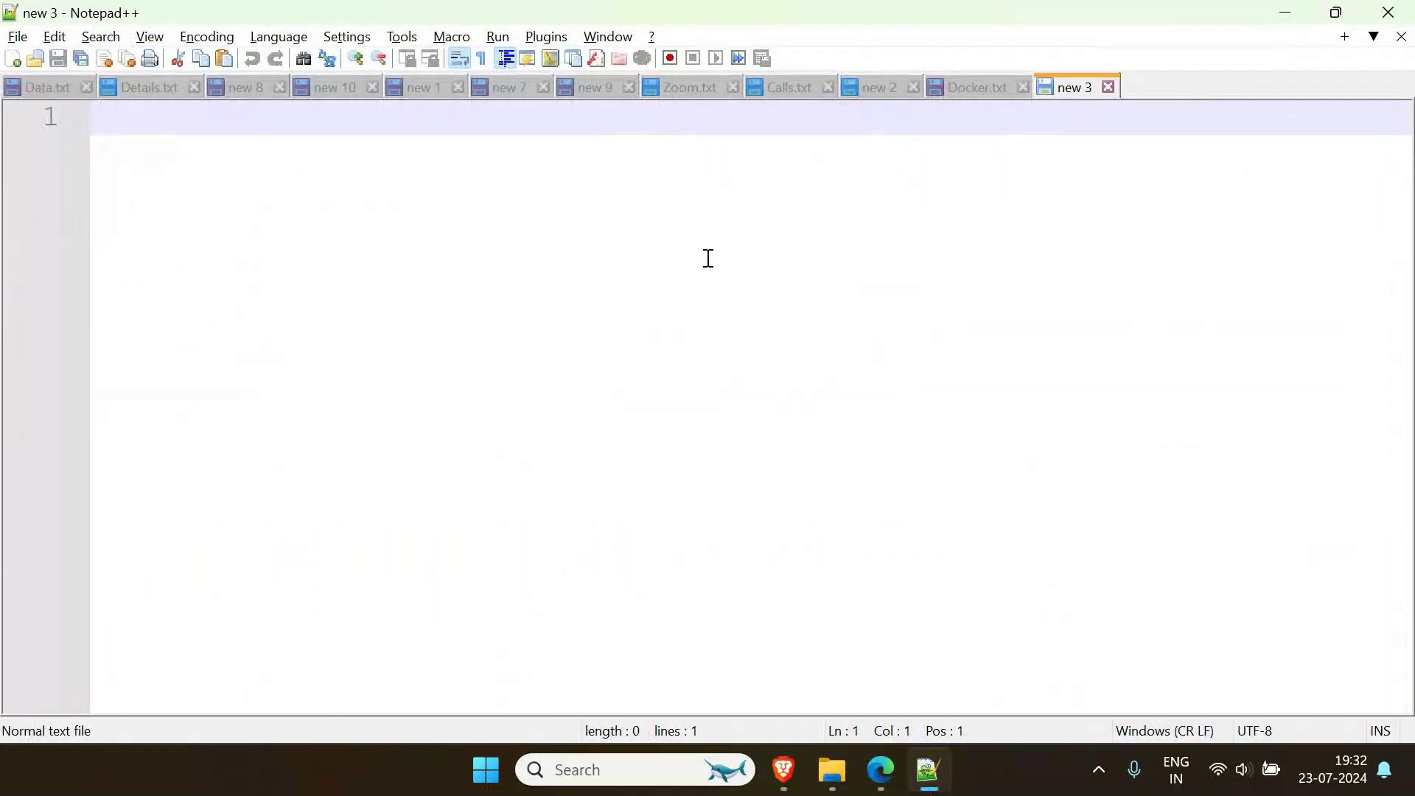
Write the heading "AWS IAM (Identity and Access Management)" in the empty note and underline it with a row of equals signs
text(AWS IAM ()
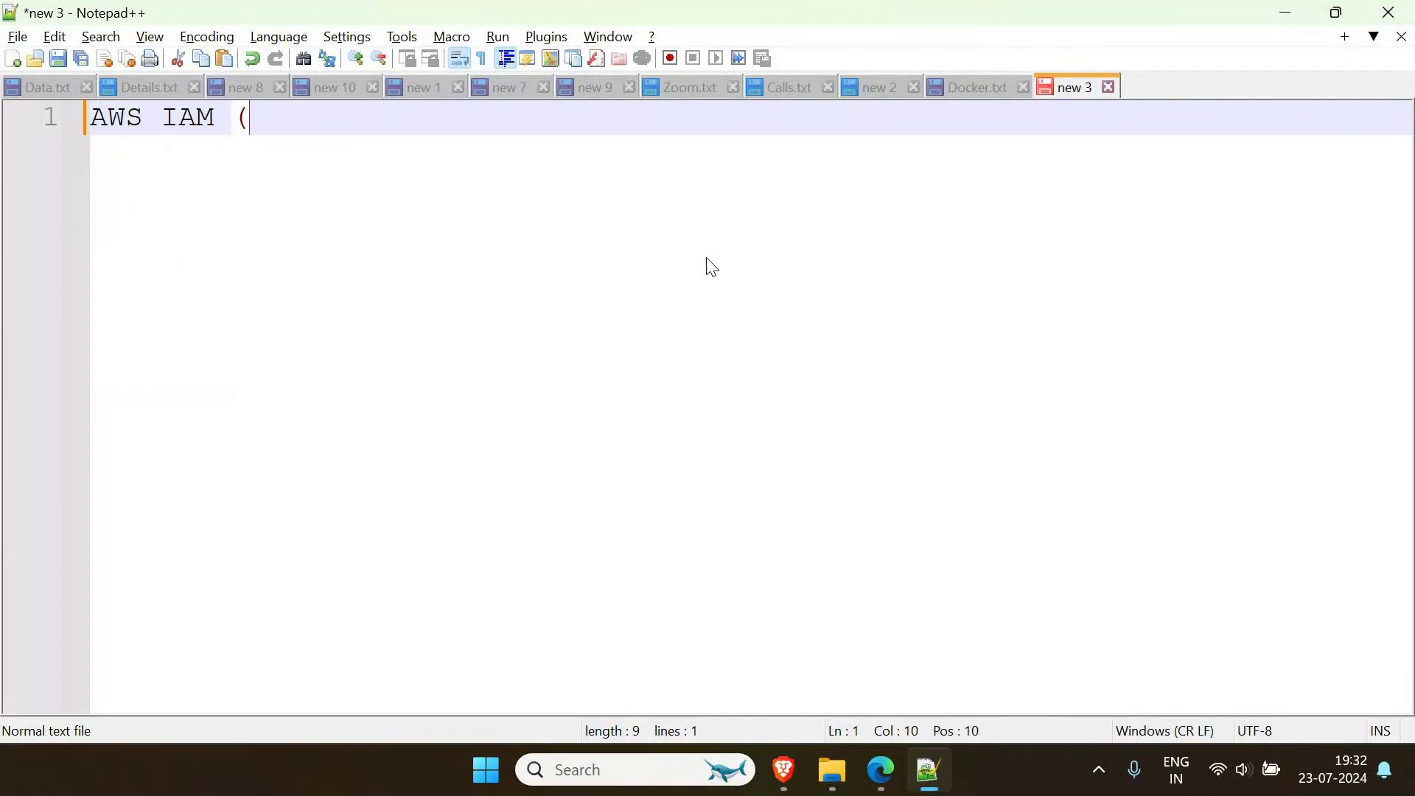
text(Iden)
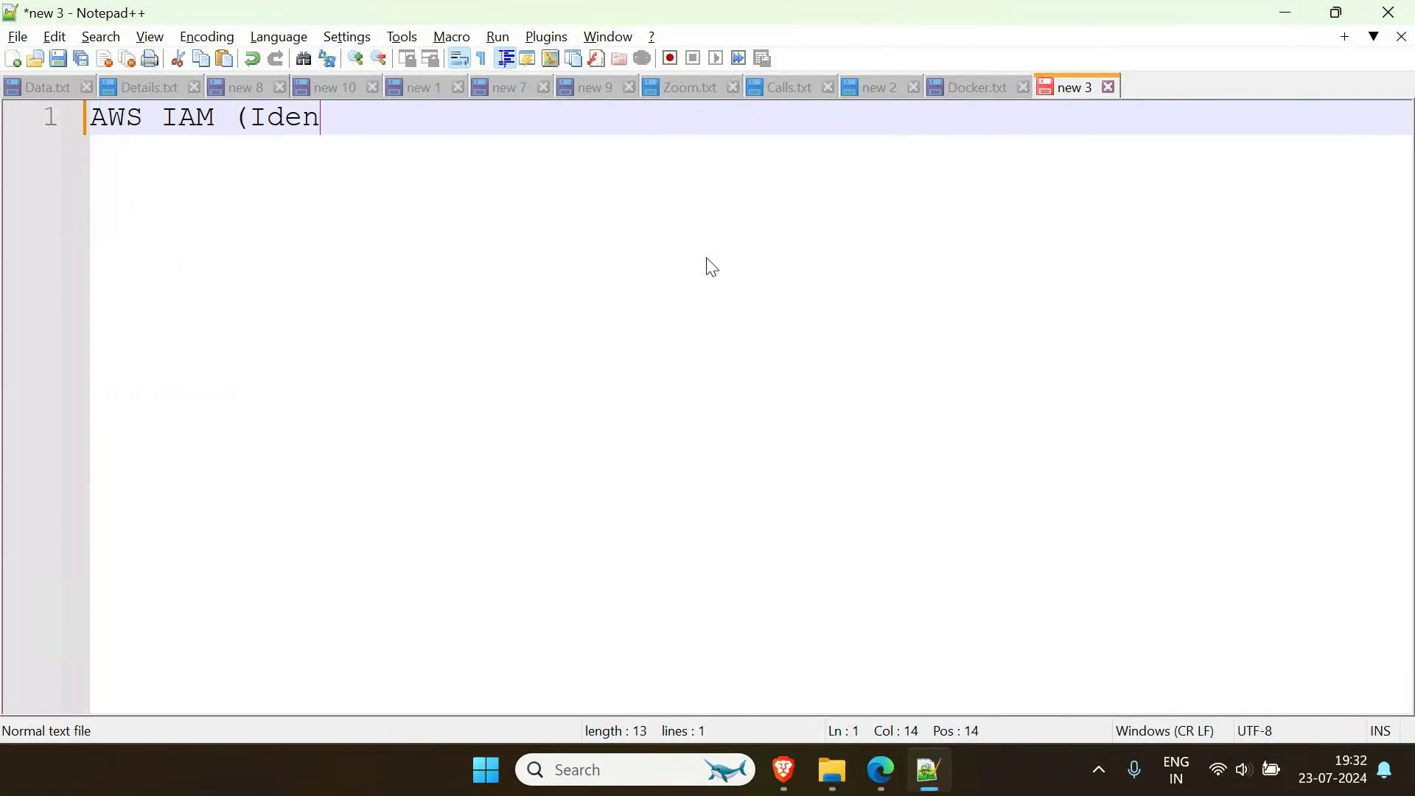
text(tity and A)
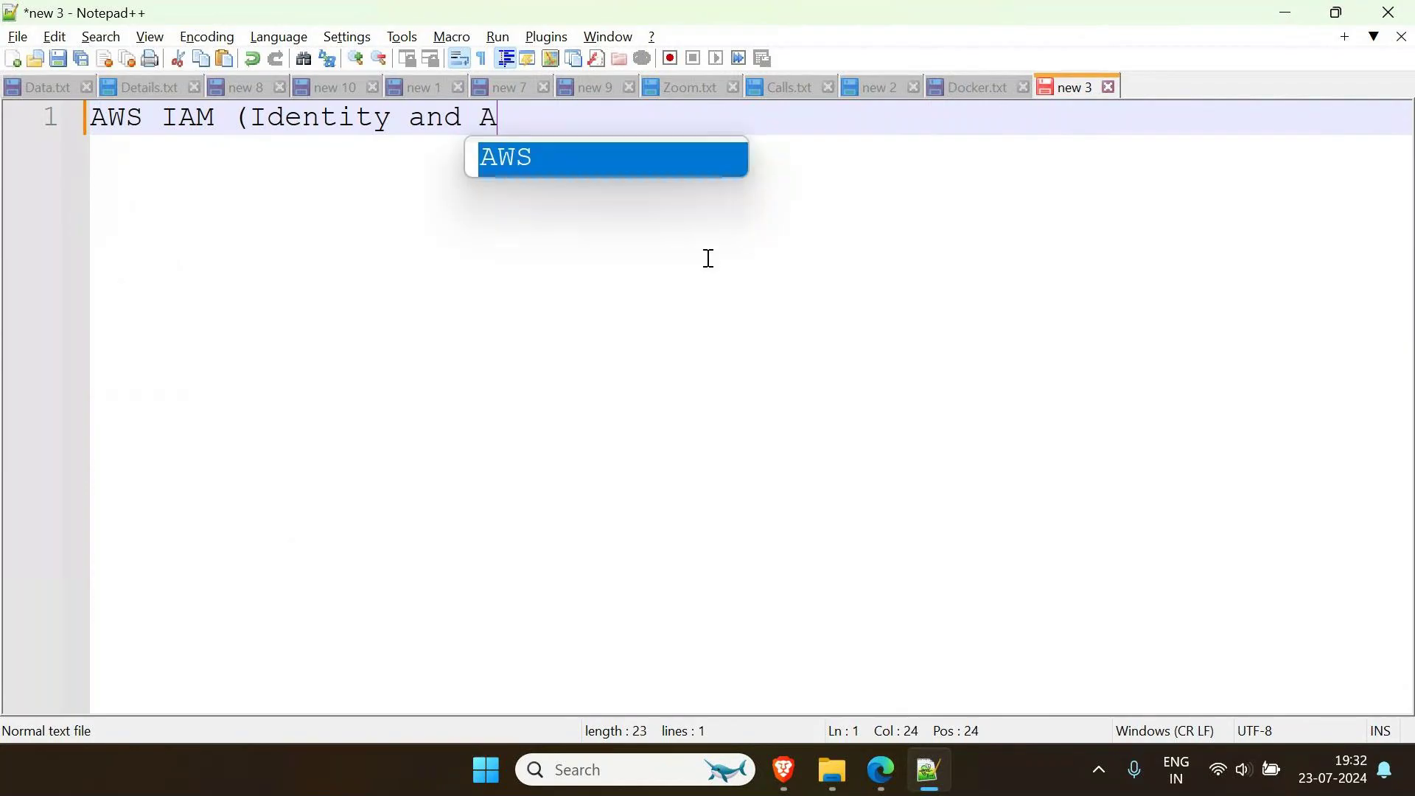
text(ccess Man)
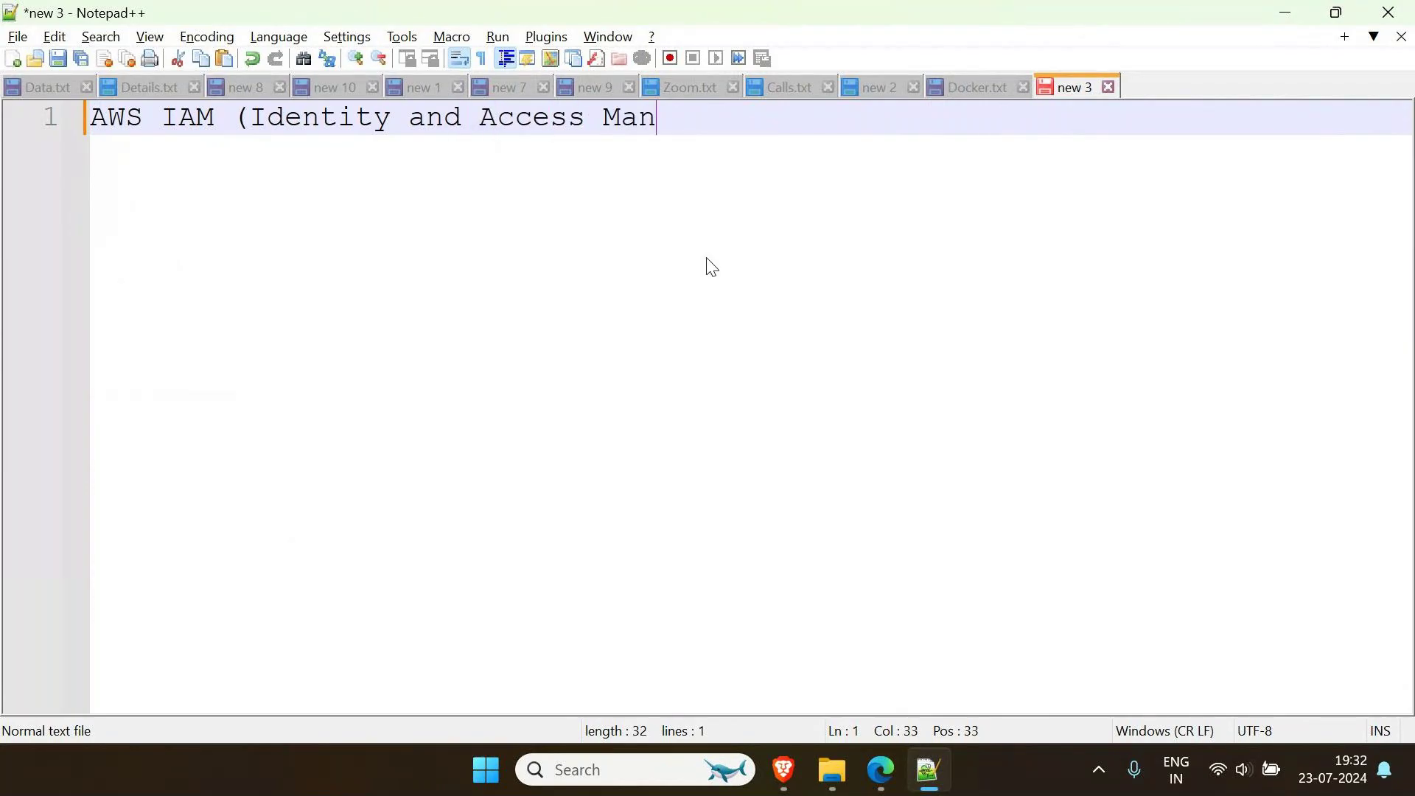
text(agement))
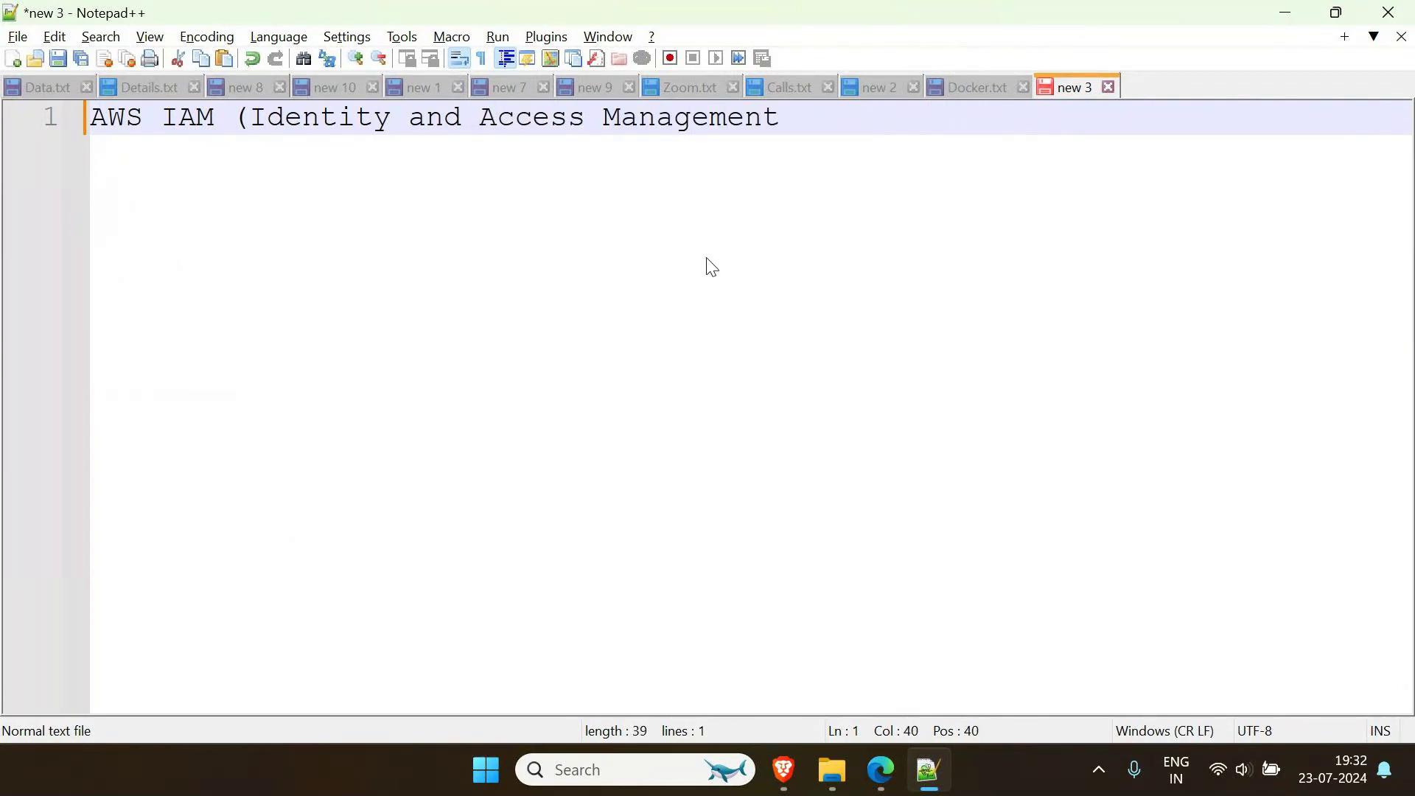
key(Return)
text(==============================================)
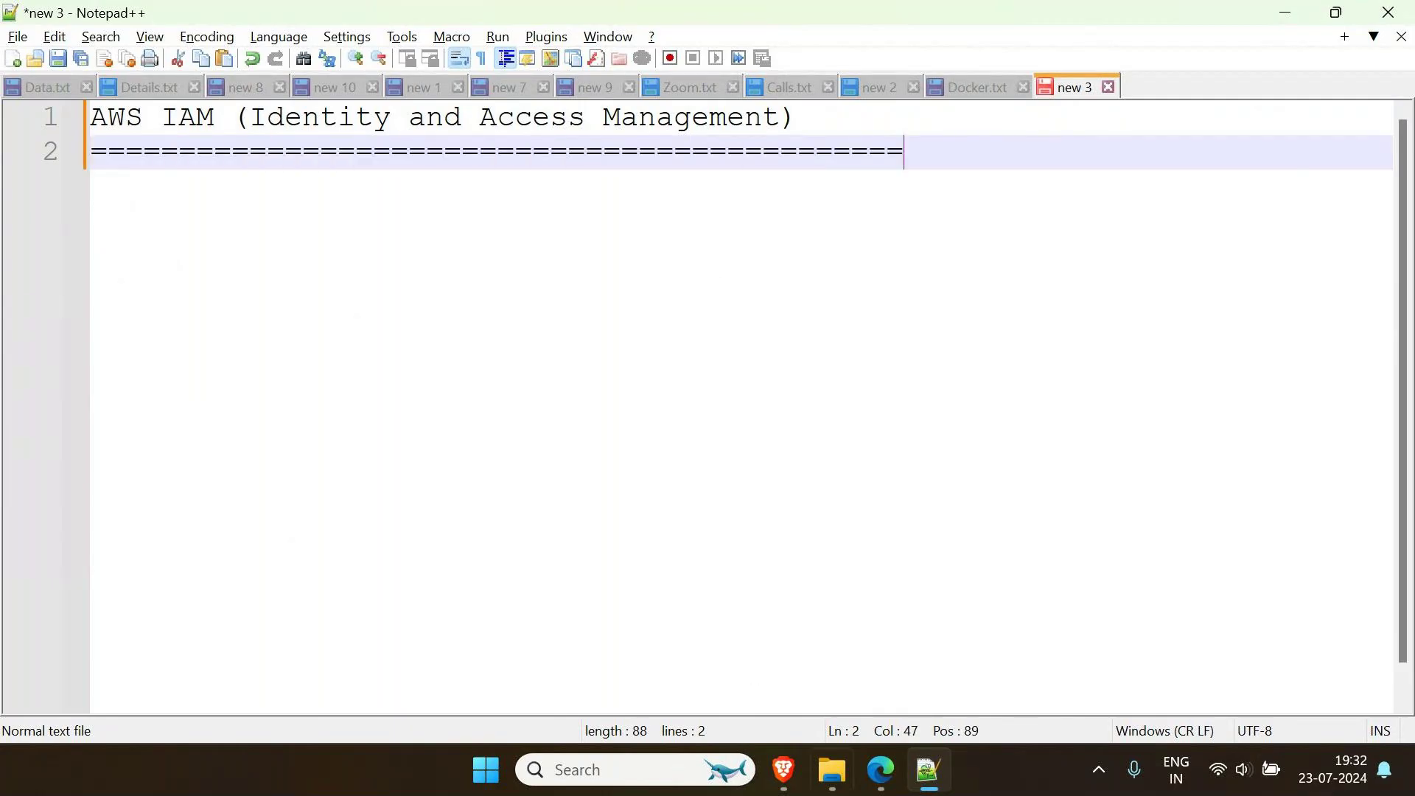
Switch to the AWS console in Brave, sign out of the account, and open the console sign-in page
mouse_move(782, 769)
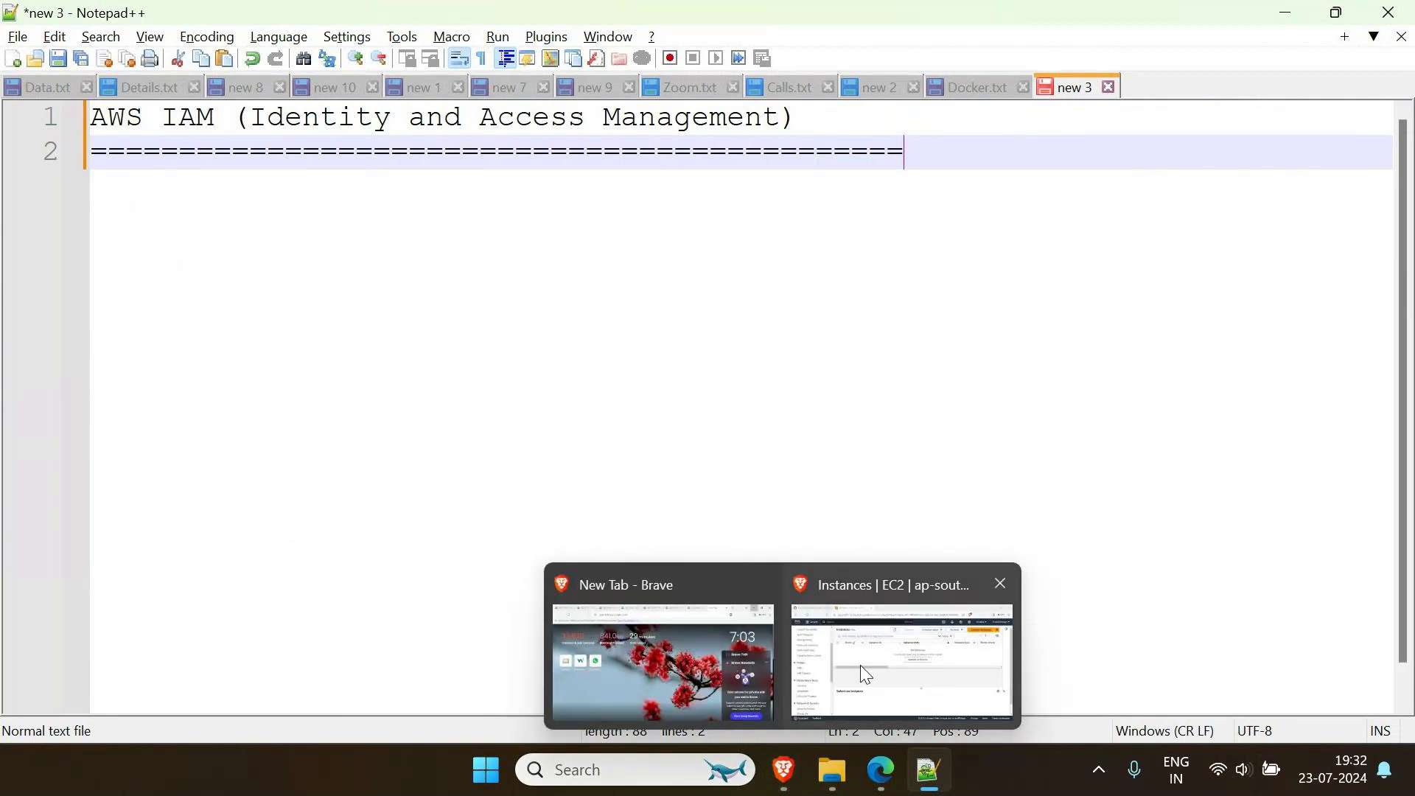
click(860, 664)
click(1332, 111)
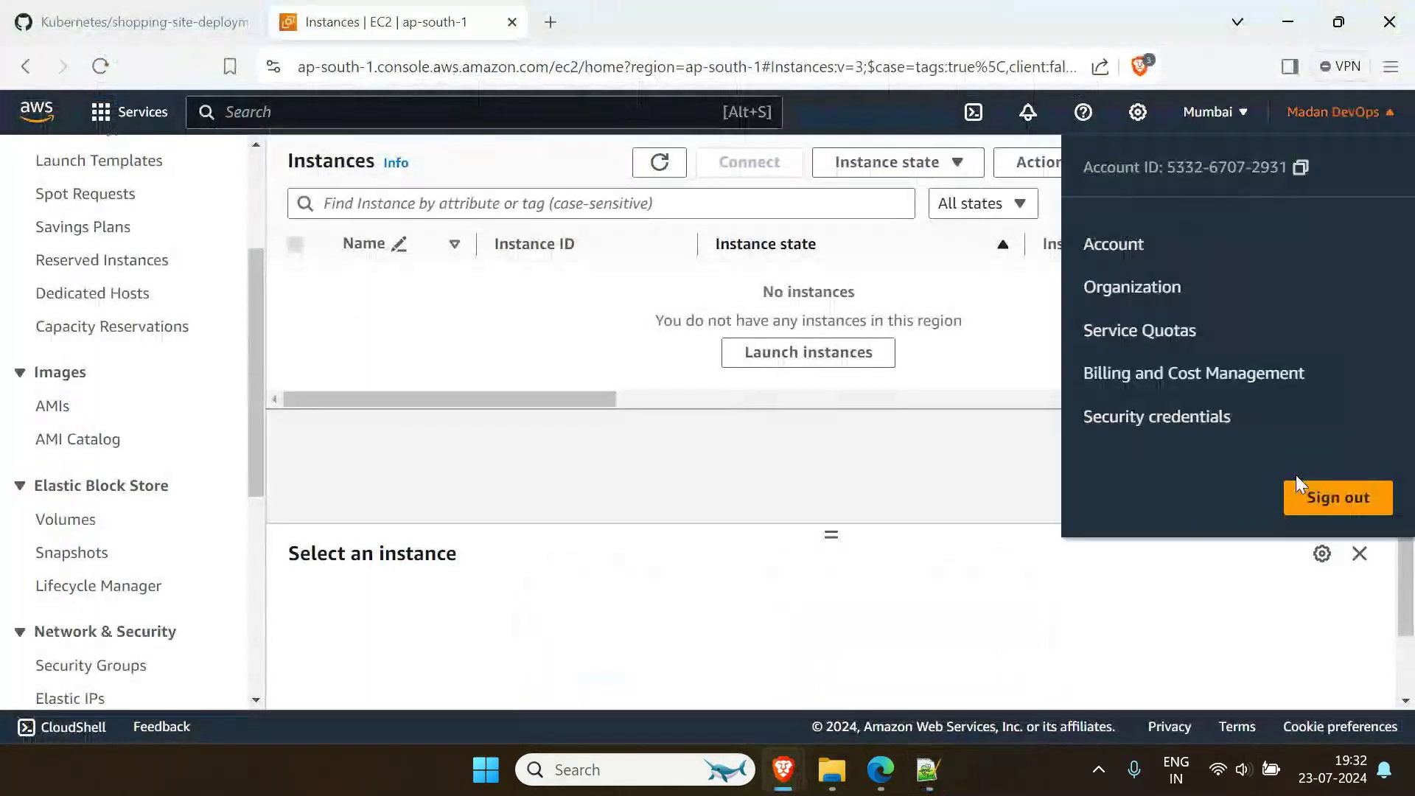
click(1336, 498)
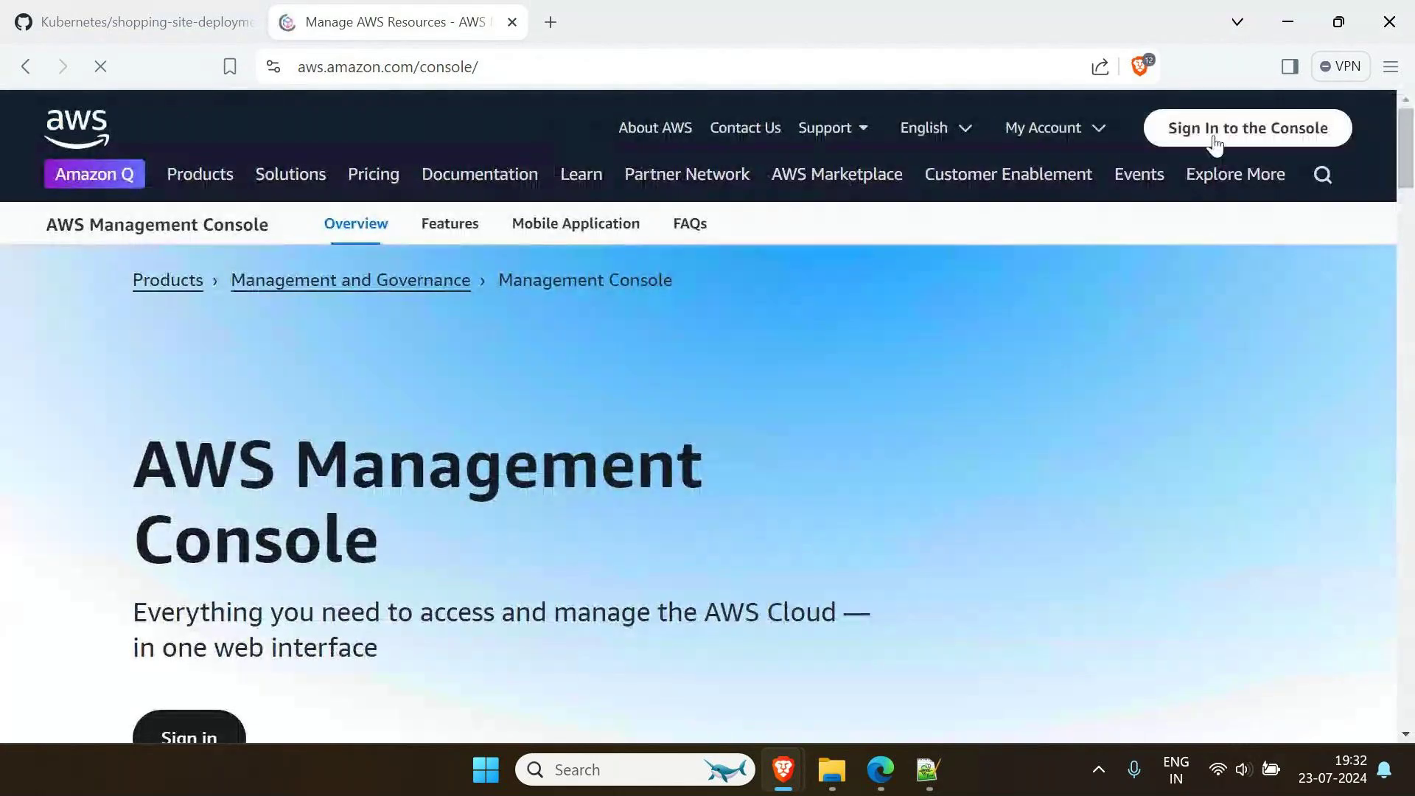
click(1217, 143)
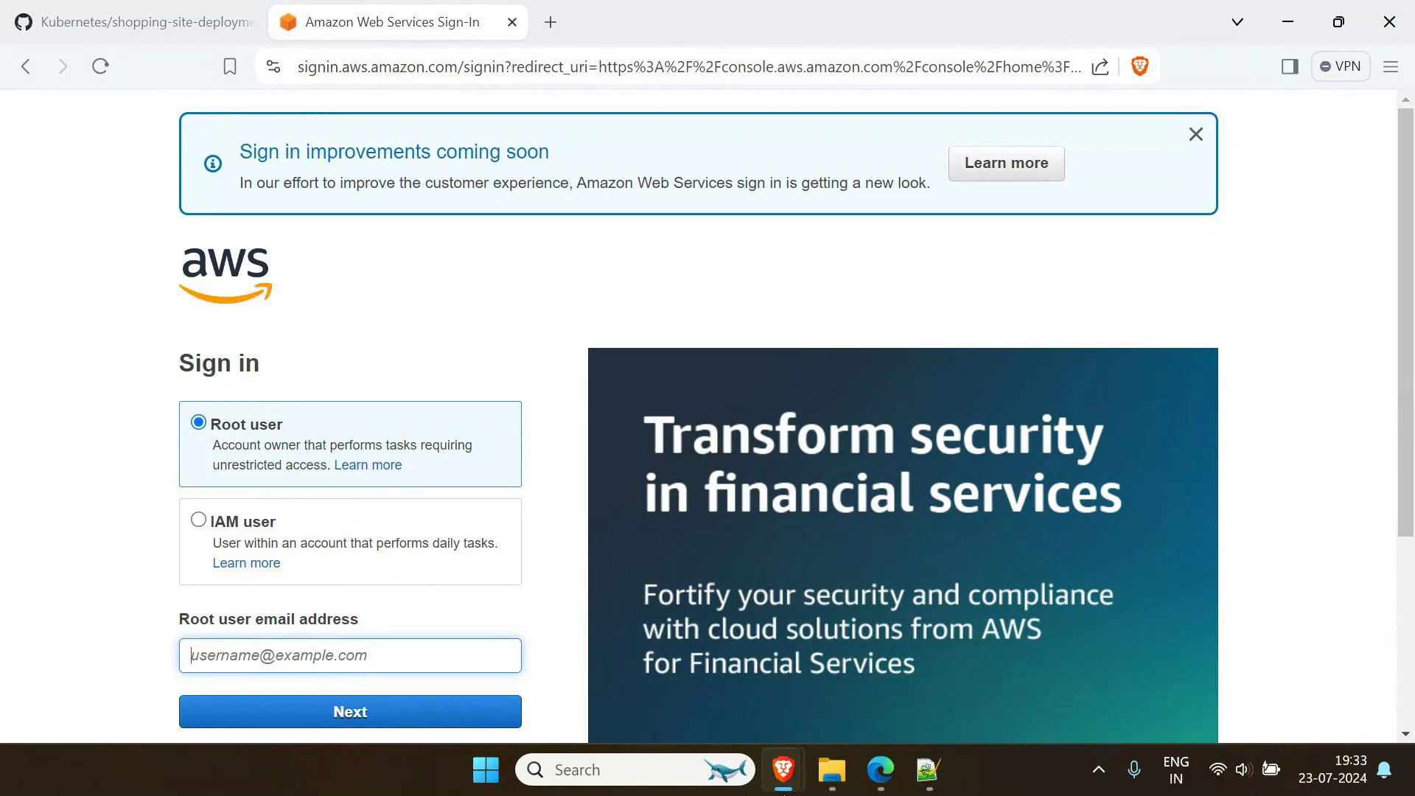
mouse_move(881, 770)
click(899, 671)
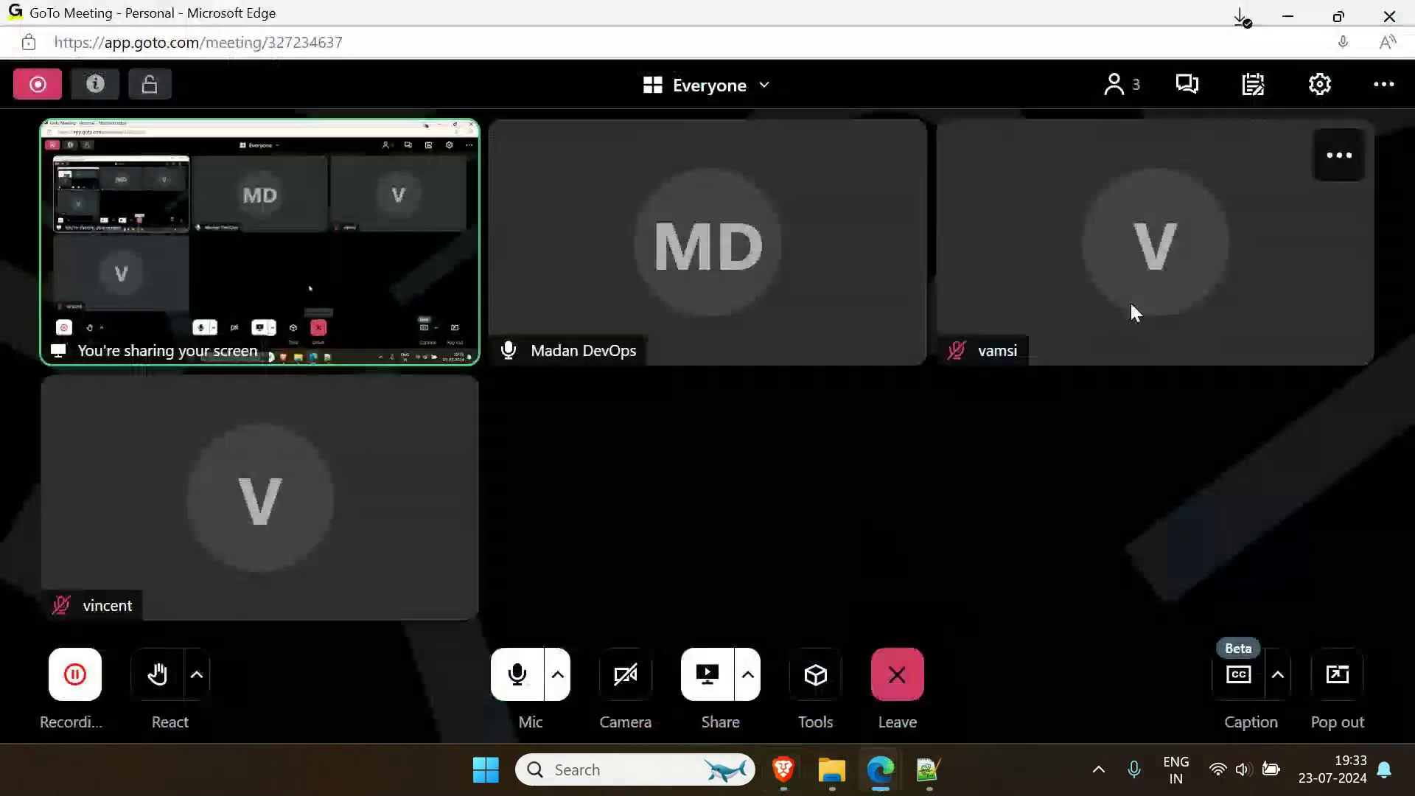
click(1297, 11)
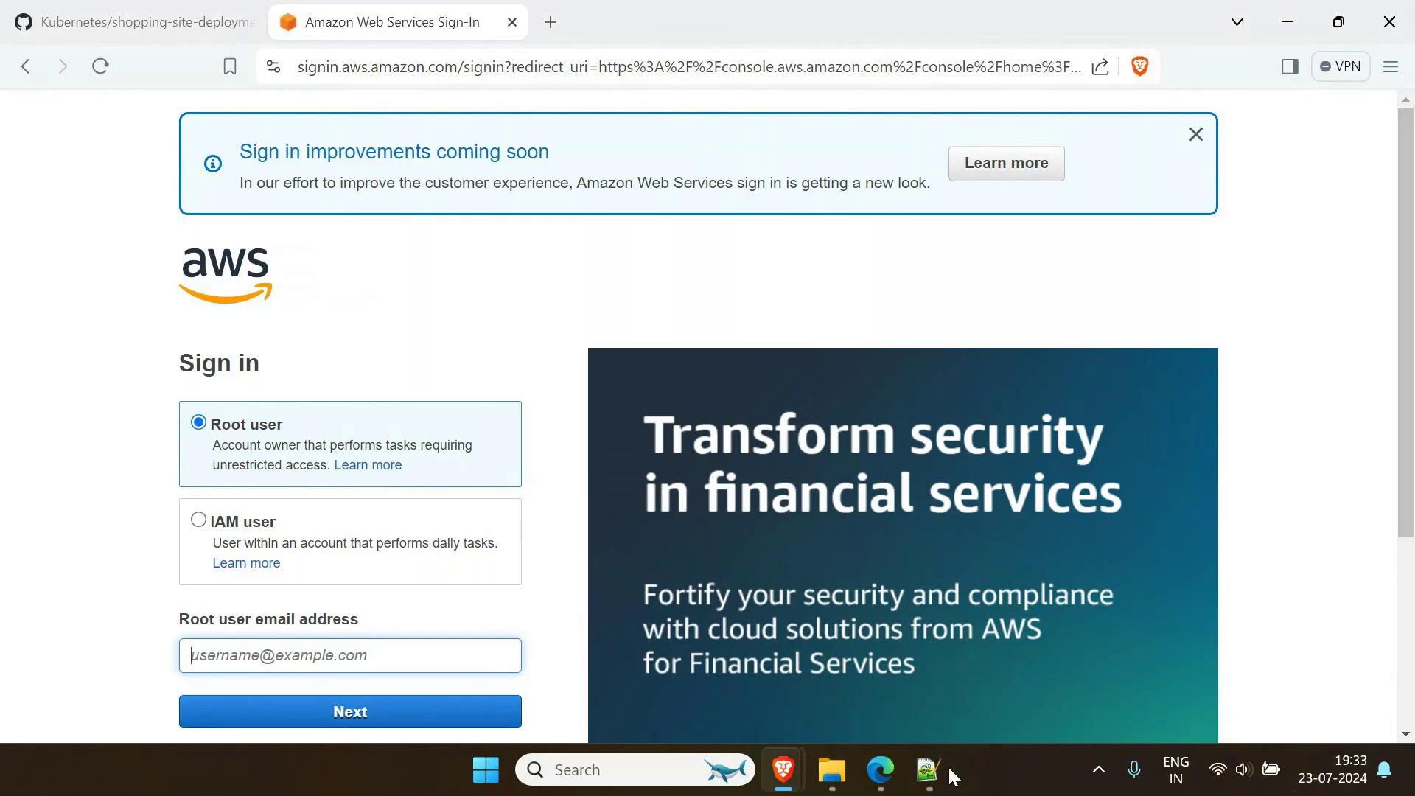
In Notepad++, add the example user's name with "=> will be provided limited access to the AWS services." below the heading, separated by a blank line
click(918, 782)
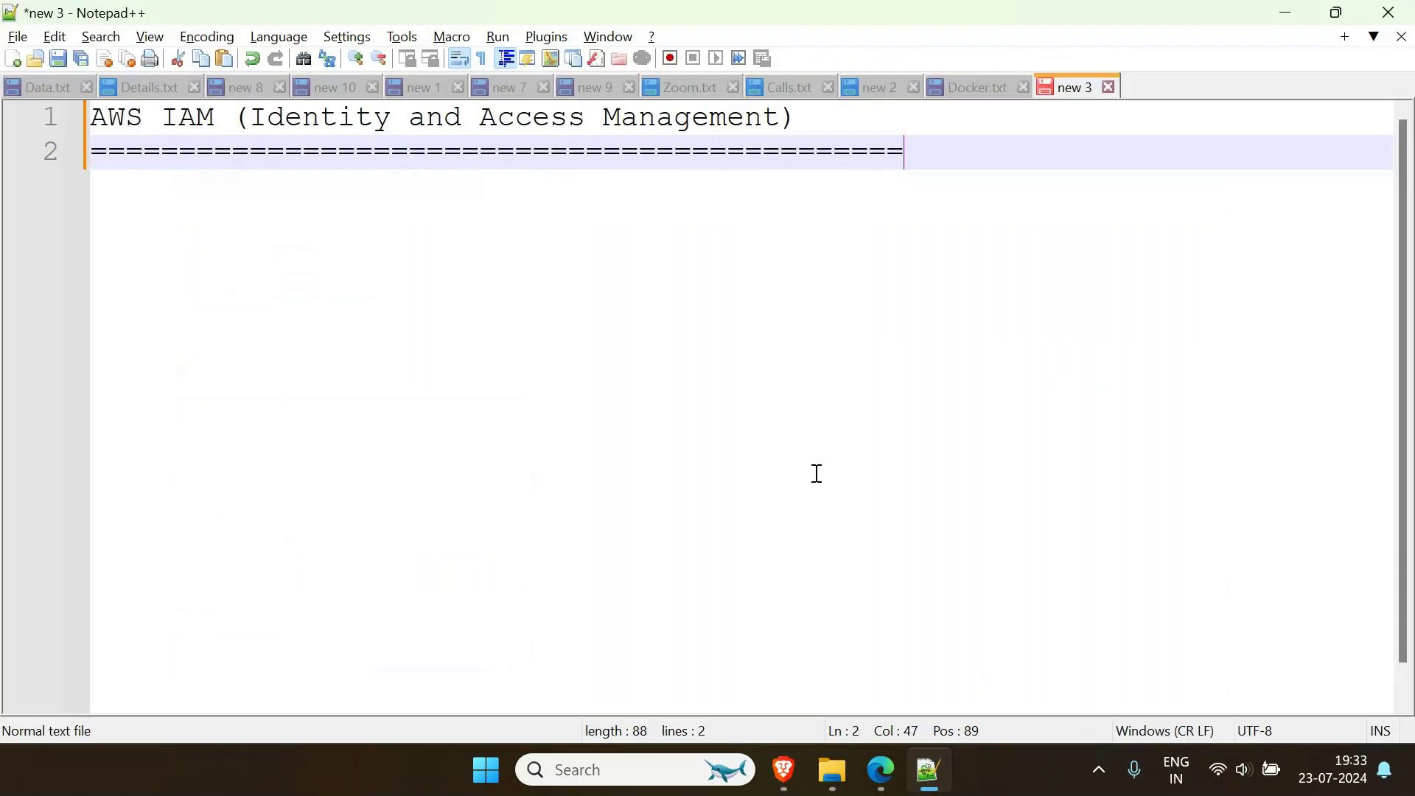
key(Return)
text(ram =>)
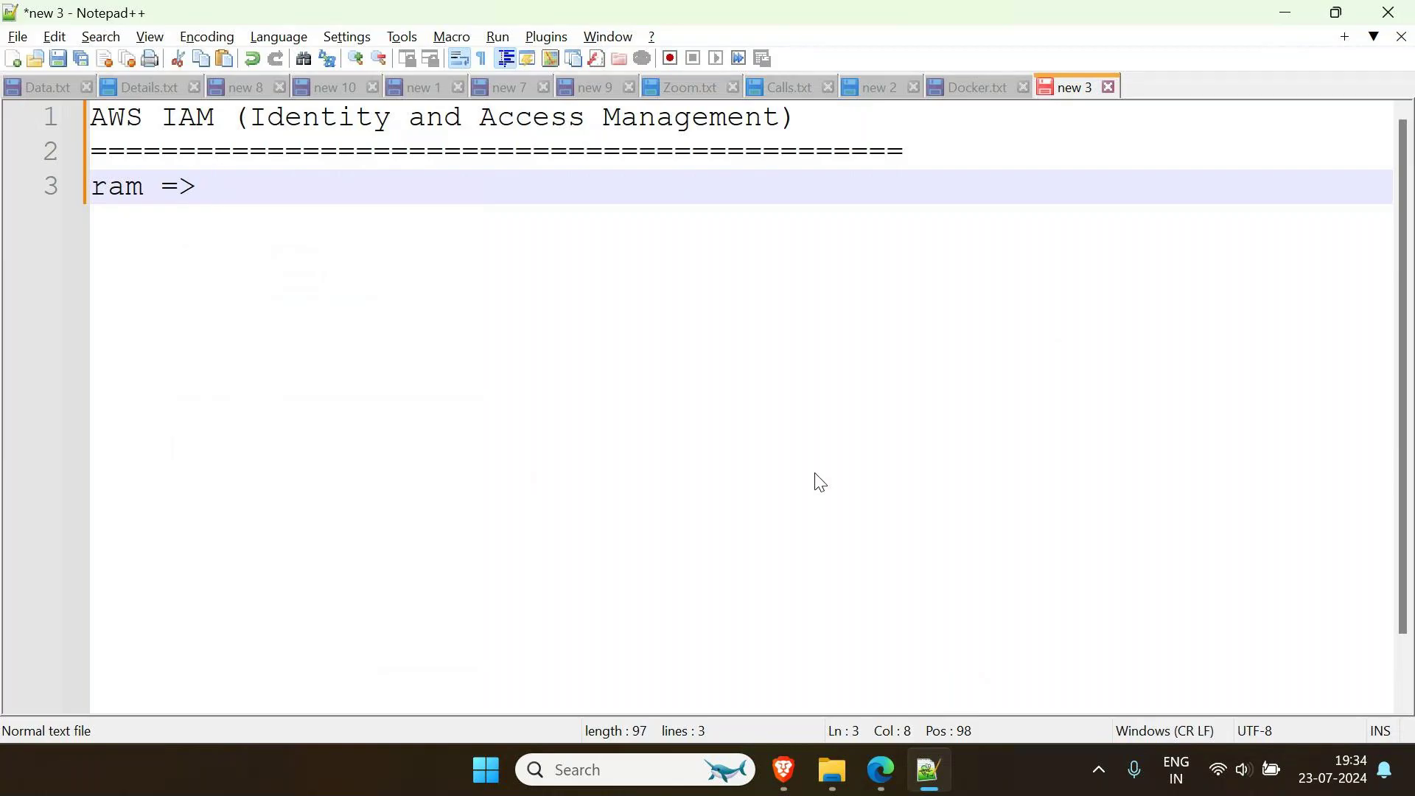
text(will be pro)
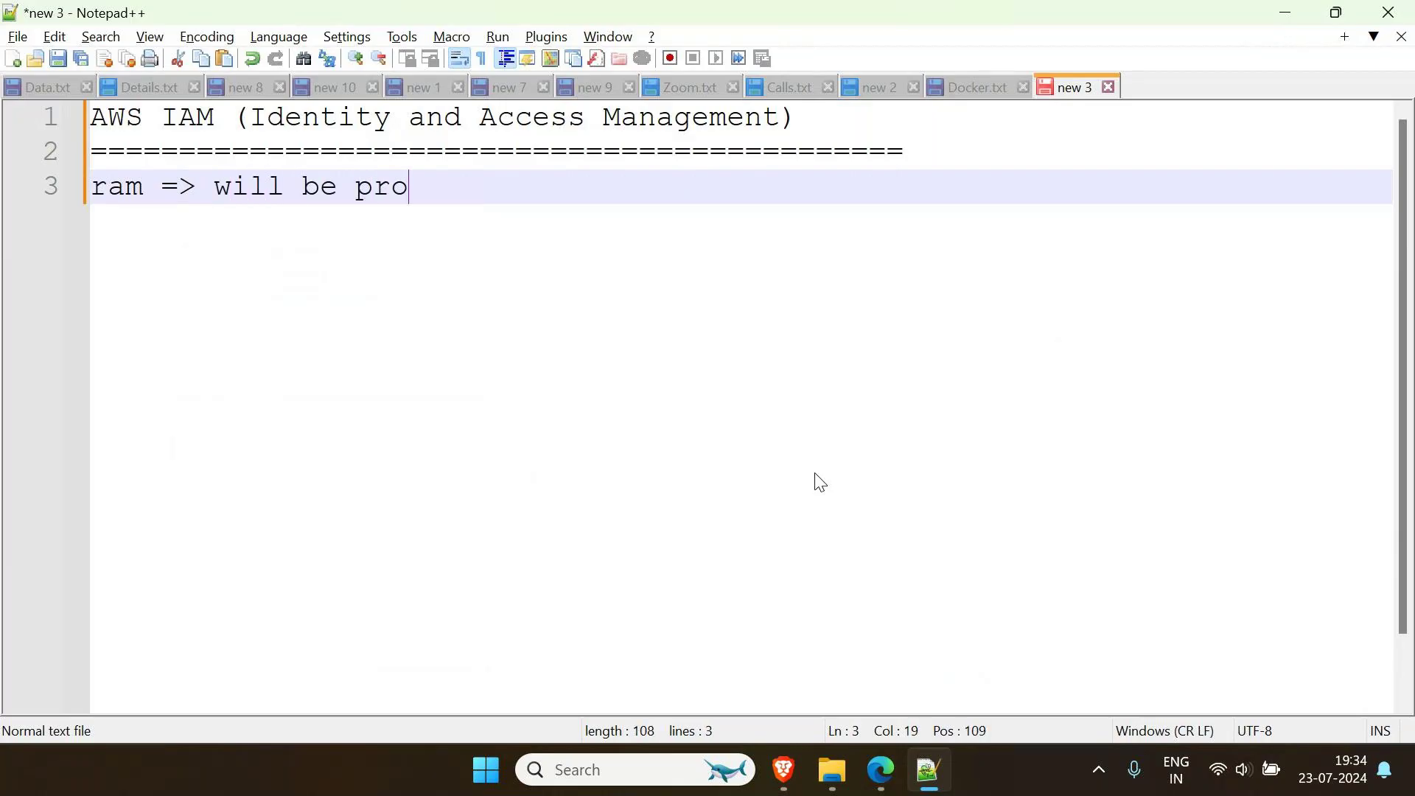
text(vided limit)
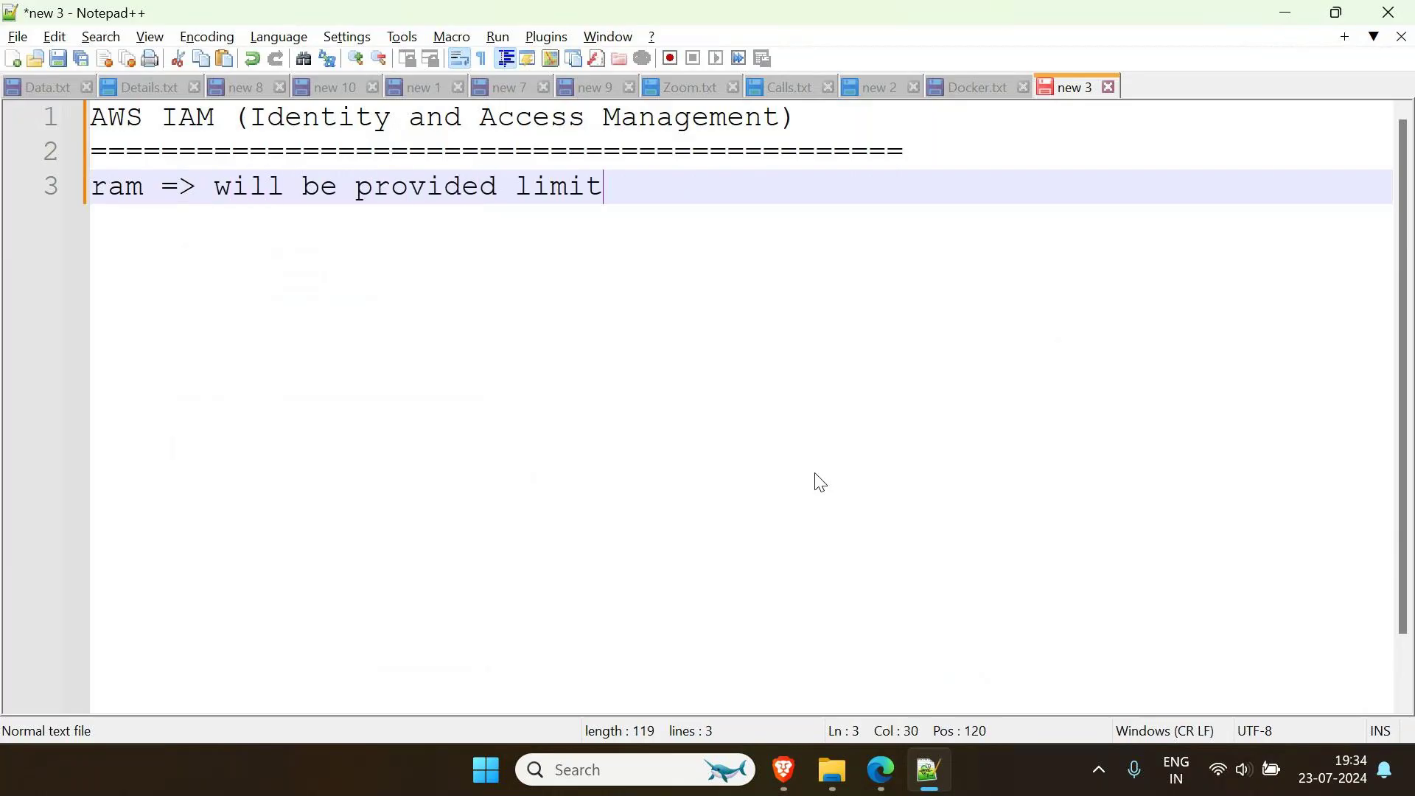
text(ed access tot he)
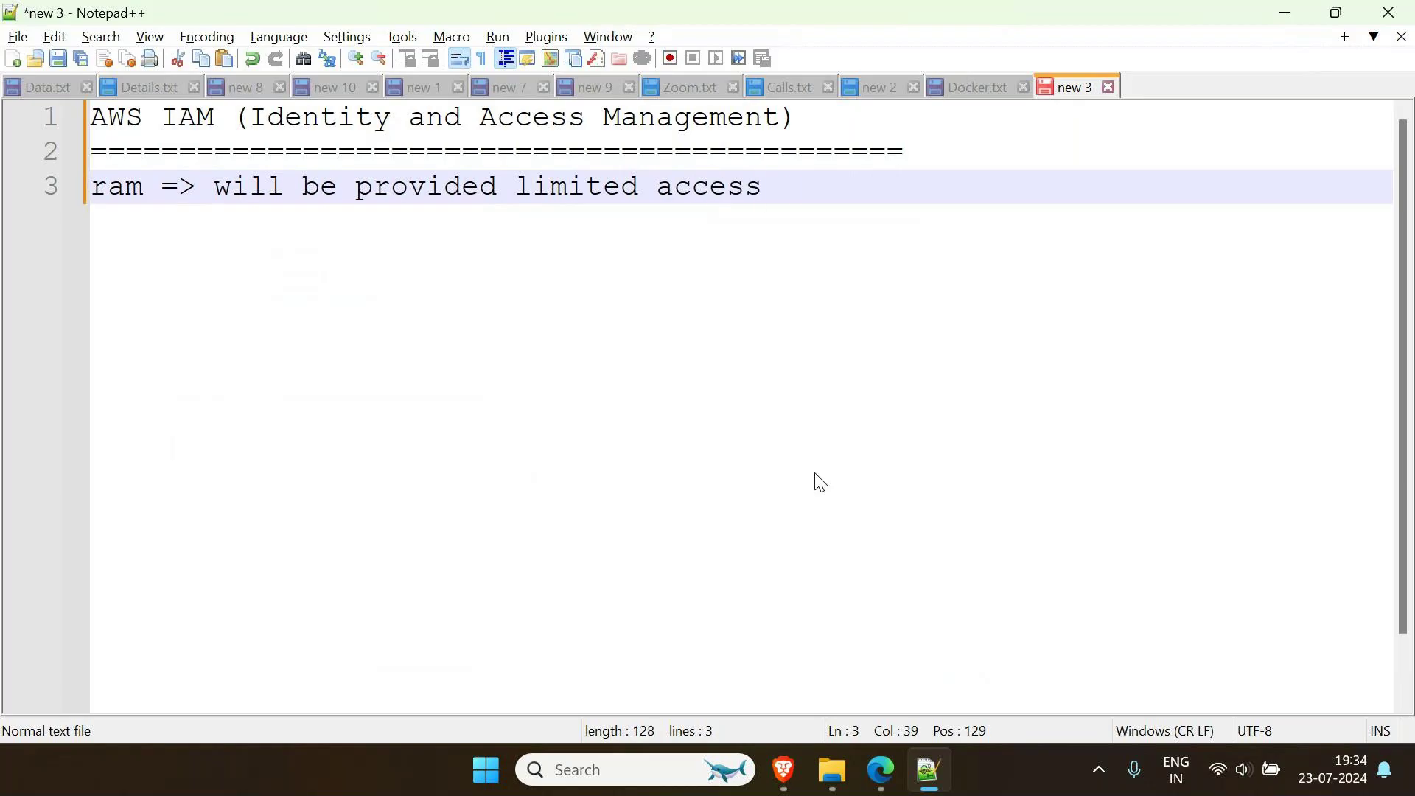
key(BackSpace)
key(BackSpace)
key(BackSpace)
key(BackSpace)
text(the AWS services.)
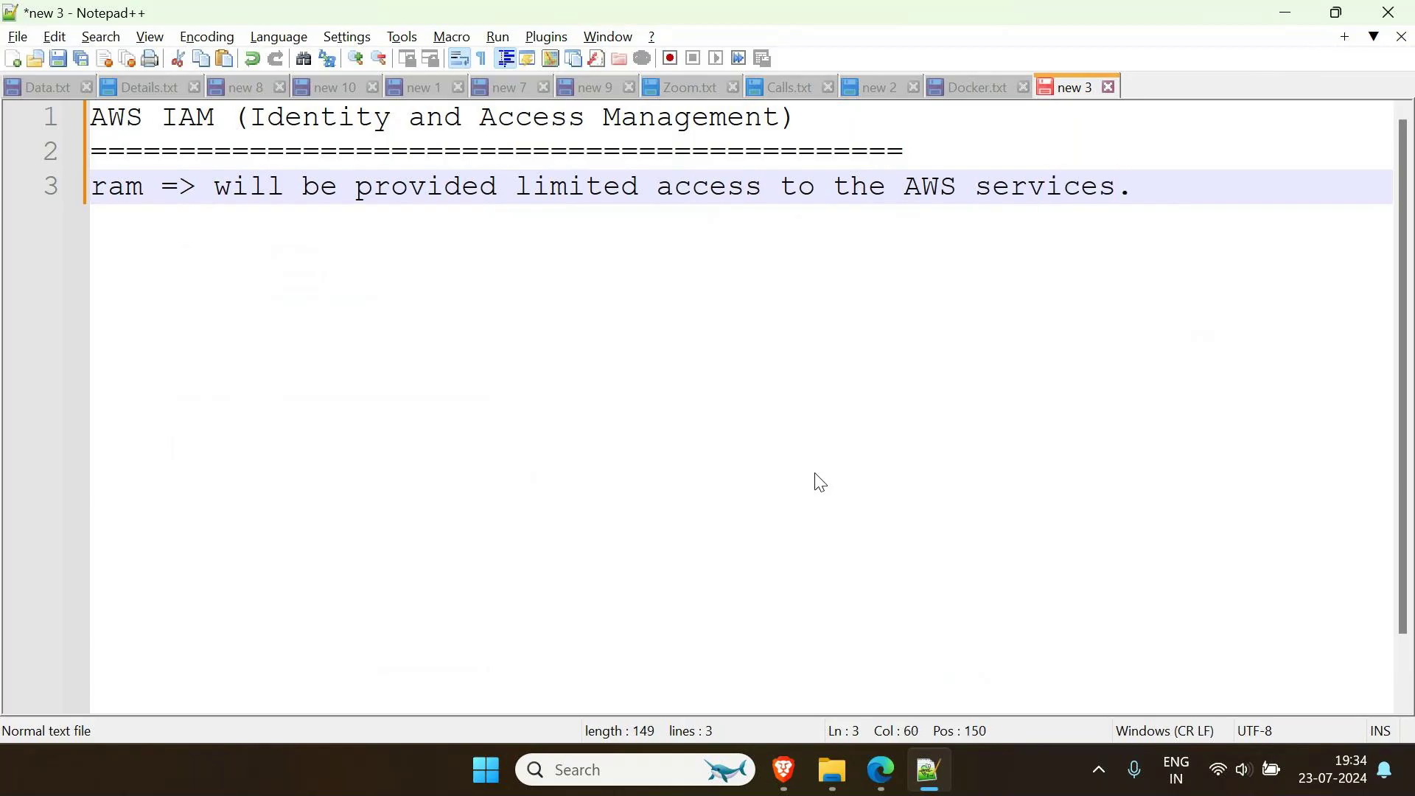
key(Home)
key(Return)
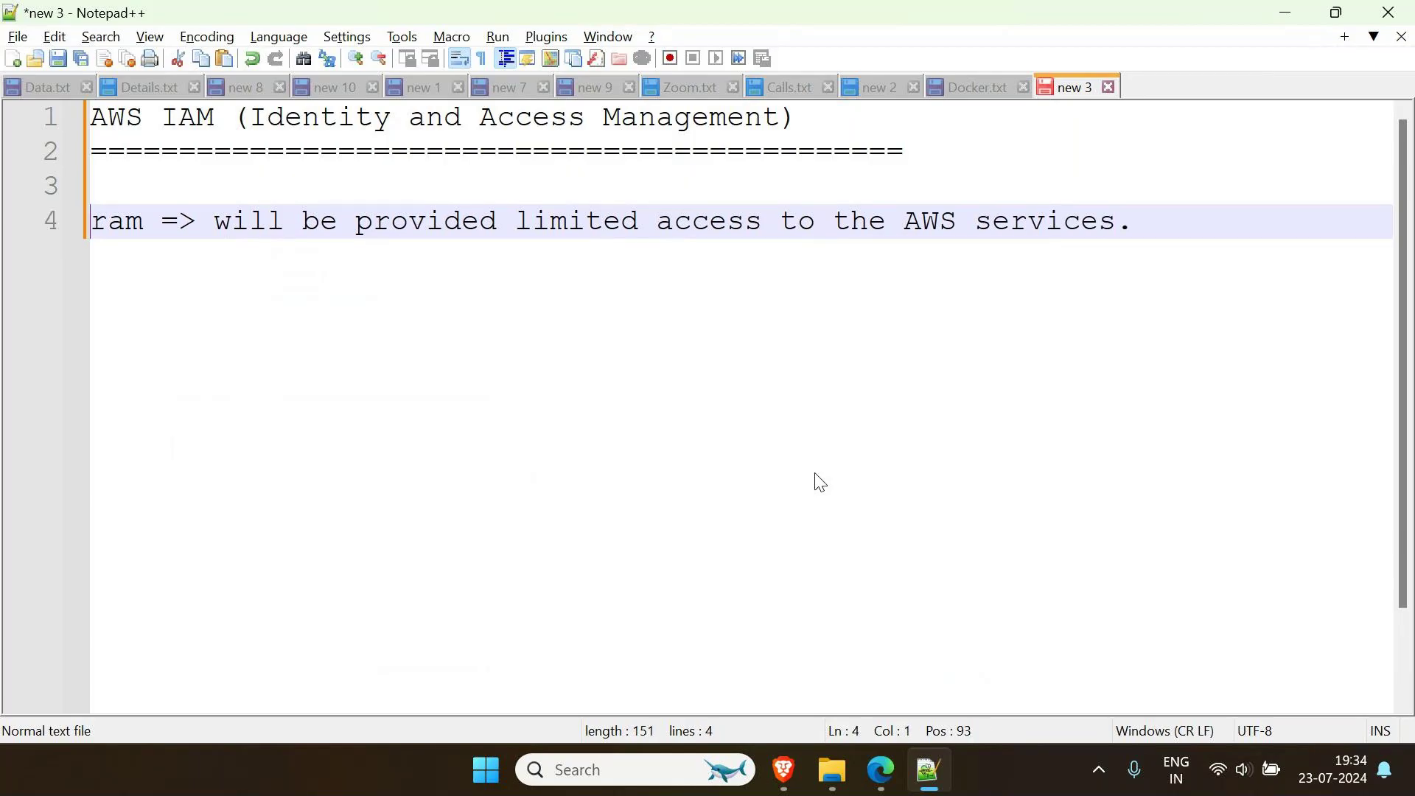
Add a new line below with the same user name followed by "=> EC2 instances"
key(End)
key(Return)
text(ram -)
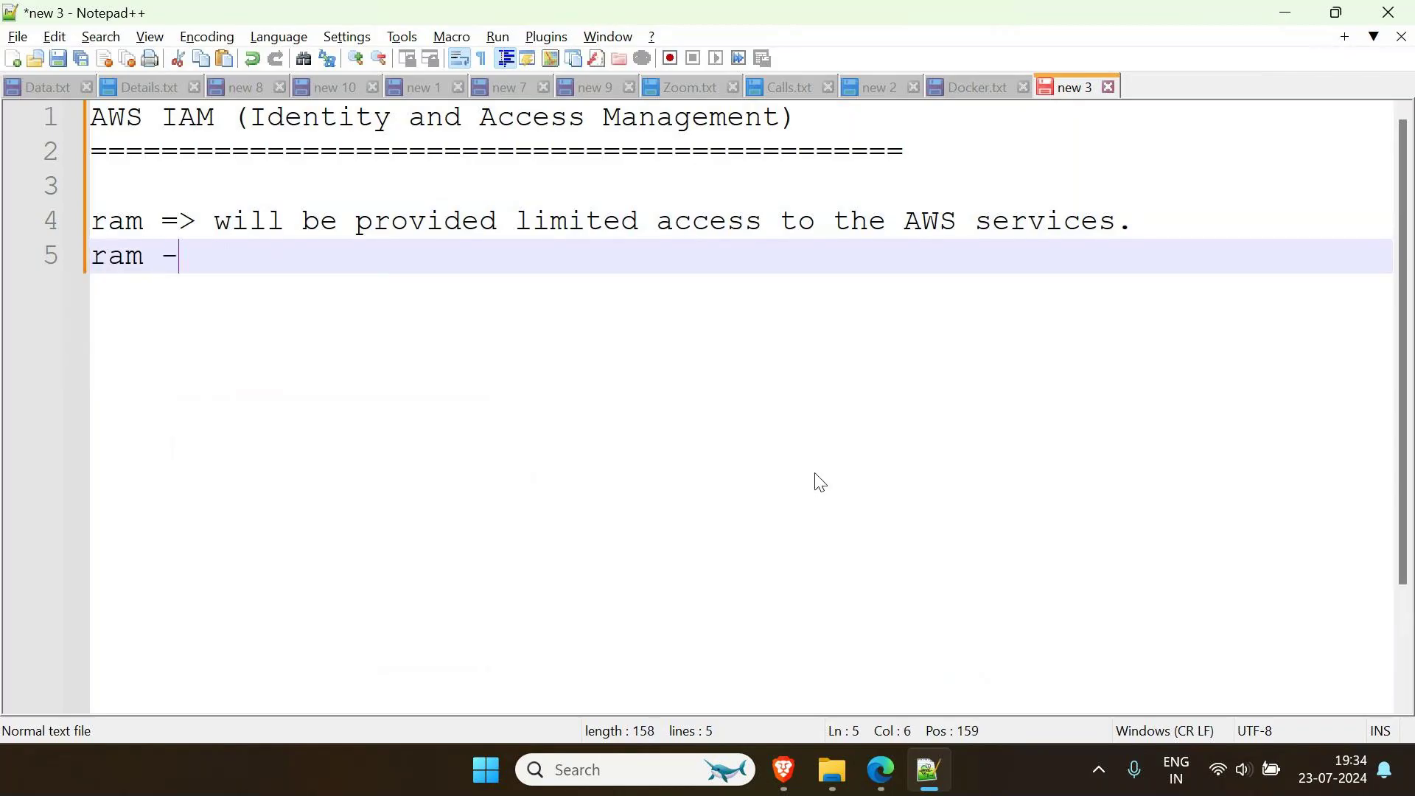
key(BackSpace)
text(=> EC2 i)
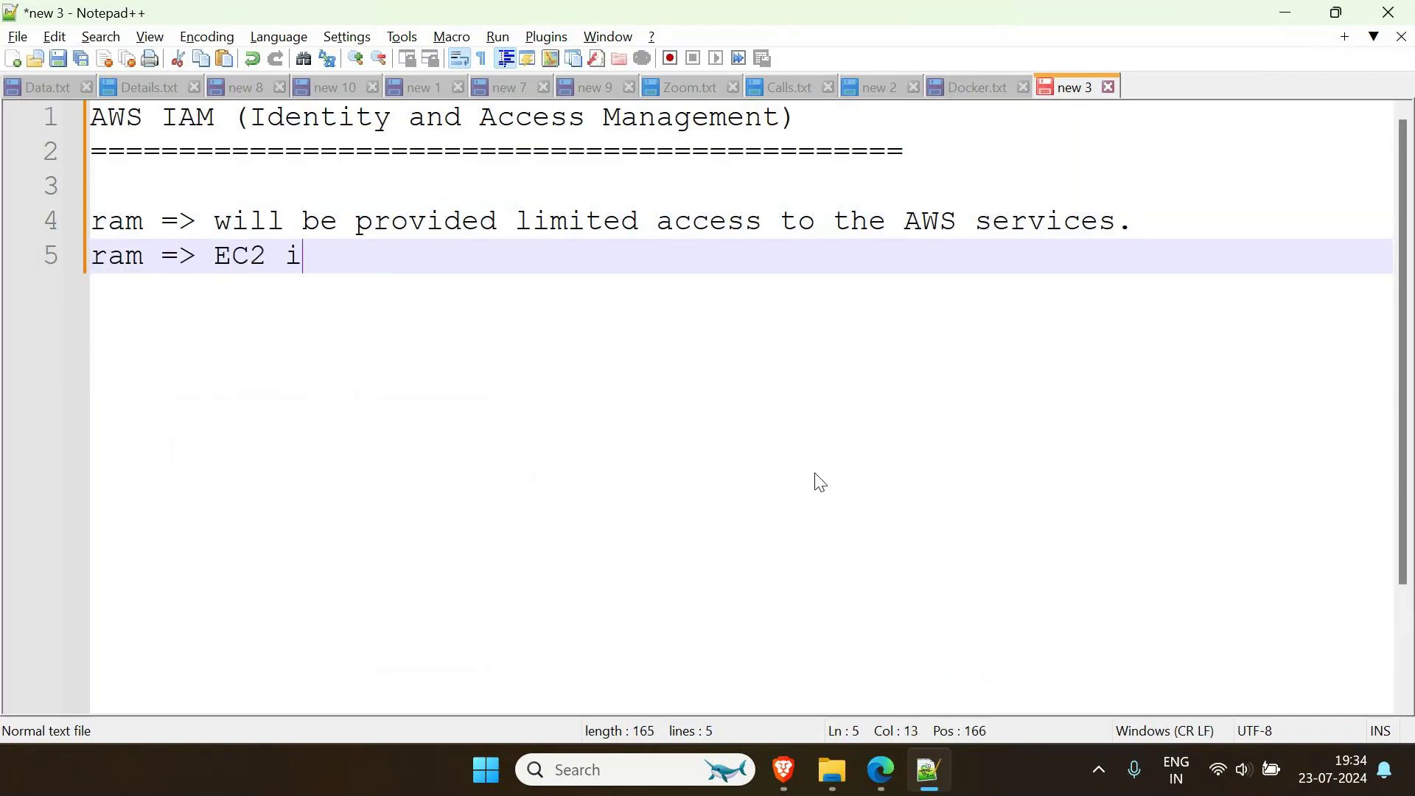
text(nstances)
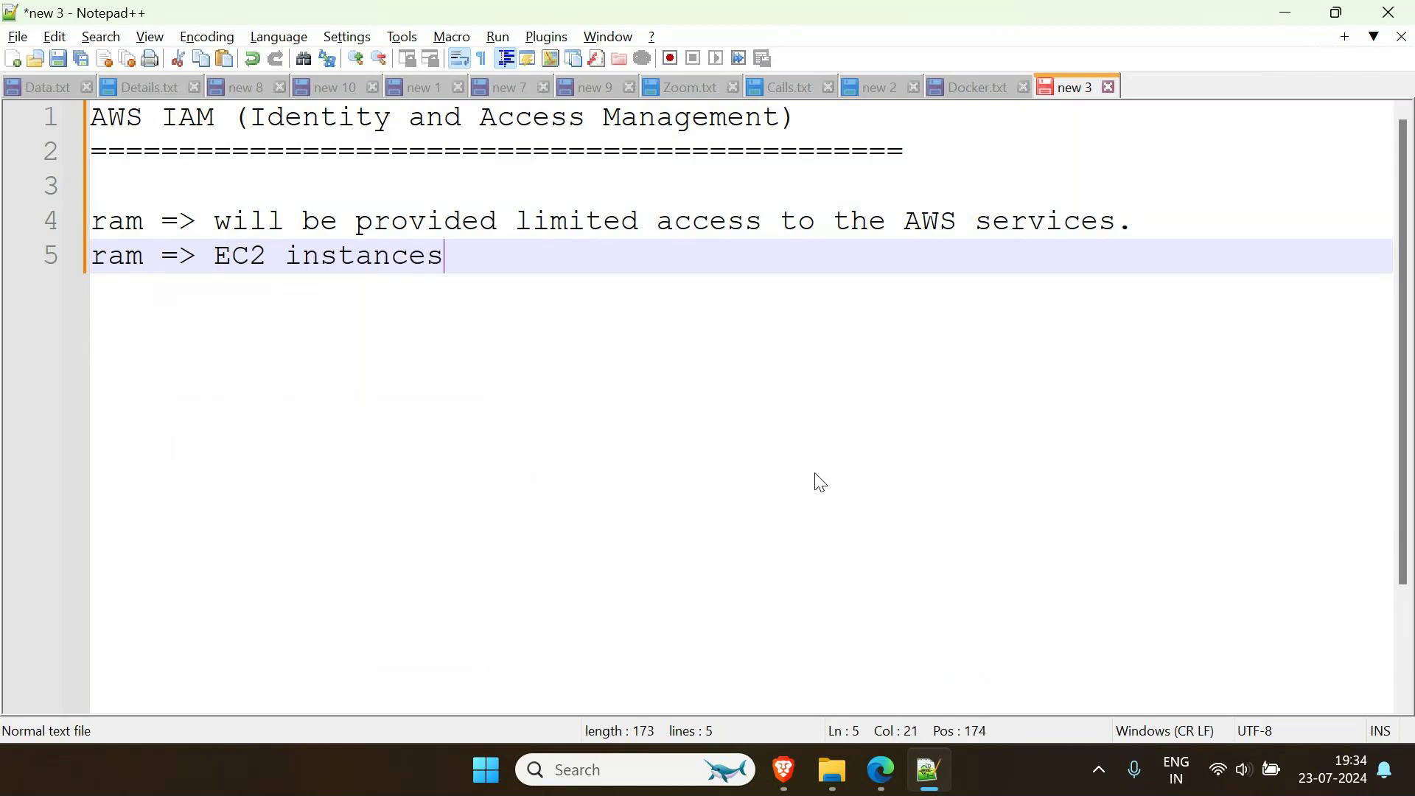
Insert "Read access for" before "EC2 instances" on the last line
key(Left)
key(Left)
key(Left)
key(Left)
key(Left)
key(Left)
key(Left)
key(Left)
key(Left)
key(Left)
key(Left)
key(Left)
key(Left)
key(Left)
key(Left)
key(Right)
text(Read access f)
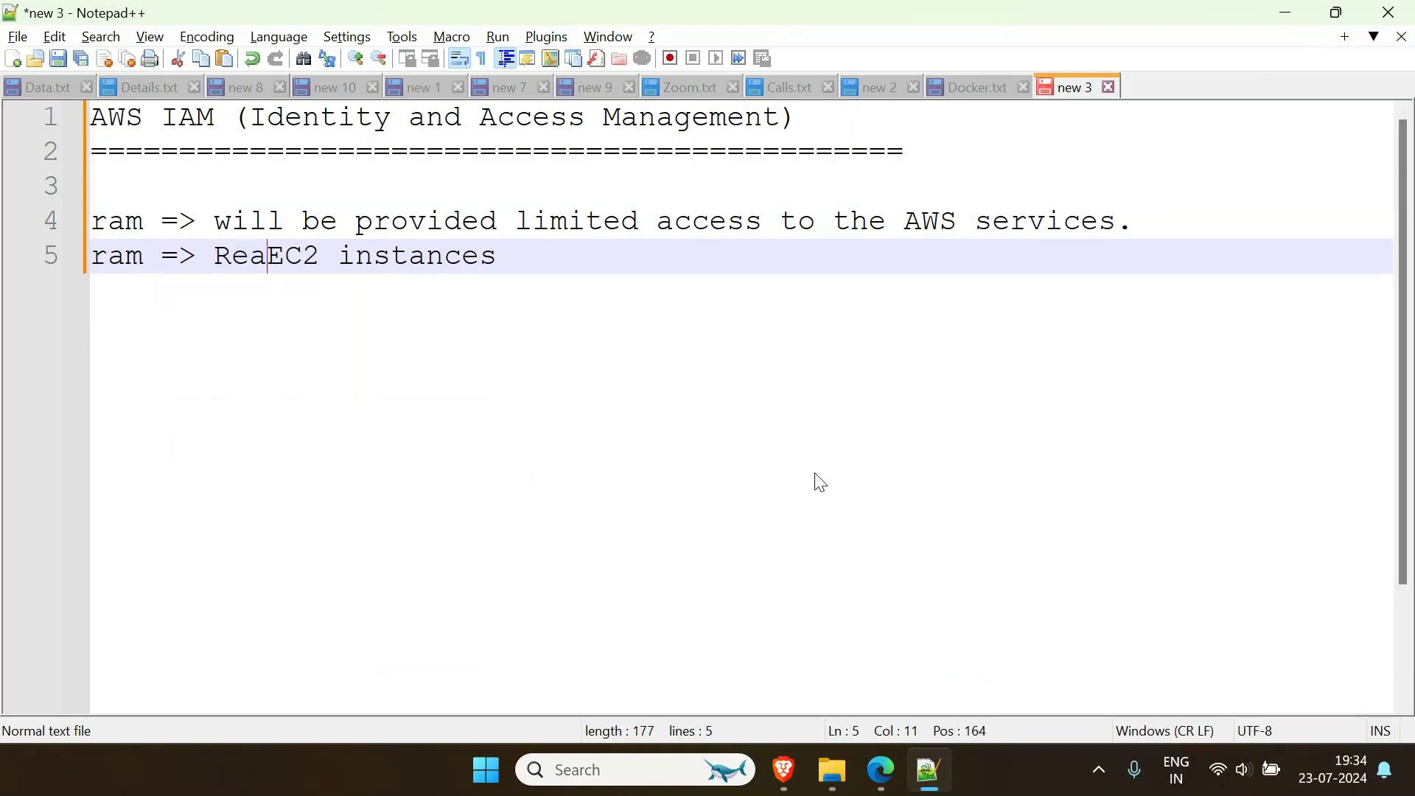
text(or)
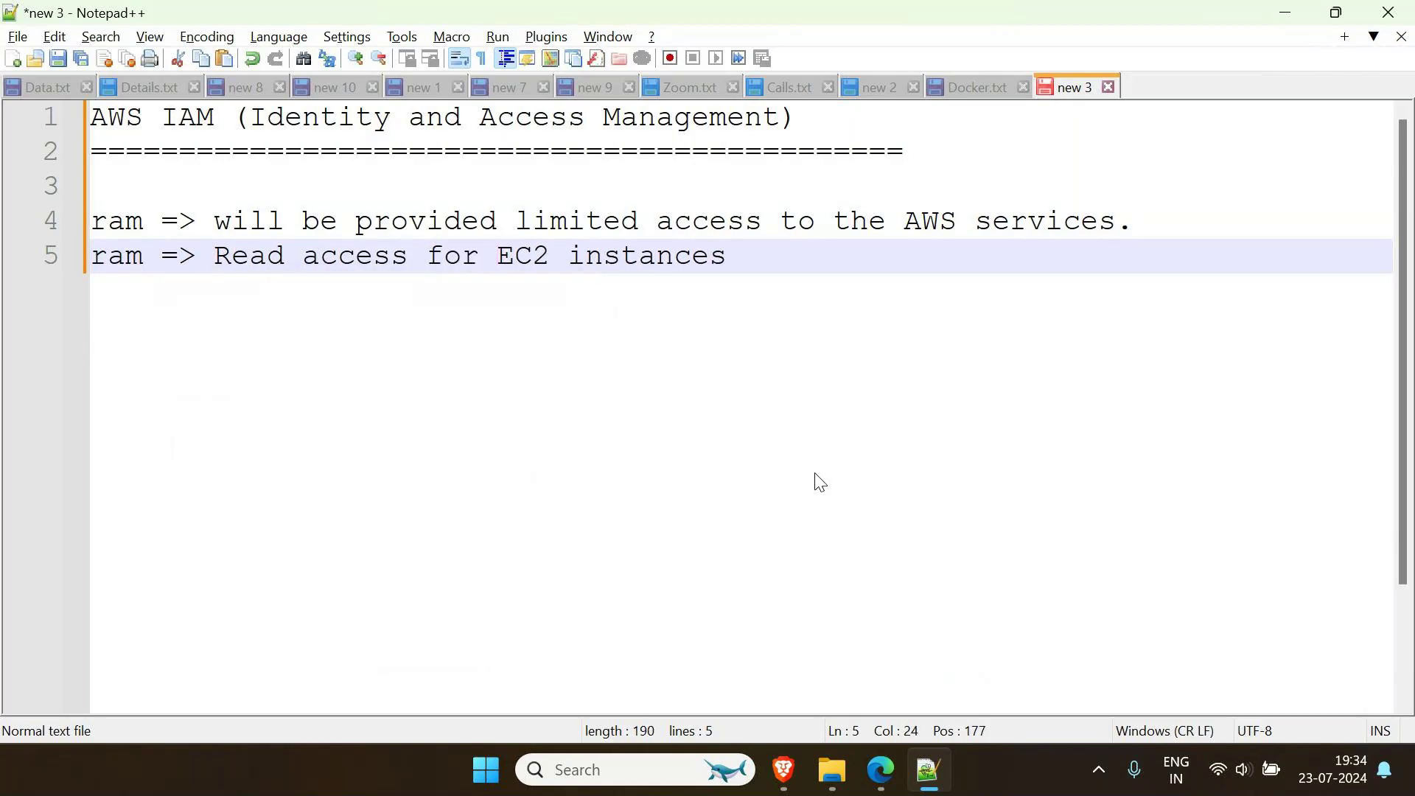
key(End)
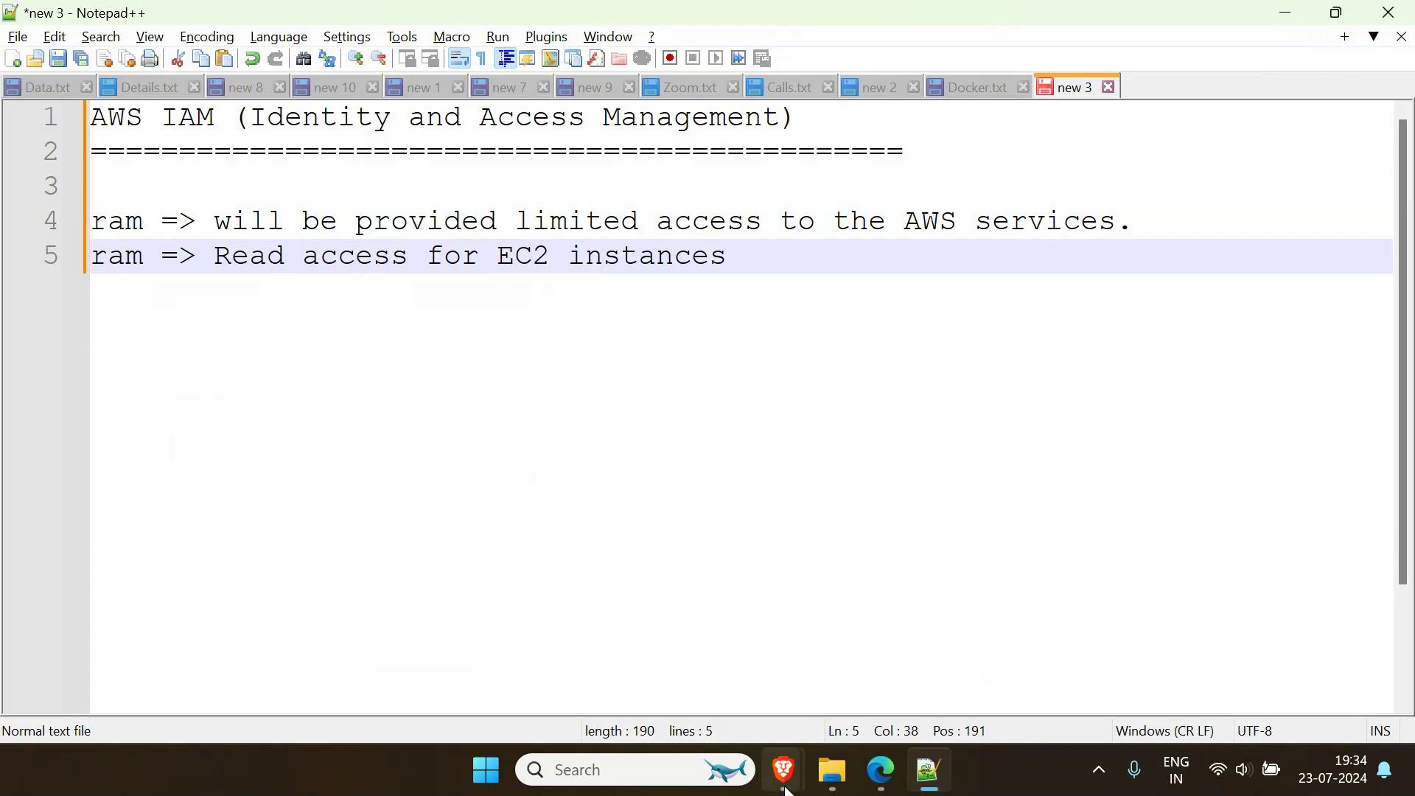
mouse_move(784, 770)
click(860, 653)
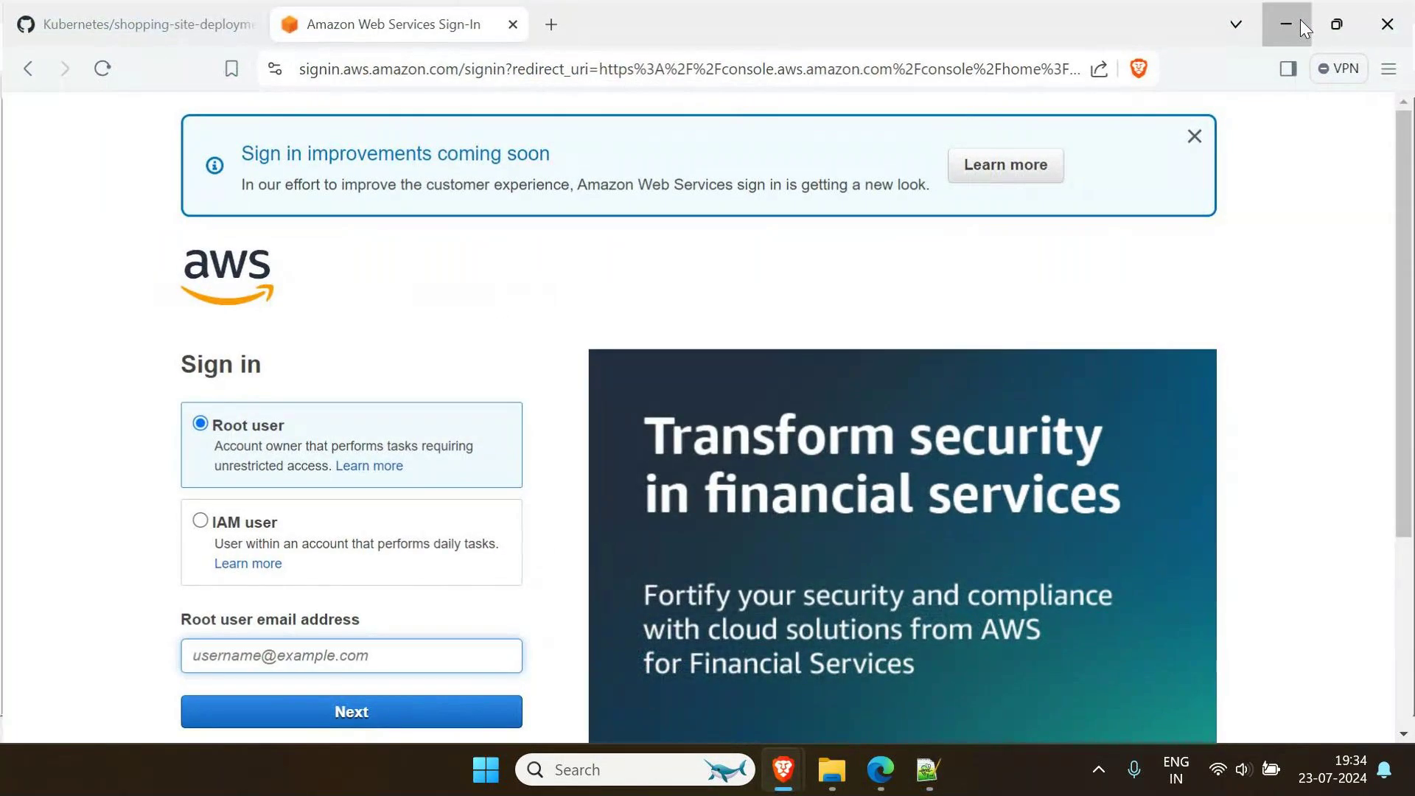
click(1291, 20)
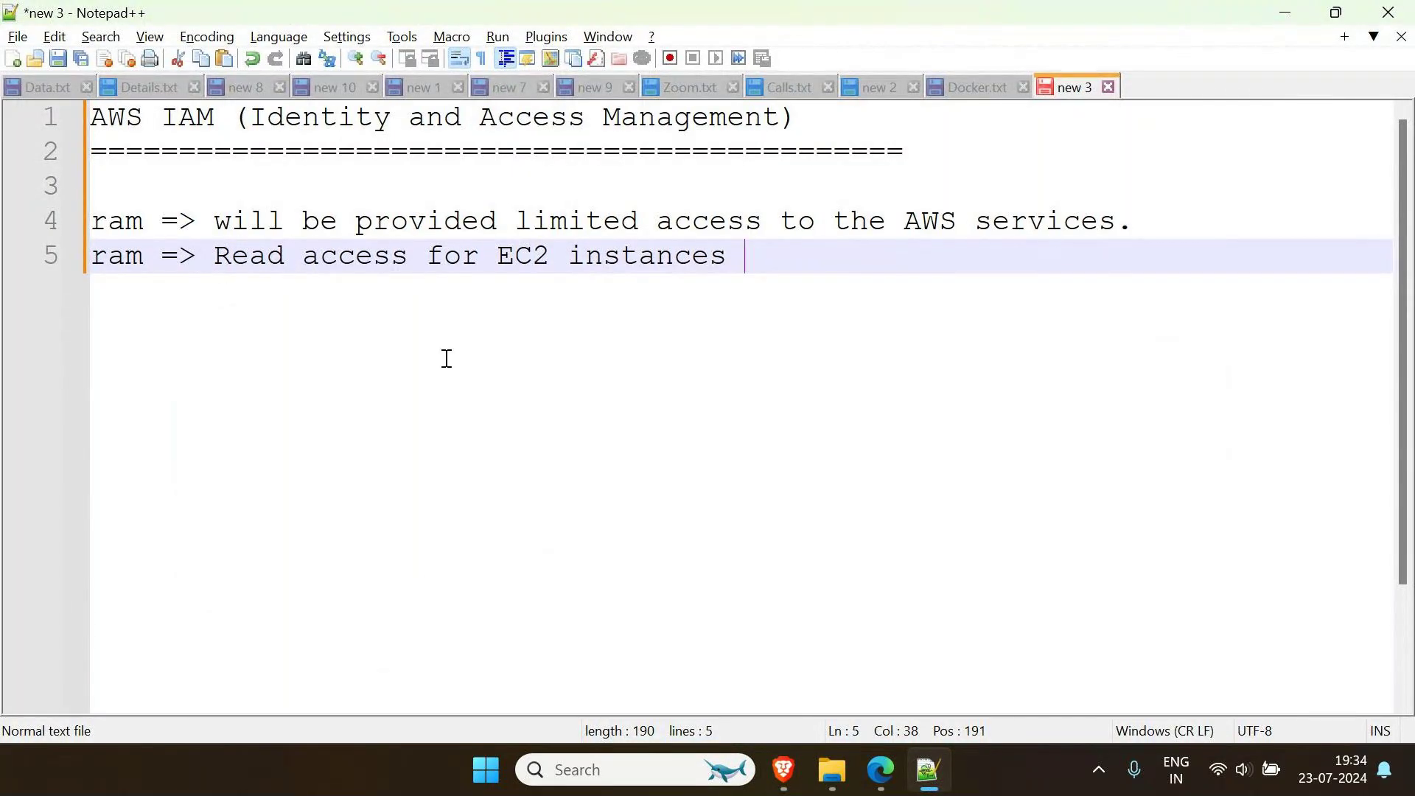
drag(216, 257, 755, 252)
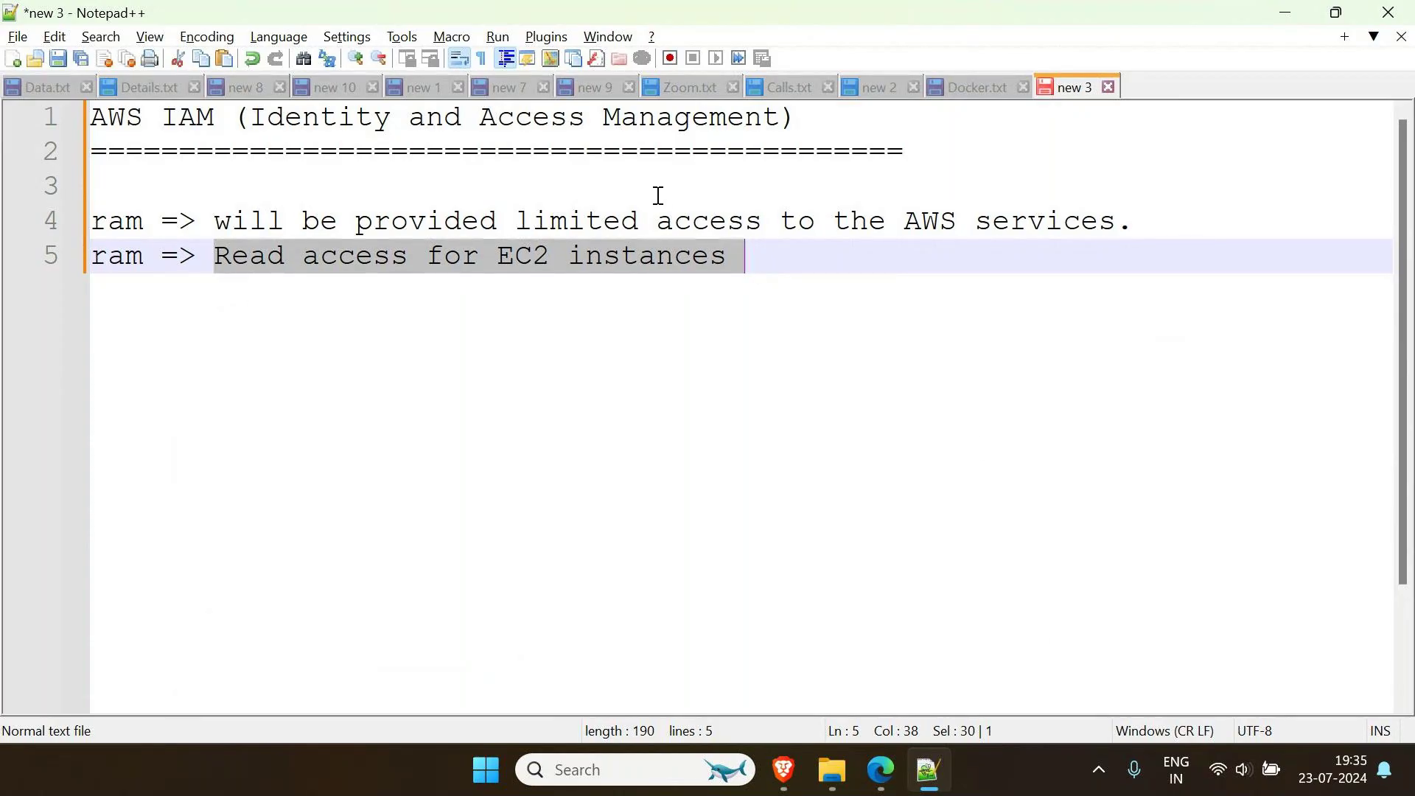
drag(813, 127, 6, 129)
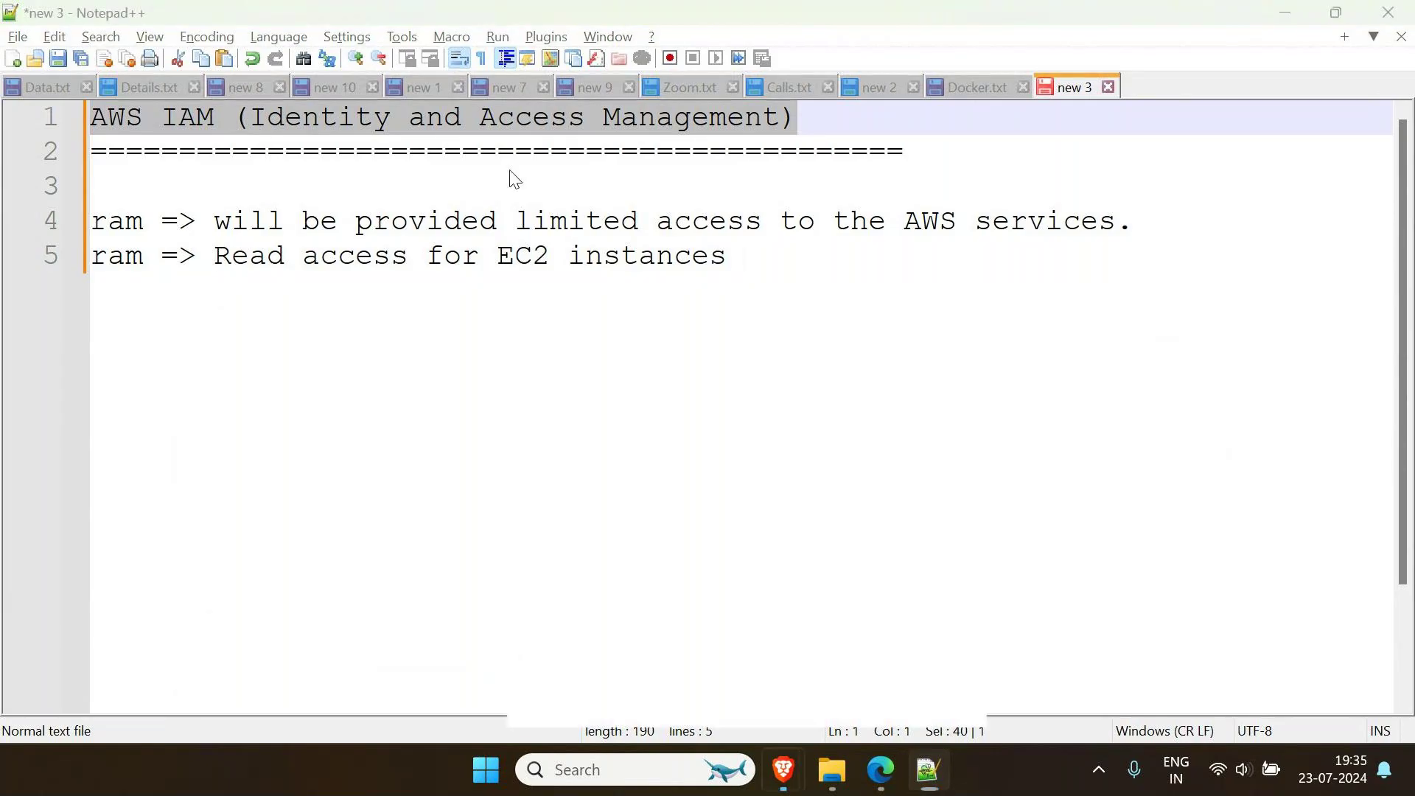
Switch to the AWS sign-in page in Brave and sign in as root user with the account's e-mail and password
key(alt+Tab)
scroll(307, 590, down, 3)
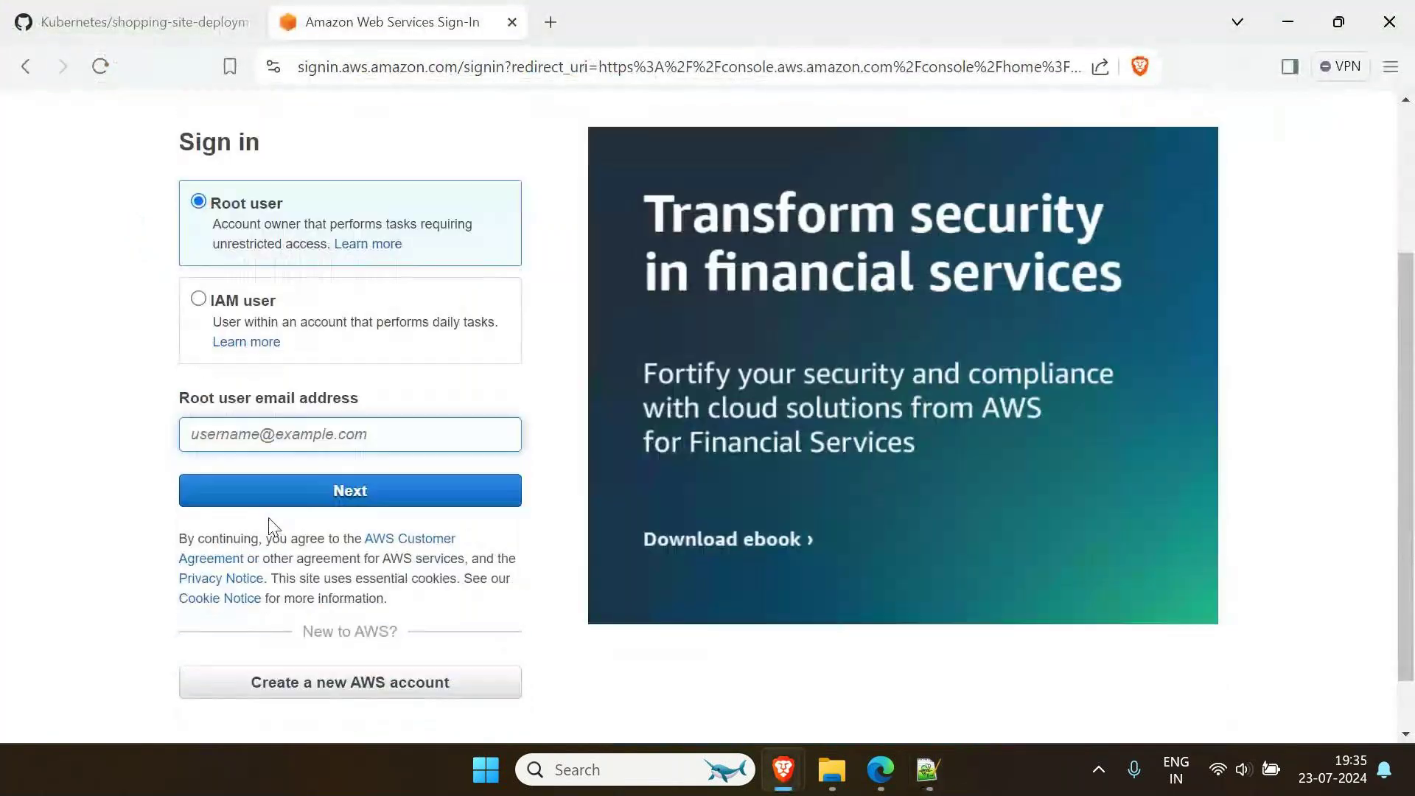
click(269, 439)
click(374, 494)
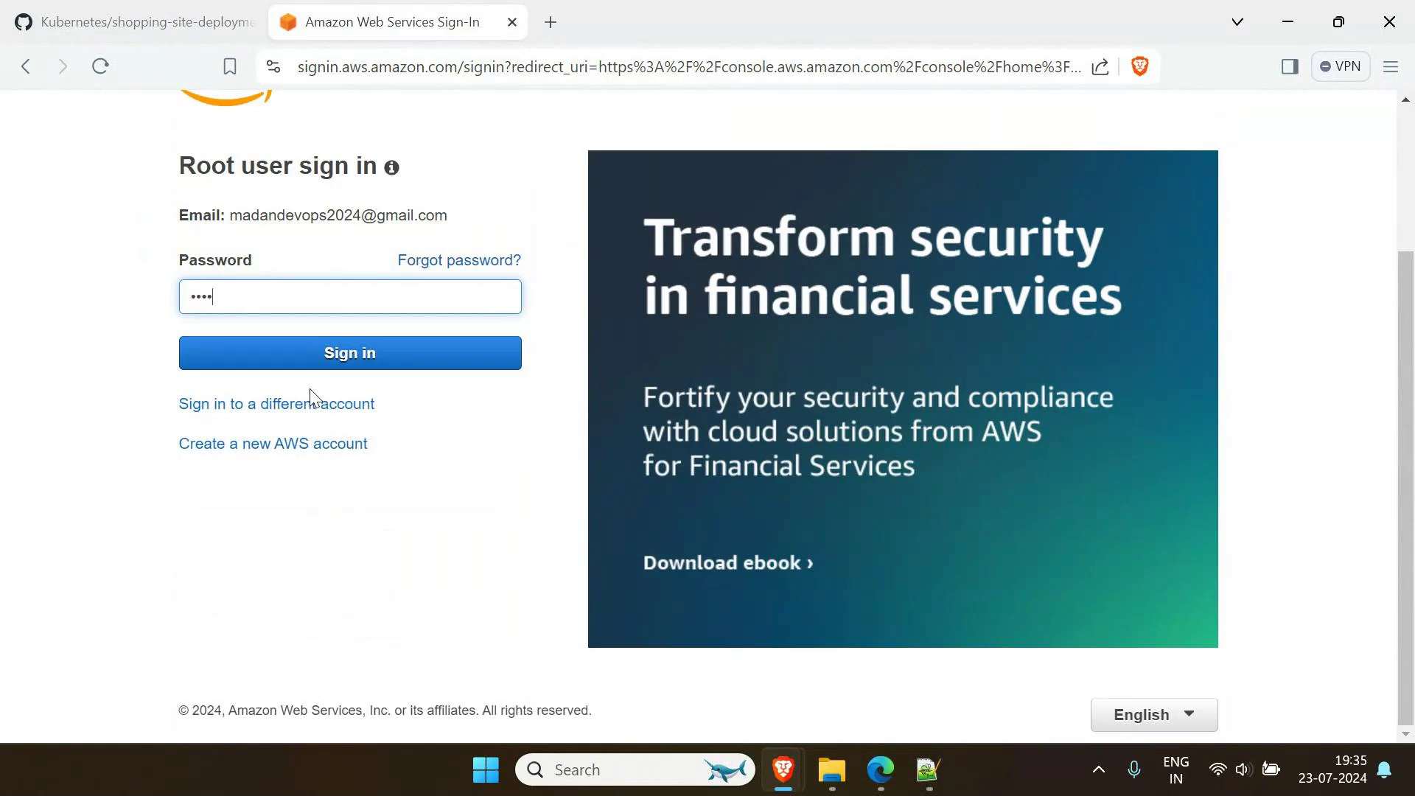
key(Return)
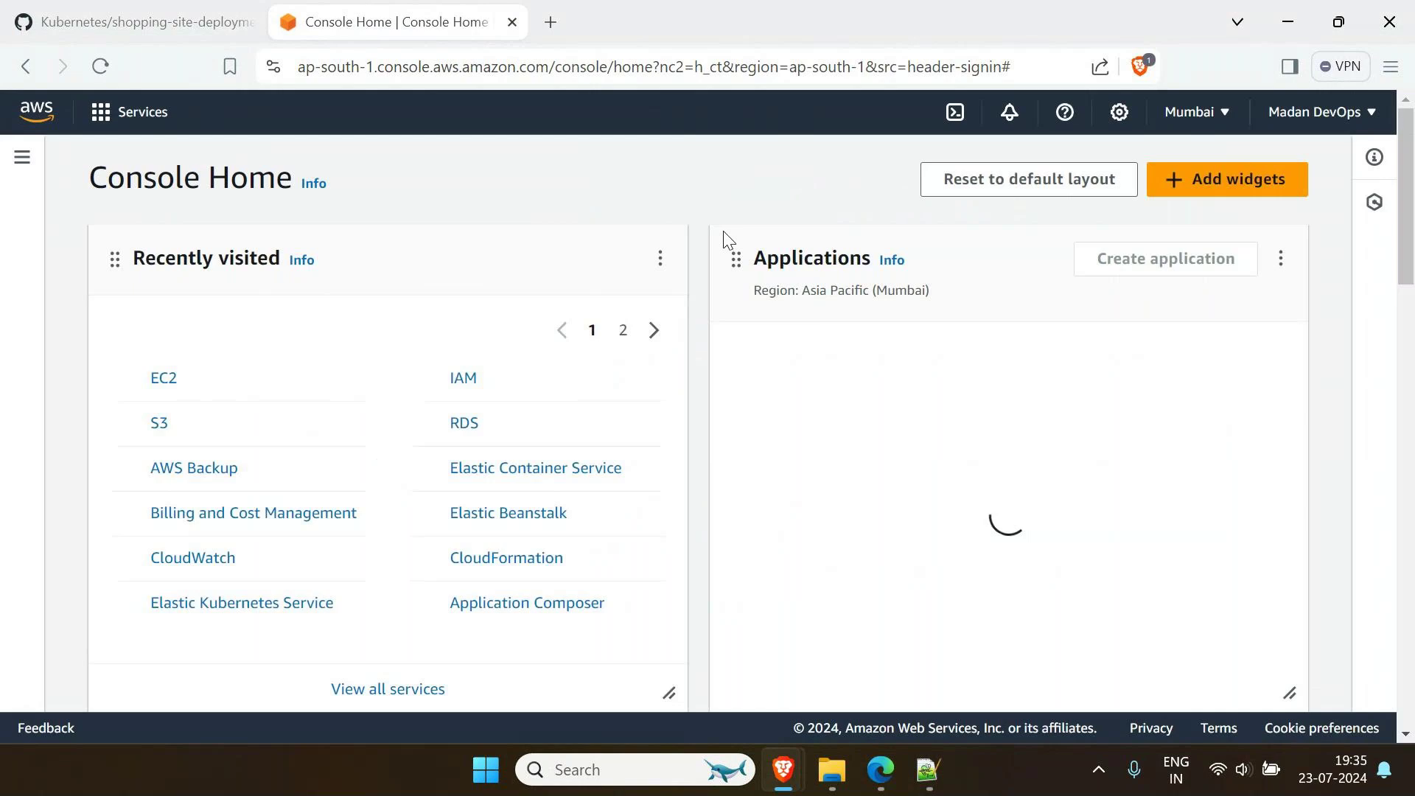
Search the AWS console for "iam" and open the IAM service
click(493, 111)
text(ia)
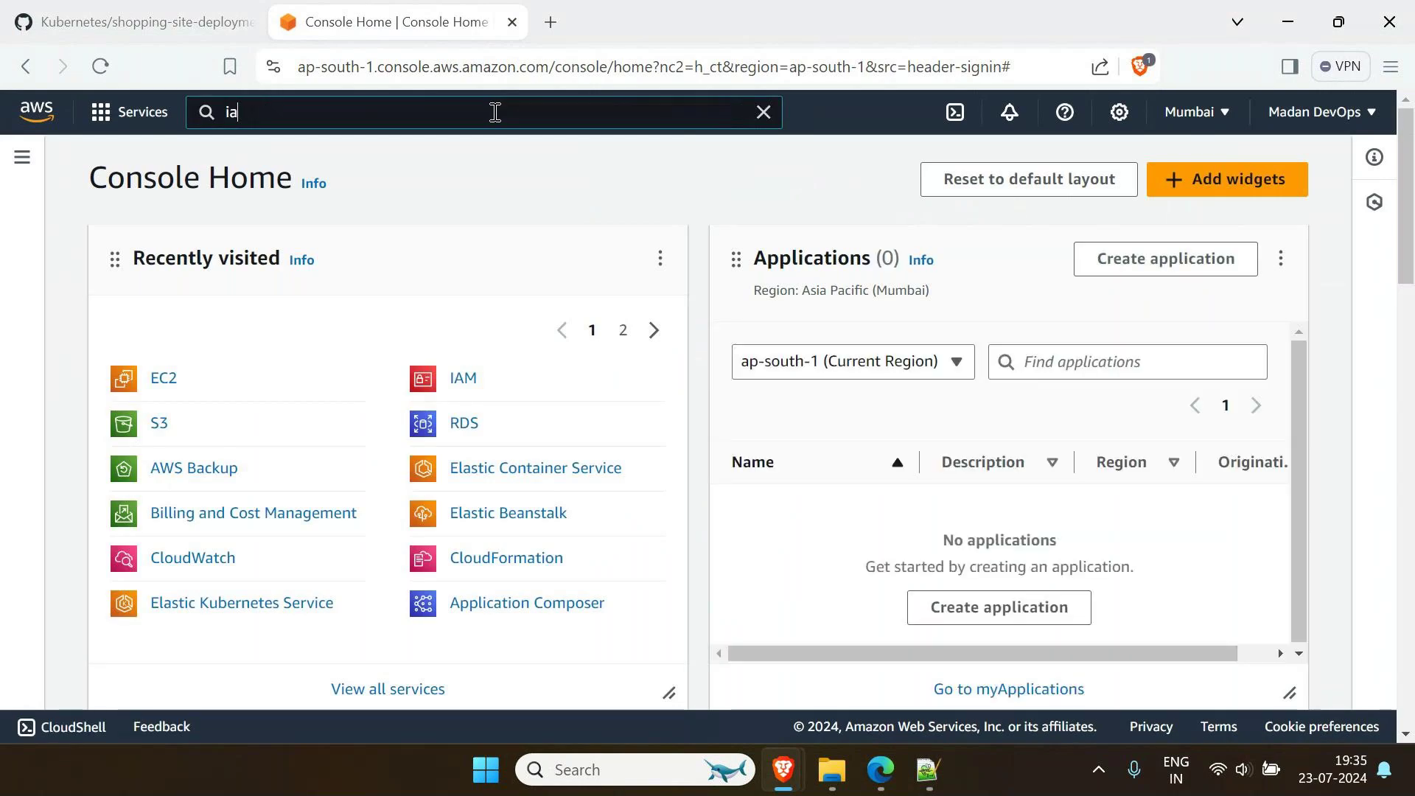
text(m)
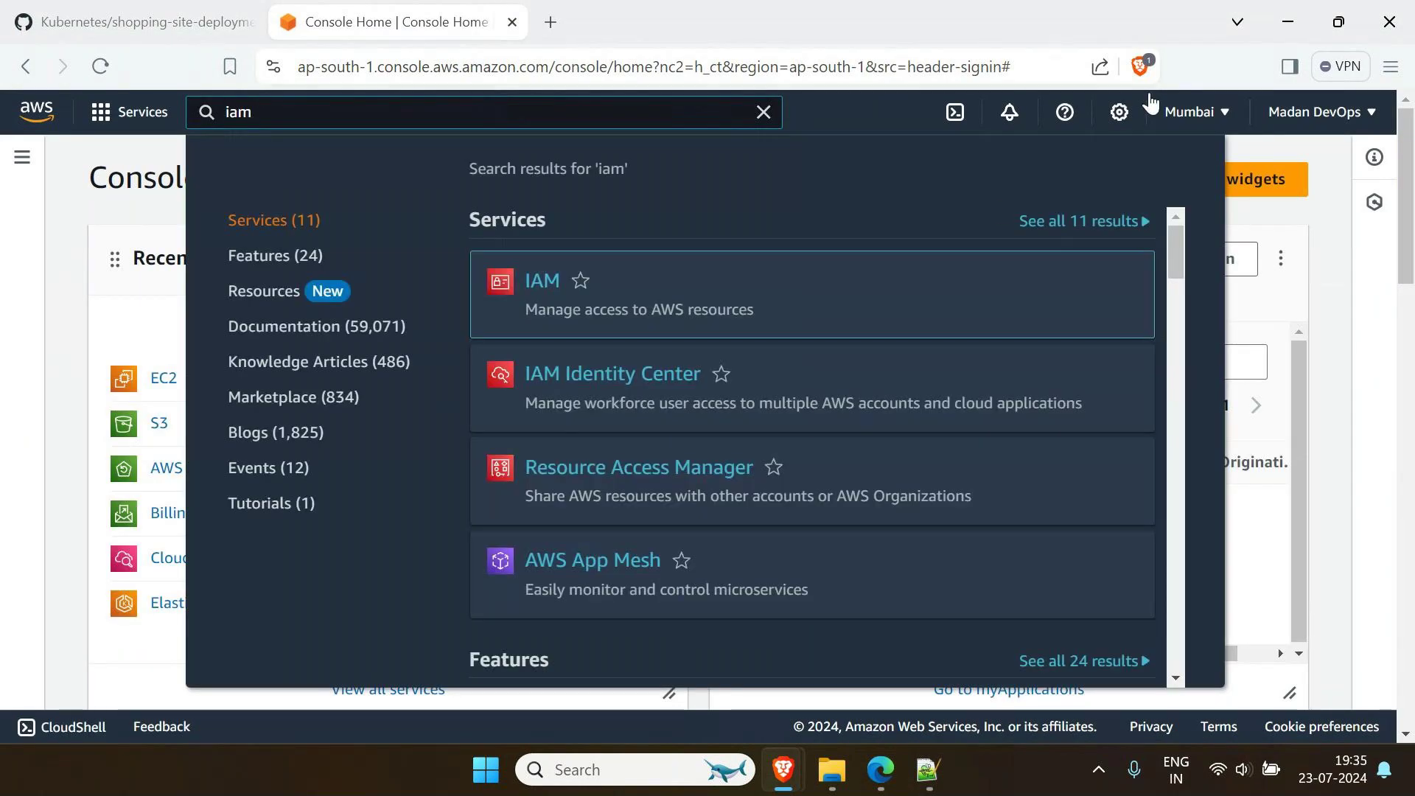
click(543, 287)
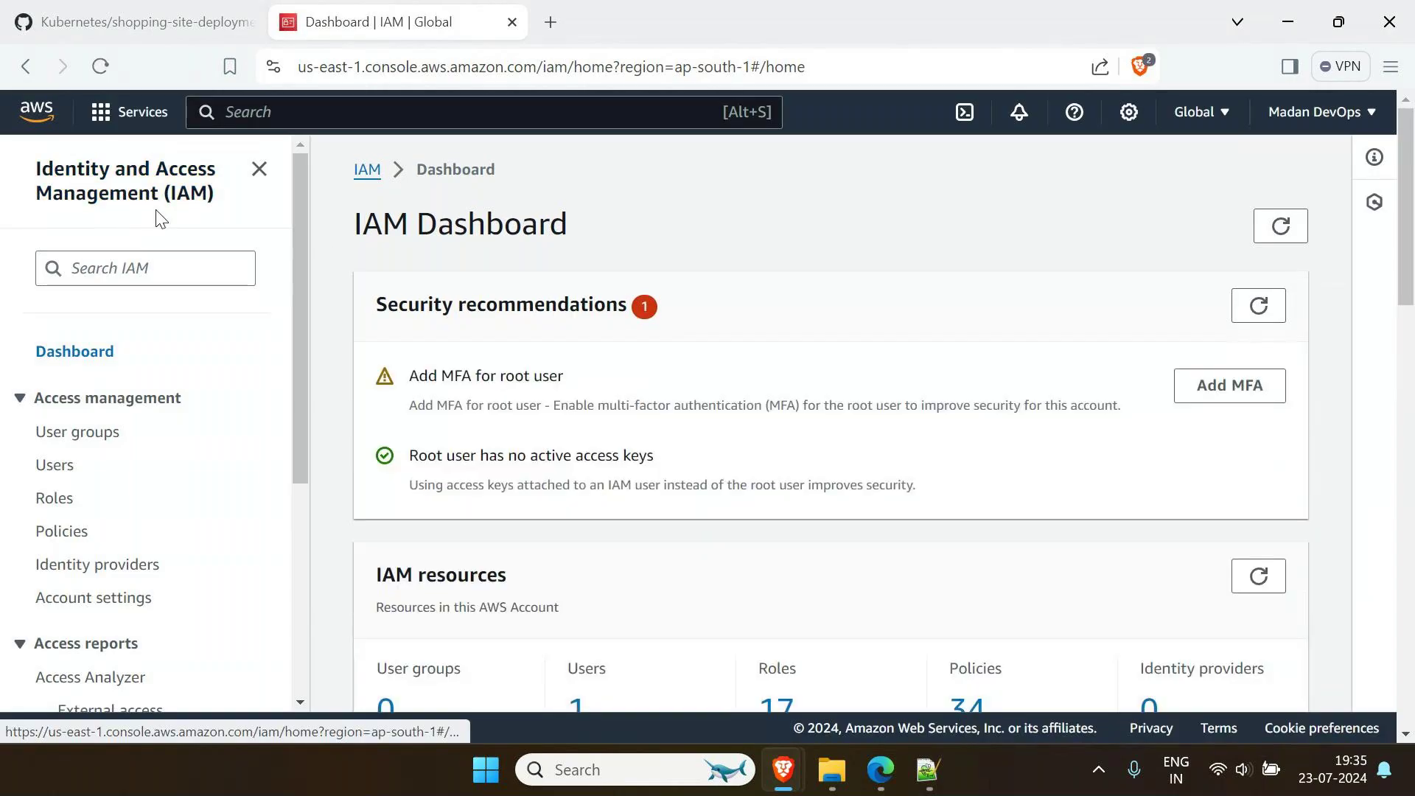
drag(359, 245, 651, 229)
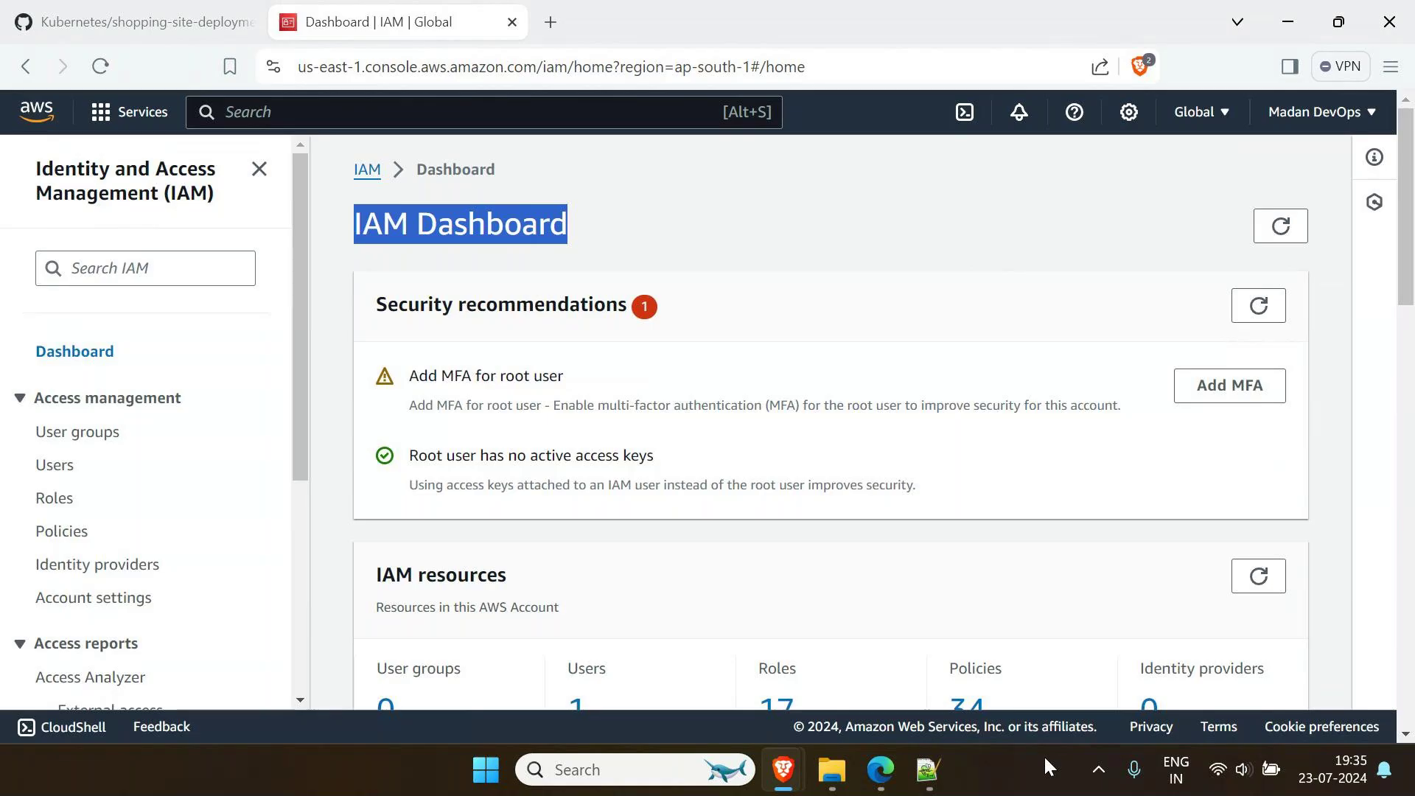
click(927, 770)
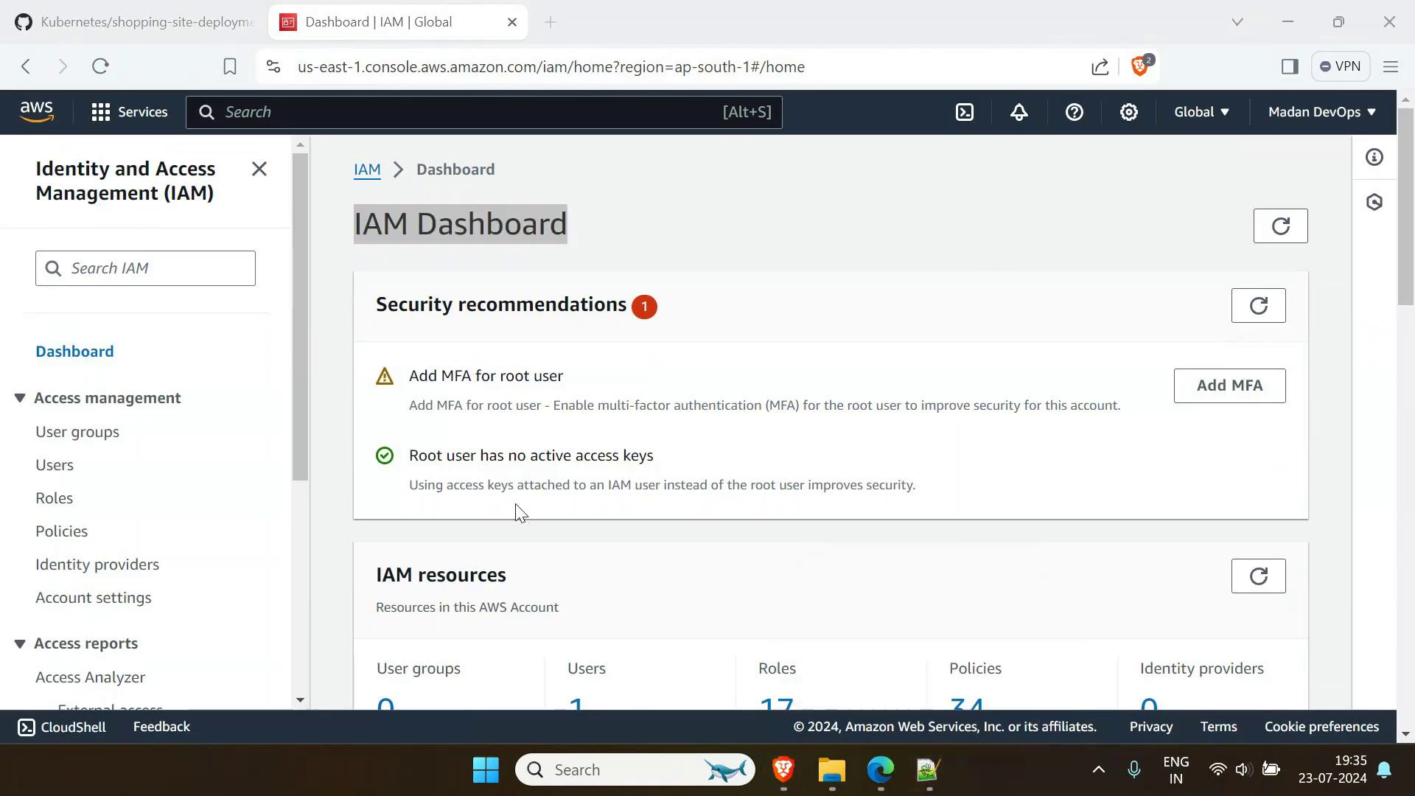
click(925, 773)
click(926, 774)
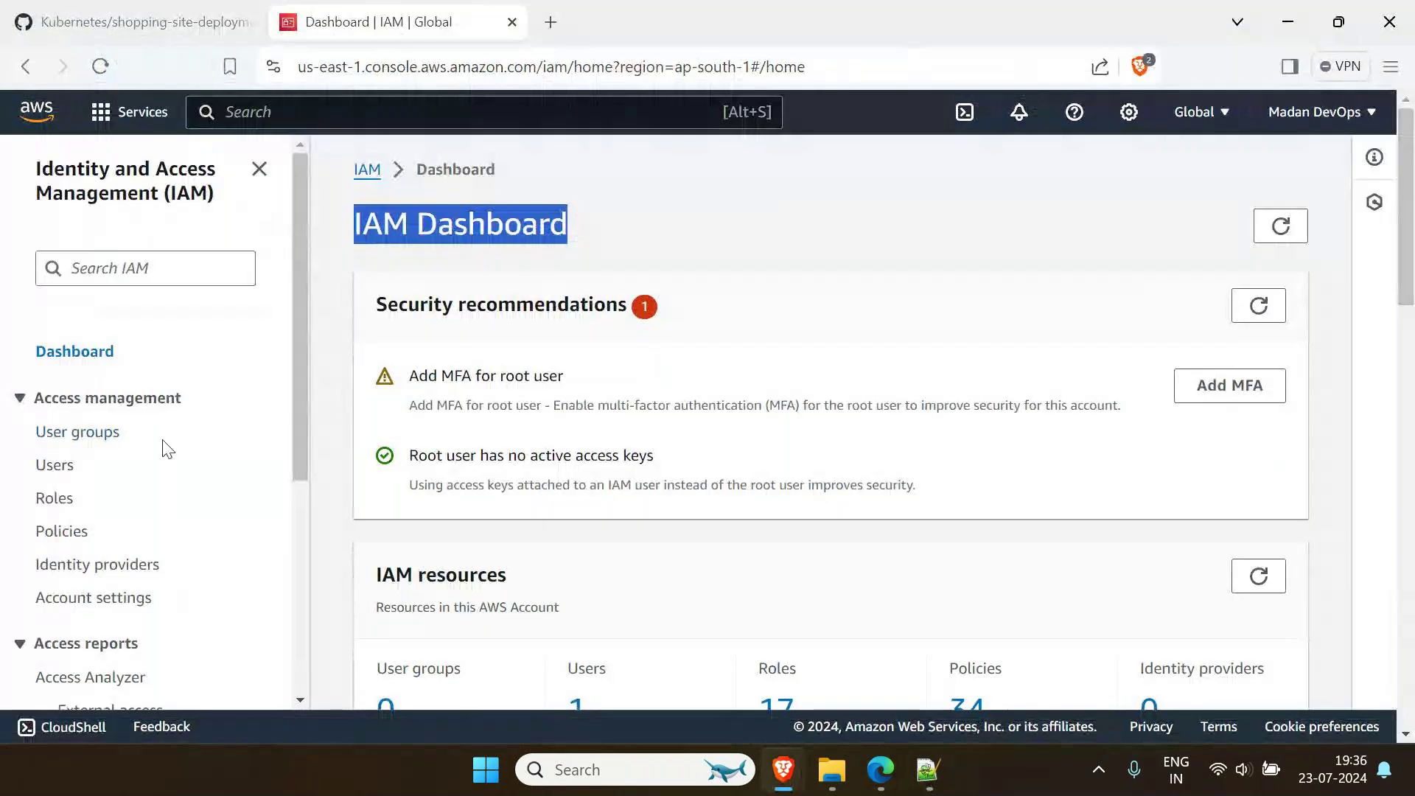
Delete the existing IAM user from the Users list, confirming with its user name
click(40, 472)
click(383, 434)
click(1140, 265)
click(647, 575)
text(Ram)
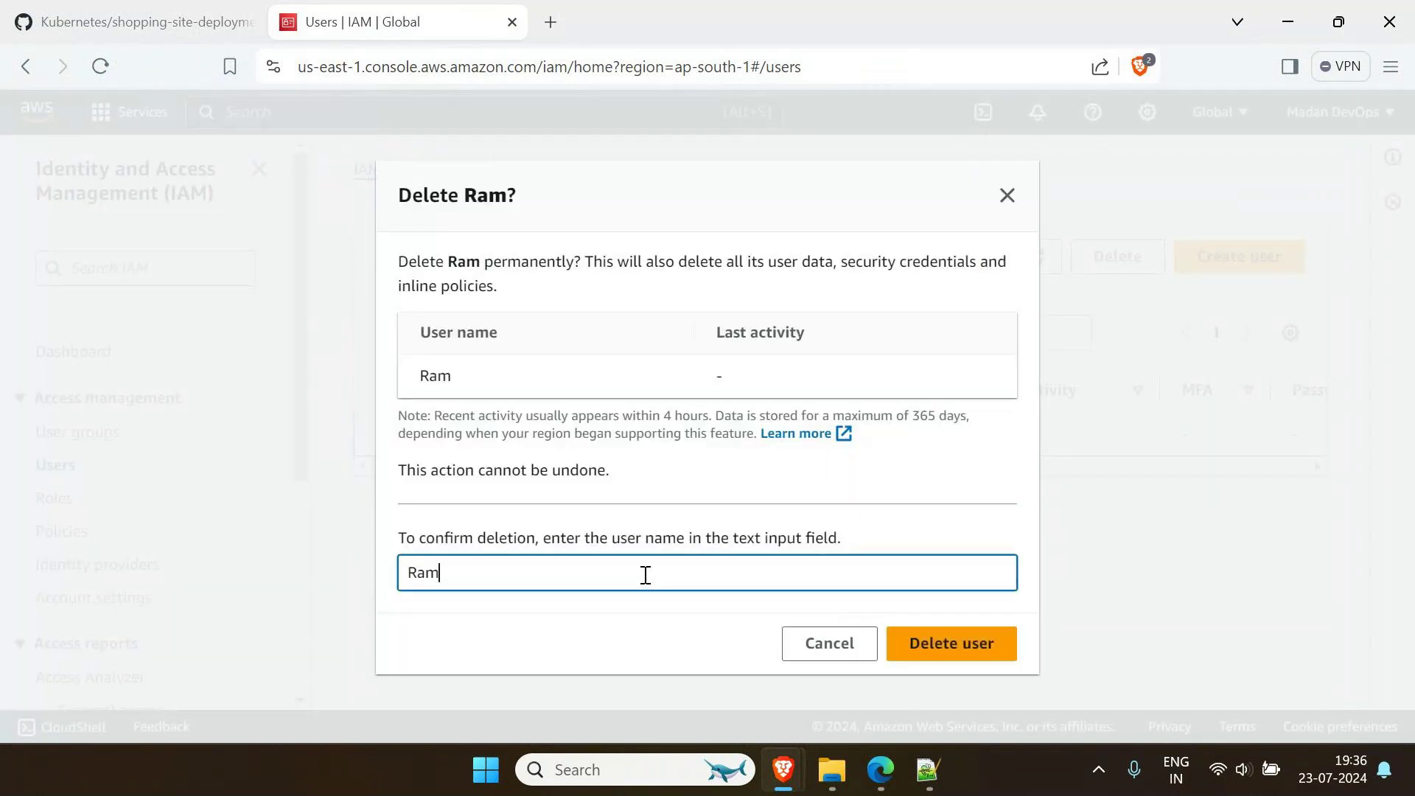
click(932, 648)
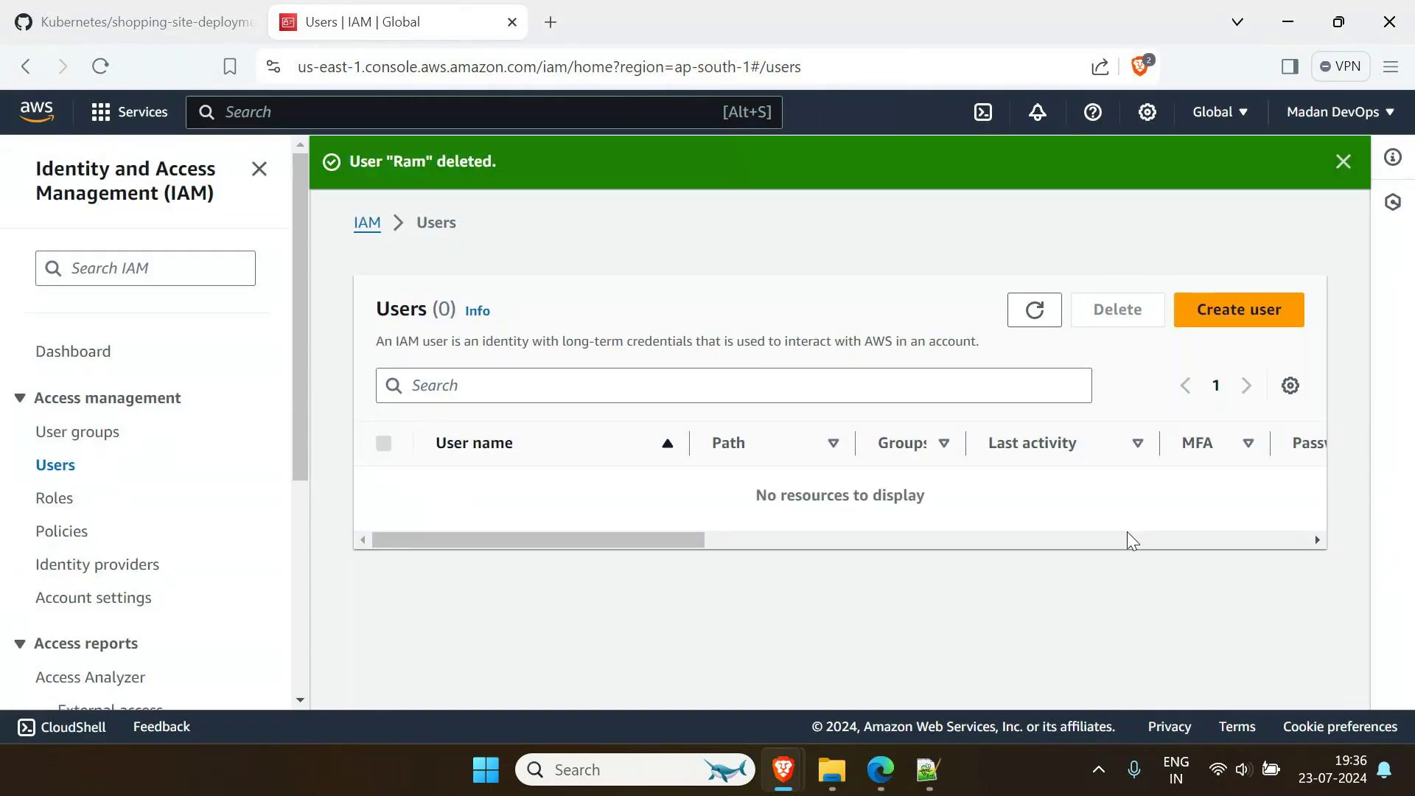
Start creating a new IAM user, enter the user name, and continue to the permissions settings without console access
click(1261, 326)
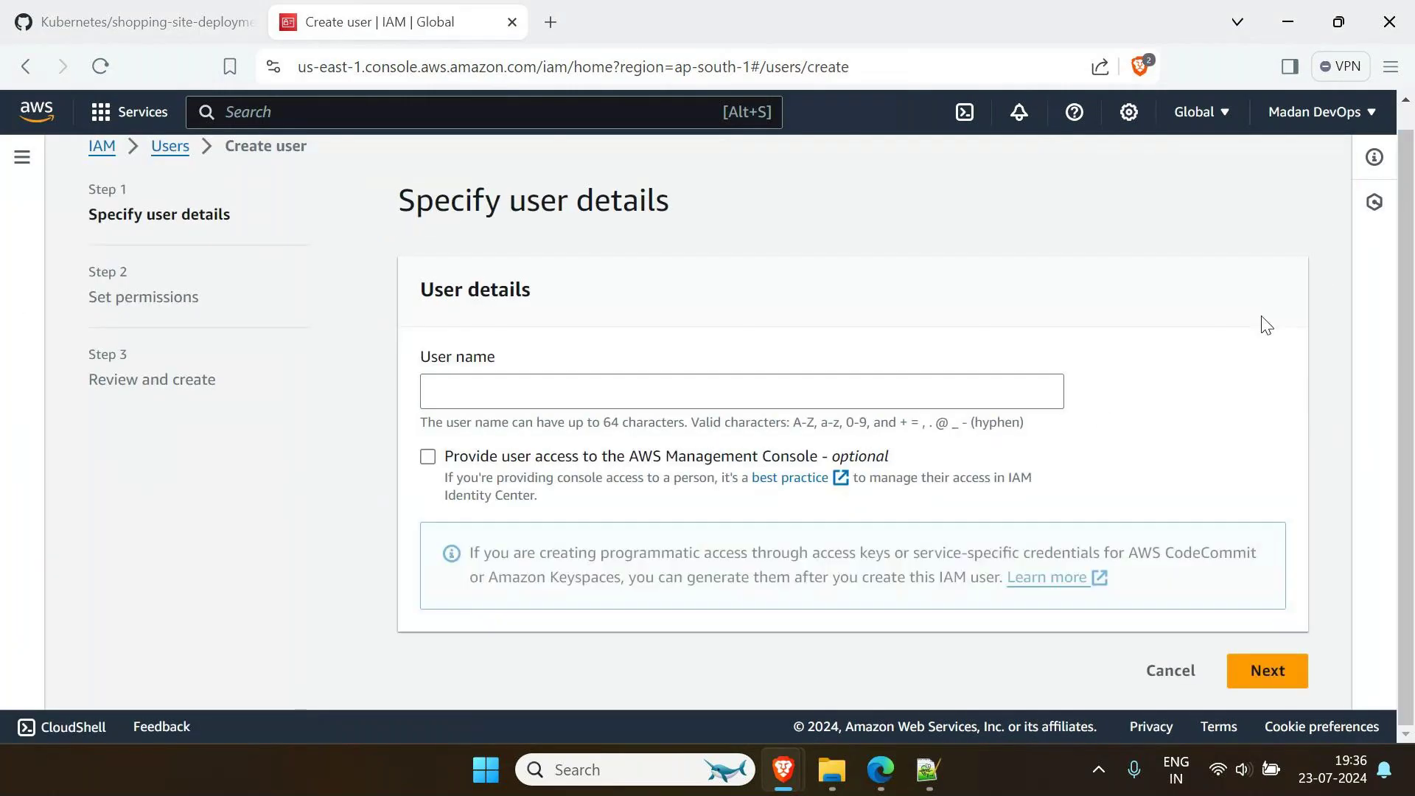
click(479, 390)
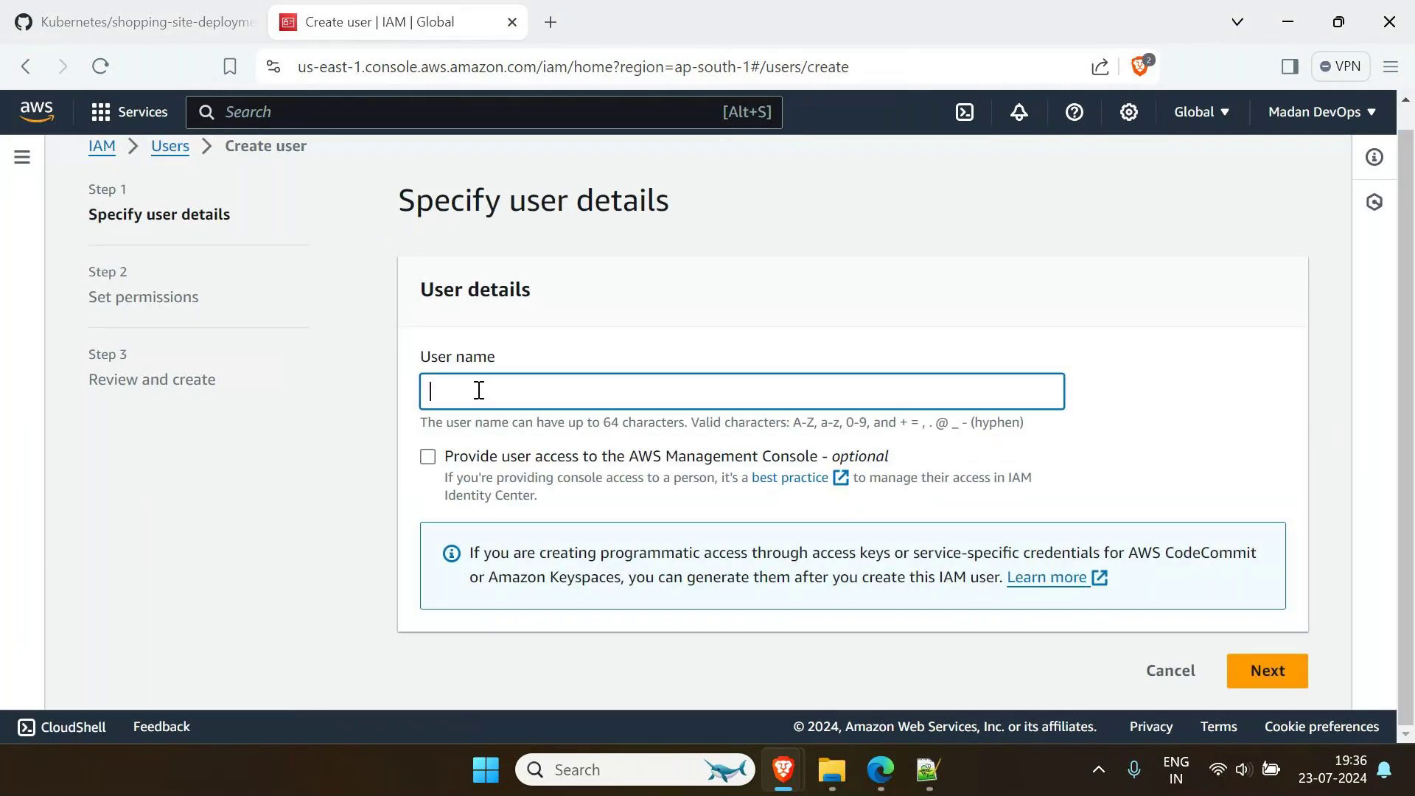
text(John)
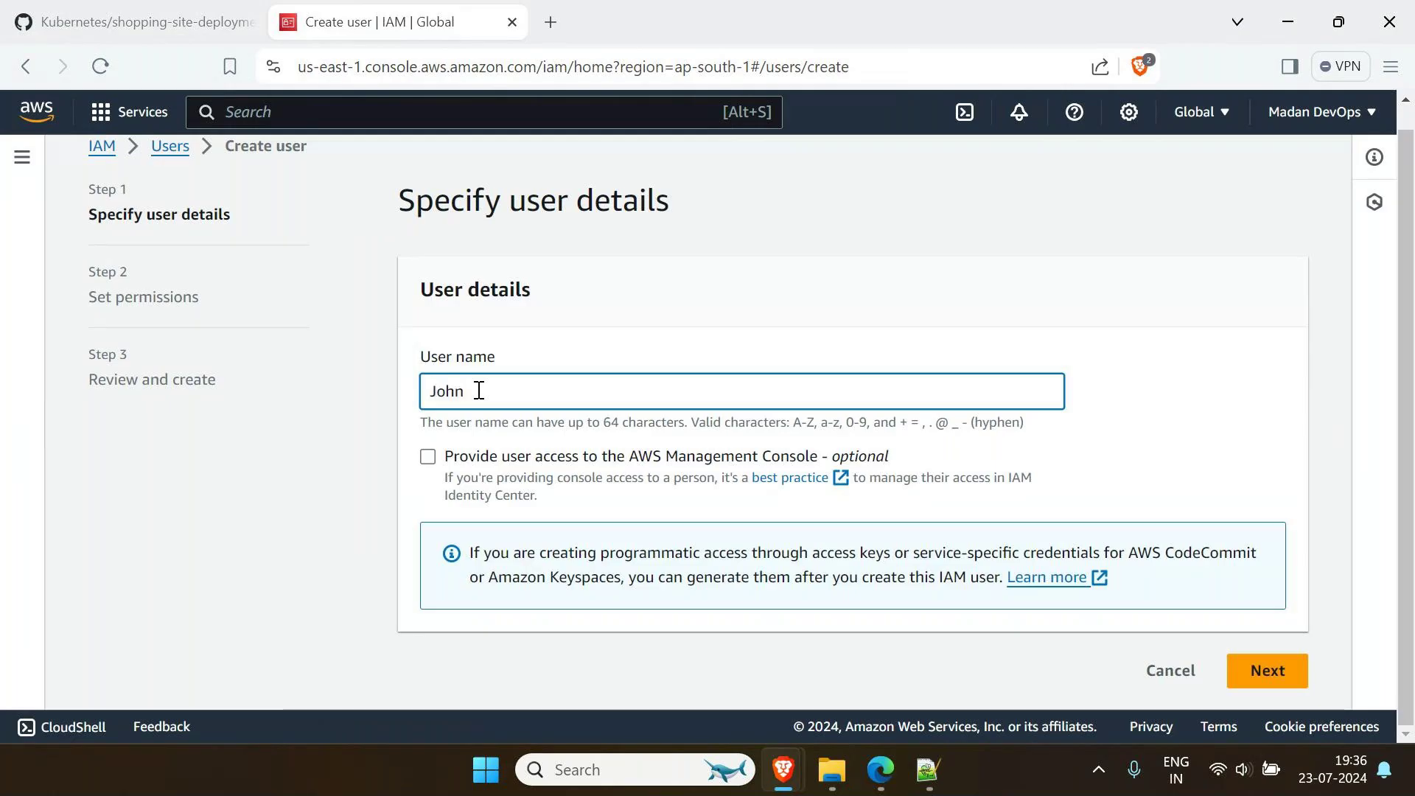
click(1279, 685)
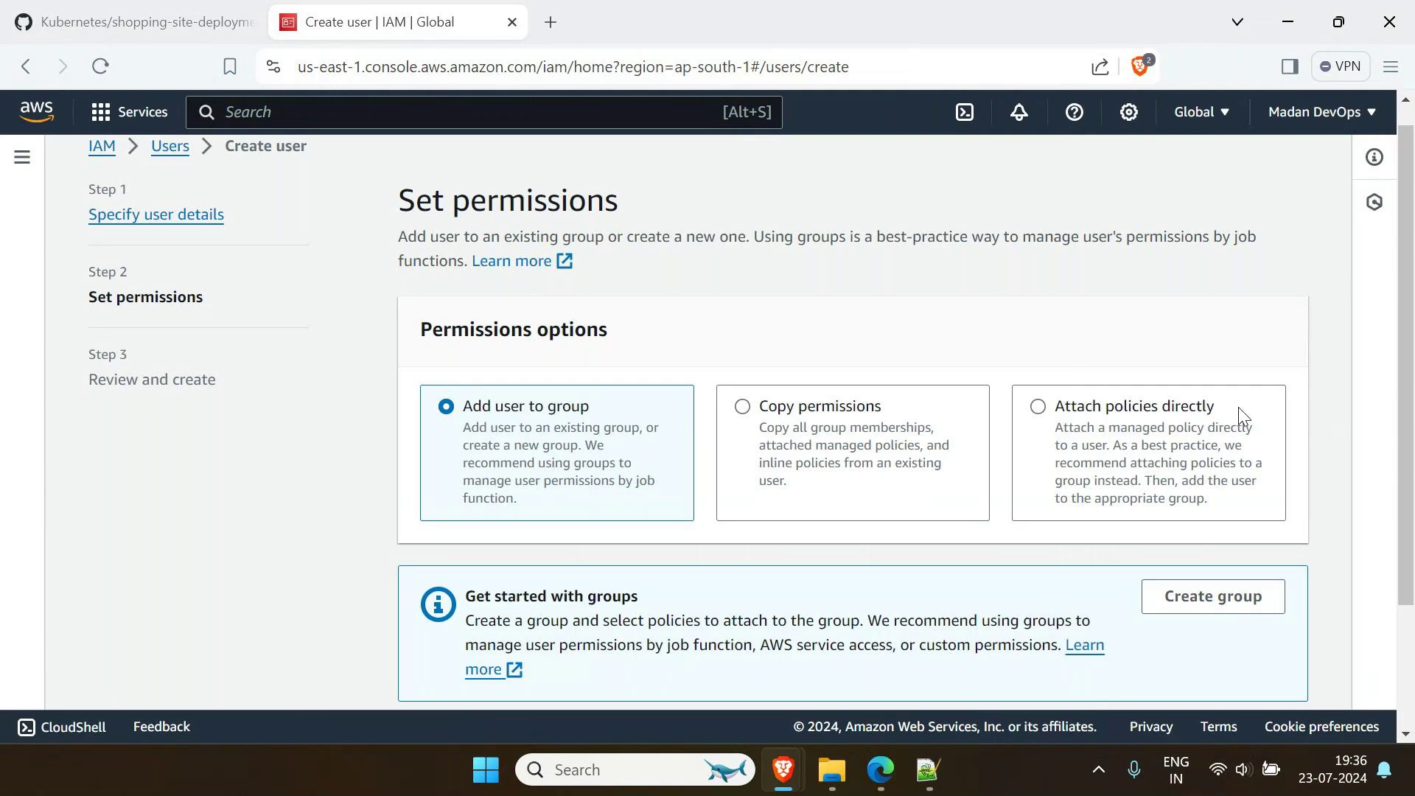
Choose to attach policies directly and widen the policy name column so the full names fit
click(1039, 407)
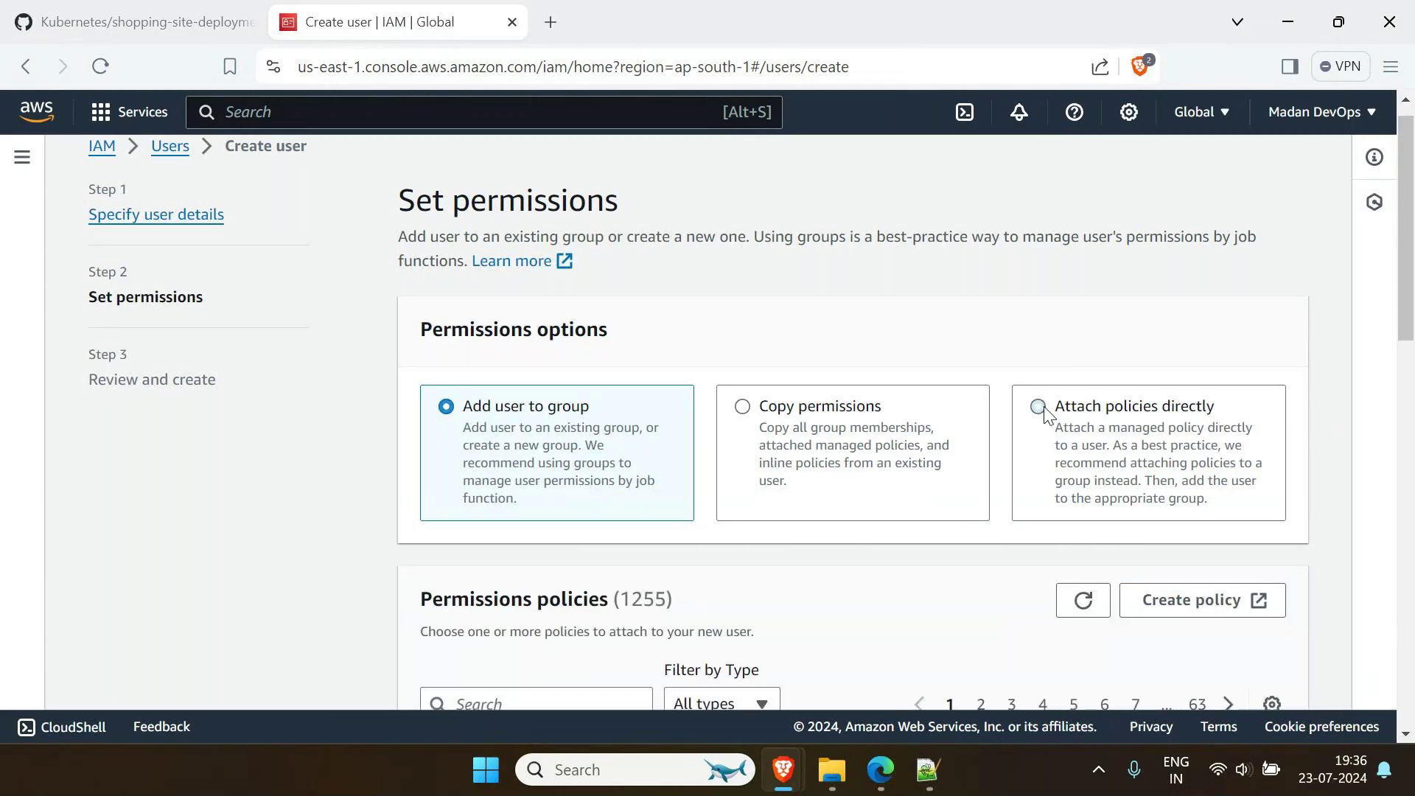
scroll(1039, 461, down, 4)
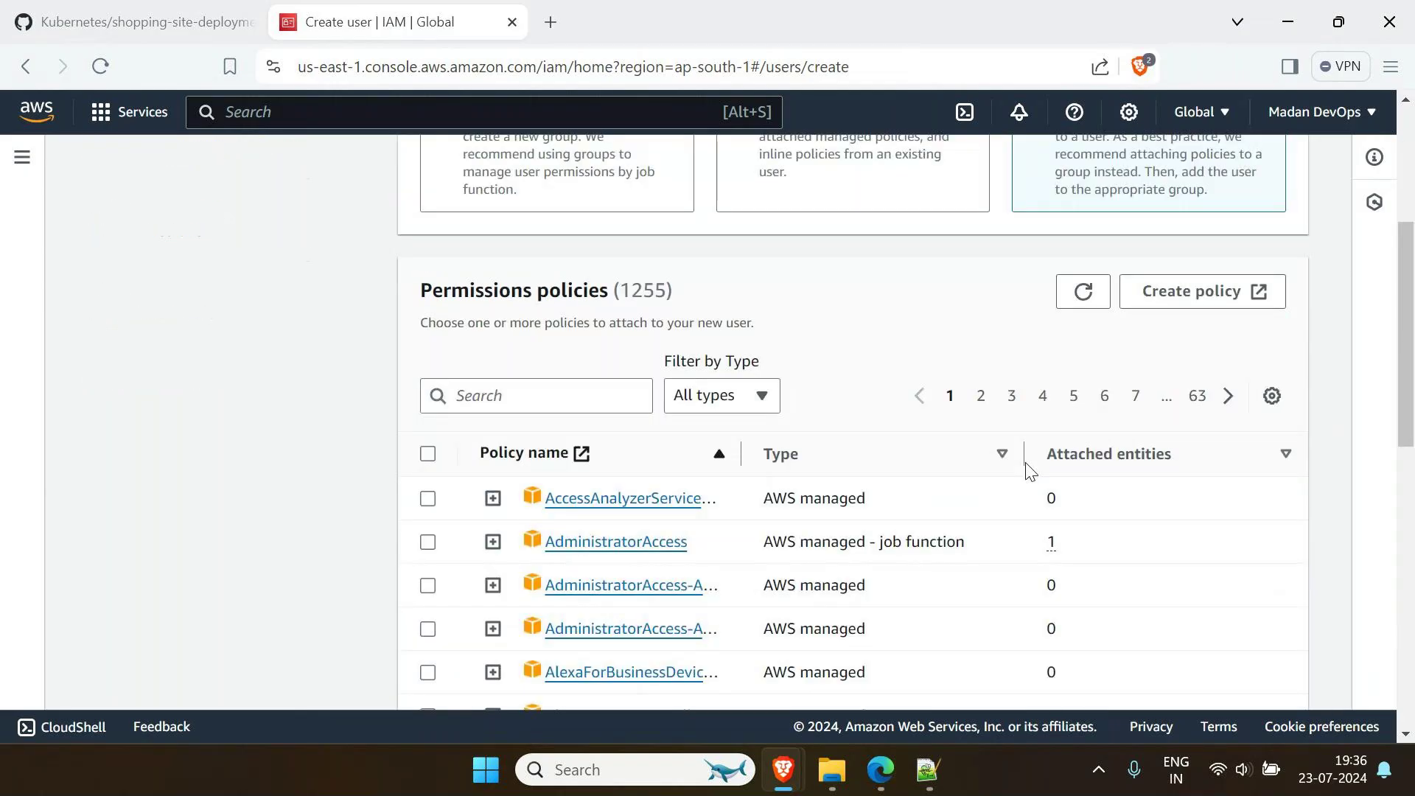
scroll(622, 433, up, 1)
scroll(602, 418, down, 3)
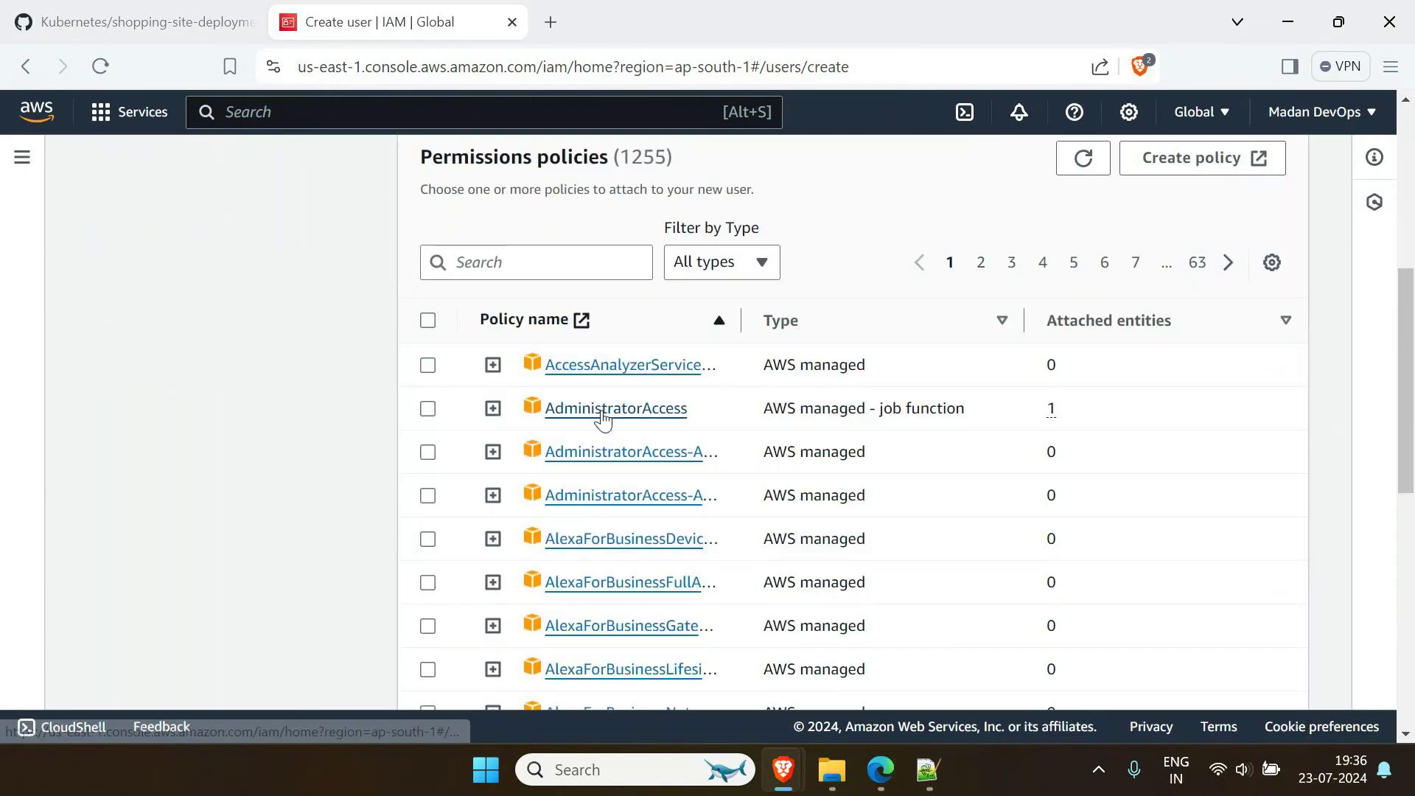
drag(749, 333, 963, 333)
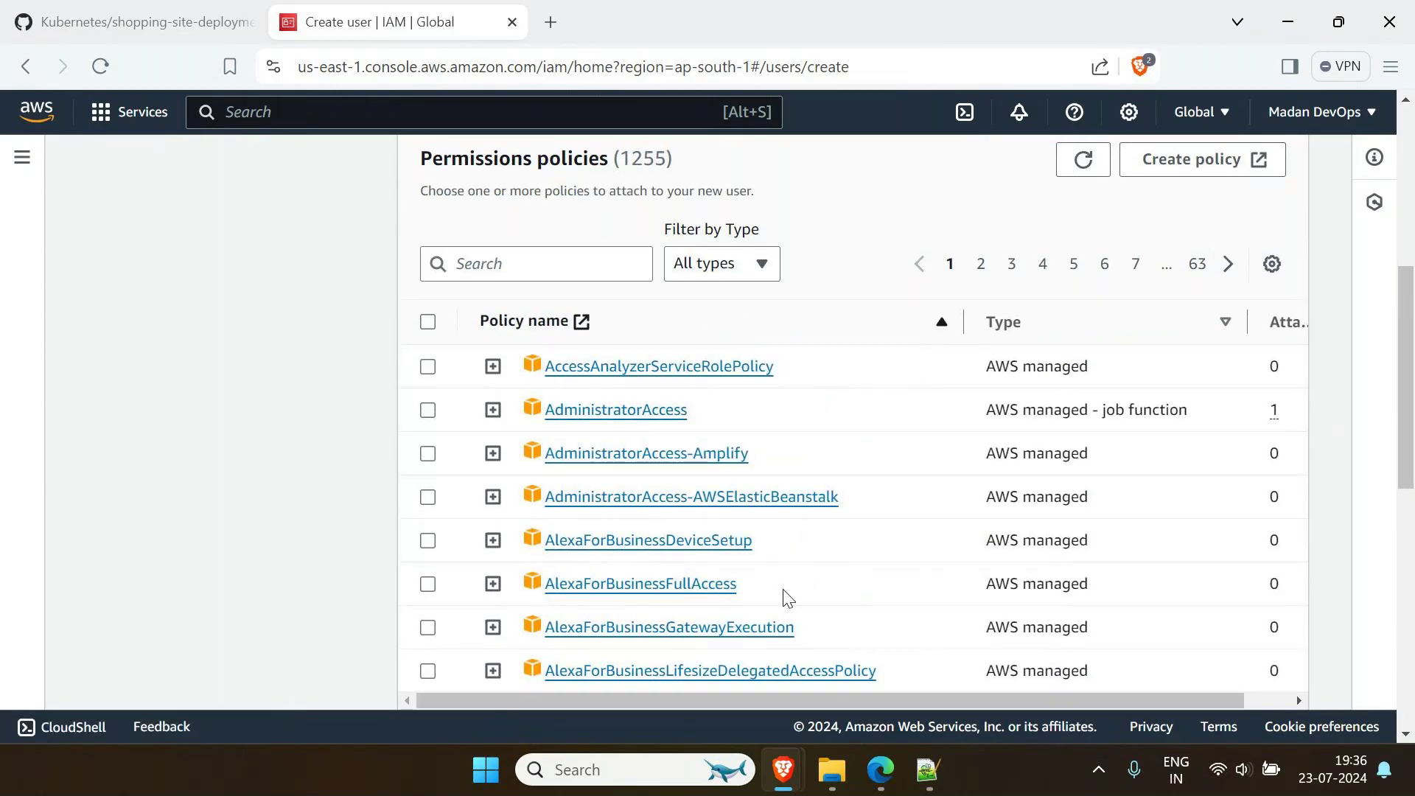
scroll(787, 598, down, 3)
Check the required EC2 instance access in the Notepad++ notes and return to the permissions page in Brave
click(927, 769)
click(506, 264)
drag(506, 264, 777, 259)
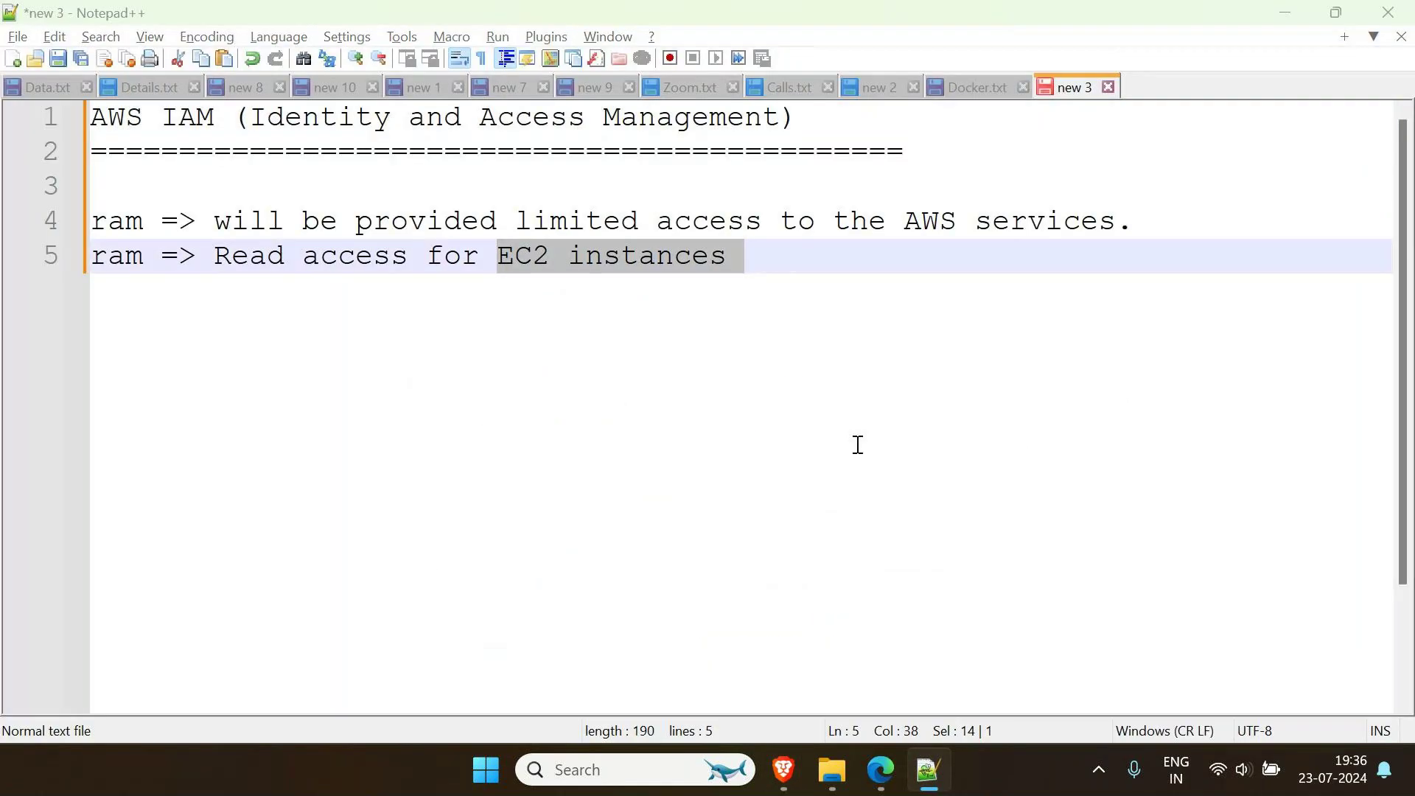
key(alt+Tab)
Filter the permissions policies by "ec2read", select AmazonEC2ReadOnlyAccess, and continue to the review
scroll(651, 298, up, 2)
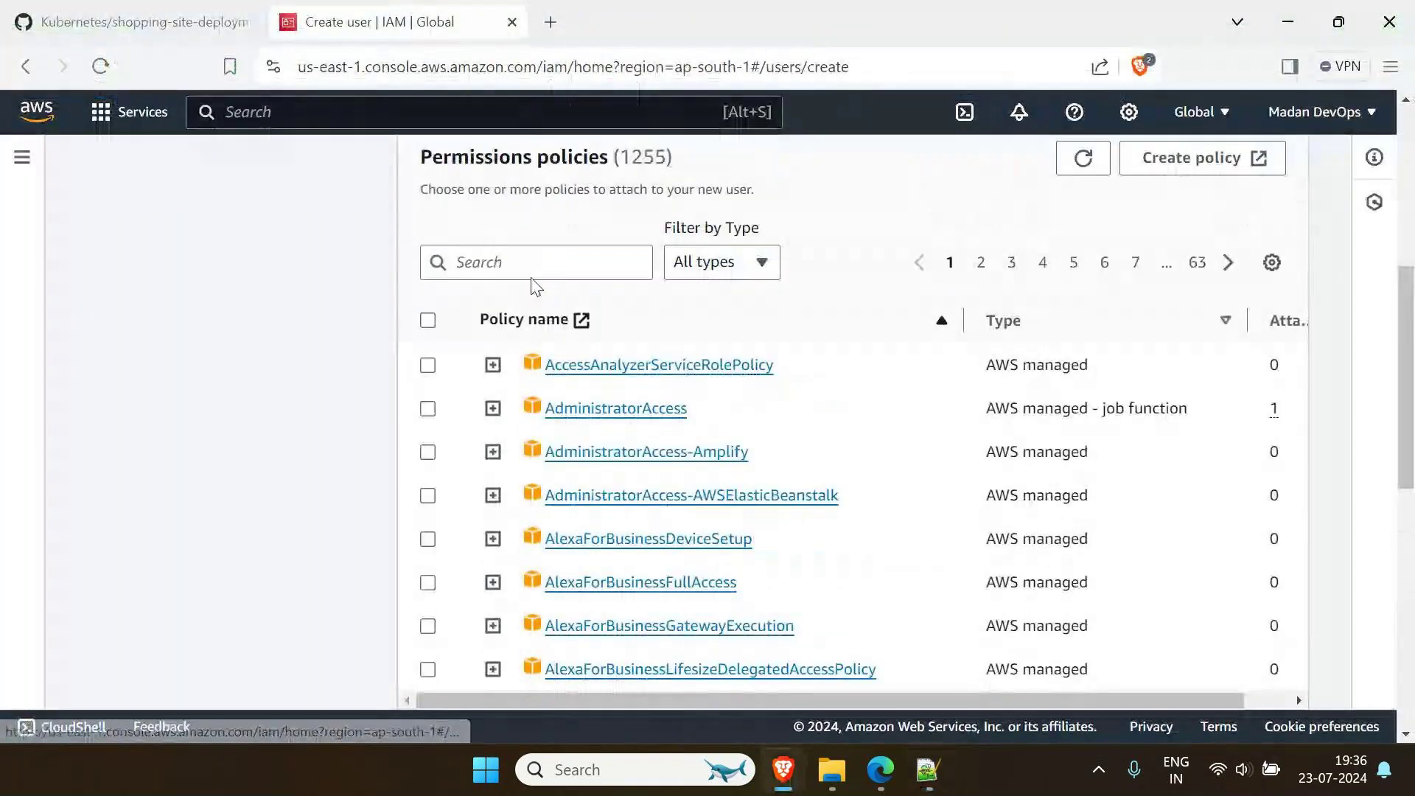
click(524, 261)
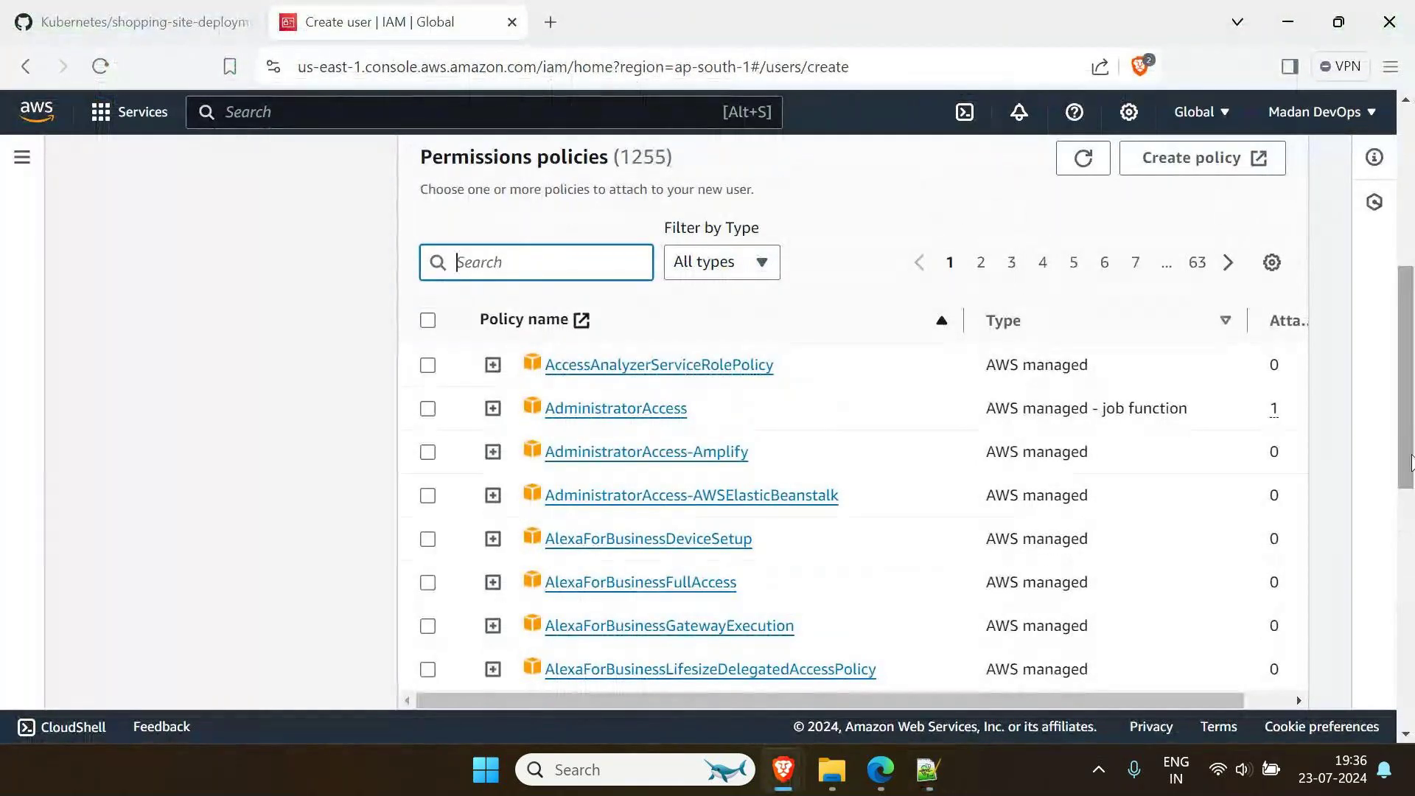
text(ec2)
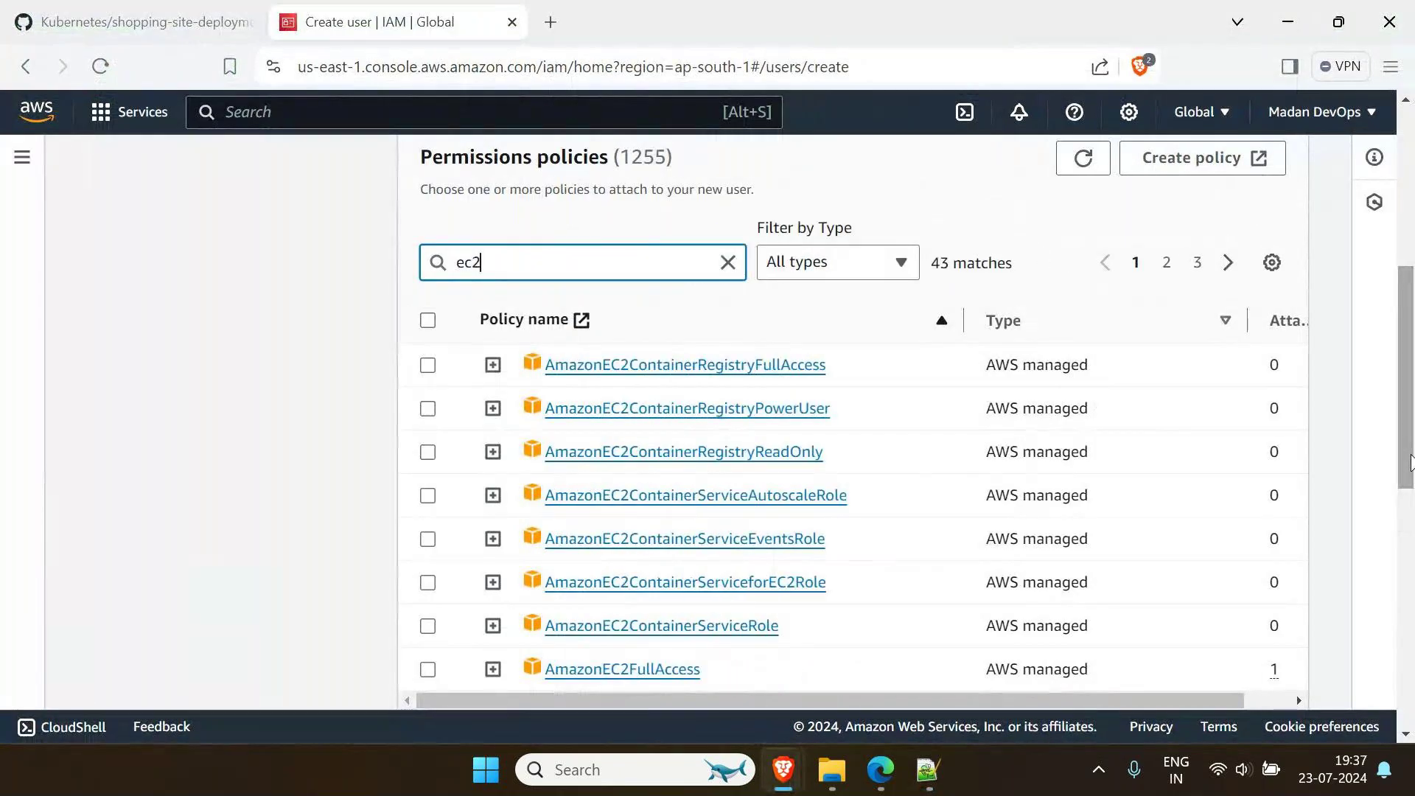
text(read)
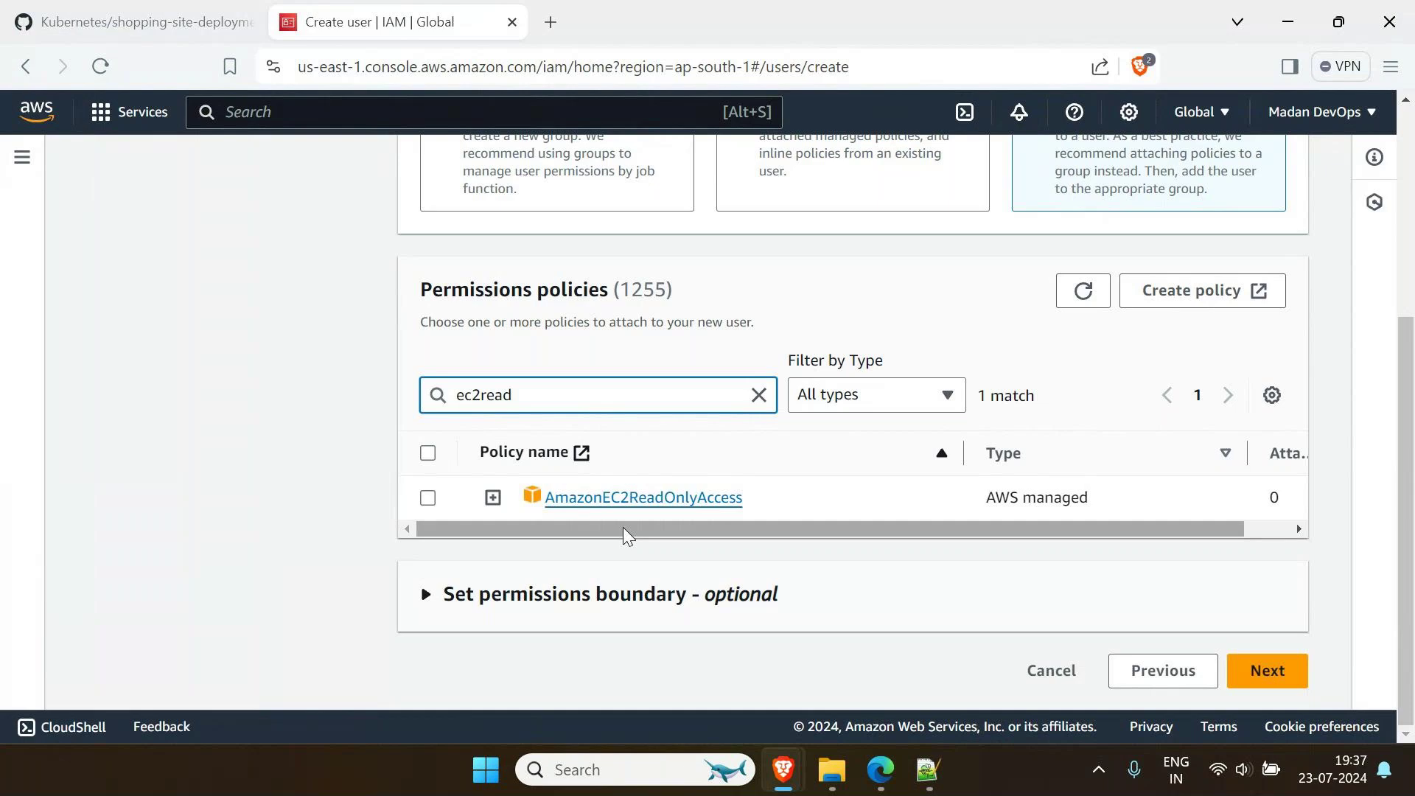
click(427, 497)
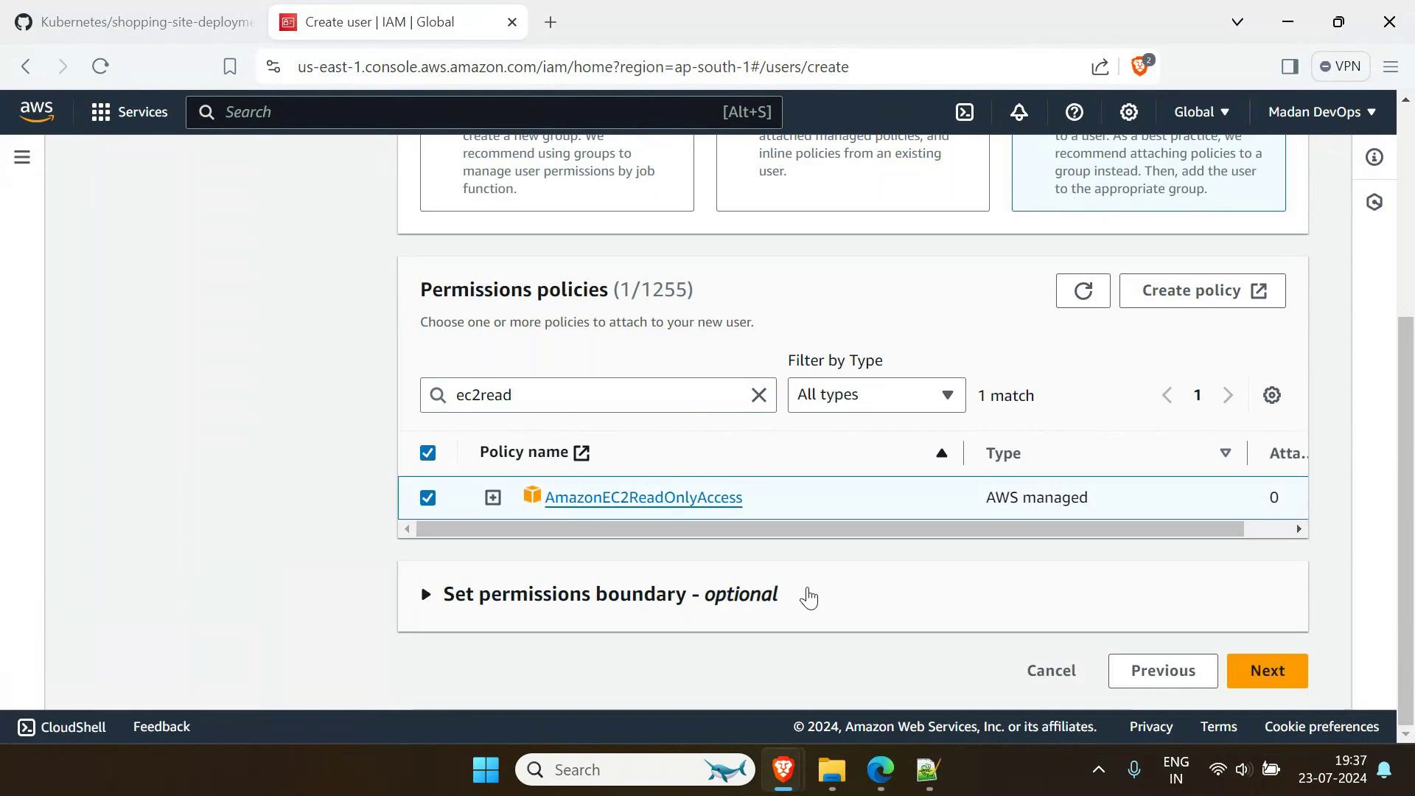
click(1264, 671)
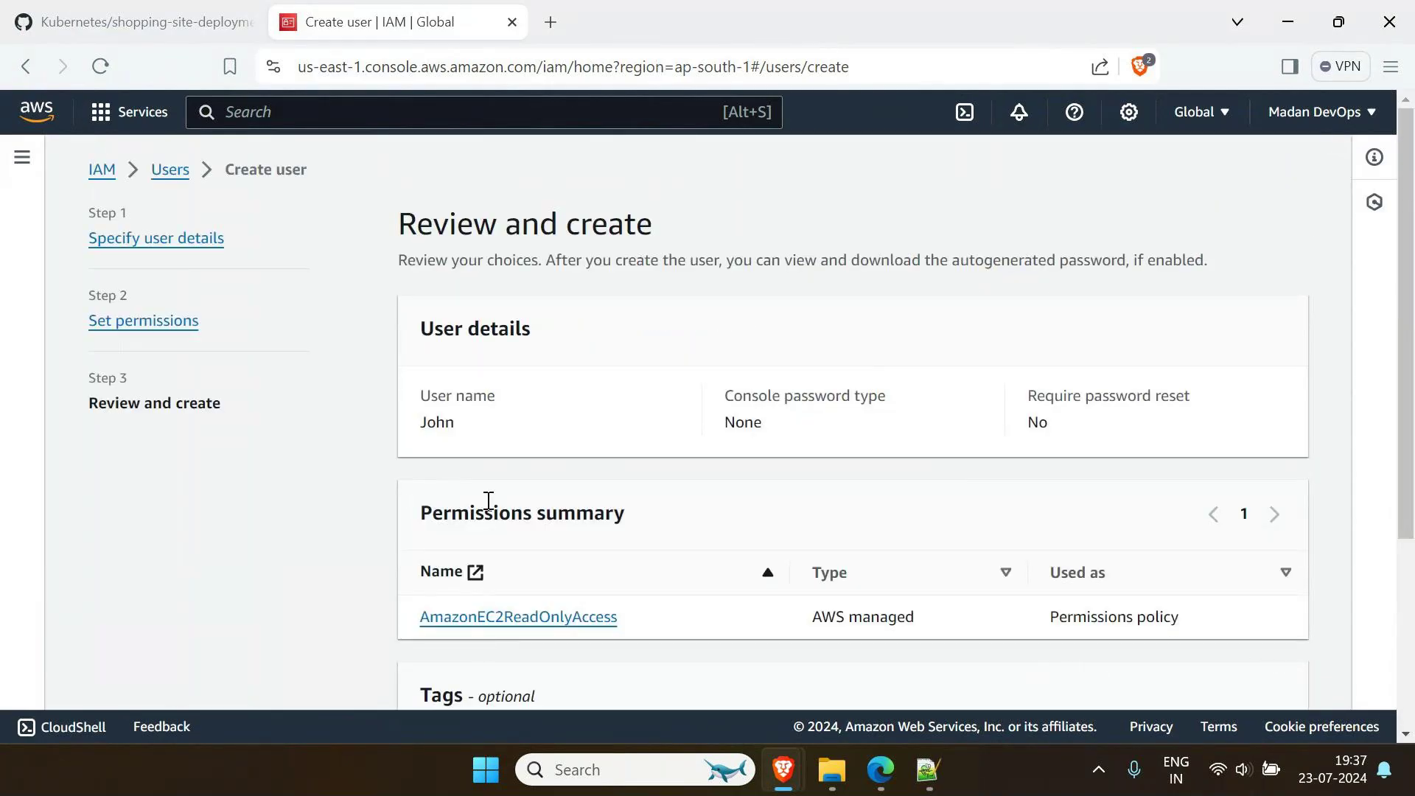
Create the reviewed user without tags and dismiss the notification
scroll(622, 644, down, 3)
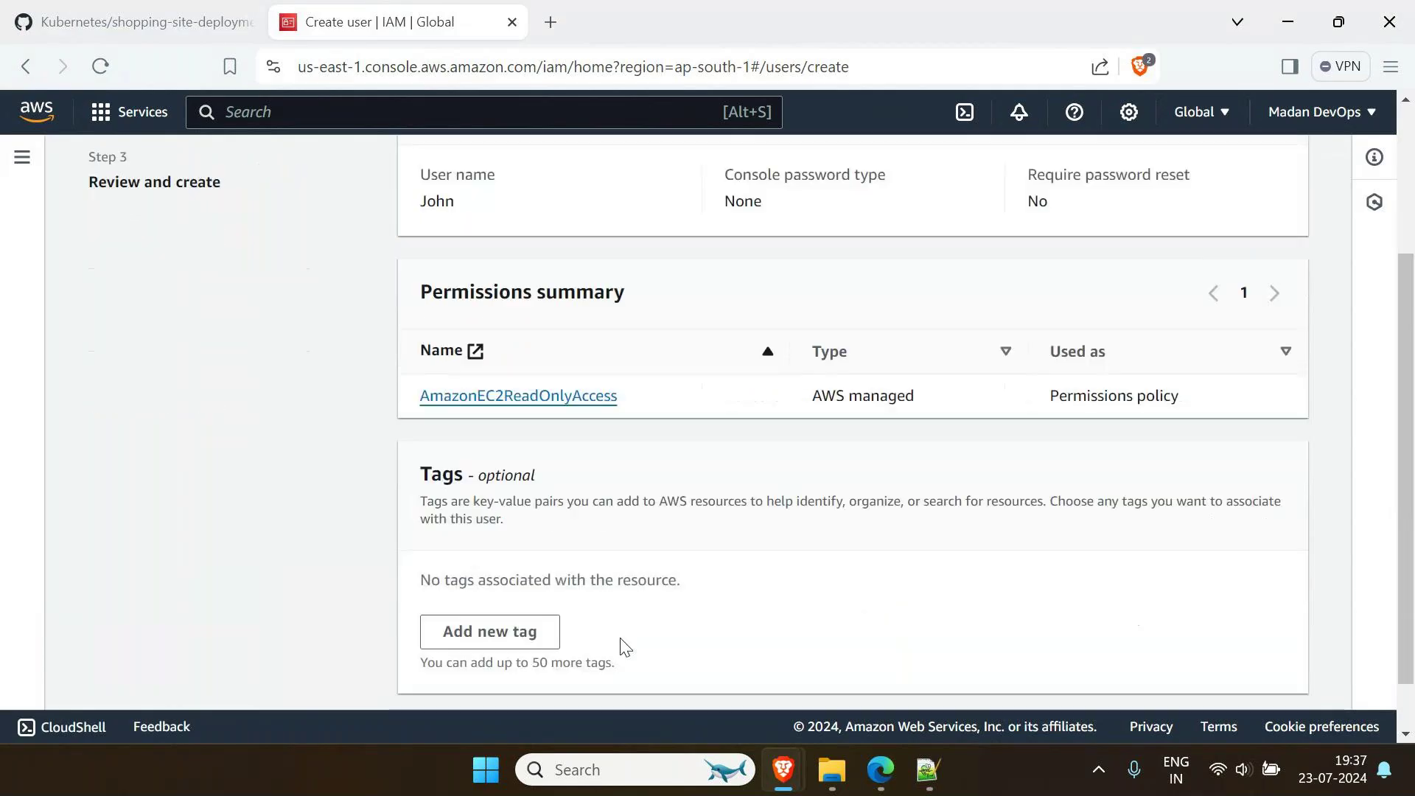
scroll(625, 646, down, 2)
click(1261, 688)
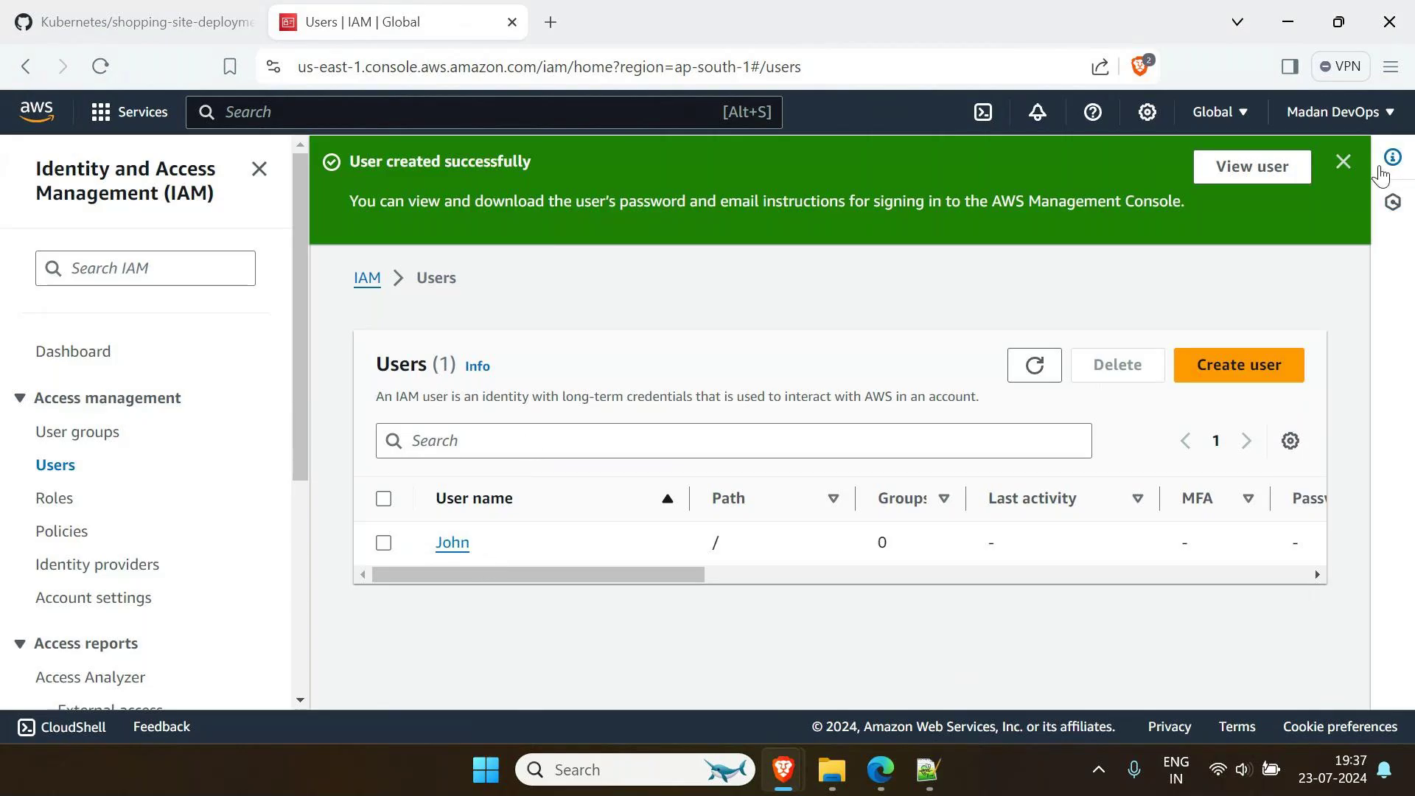
click(1343, 161)
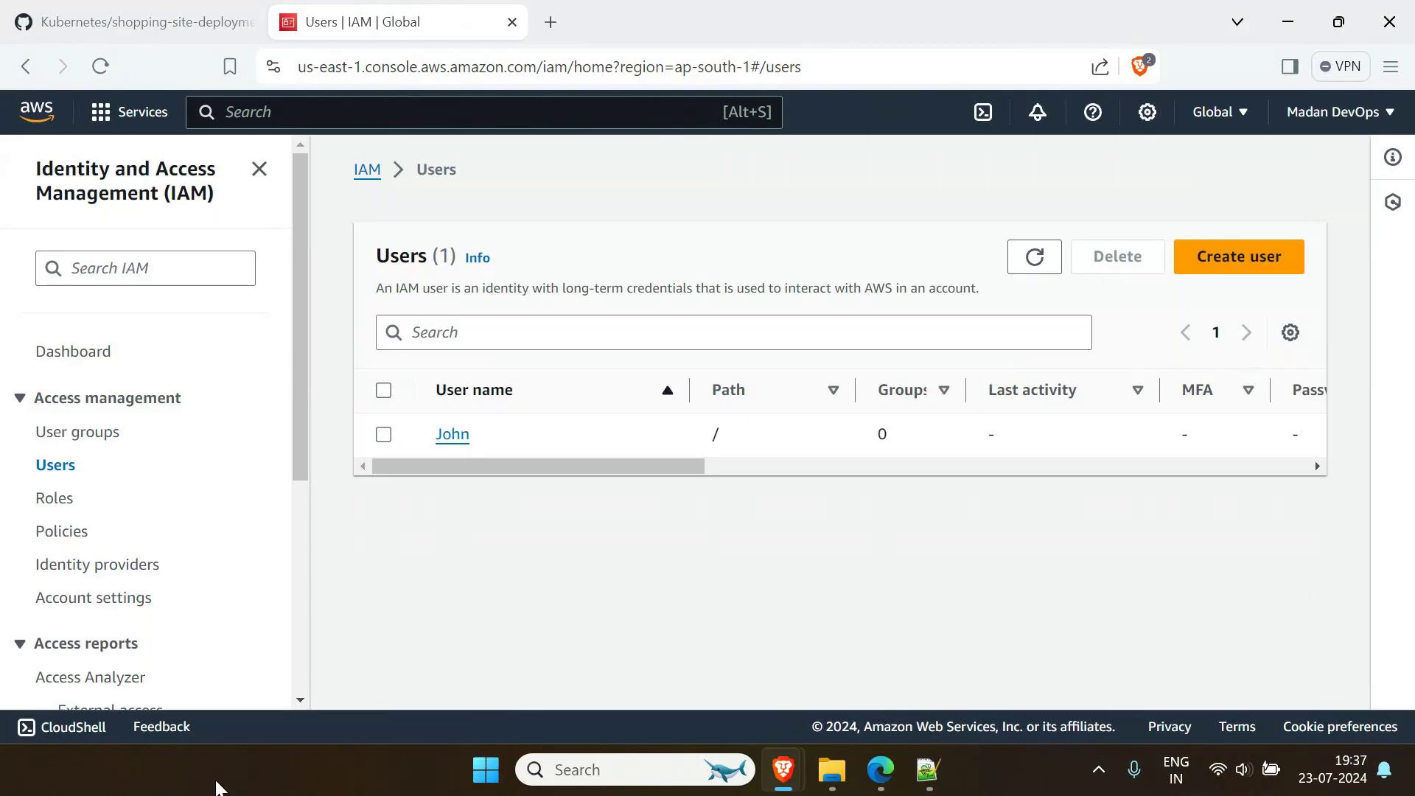
Open the new user's security credentials
click(451, 440)
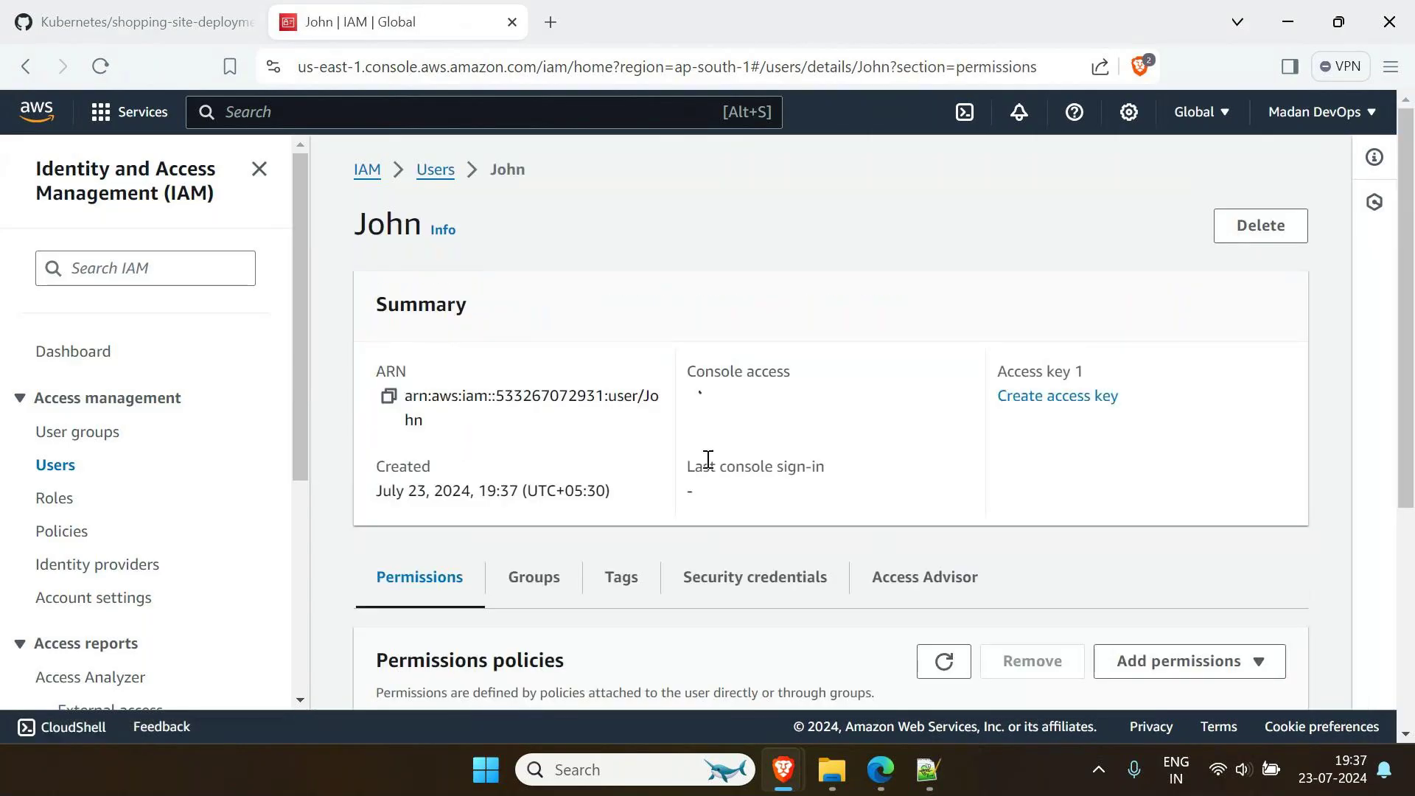
scroll(704, 465, down, 5)
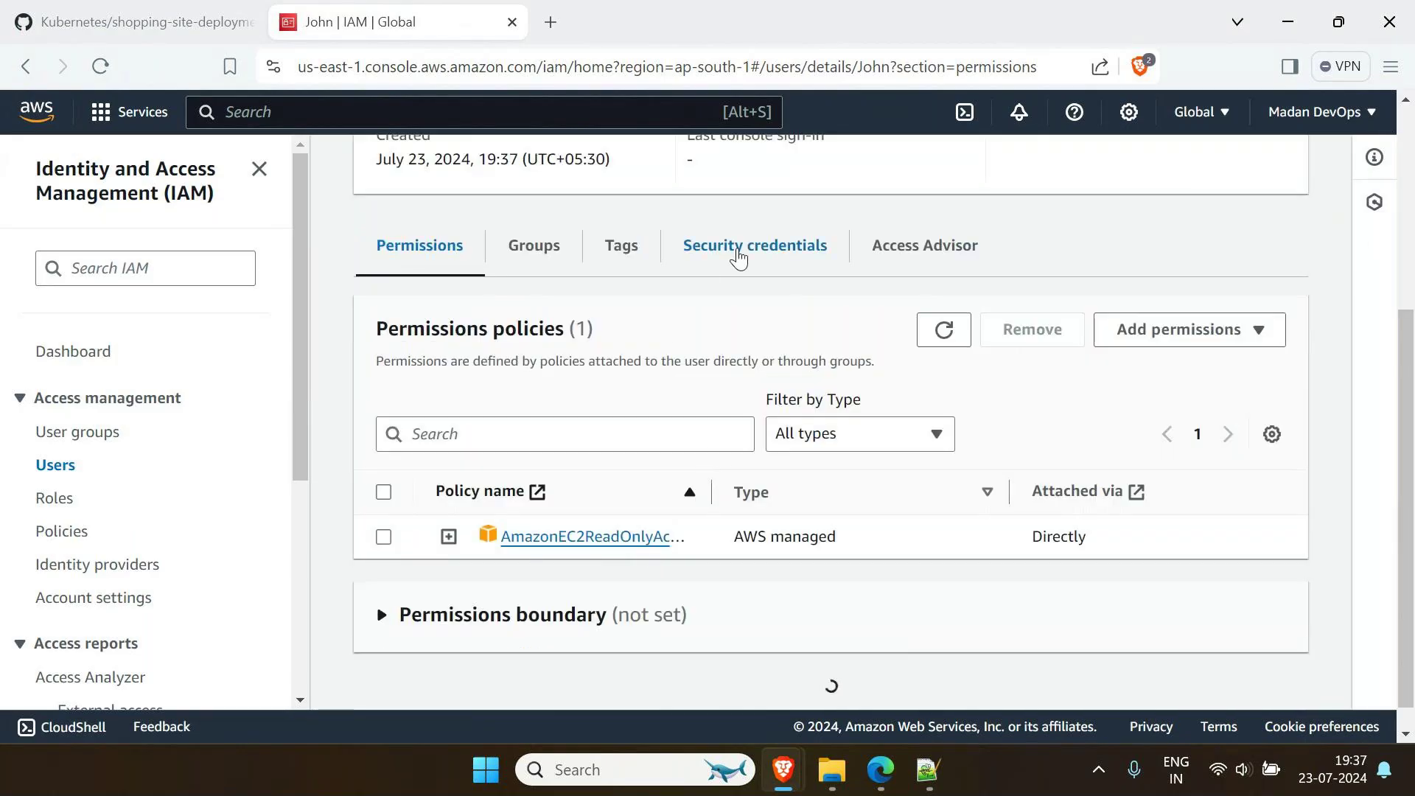
click(766, 258)
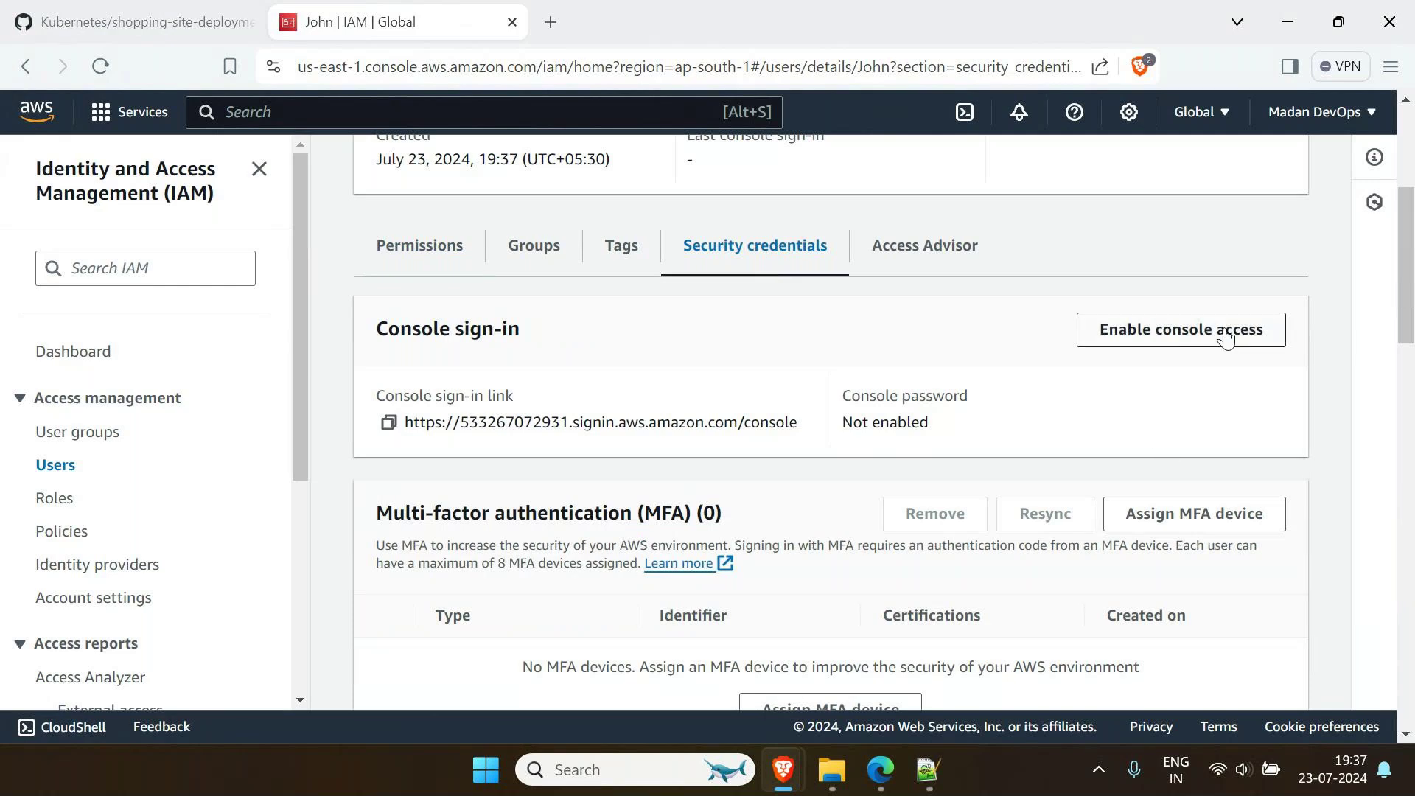
Enable console access for the user with an autogenerated password and no required password change at next sign-in
click(1176, 341)
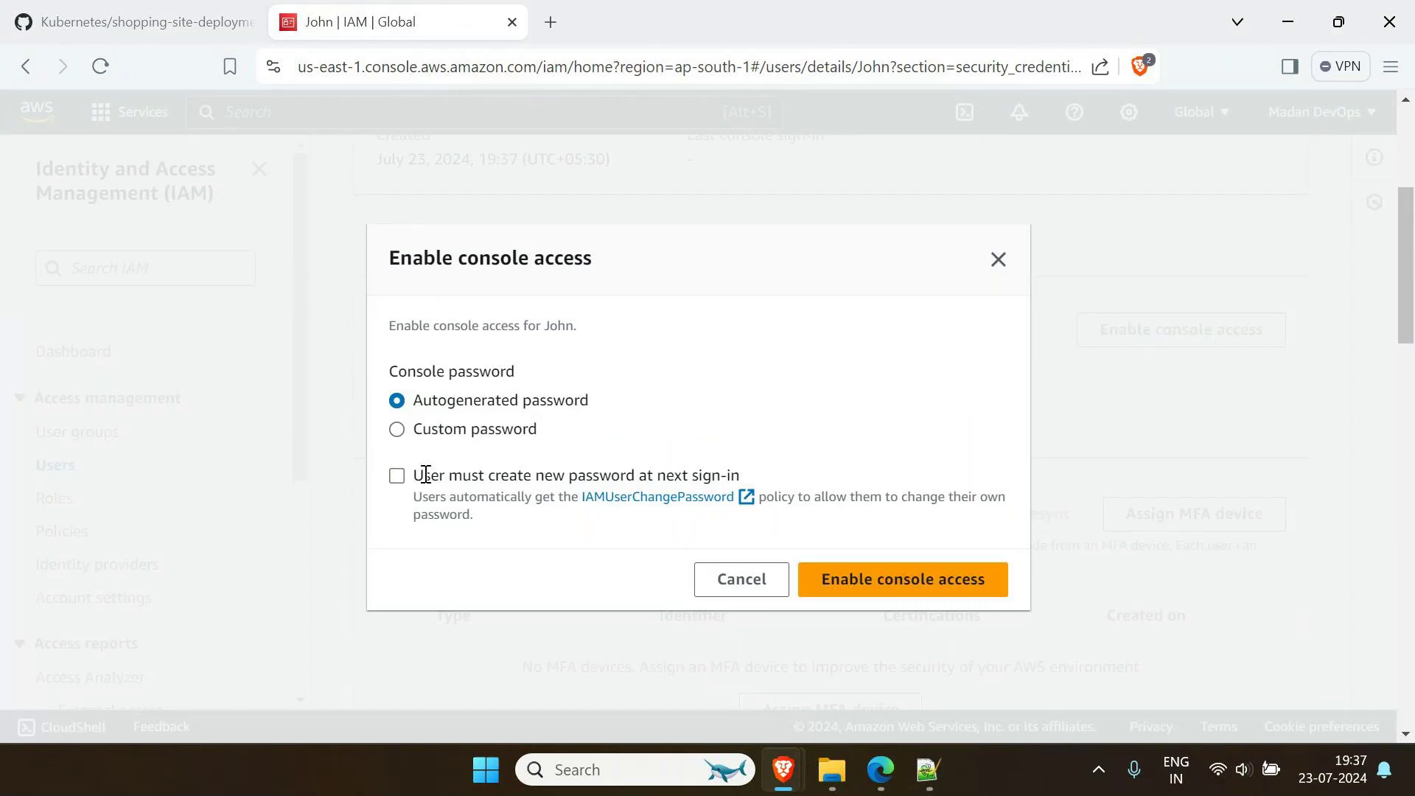
click(399, 434)
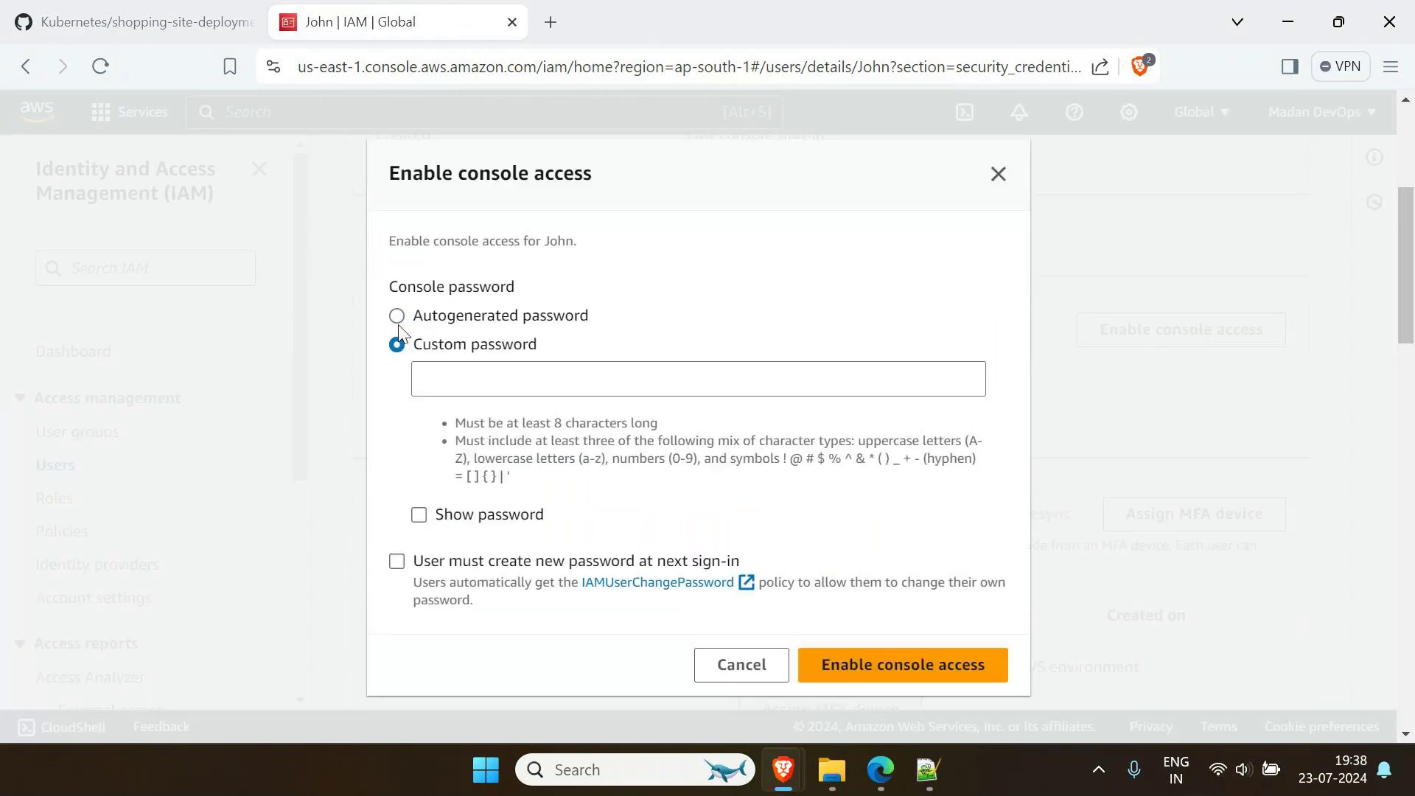
click(398, 315)
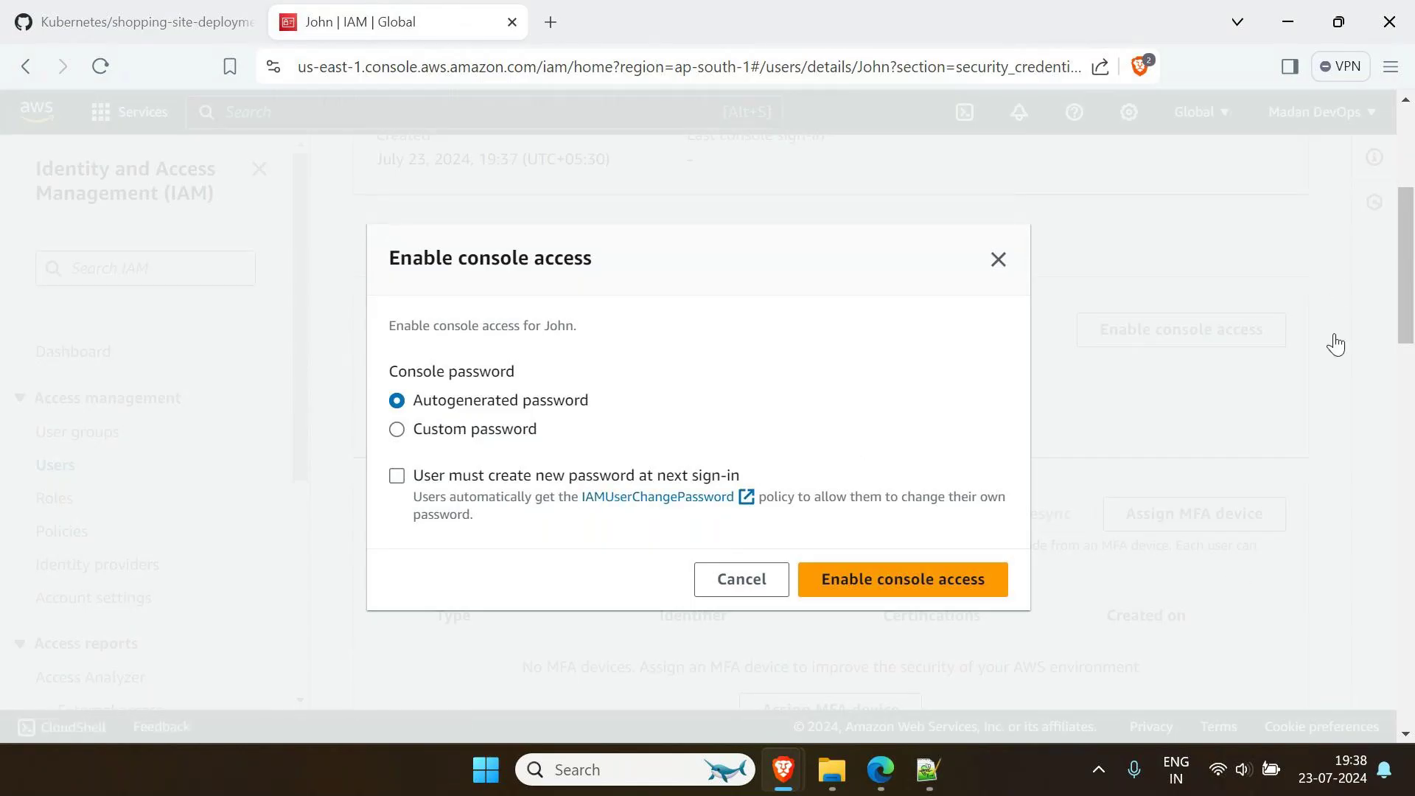
click(397, 475)
drag(612, 401, 427, 397)
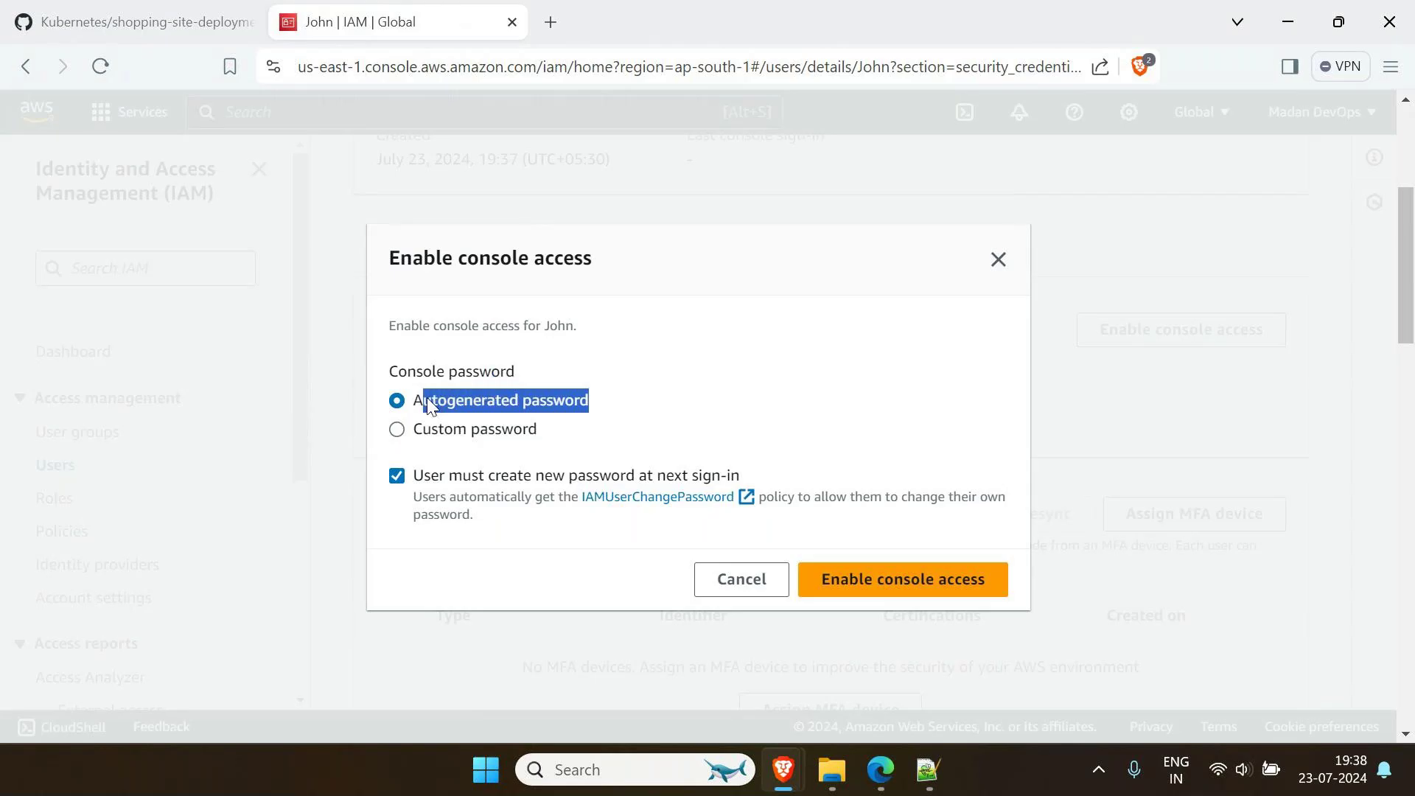
click(398, 477)
click(956, 599)
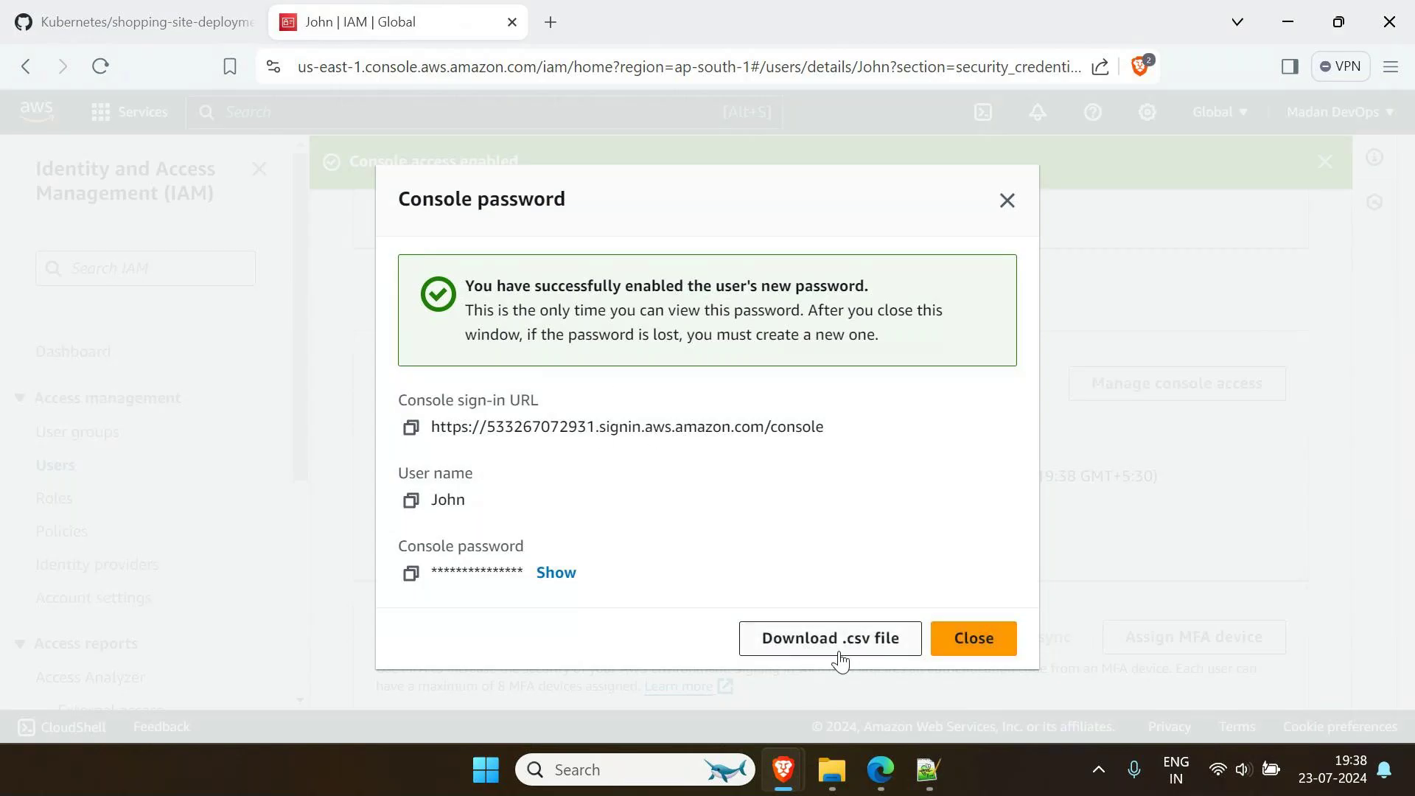
Download the user's console credentials as a .csv file into the Downloads folder
drag(847, 428, 431, 427)
click(478, 499)
drag(478, 499, 439, 501)
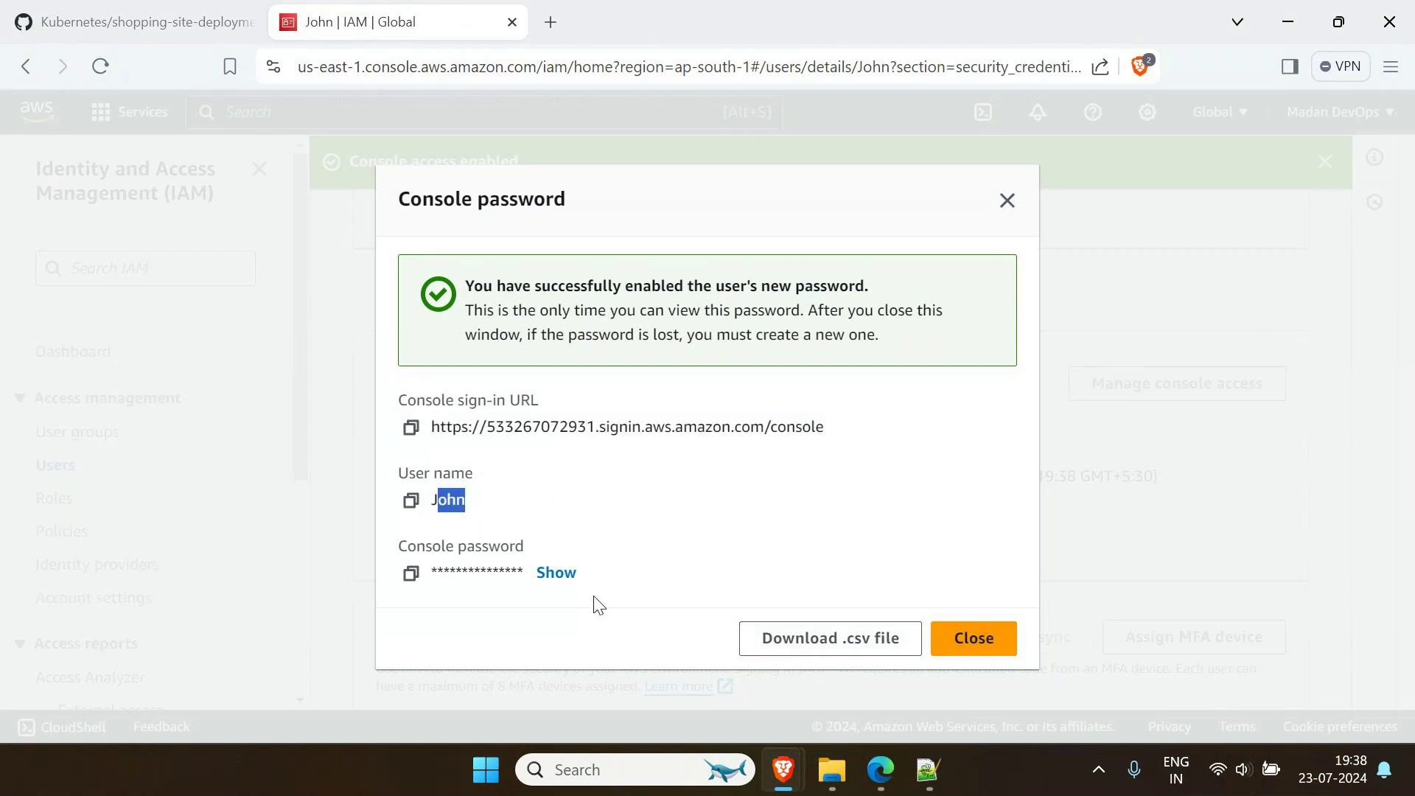
click(871, 638)
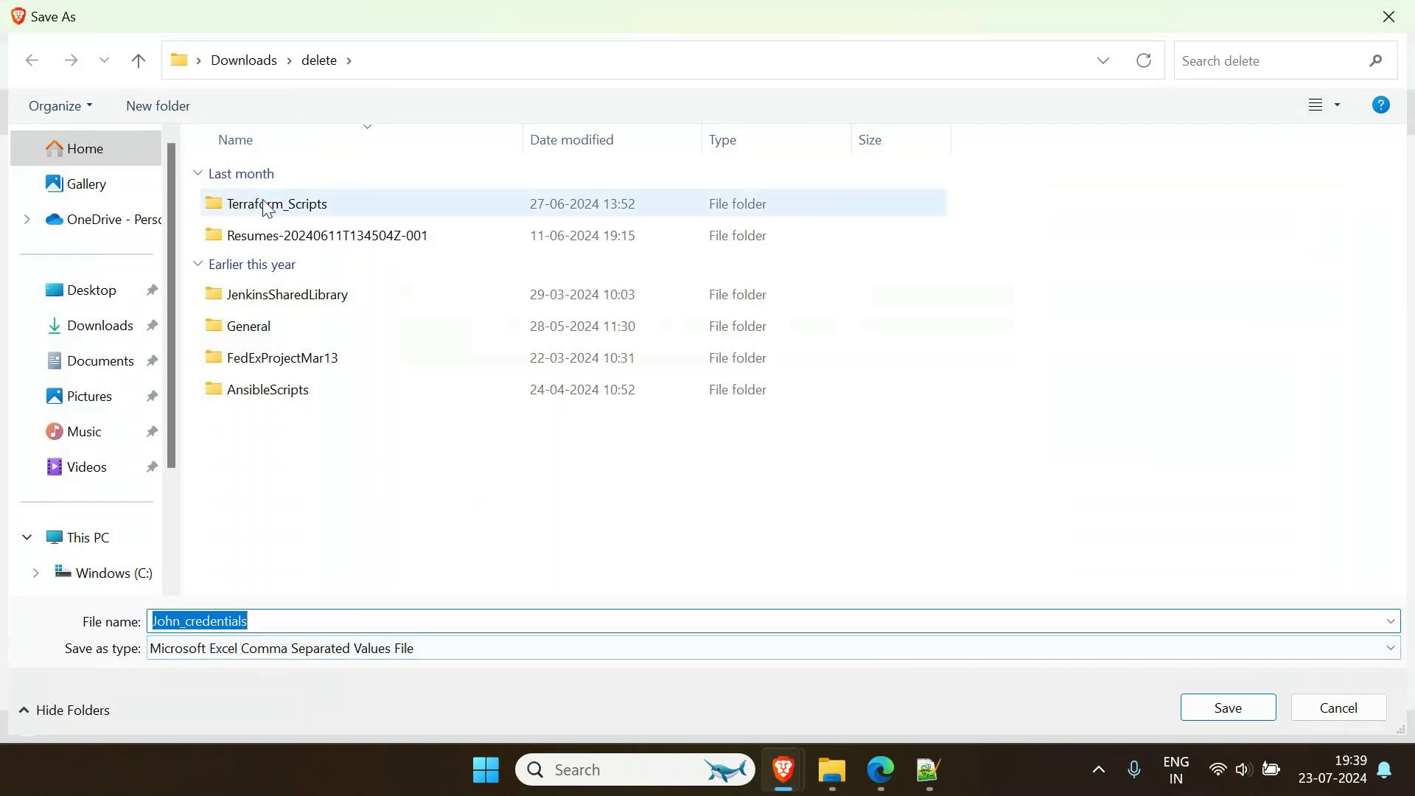
click(91, 329)
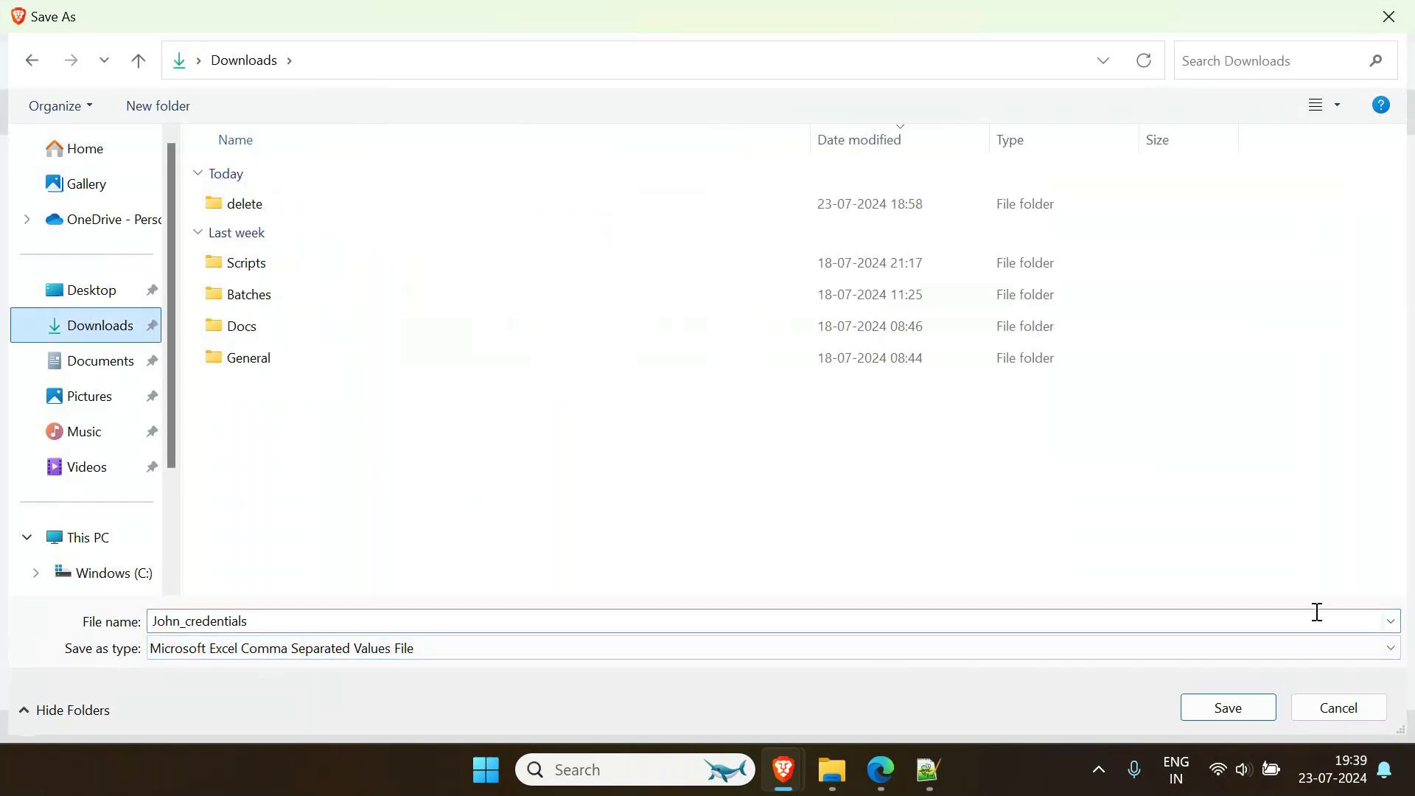
click(1227, 707)
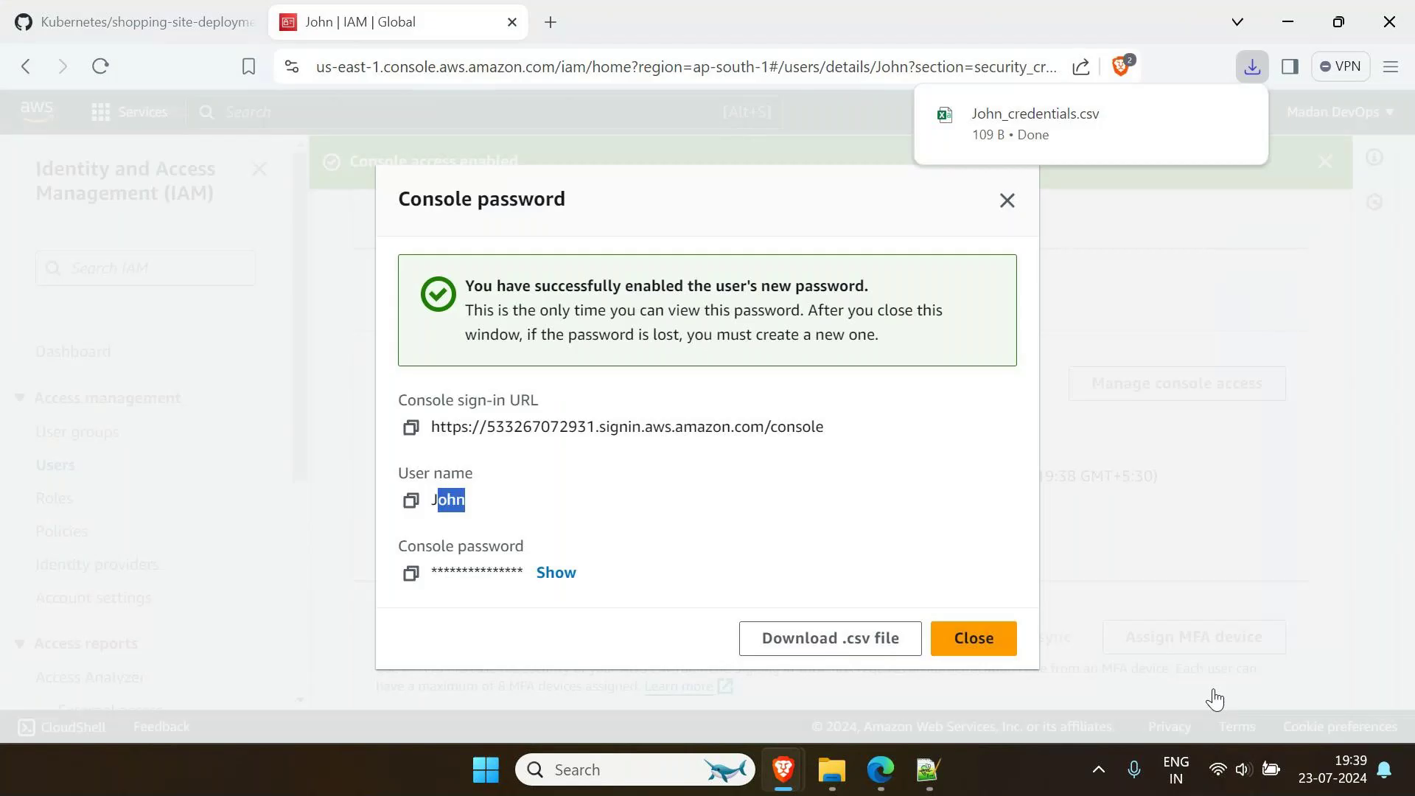
Close the console password dialog and open the downloaded credentials .csv file from the Downloads folder in Excel
click(963, 649)
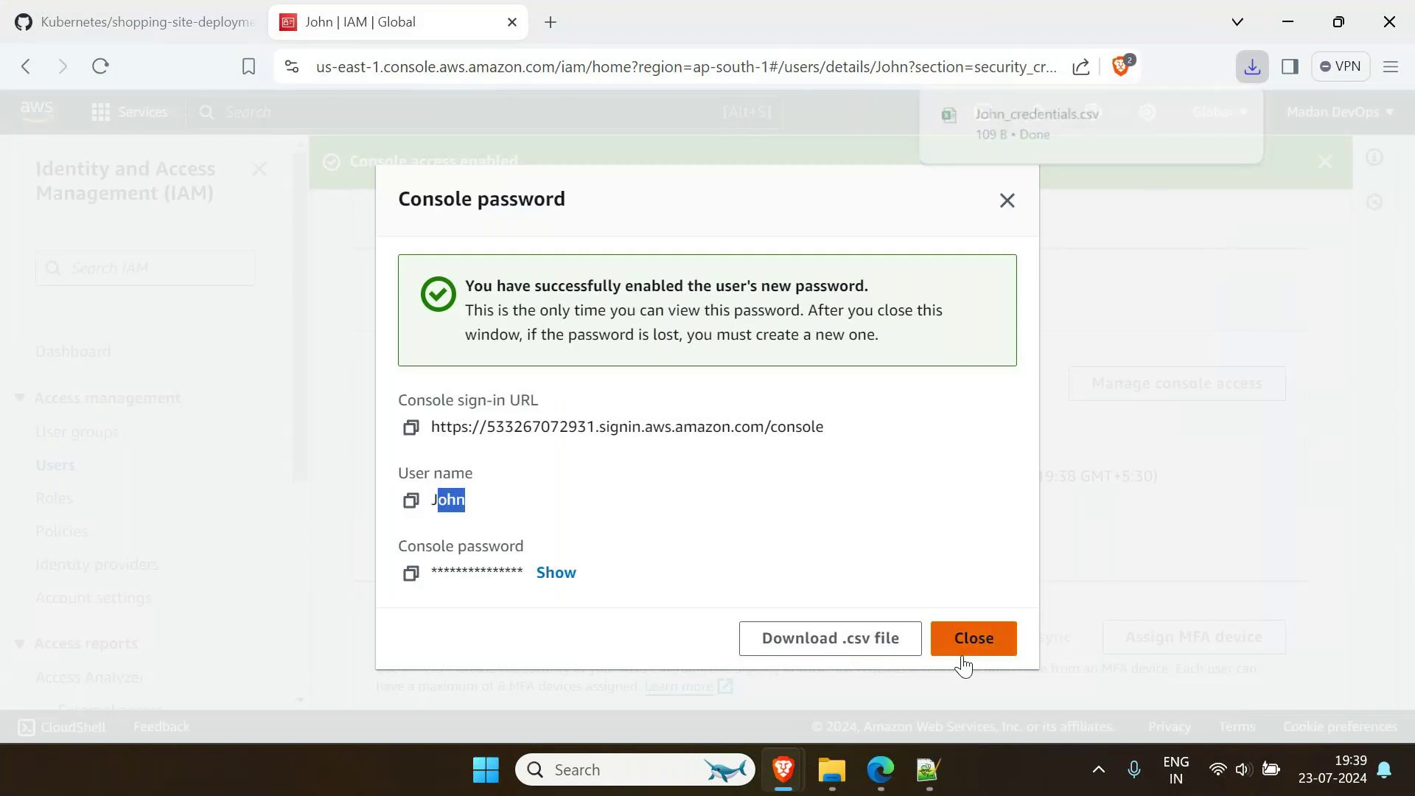
click(832, 769)
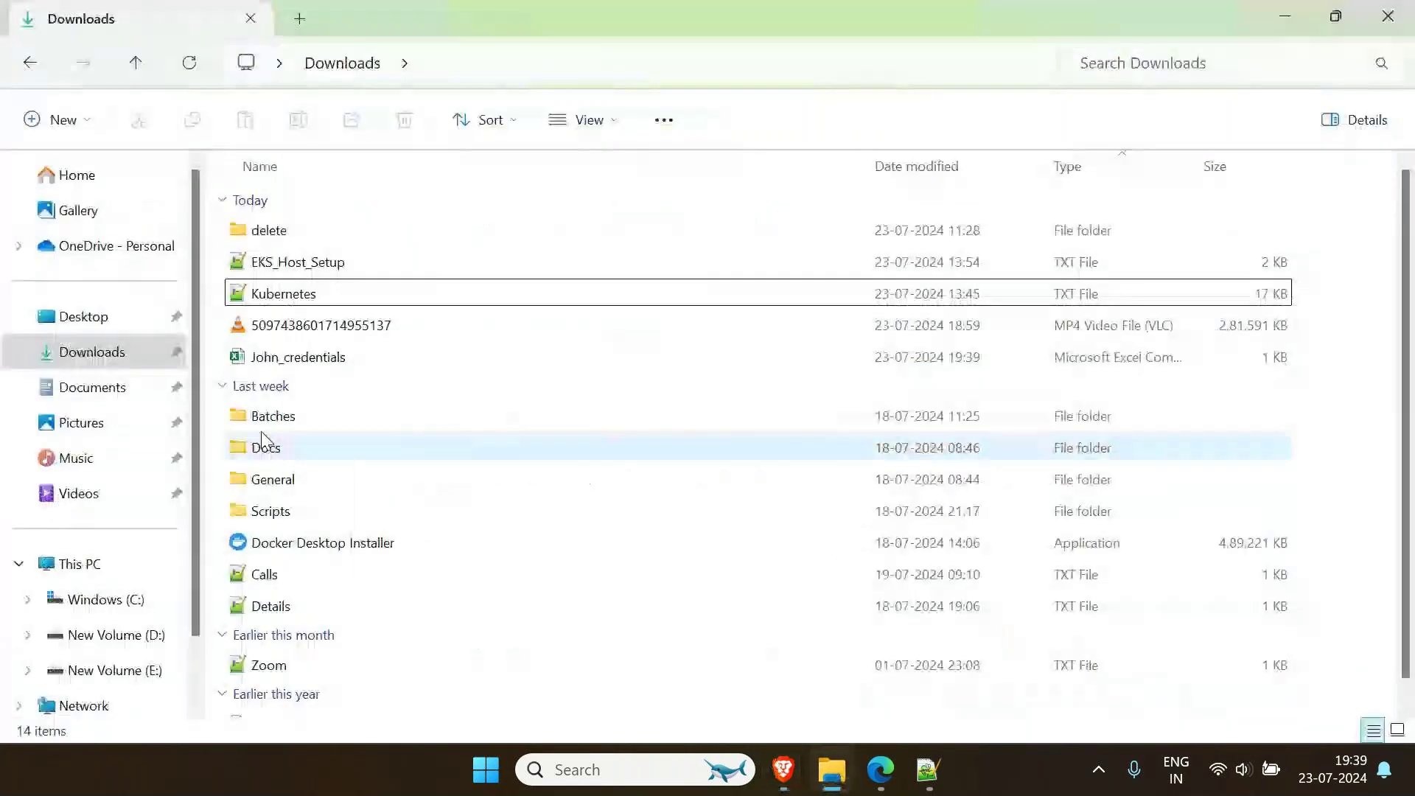
click(297, 360)
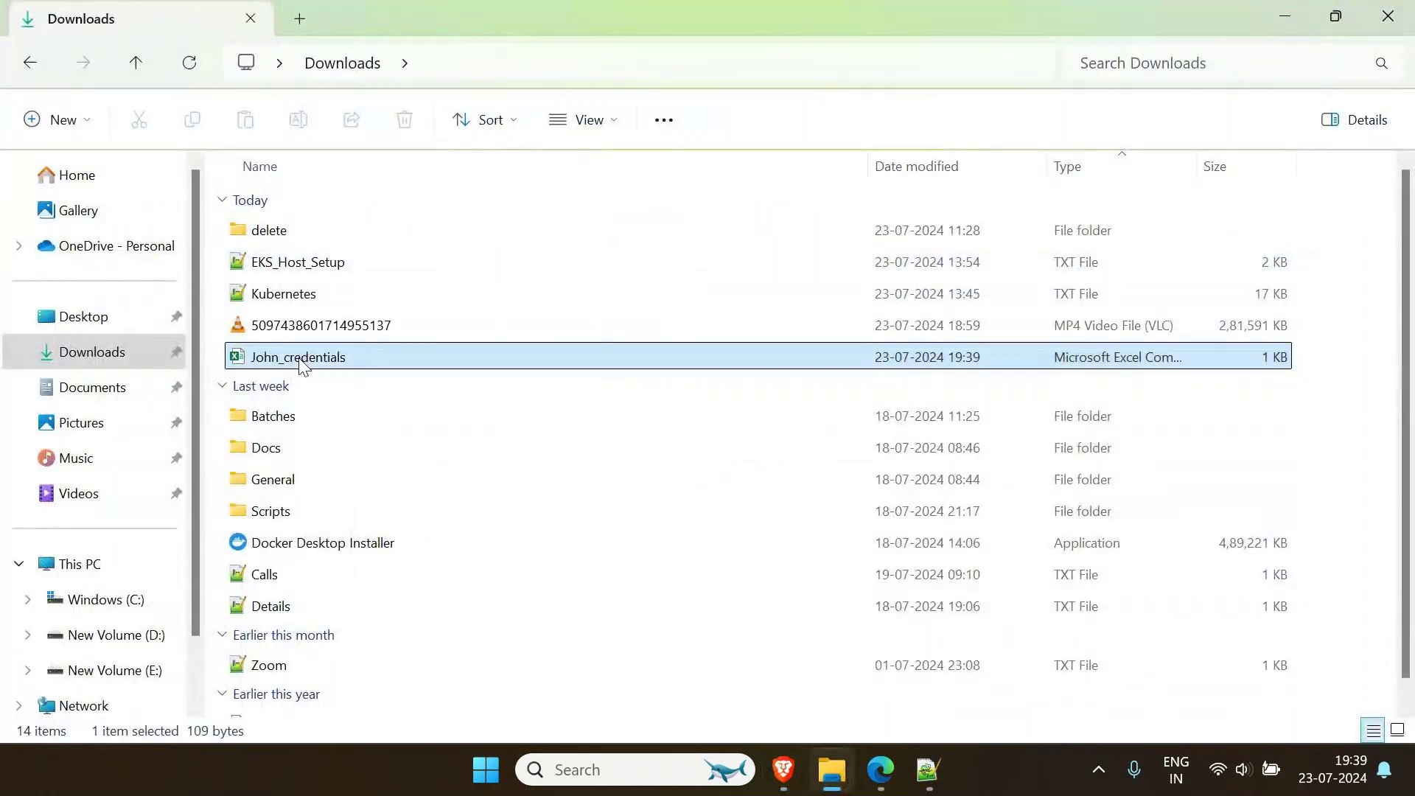
double_click(340, 362)
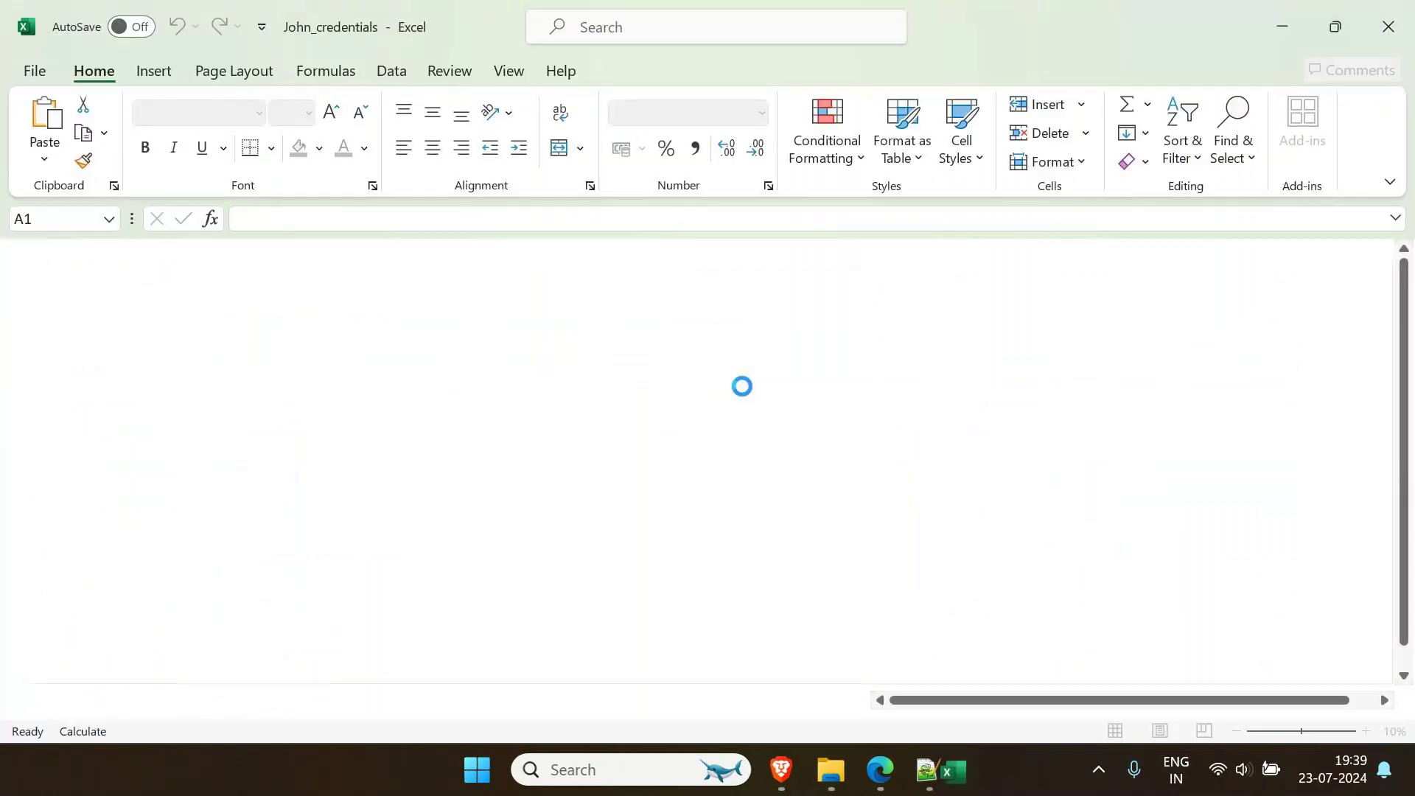
Fit the Password and Console sign-in URL columns to their contents and copy the sign-in URL from cell C2
double_click(170, 250)
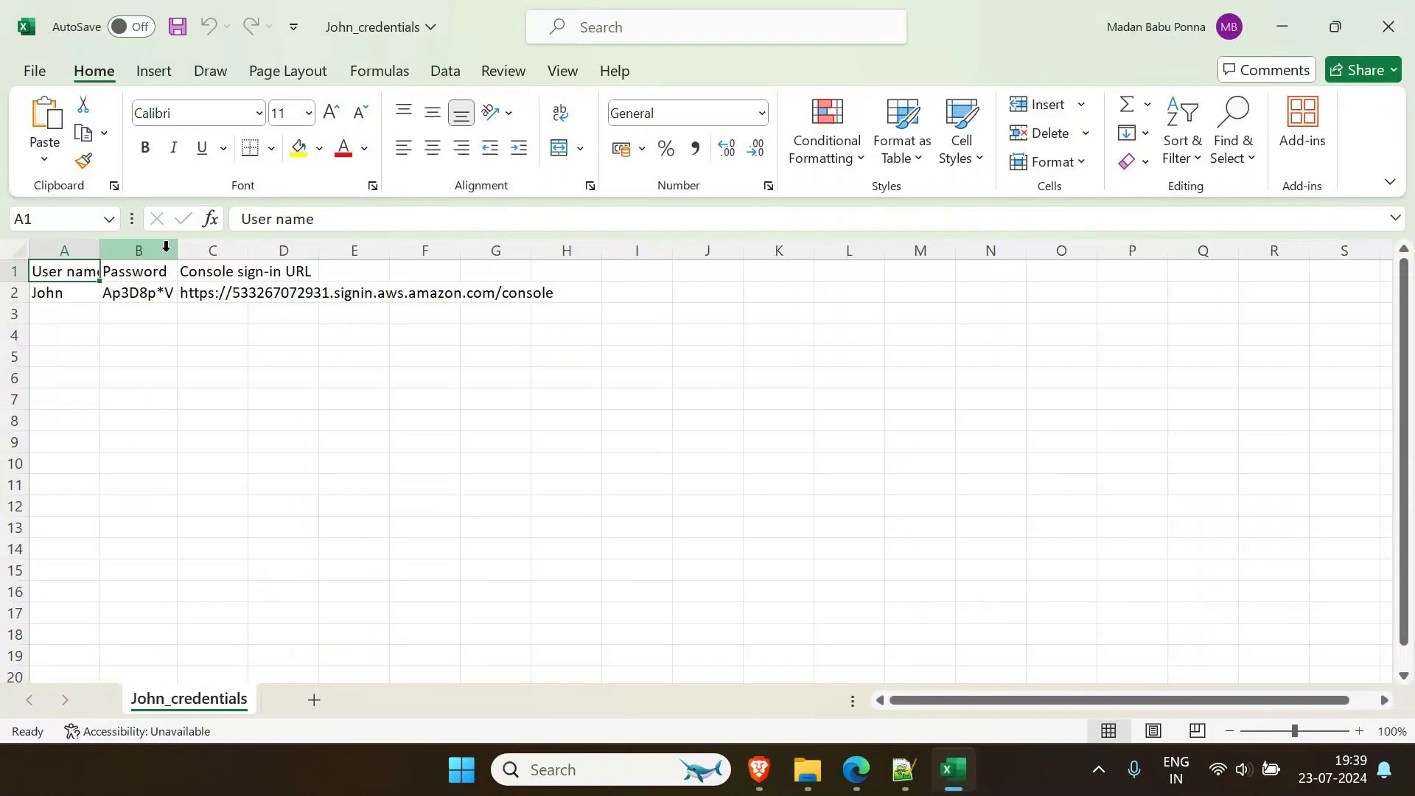
double_click(245, 250)
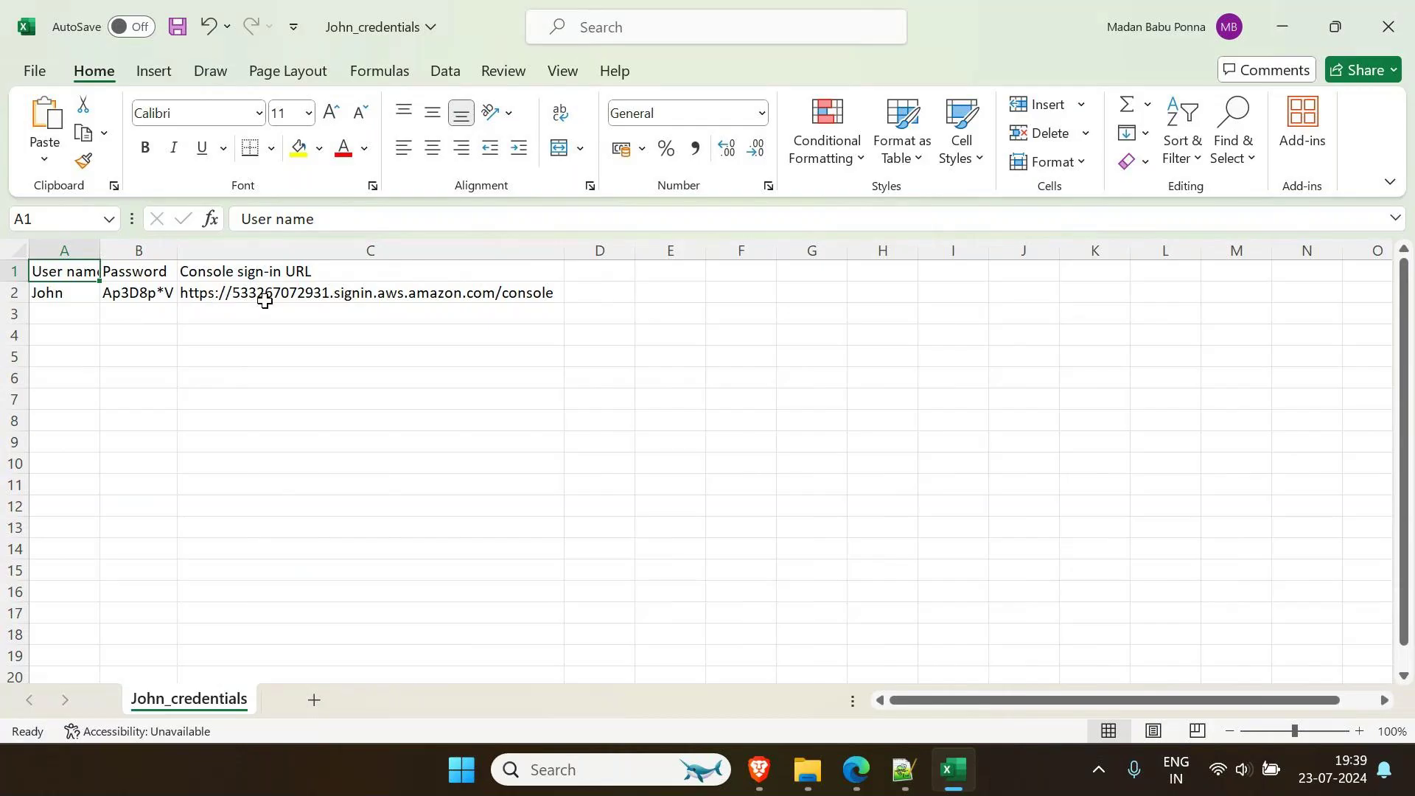
click(448, 294)
click(634, 221)
drag(634, 221, 129, 215)
key(ctrl+c)
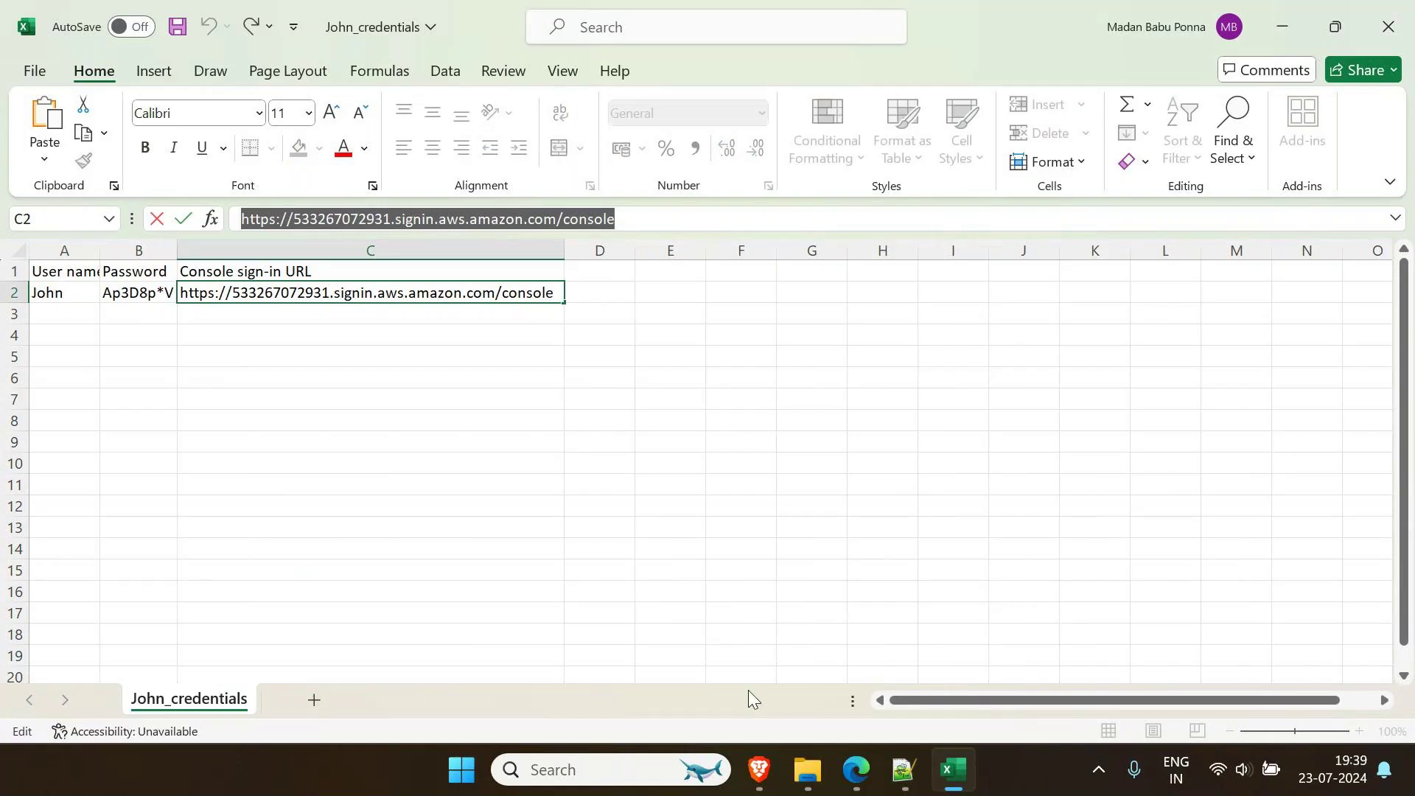
mouse_move(759, 769)
click(845, 658)
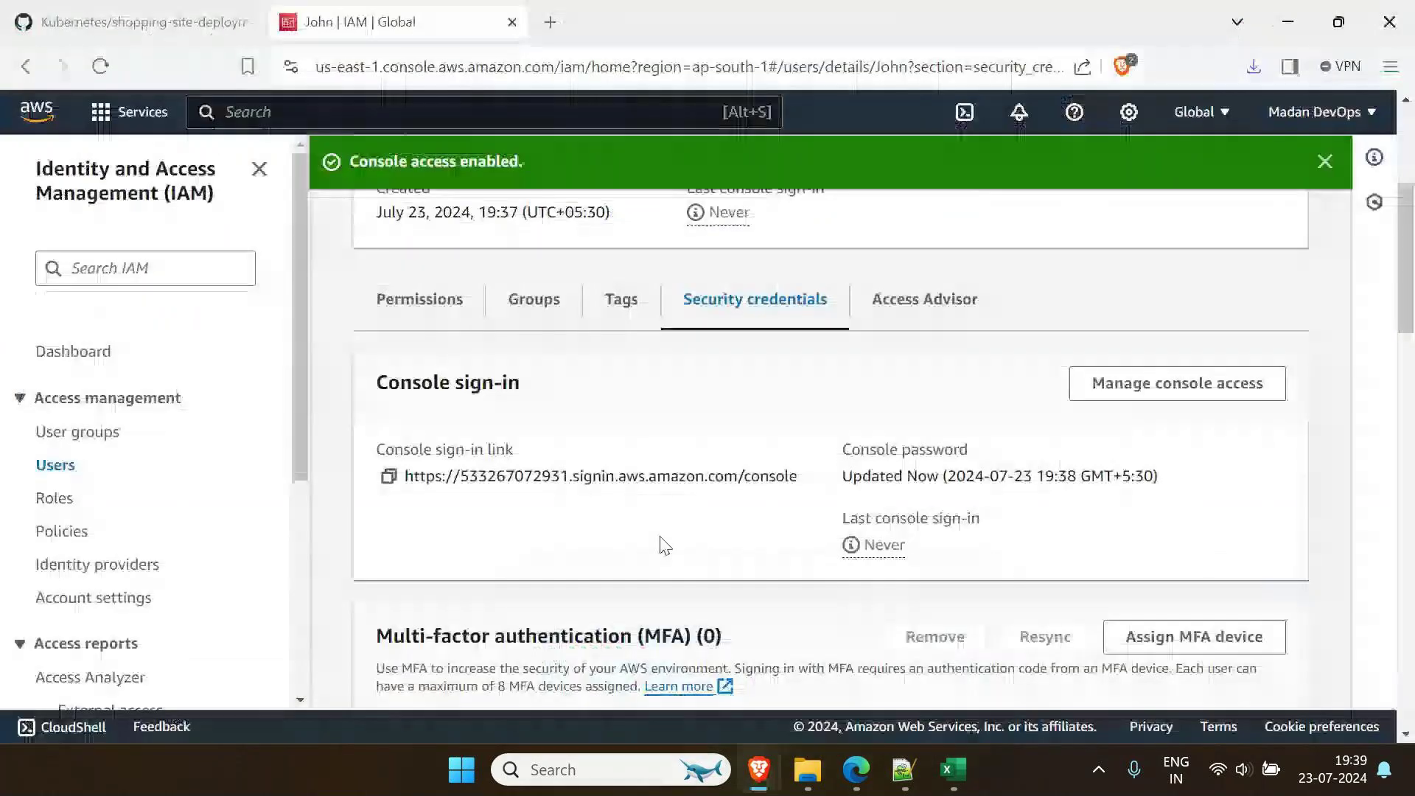
click(1326, 117)
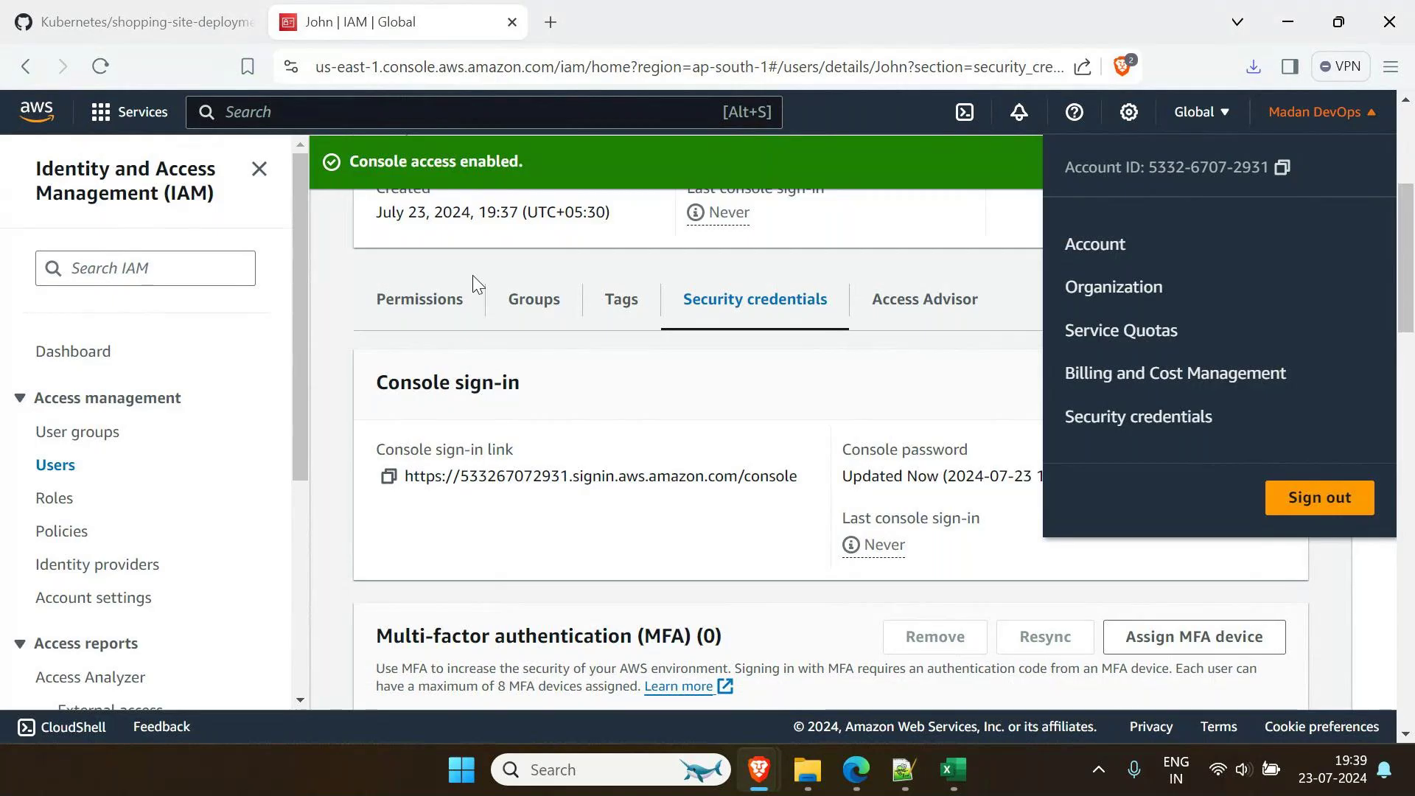
click(321, 364)
click(550, 22)
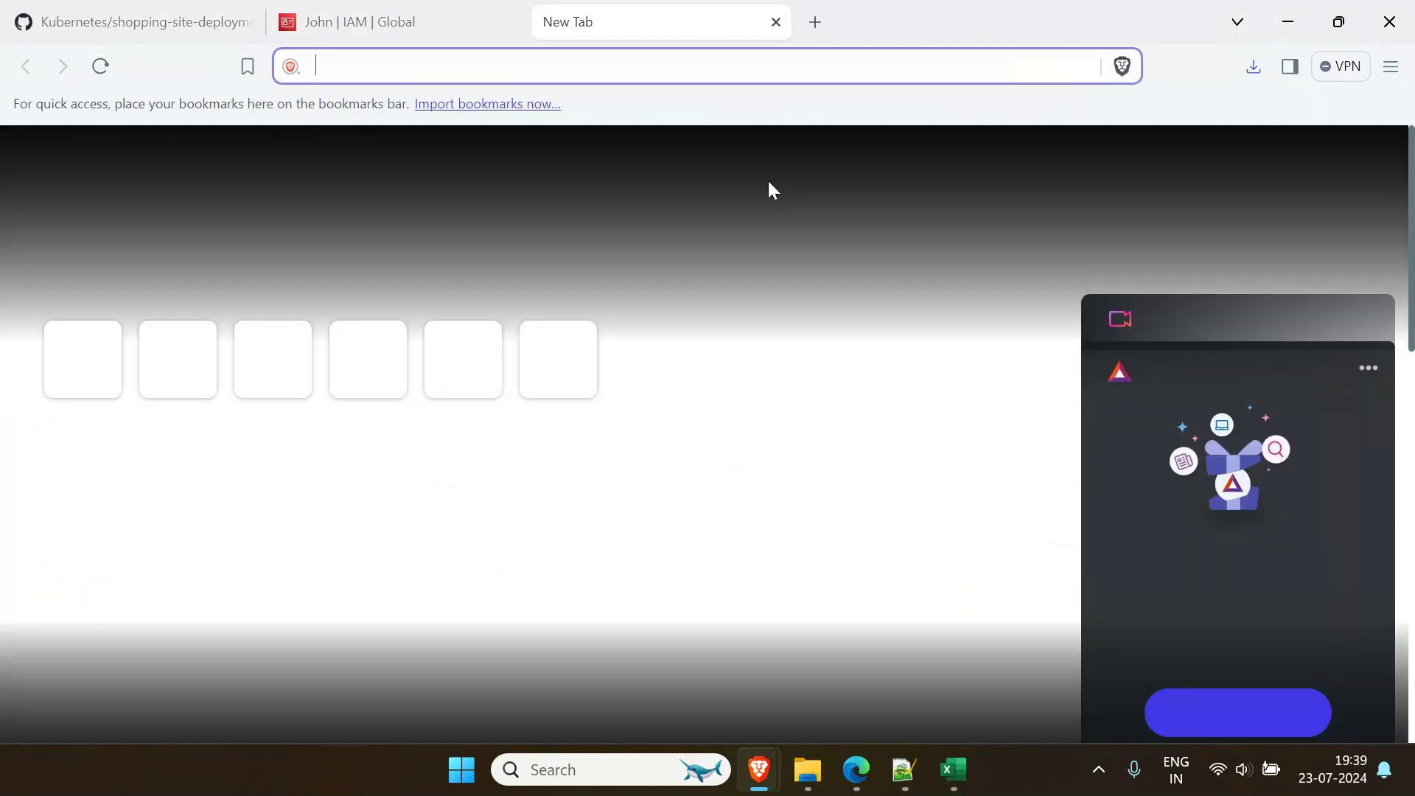
click(346, 33)
click(1315, 111)
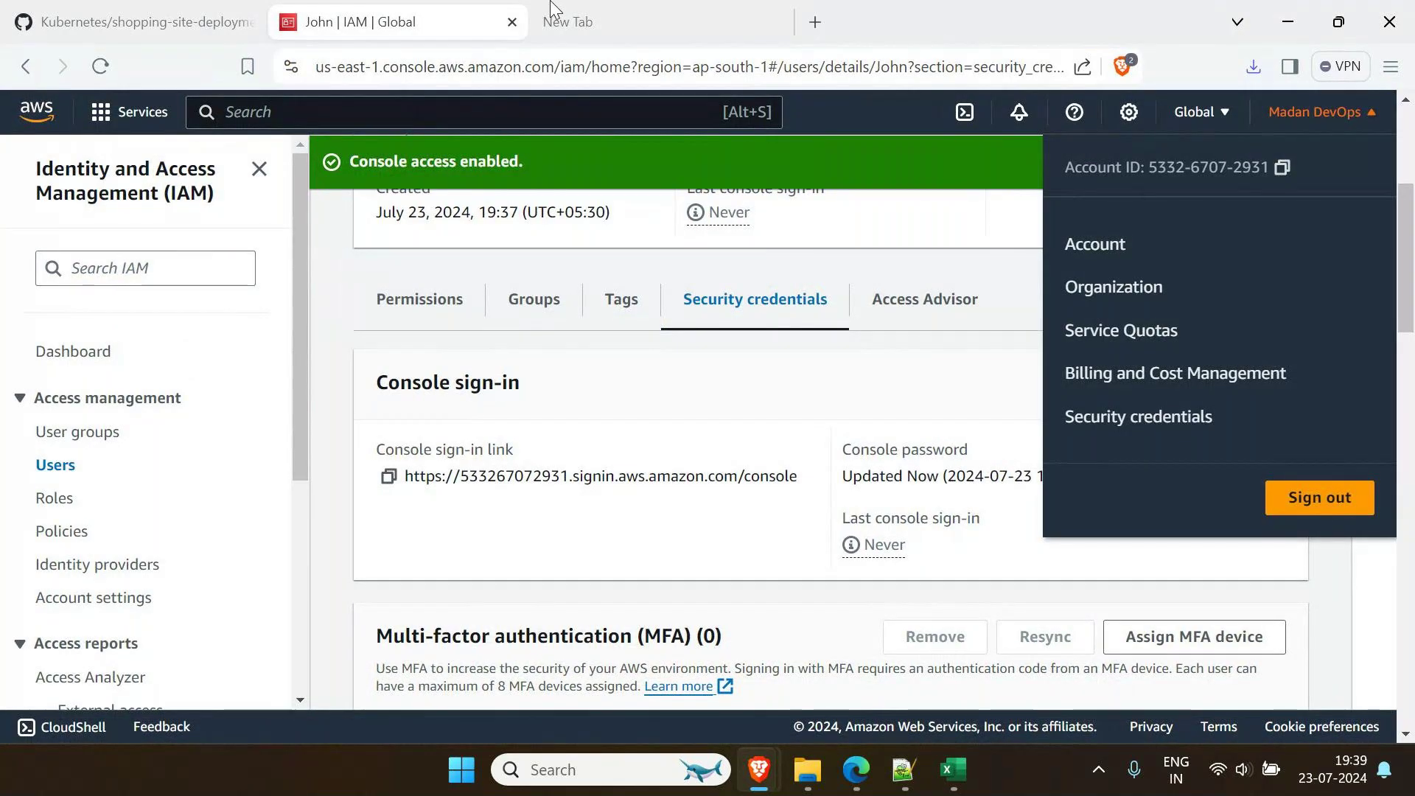
click(778, 21)
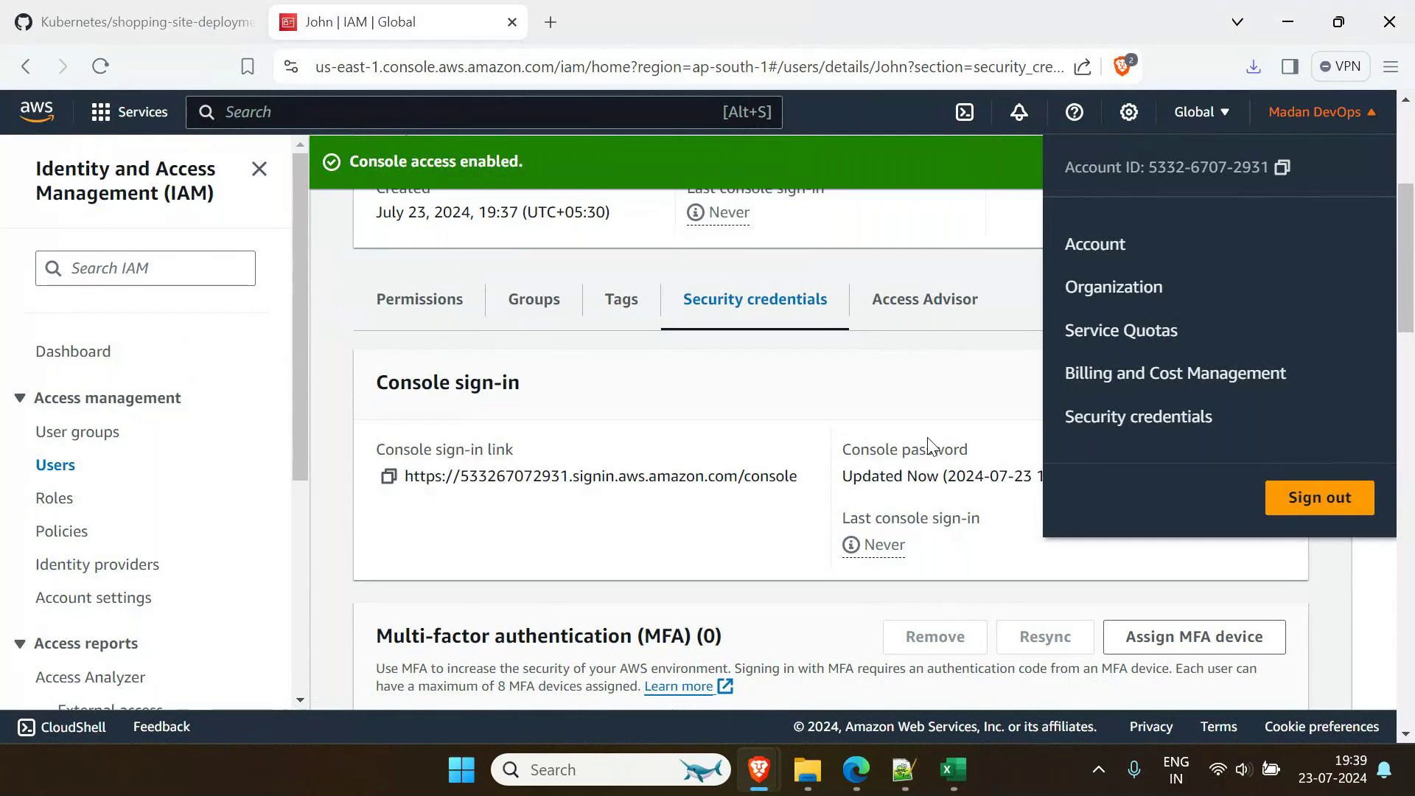
Switch to Microsoft Edge and open the copied console sign-in URL in a new tab
mouse_move(860, 783)
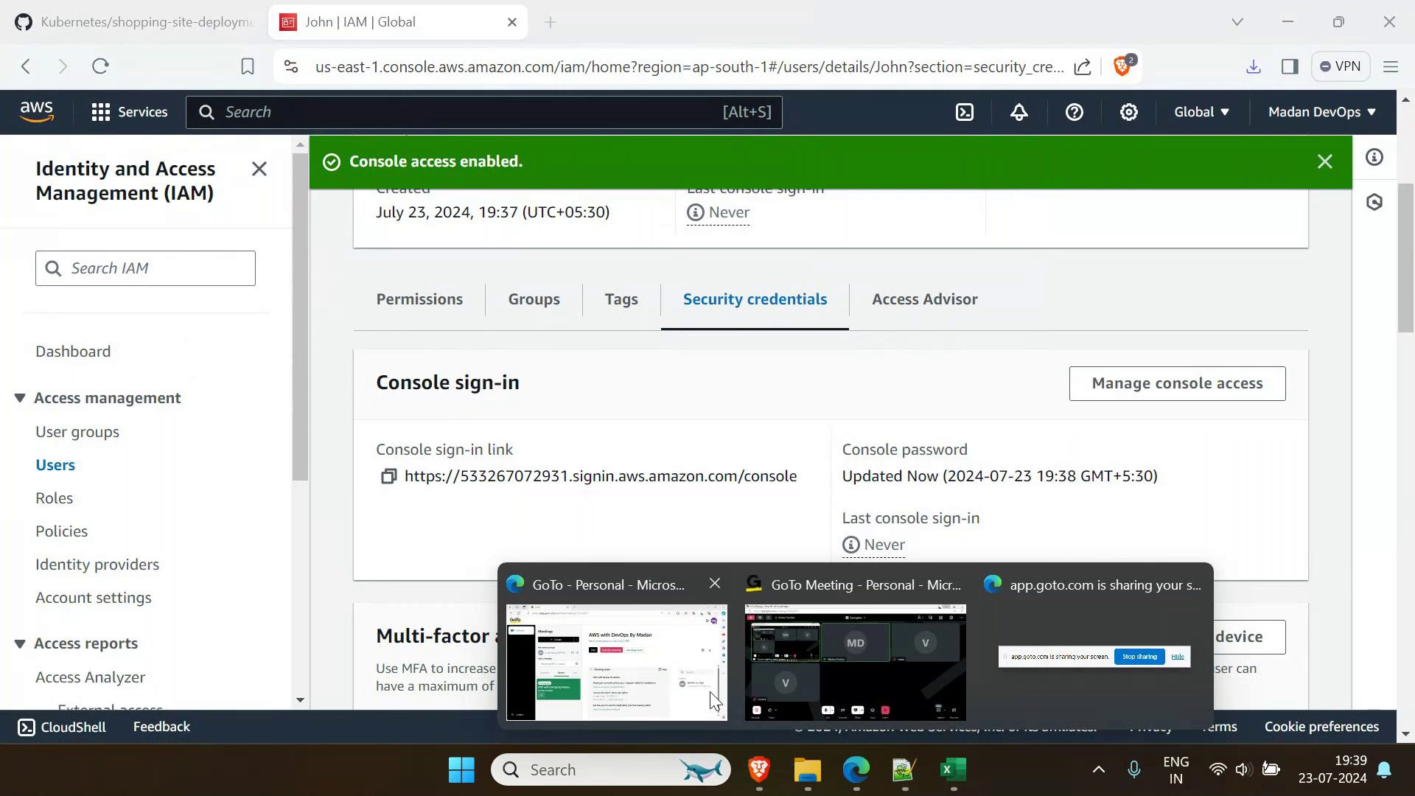
click(651, 613)
click(434, 18)
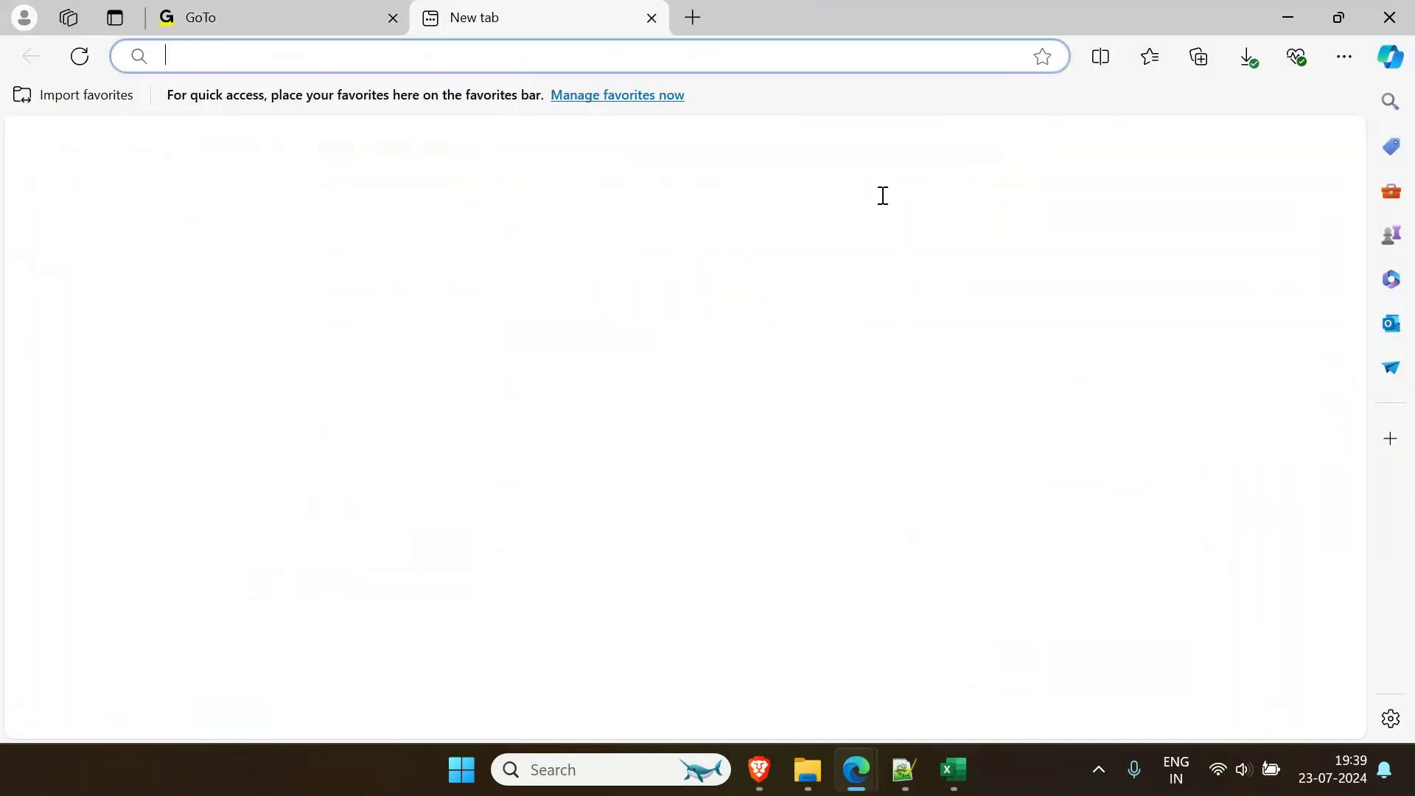
key(ctrl+v)
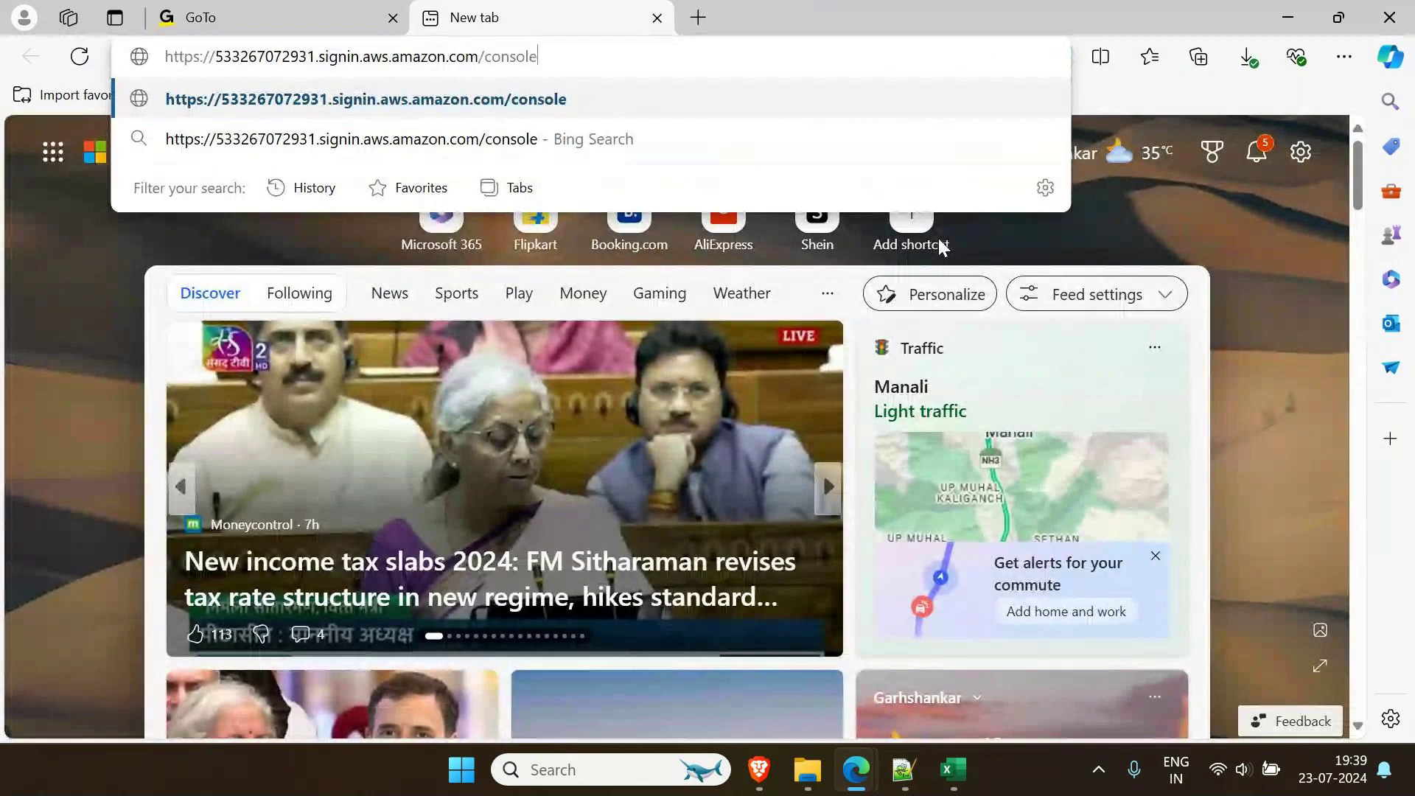
key(Return)
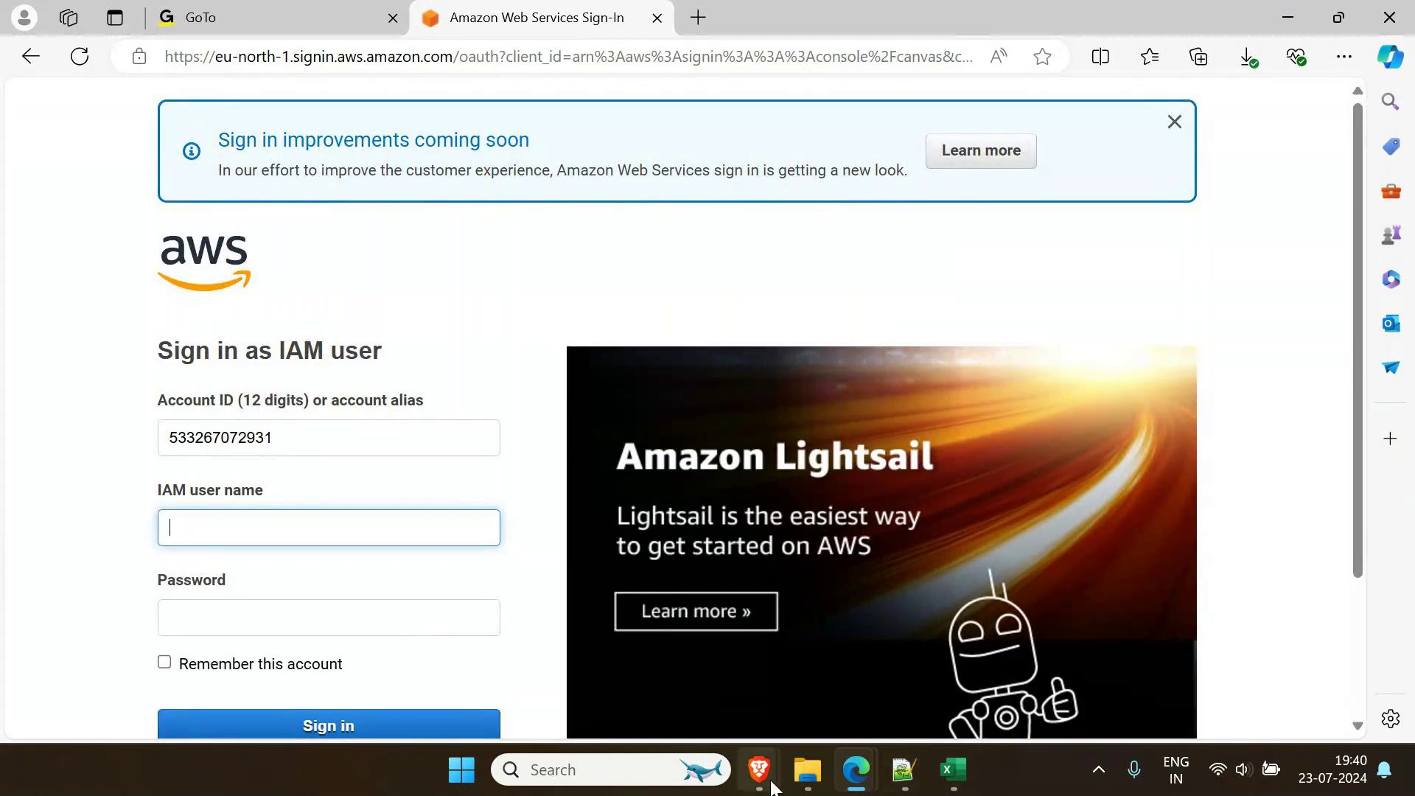
Compare the account ID in the main account's menu in Brave with the one prefilled on the Edge sign-in page
mouse_move(759, 770)
click(876, 656)
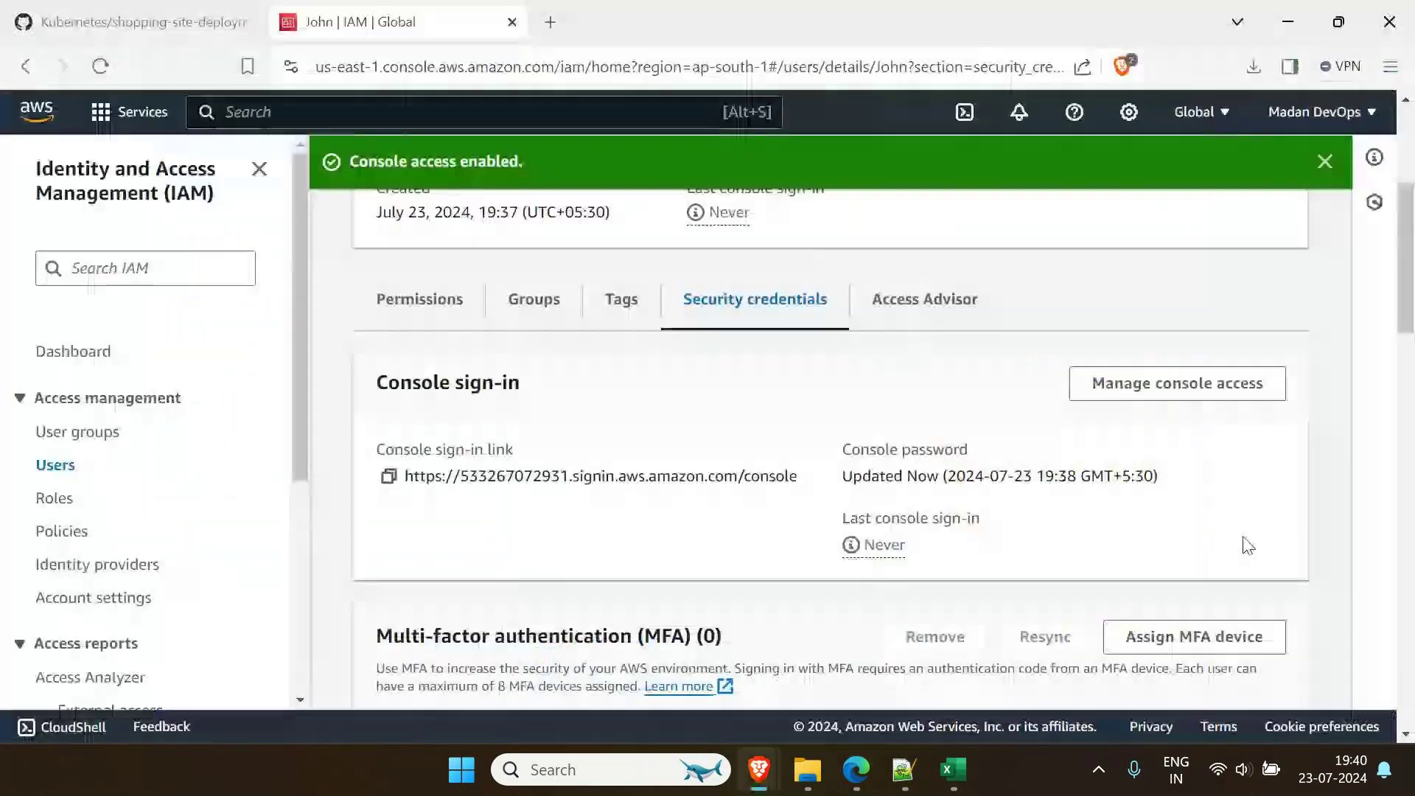
click(1305, 132)
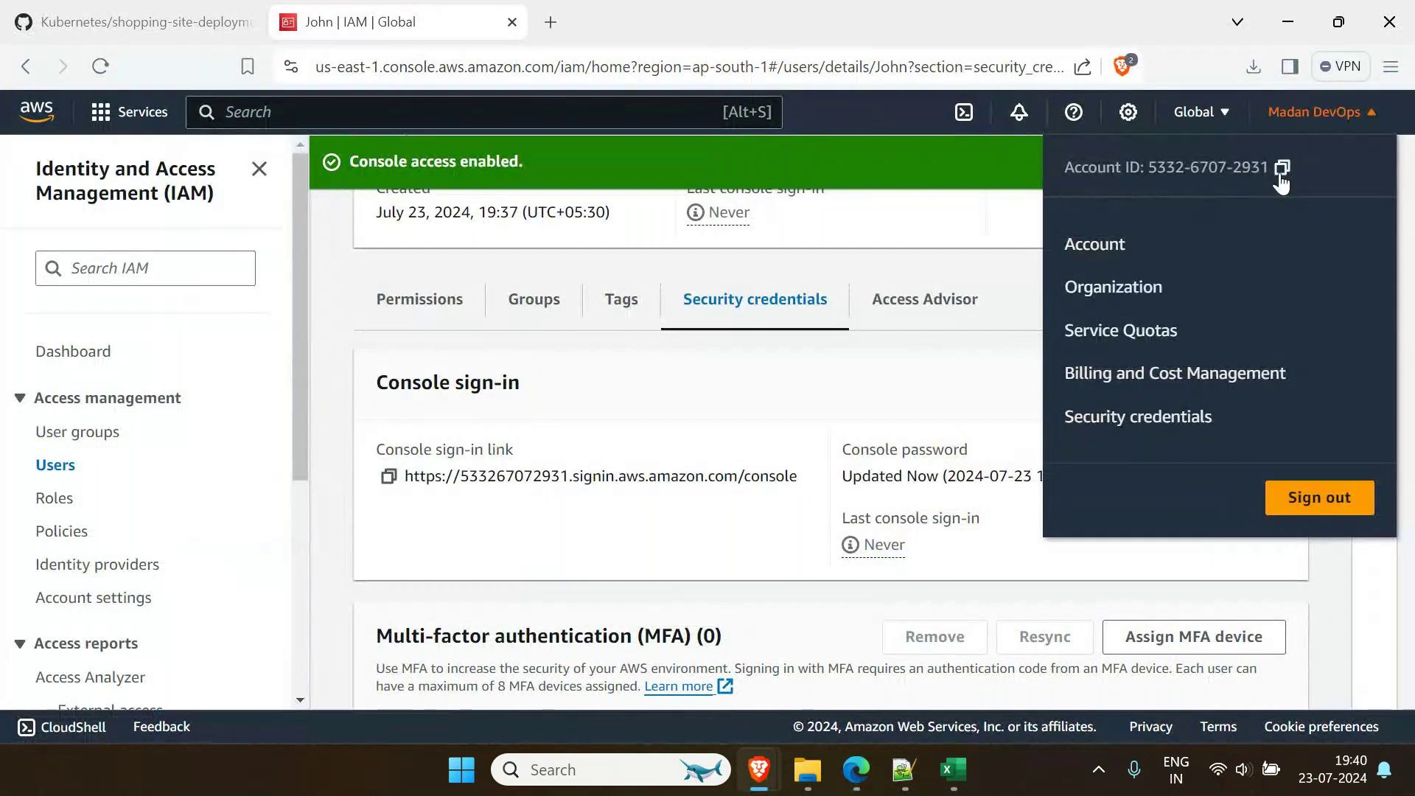
mouse_move(881, 765)
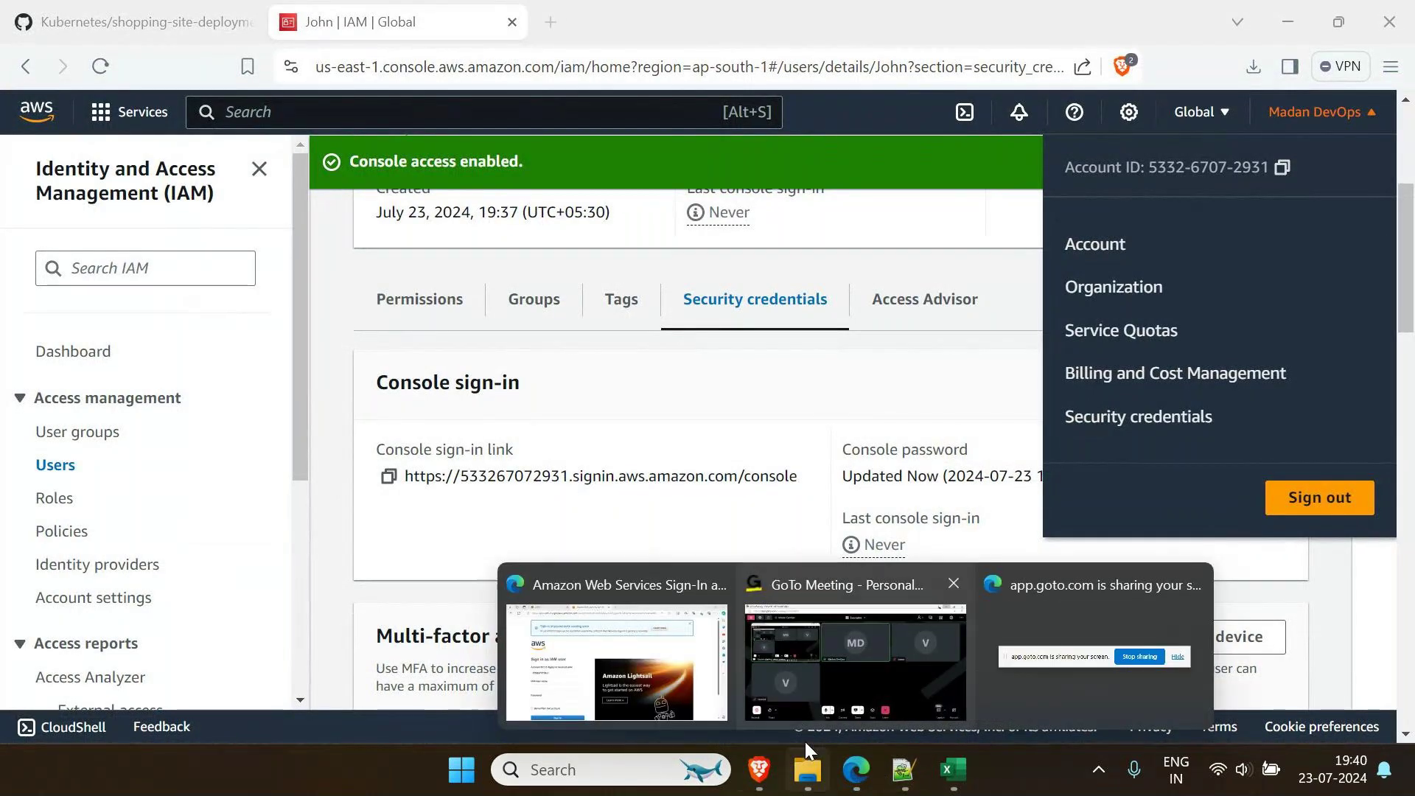
click(675, 670)
drag(238, 438, 257, 445)
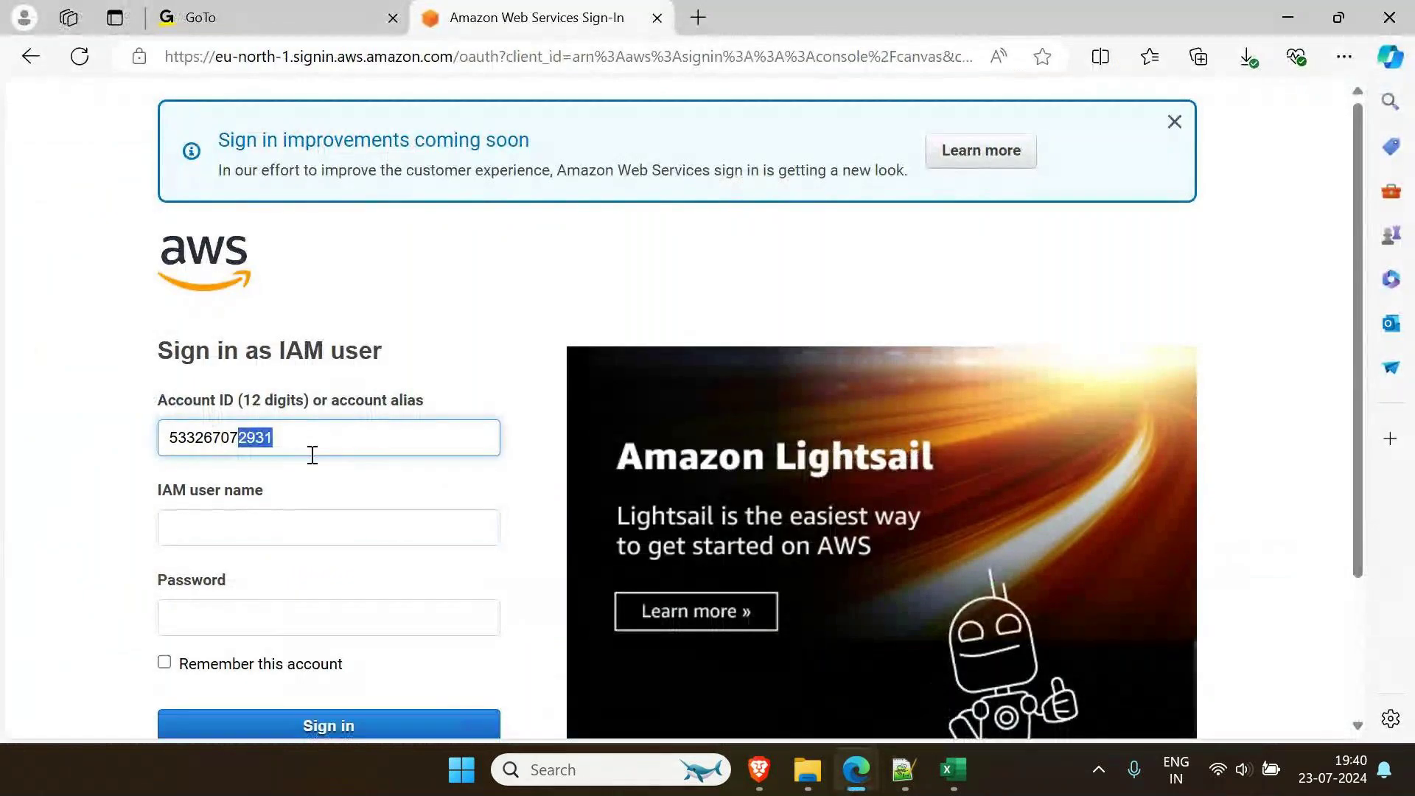
Switch to the credentials file in Excel and copy the user's console password from cell B2
scroll(260, 343, down, 3)
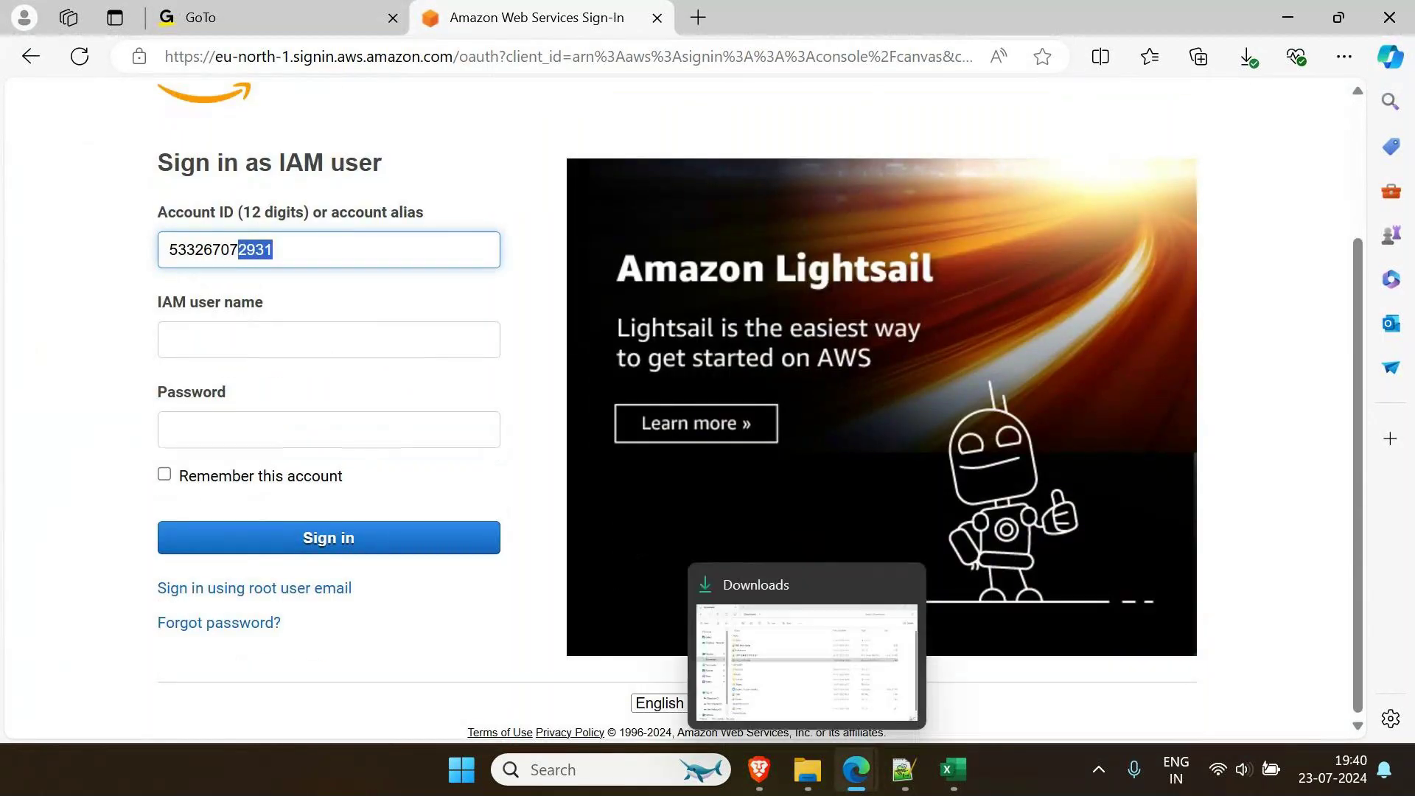
click(940, 781)
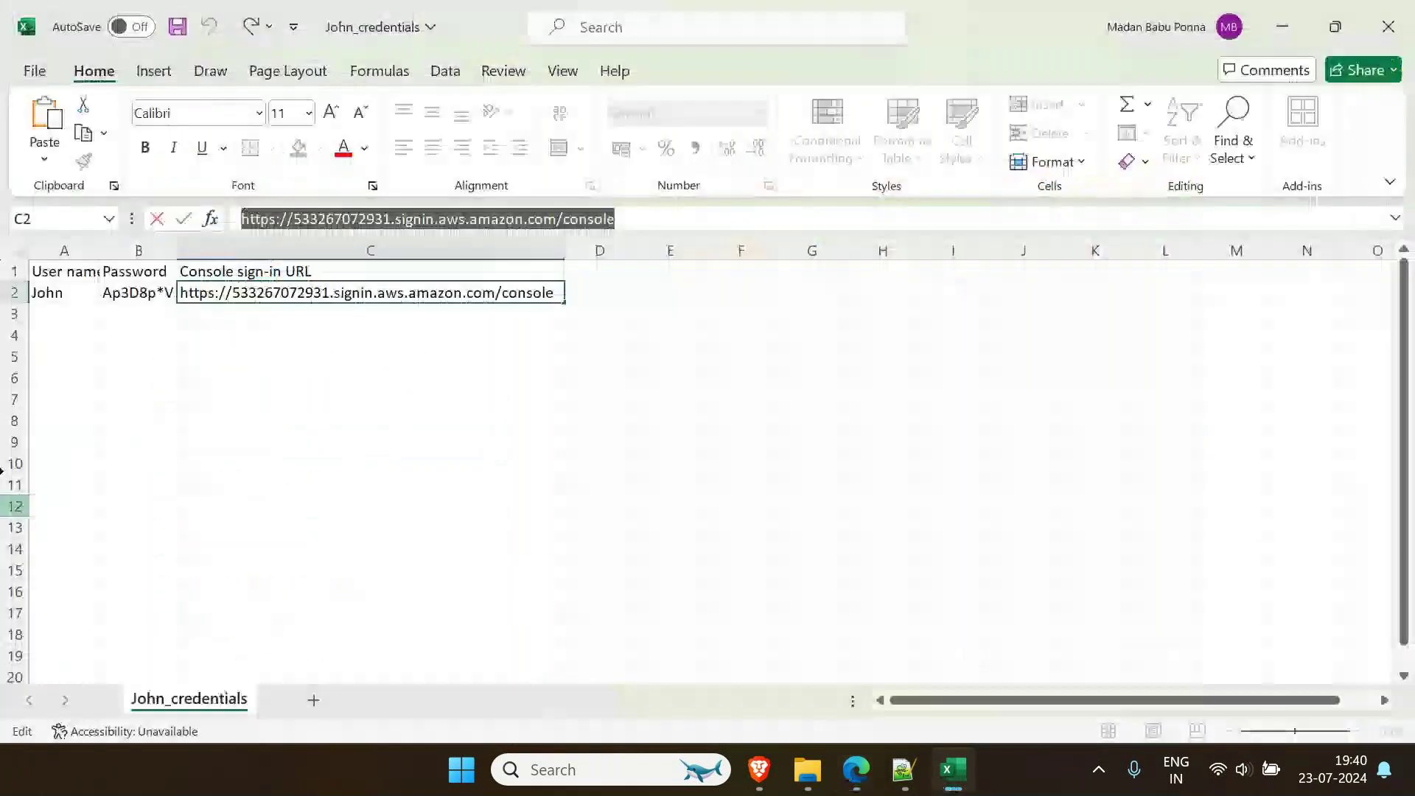
click(120, 294)
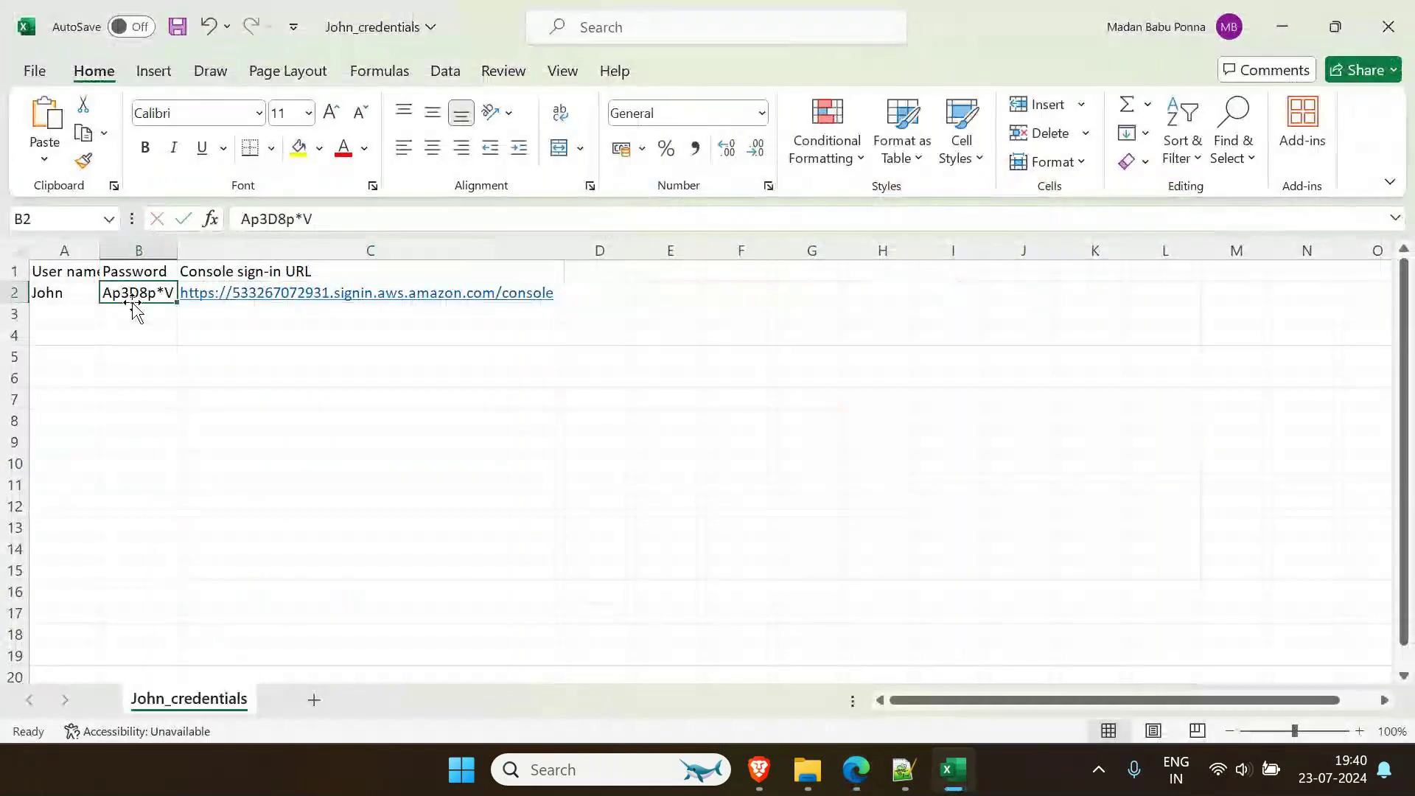
drag(331, 218, 152, 215)
key(ctrl+c)
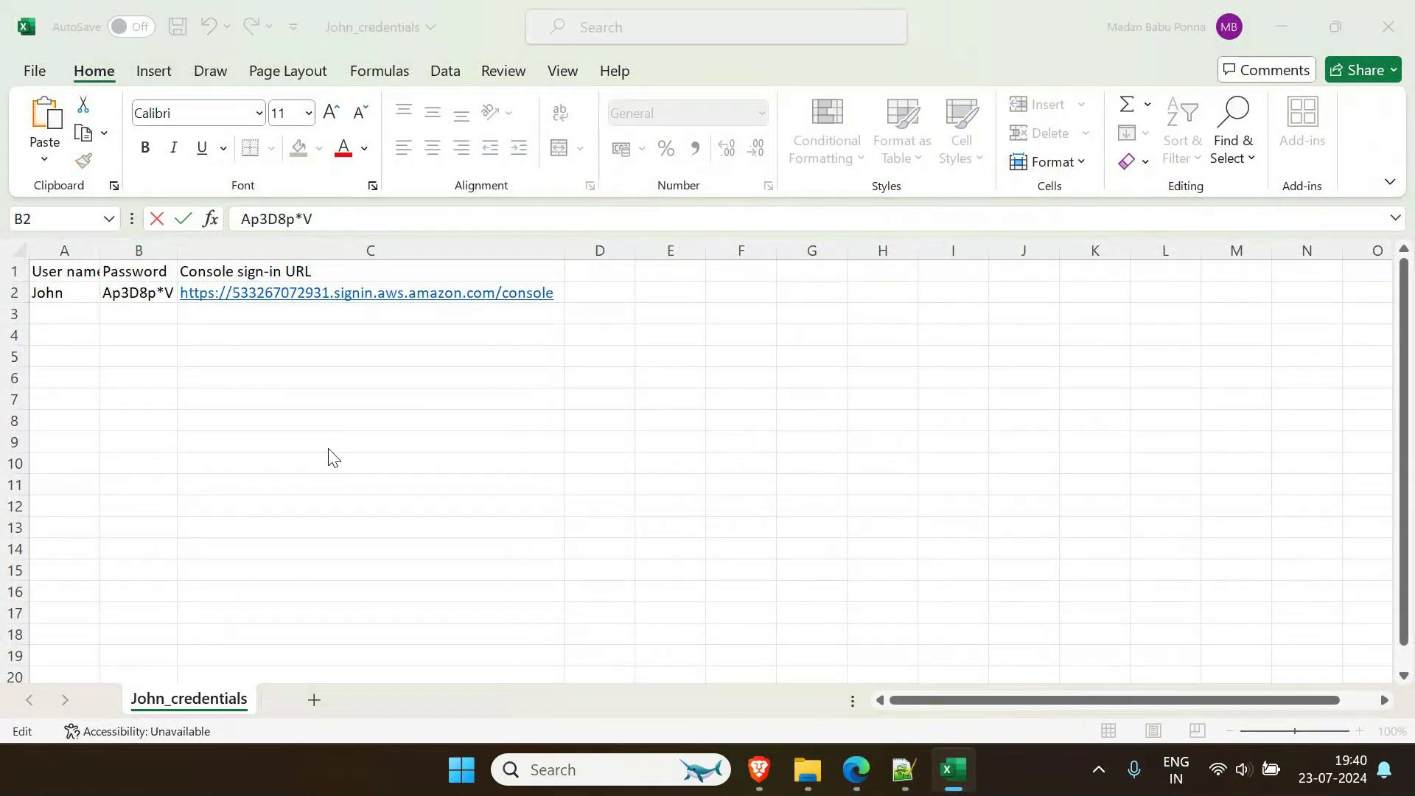
Return to the AWS sign-in page in Edge, enter the IAM user name, paste the password and sign in
key(alt+Tab)
click(309, 338)
text(John)
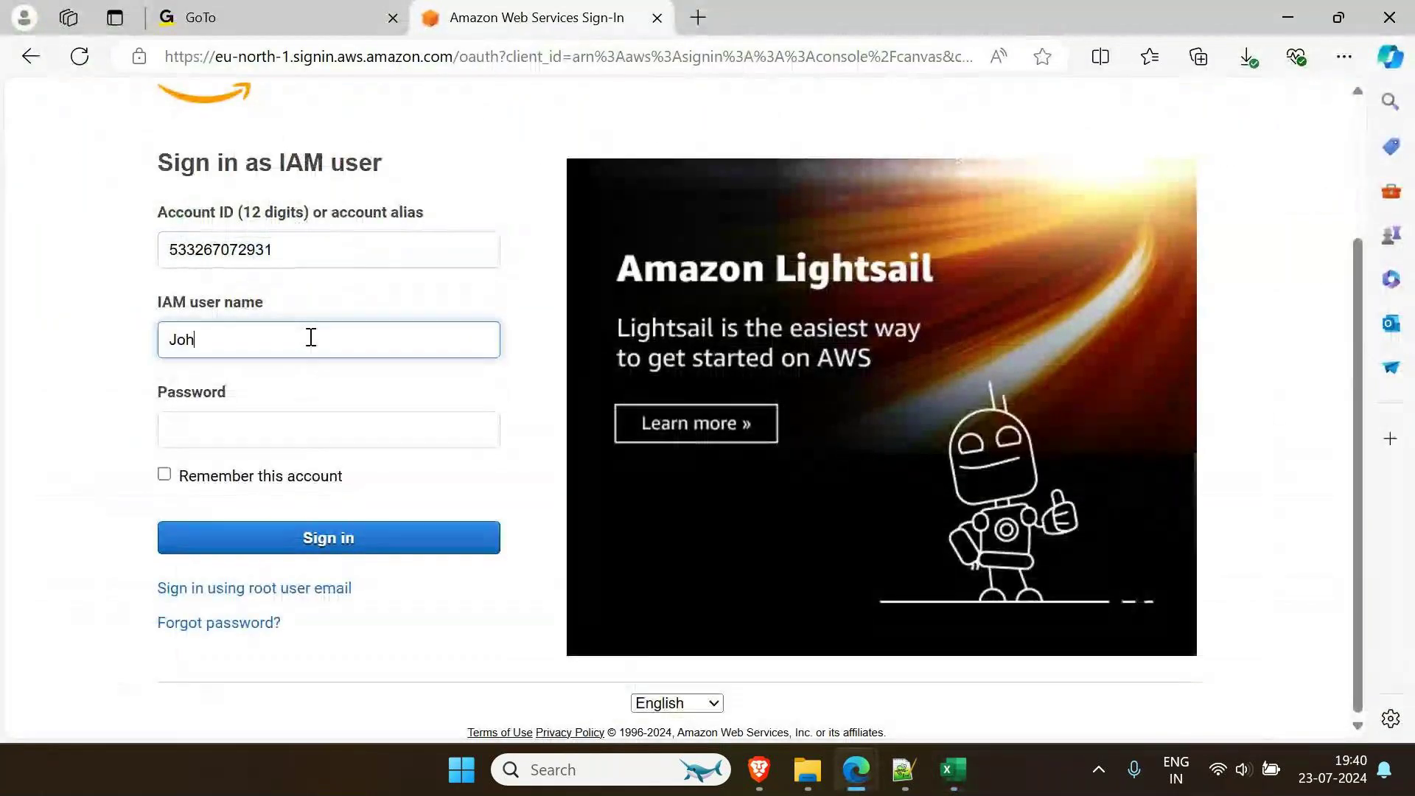
key(Tab)
key(ctrl+v)
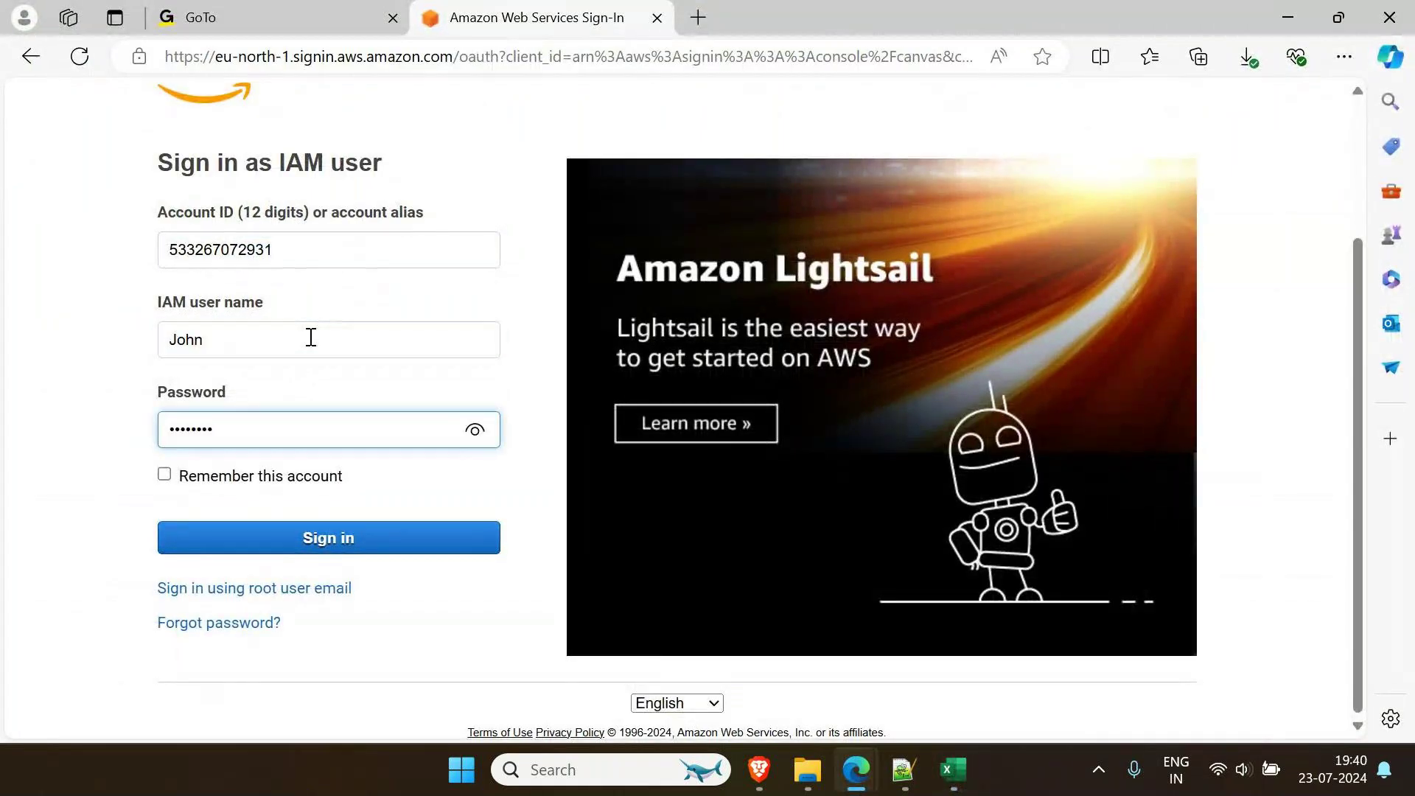
click(373, 537)
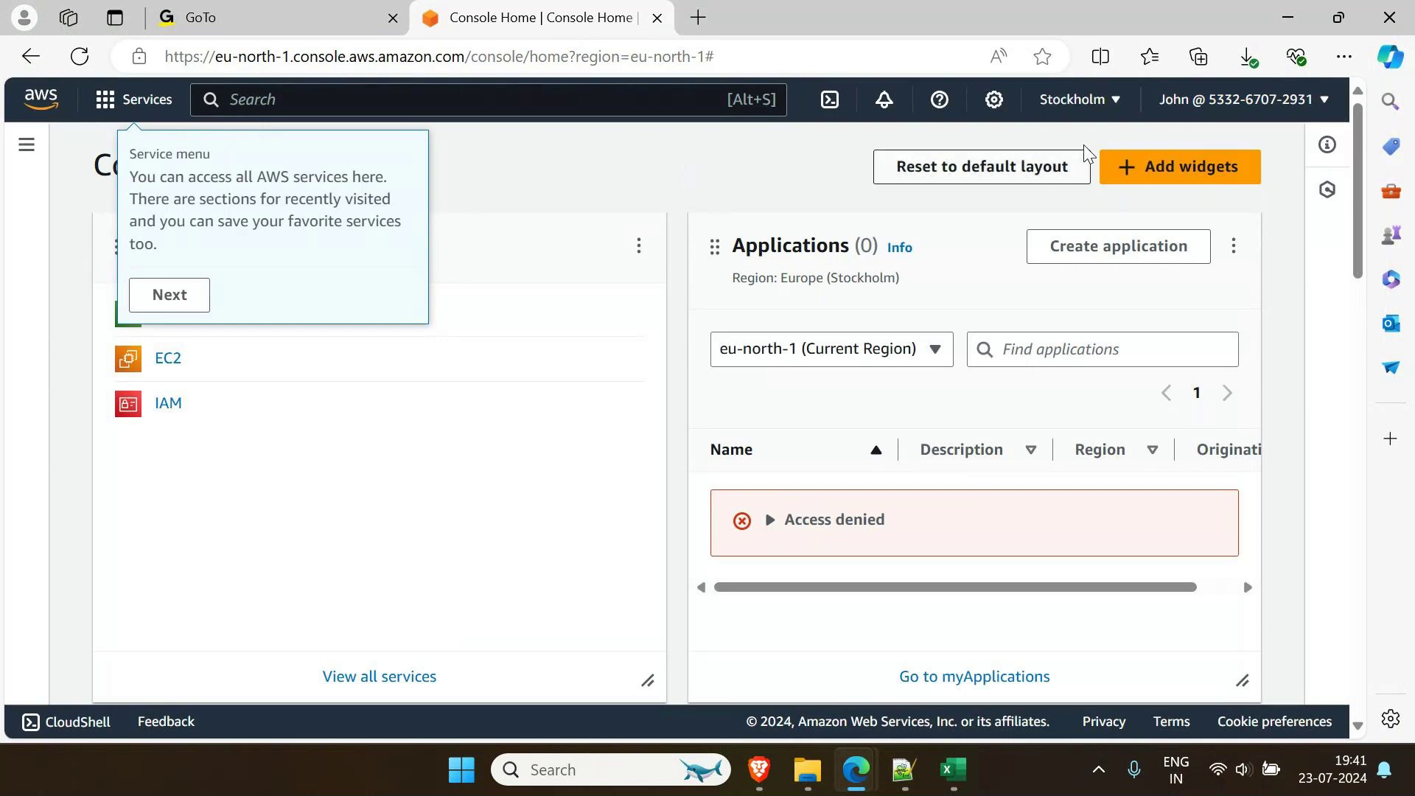
Switch the console region to Asia Pacific (Mumbai), ap-south-1
click(1101, 91)
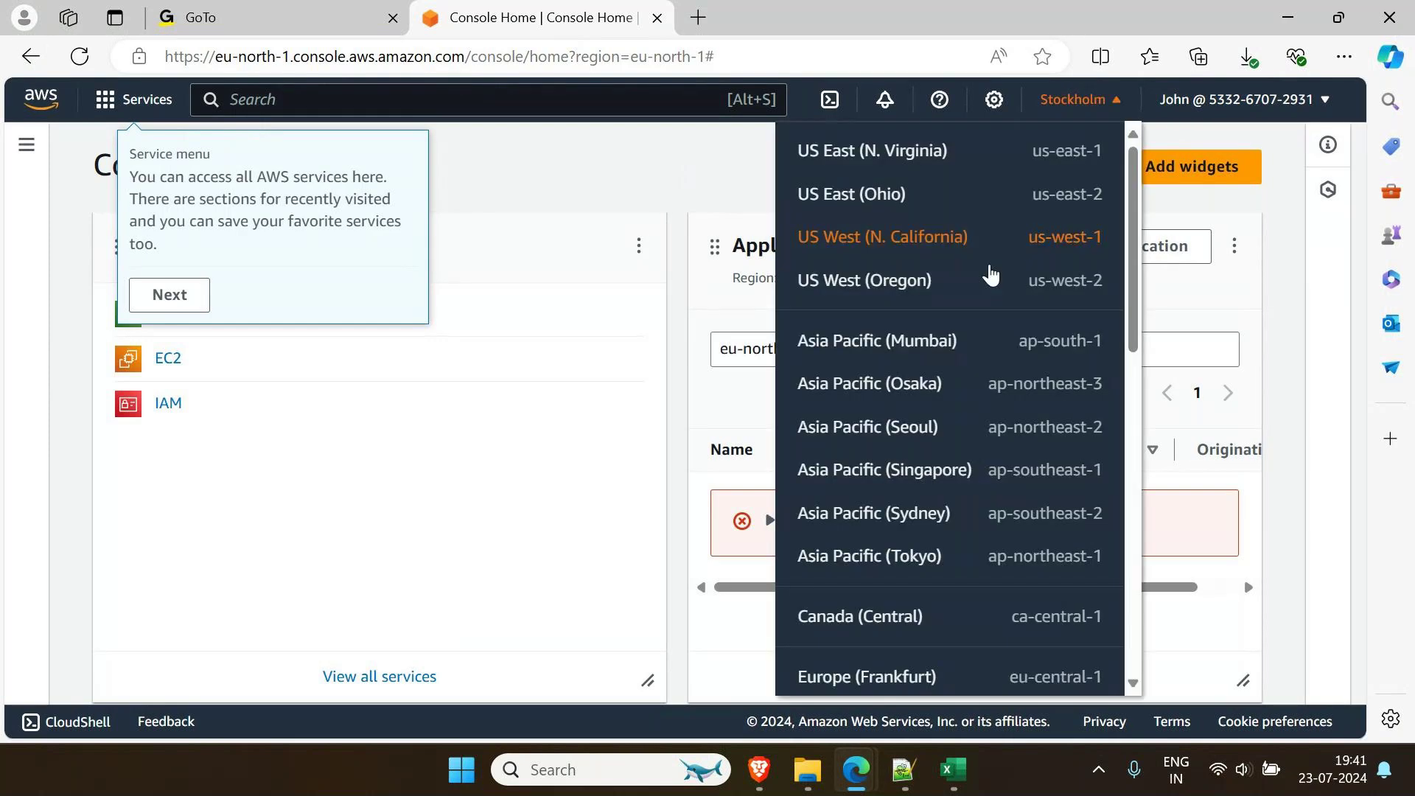
click(894, 347)
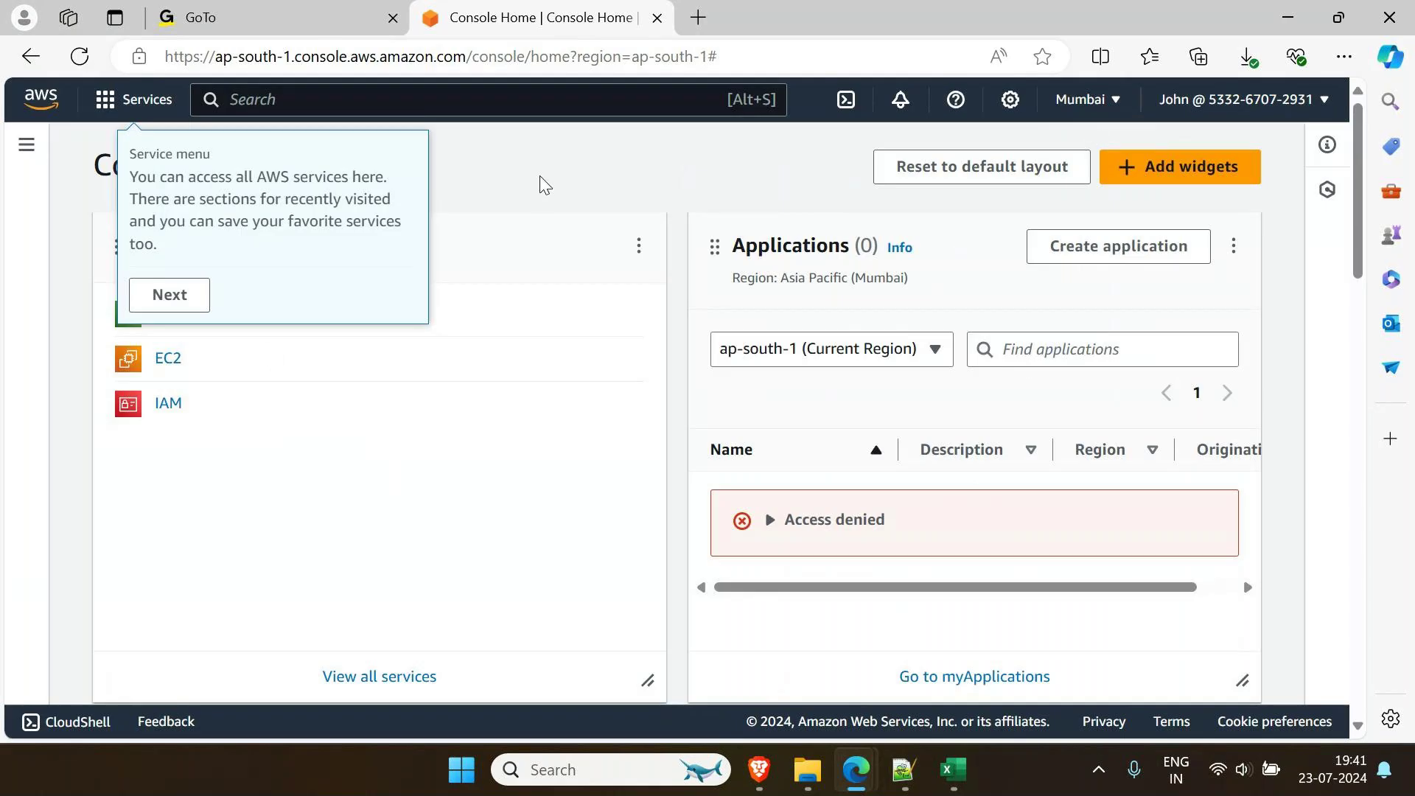
Compare the IAM user's account menu in Edge with the main account's menu in Brave and return to Edge
click(1240, 104)
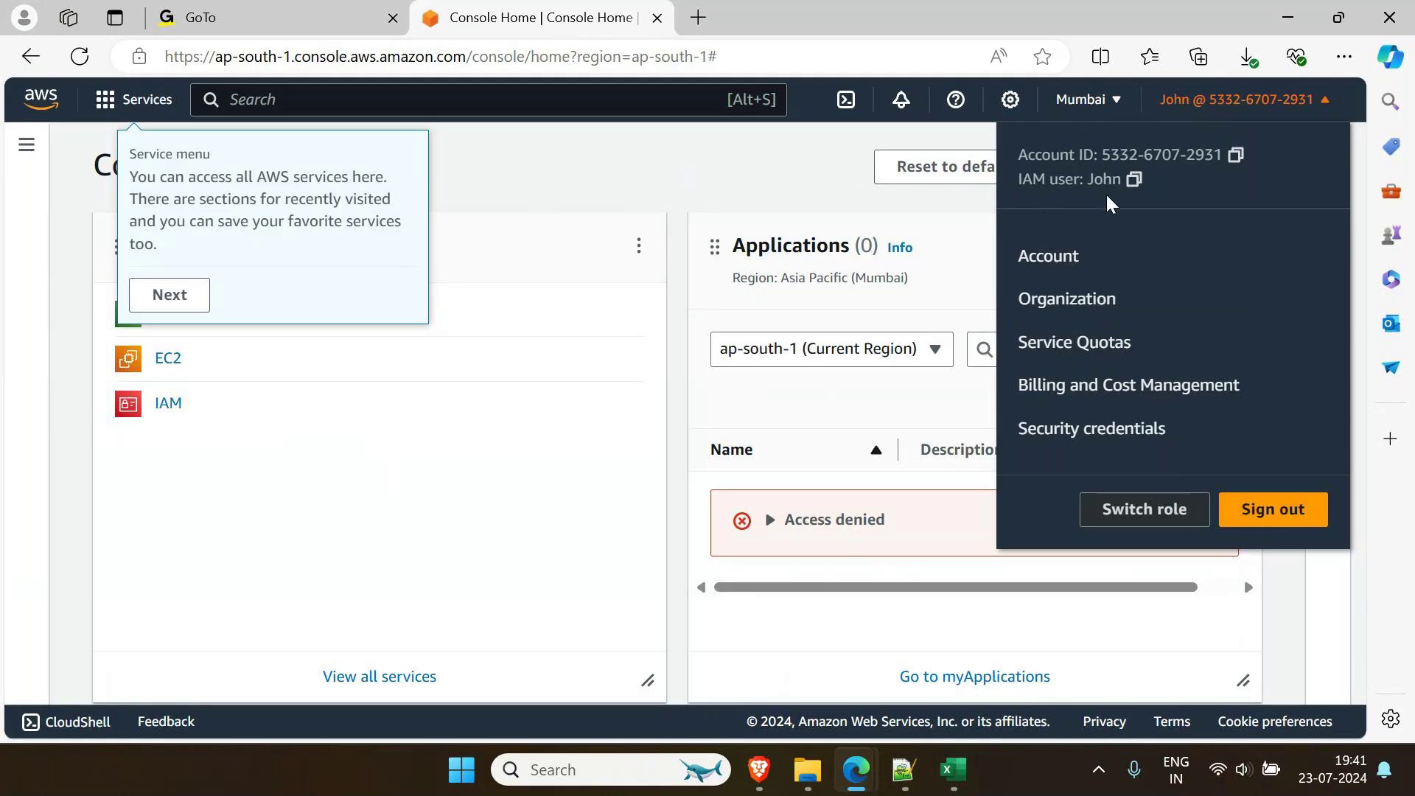
drag(1017, 181, 1086, 186)
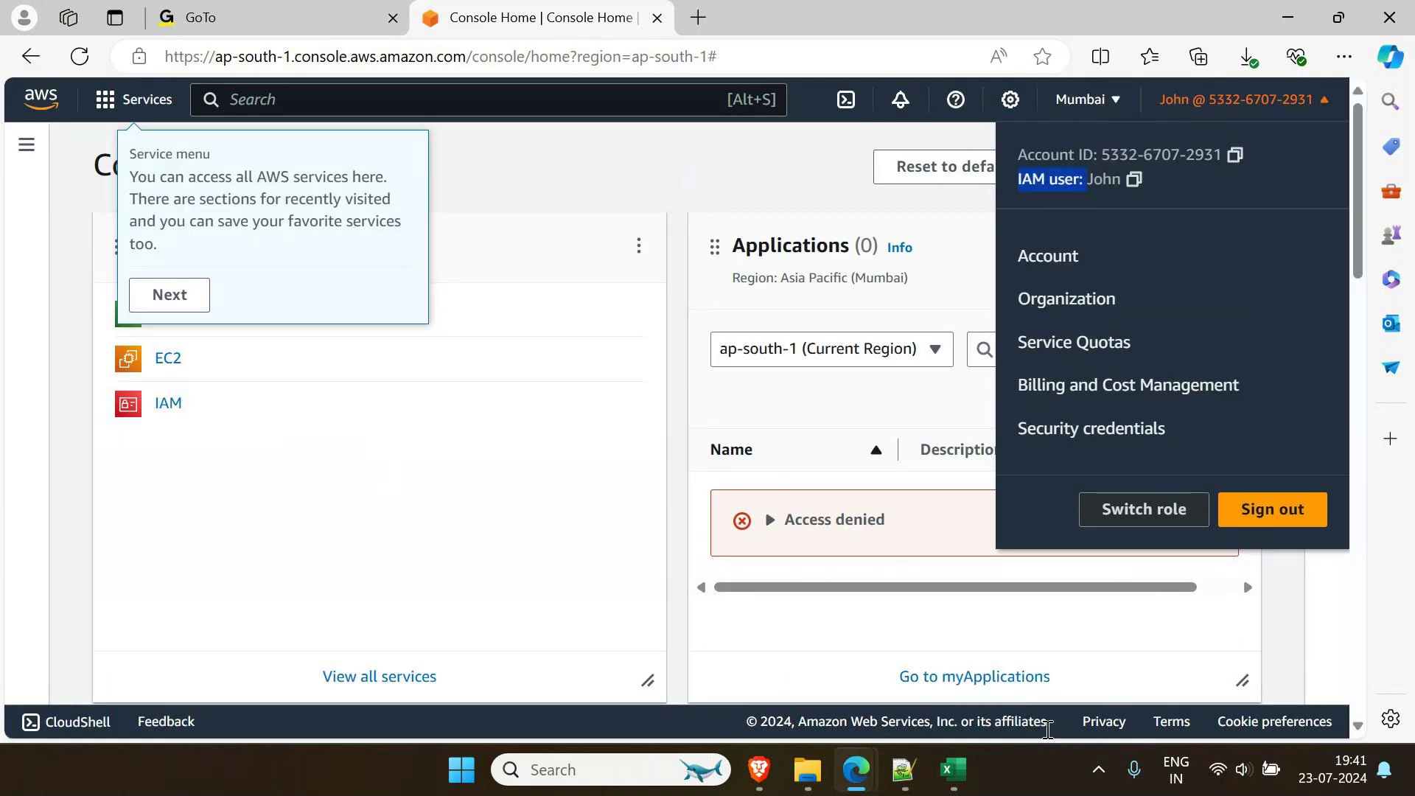
mouse_move(759, 769)
click(877, 656)
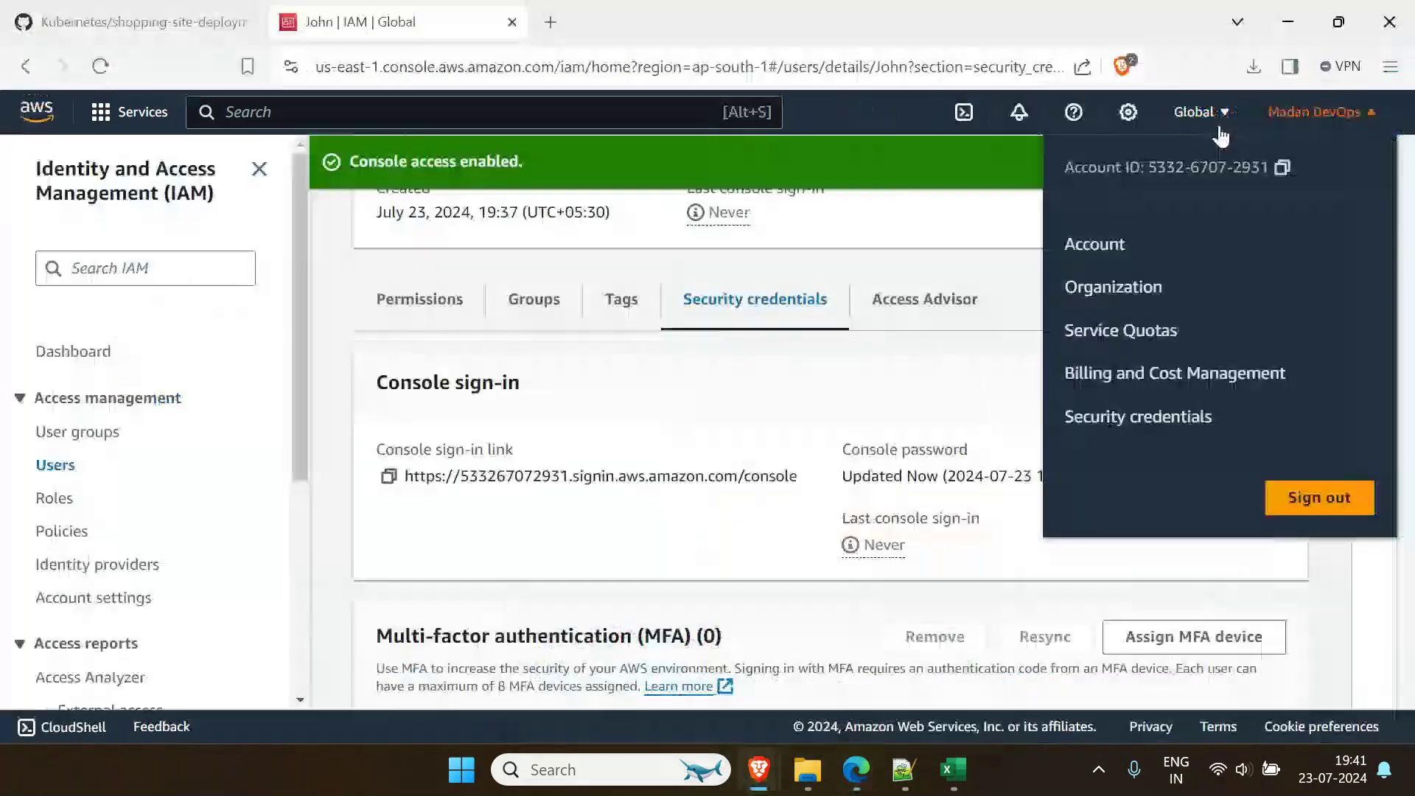
click(1316, 112)
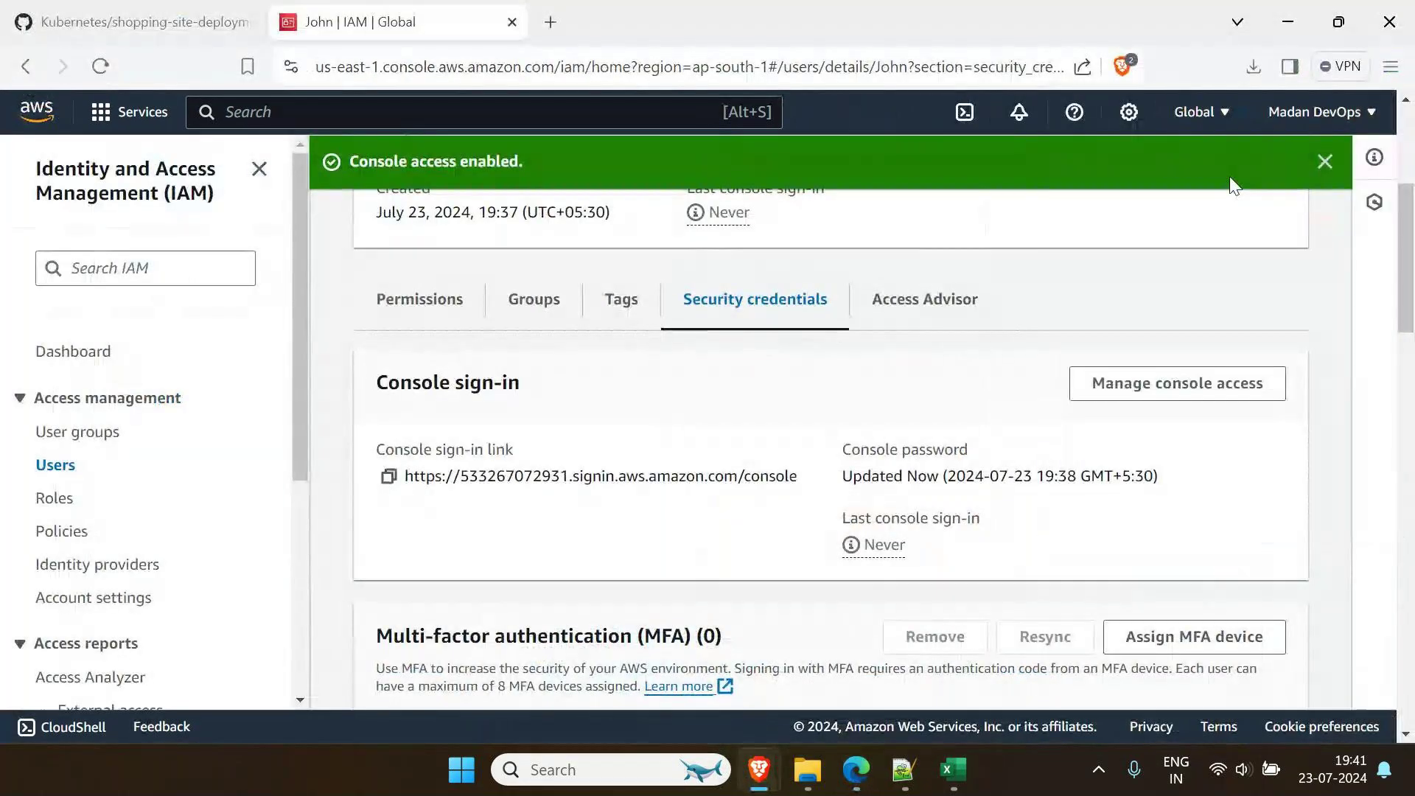
click(1297, 111)
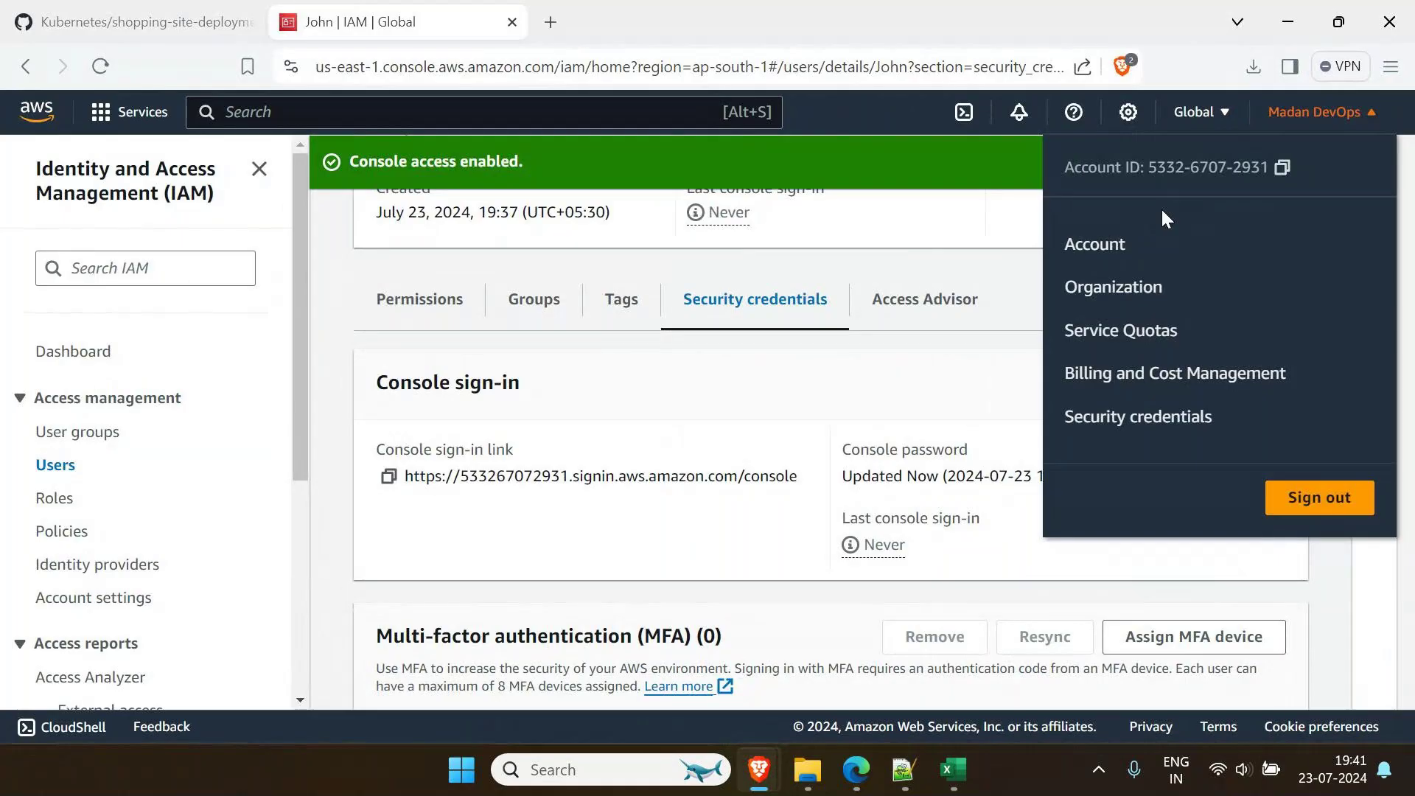
click(1289, 22)
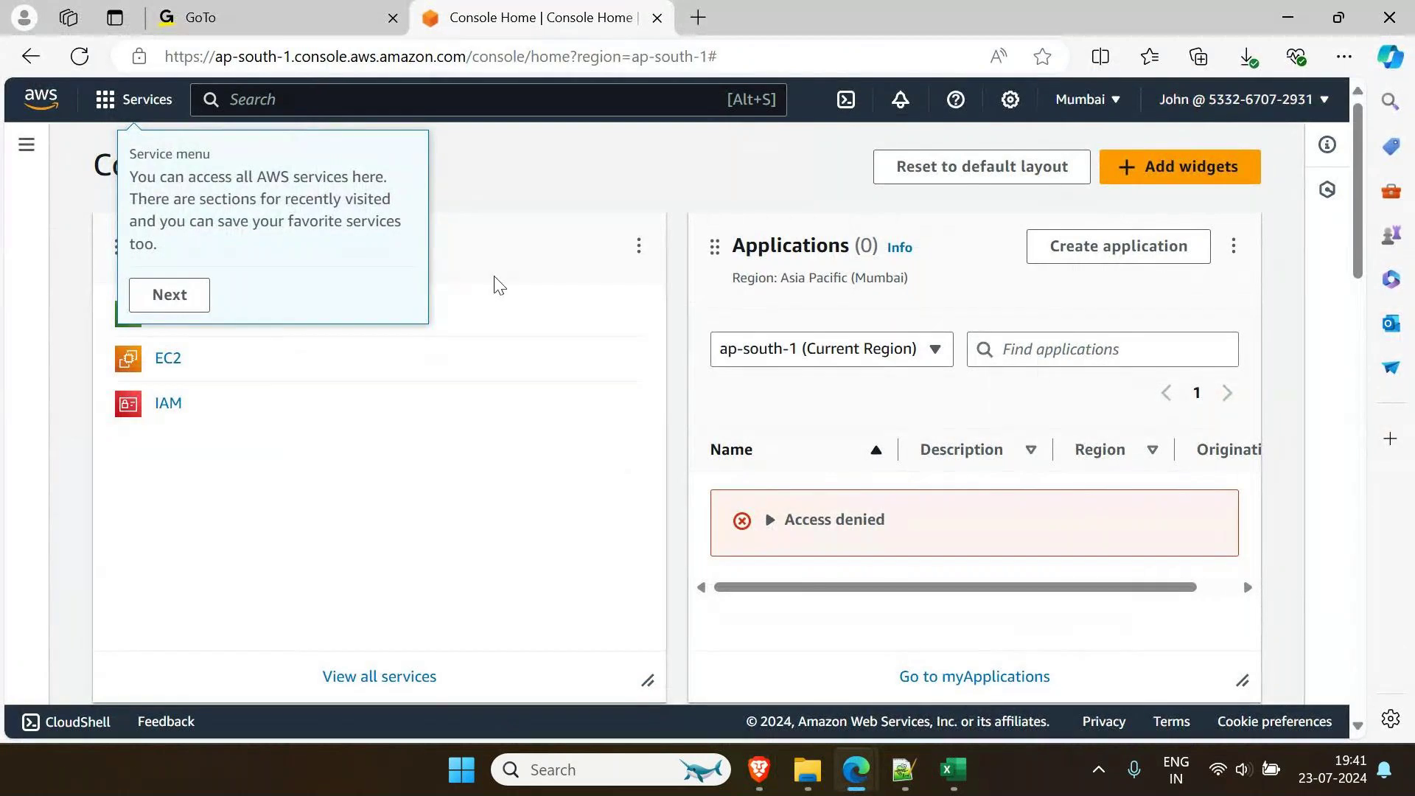
Switch to the main account's console in Brave, close its account menu and duplicate the IAM user page's tab
mouse_move(759, 770)
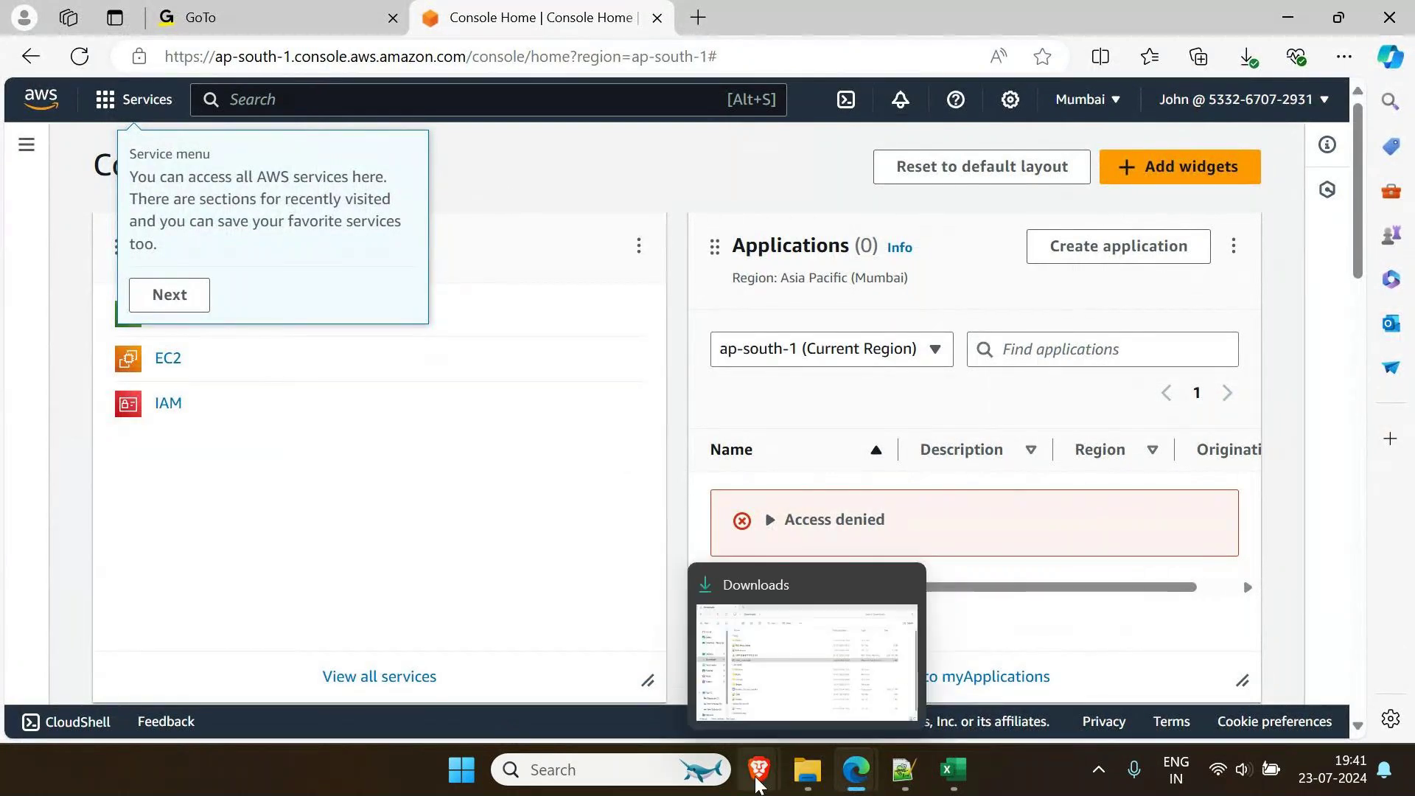
click(818, 647)
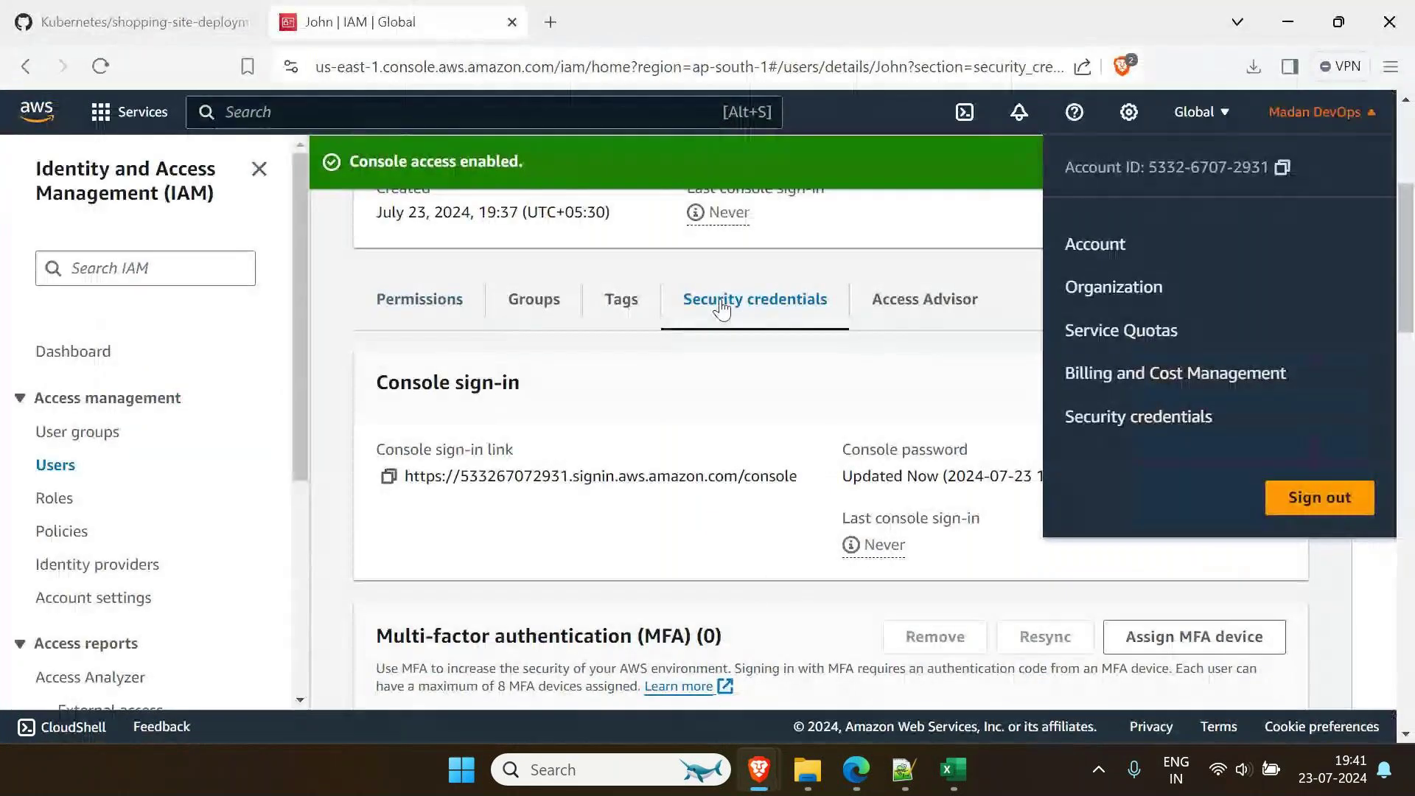
click(701, 416)
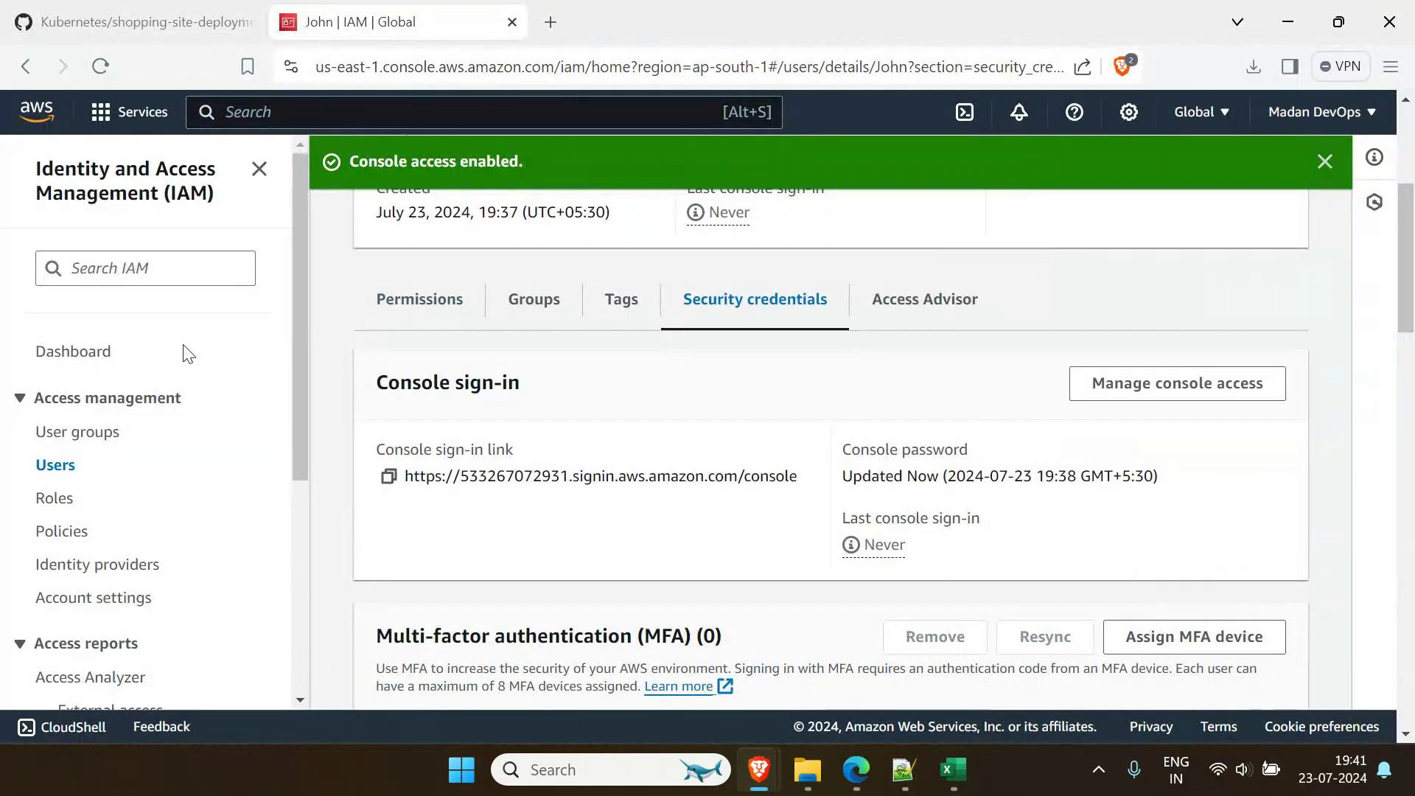
right_click(394, 29)
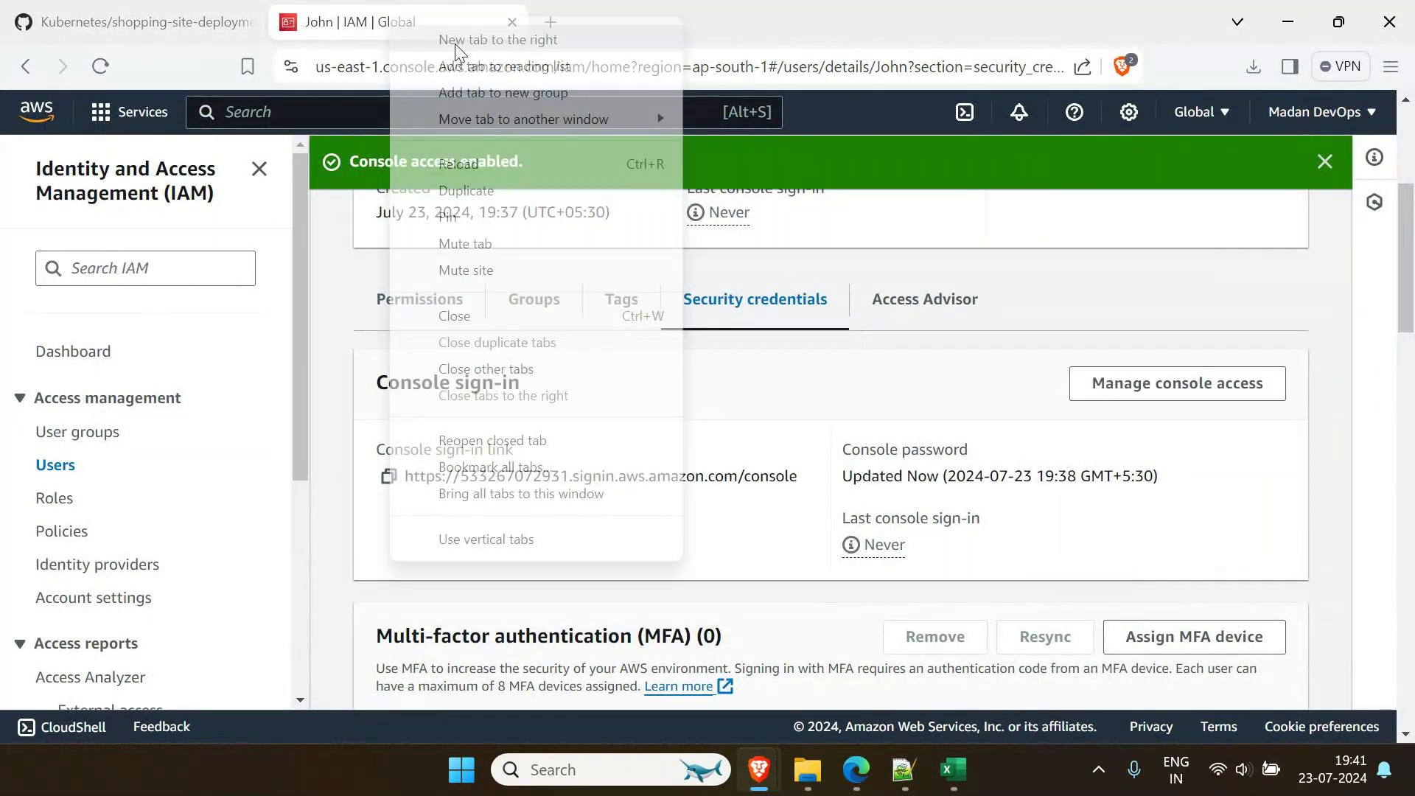
click(493, 199)
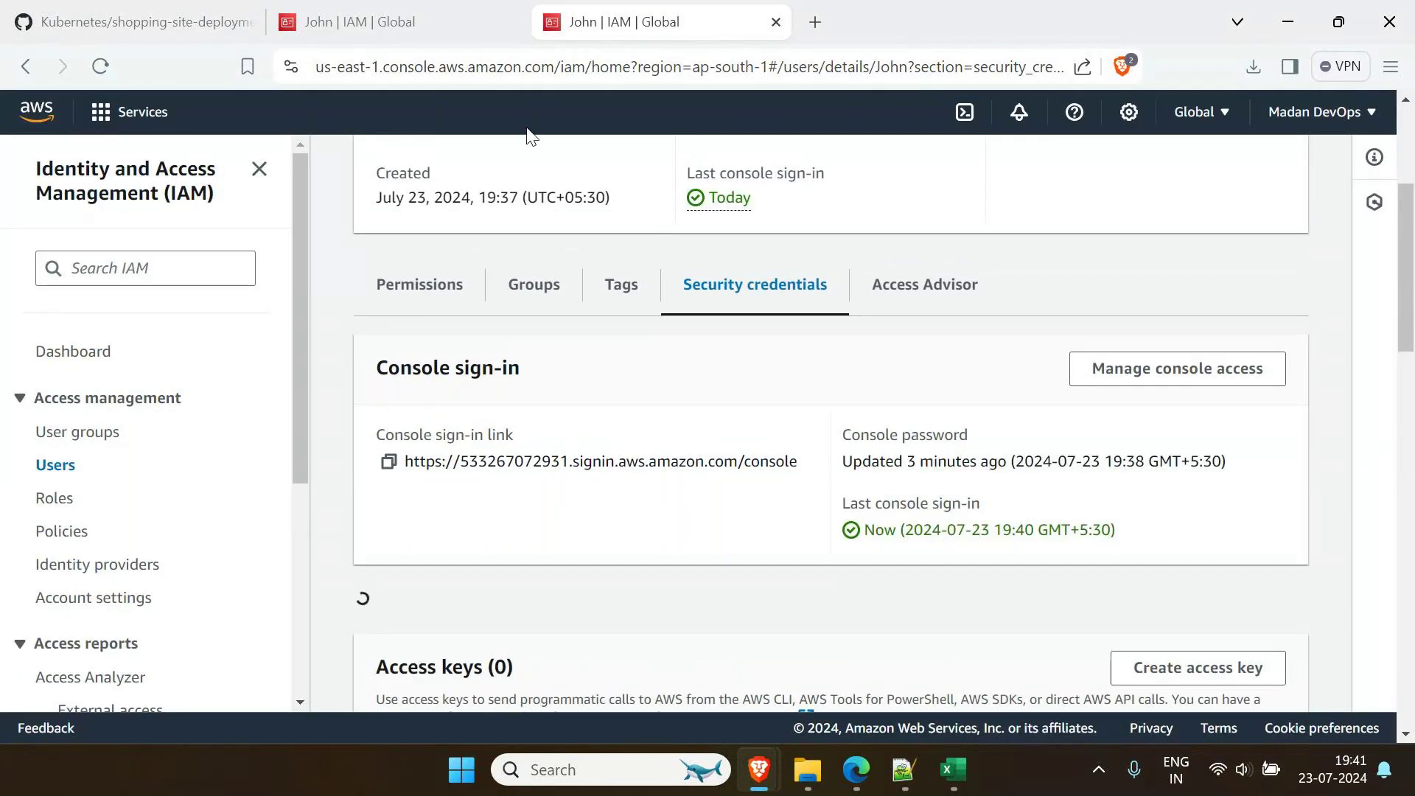
Search the console for ec2, open the EC2 service and show its running instances in the Mumbai region
text(ec2)
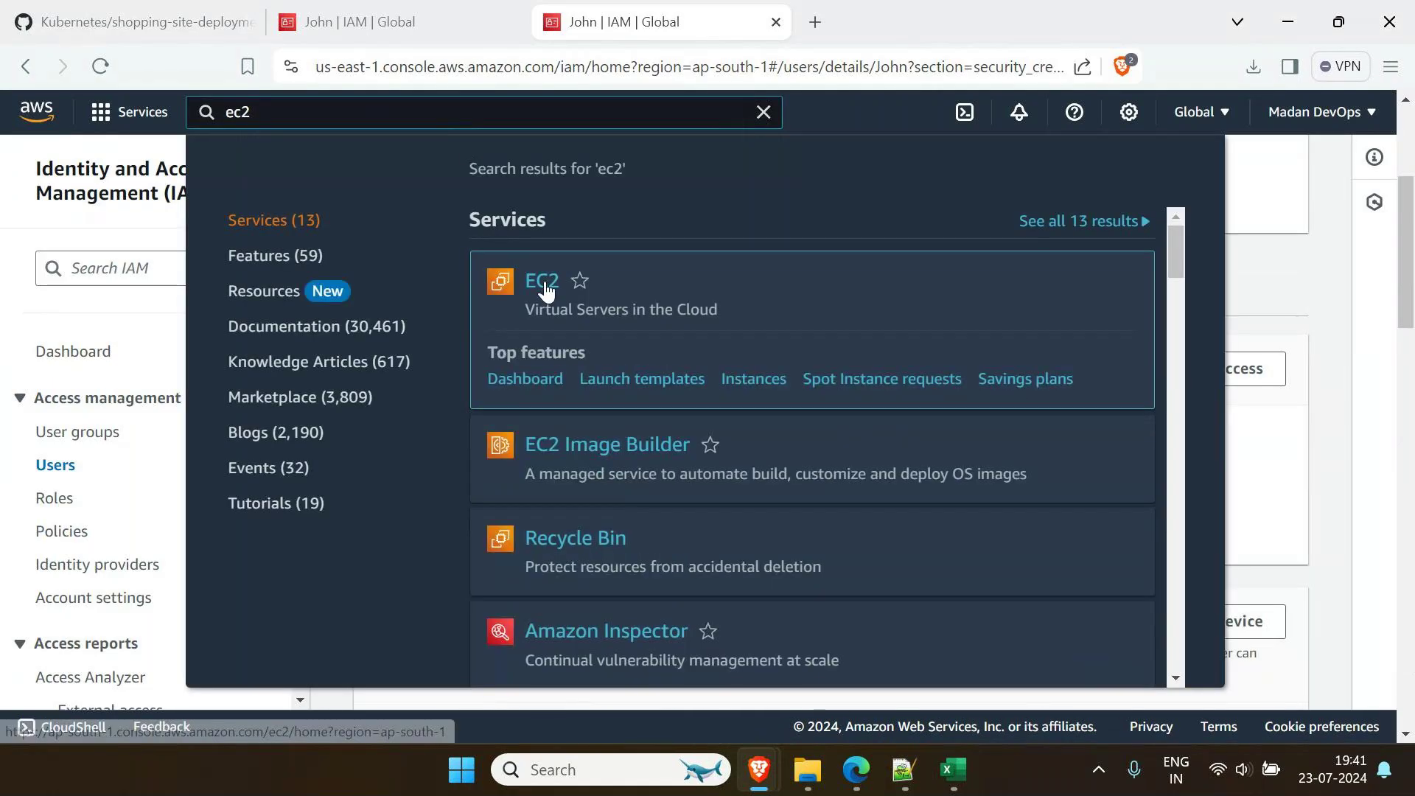
key(Return)
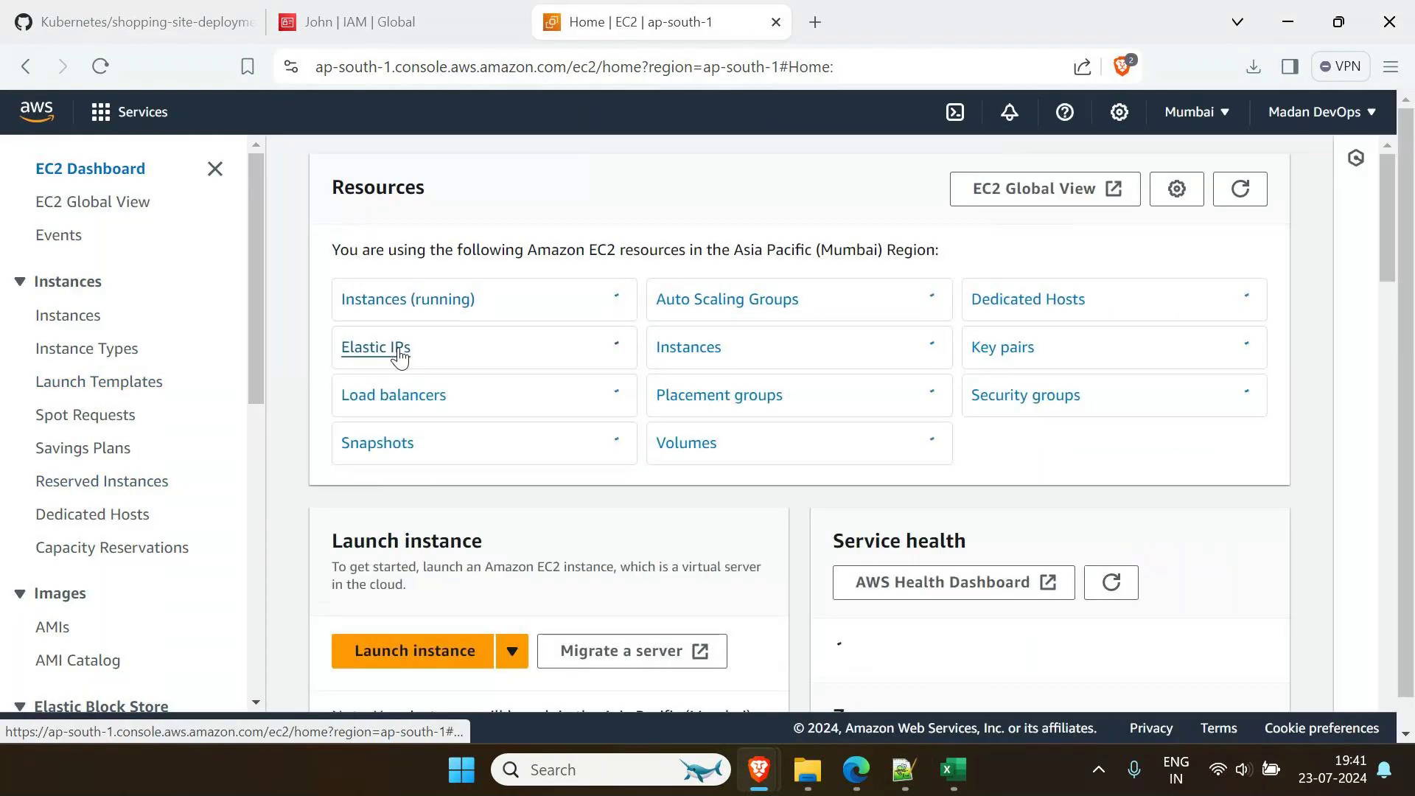
click(398, 302)
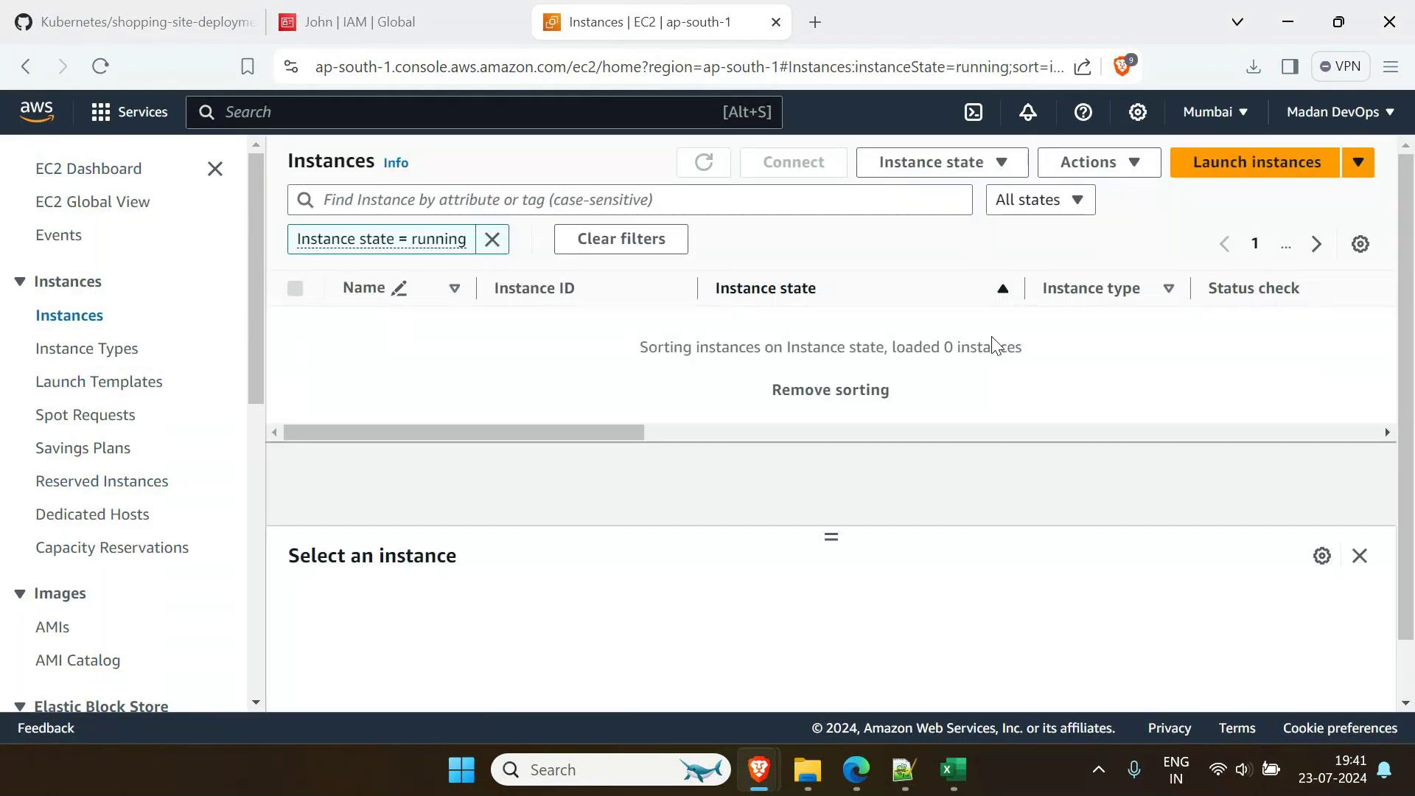
Launch one t2.micro instance with the default Amazon Linux 2023 AMI, choosing an option for the required key pair
click(1273, 160)
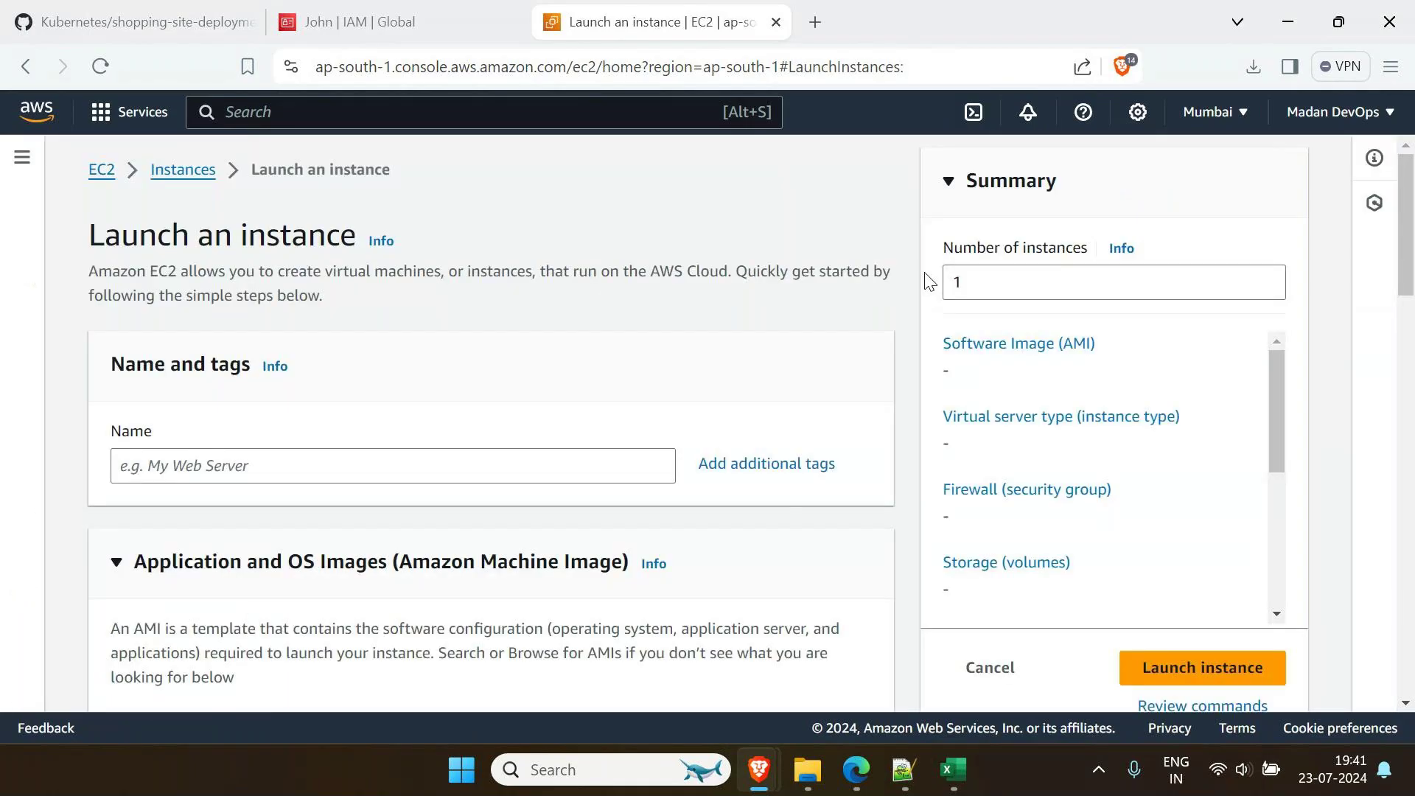
scroll(278, 567, down, 3)
scroll(278, 567, down, 6)
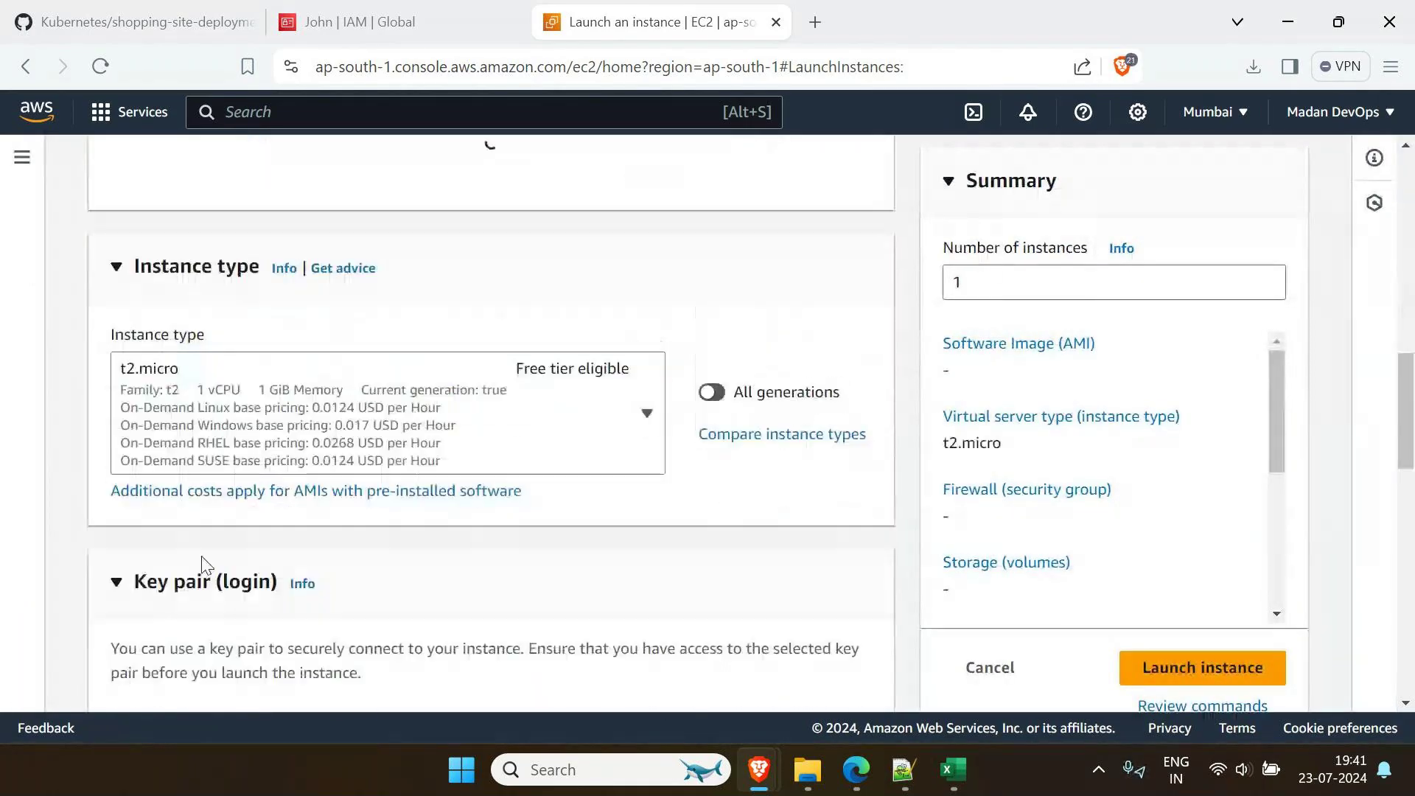
scroll(230, 440, down, 2)
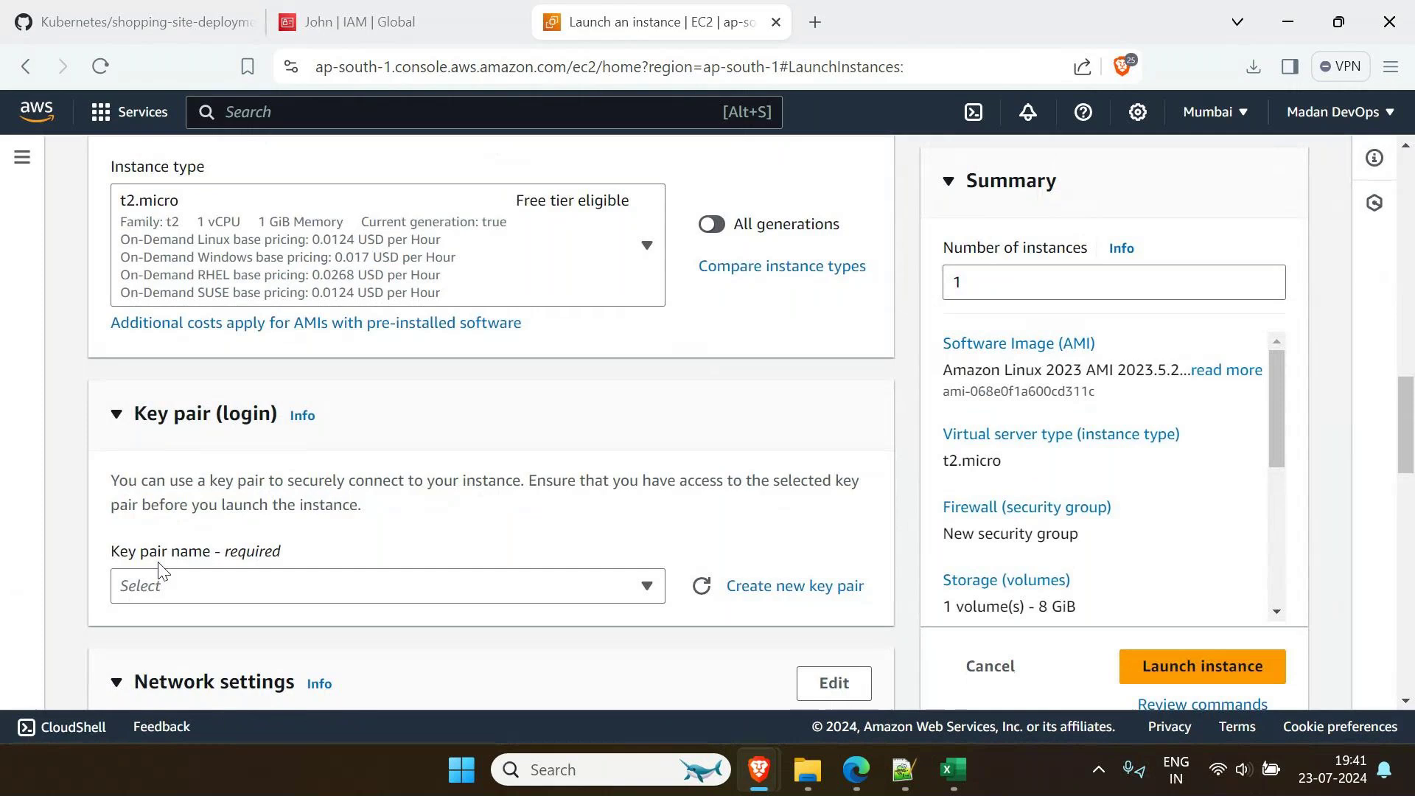
click(155, 582)
click(186, 564)
click(1135, 663)
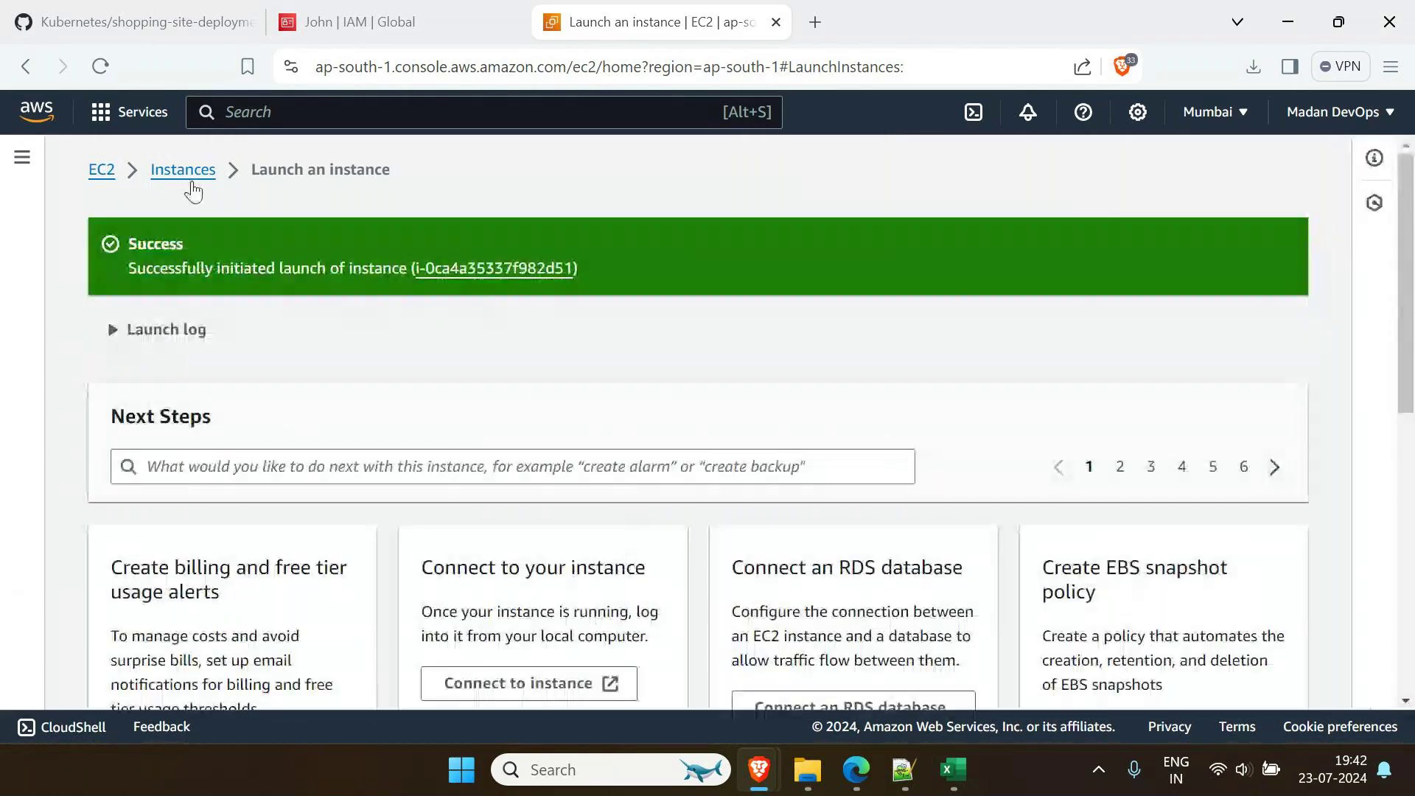
Open the Instances list from the launch page and refresh it to check the new instance's state
click(184, 171)
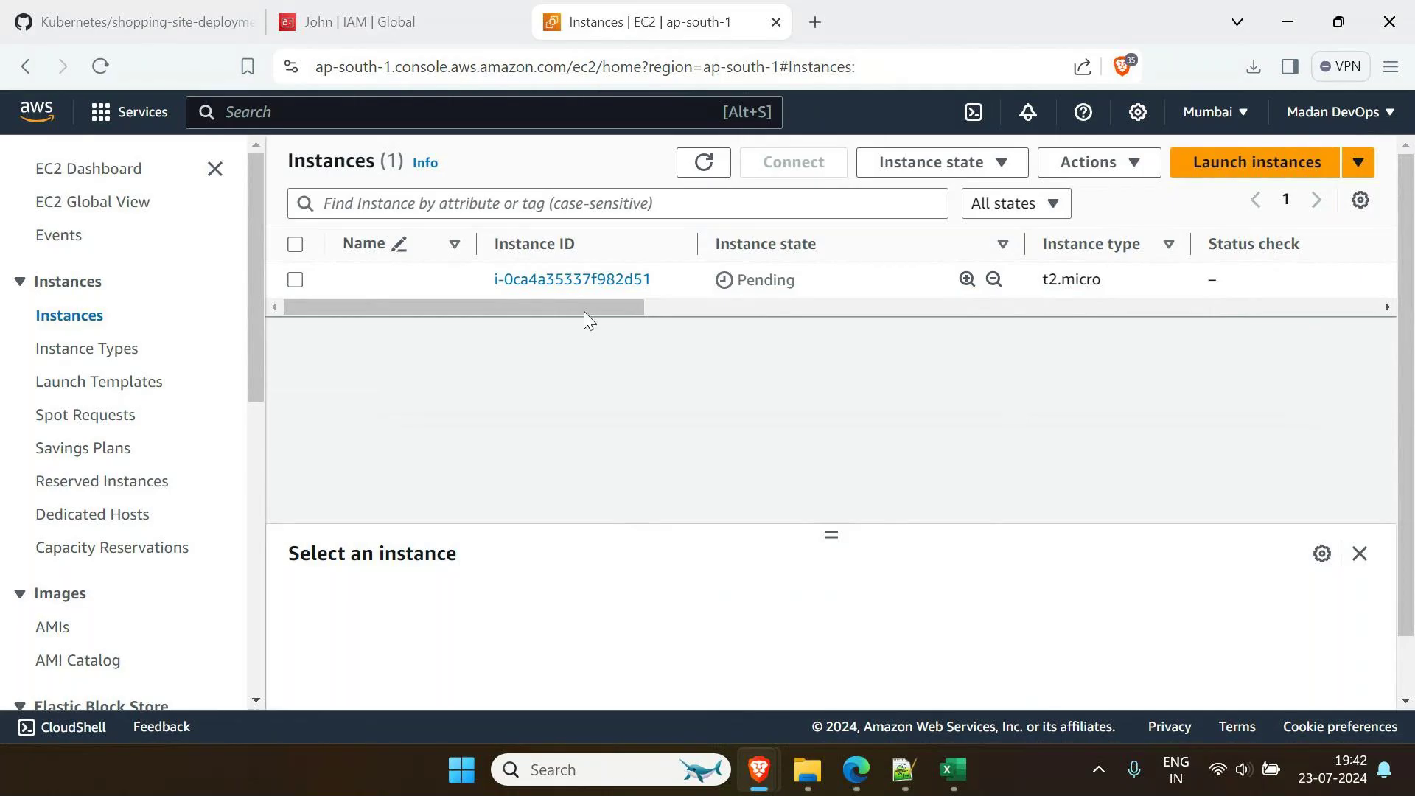
click(704, 164)
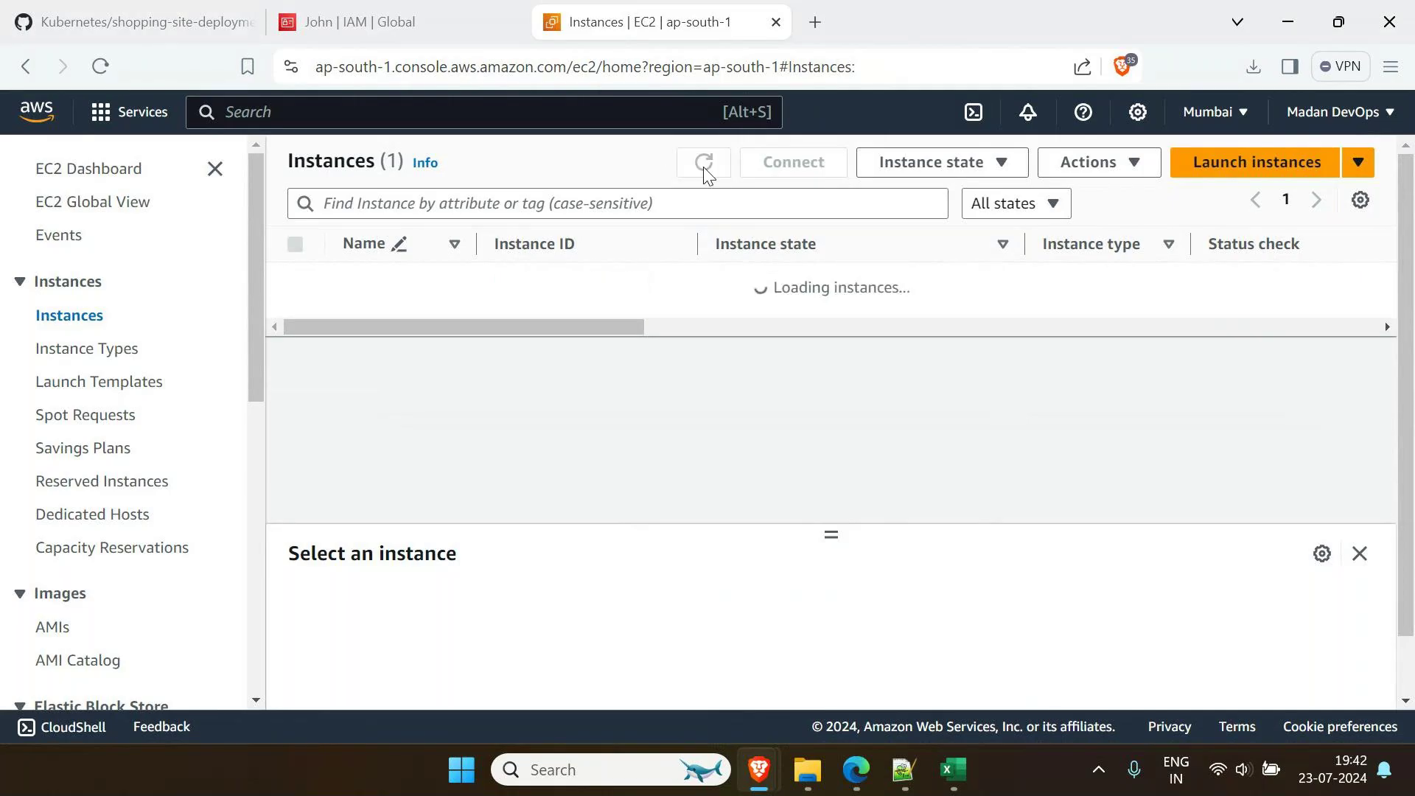
click(703, 163)
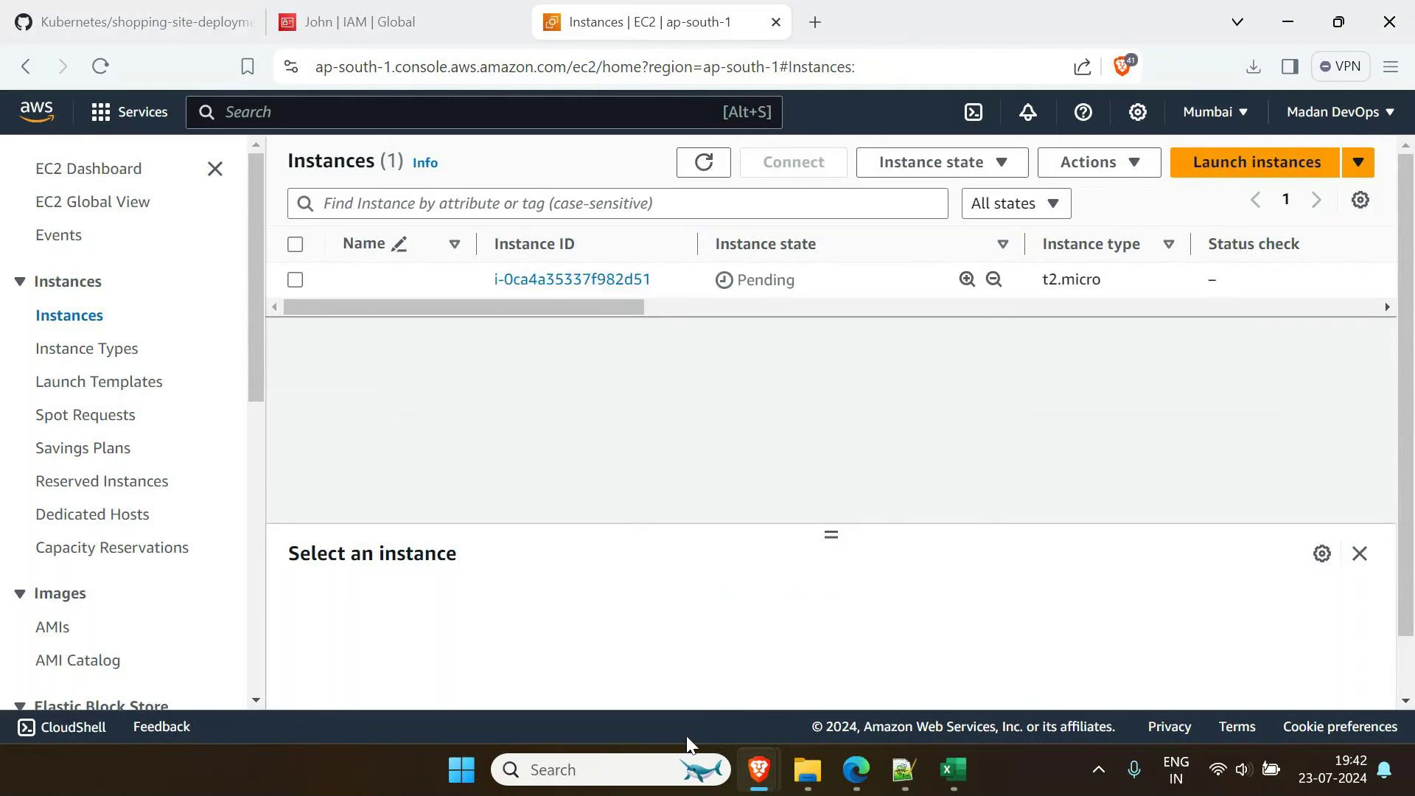
Switch to the IAM user's AWS console in Edge, search for ec2 and open the EC2 service
click(855, 772)
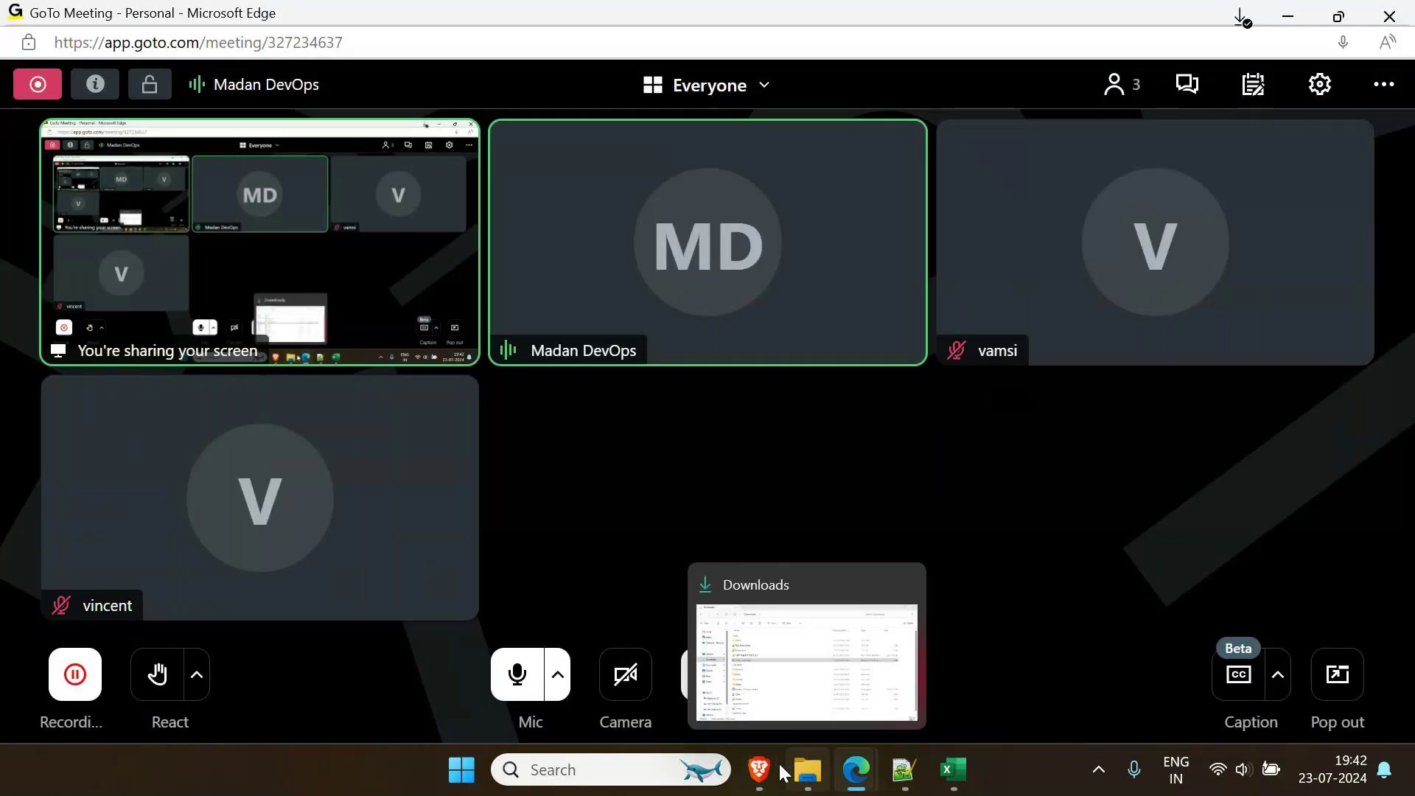
mouse_move(854, 770)
click(540, 600)
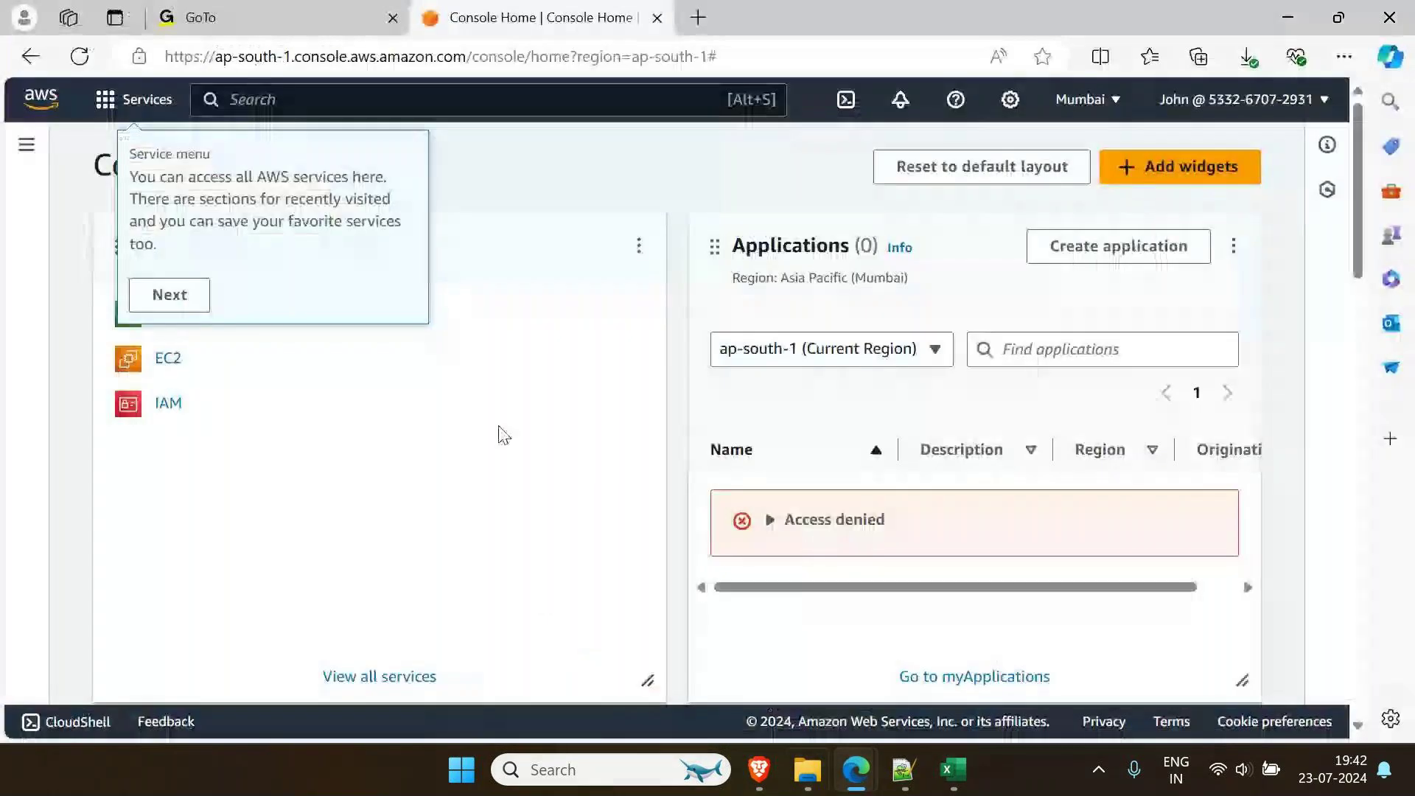
click(299, 98)
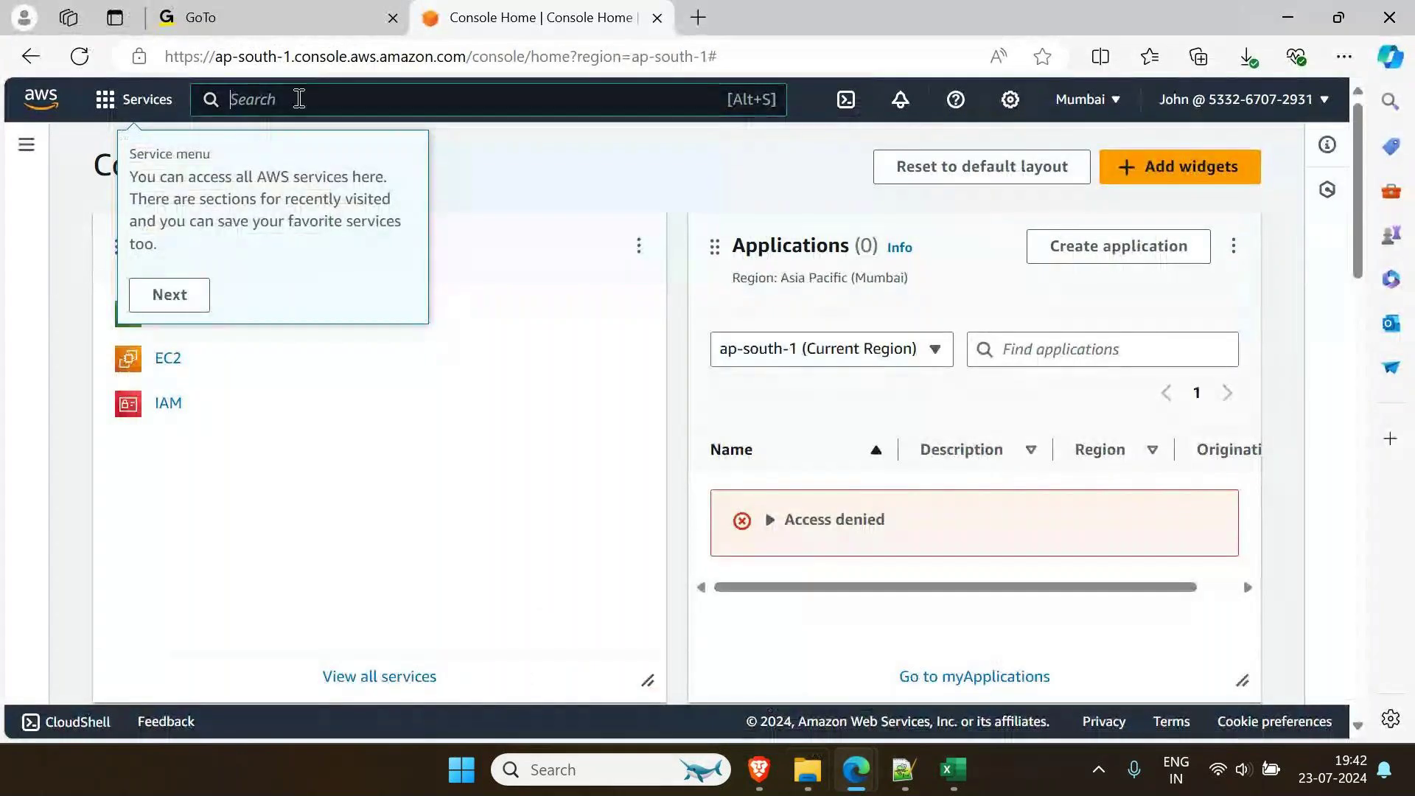
text(ec2)
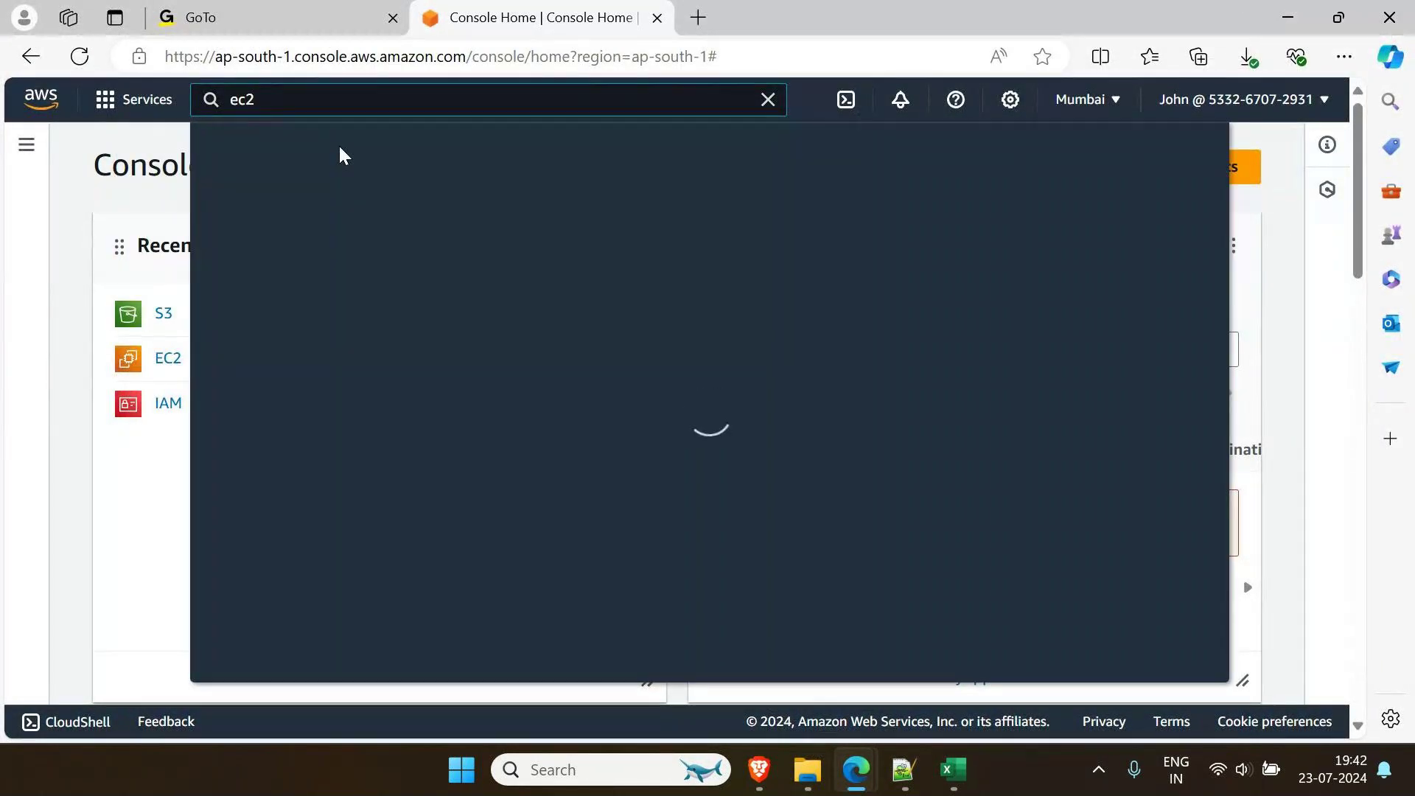
click(555, 284)
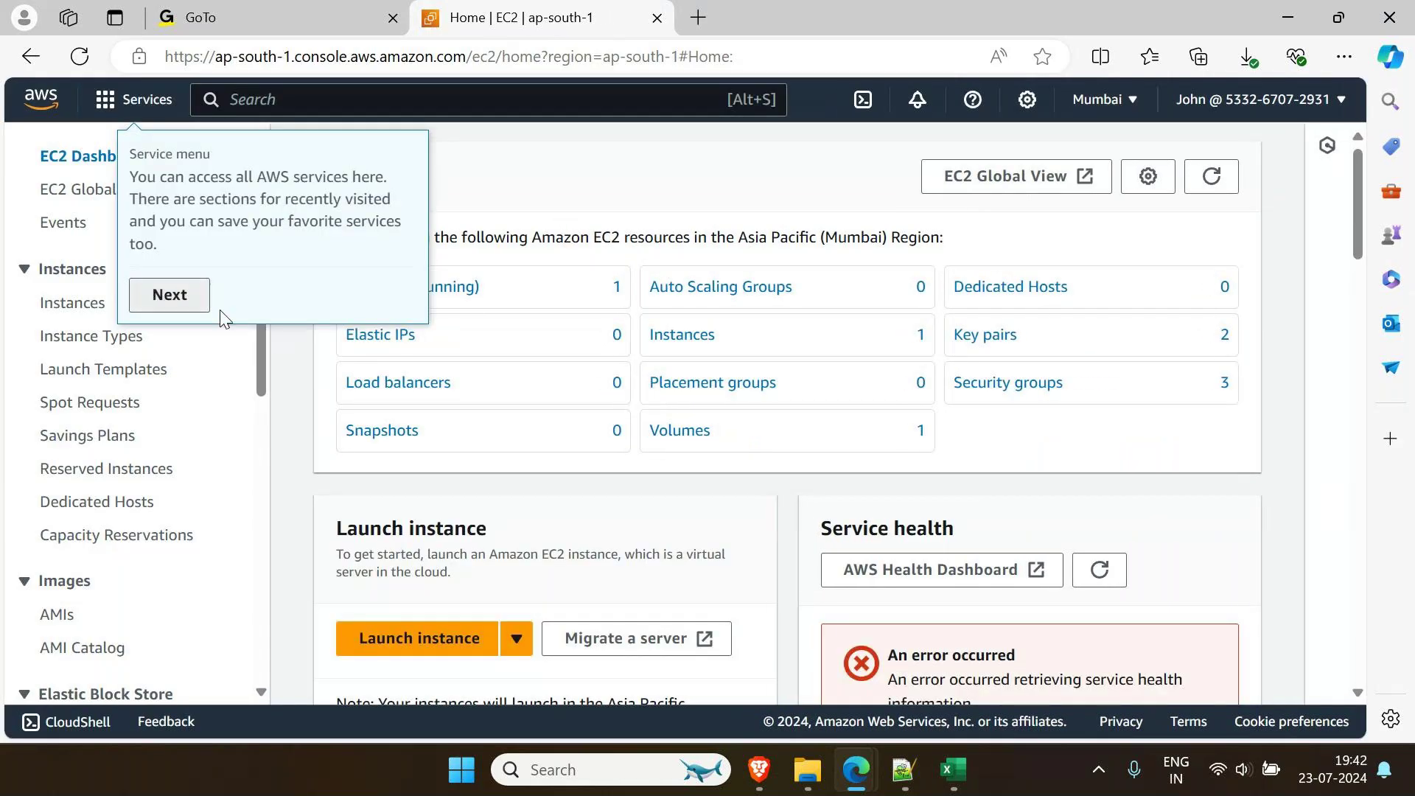
Dismiss the console's introductory tips and open the running instances list as the IAM user
click(193, 298)
click(266, 266)
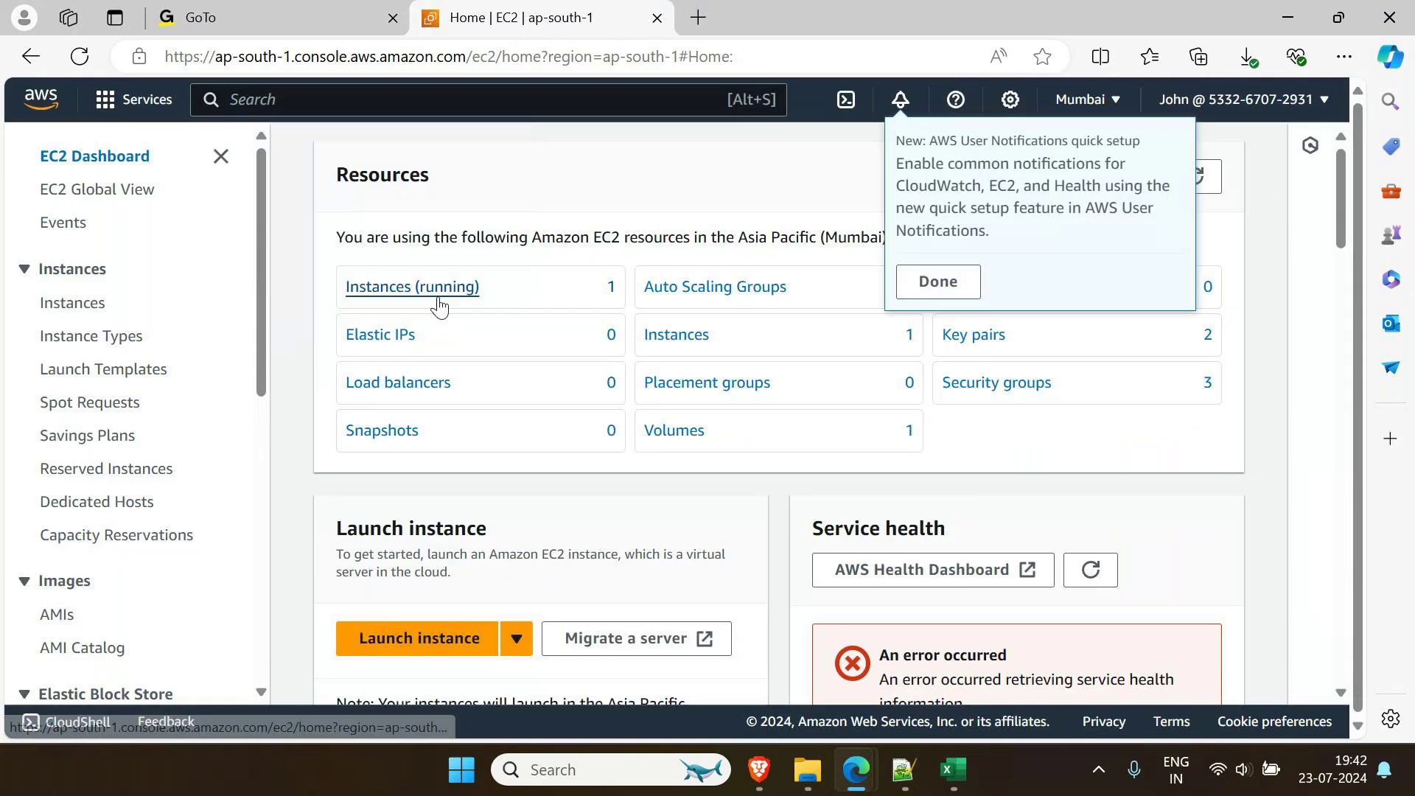
click(942, 293)
click(472, 288)
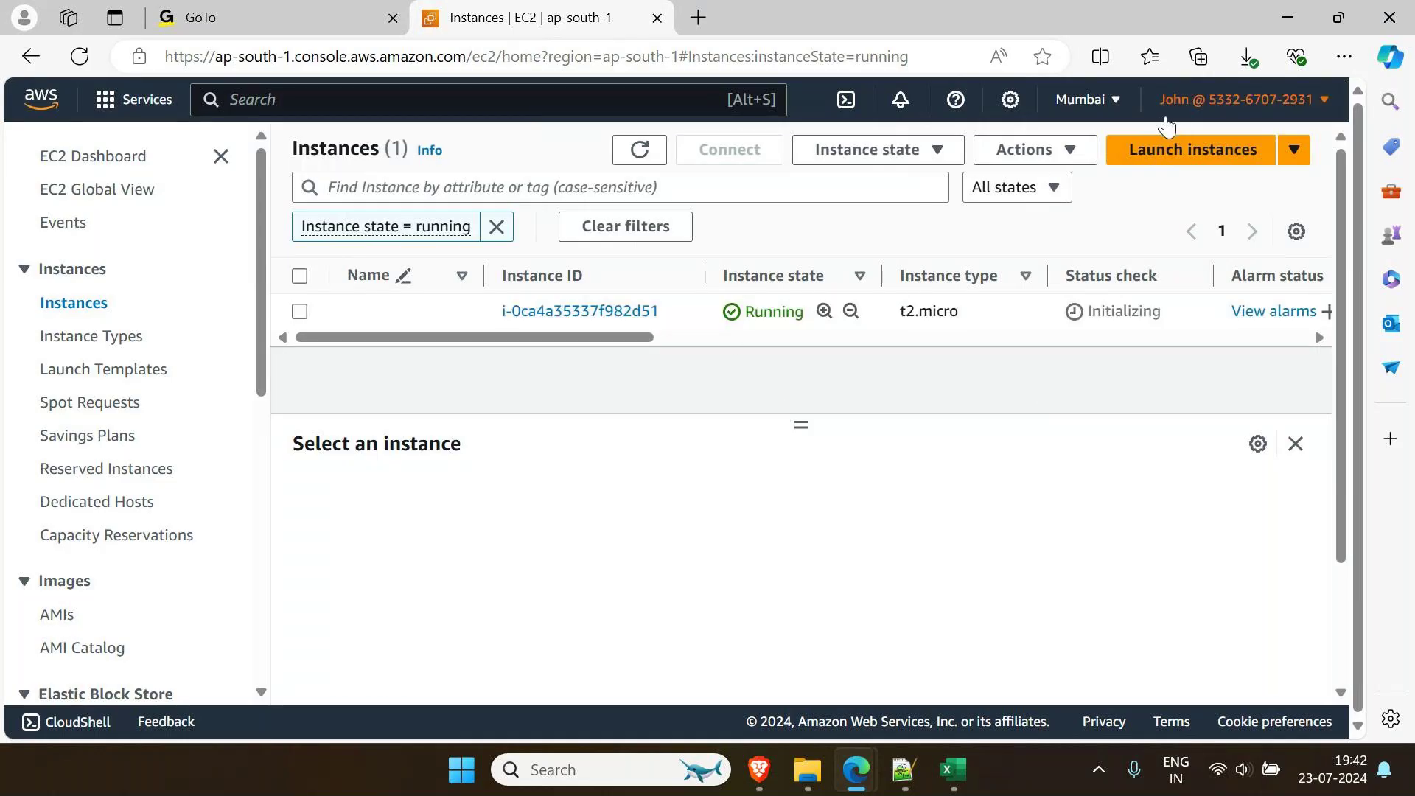
Search the IAM user's console for s3, open the S3 service and look through its home page
click(560, 100)
text(s3)
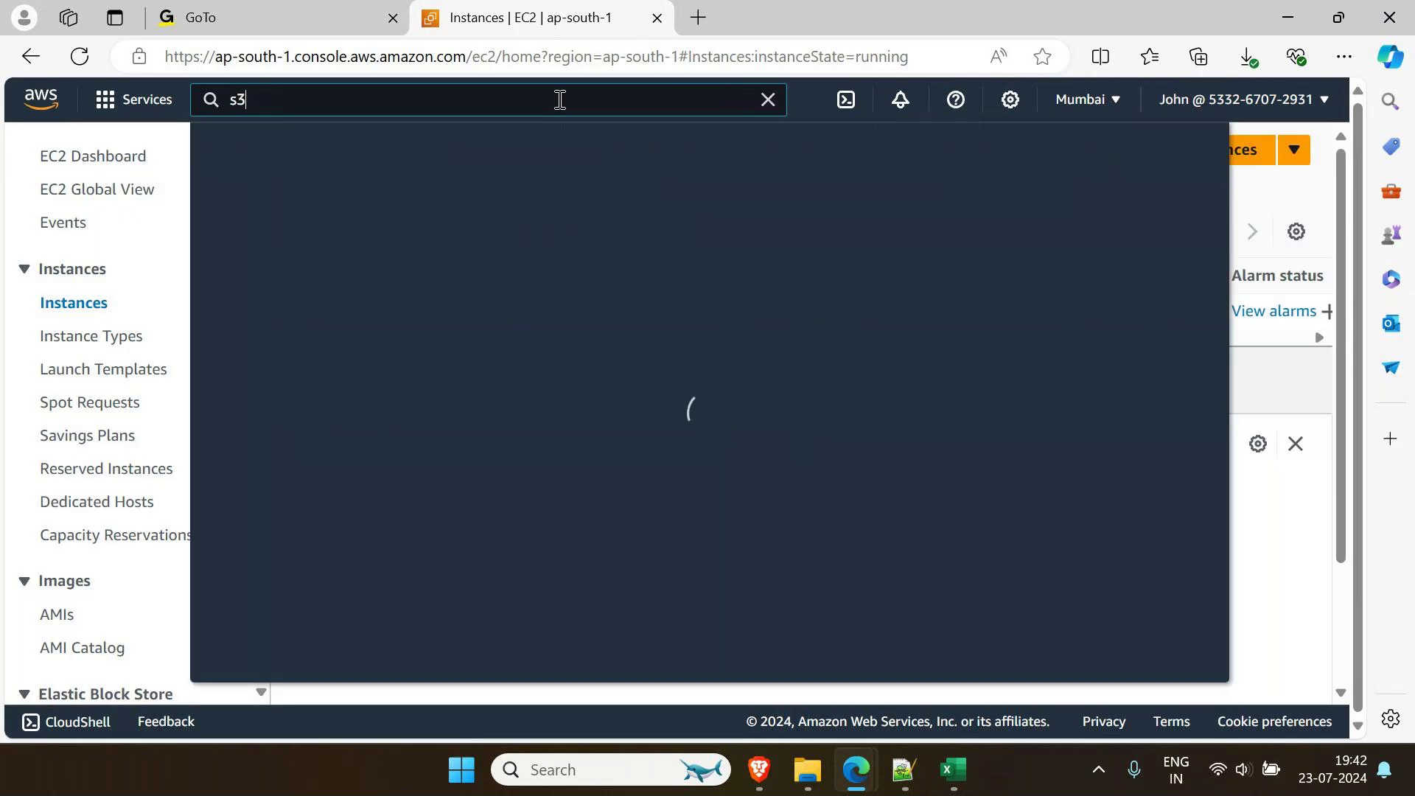
click(567, 303)
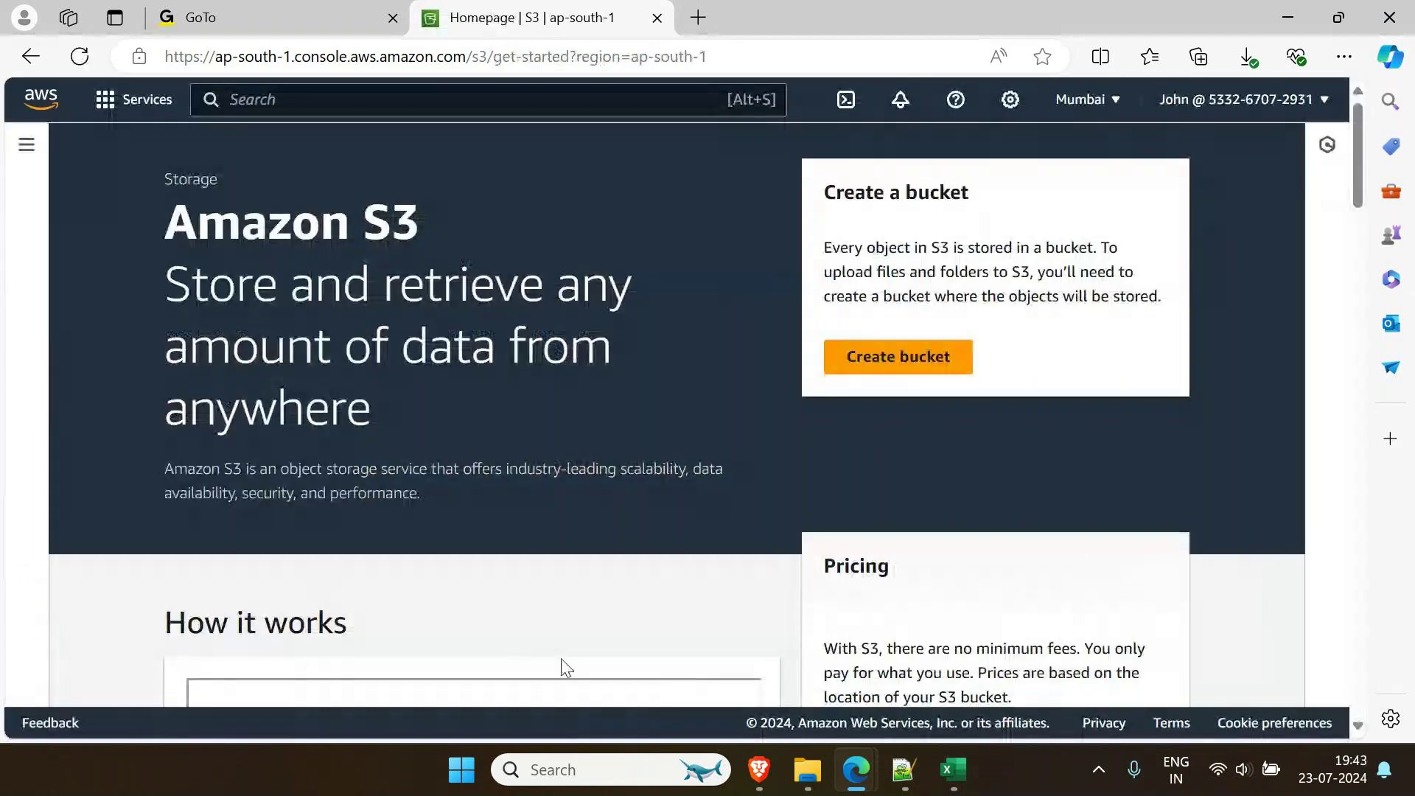
scroll(774, 442, down, 7)
scroll(817, 484, up, 6)
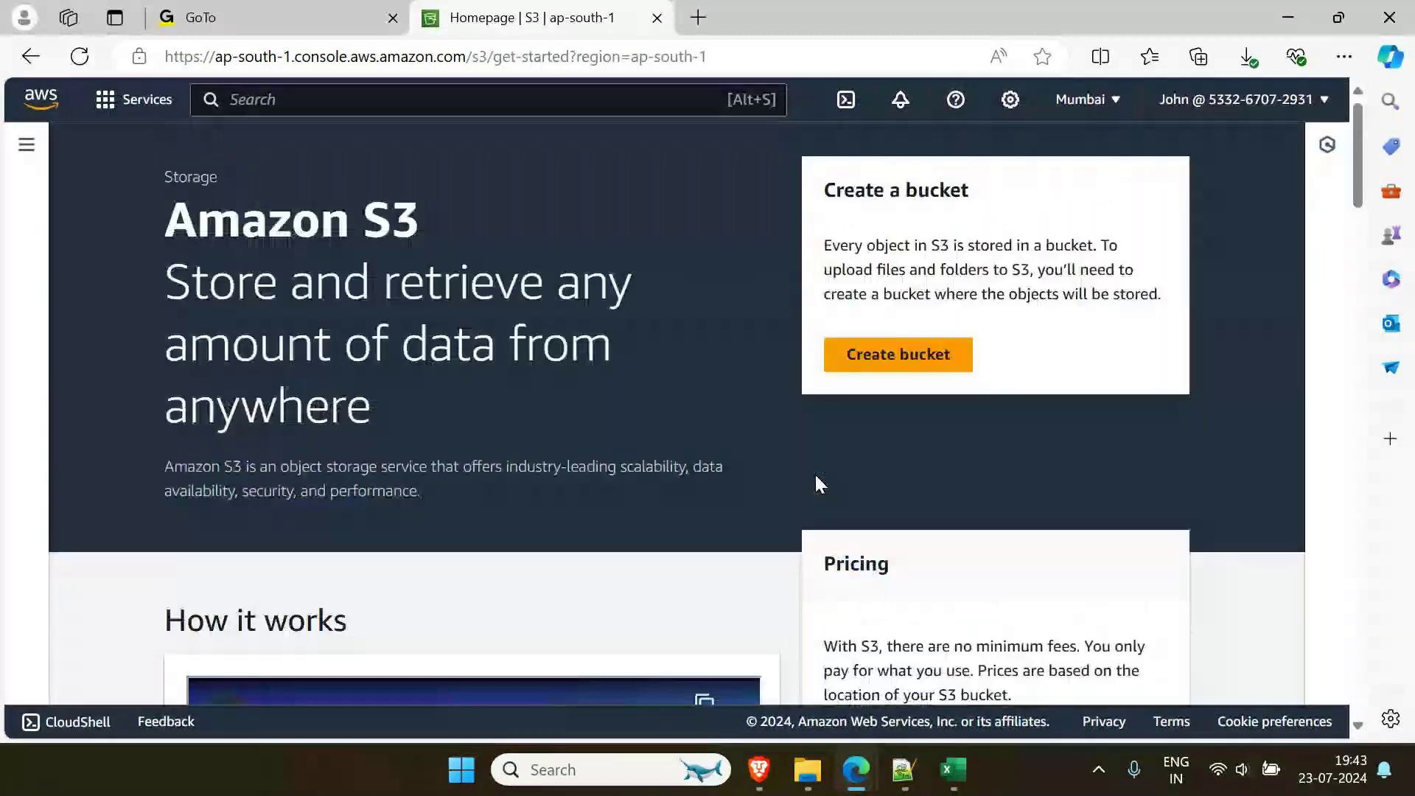
Open the S3 bucket creation form and review its settings for ownership, public access, versioning, tags and encryption
click(896, 372)
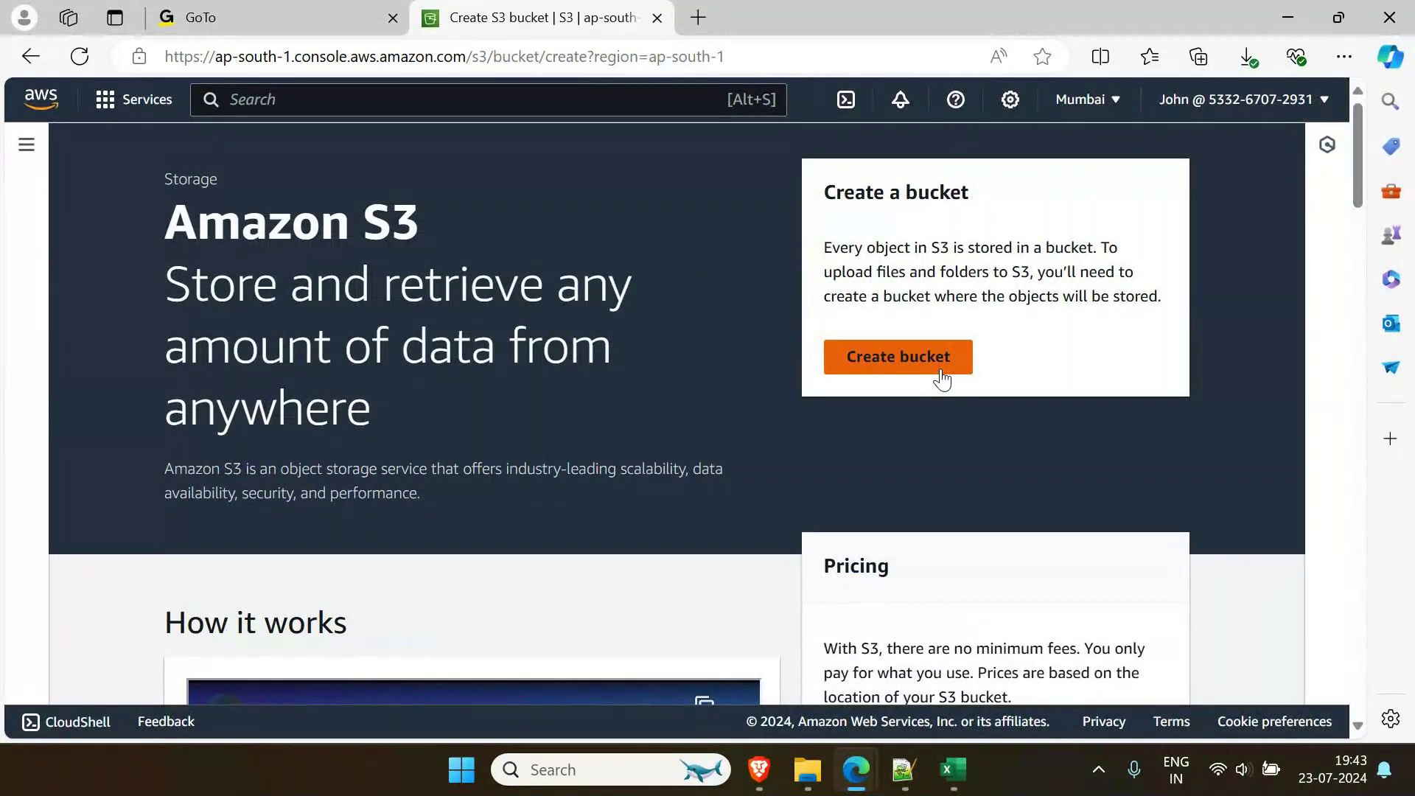
scroll(946, 379, down, 14)
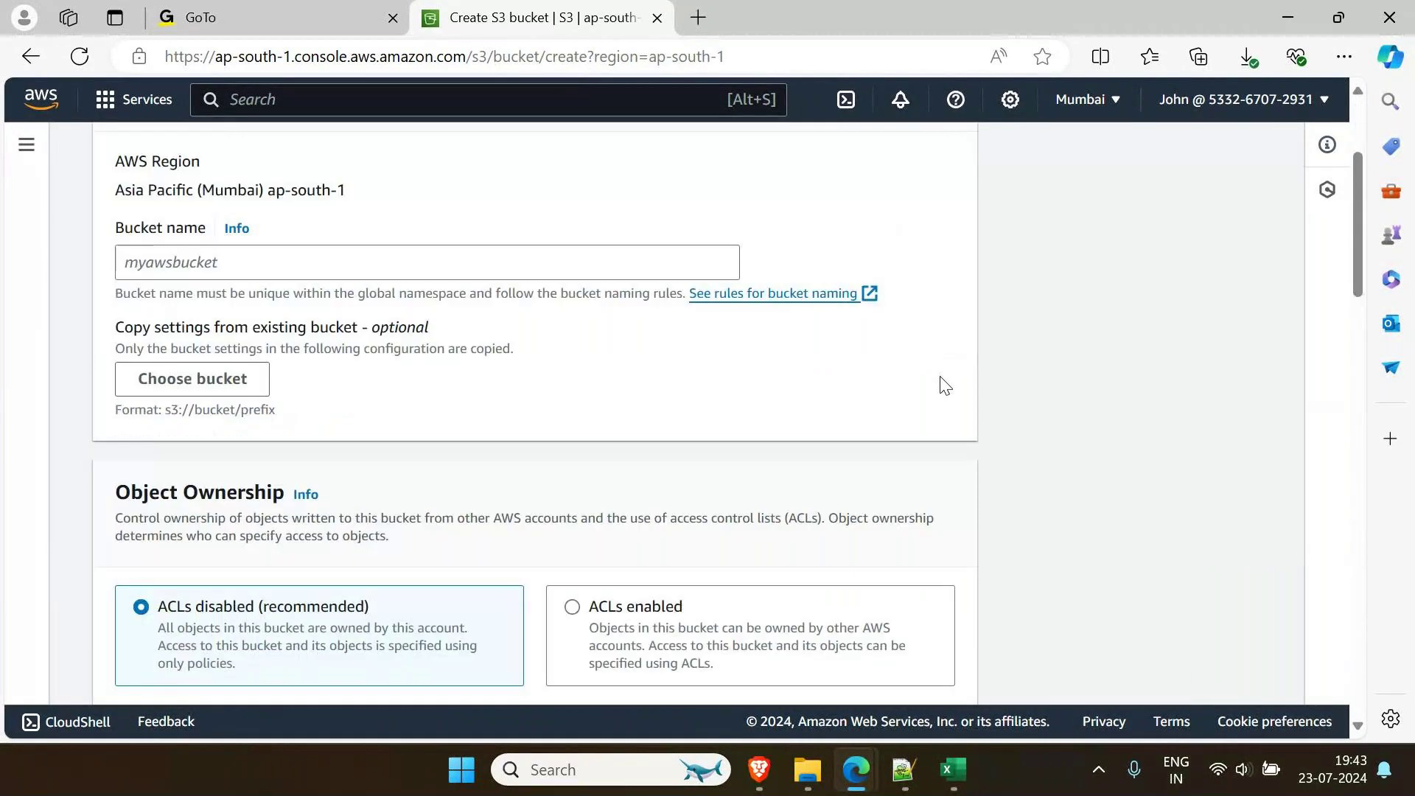
scroll(946, 397, down, 12)
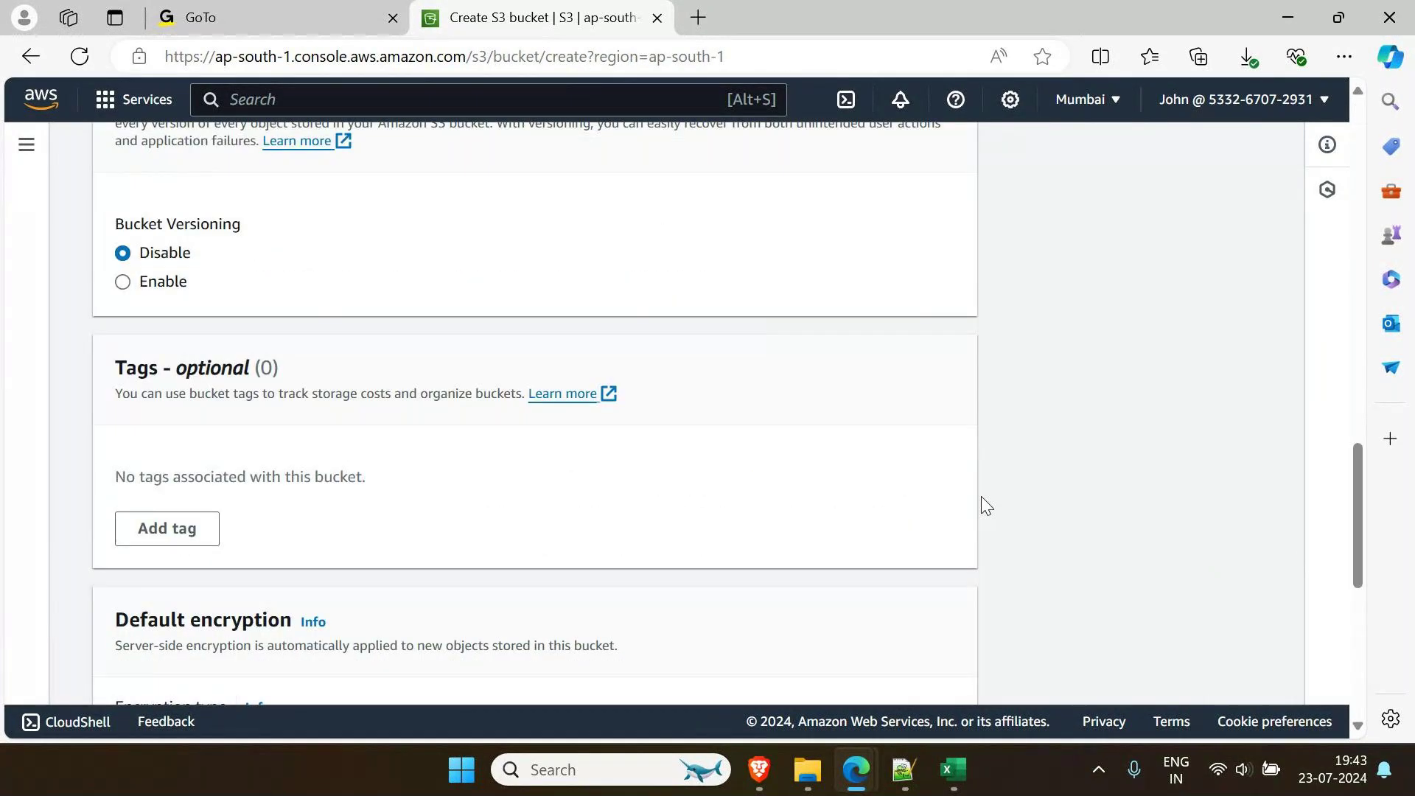
scroll(989, 518, up, 8)
scroll(991, 519, up, 4)
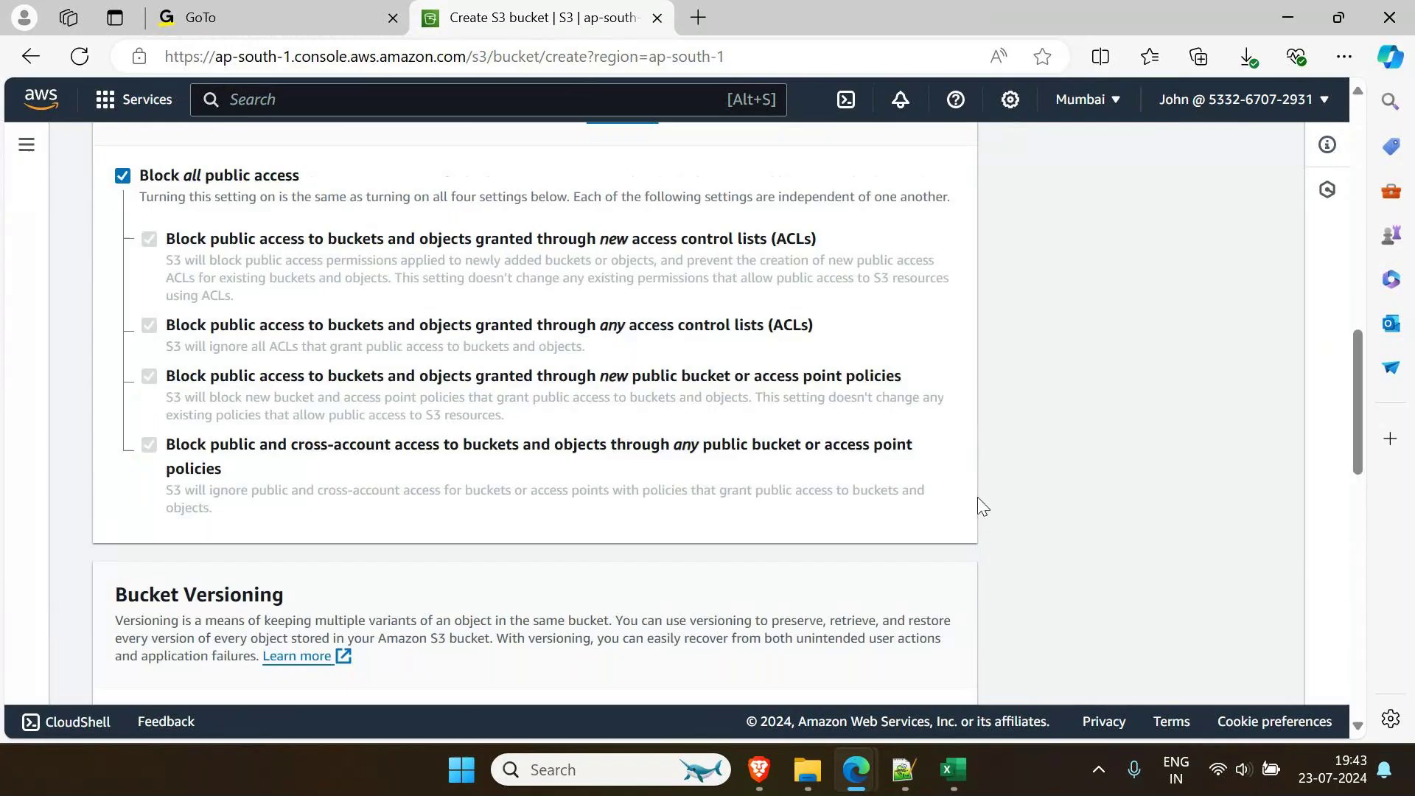
Leave the bucket creation form and open the S3 Buckets list to check the IAM user's access
scroll(983, 507, up, 2)
click(26, 144)
click(68, 225)
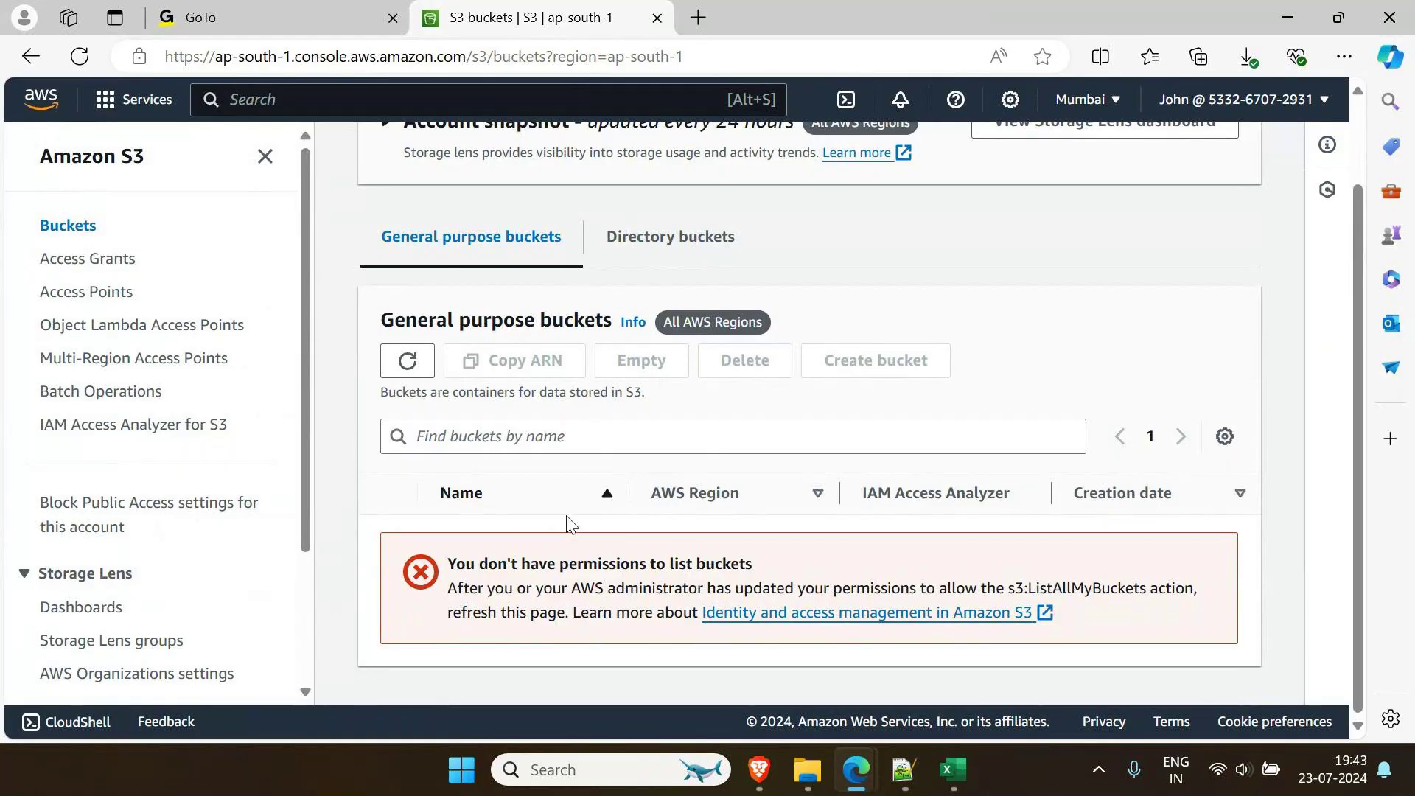
Search the console for backup, open AWS Backup and view its Backup vaults page to check the IAM user's access
click(544, 94)
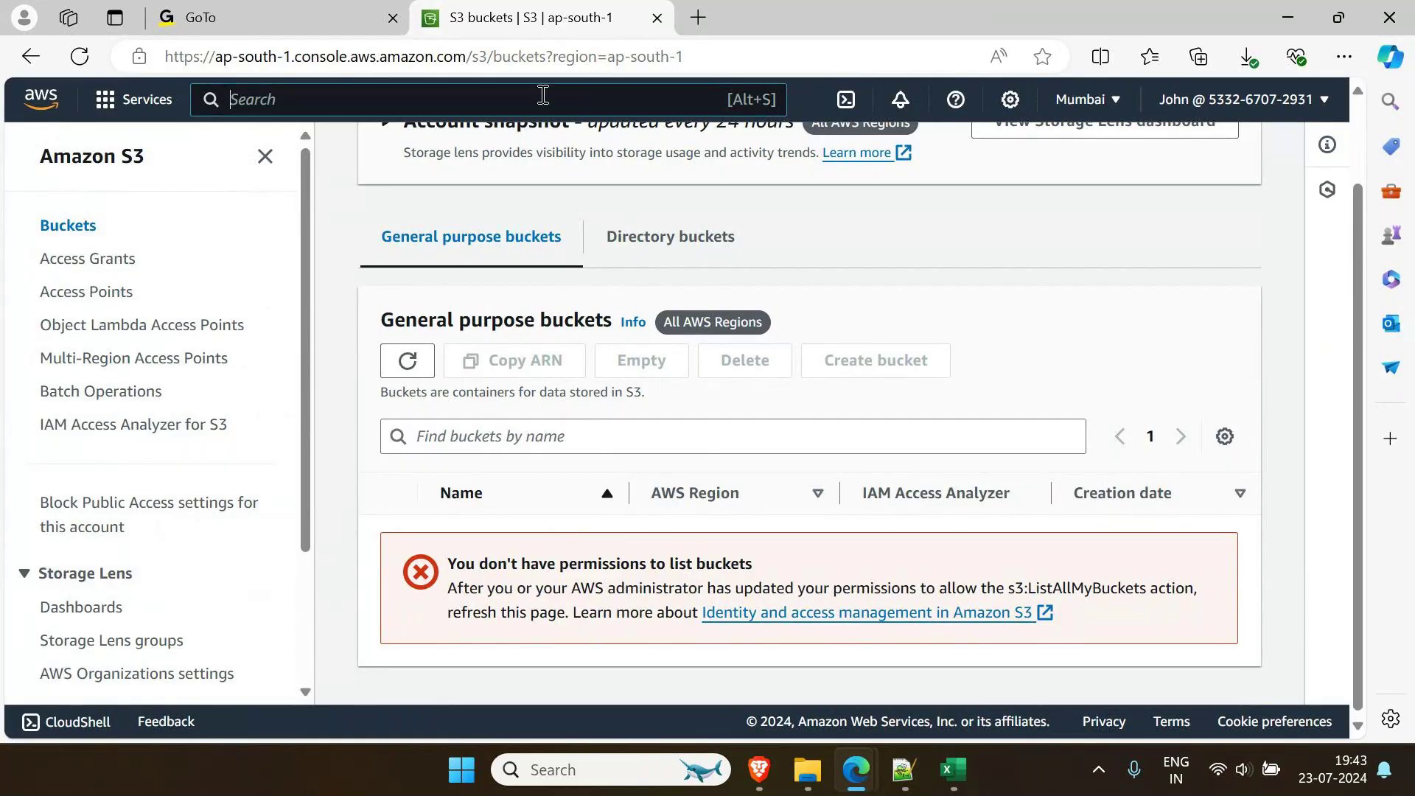
text(backup)
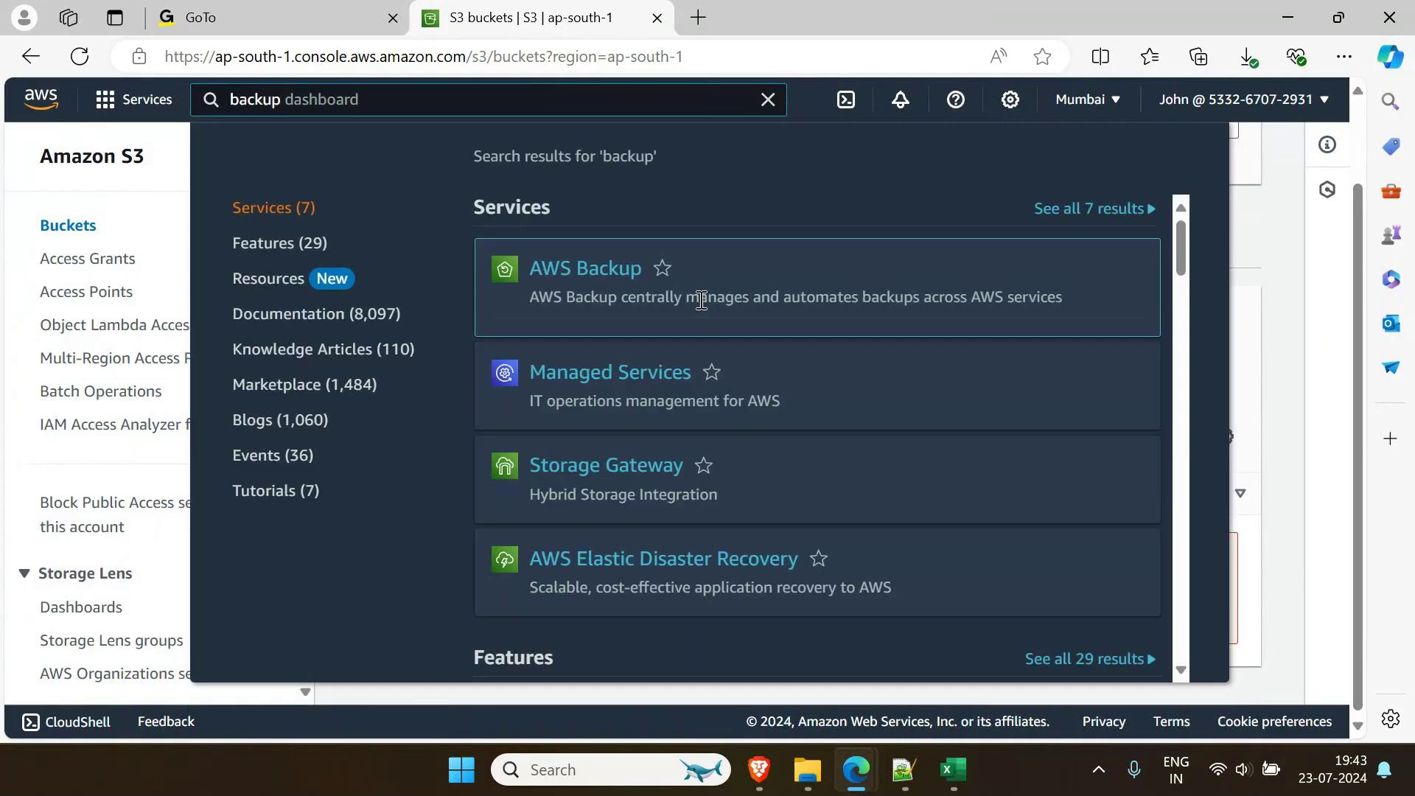
click(591, 270)
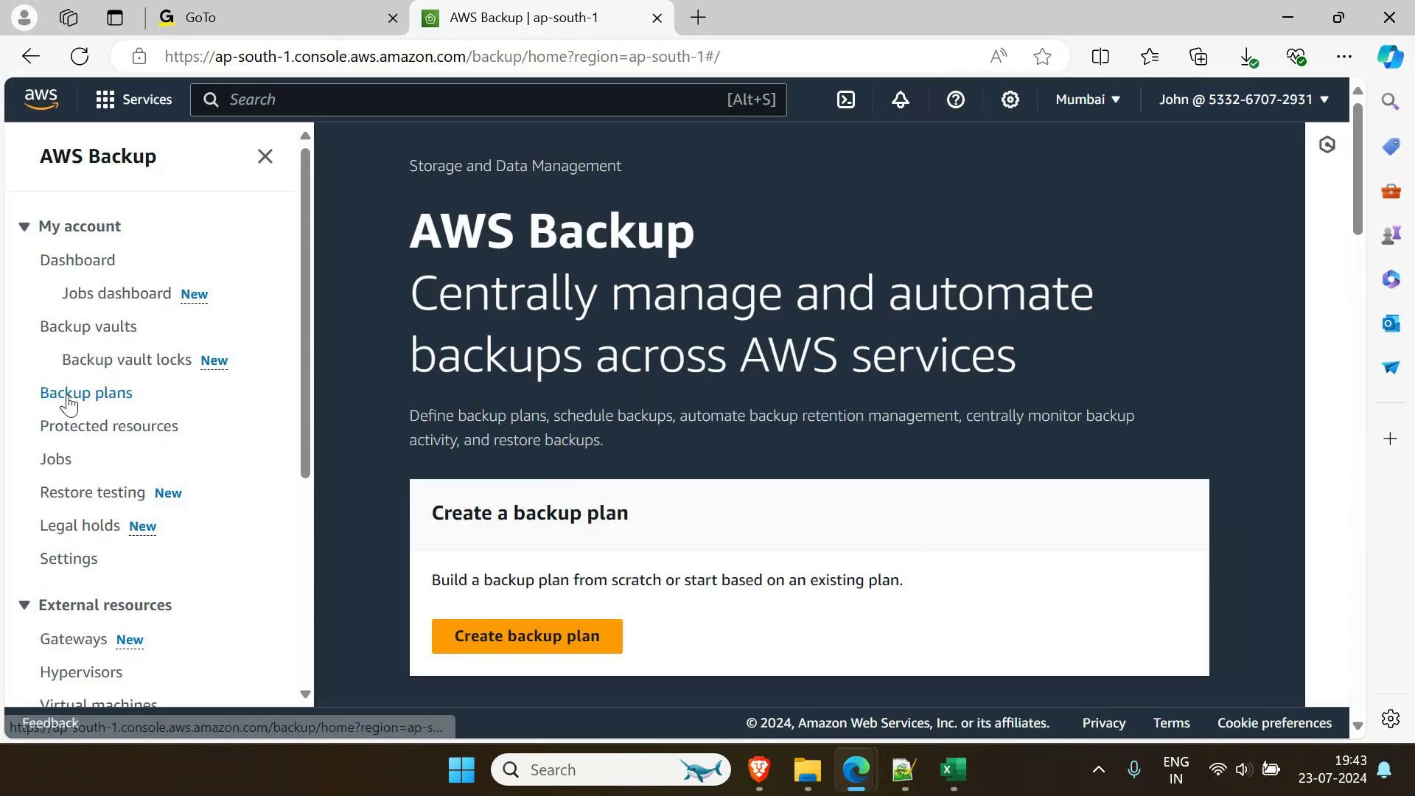
click(81, 329)
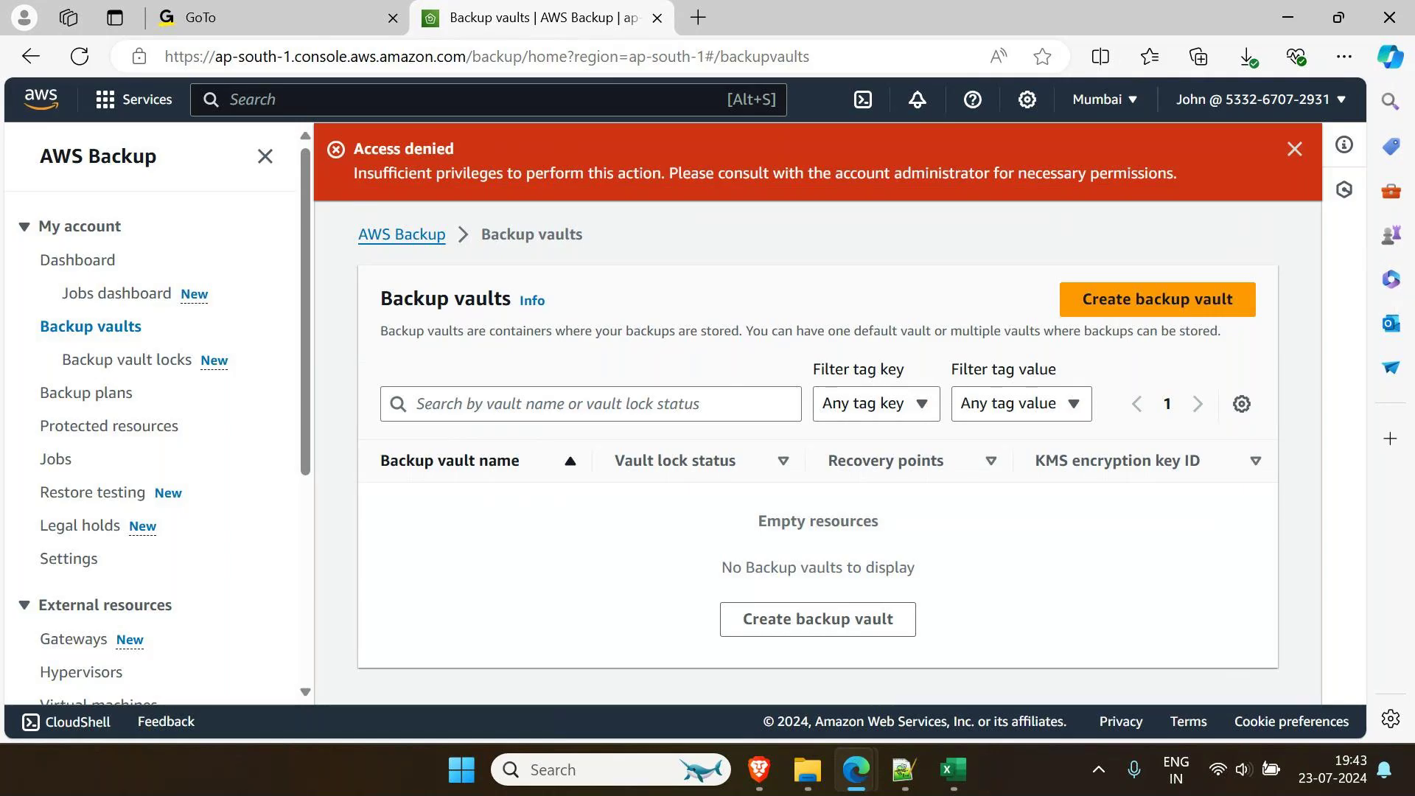
Search the IAM user's console for ec2, open the running instances list and collapse the side navigation
mouse_move(826, 763)
click(464, 97)
text(ec2)
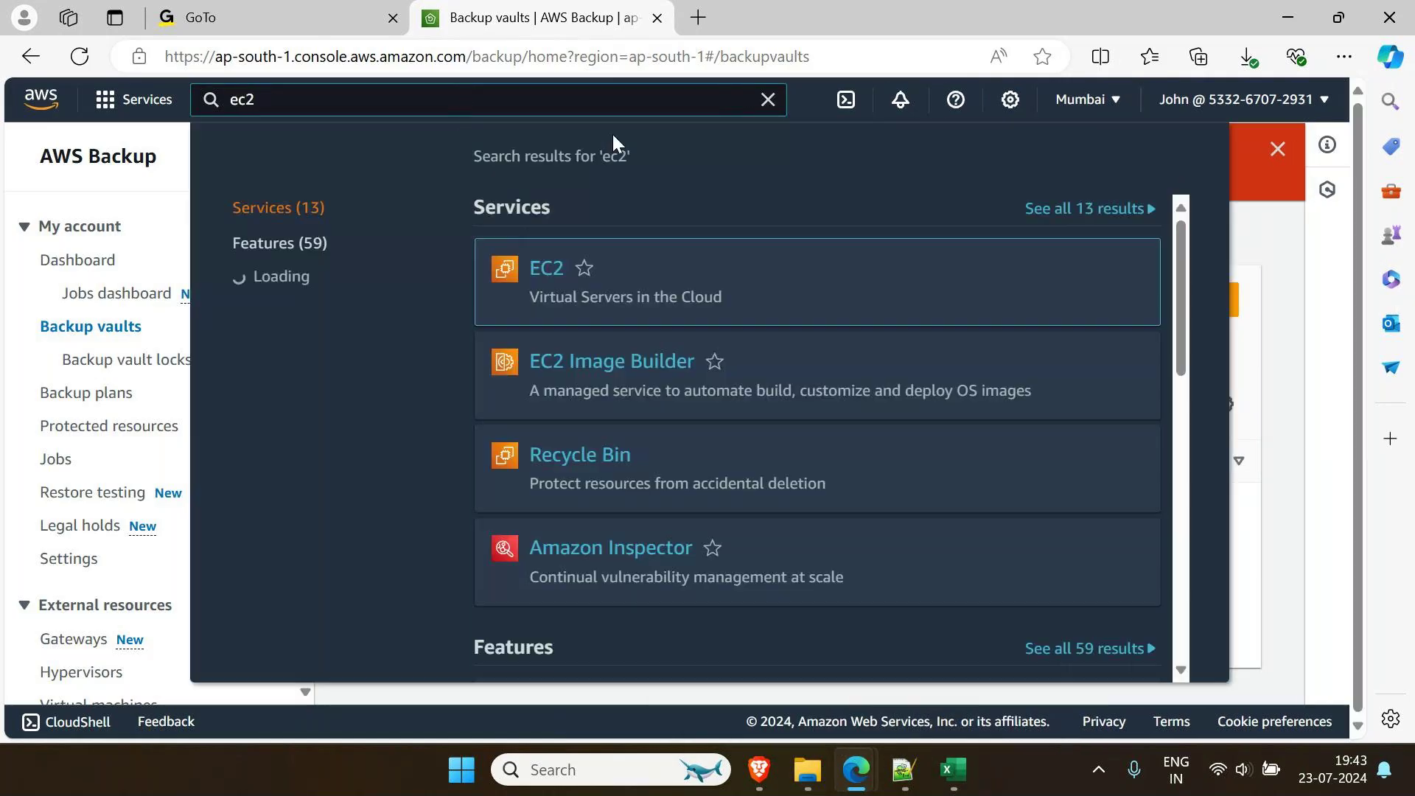
click(545, 269)
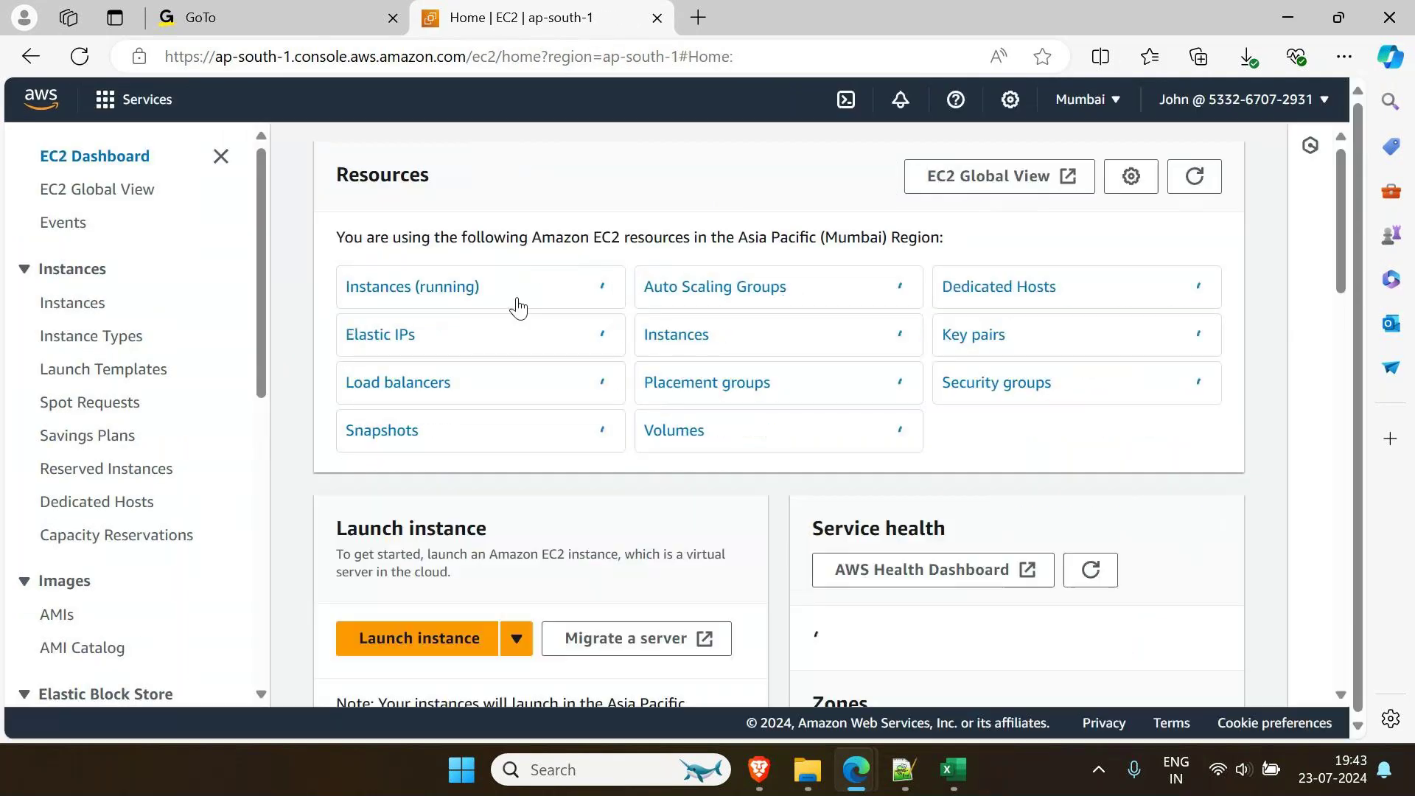
click(417, 289)
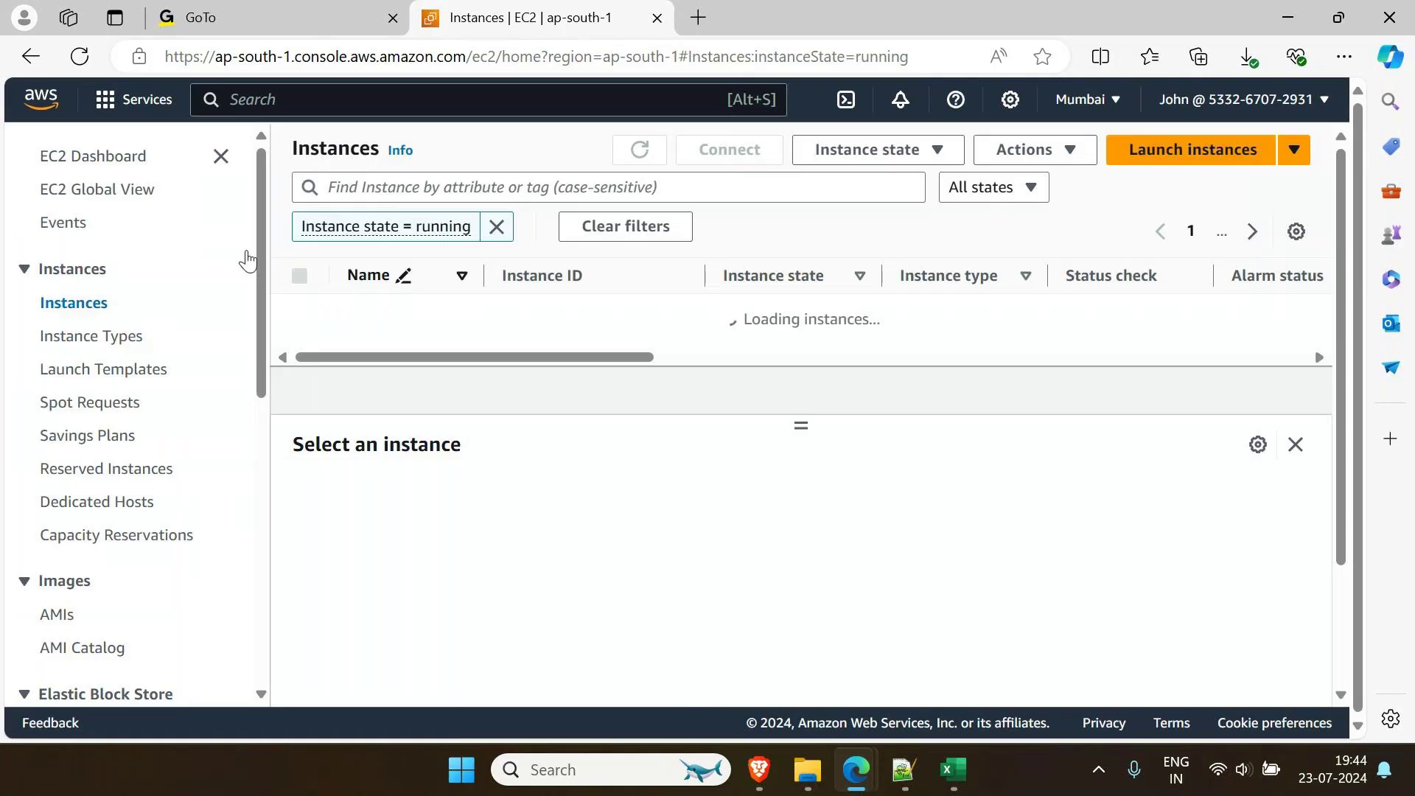
click(222, 155)
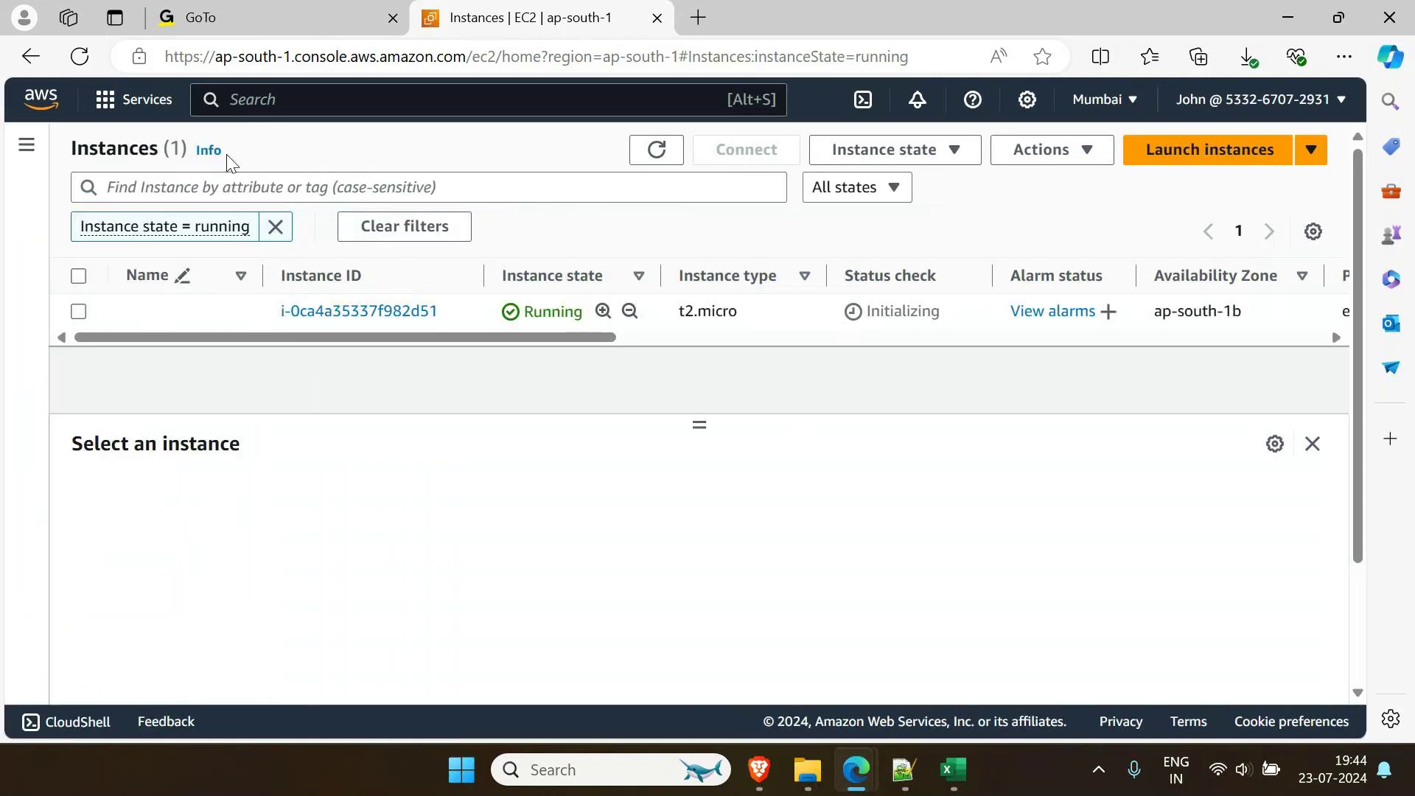
Try to terminate the running t2.micro instance as the IAM user, then highlight and dismiss the authorization message
click(78, 312)
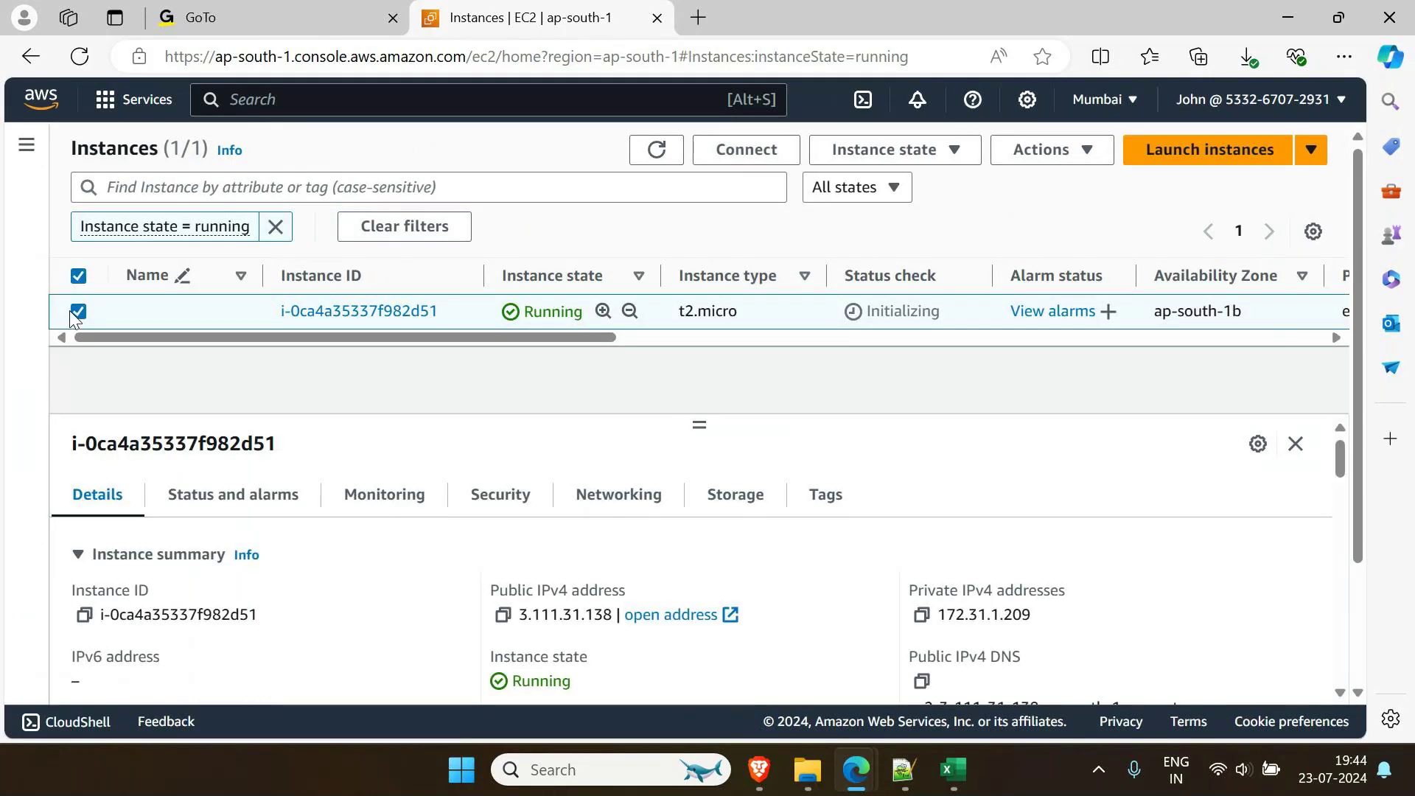
click(884, 149)
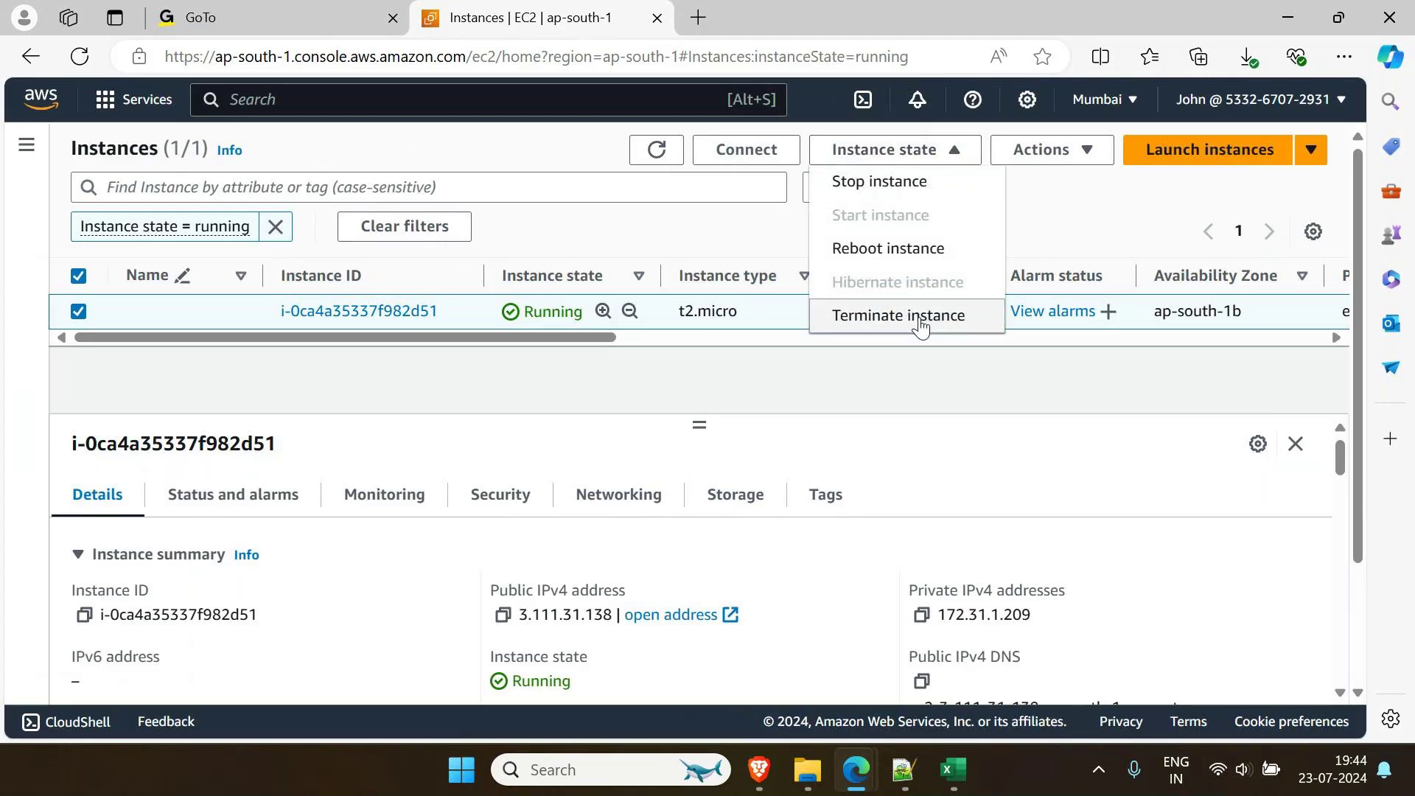
click(916, 317)
click(1052, 594)
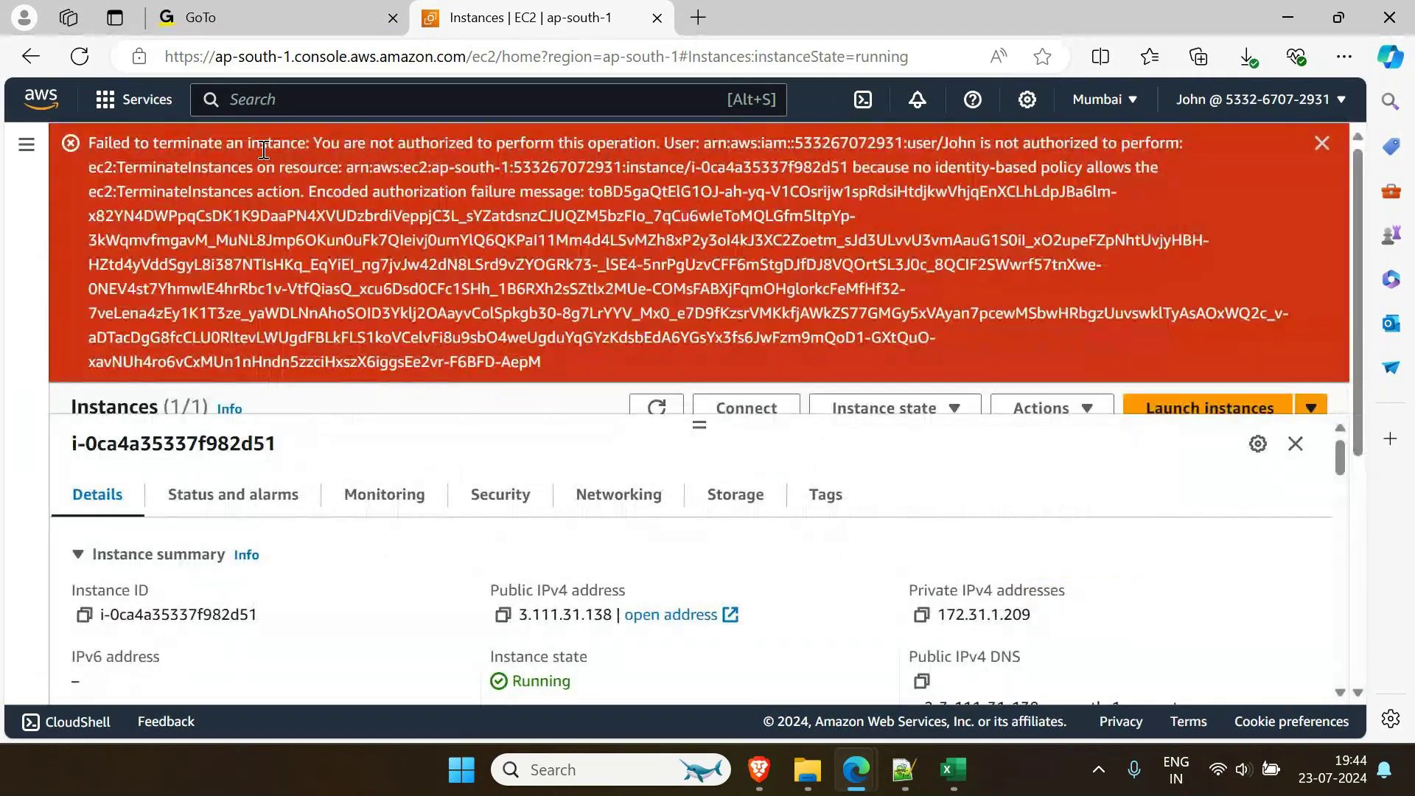
drag(96, 142, 352, 143)
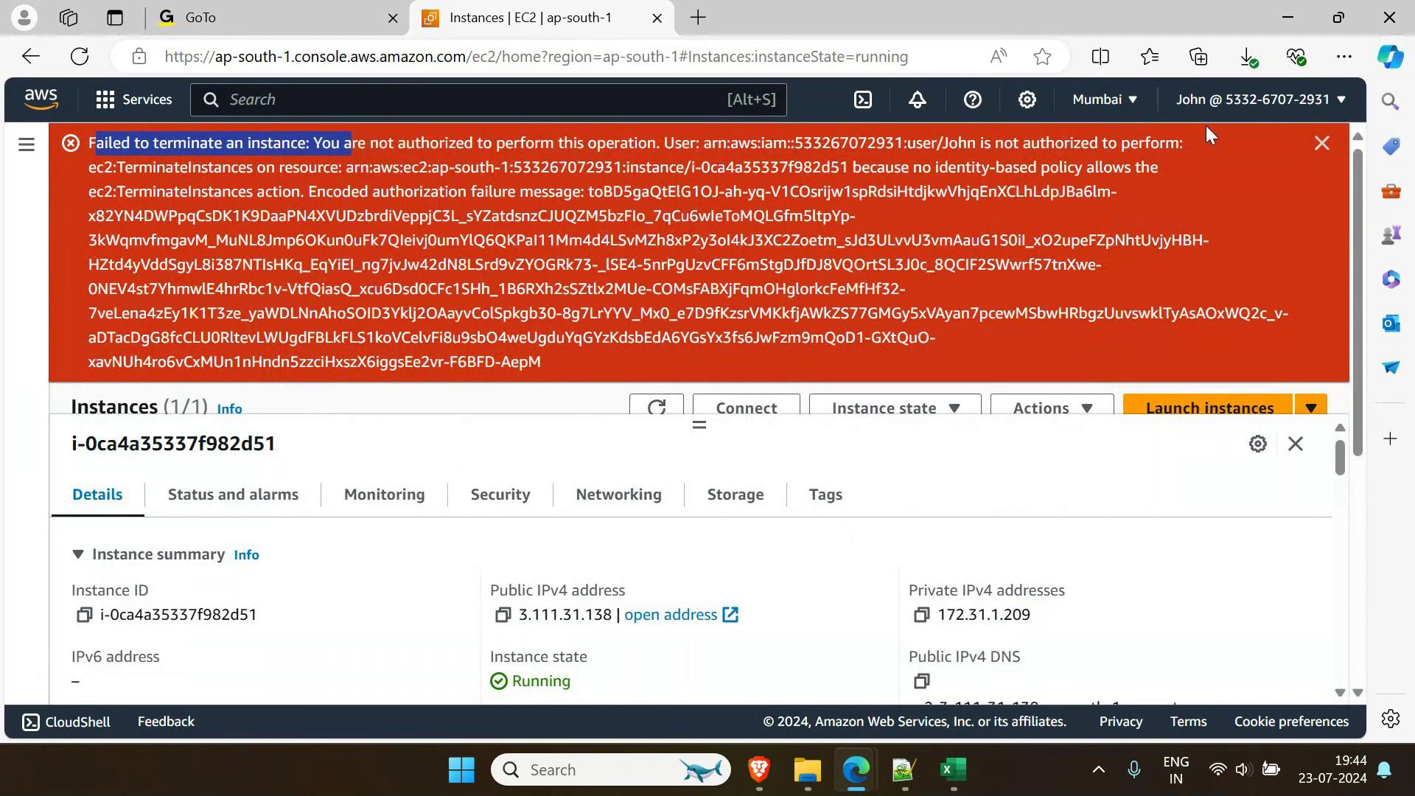
click(1321, 143)
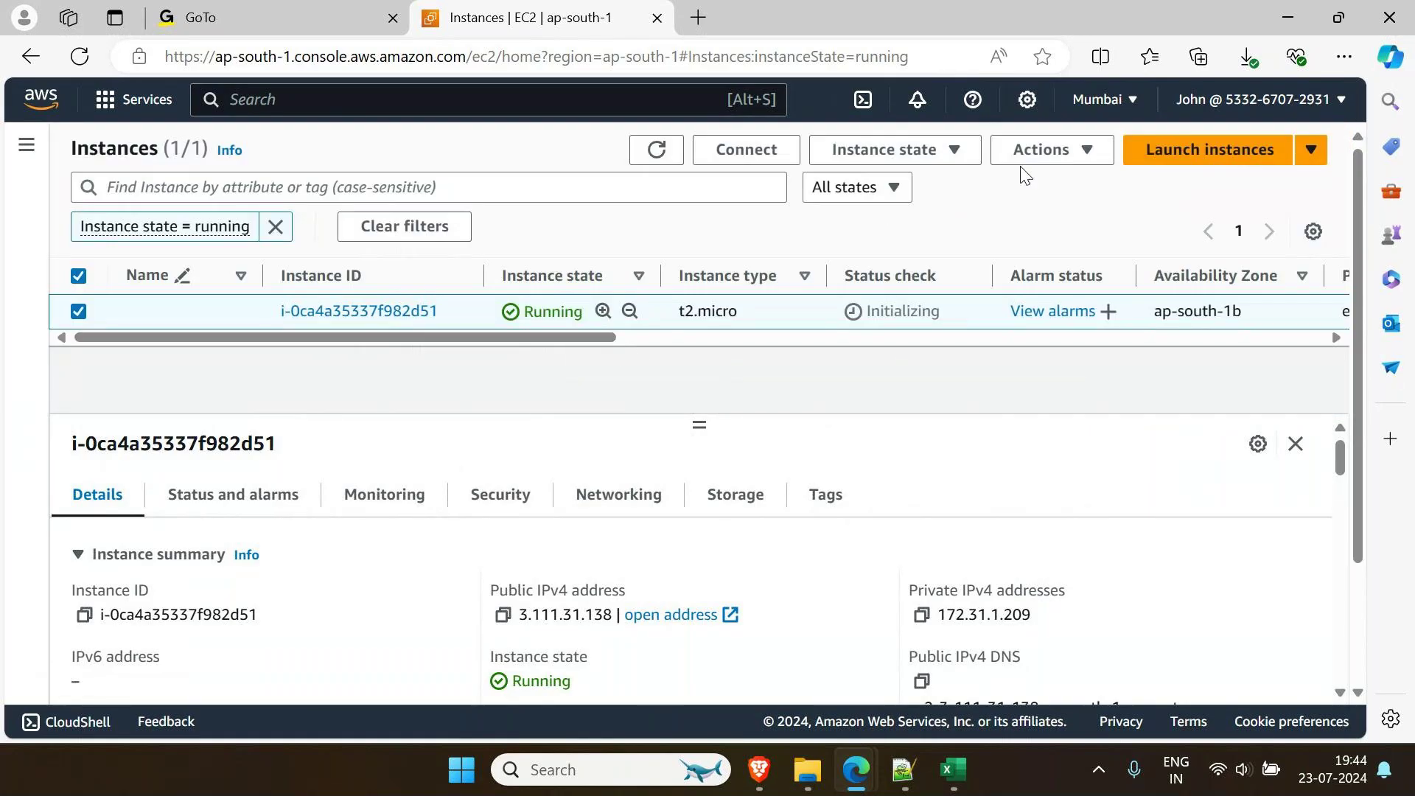
Try to launch a t2.micro Amazon Linux instance as the IAM user with a key pair option chosen, and return to the instances list
click(1141, 153)
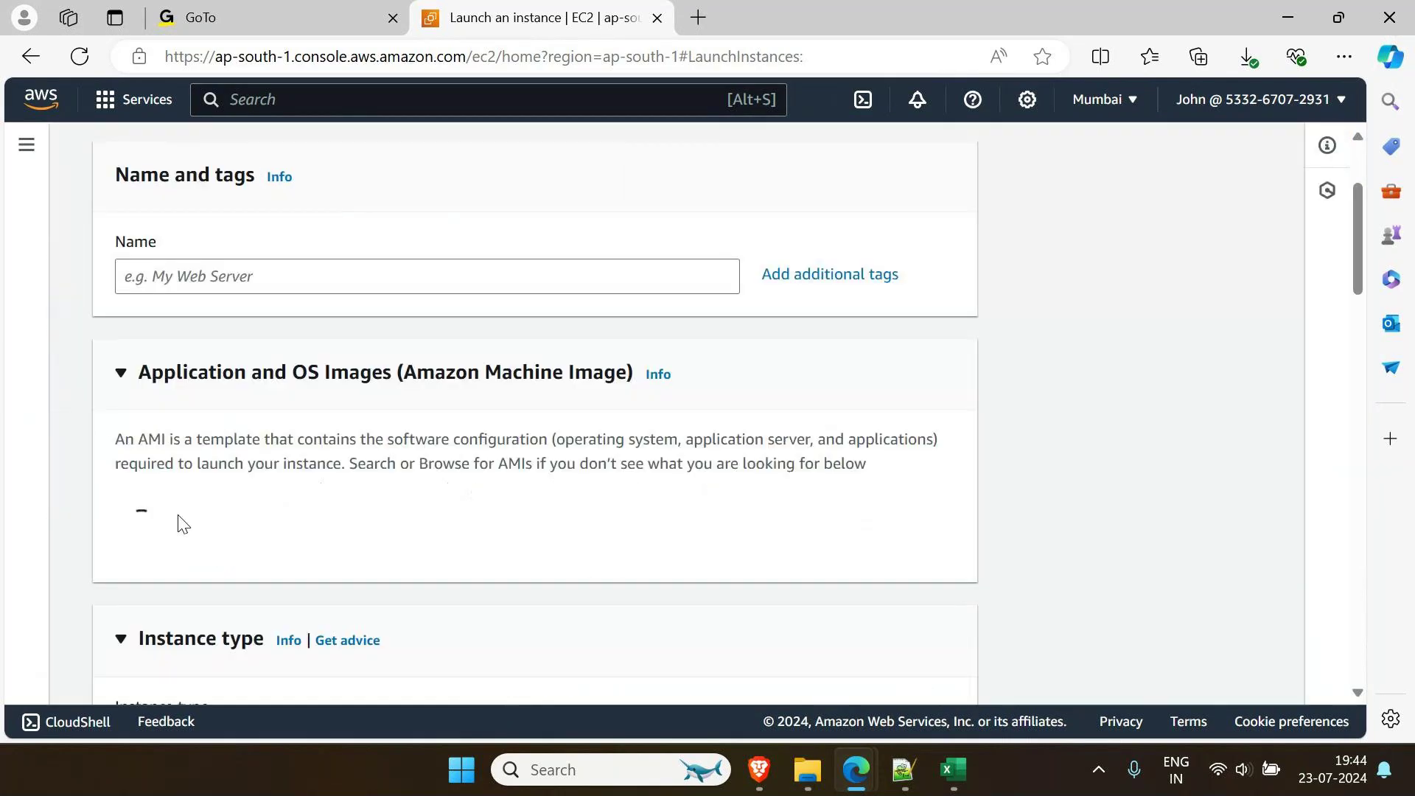
scroll(350, 521, down, 2)
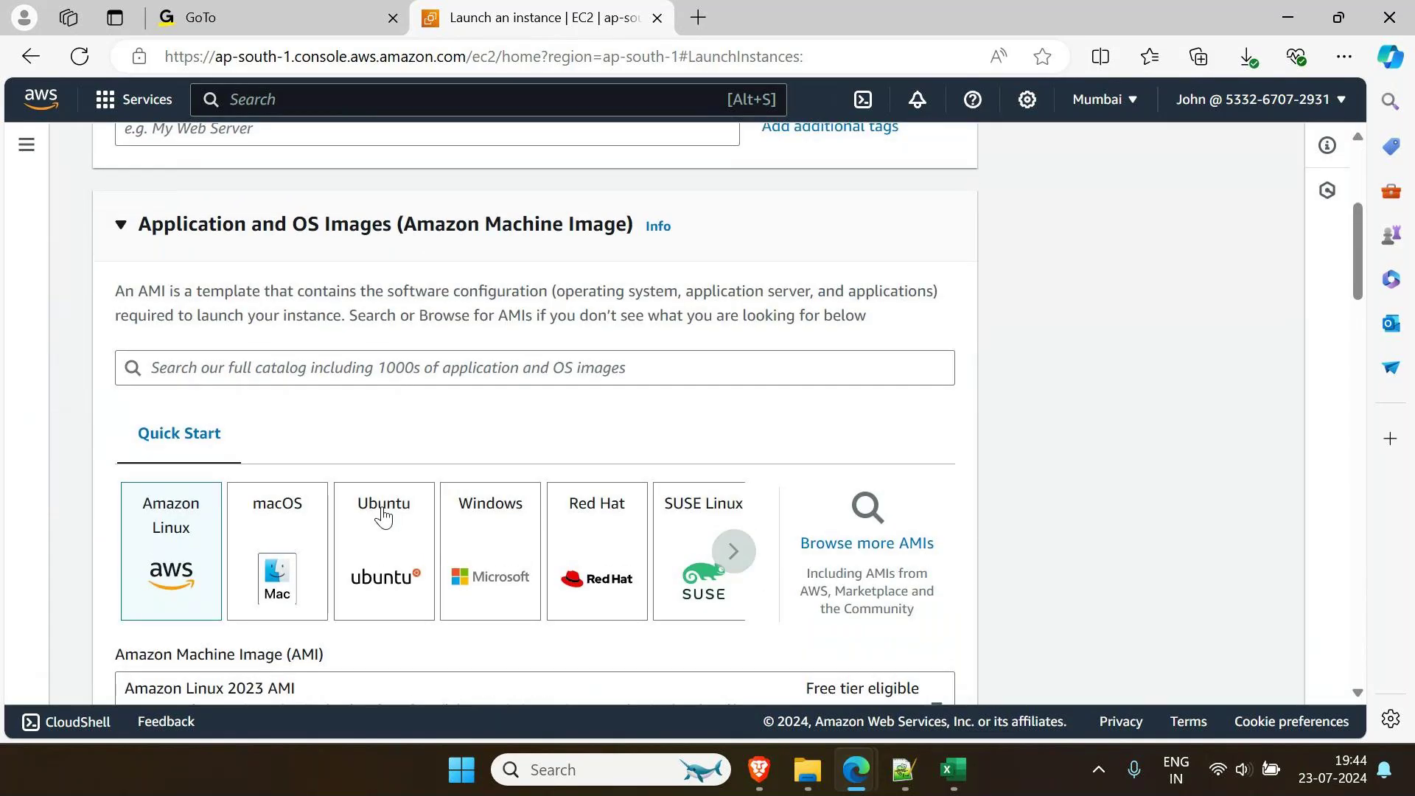
scroll(383, 516, down, 13)
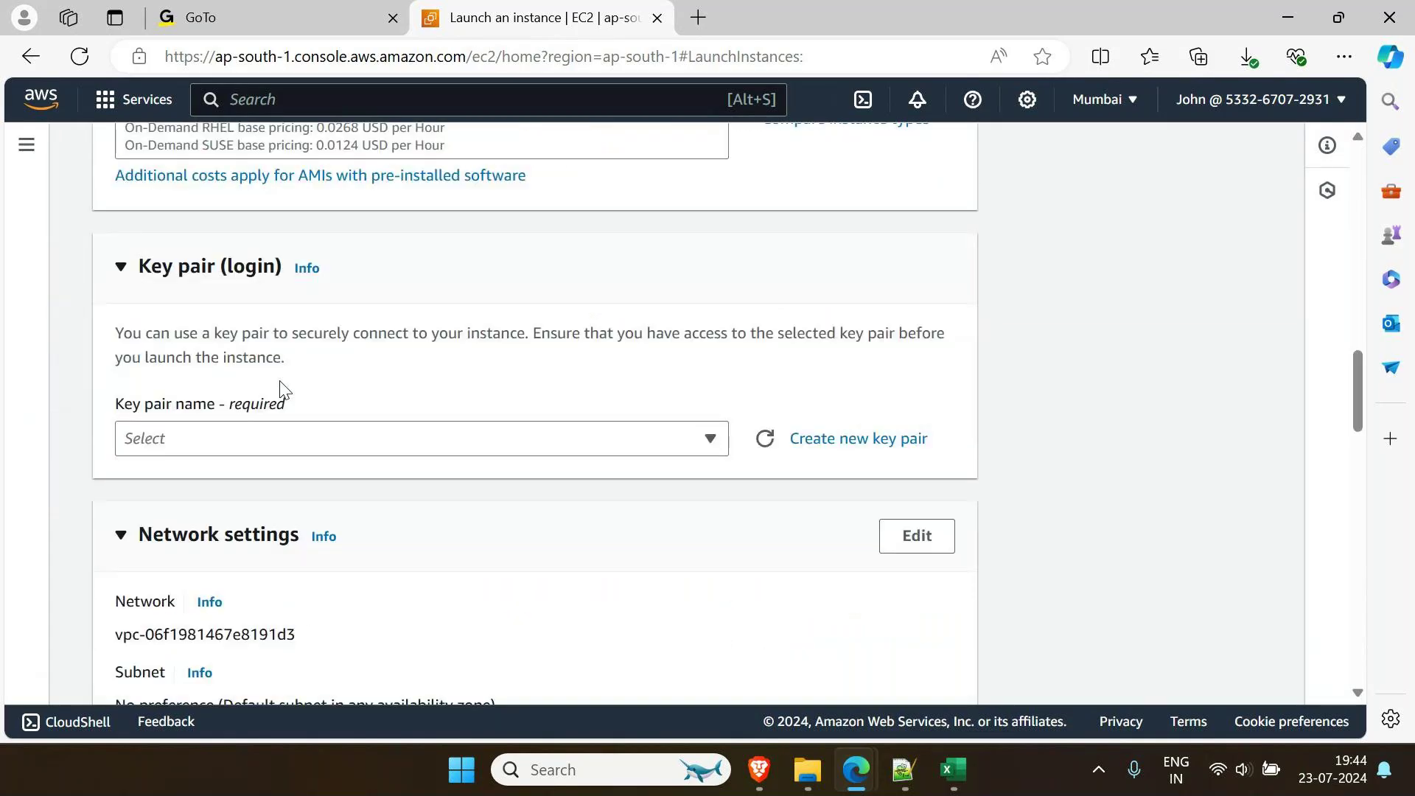
click(259, 438)
click(174, 590)
scroll(970, 521, down, 20)
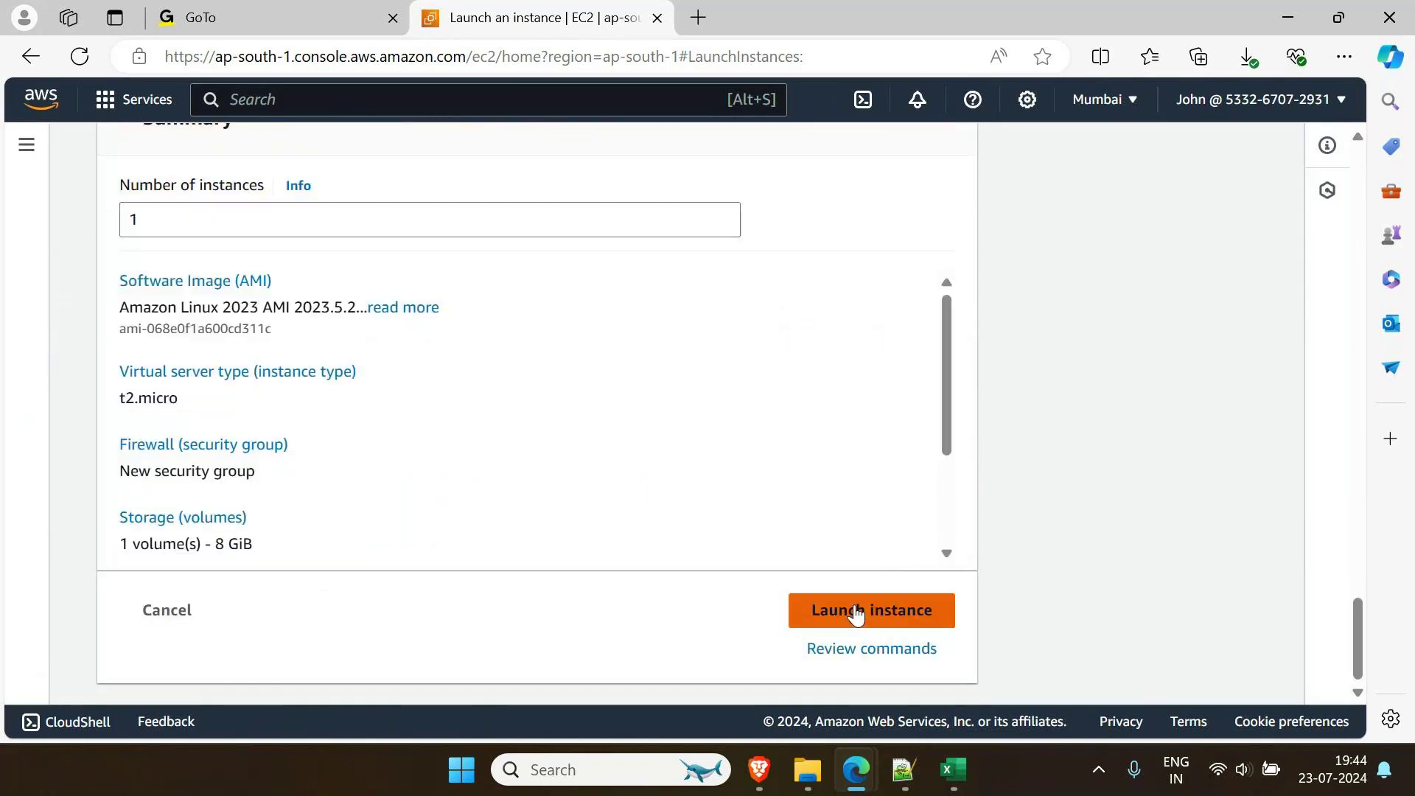
click(854, 608)
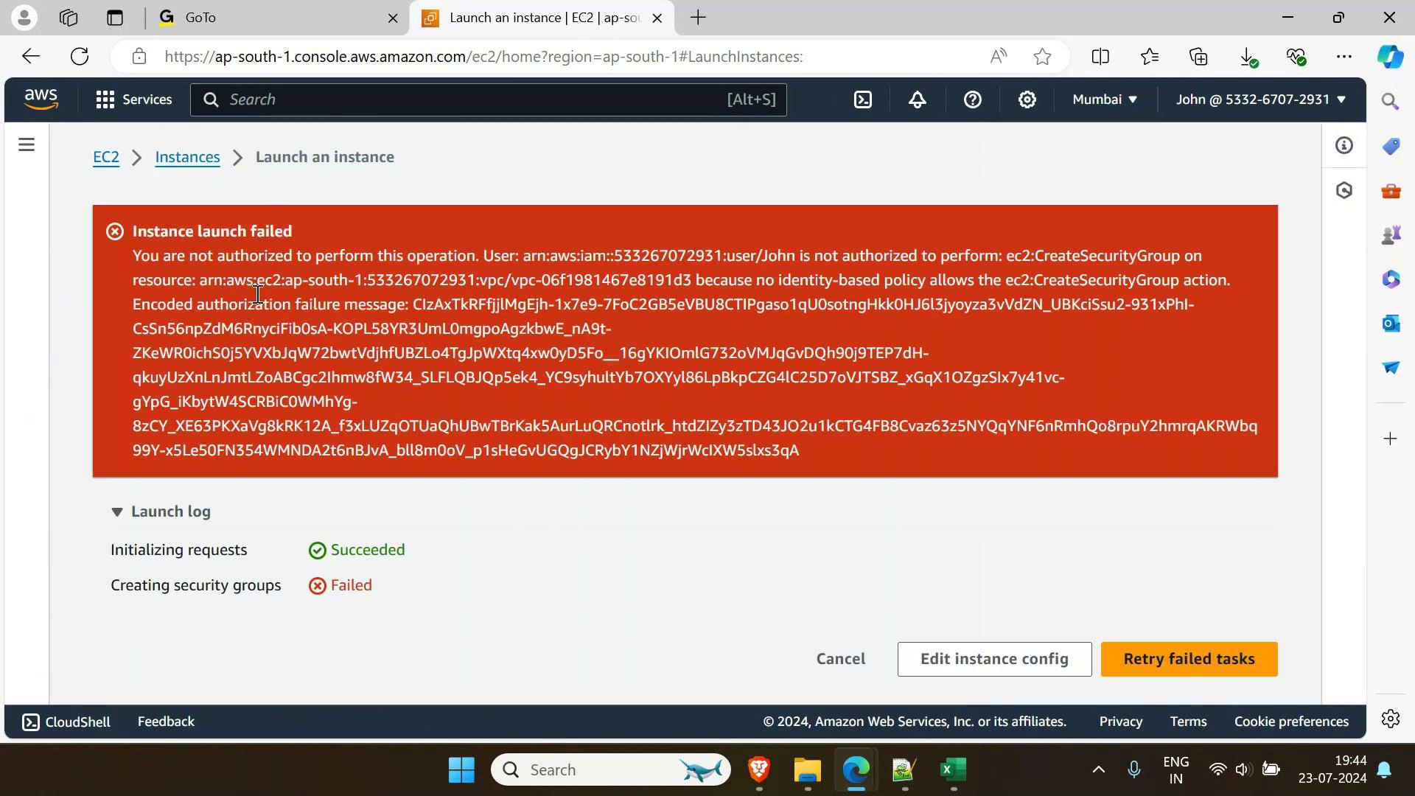
drag(133, 255, 537, 255)
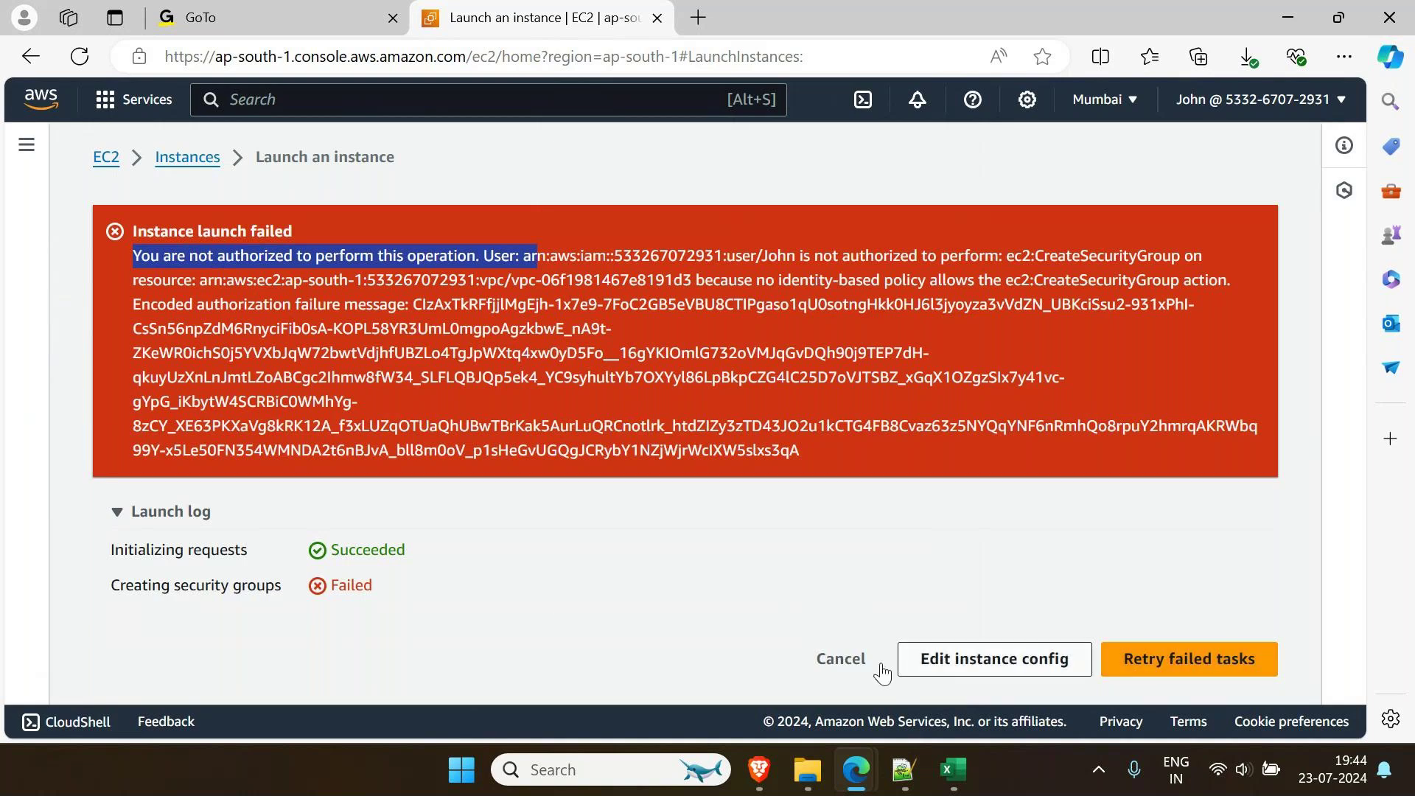
click(847, 659)
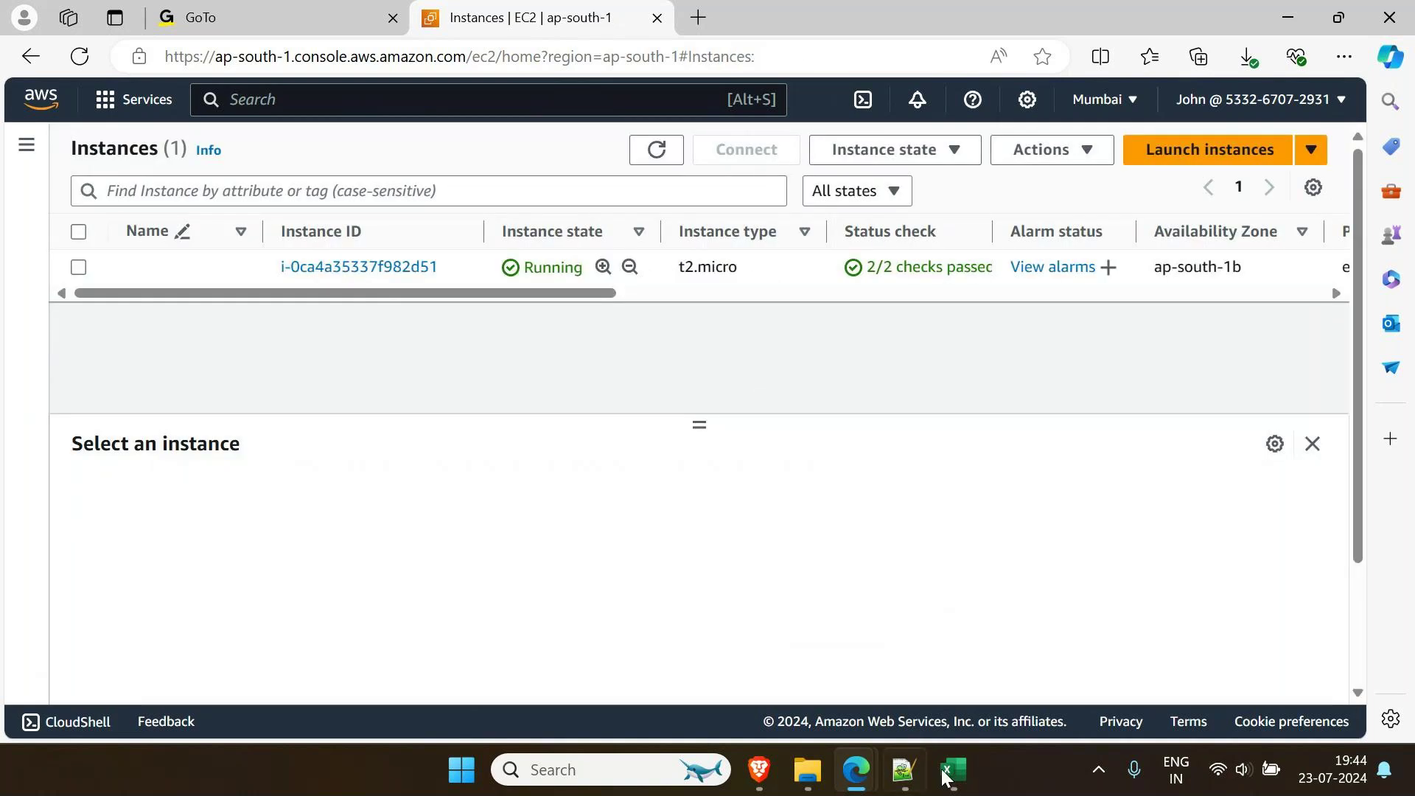
Switch to Notepad++ and add a line below the existing notes assigning "s3 read access" to a second user by name, then return to the browser
click(903, 769)
click(1004, 395)
key(Return)
key(Return)
key(Return)
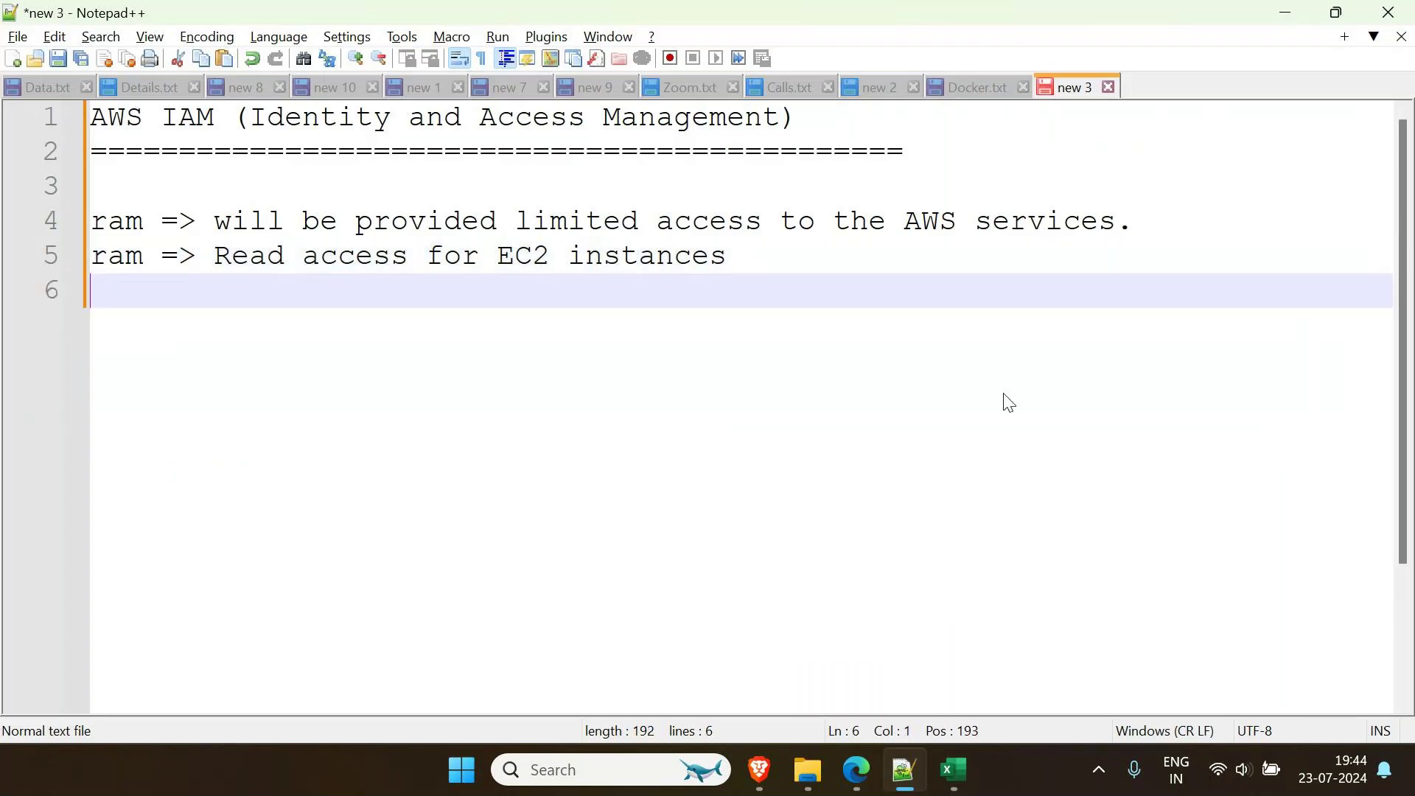
key(Up)
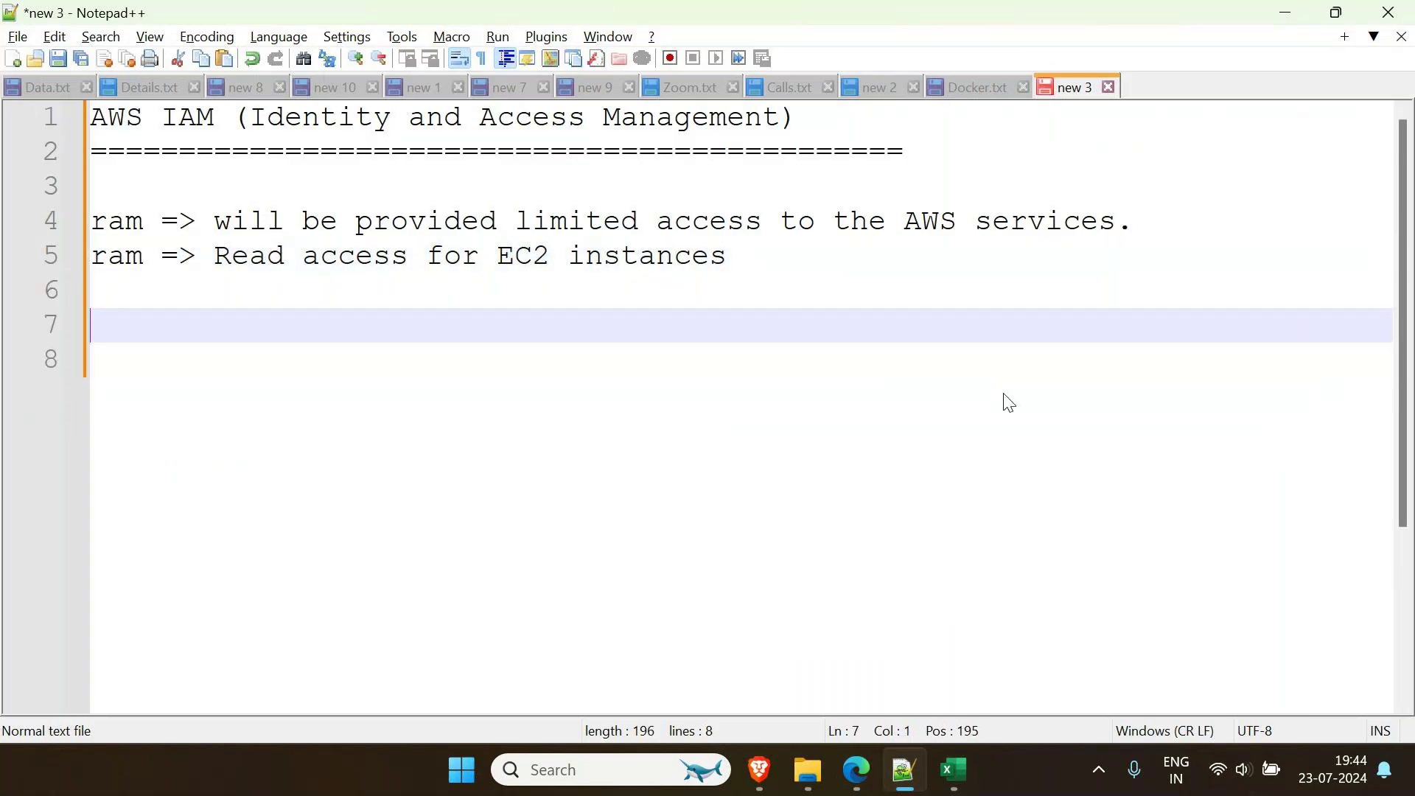
text(Har)
key(BackSpace)
key(BackSpace)
key(BackSpace)
text(hari => s3 )
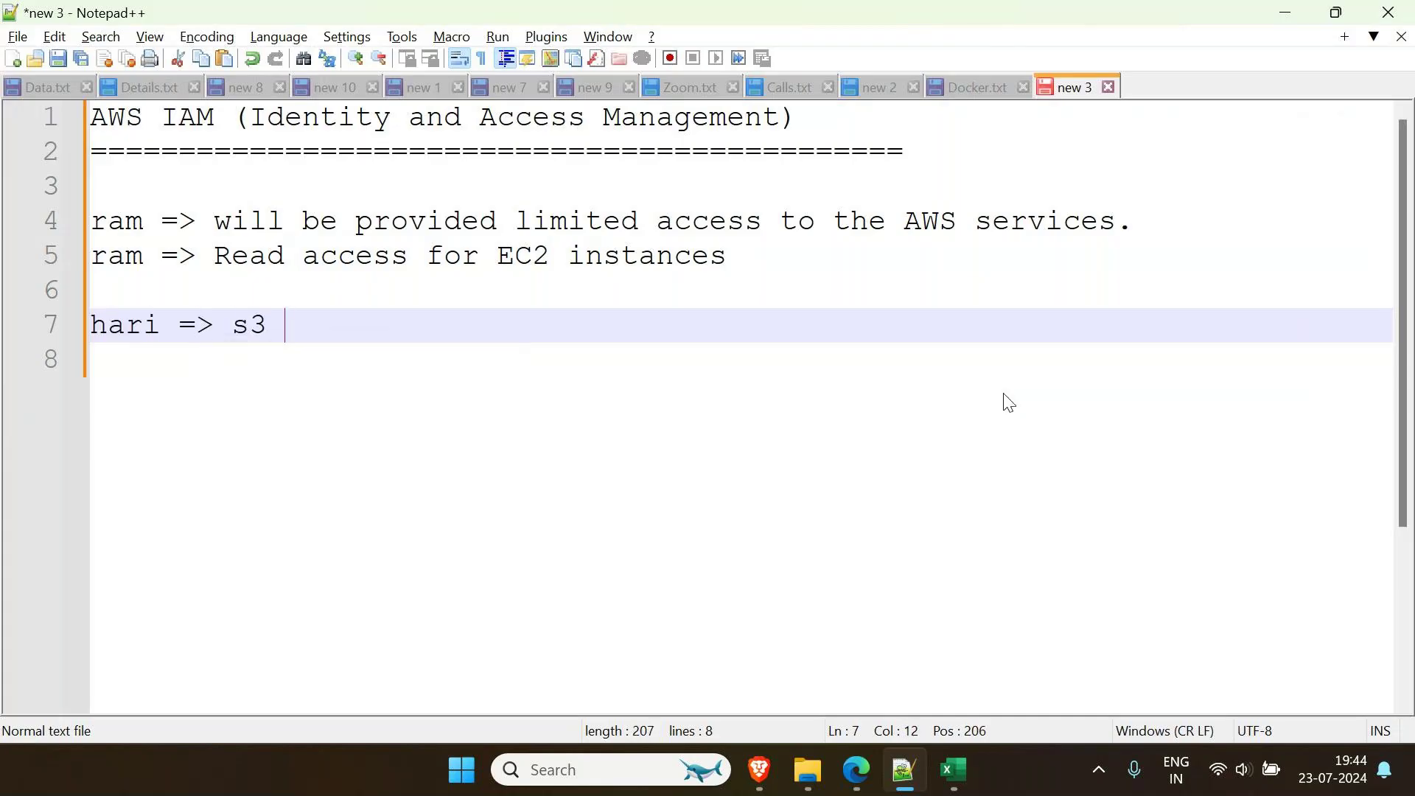
text(read access)
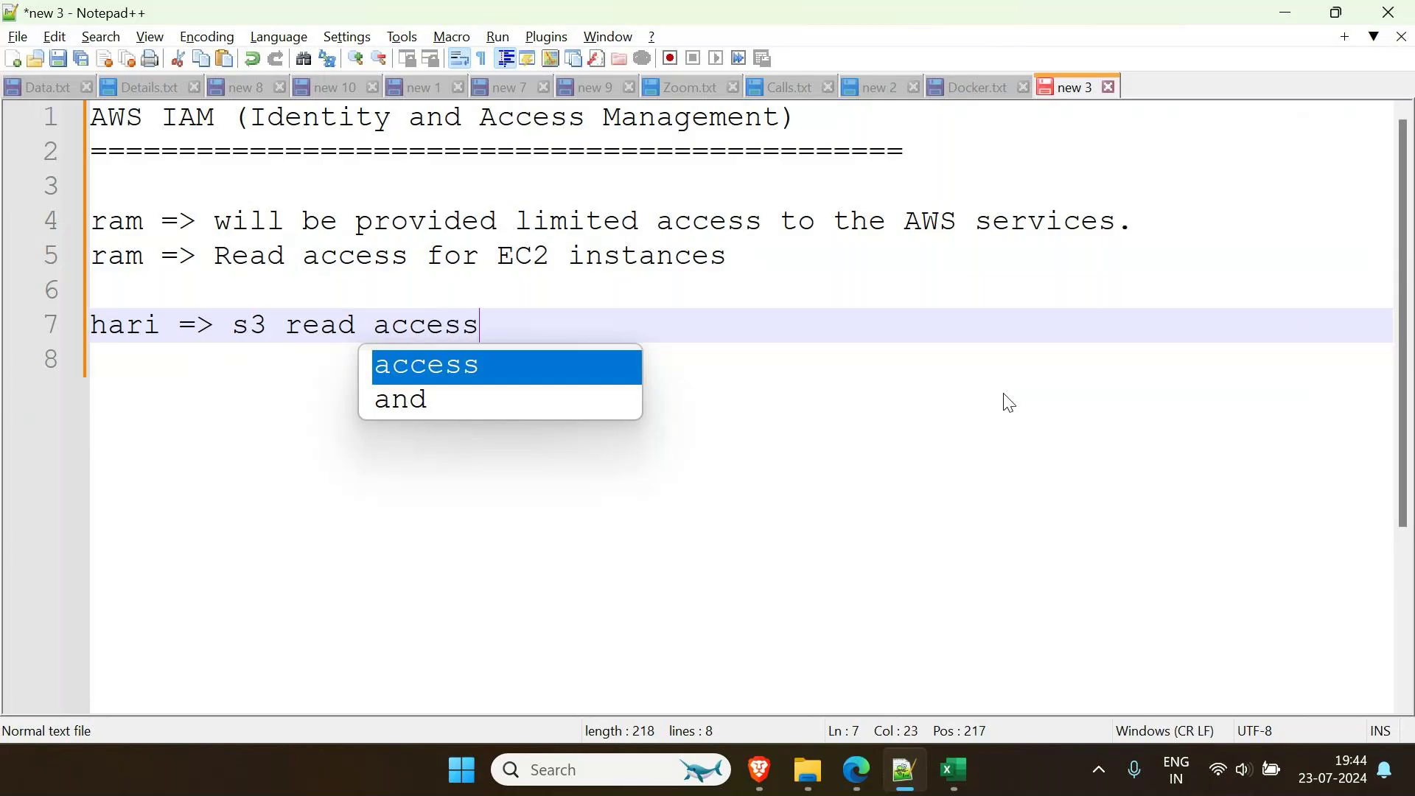
click(1290, 19)
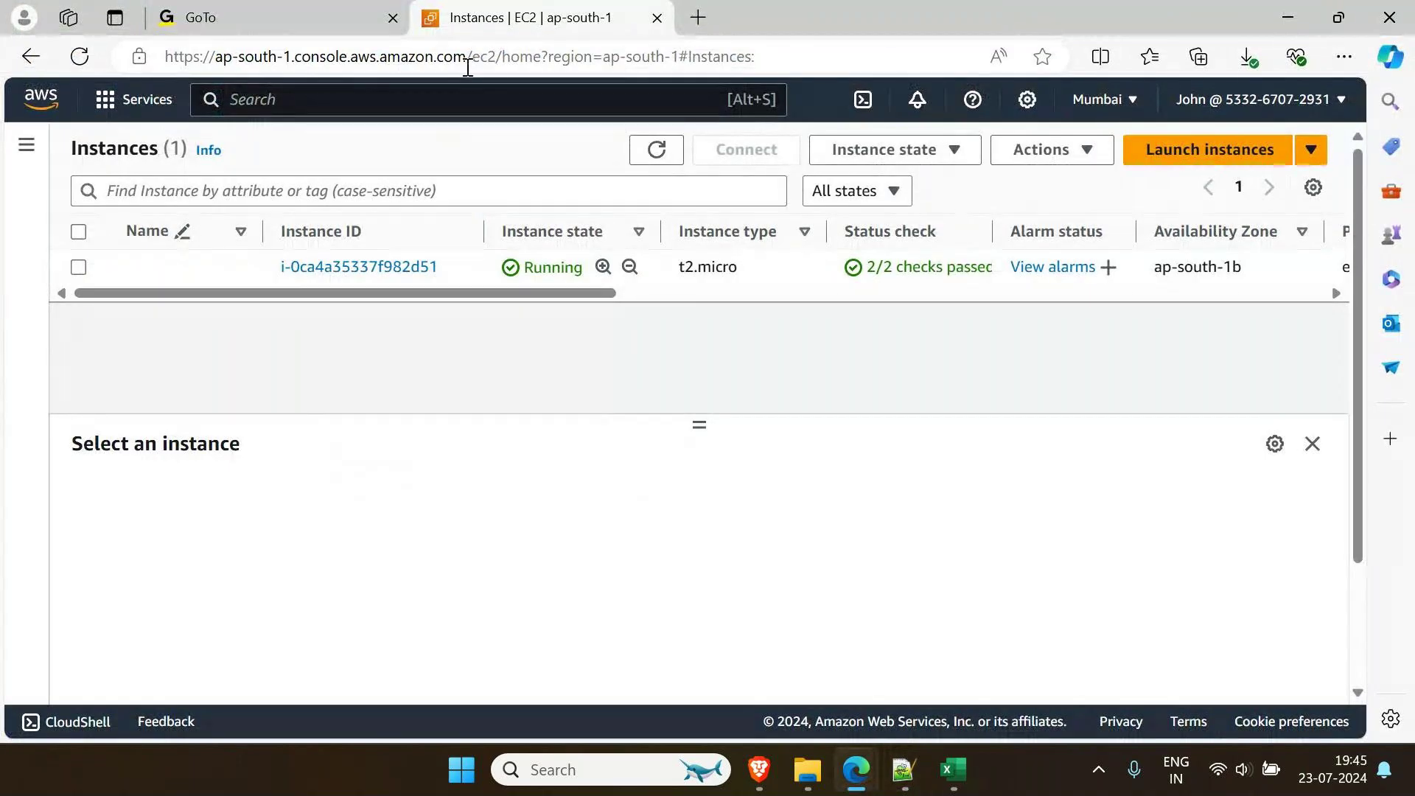
Switch to the main account's IAM console in Brave, start creating a user, enter the second user's name and continue to the permissions
mouse_move(759, 766)
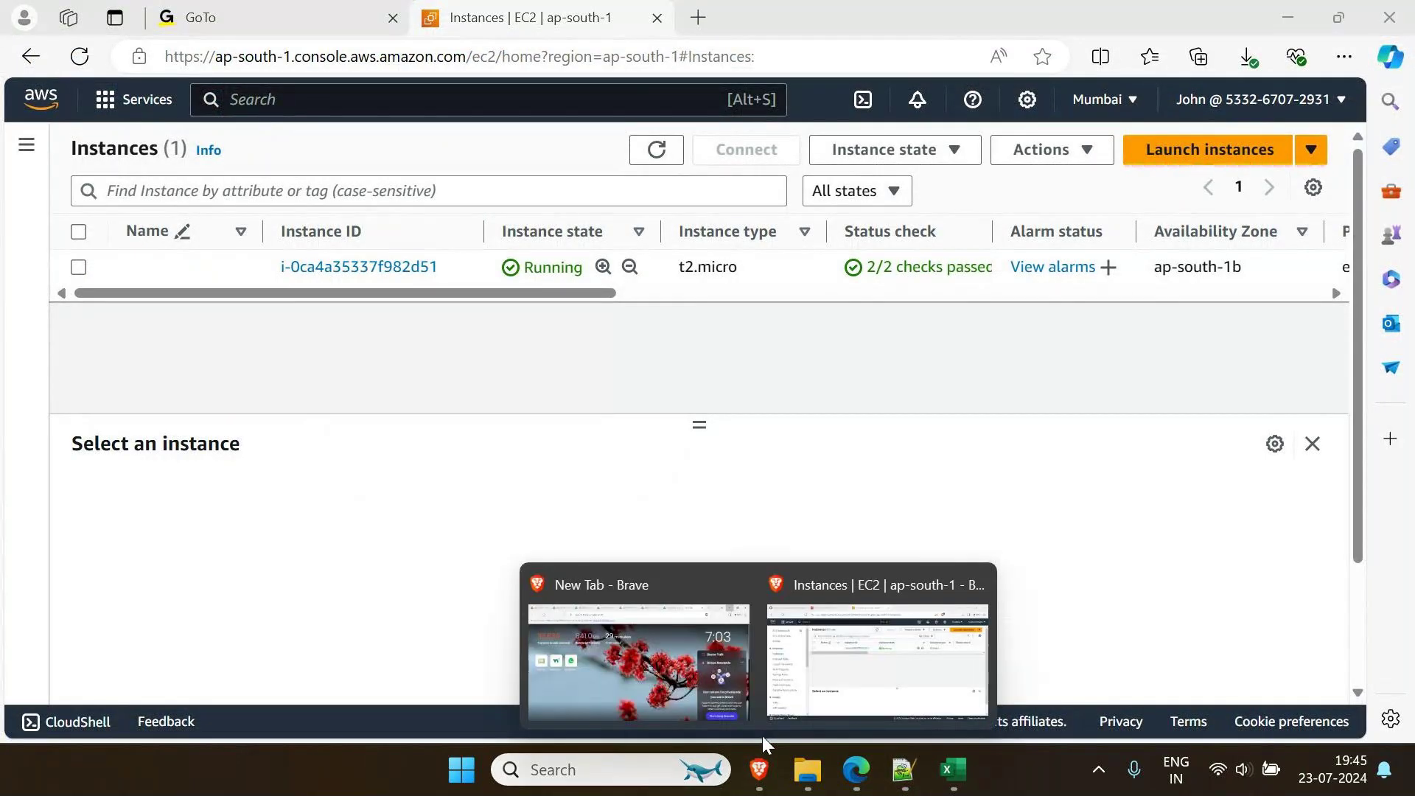
click(877, 649)
click(354, 22)
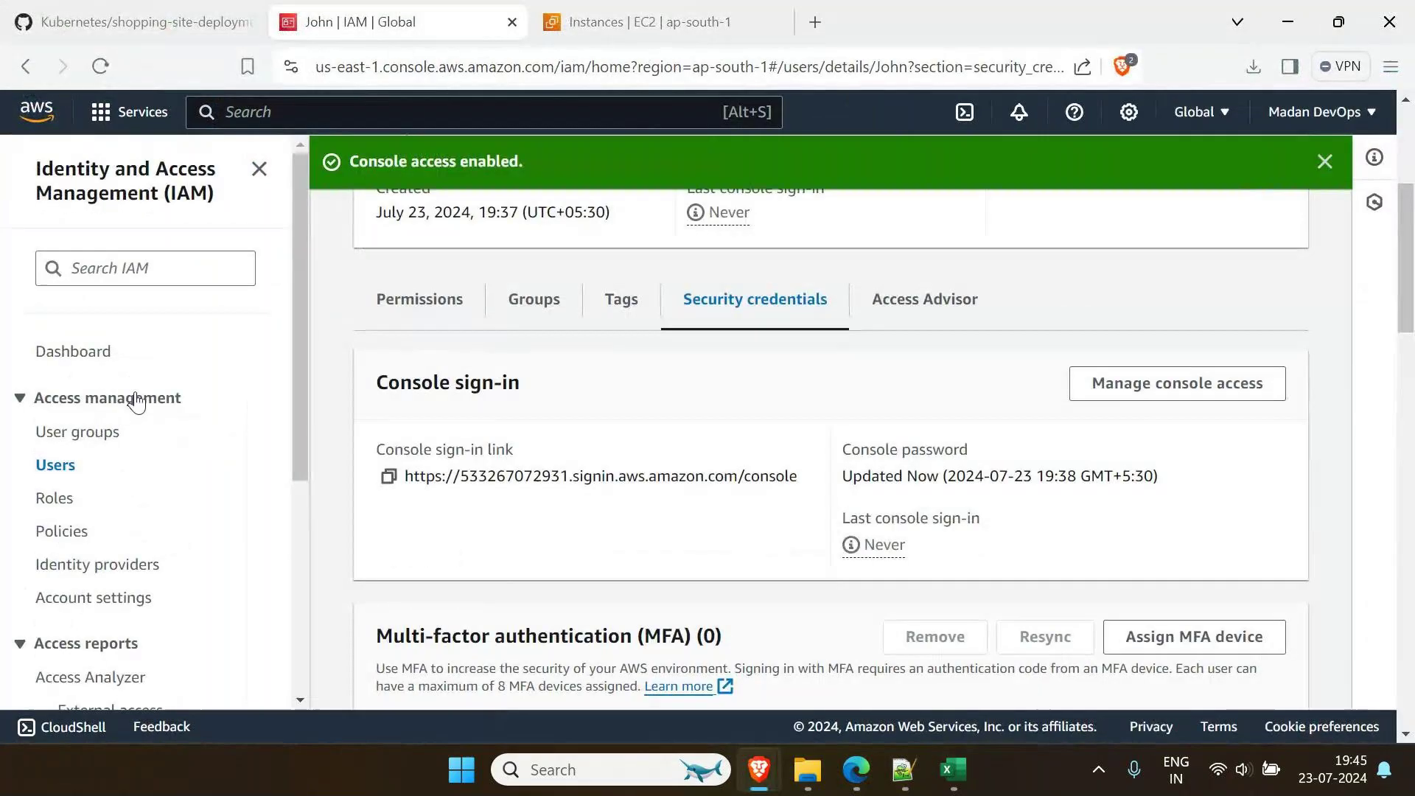
click(57, 464)
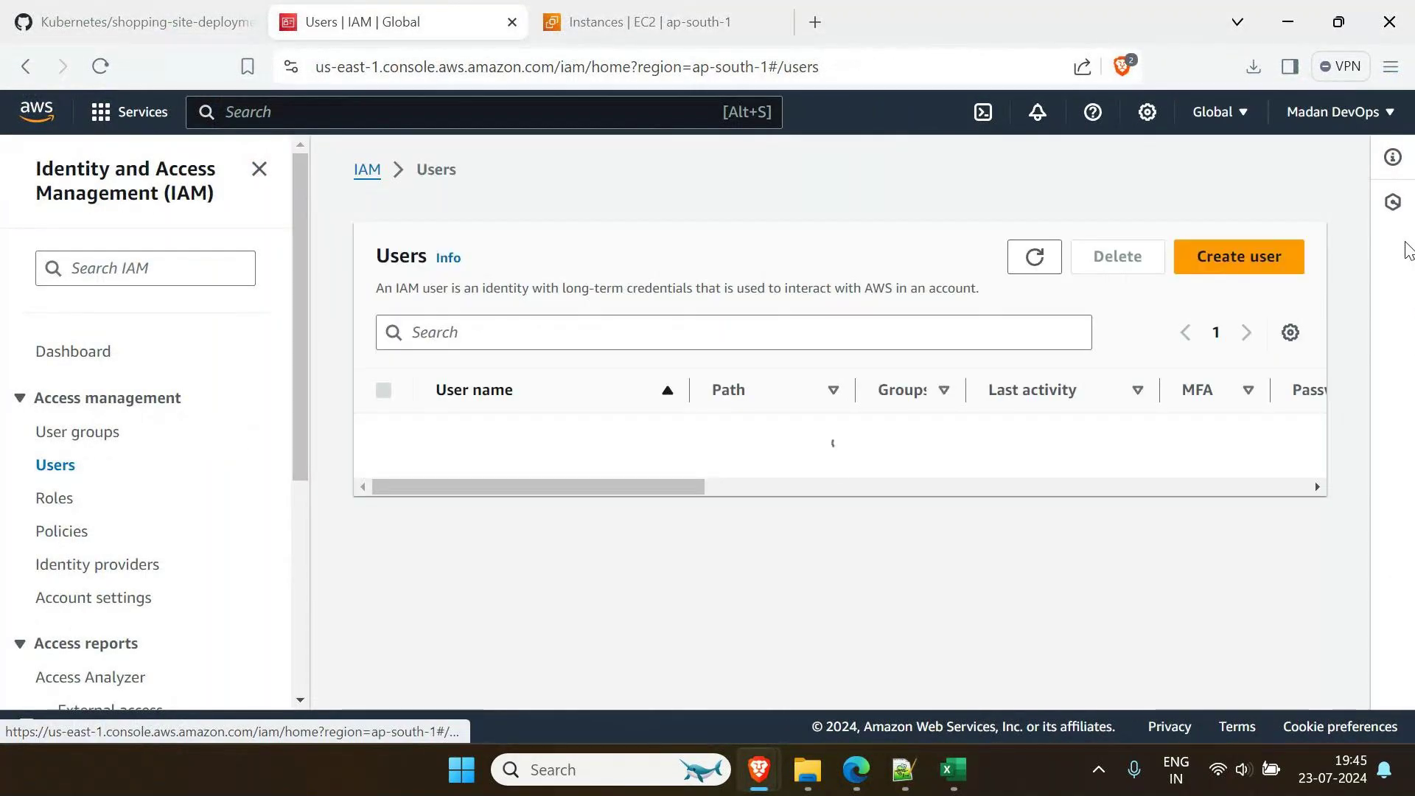
click(1258, 253)
click(564, 391)
text(hari)
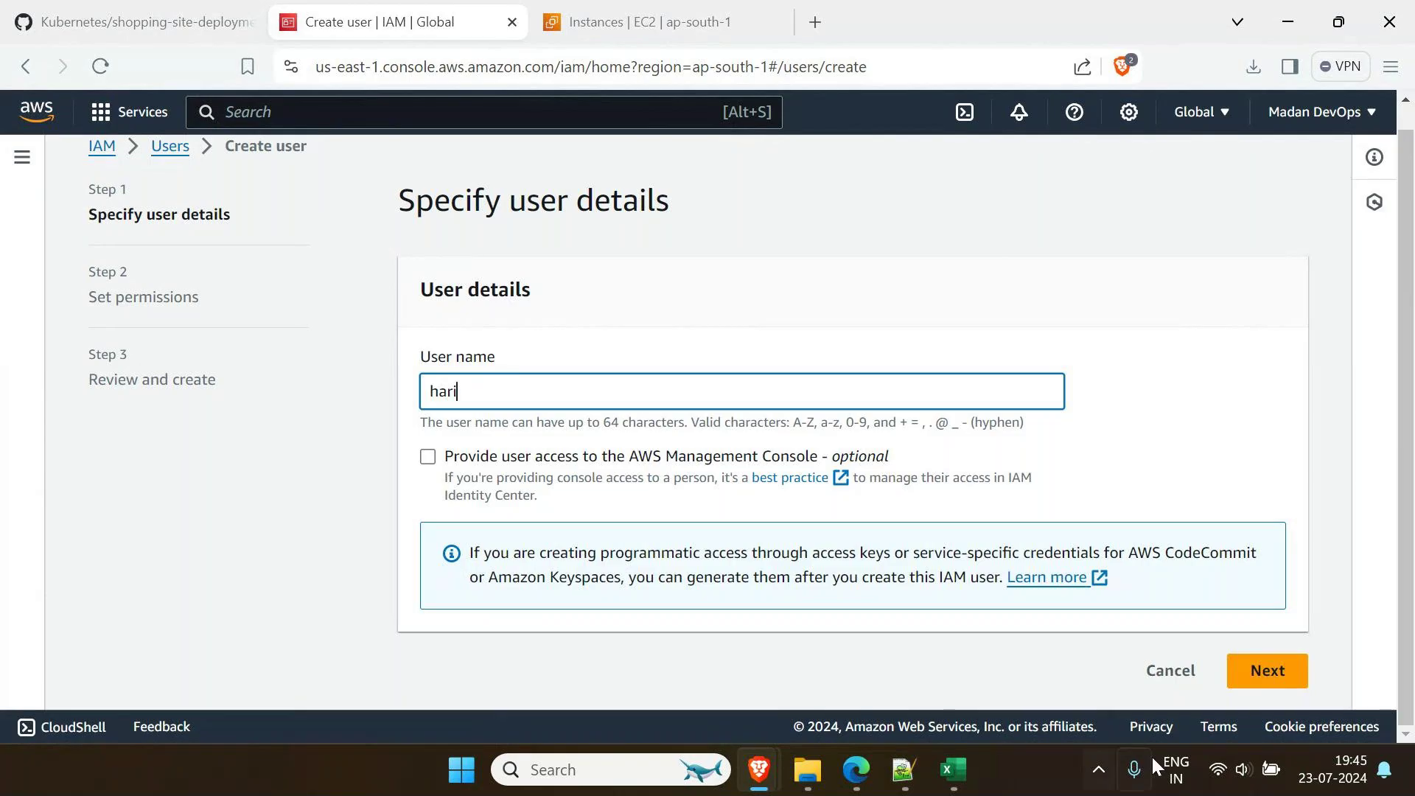
click(1288, 691)
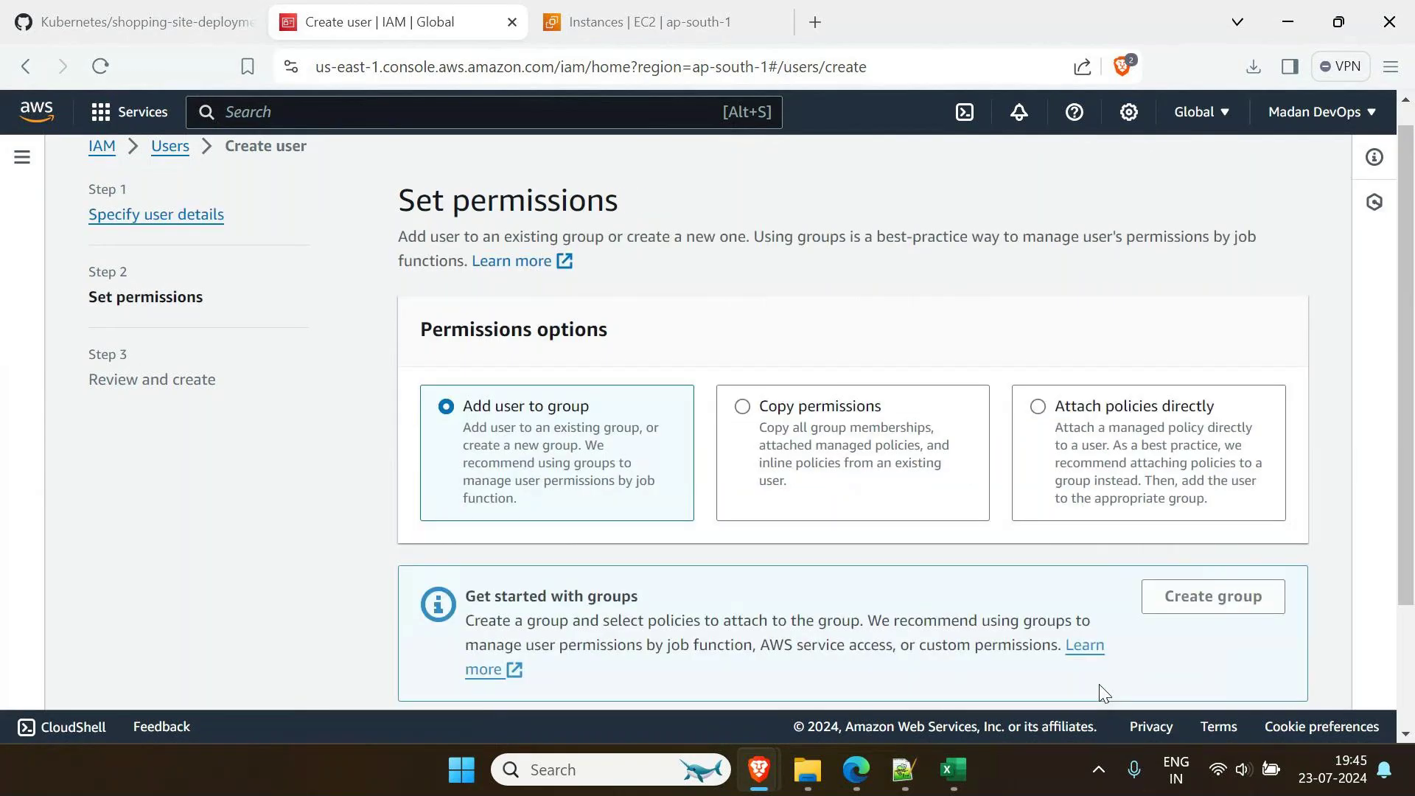
Choose to attach policies directly, search for s3read and select the AmazonS3ReadOnlyAccess policy for the new user
click(1125, 421)
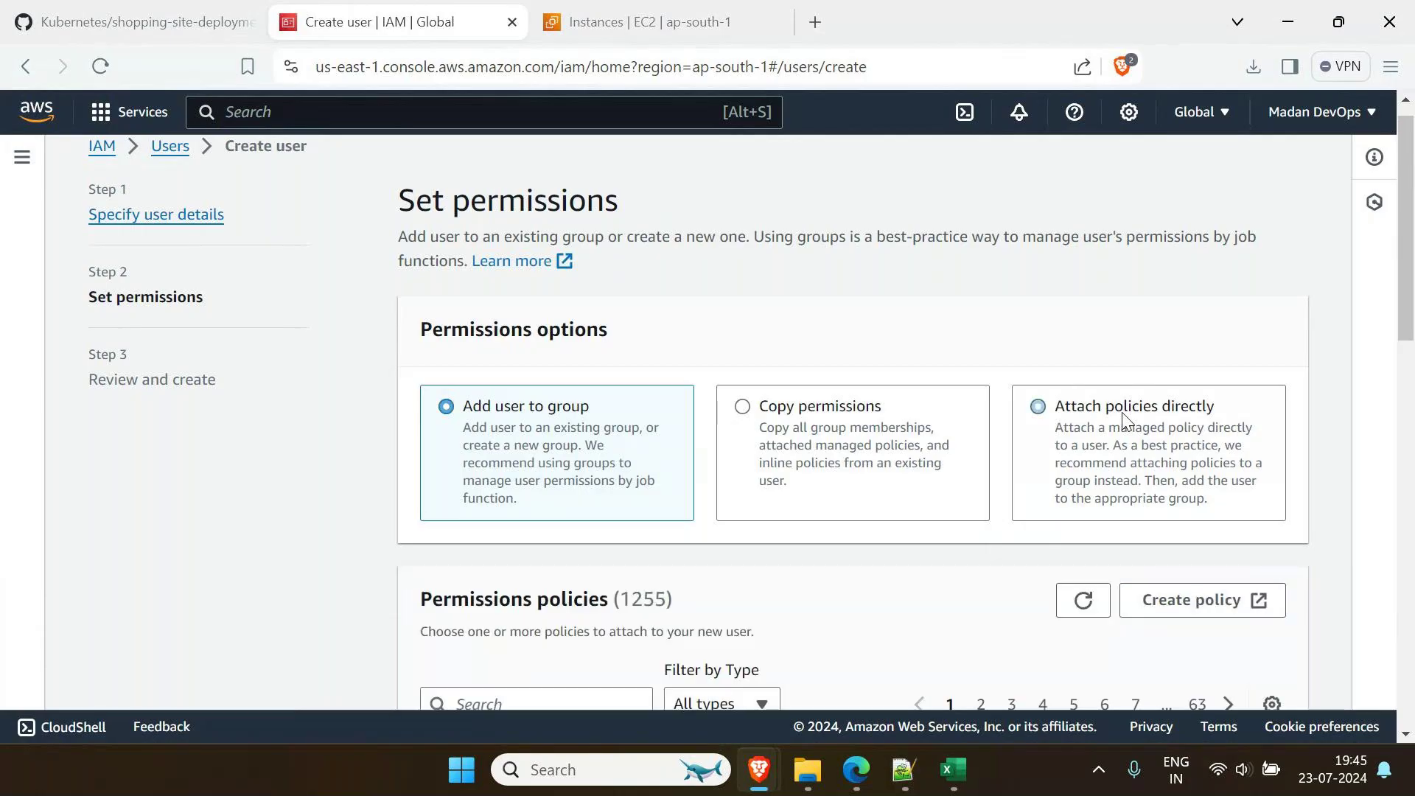
scroll(830, 458, down, 4)
click(602, 361)
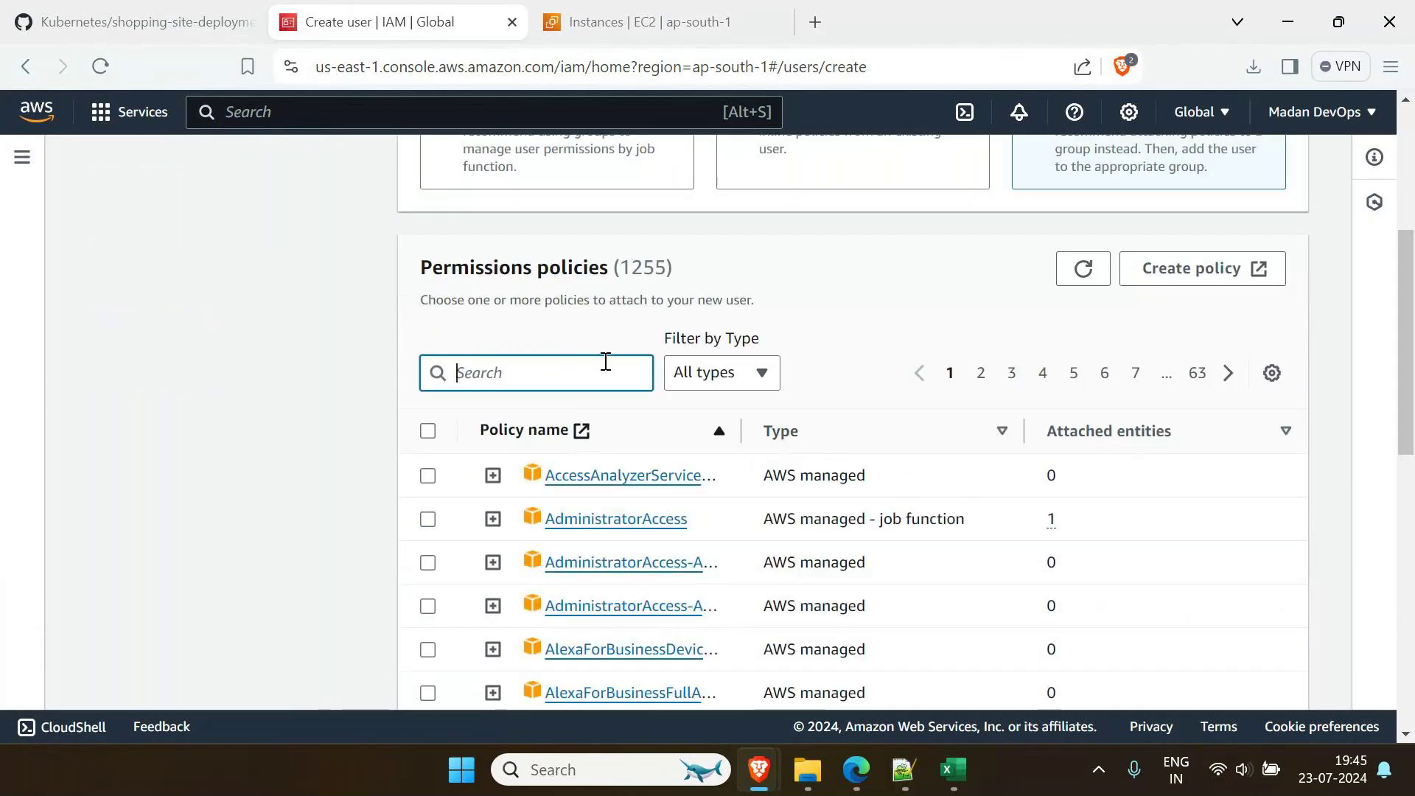
text(s3rea)
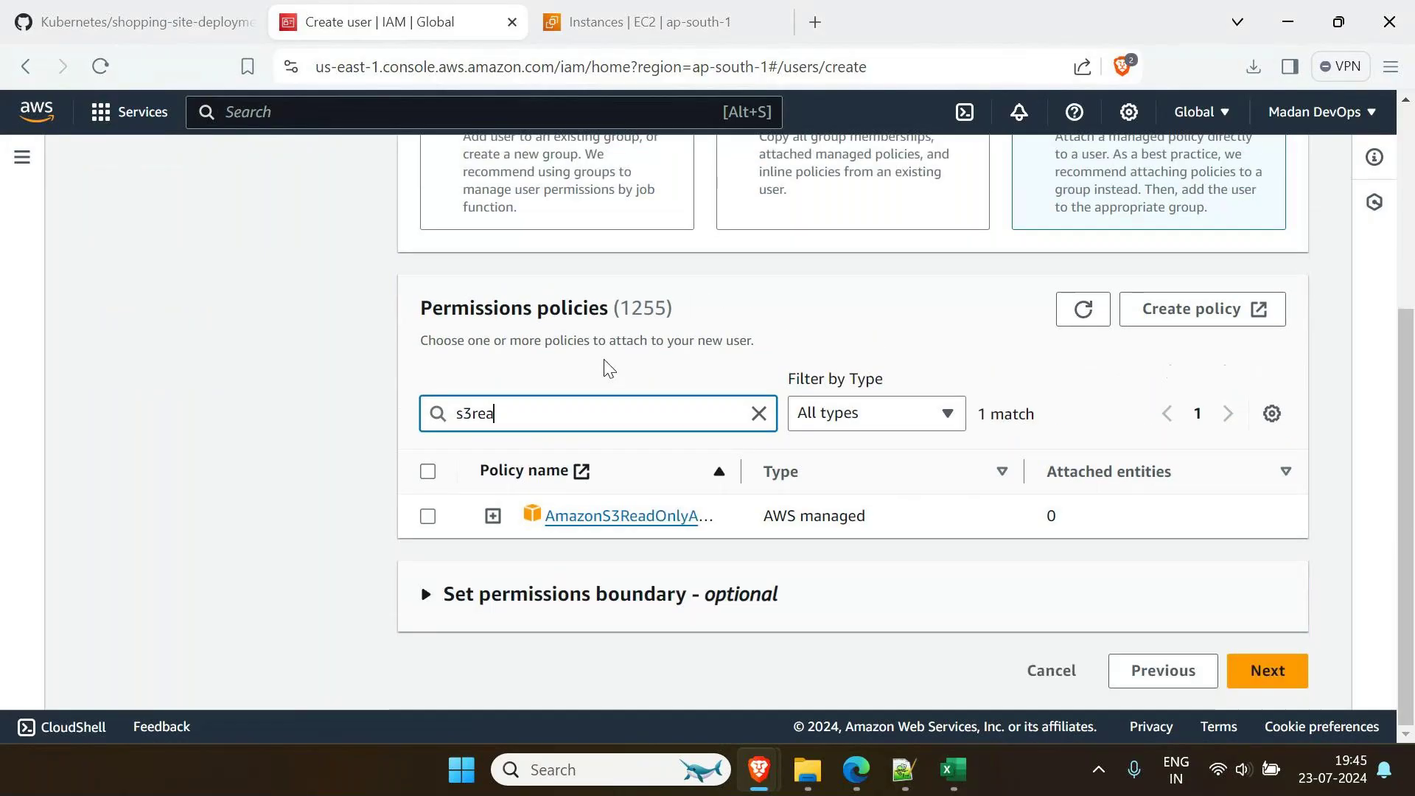
text(d)
drag(743, 489, 941, 486)
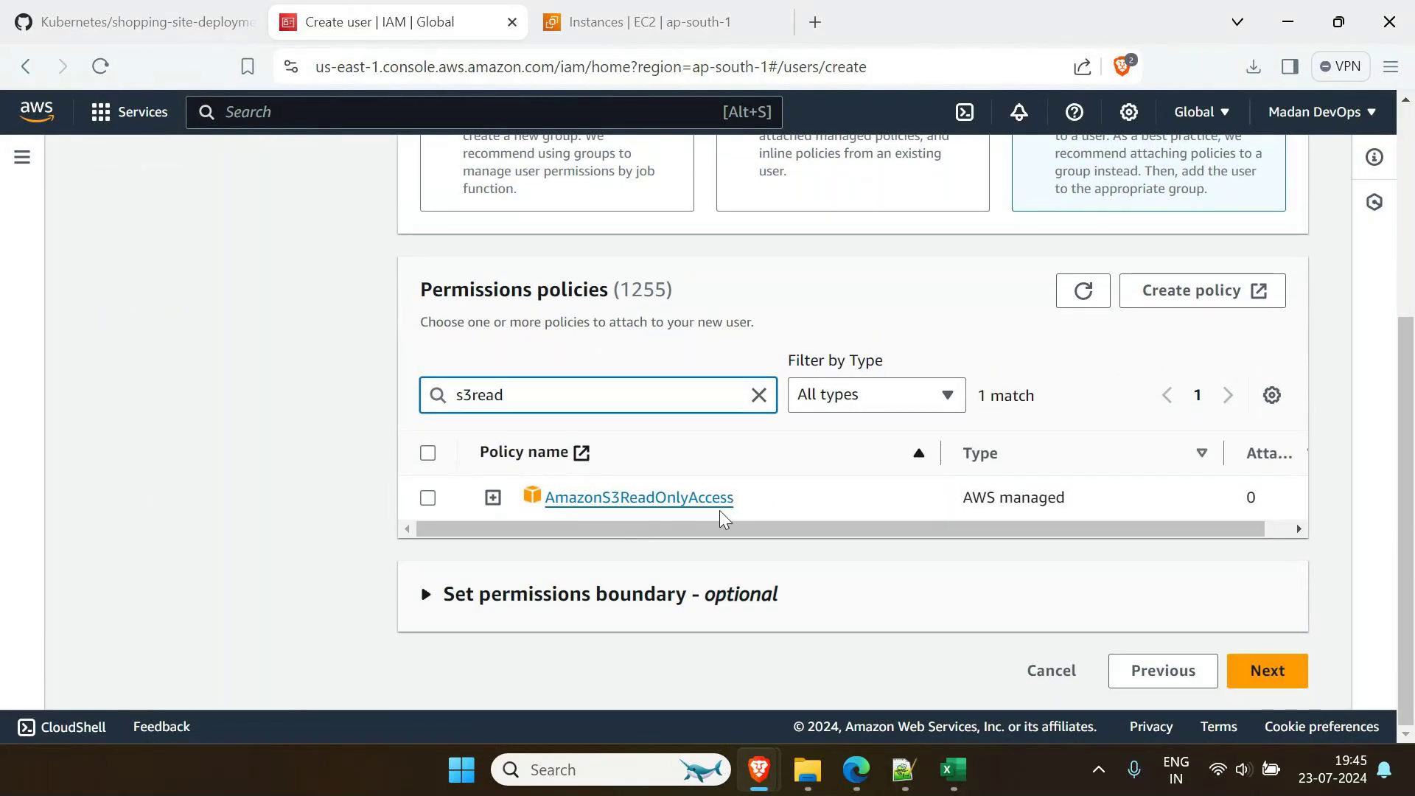
click(467, 501)
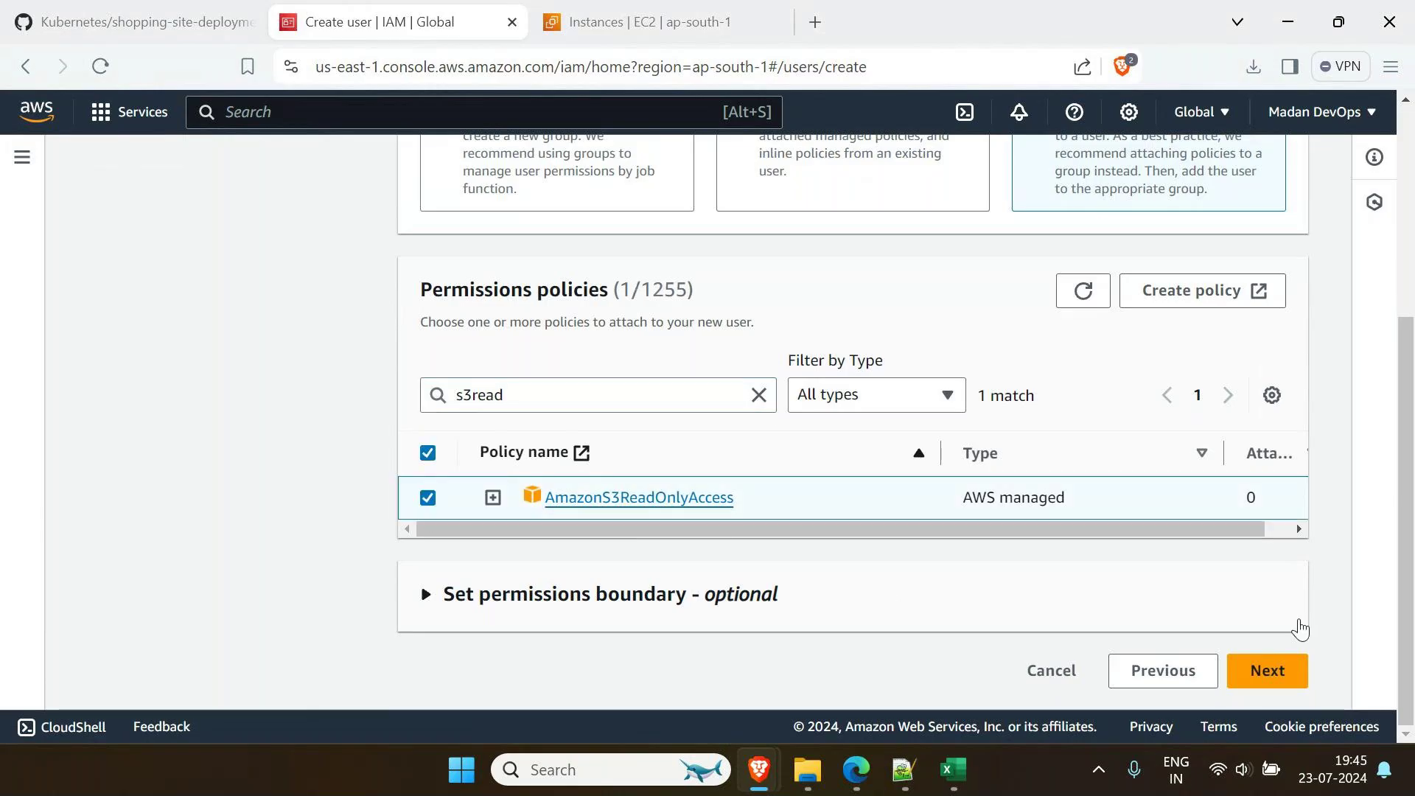
Search the permissions policies for ec2full to view the EC2 full access policy, then clear the search
drag(525, 404, 250, 408)
text(ec3)
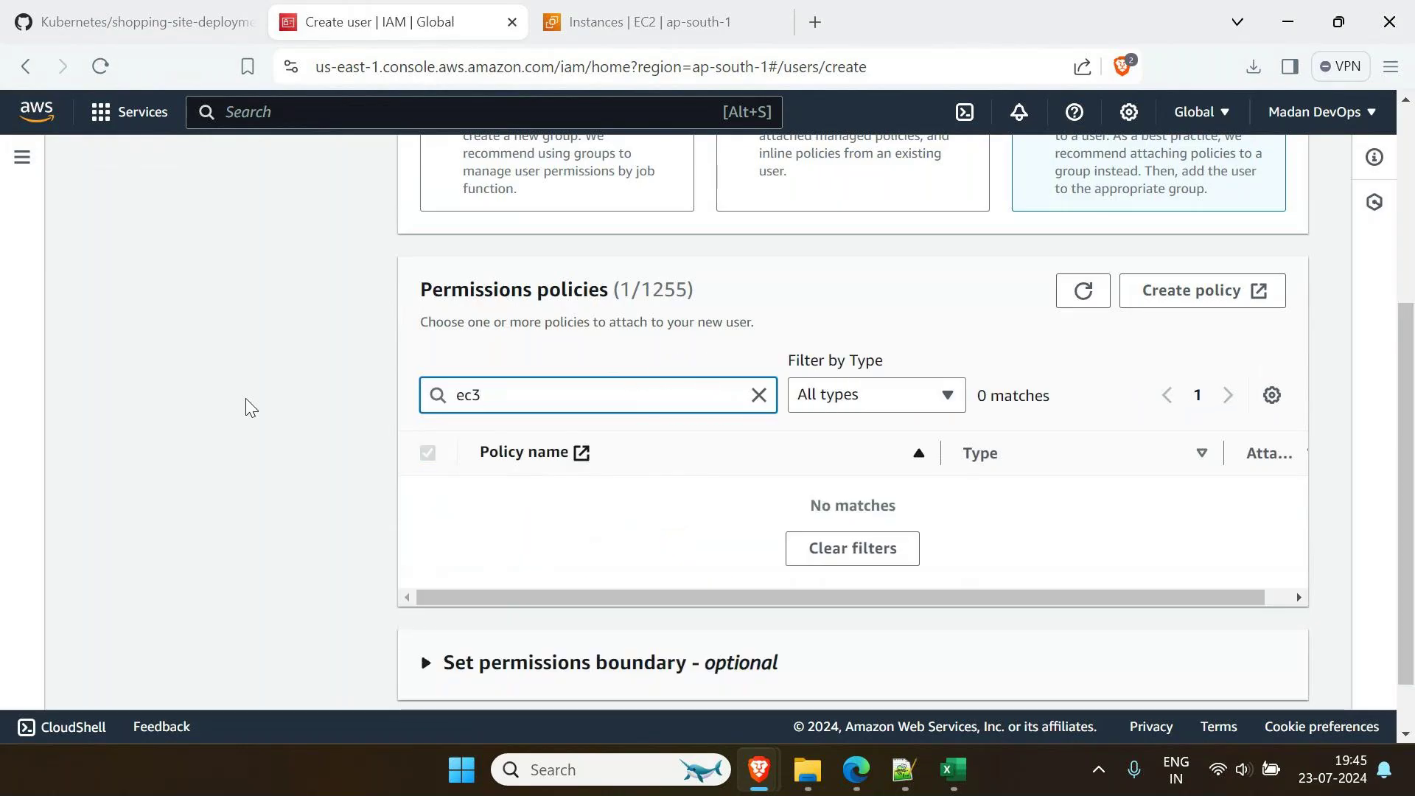
key(BackSpace)
text(2)
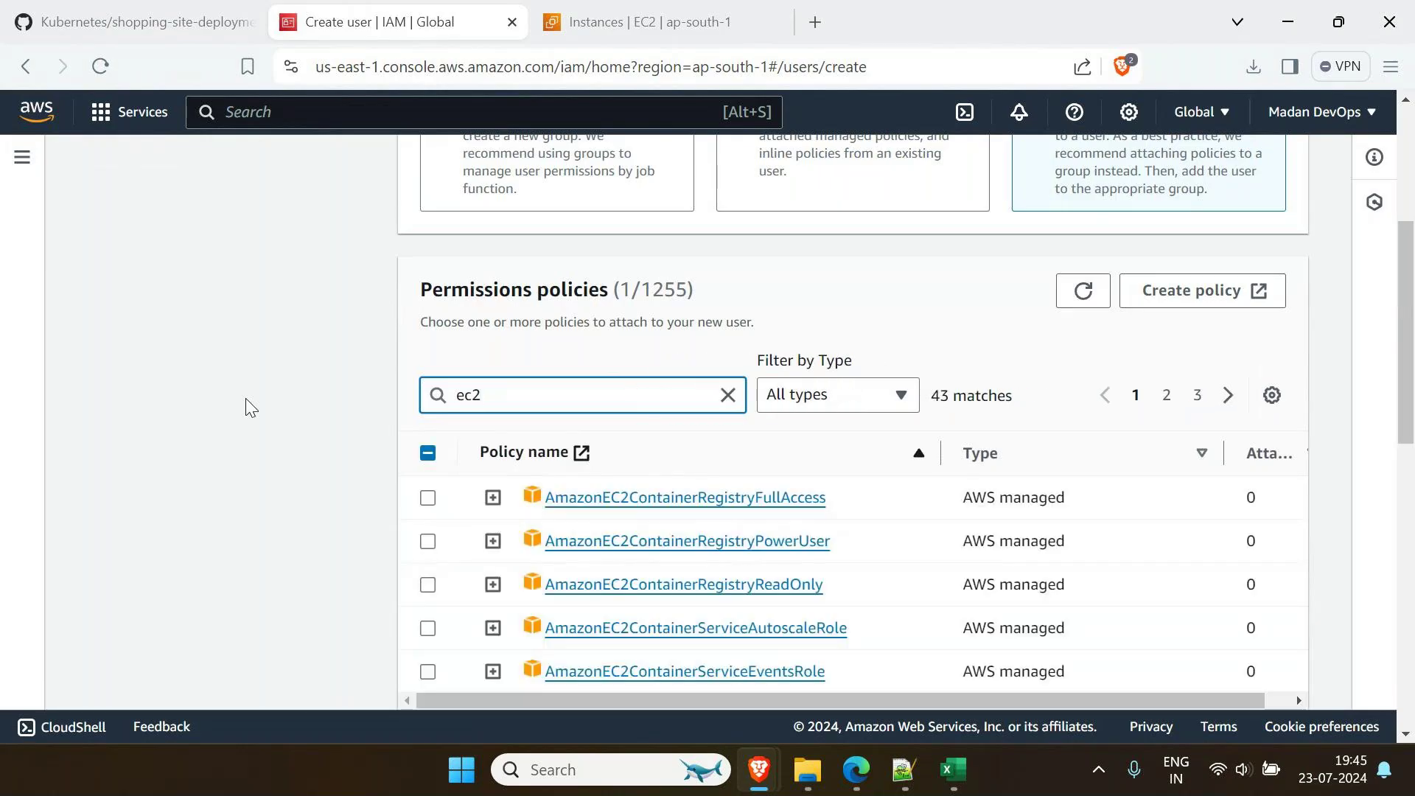
text(full)
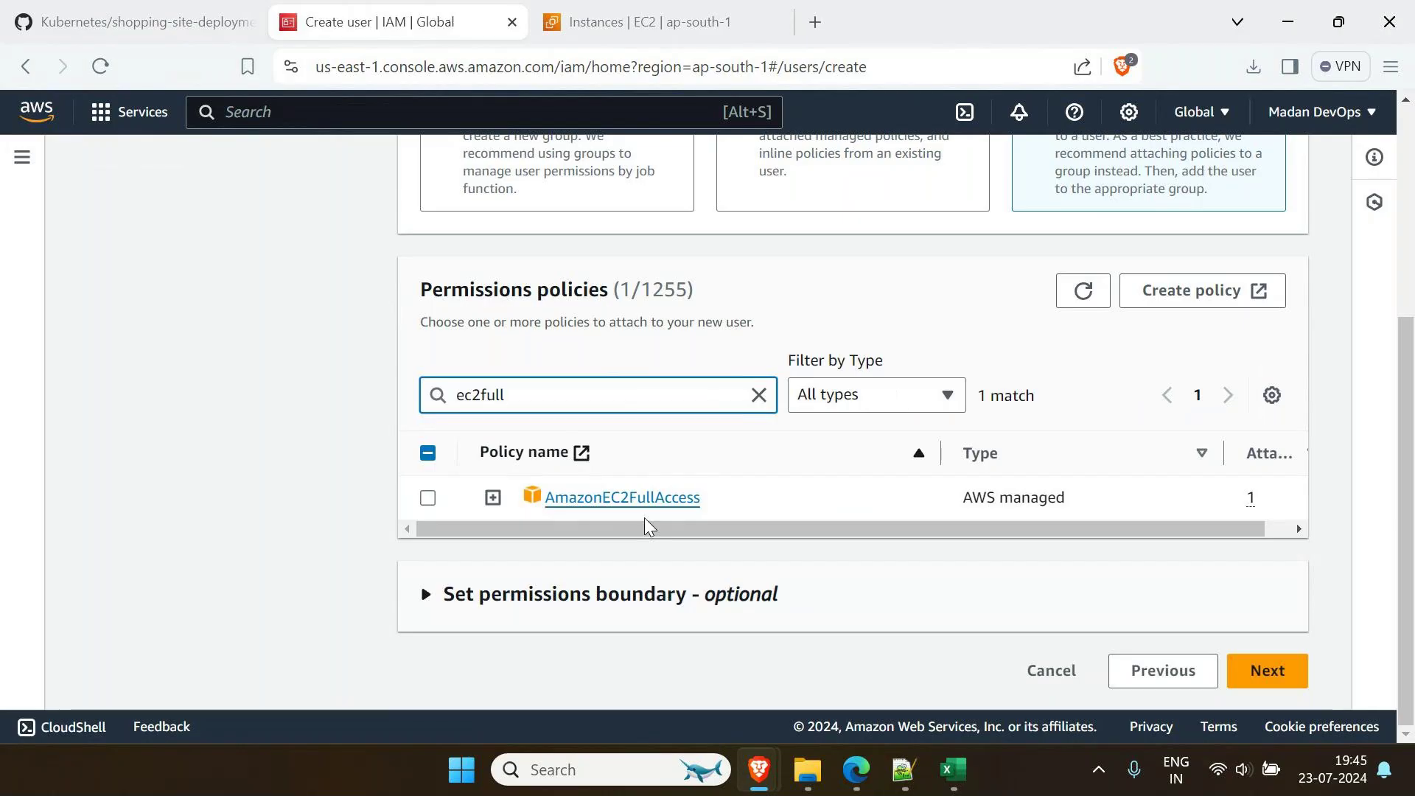
click(759, 394)
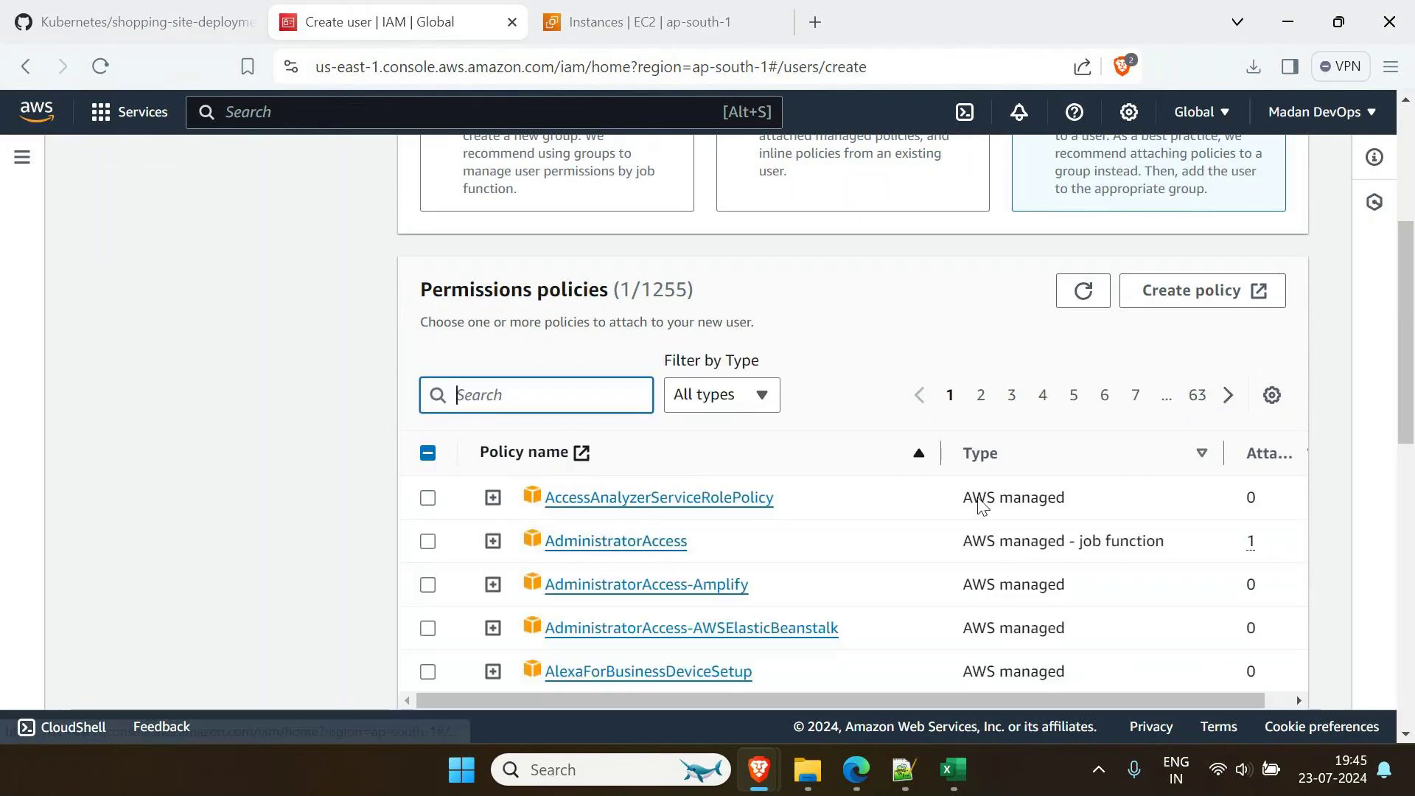
Continue to the review with the AmazonS3ReadOnlyAccess policy selected and create the second user
scroll(1310, 590, down, 10)
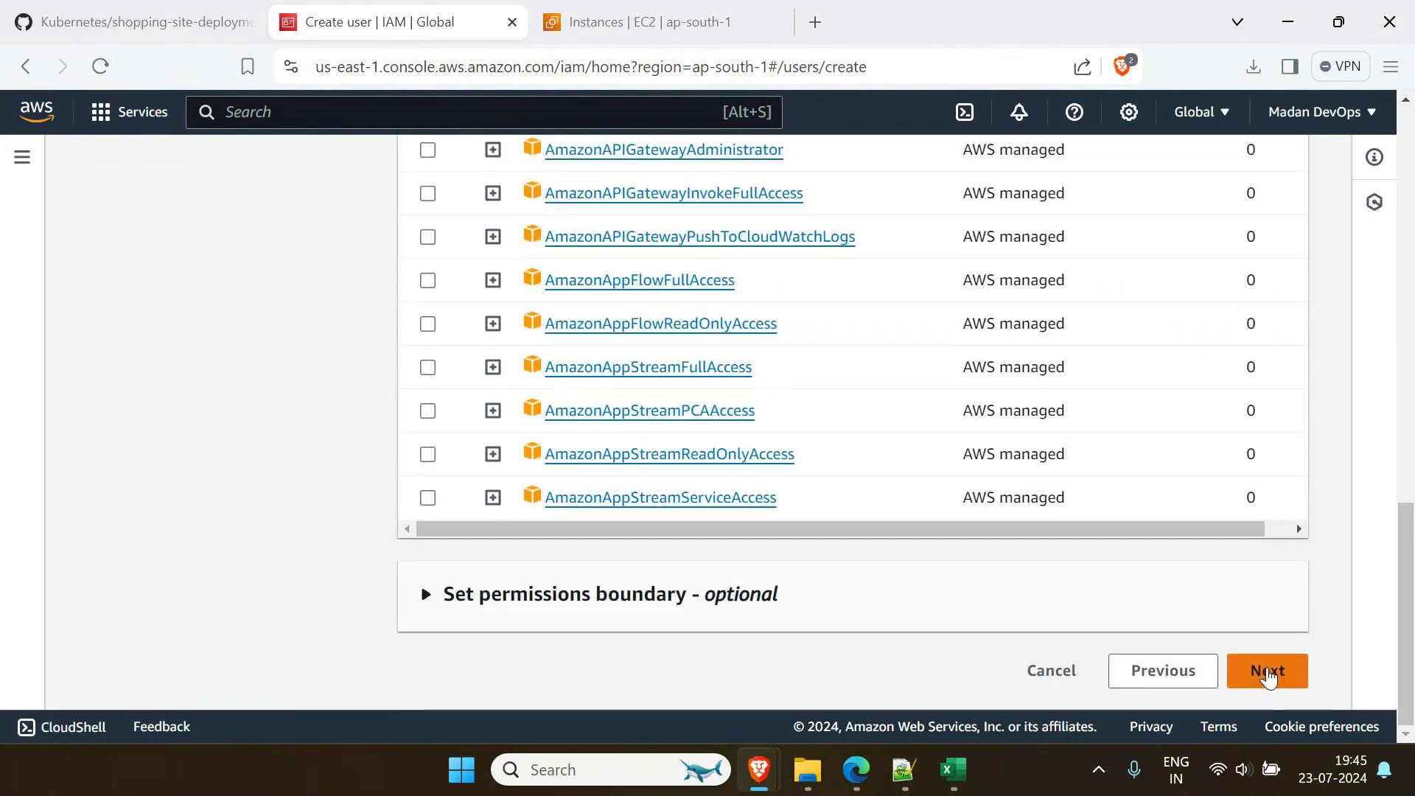
click(1264, 670)
scroll(589, 516, down, 2)
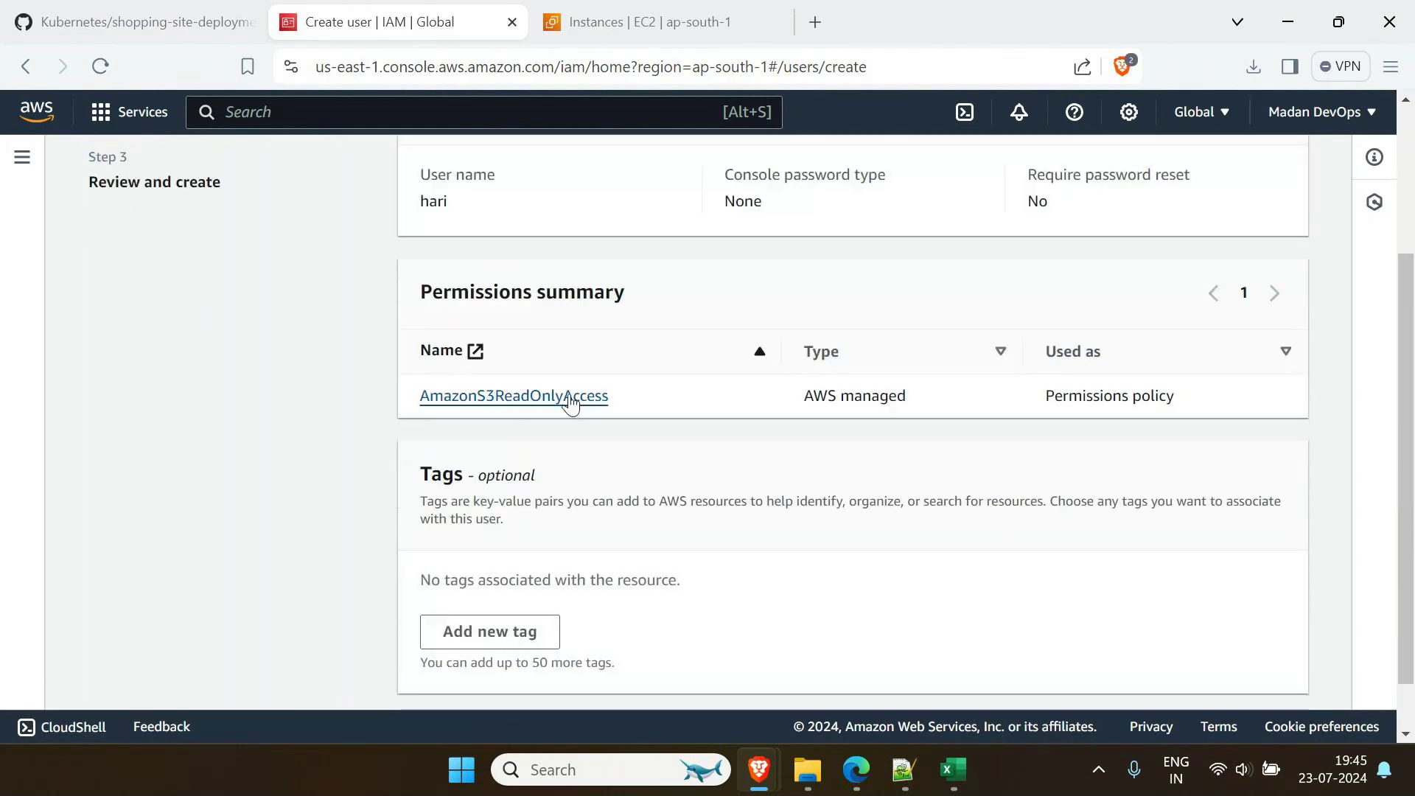
scroll(672, 552, down, 2)
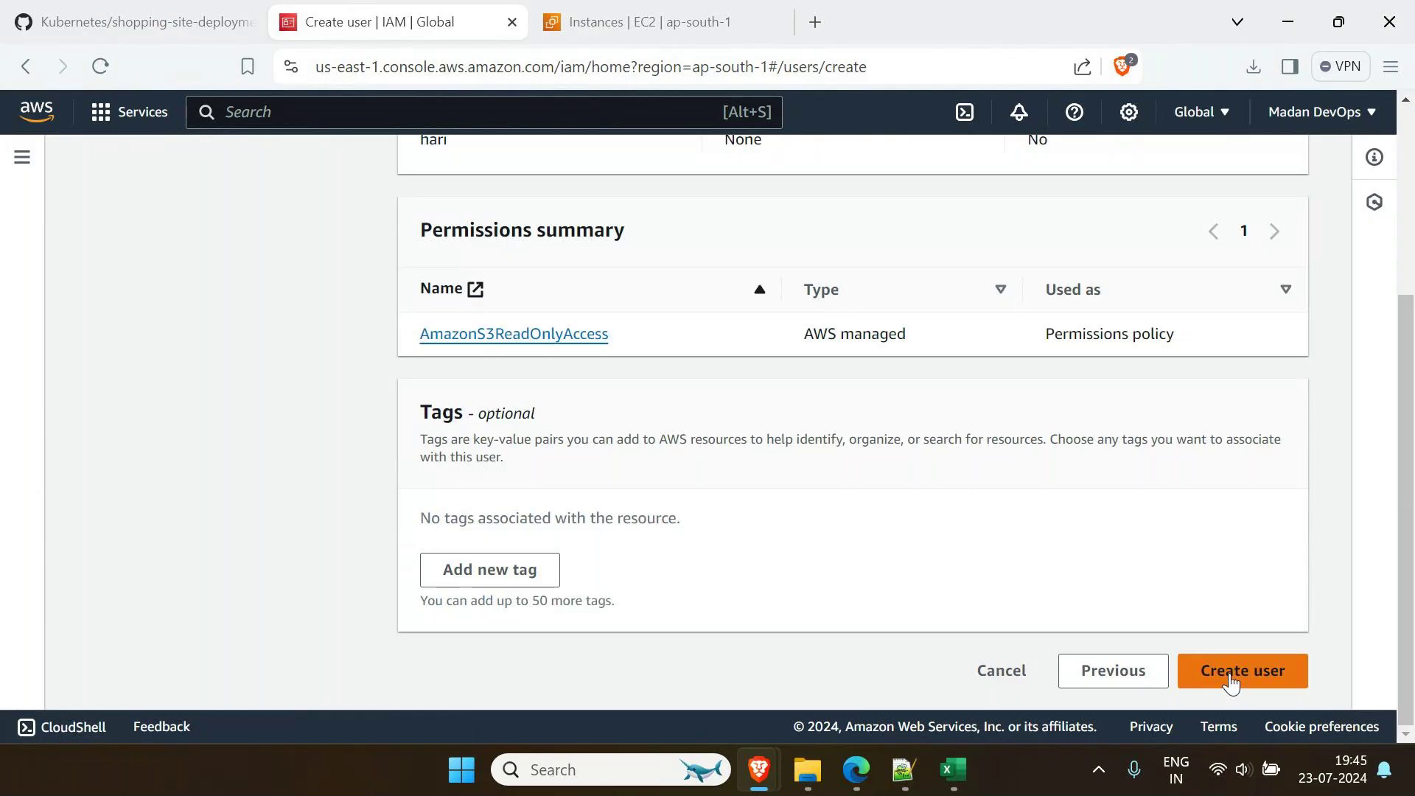
click(1230, 674)
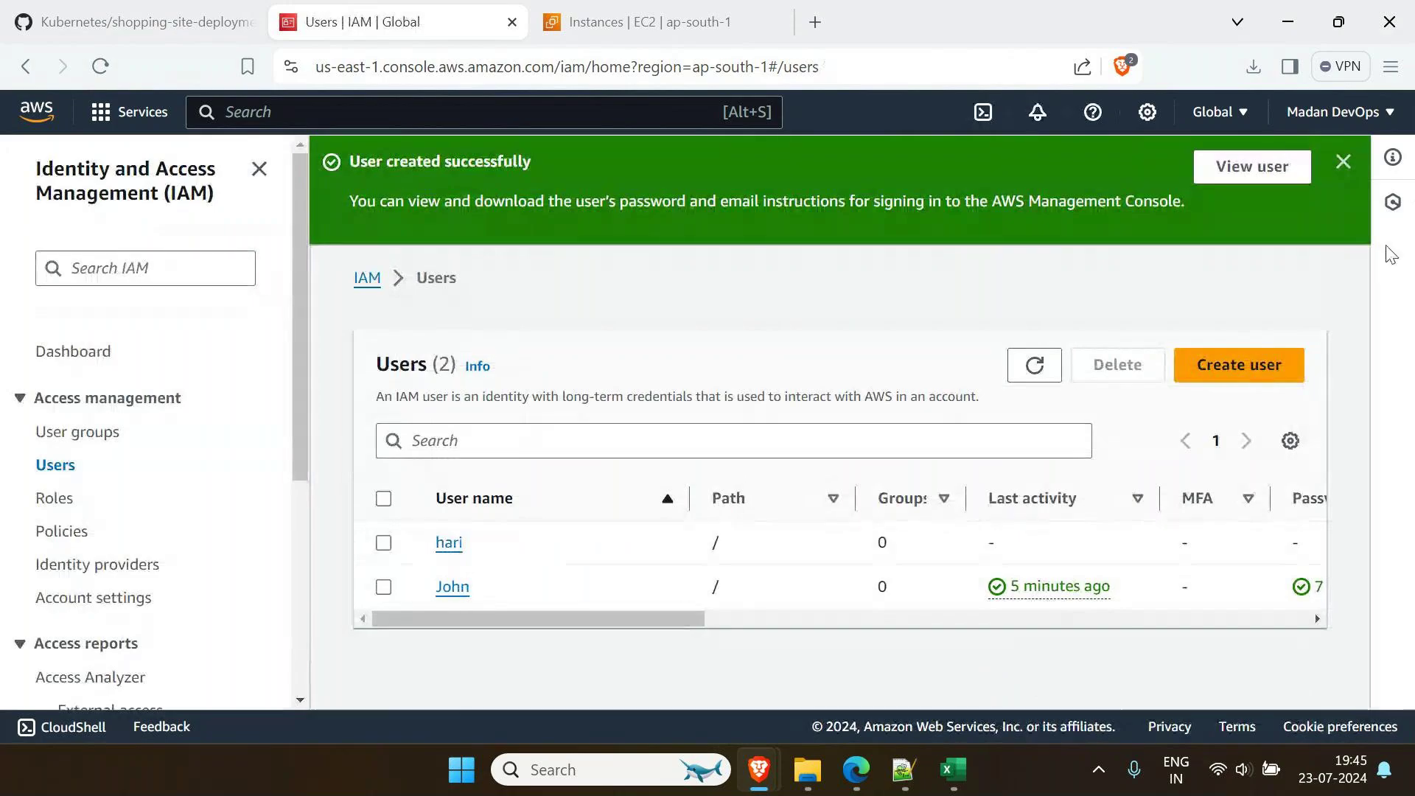
Open the new user's security credentials and enable console access with an autogenerated password
click(446, 545)
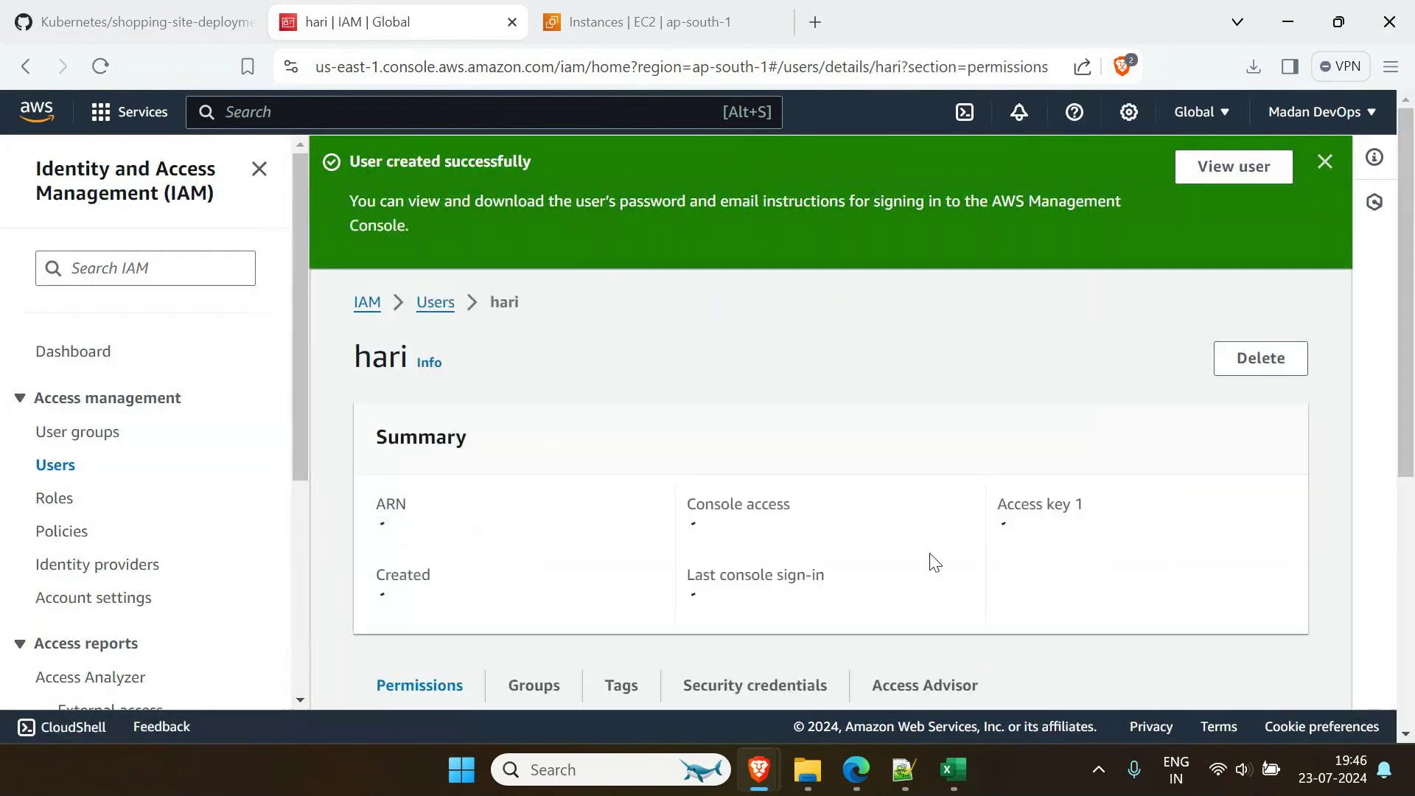
scroll(1050, 566, down, 4)
click(789, 398)
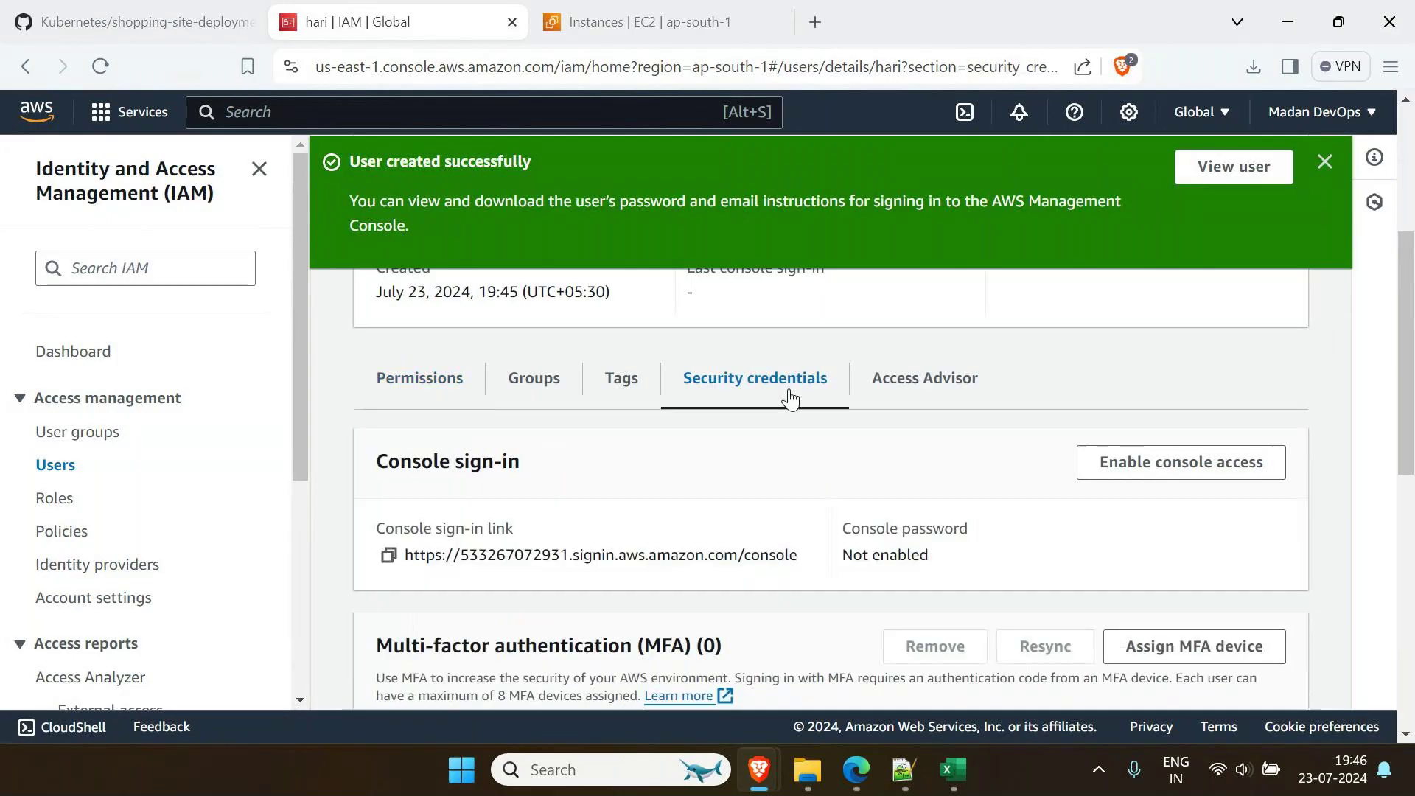
click(1222, 469)
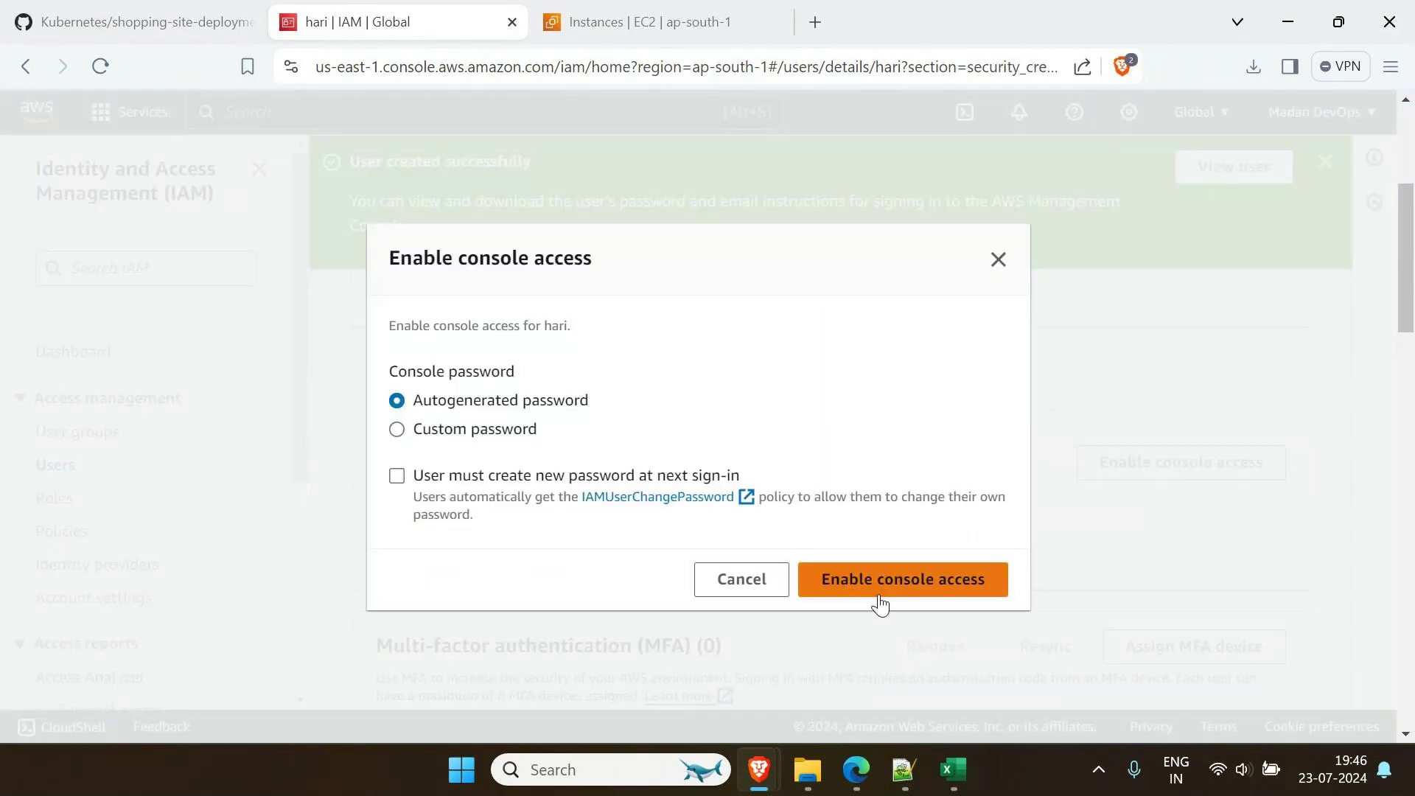
click(903, 587)
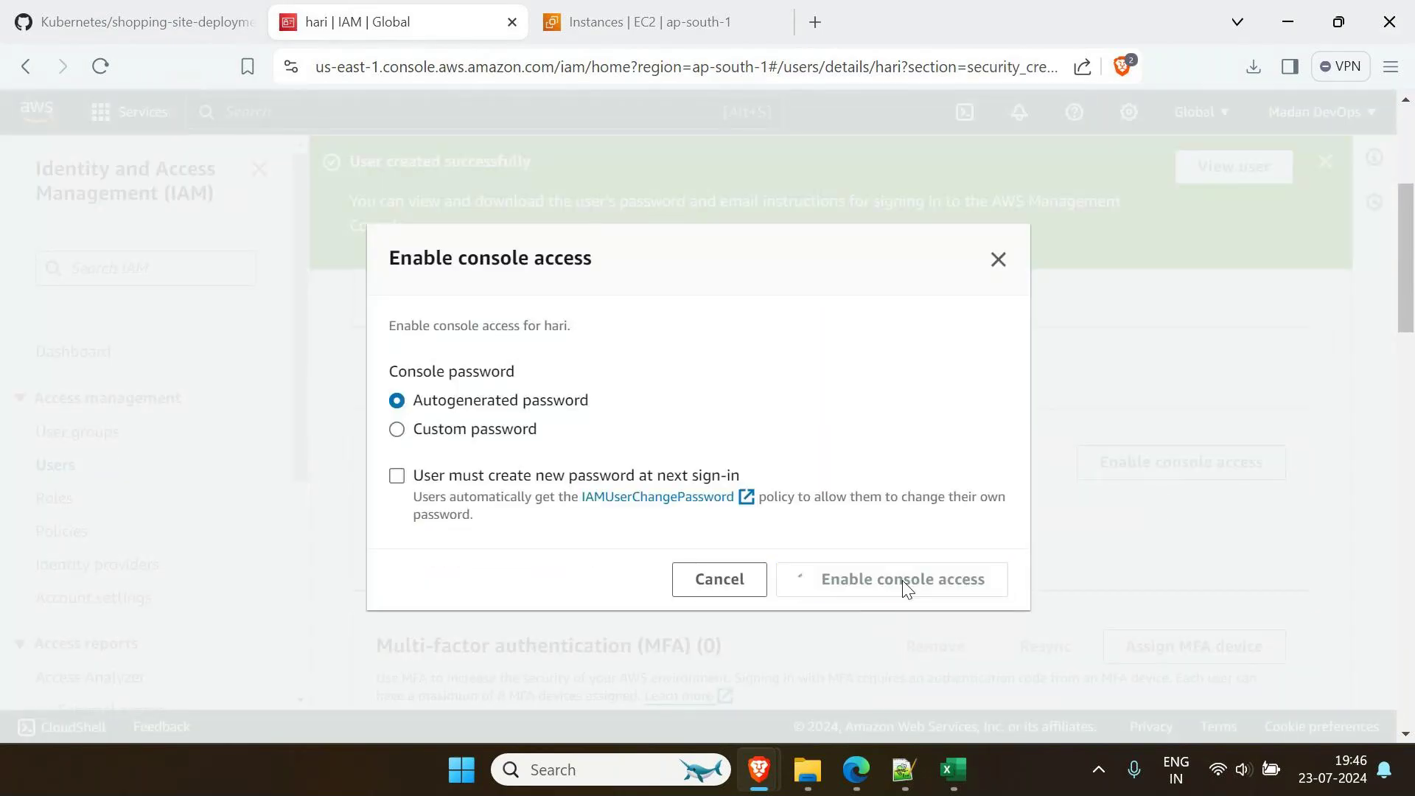
Download the new user's credentials as a CSV file into Downloads and open it in Excel from File Explorer
click(860, 642)
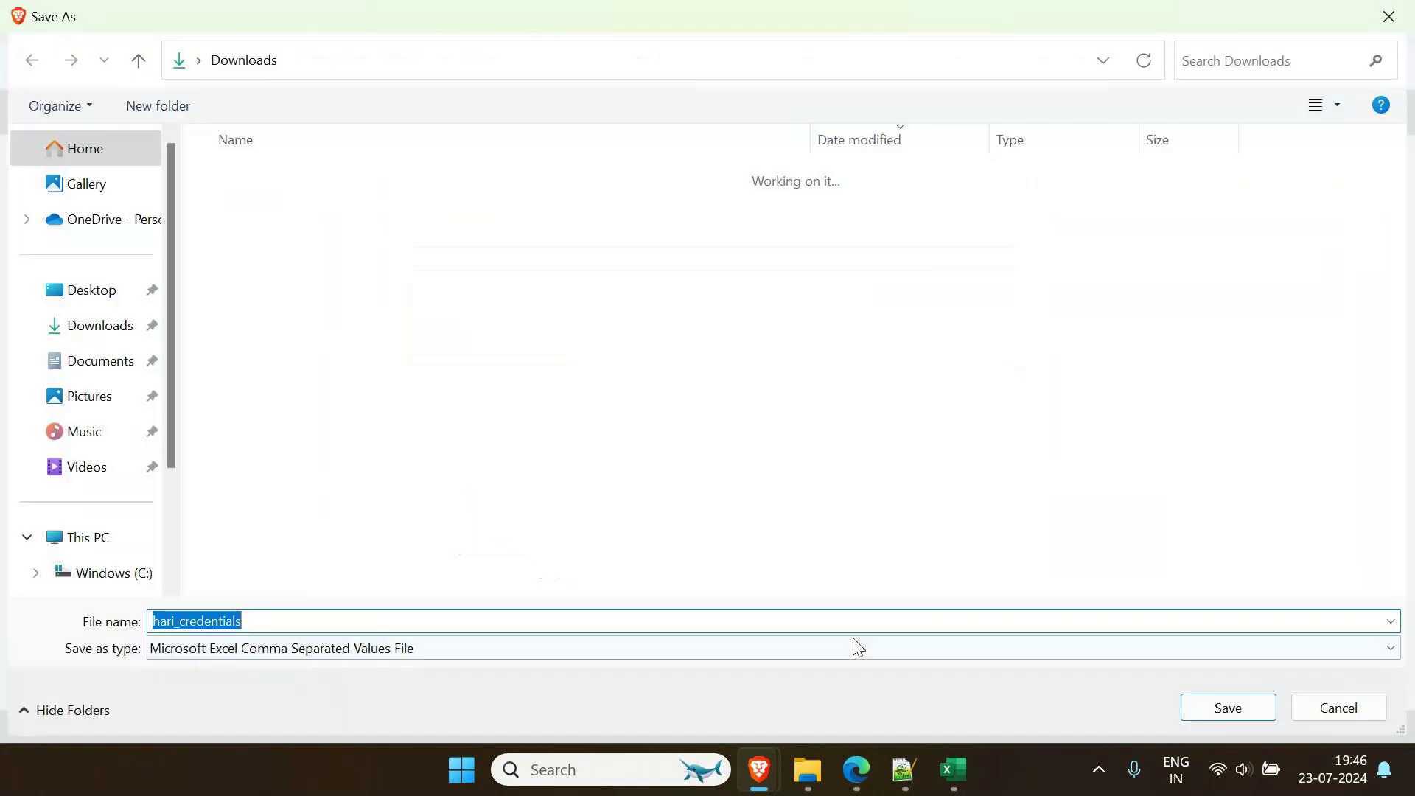
click(1238, 718)
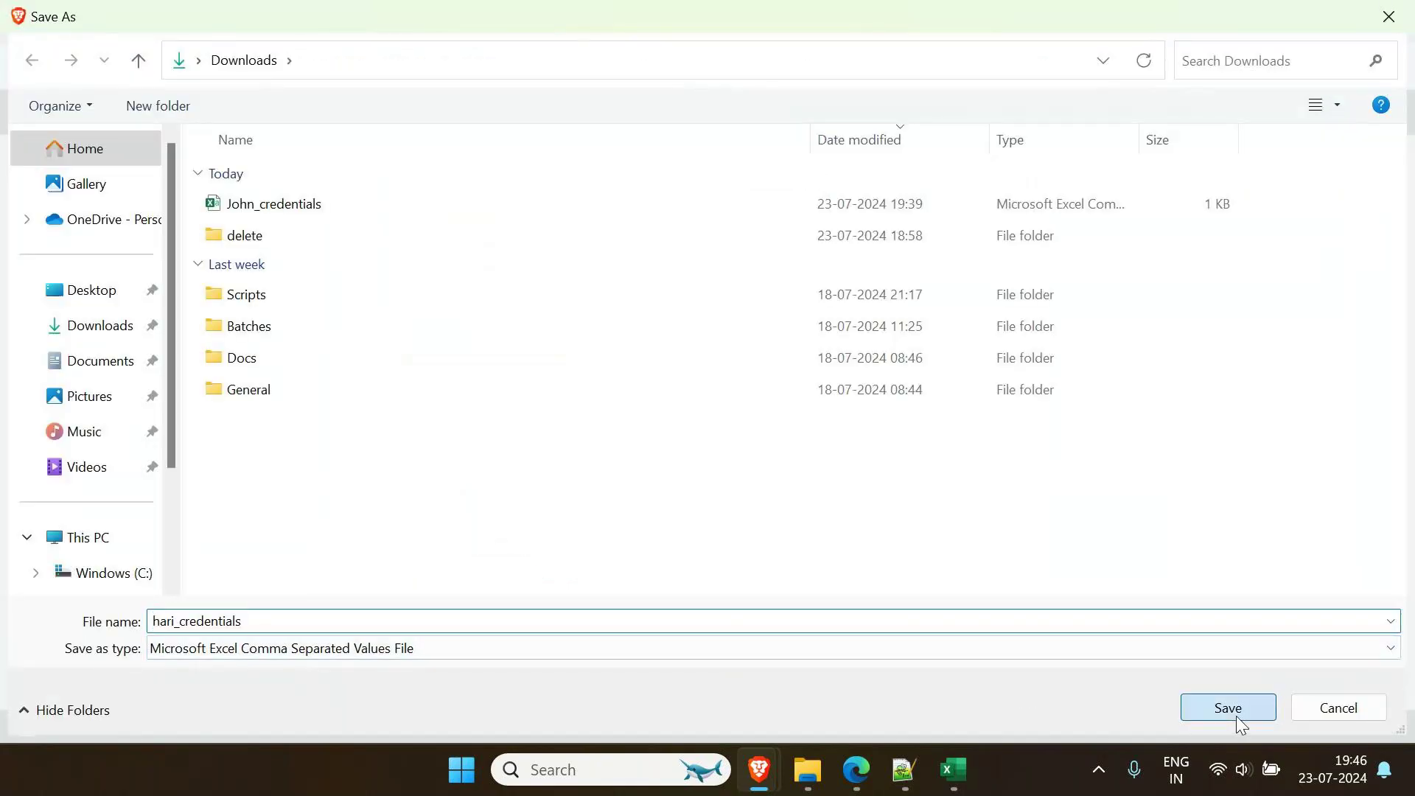
click(808, 771)
click(315, 400)
double_click(315, 400)
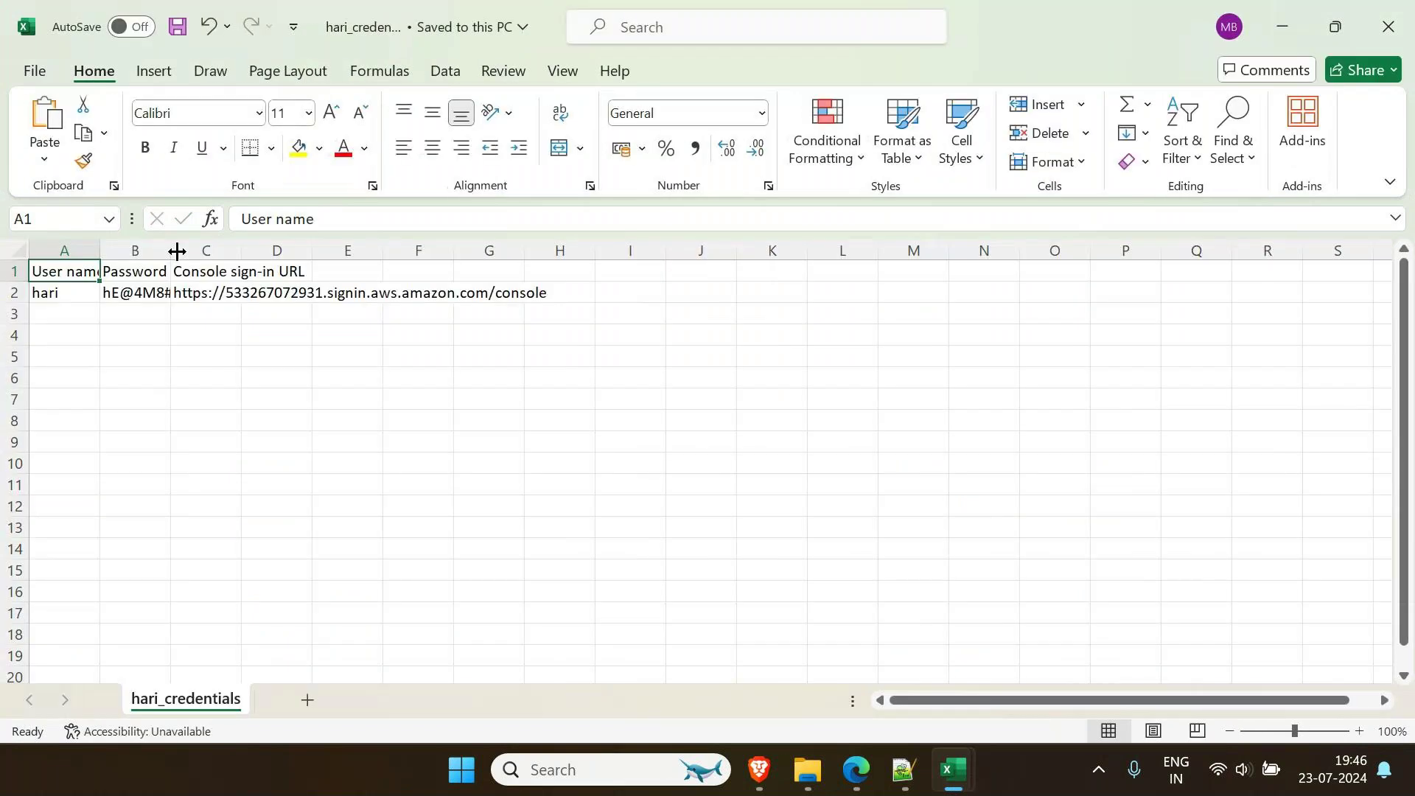
Widen the Password and Console sign-in URL columns and copy the console sign-in URL from cell C2
drag(172, 251, 237, 250)
double_click(308, 251)
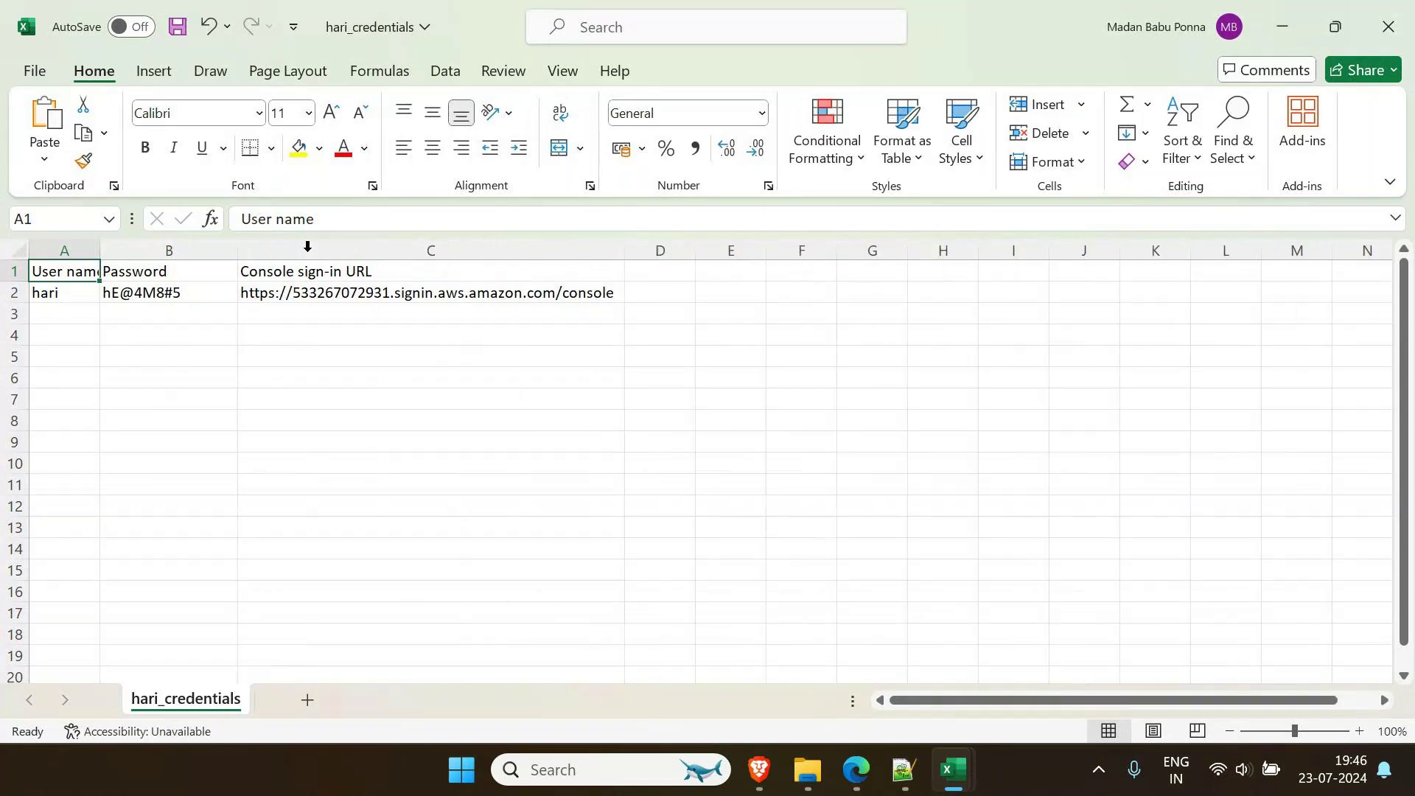
click(324, 292)
key(ctrl+c)
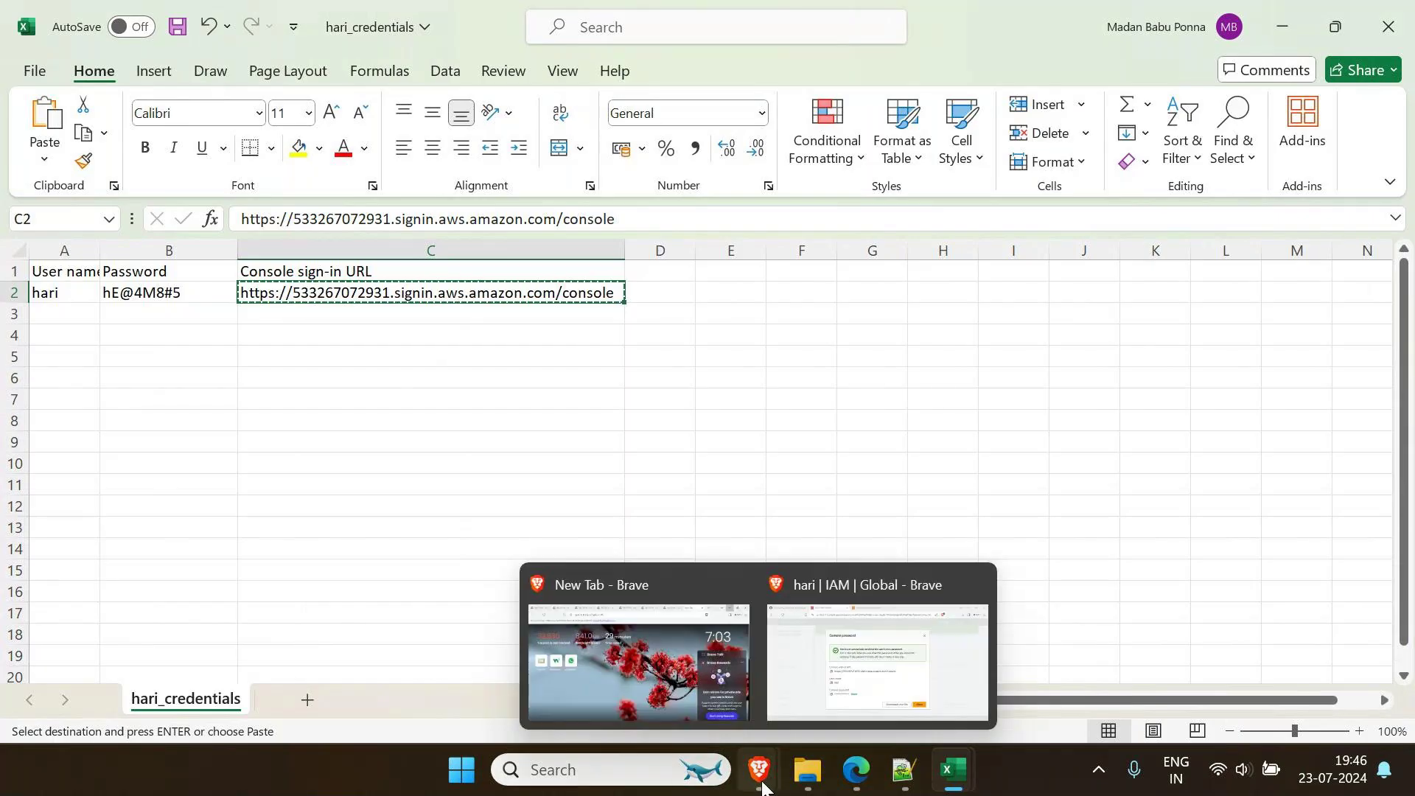
Launch Google Chrome and load the copied AWS console sign-in URL
click(560, 770)
text(chro)
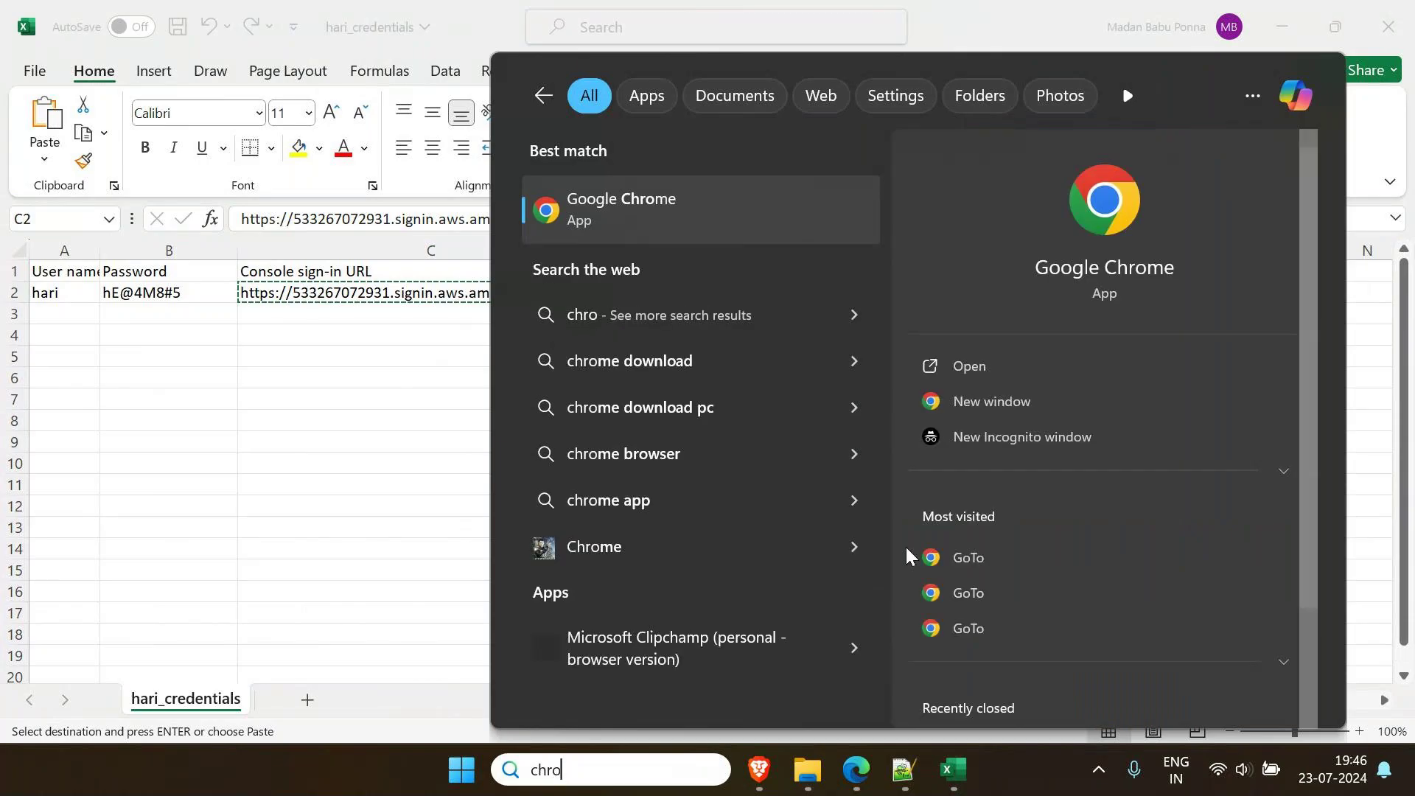
click(622, 236)
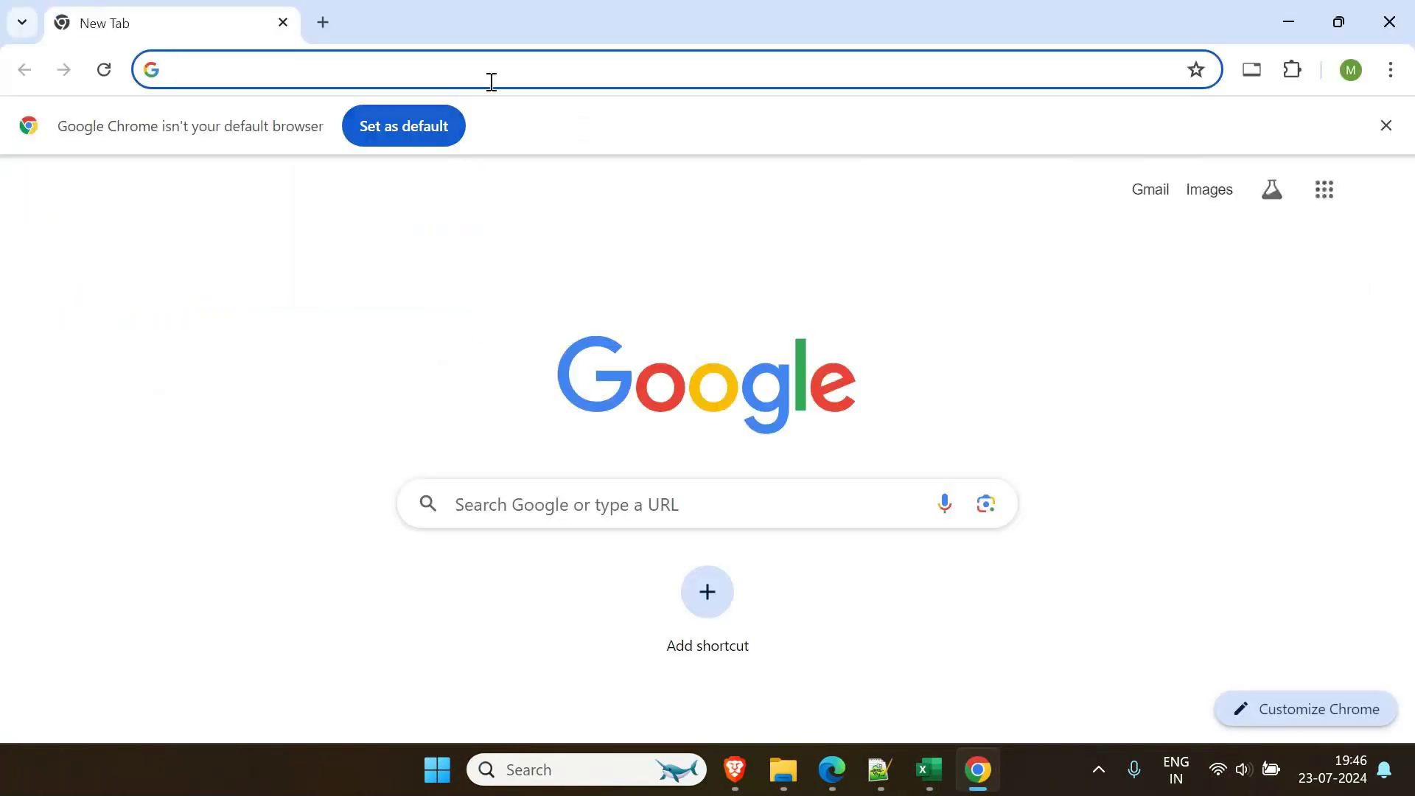
click(670, 81)
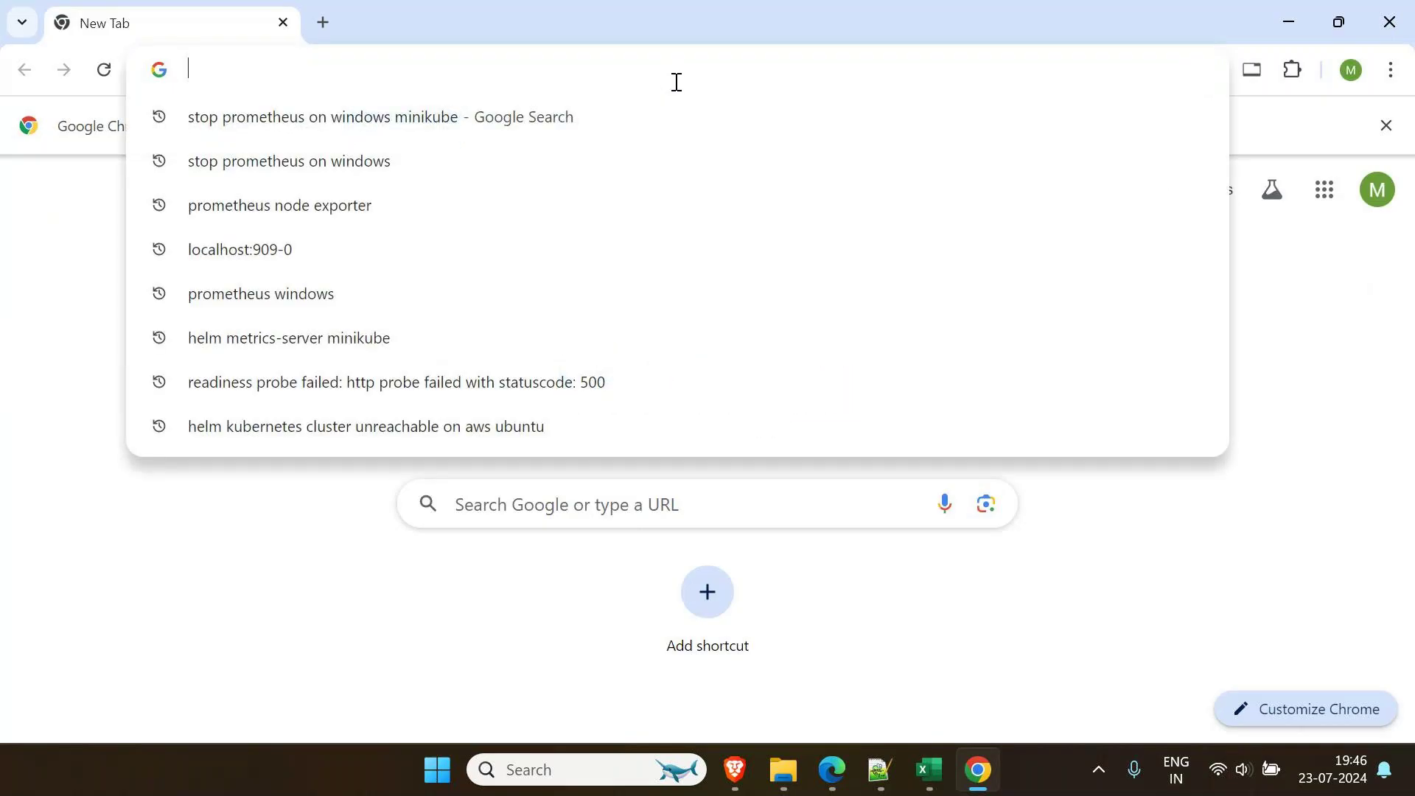
key(ctrl+v)
key(Return)
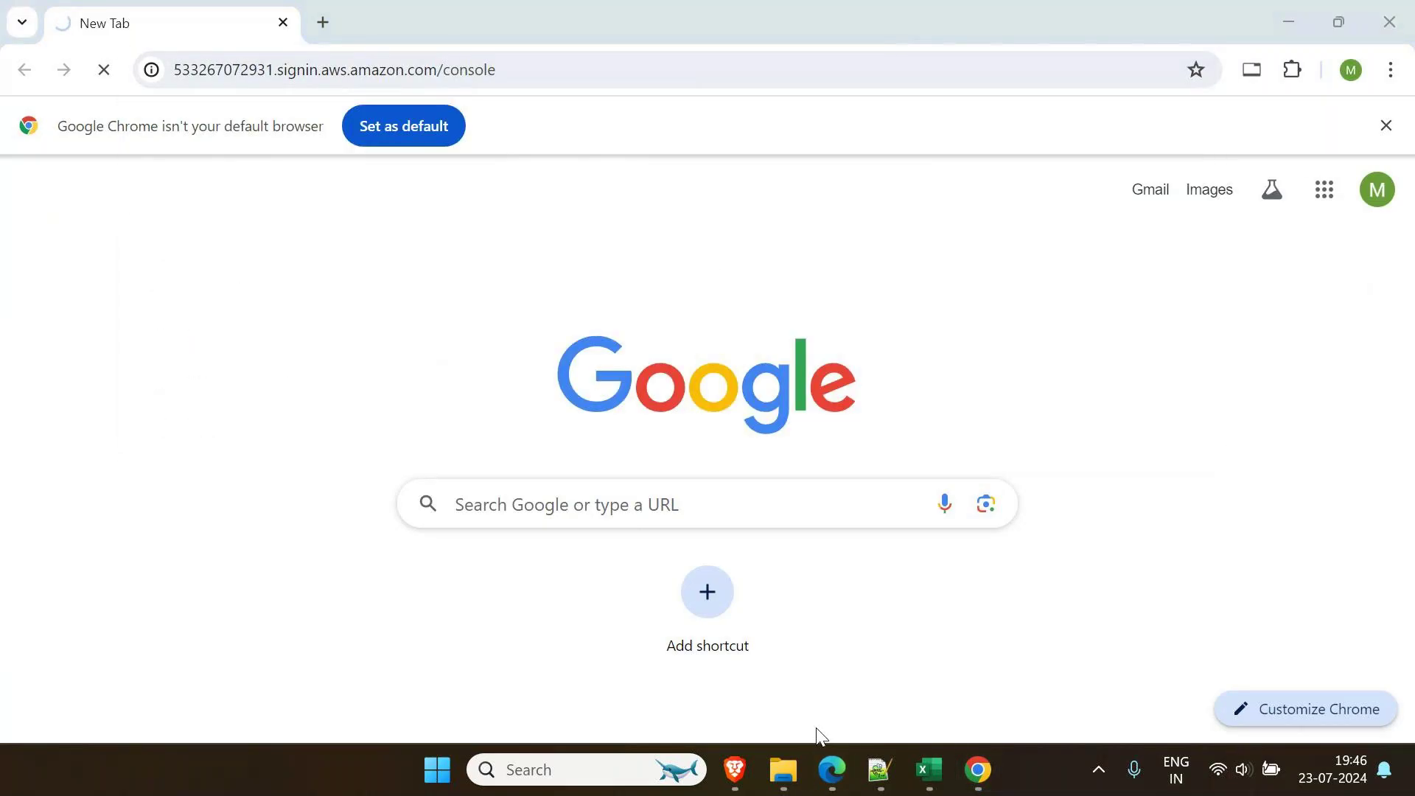
mouse_move(818, 774)
click(616, 669)
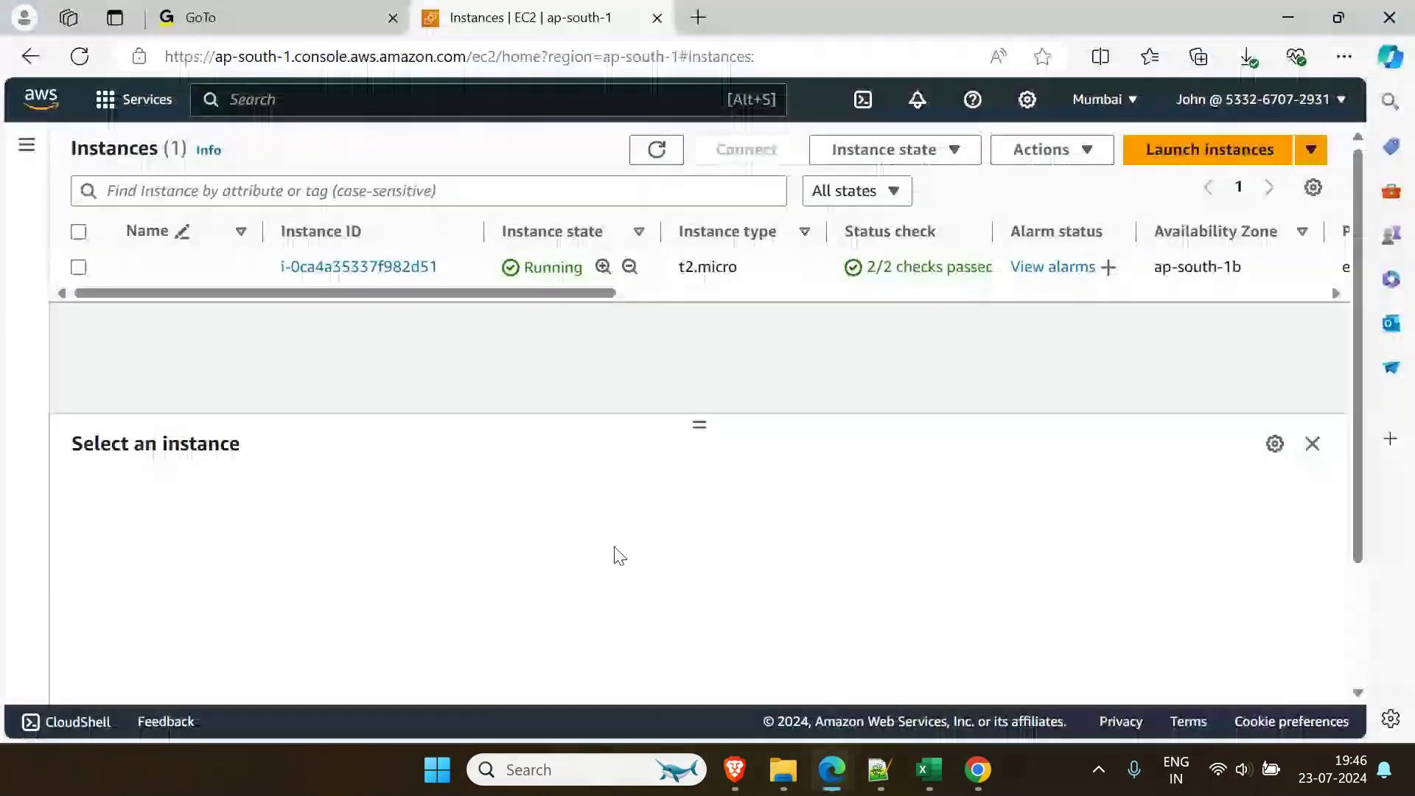
key(ctrl+t)
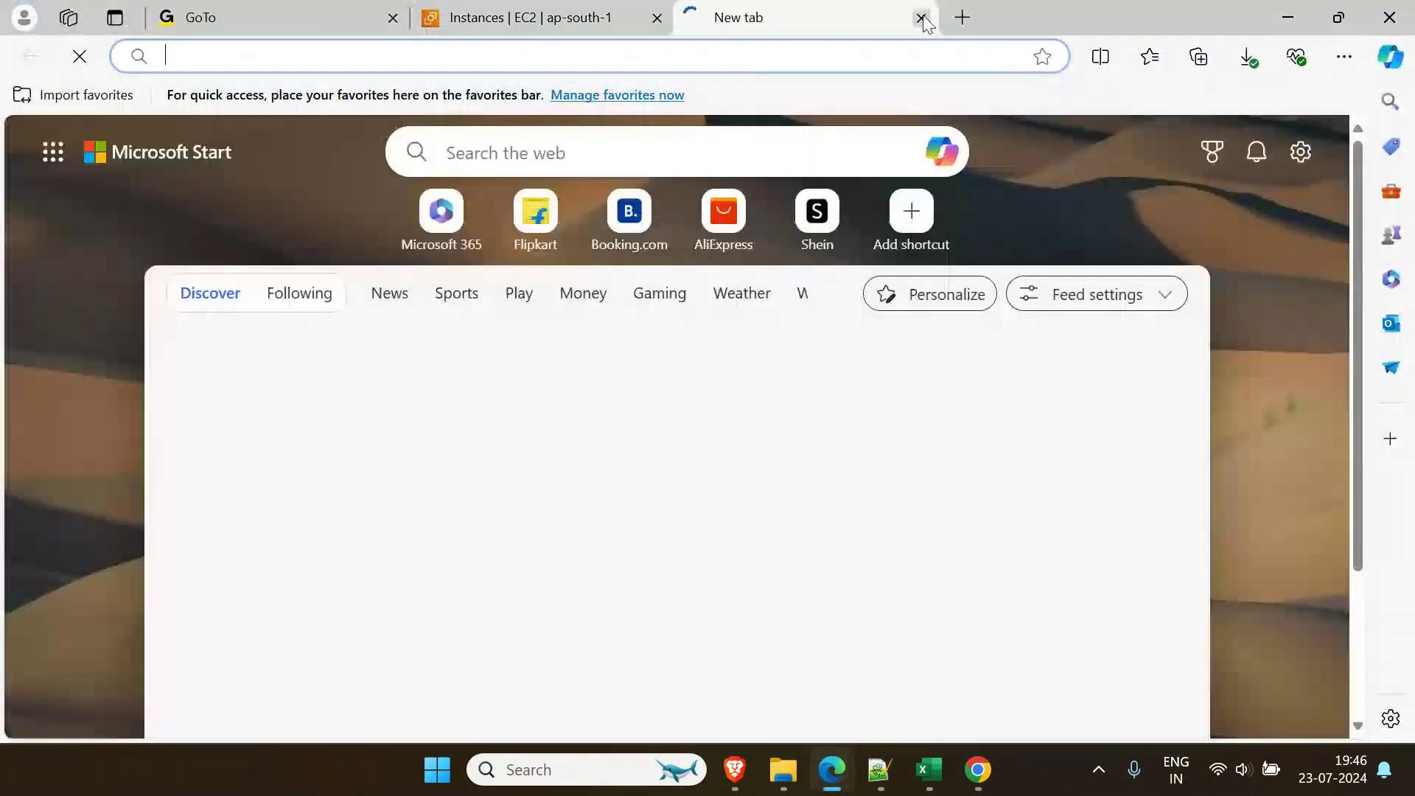
click(921, 18)
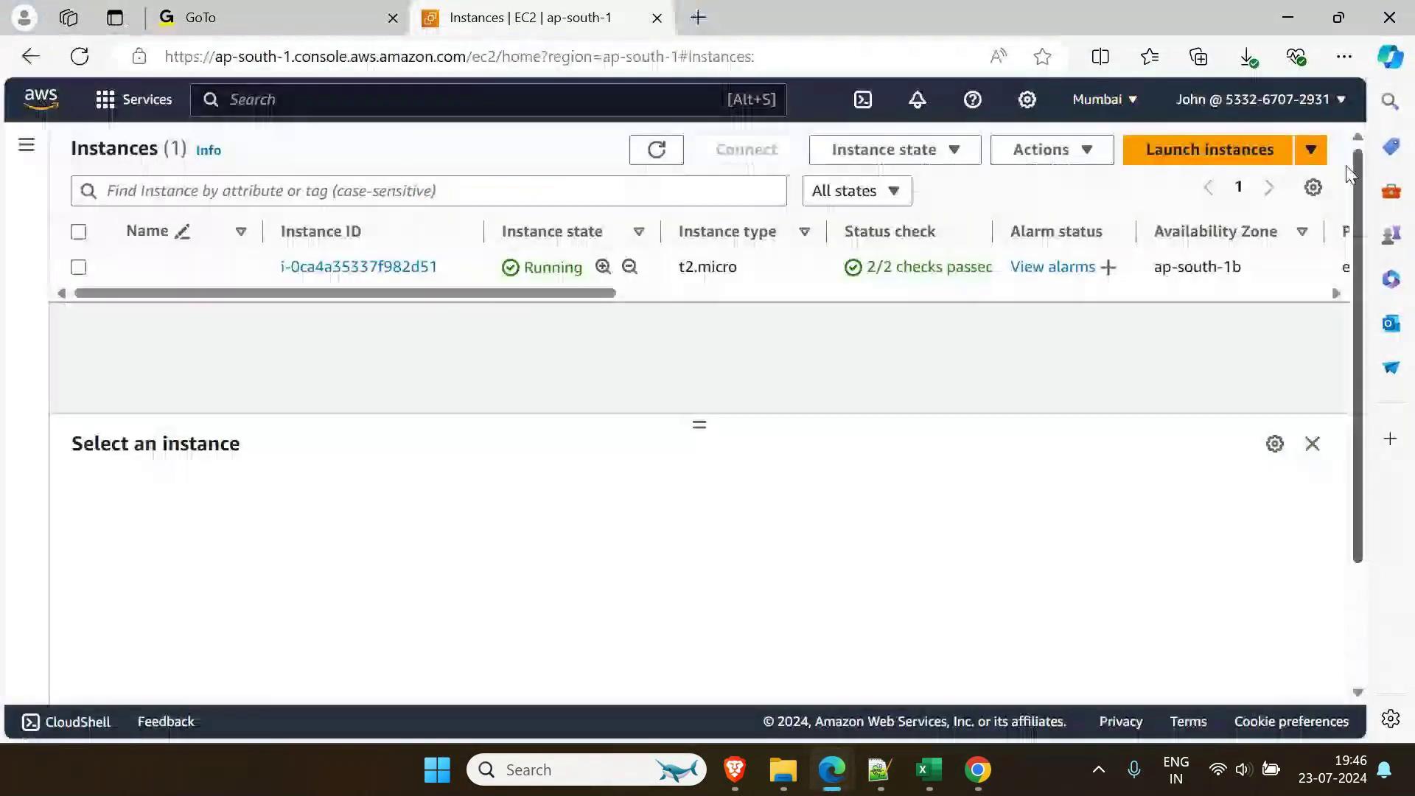
click(1297, 102)
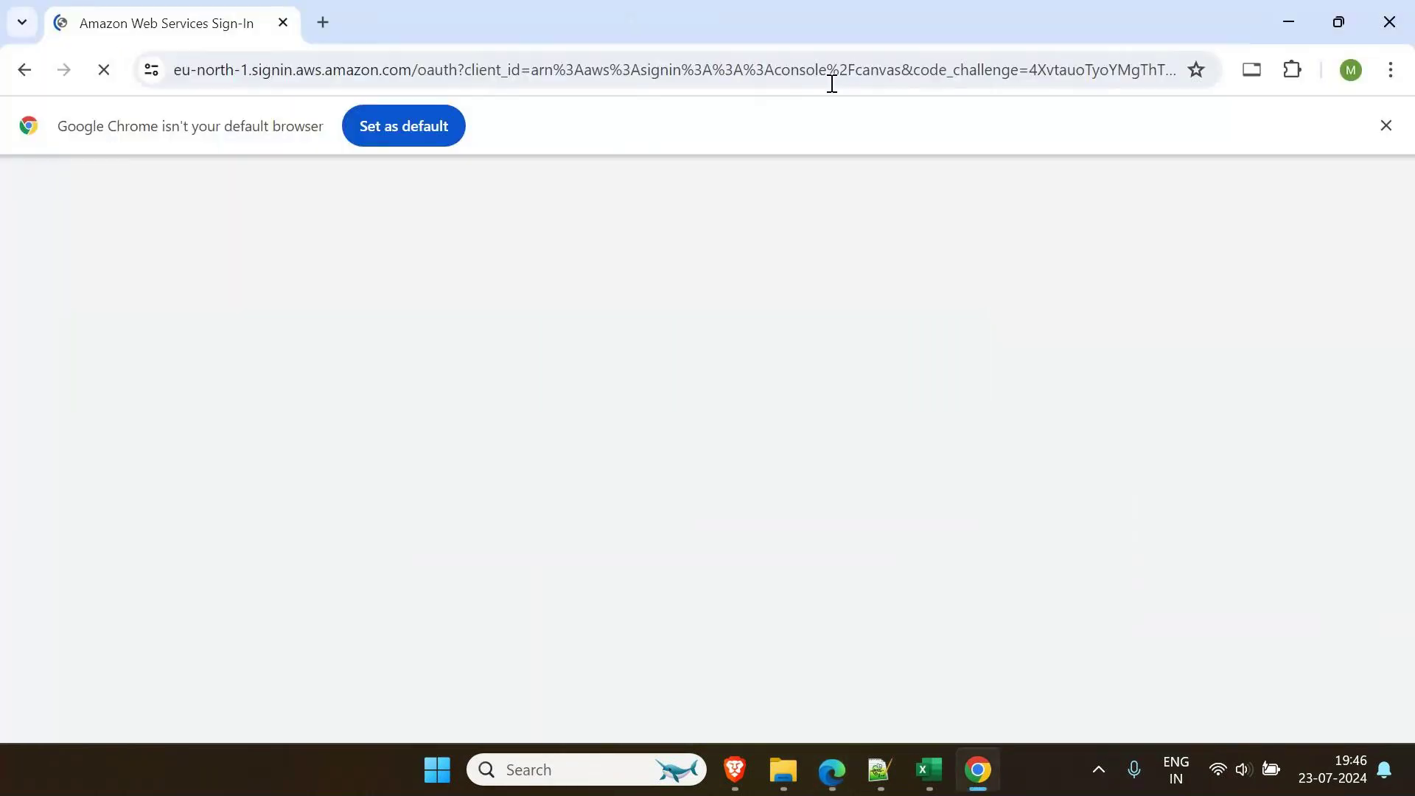
Switch to the new user's credentials workbook in Excel, copy the account password from cell B2, and return to Chrome
mouse_move(747, 783)
mouse_move(929, 769)
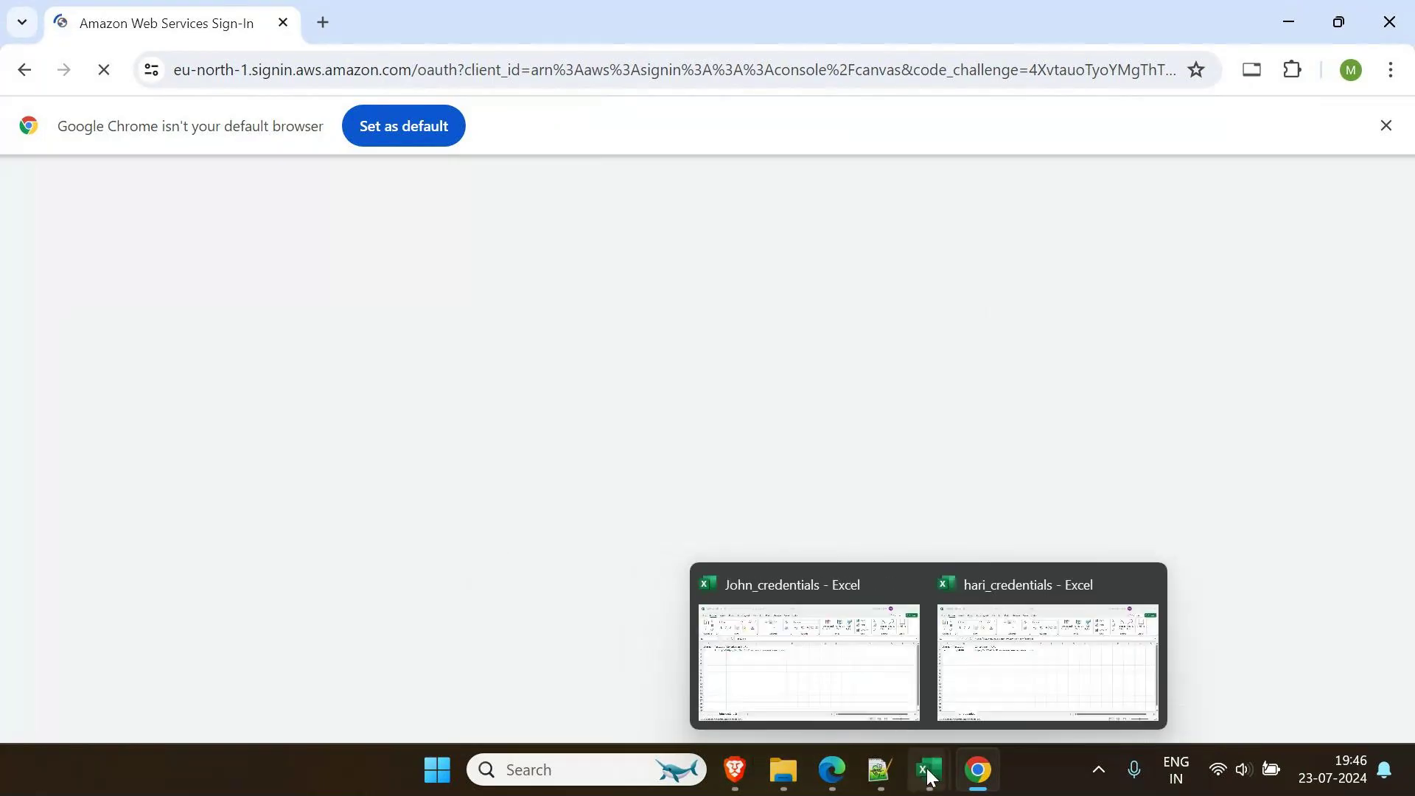
click(985, 691)
click(161, 292)
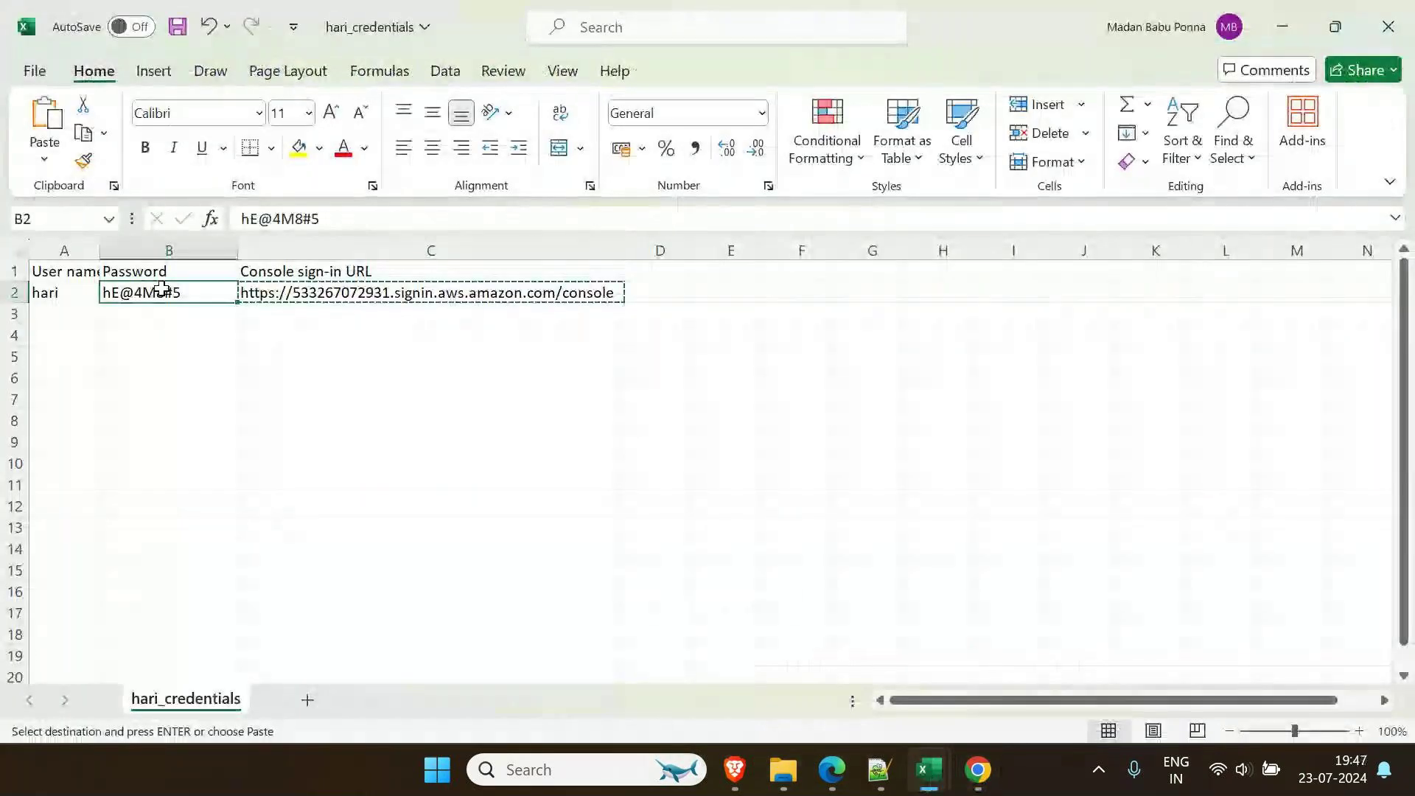
click(231, 214)
drag(323, 218, 233, 215)
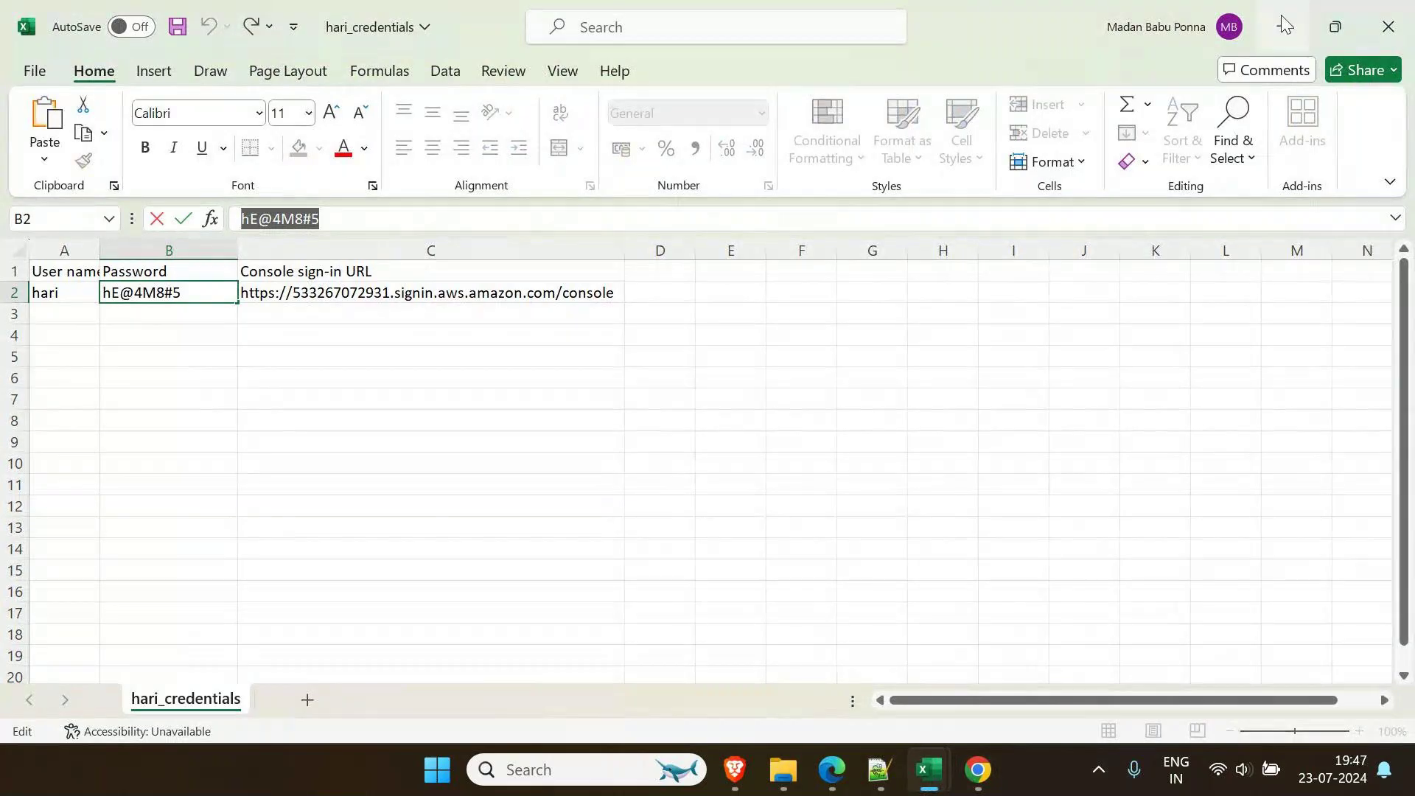
click(1285, 25)
Sign in to AWS as the new IAM user by entering the user name and the account password
scroll(327, 610, down, 2)
click(344, 493)
text(hari)
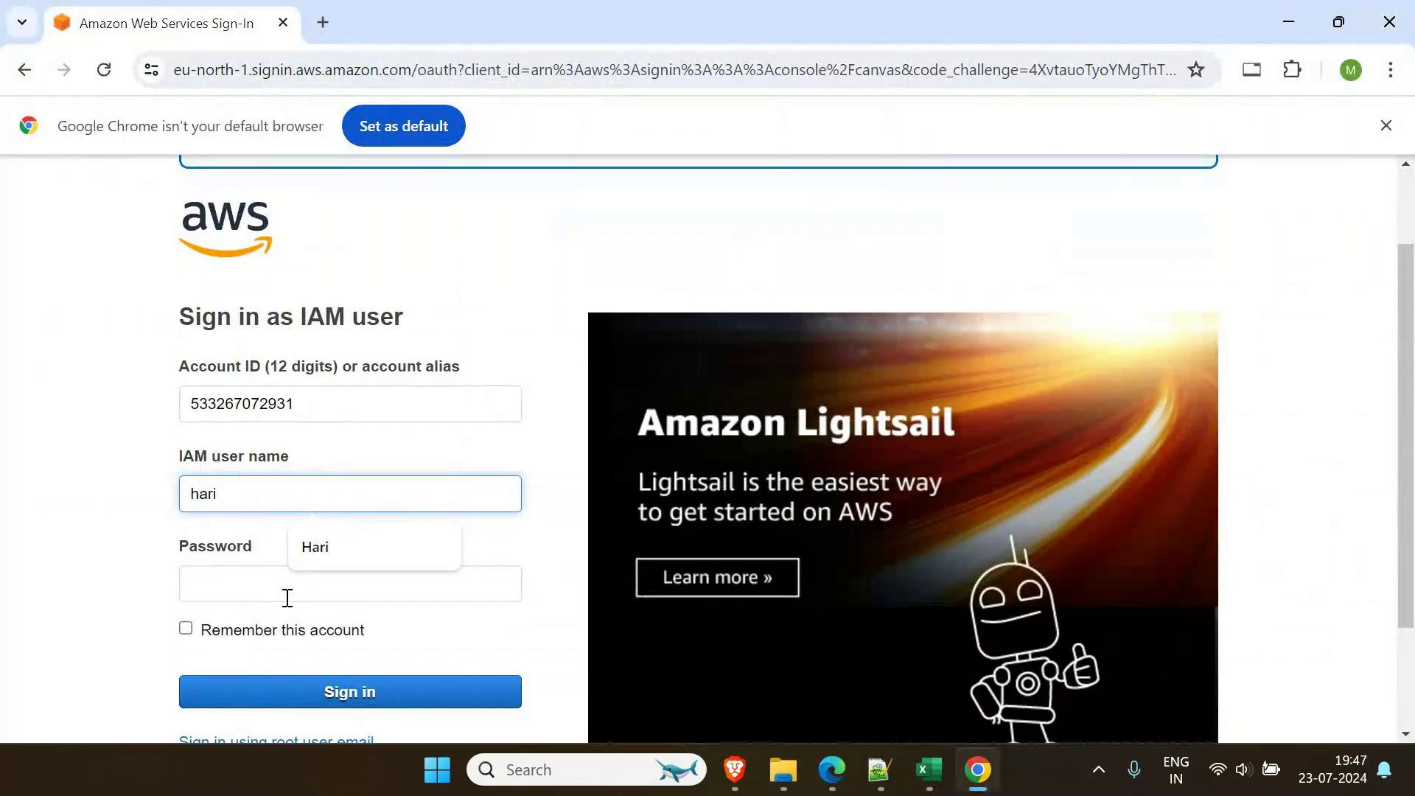
click(329, 597)
text(********)
click(337, 702)
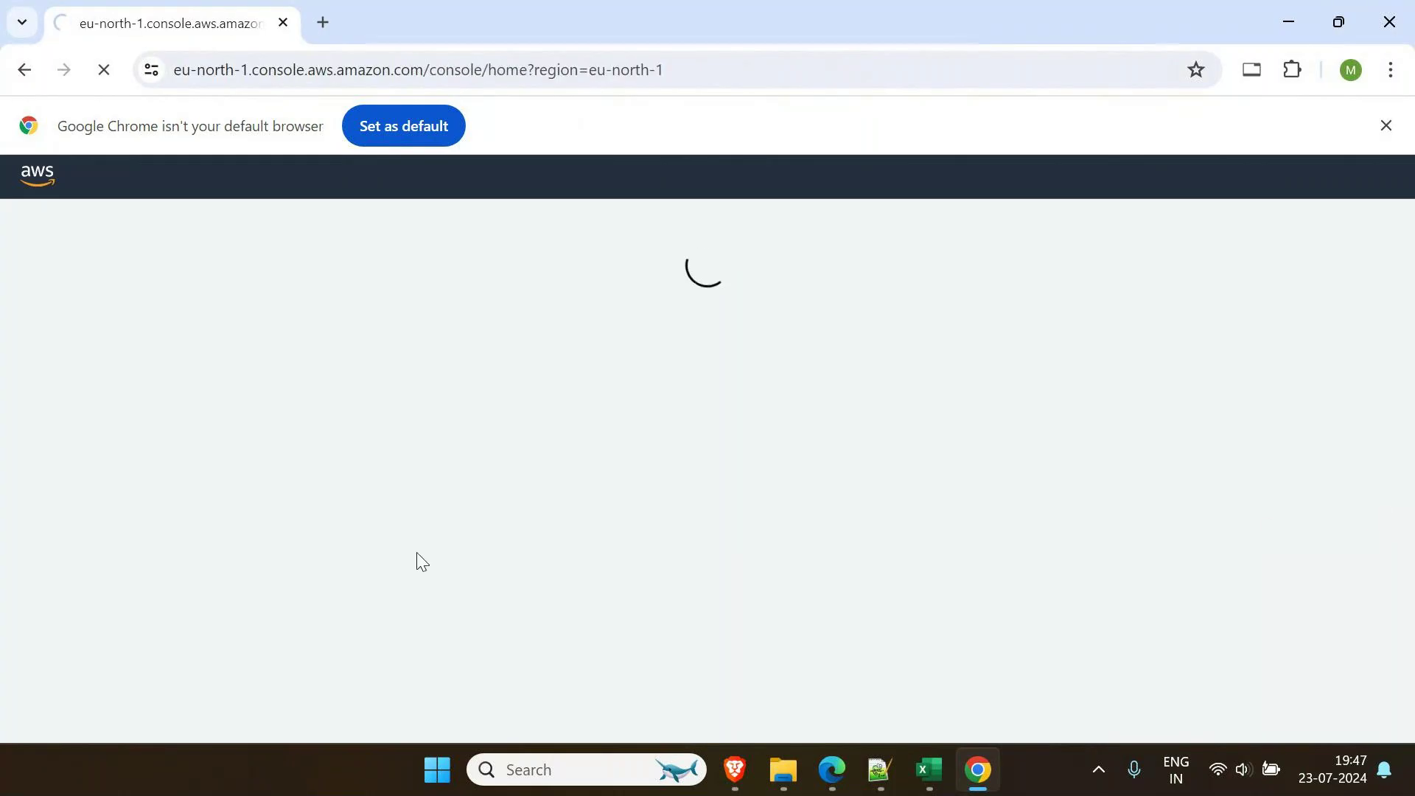
Dismiss the default browser notice and switch the console region to Asia Pacific (Mumbai)
click(1384, 126)
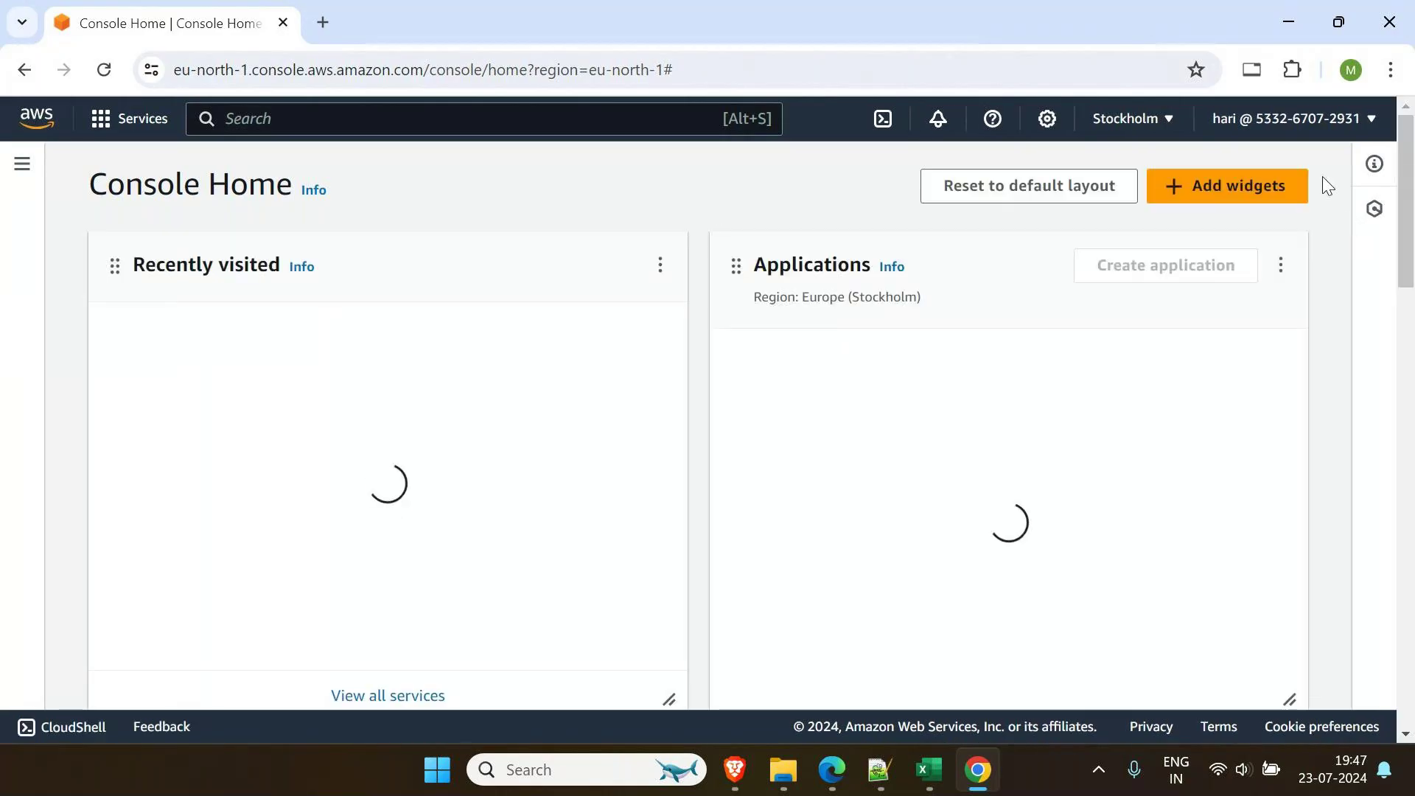
click(1148, 125)
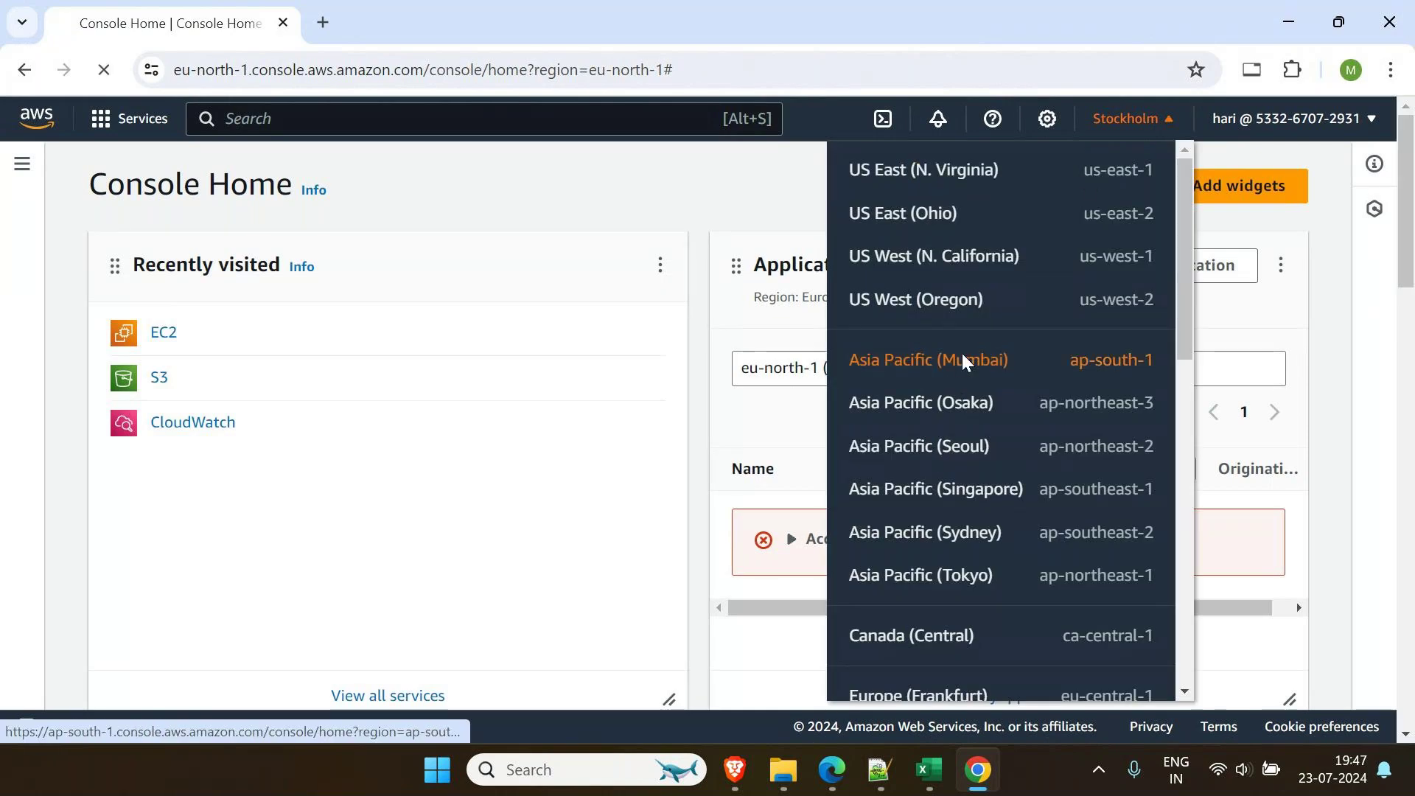
click(963, 361)
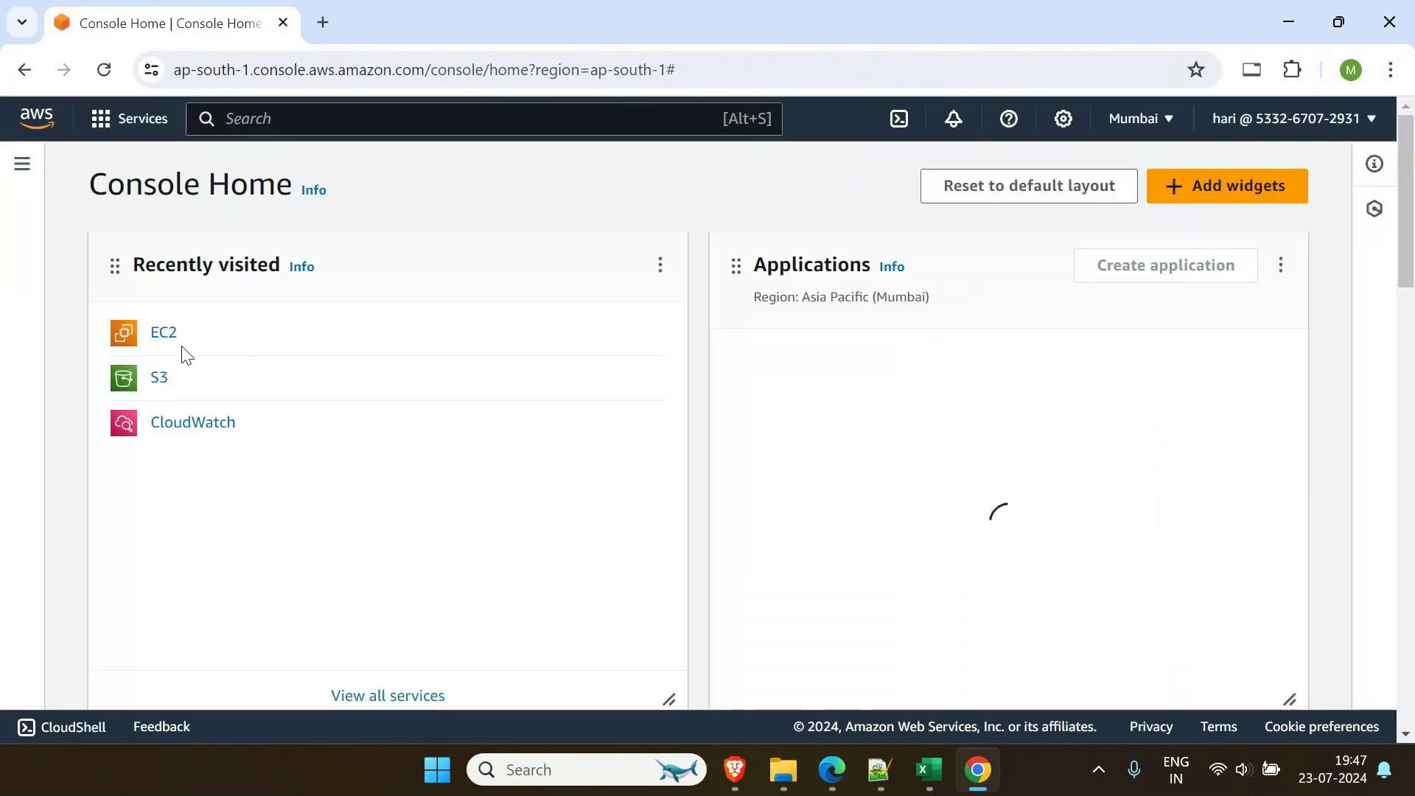
Open EC2 as the second user, view the running instances and highlight the text shown in the instance list
click(160, 341)
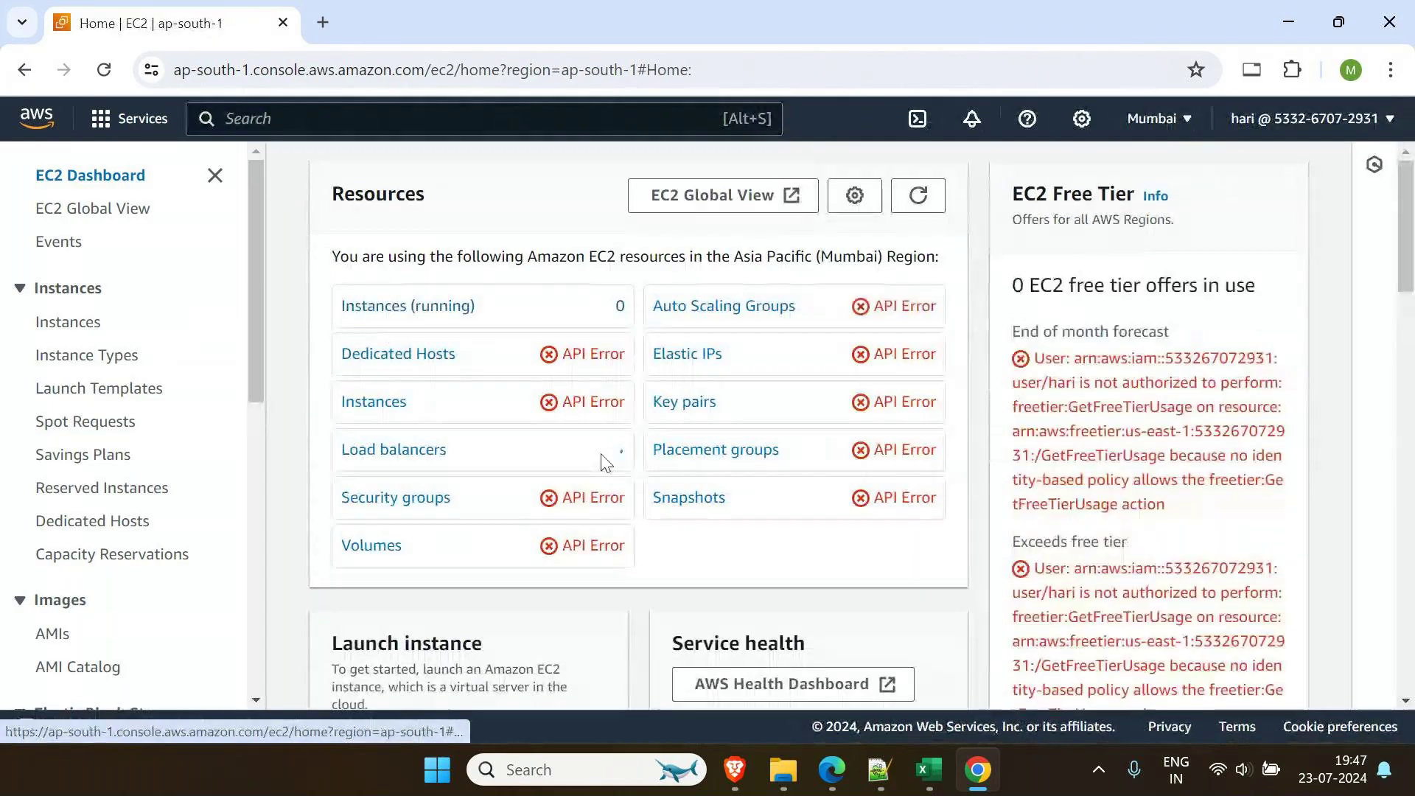
click(408, 306)
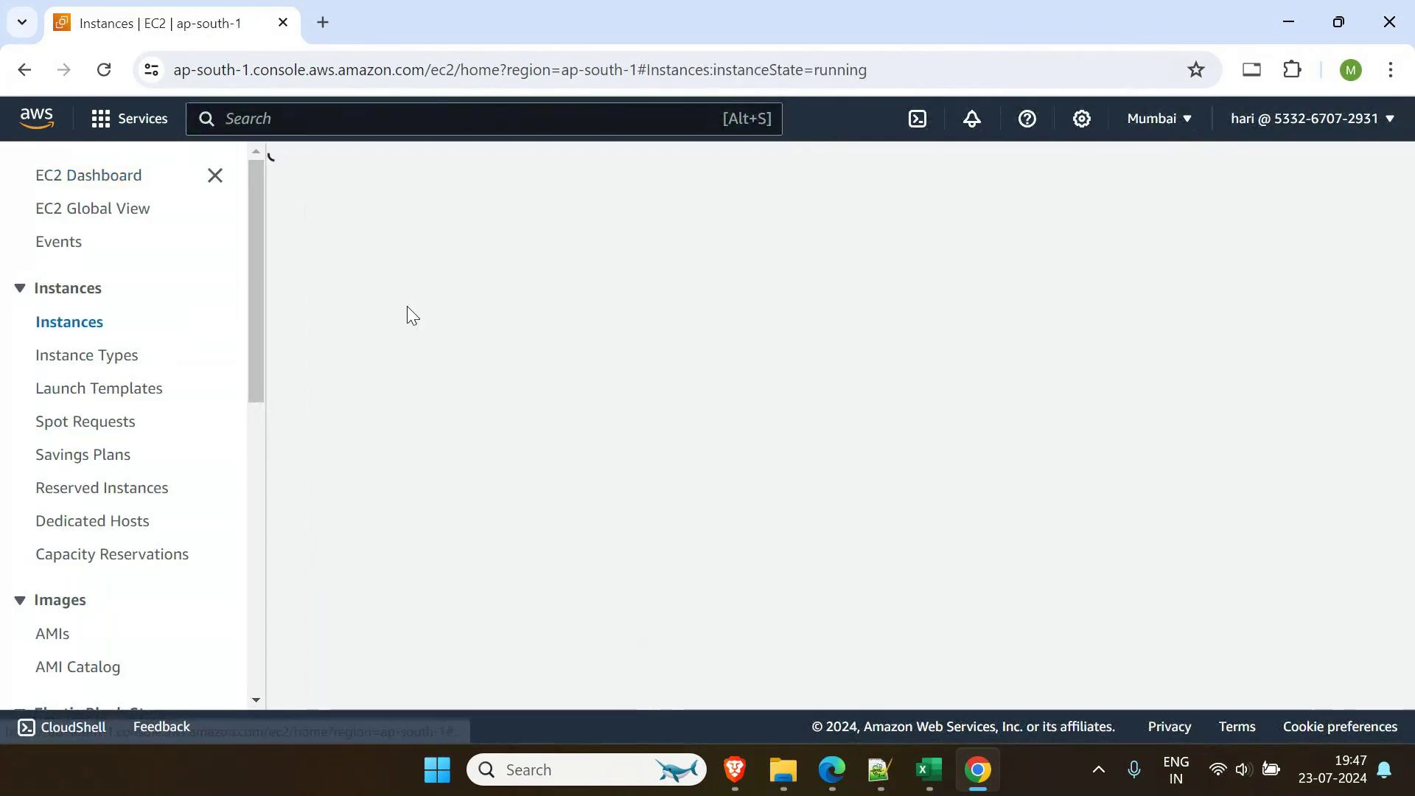
drag(291, 339, 835, 342)
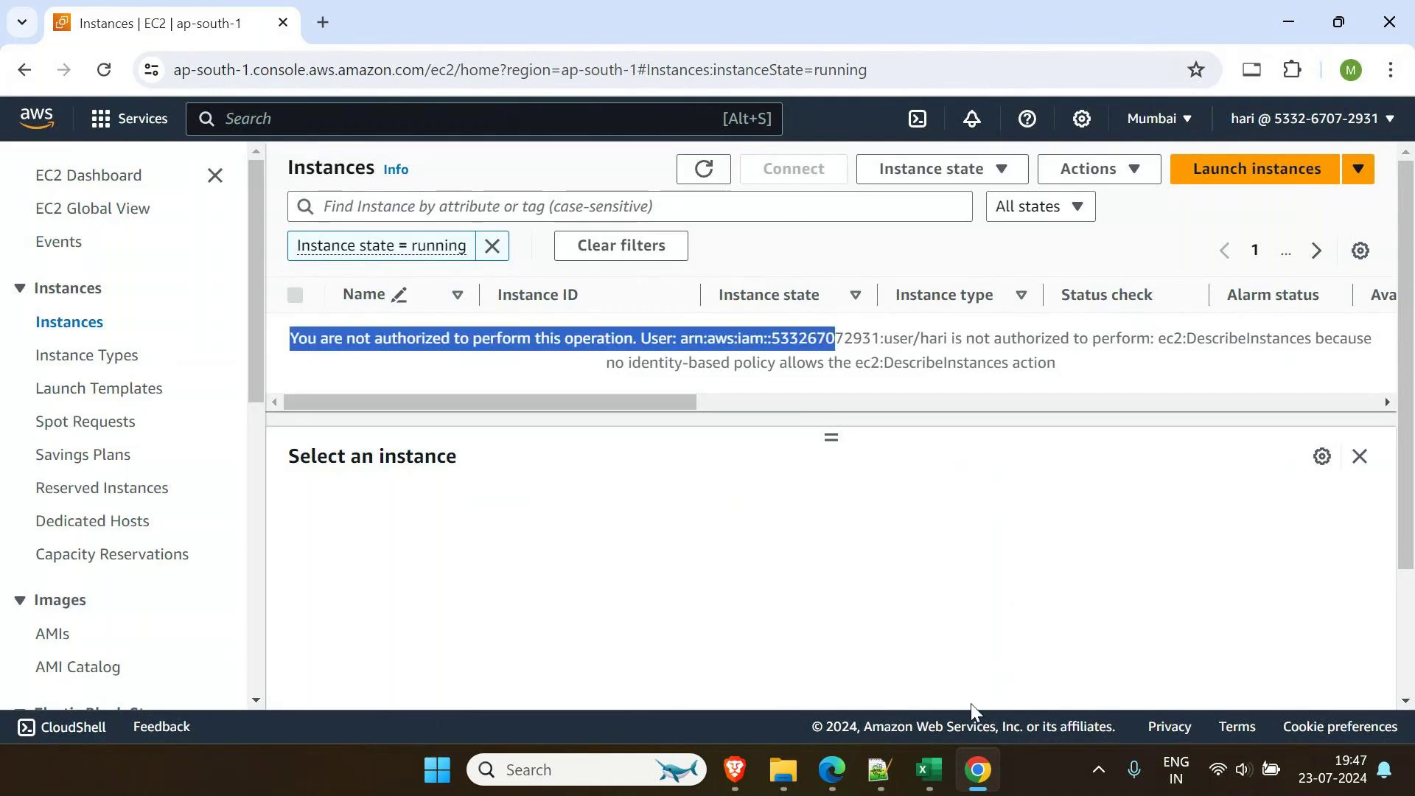
Switch to Edge to compare the first user's EC2 instances list, then return to the second user's session in Chrome
mouse_move(831, 769)
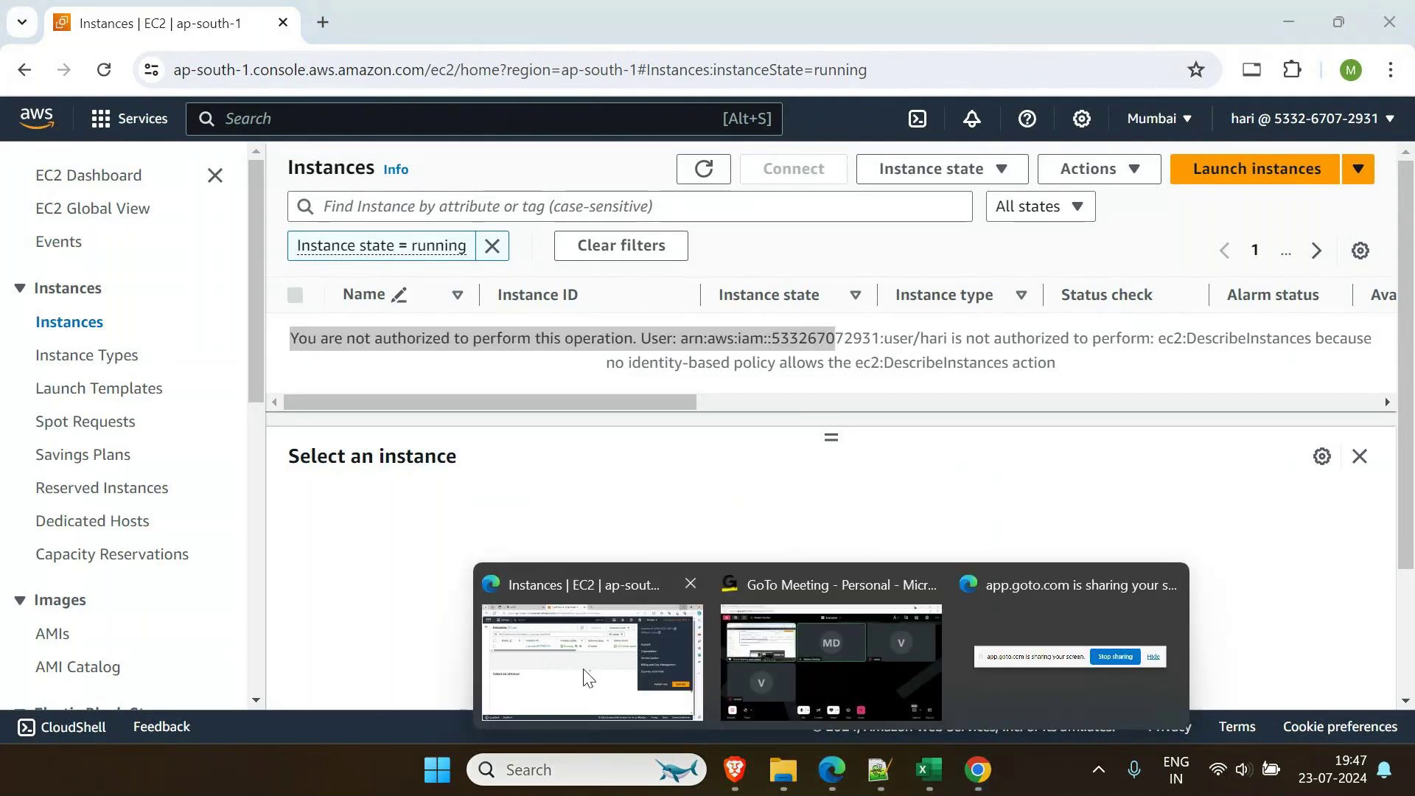
click(589, 674)
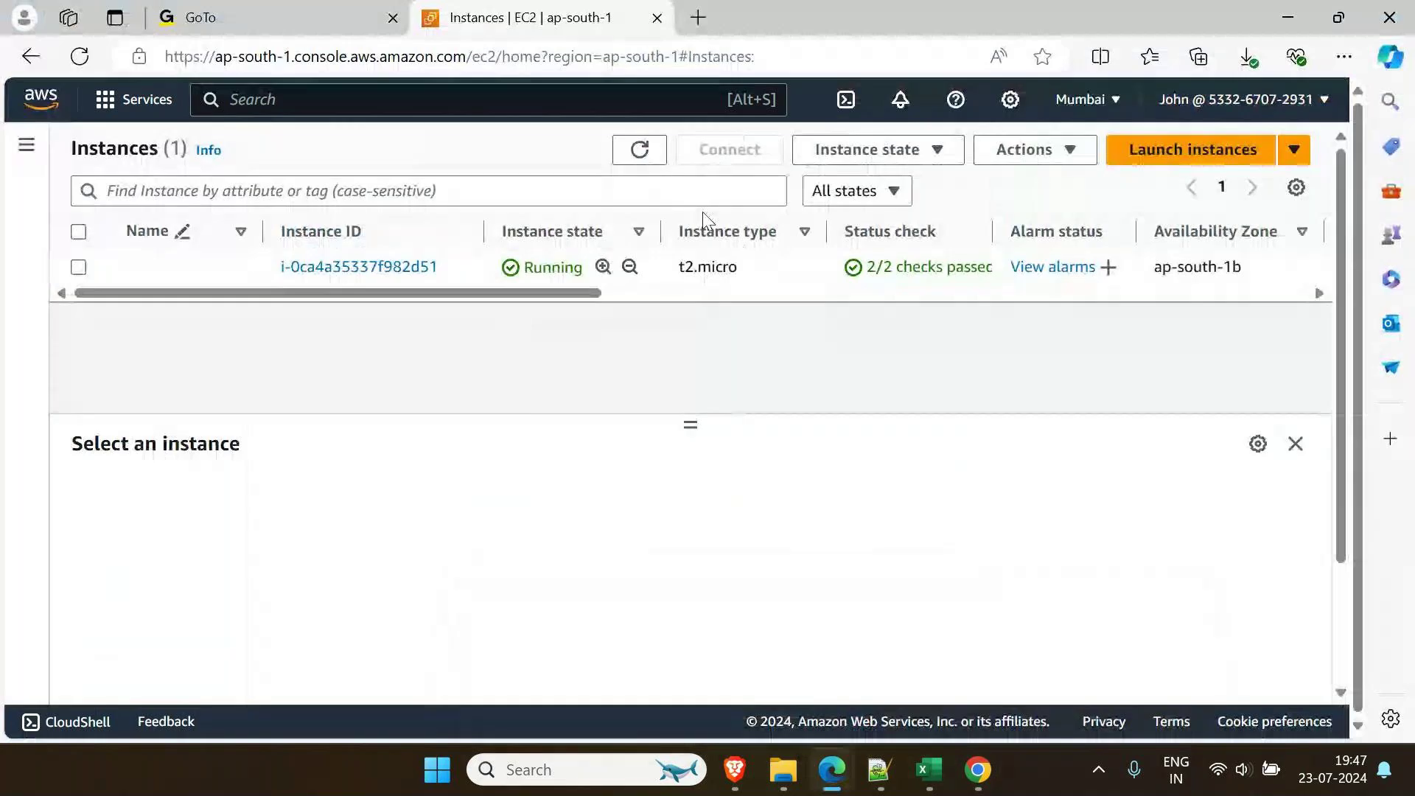
click(978, 769)
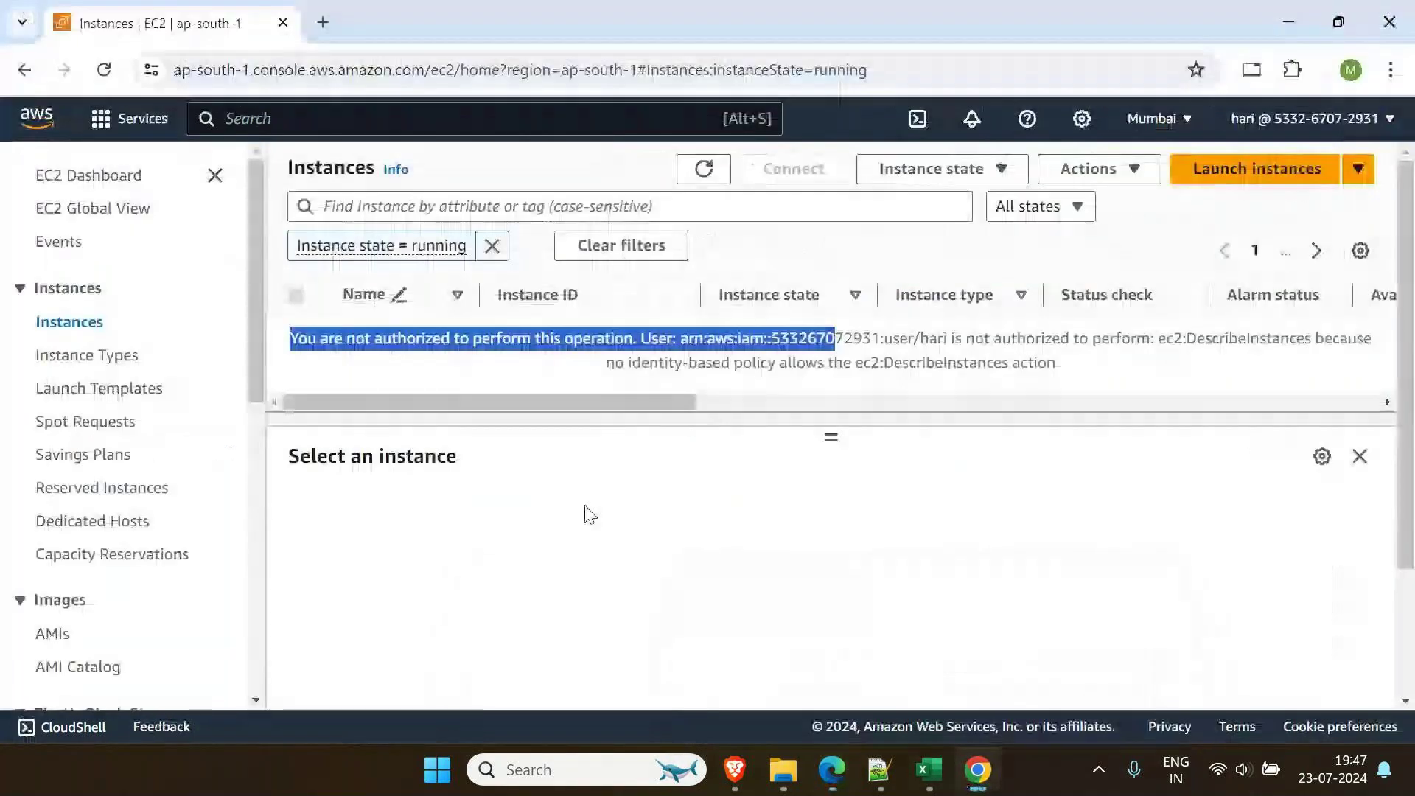
Open the S3 service as the second user and highlight the name of the existing bucket in the general purpose bucket list
click(467, 119)
text(s3)
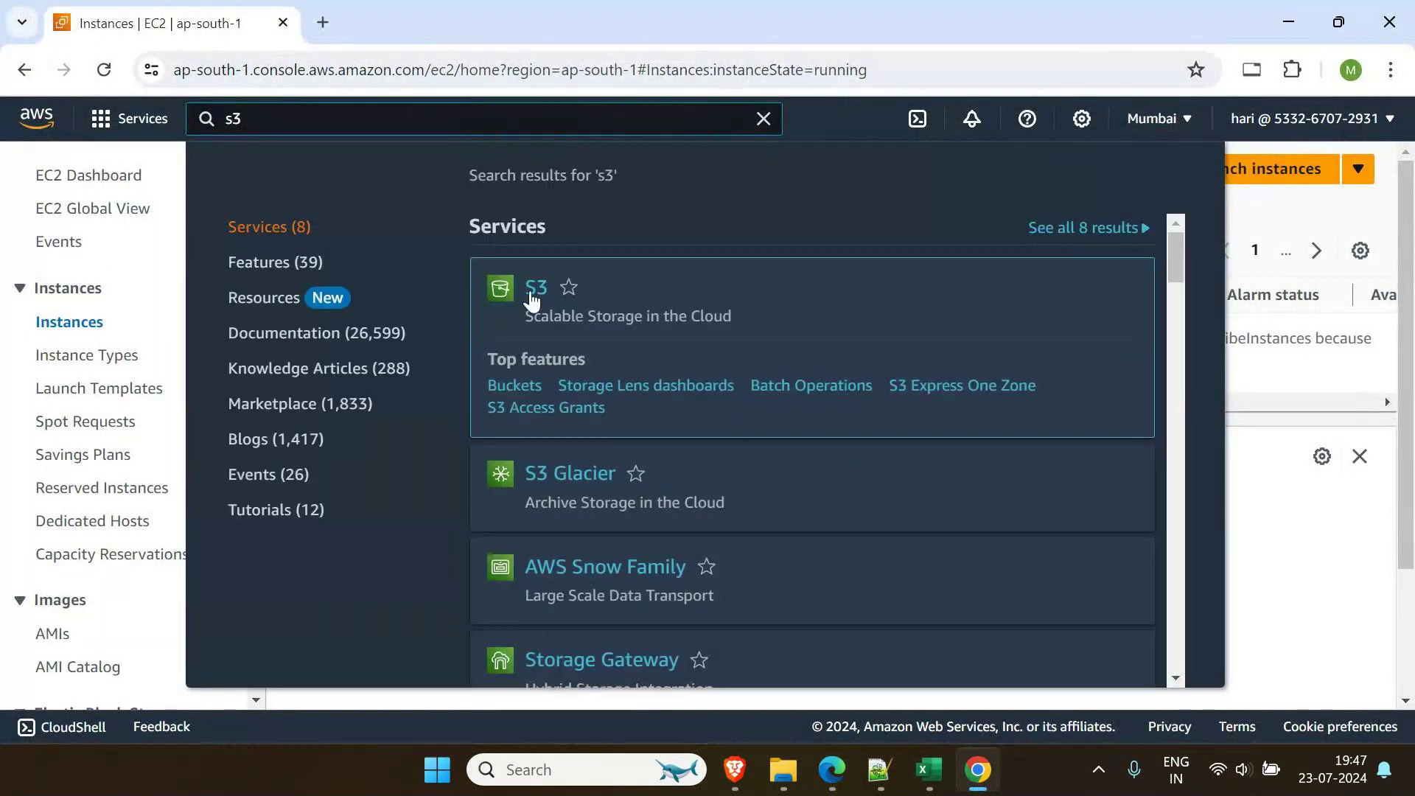
click(540, 291)
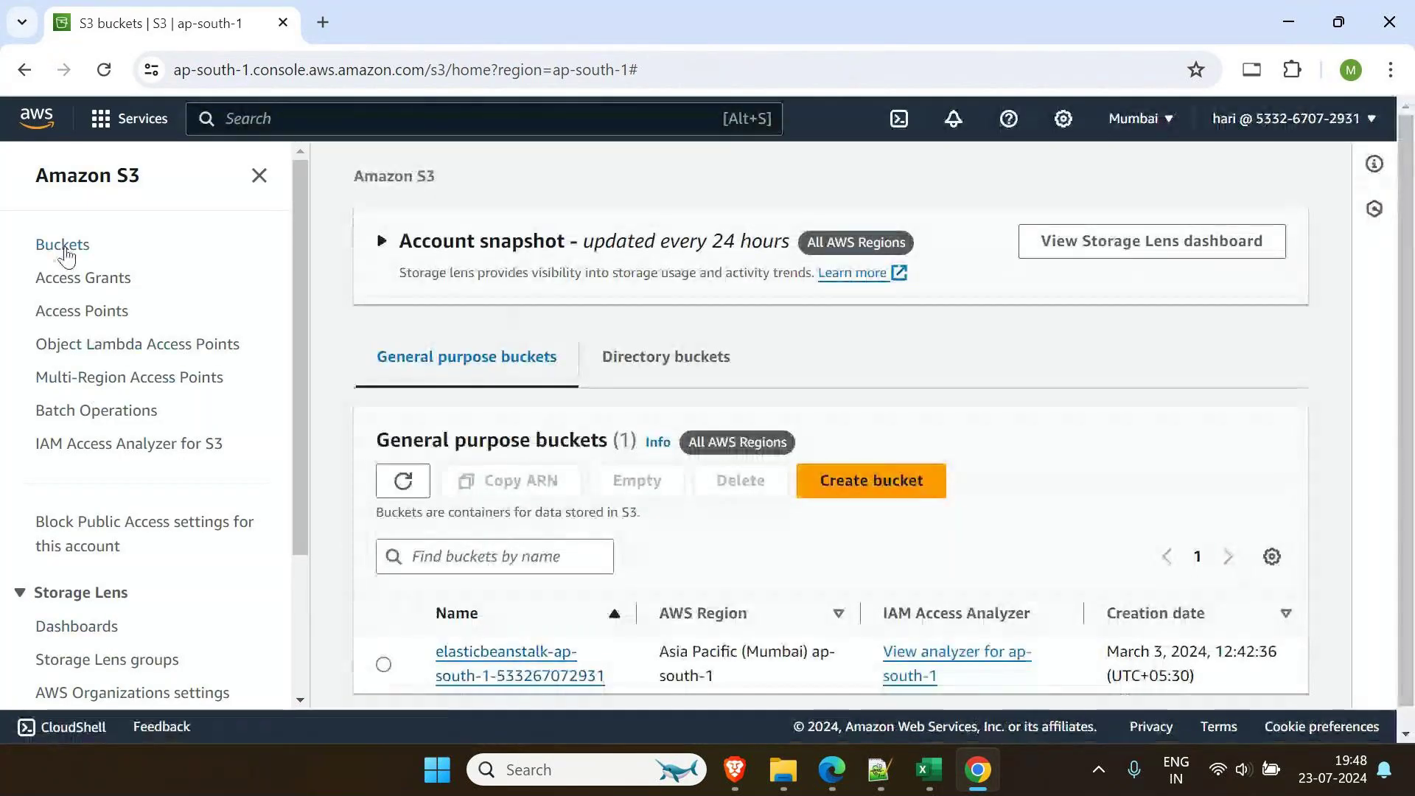
scroll(545, 575, down, 1)
drag(603, 656, 436, 631)
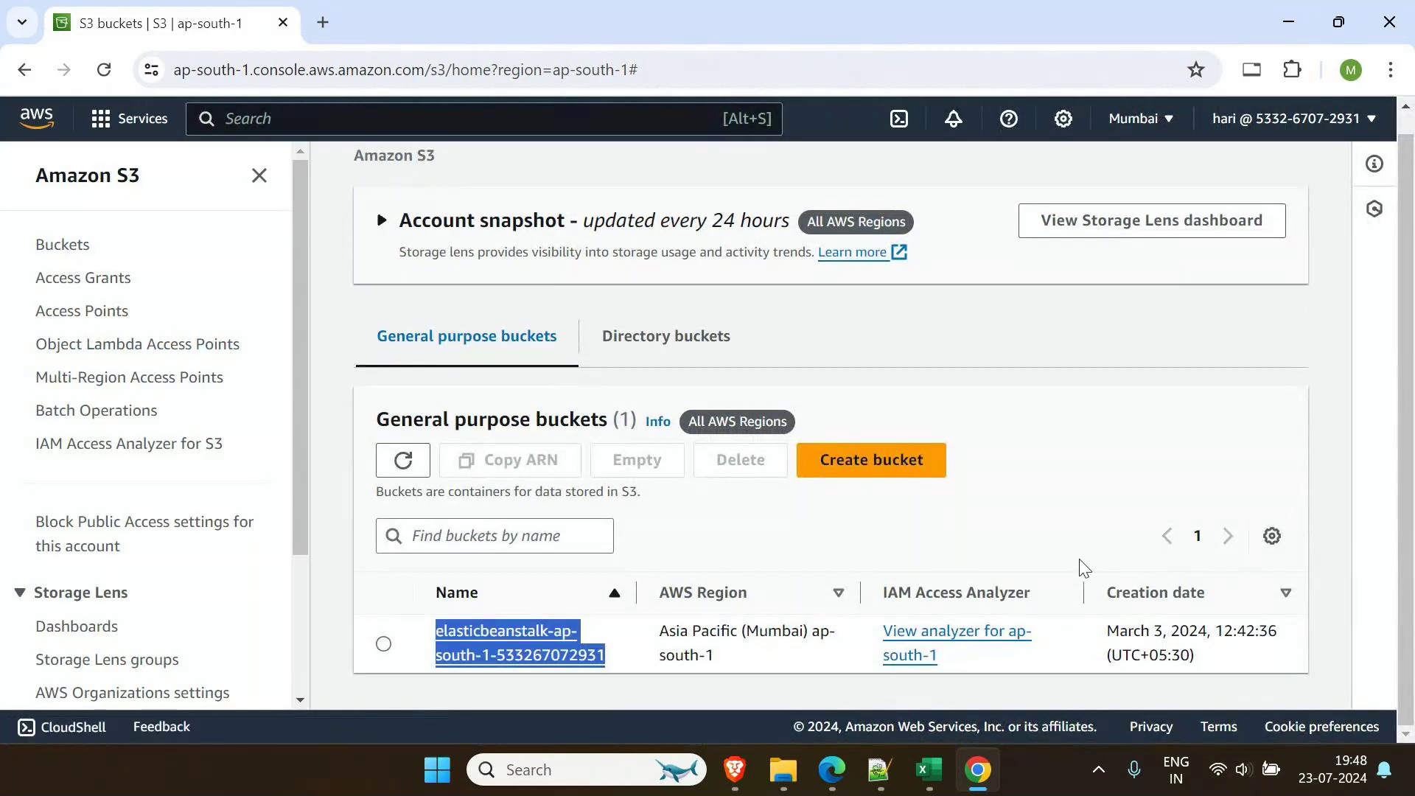
Try to create an S3 bucket named dsfgdsfgewrte with the default settings, and highlight the text of the response
click(848, 467)
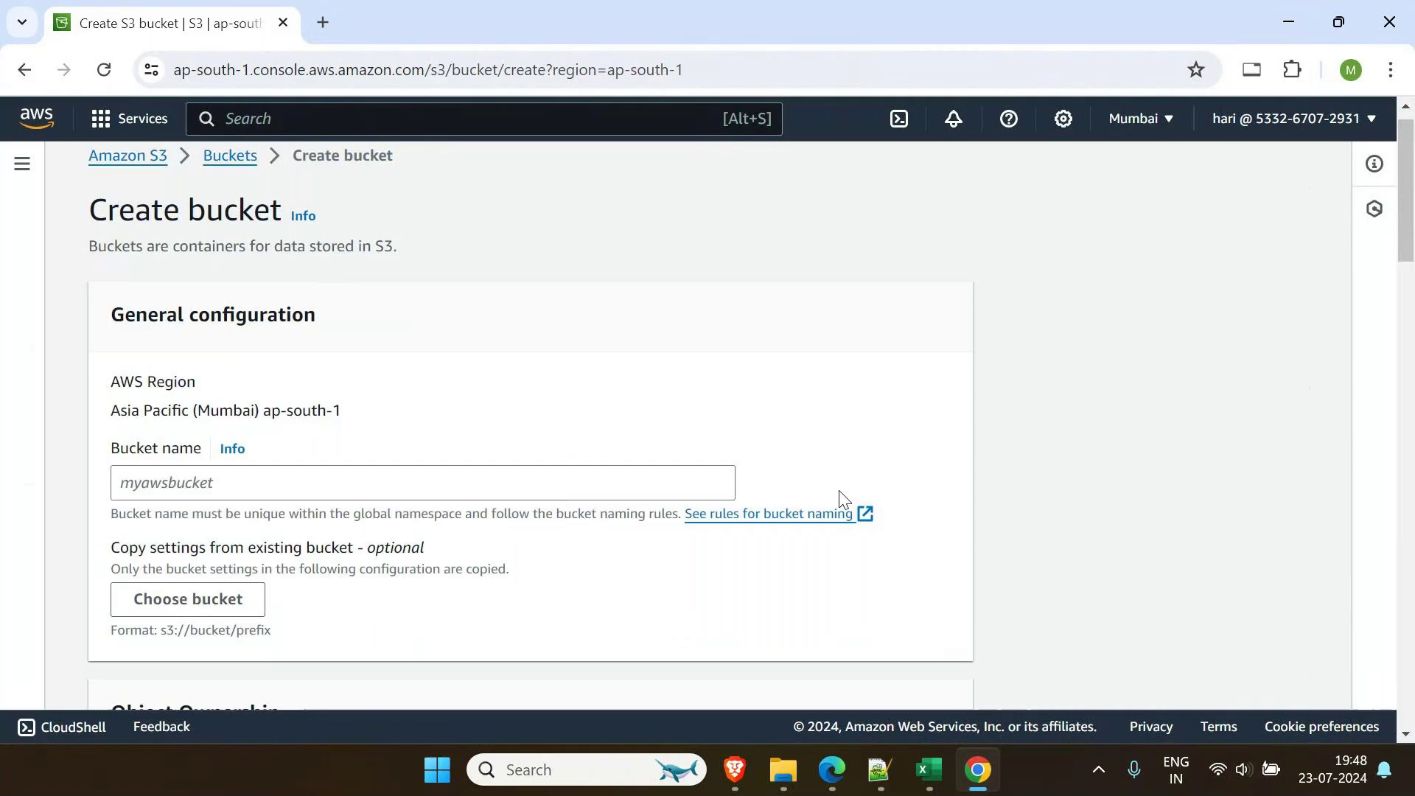
click(543, 475)
text(dsfgdsfgewrte)
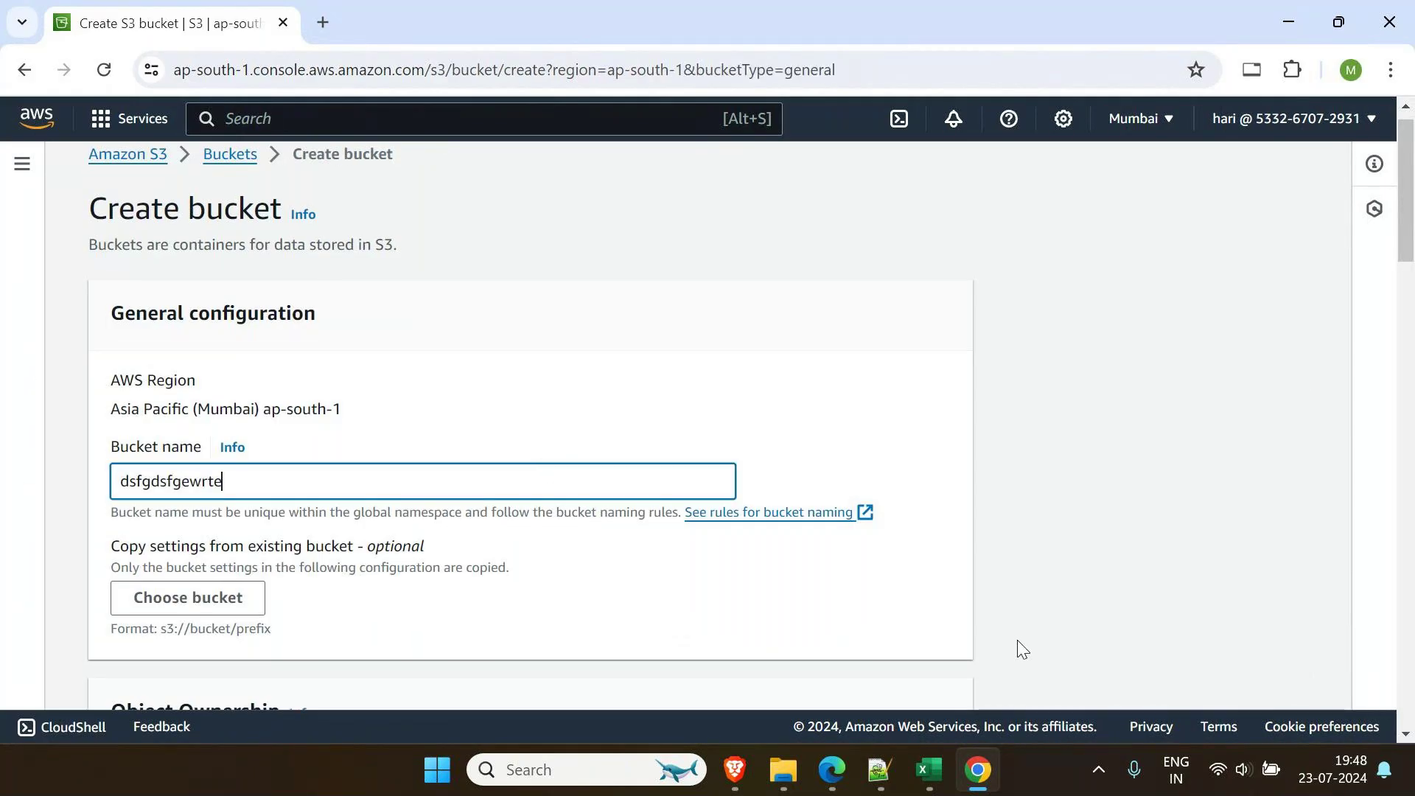
scroll(1020, 638, down, 20)
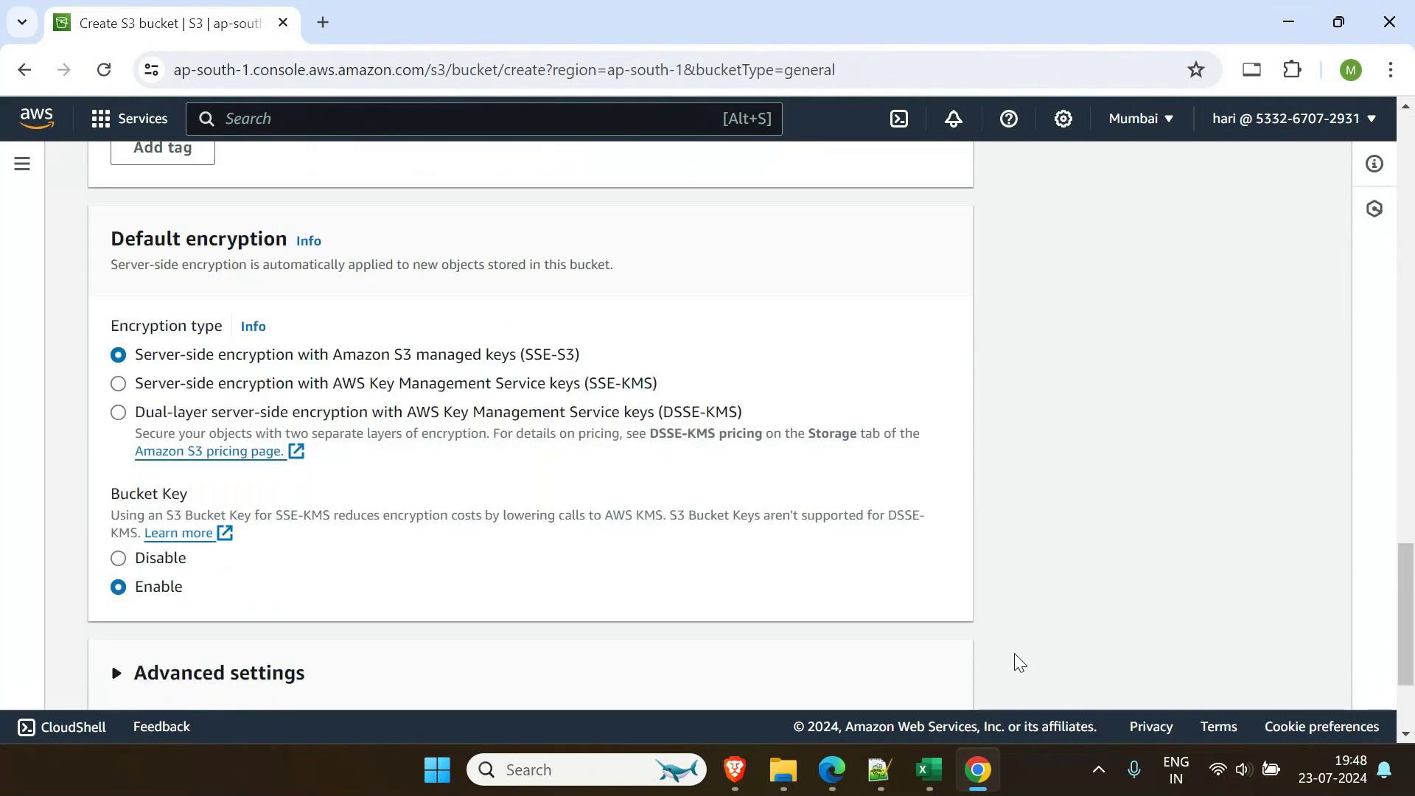
scroll(1019, 661, down, 3)
click(900, 672)
scroll(89, 472, down, 3)
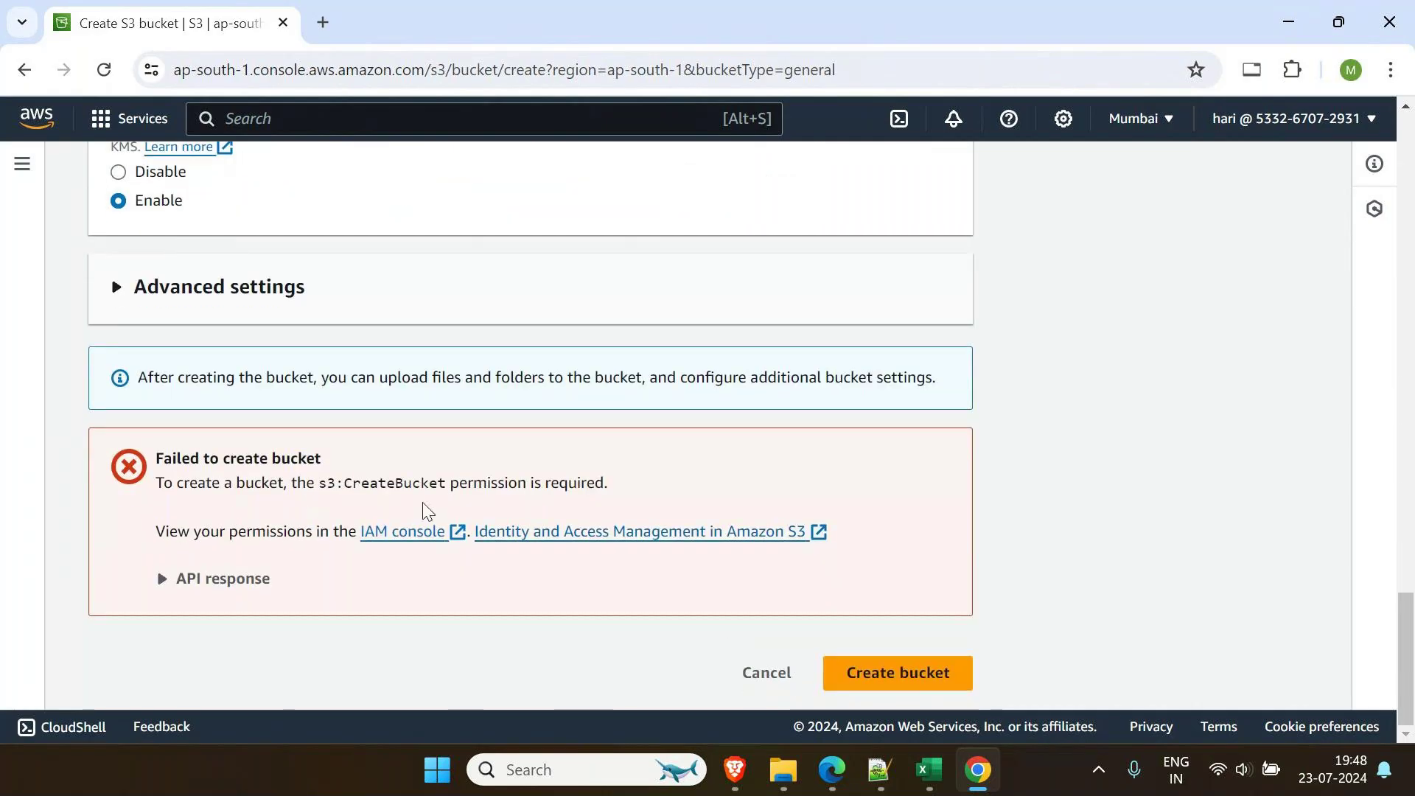
drag(431, 484, 682, 490)
click(1158, 444)
Switch to Notepad++ and add a separator line of equals signs below the S3 read access note, followed by blank lines
click(879, 769)
click(692, 400)
text(===================)
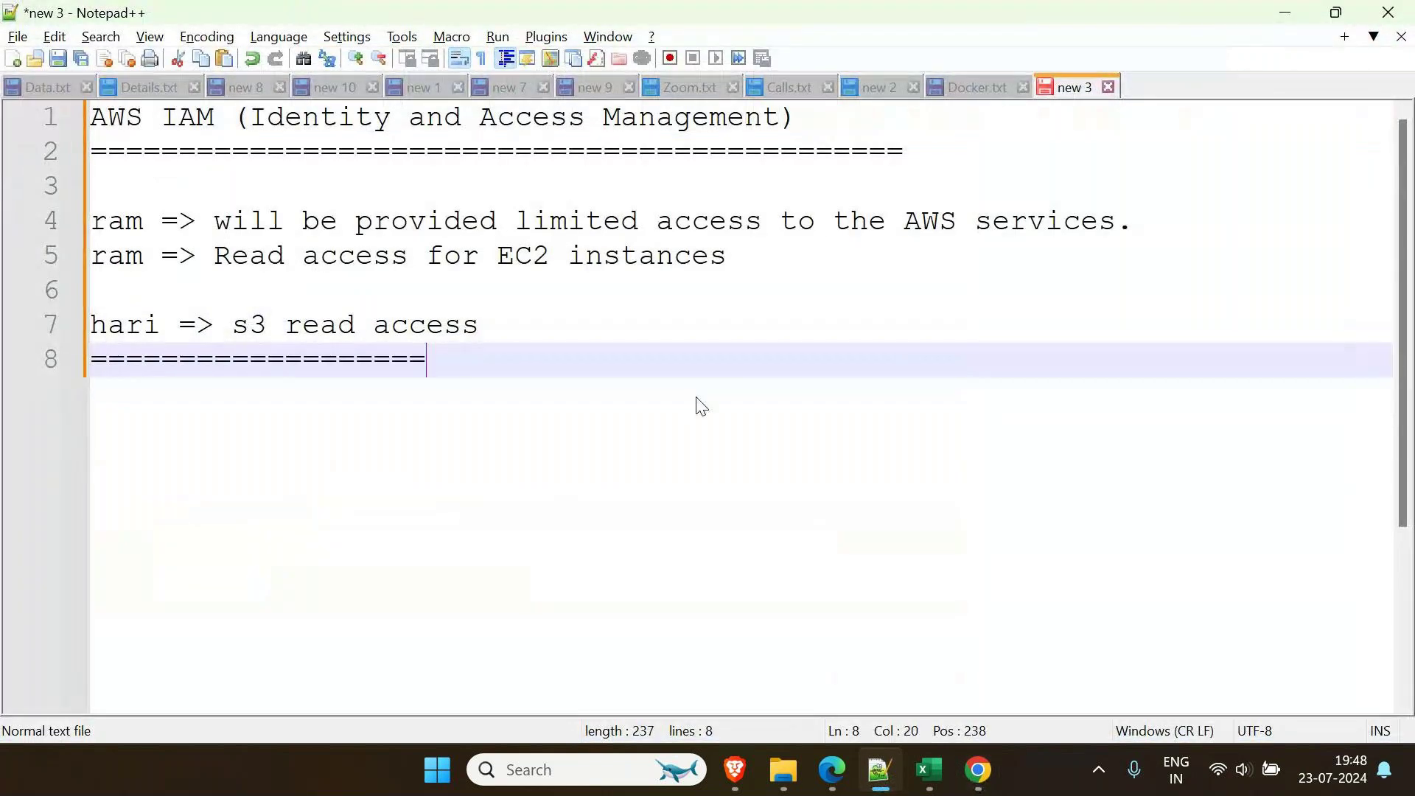
key(Return)
key(Return)
key(Return)
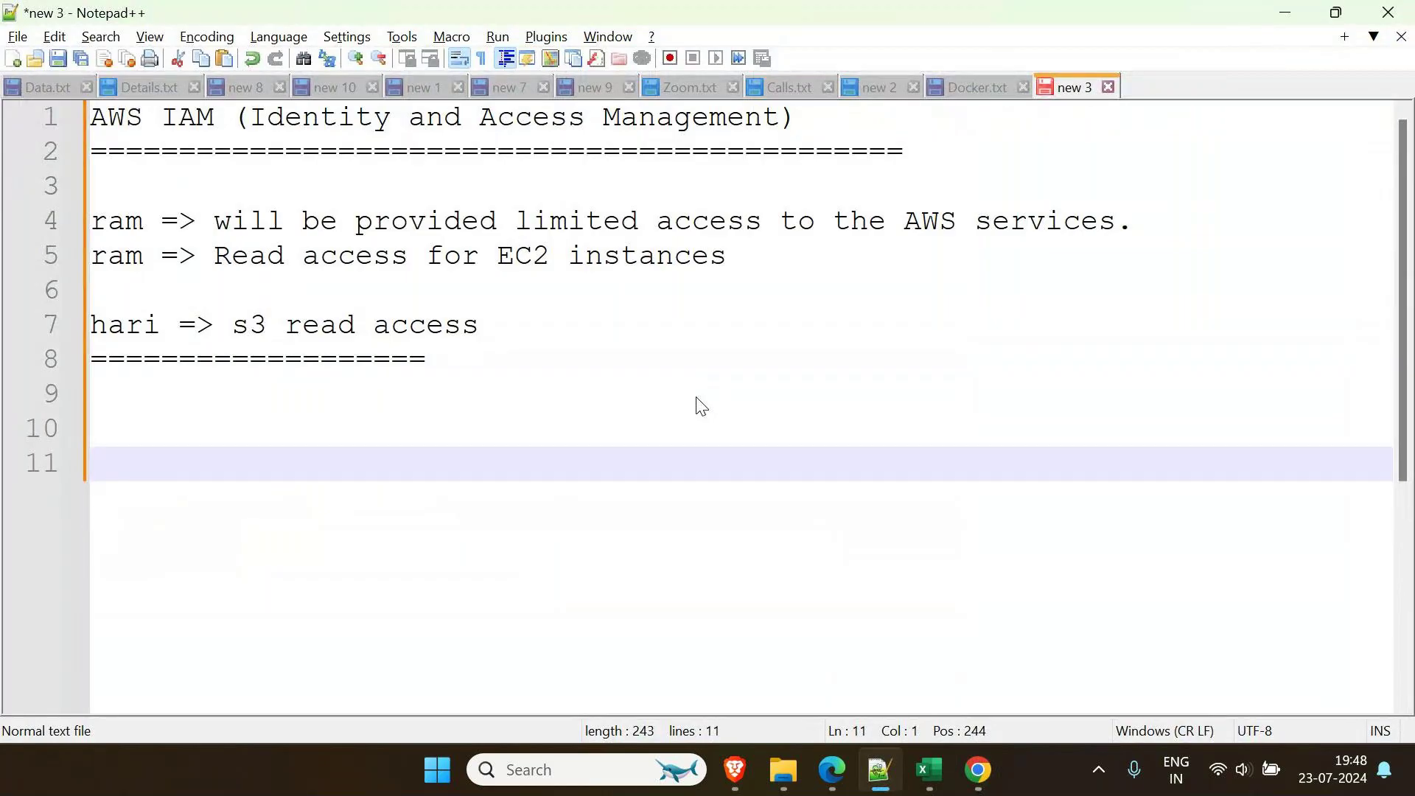
Write emp1 below the separator and duplicate it to fill seven consecutive lines
text(emp1)
key(shift+Home)
key(ctrl+c)
key(End)
key(Return)
key(ctrl+v)
key(Return)
key(ctrl+v)
key(Return)
key(ctrl+v)
key(ctrl+v)
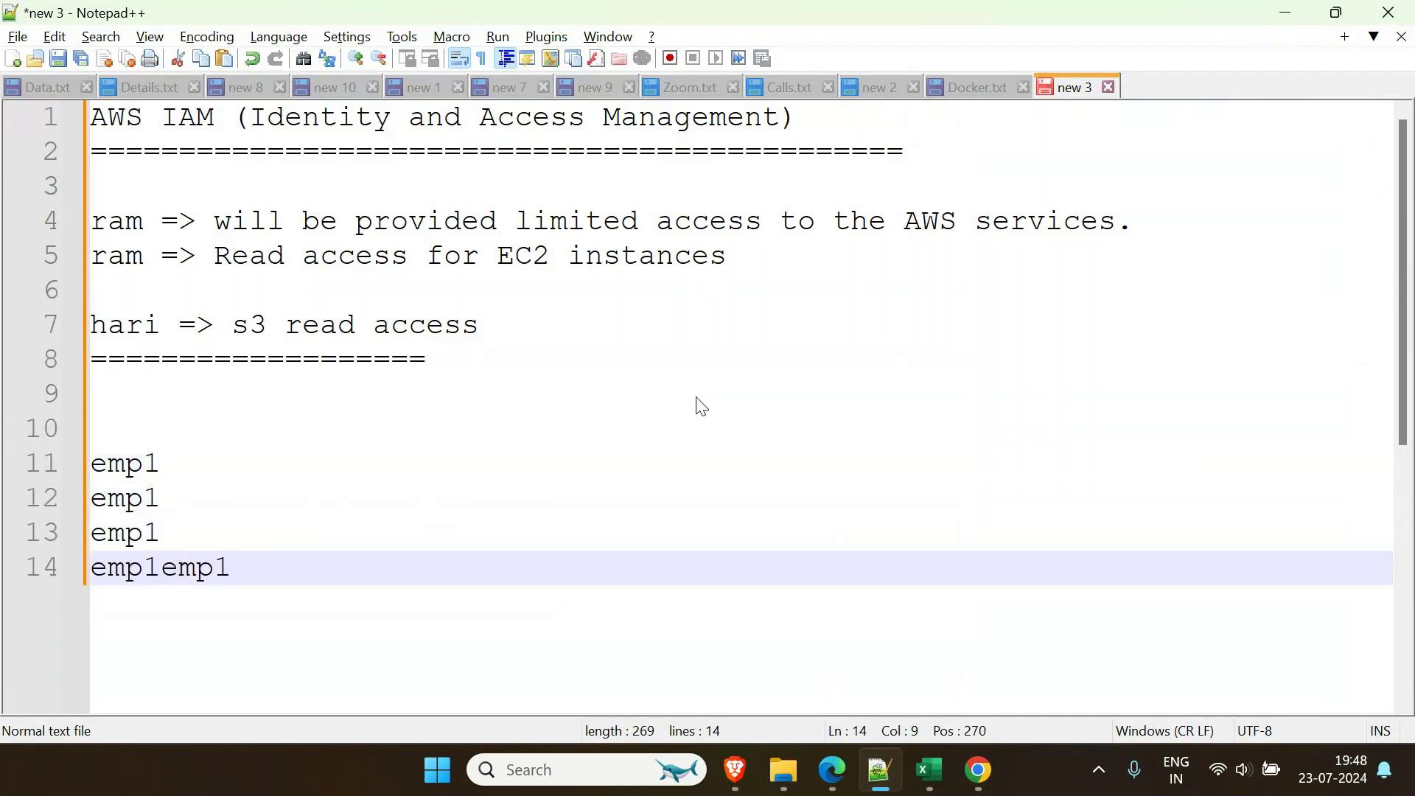
key(Left)
key(Left)
key(Left)
key(Return)
key(ctrl+v)
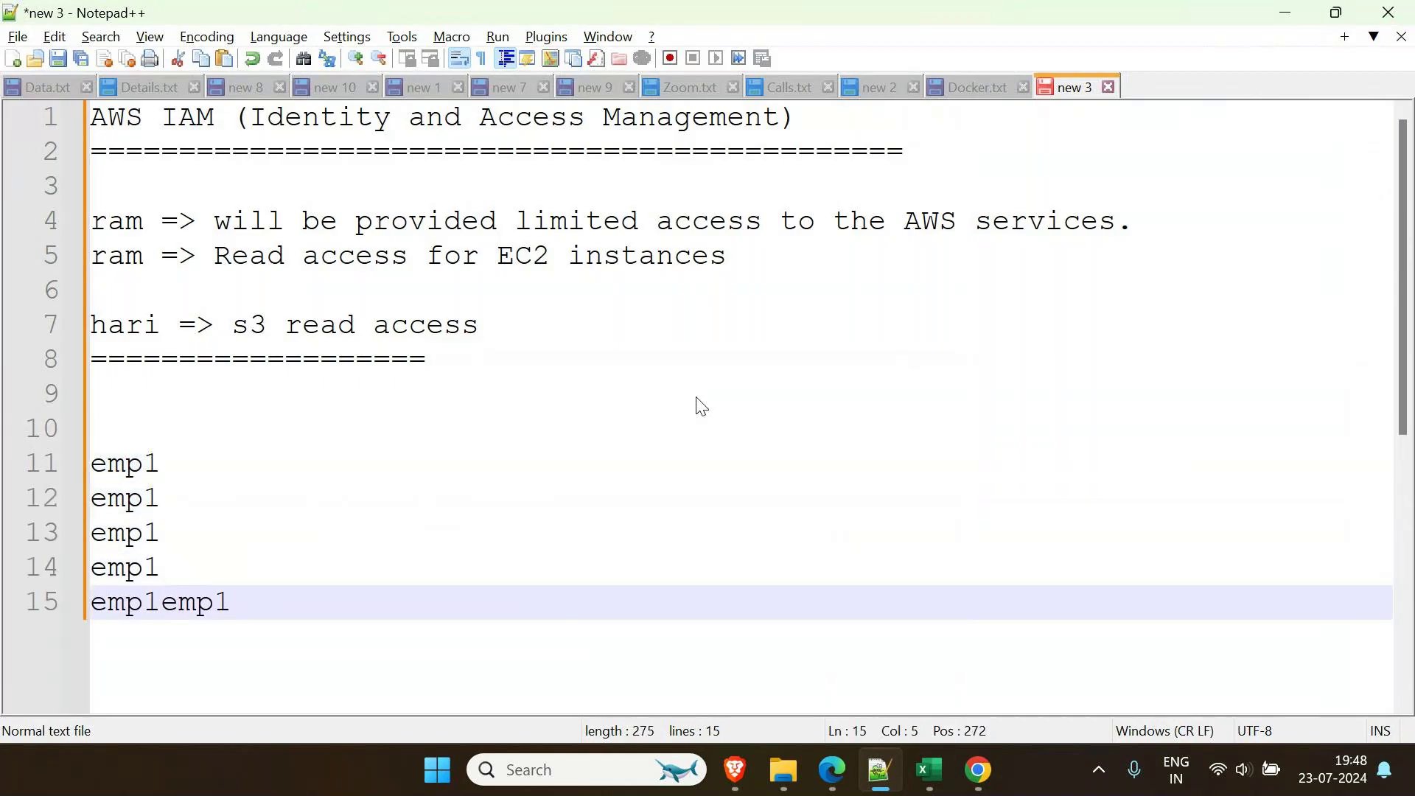
key(Return)
key(End)
key(Return)
key(ctrl+v)
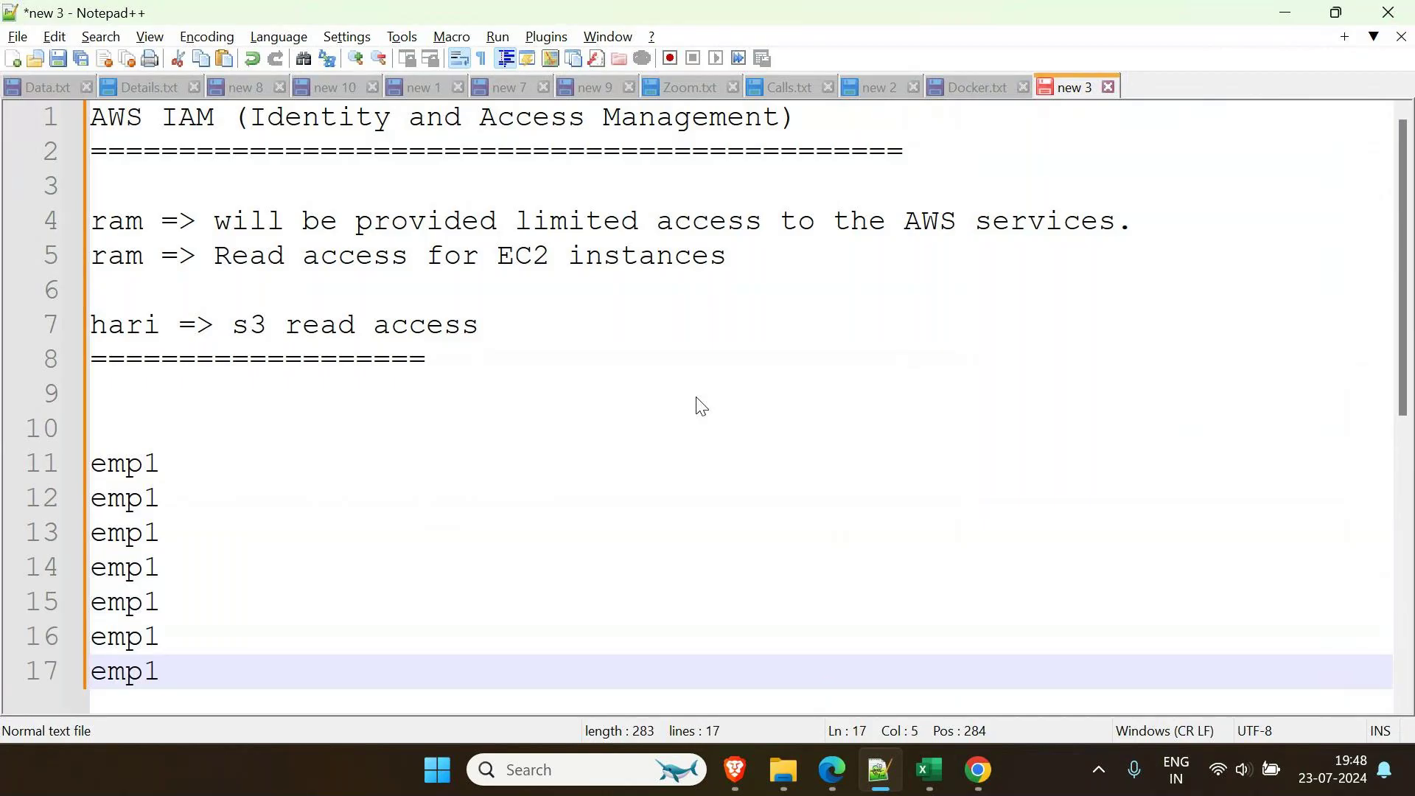
Renumber the six duplicated entries in order as emp2, emp3, emp4, emp5, emp6 and emp7
key(Up)
key(Up)
key(Up)
key(Up)
key(Up)
key(BackSpace)
text(2)
key(Down)
key(BackSpace)
text(3)
key(Down)
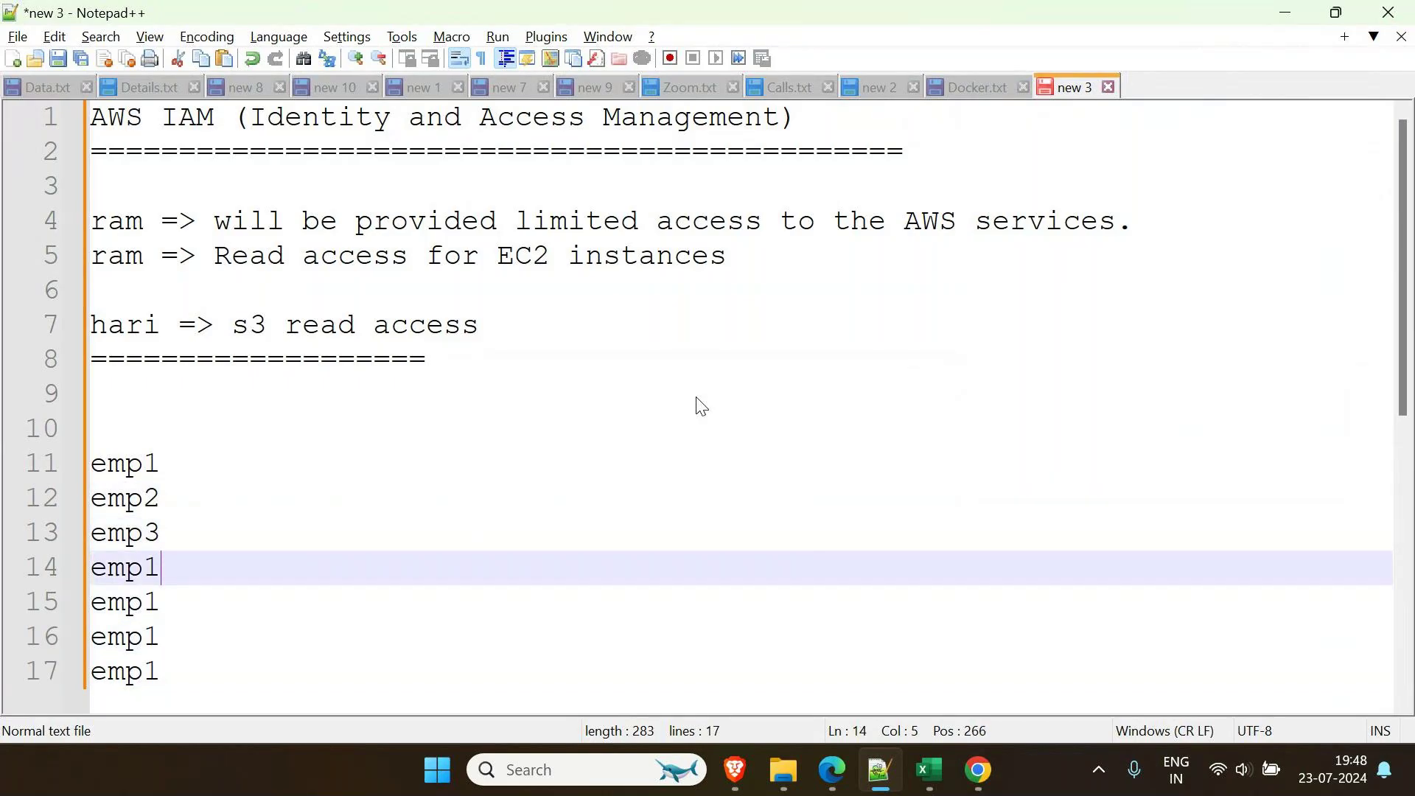
key(BackSpace)
text(4)
key(Down)
key(BackSpace)
text(5)
key(Down)
key(BackSpace)
text(6)
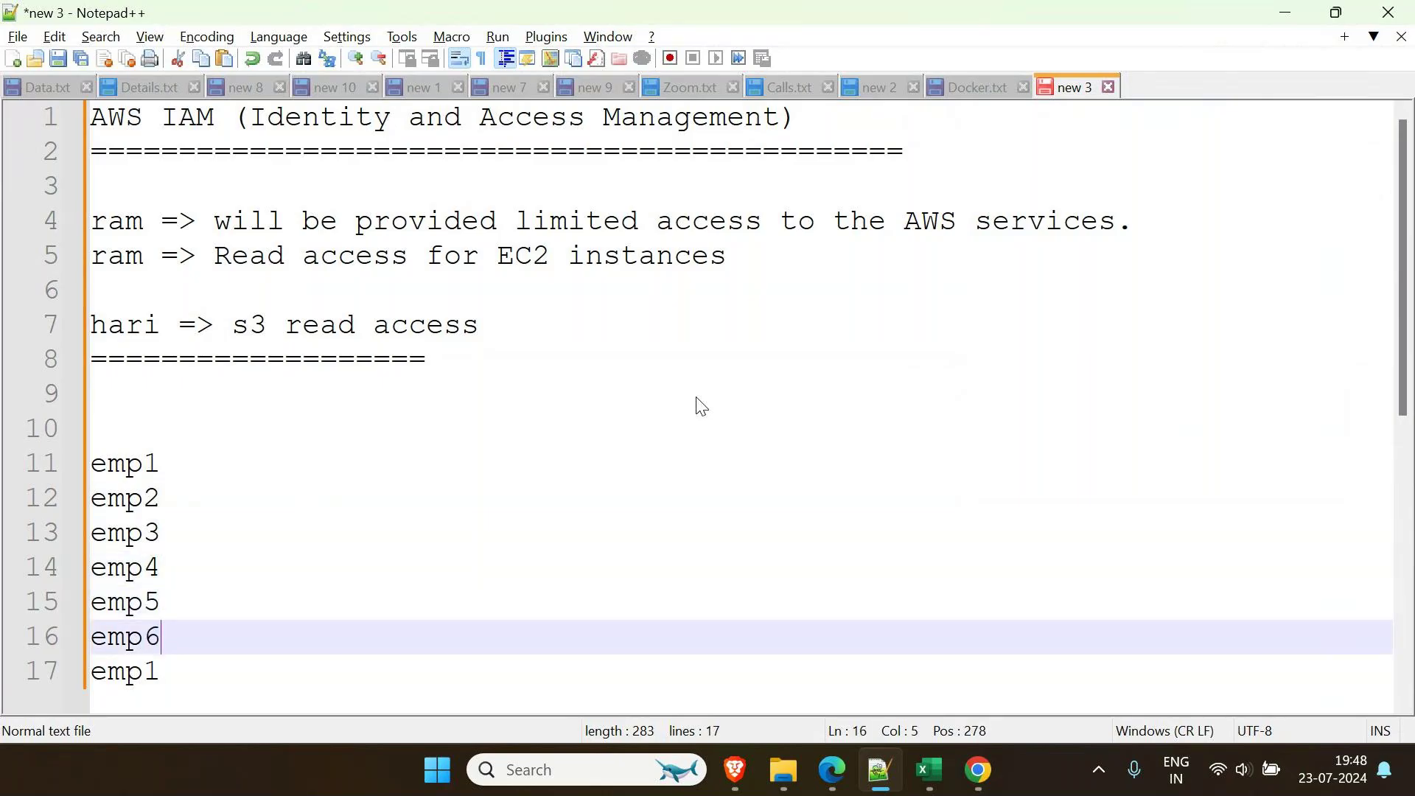
key(Down)
key(BackSpace)
text(7)
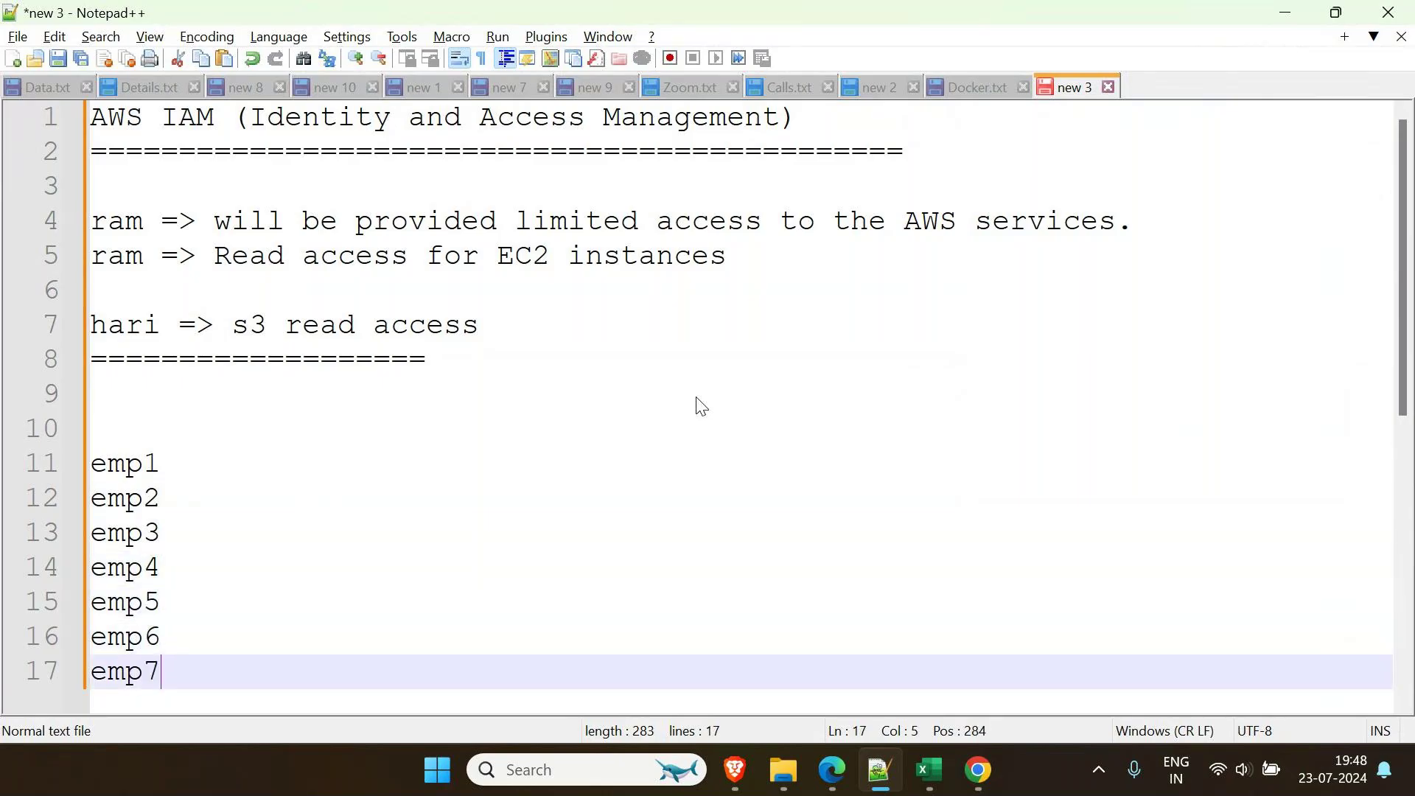
Insert a blank line after emp3 to split the employee list into two groups
key(Up)
key(Up)
key(Up)
key(Up)
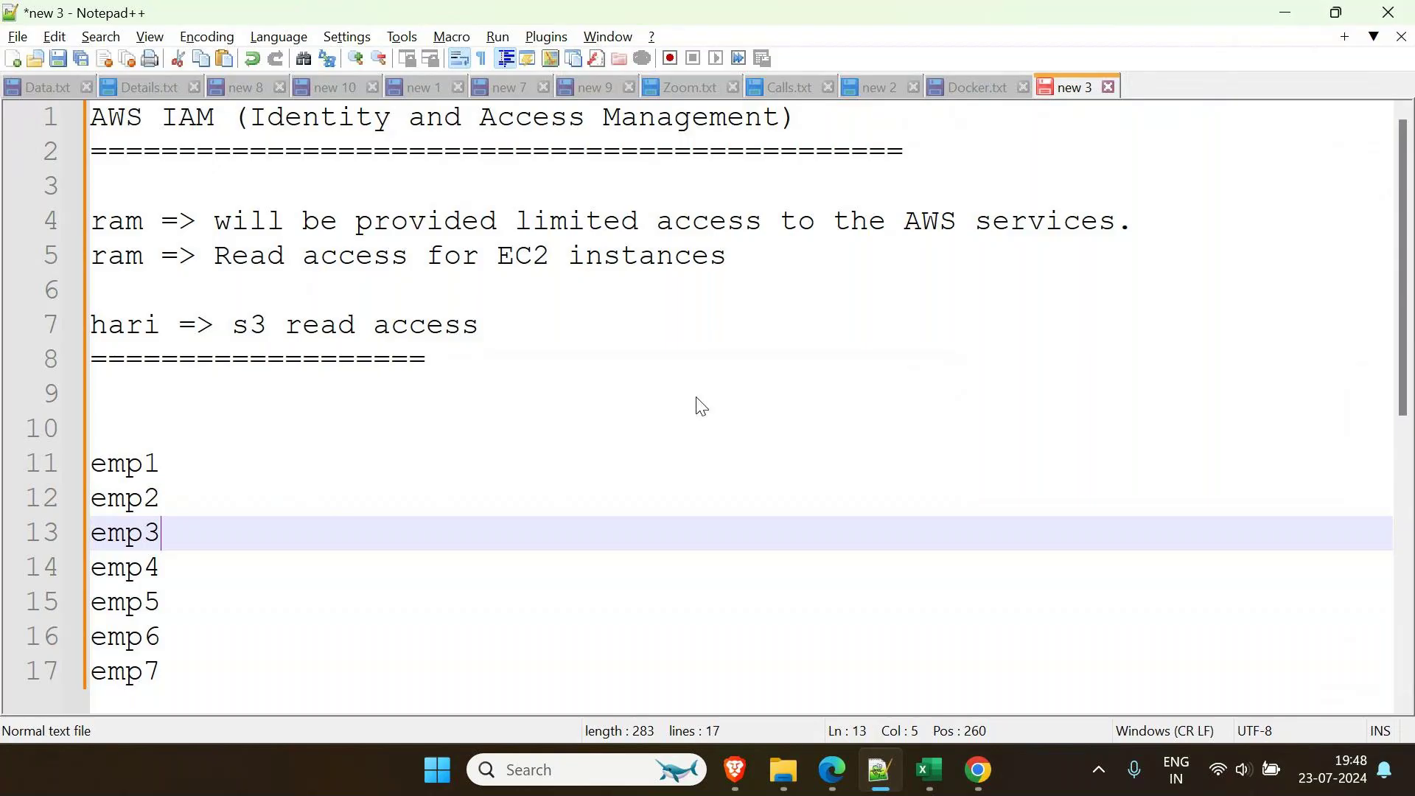
key(Return)
Add the heading "s3 read" on the line directly above emp1
key(Up)
key(Down)
key(Up)
key(Up)
key(Up)
key(Up)
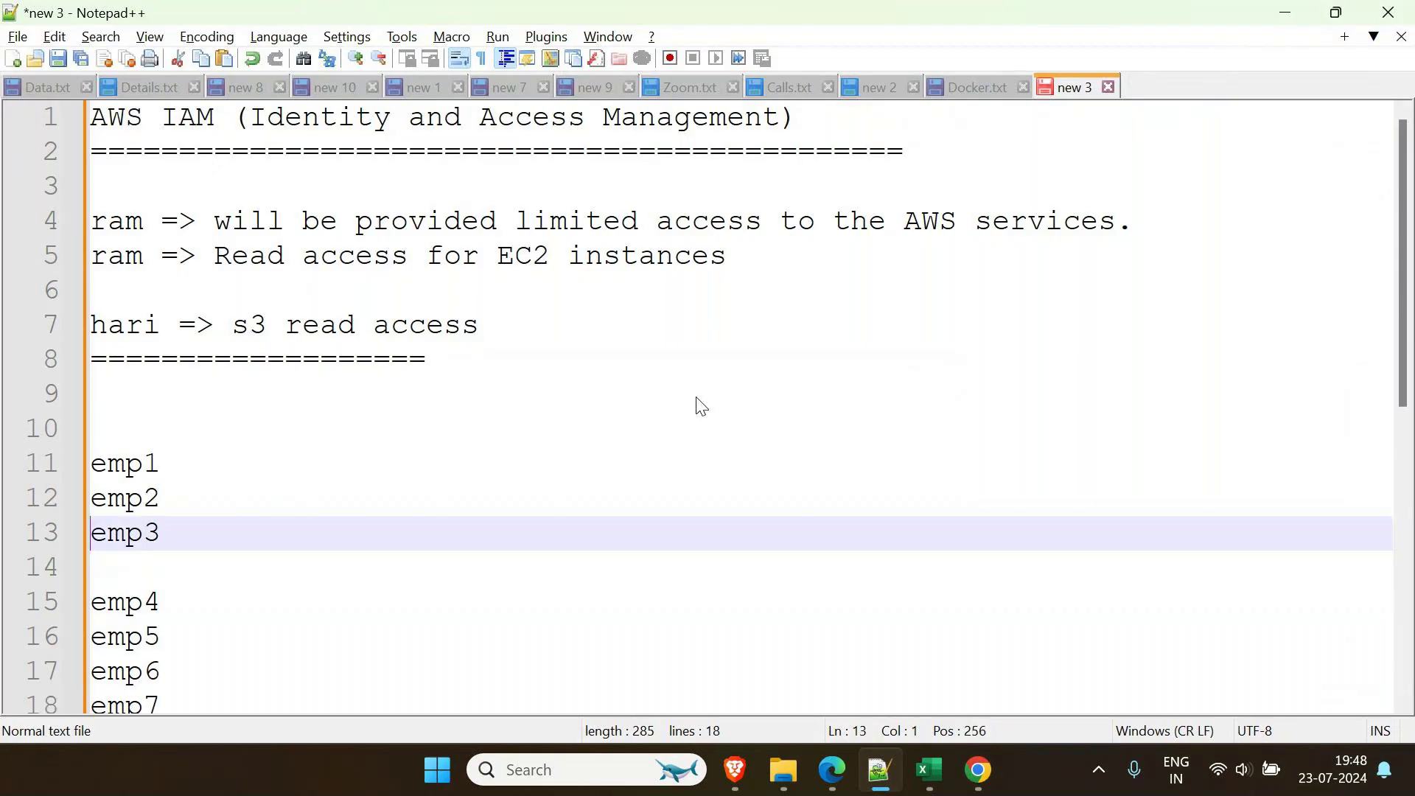
text(s3 )
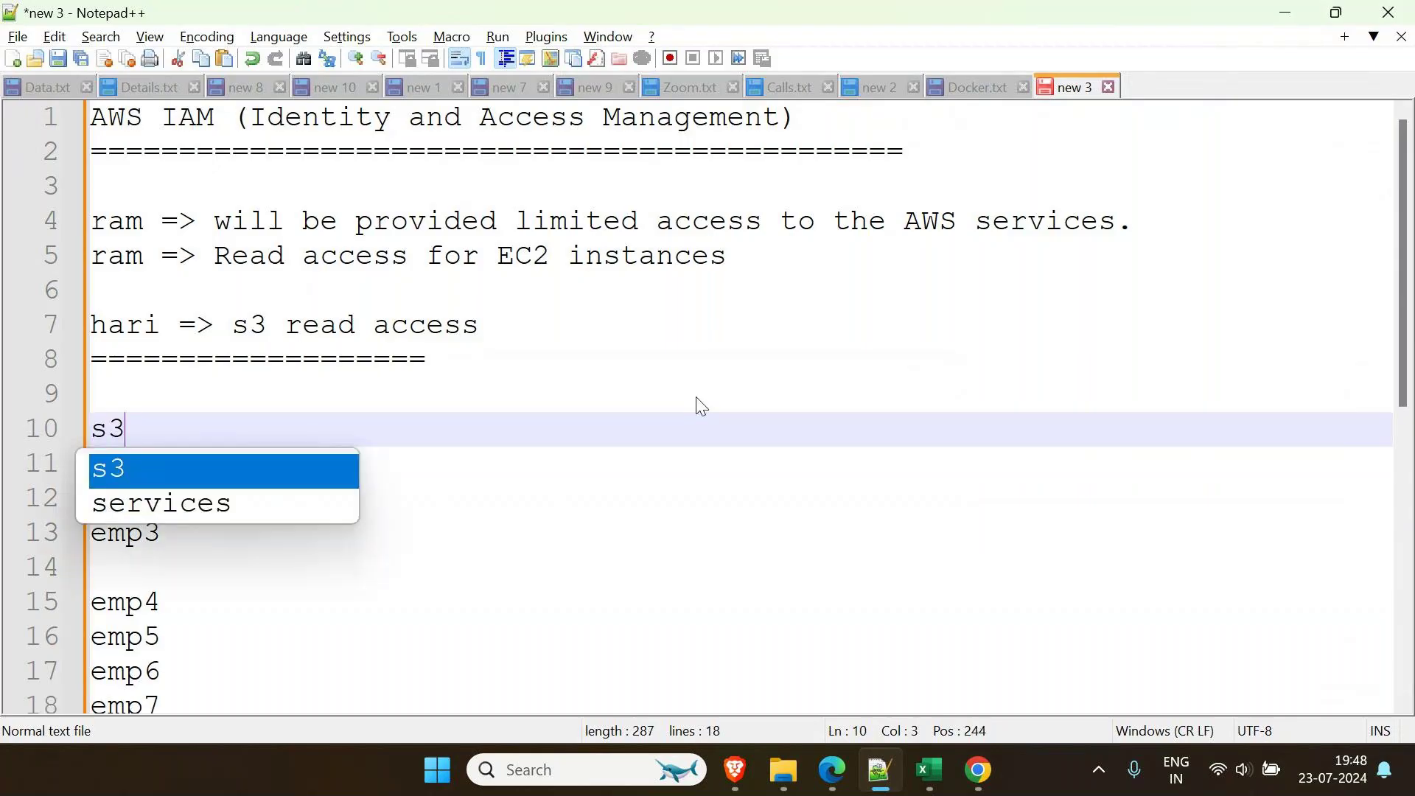
text(read)
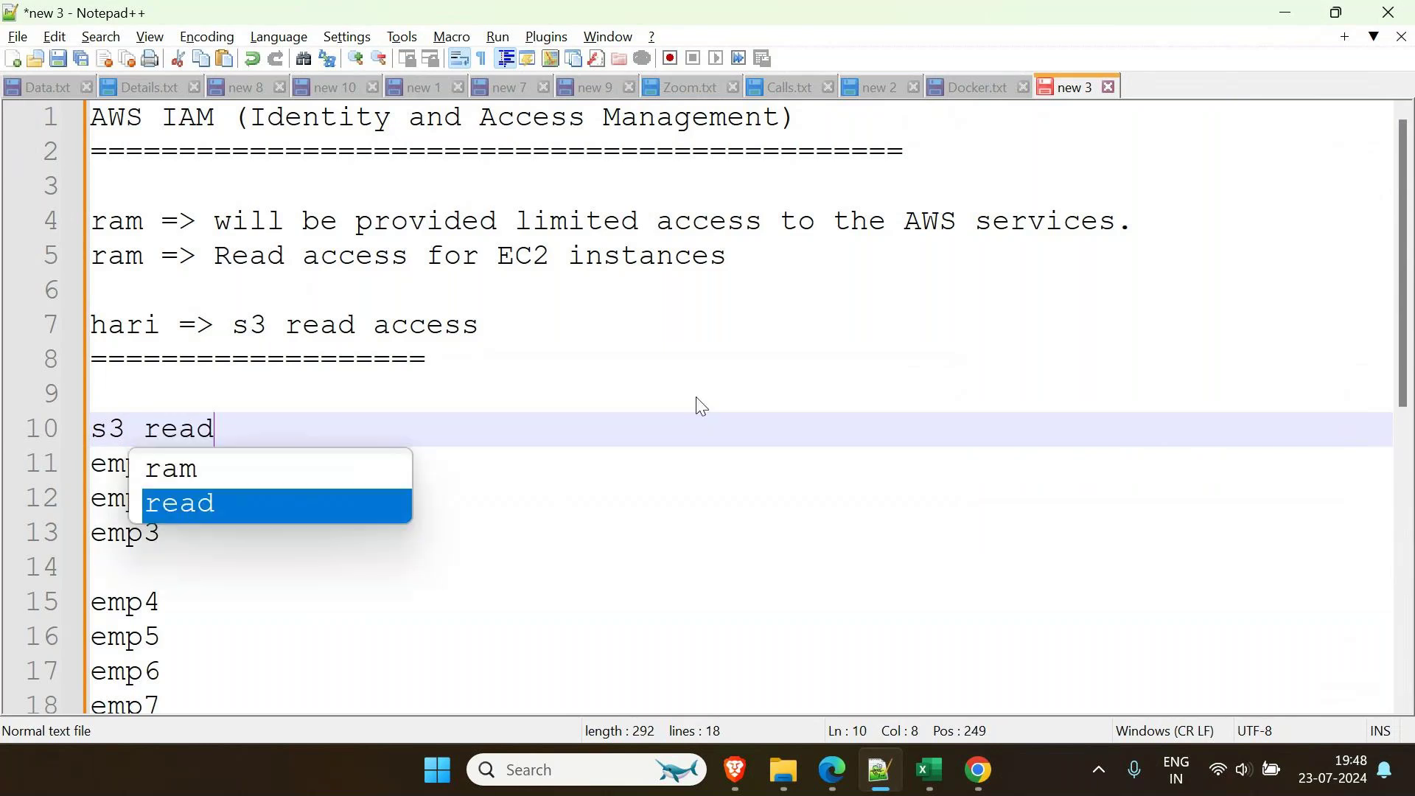
key(Escape)
Add the heading "ec2 read" on its own line directly above emp4
key(Down)
key(Down)
key(Down)
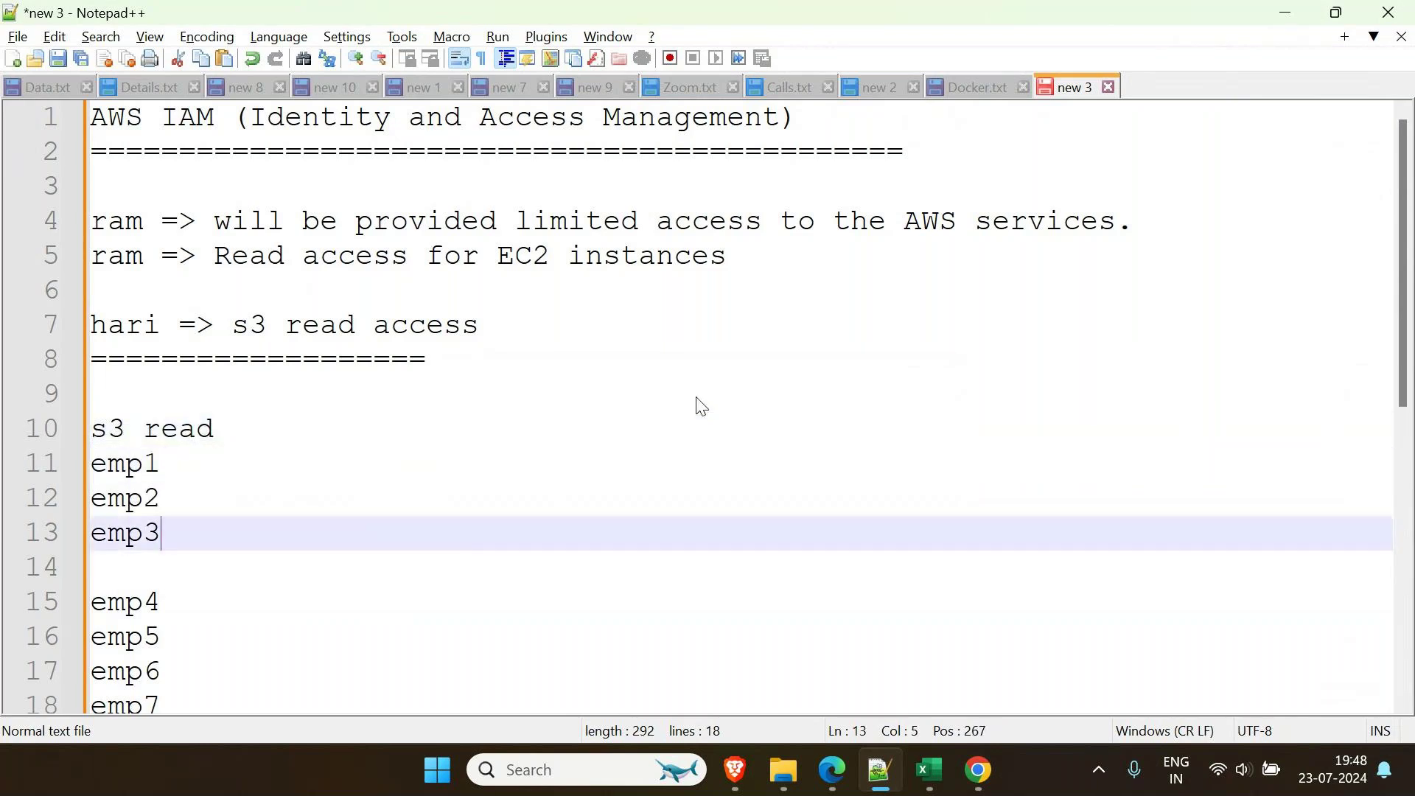
key(Down)
key(Return)
text(e)
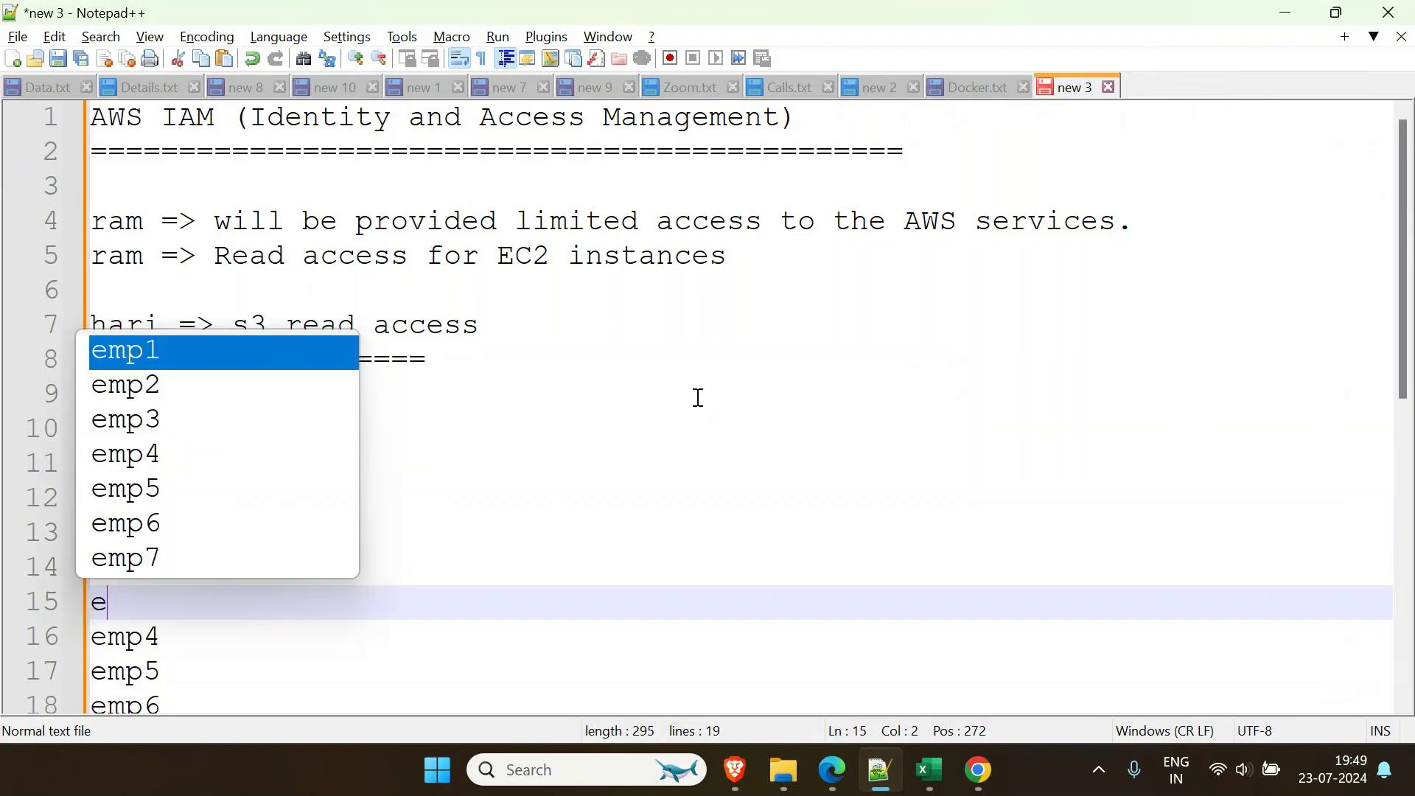
text(c2 era)
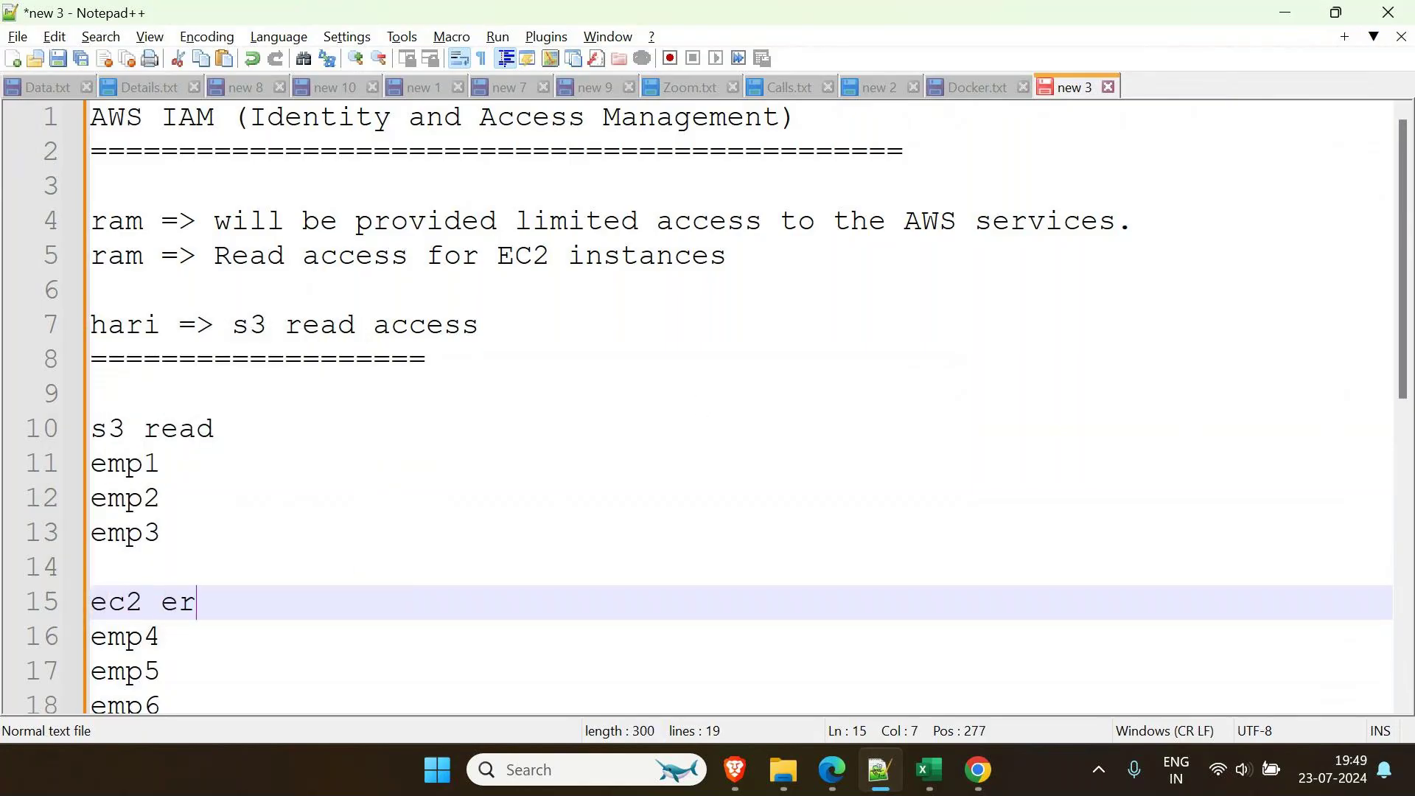
key(BackSpace)
text(e)
key(BackSpace)
key(BackSpace)
key(BackSpace)
text(read)
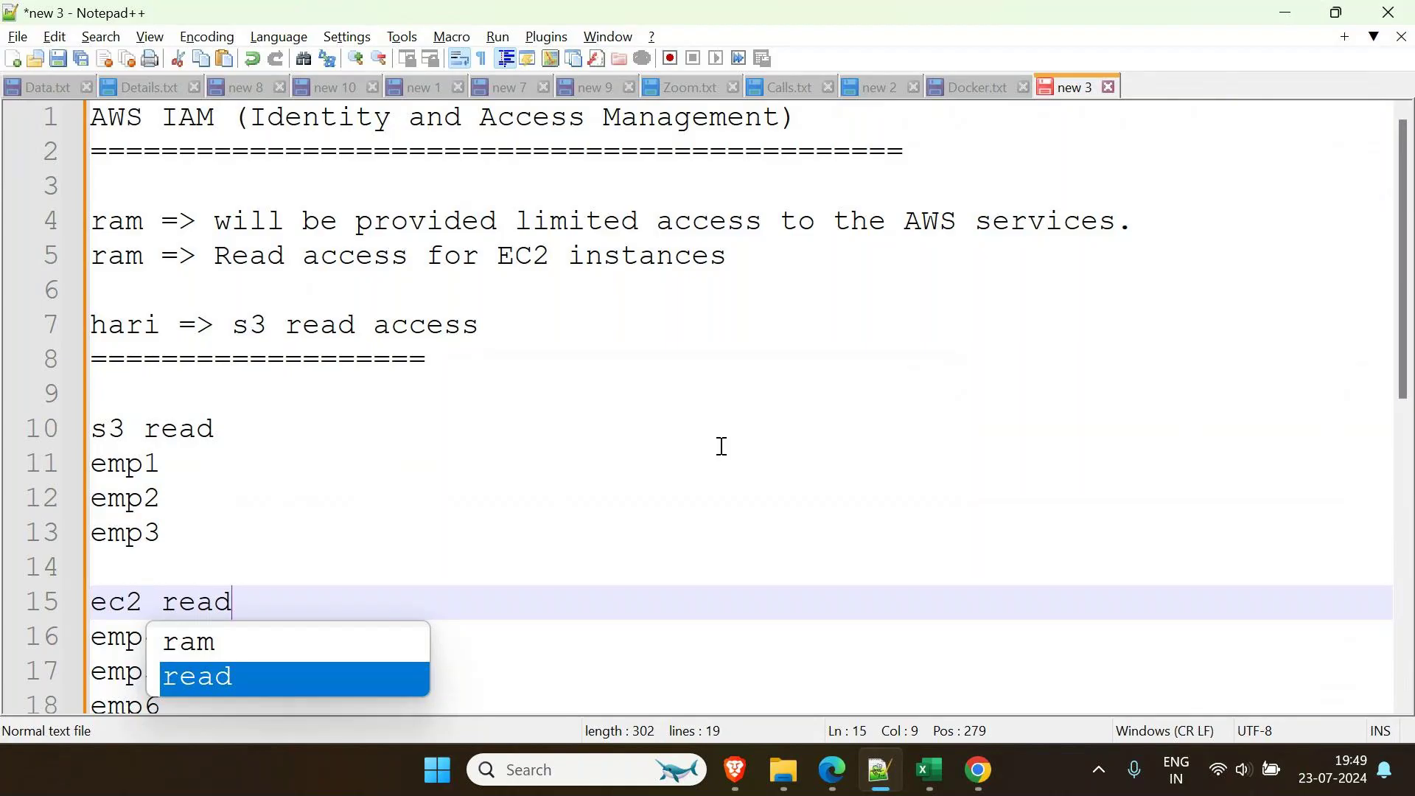
drag(721, 446, 723, 452)
scroll(715, 472, down, 1)
scroll(692, 475, up, 1)
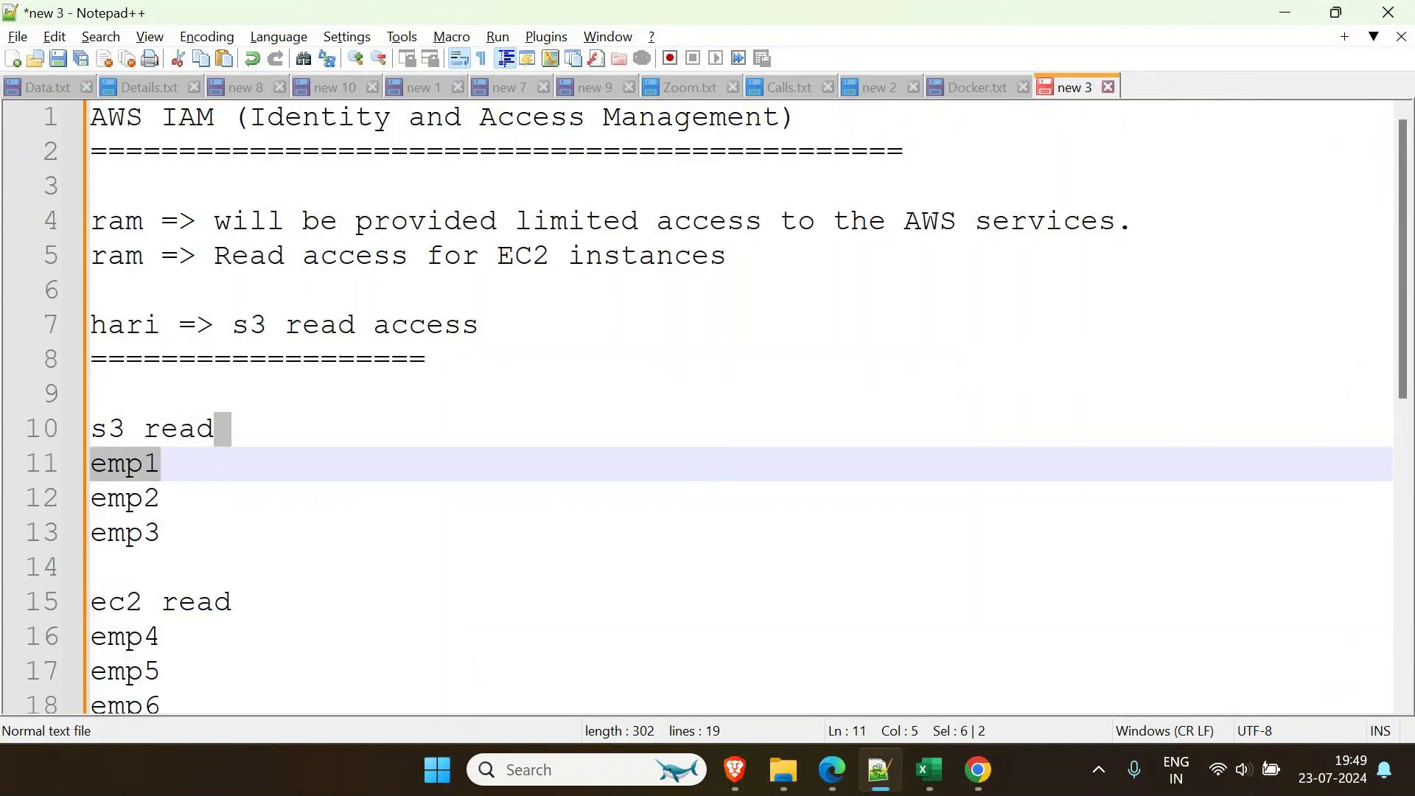
Switch to the IAM console in Brave, close the console password dialog and open the list of IAM users
mouse_move(734, 769)
click(775, 687)
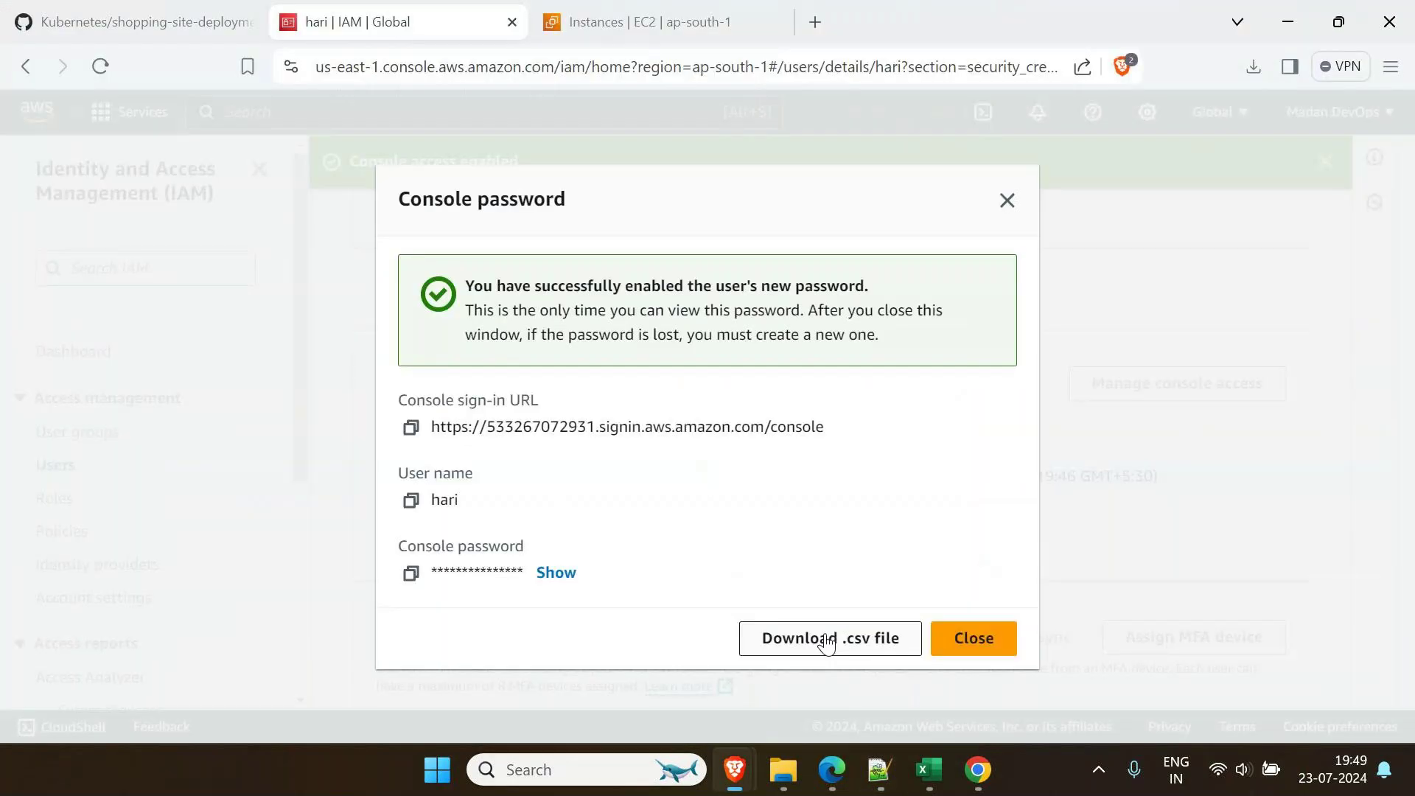
click(968, 635)
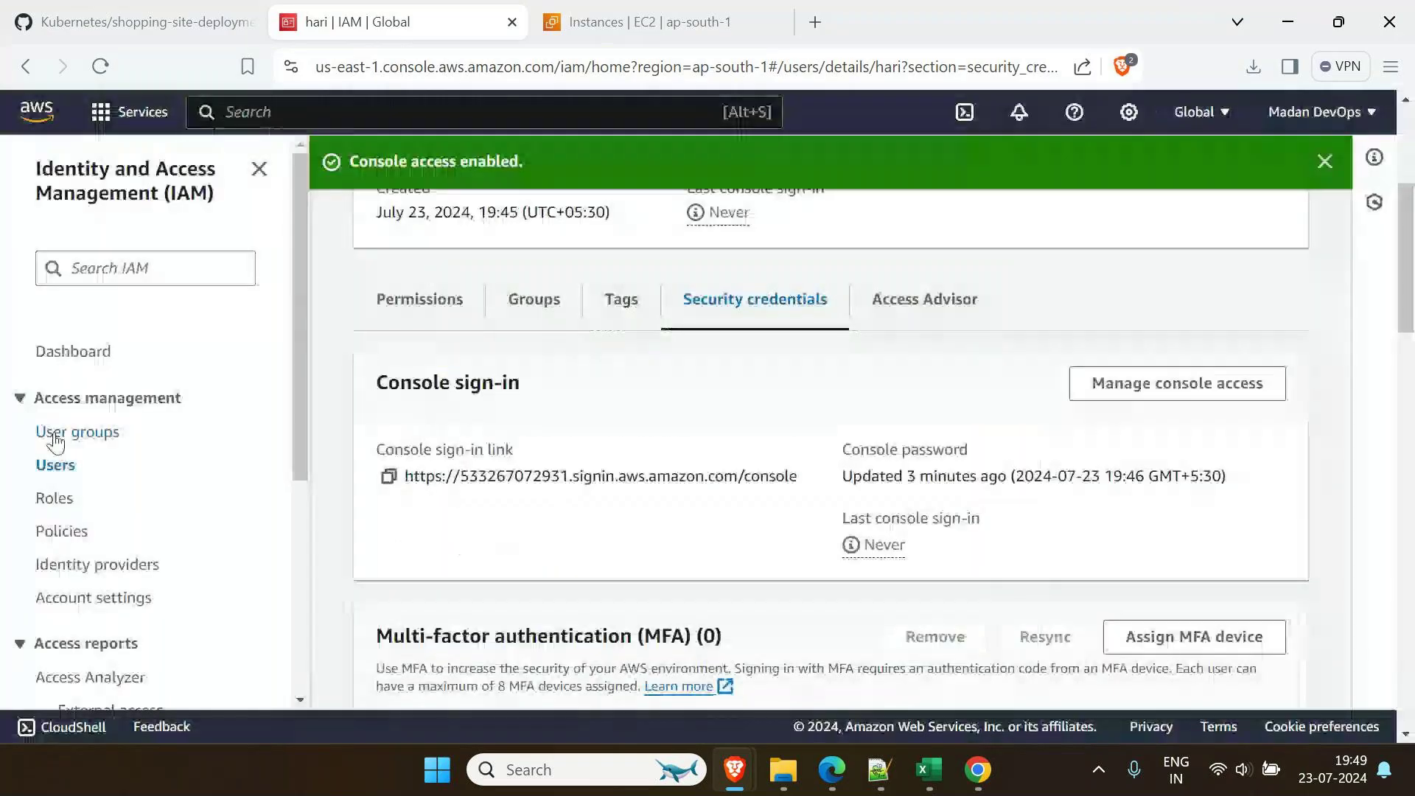
click(55, 464)
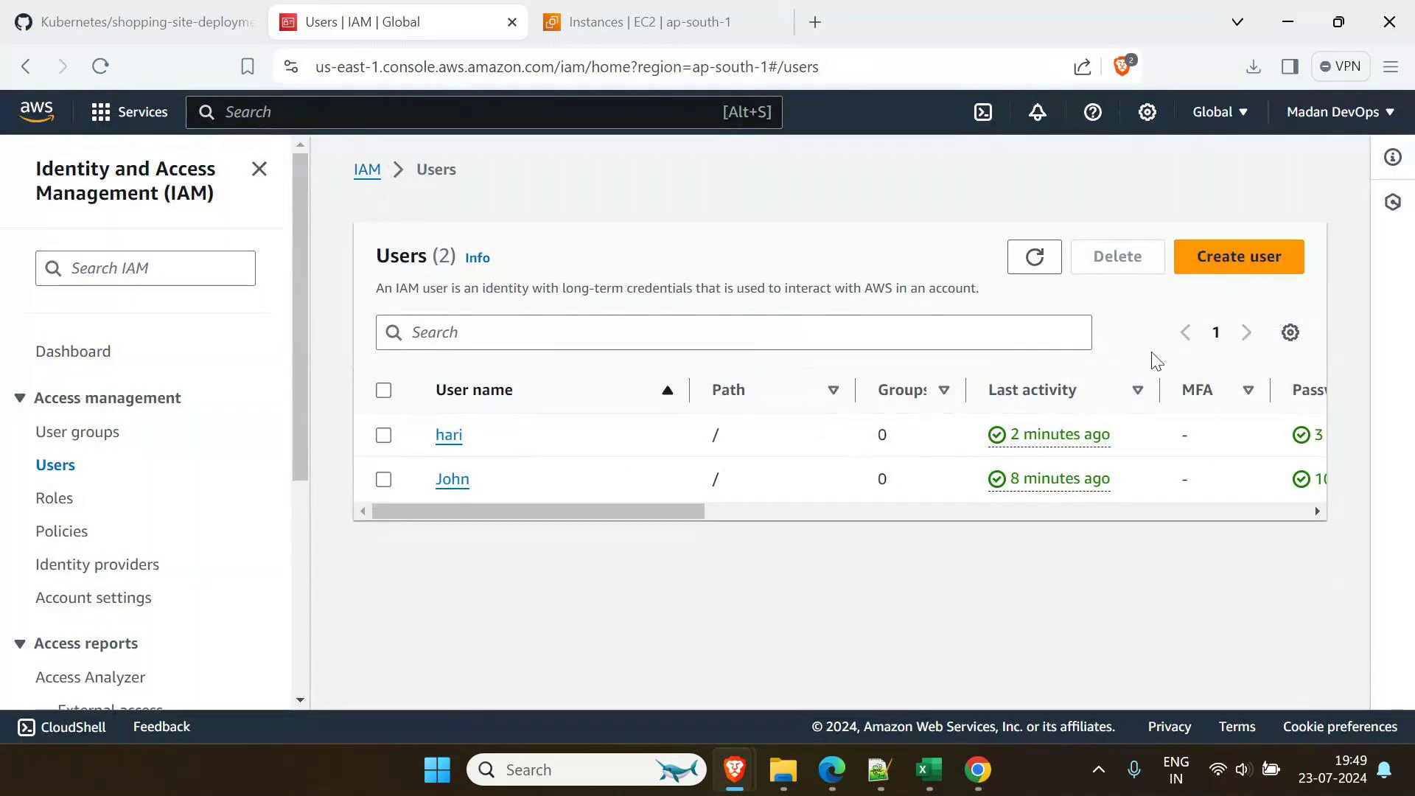
click(1195, 279)
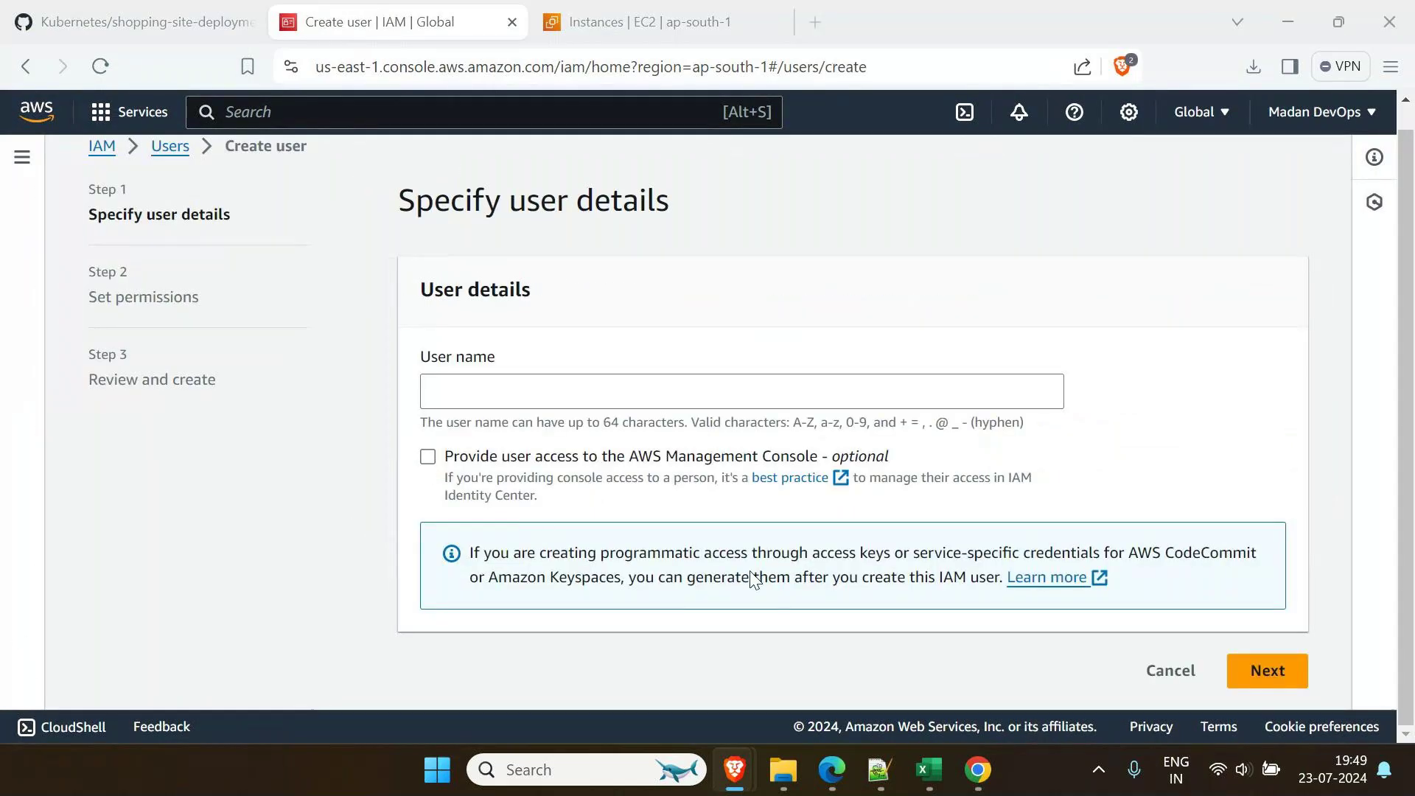
key(alt+Tab)
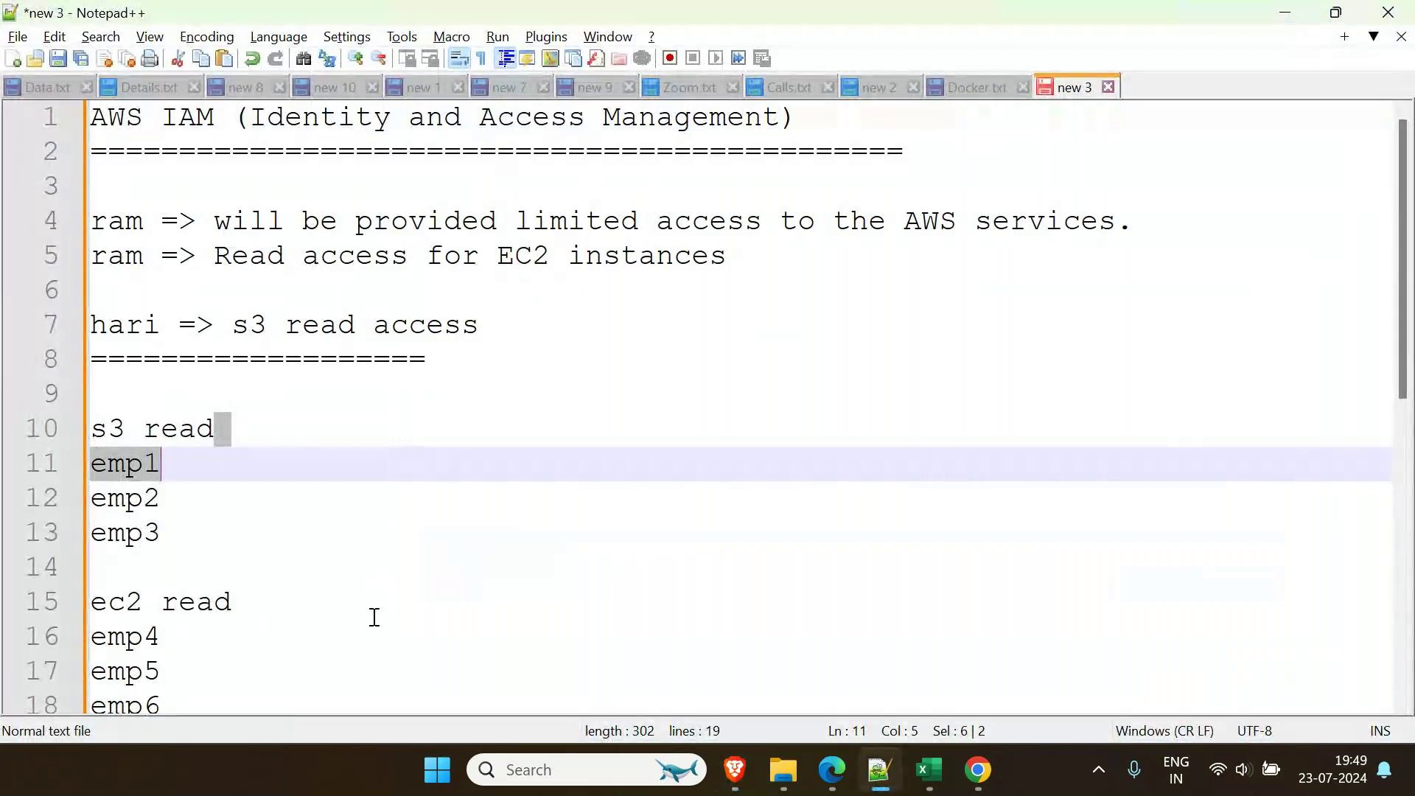
key(alt+Tab)
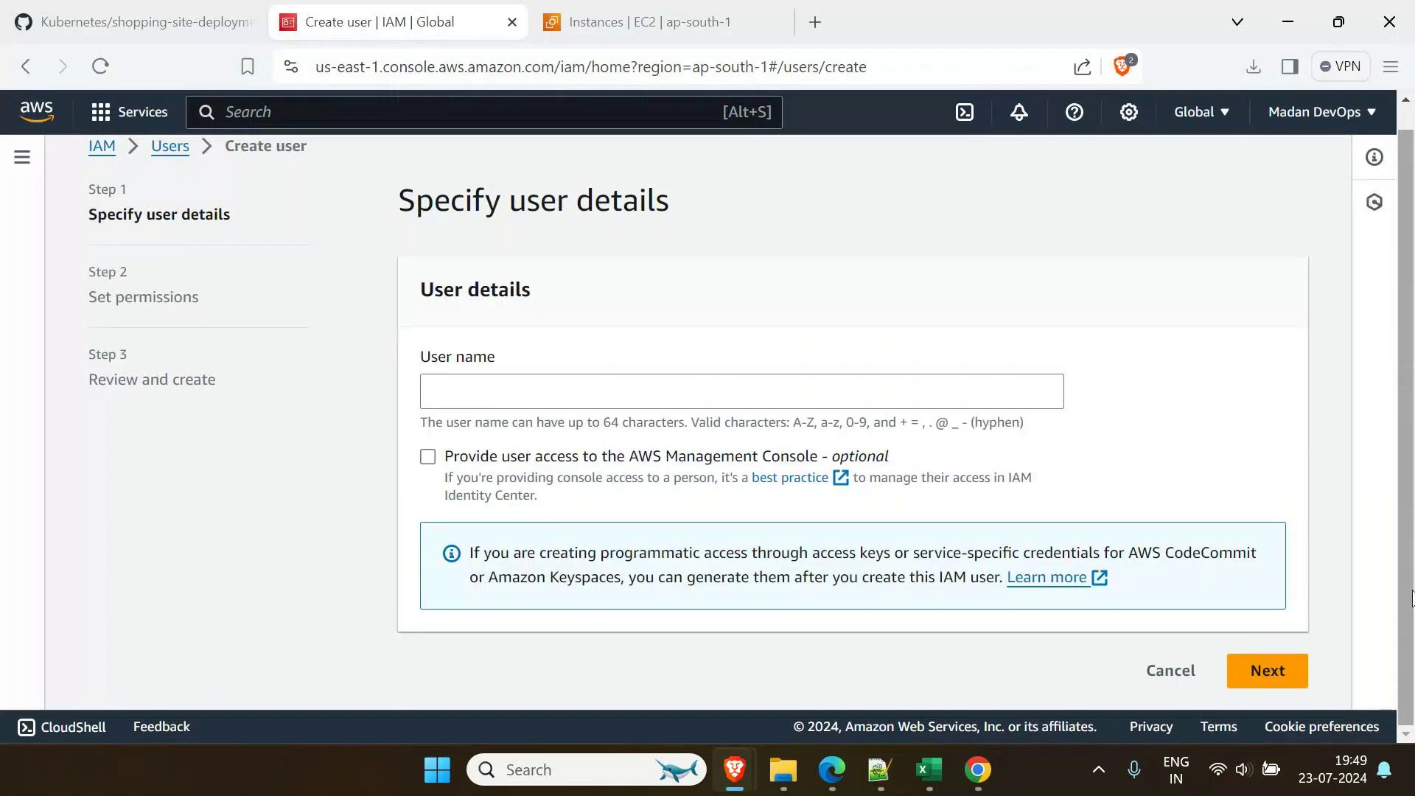
click(1170, 670)
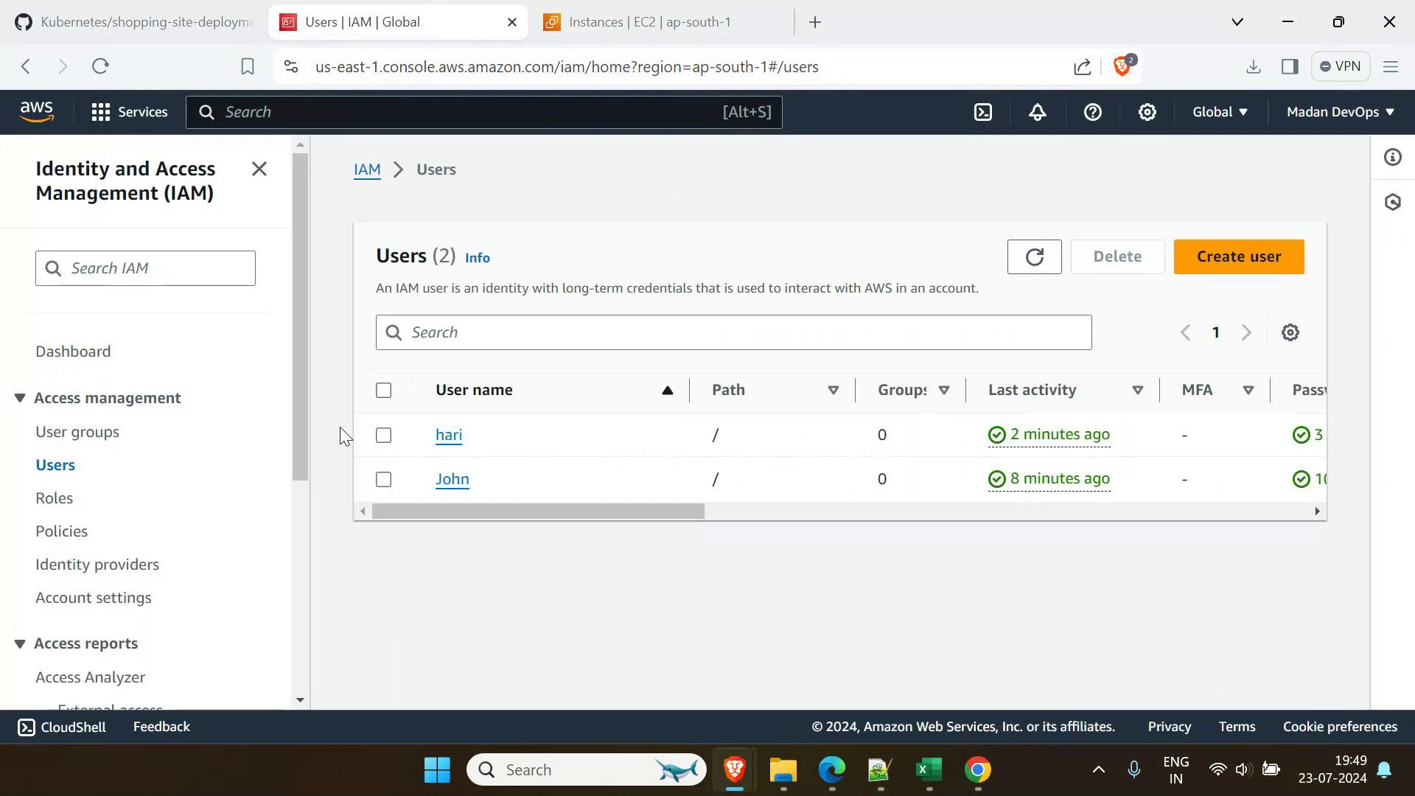
Remove the directly attached AmazonEC2ReadOnlyAccess policy from the second IAM user in the list
click(447, 485)
scroll(675, 479, down, 2)
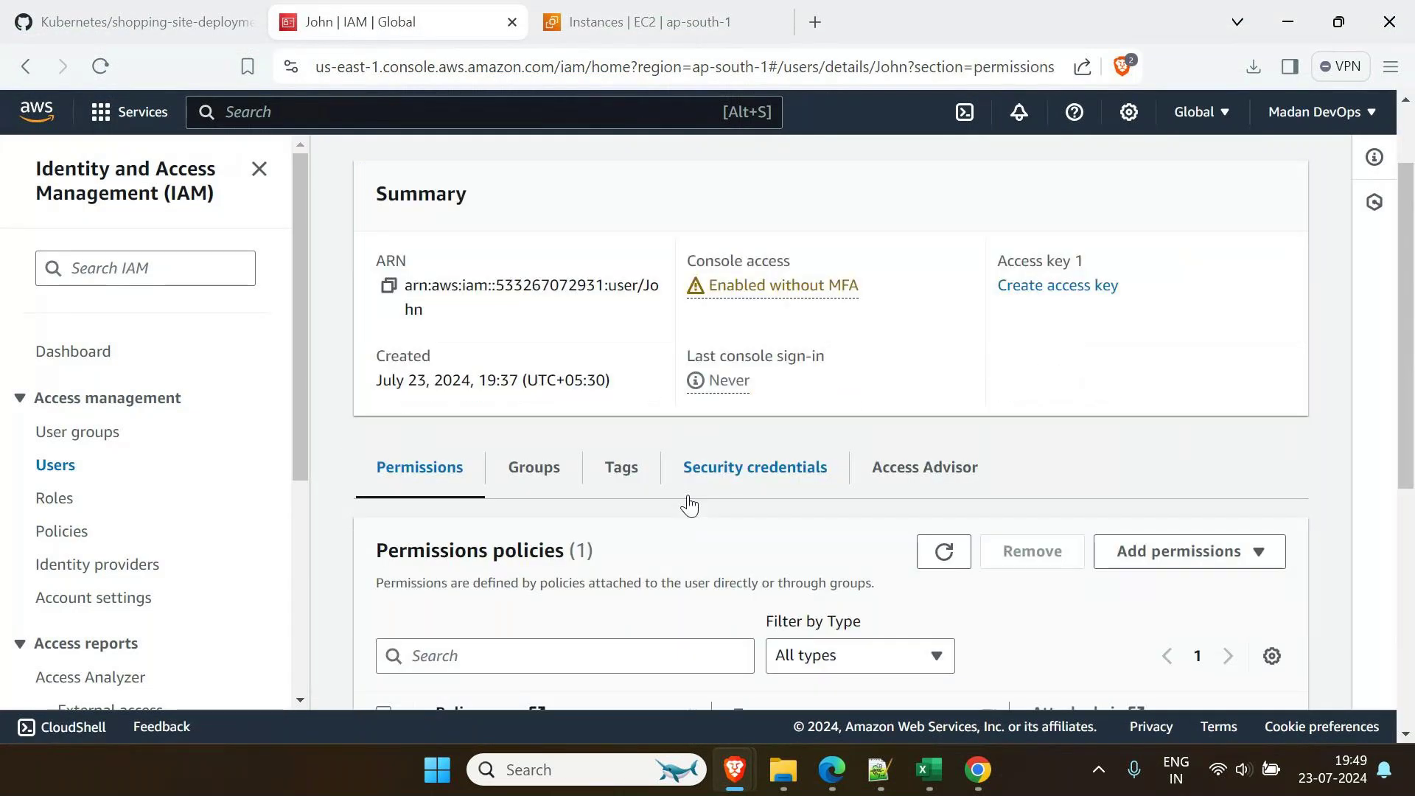
scroll(767, 493, down, 3)
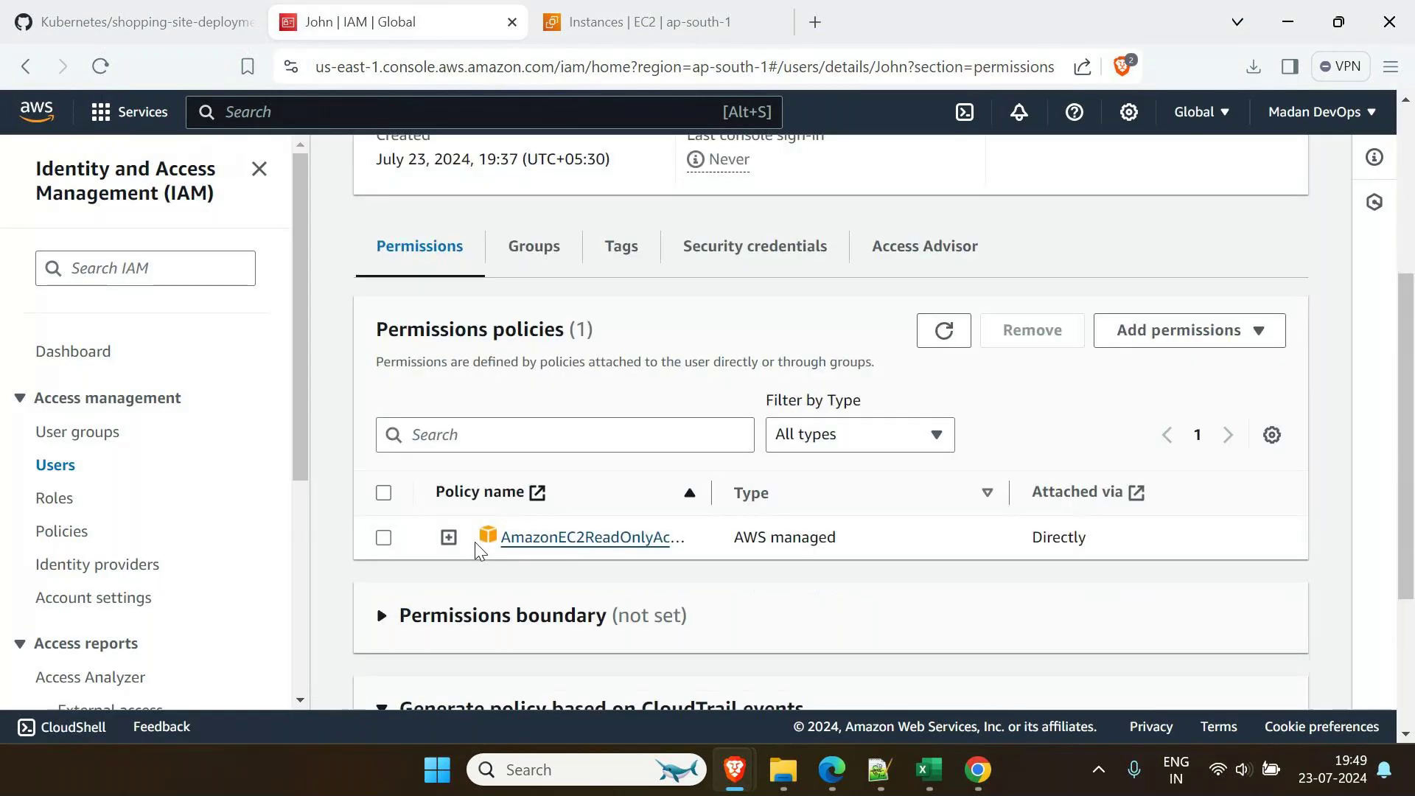
click(383, 537)
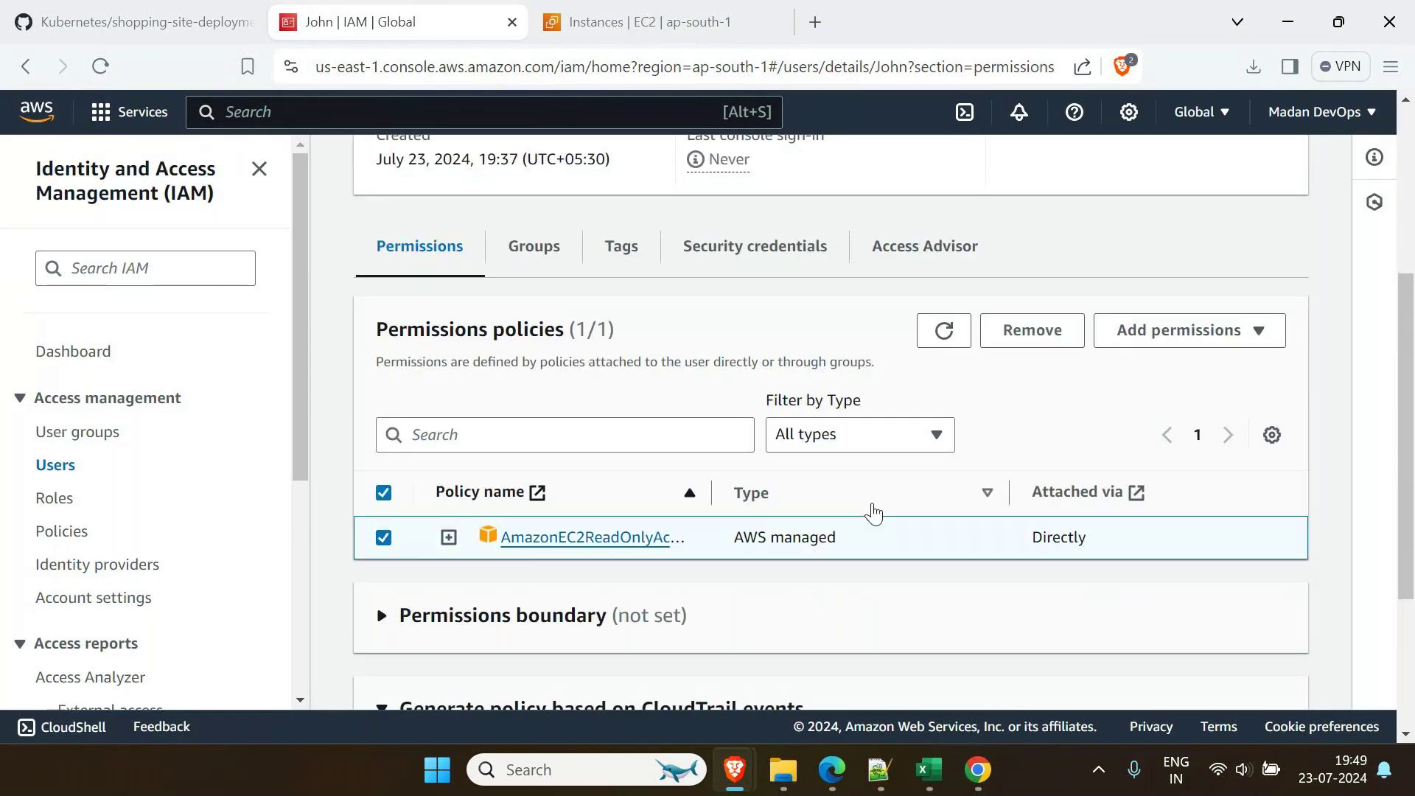
click(1024, 330)
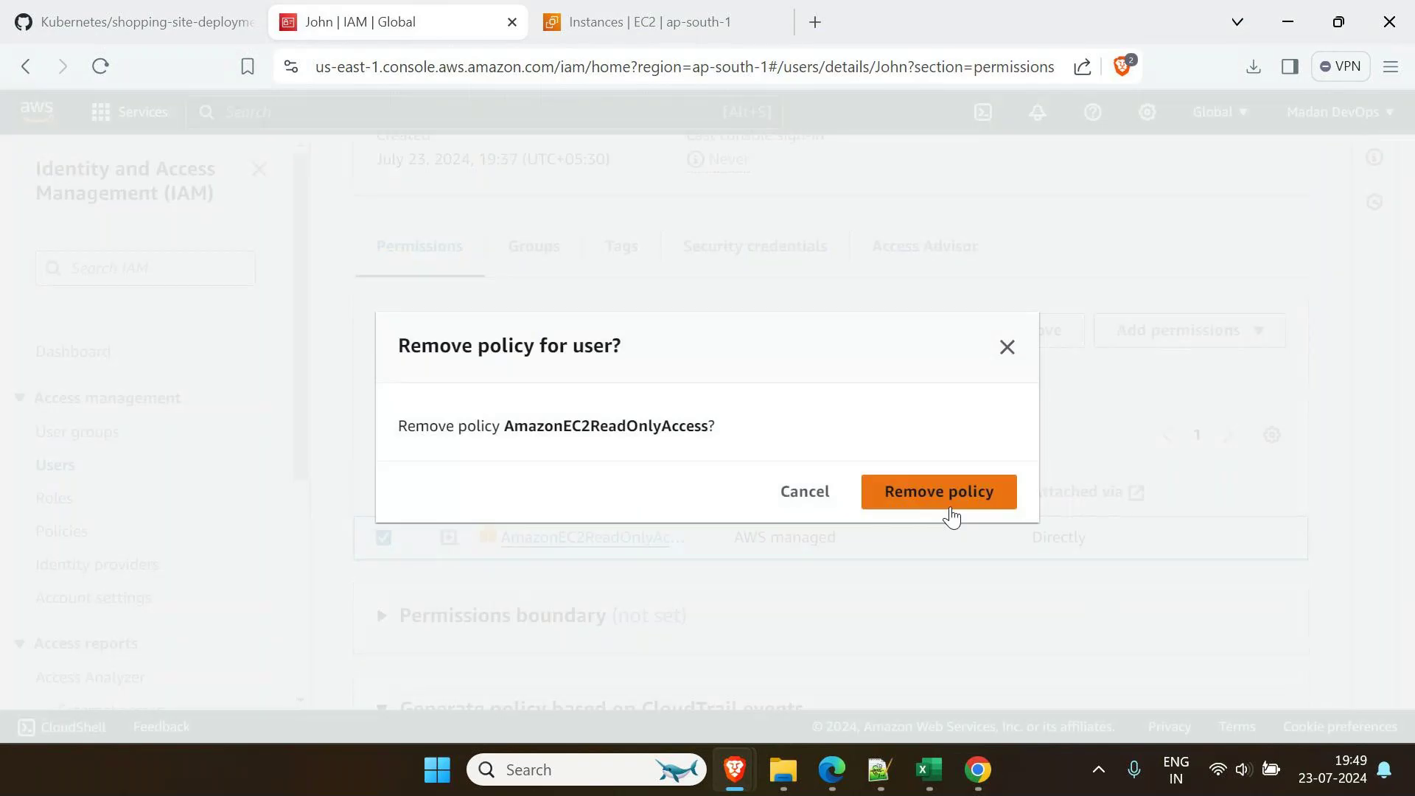
click(938, 491)
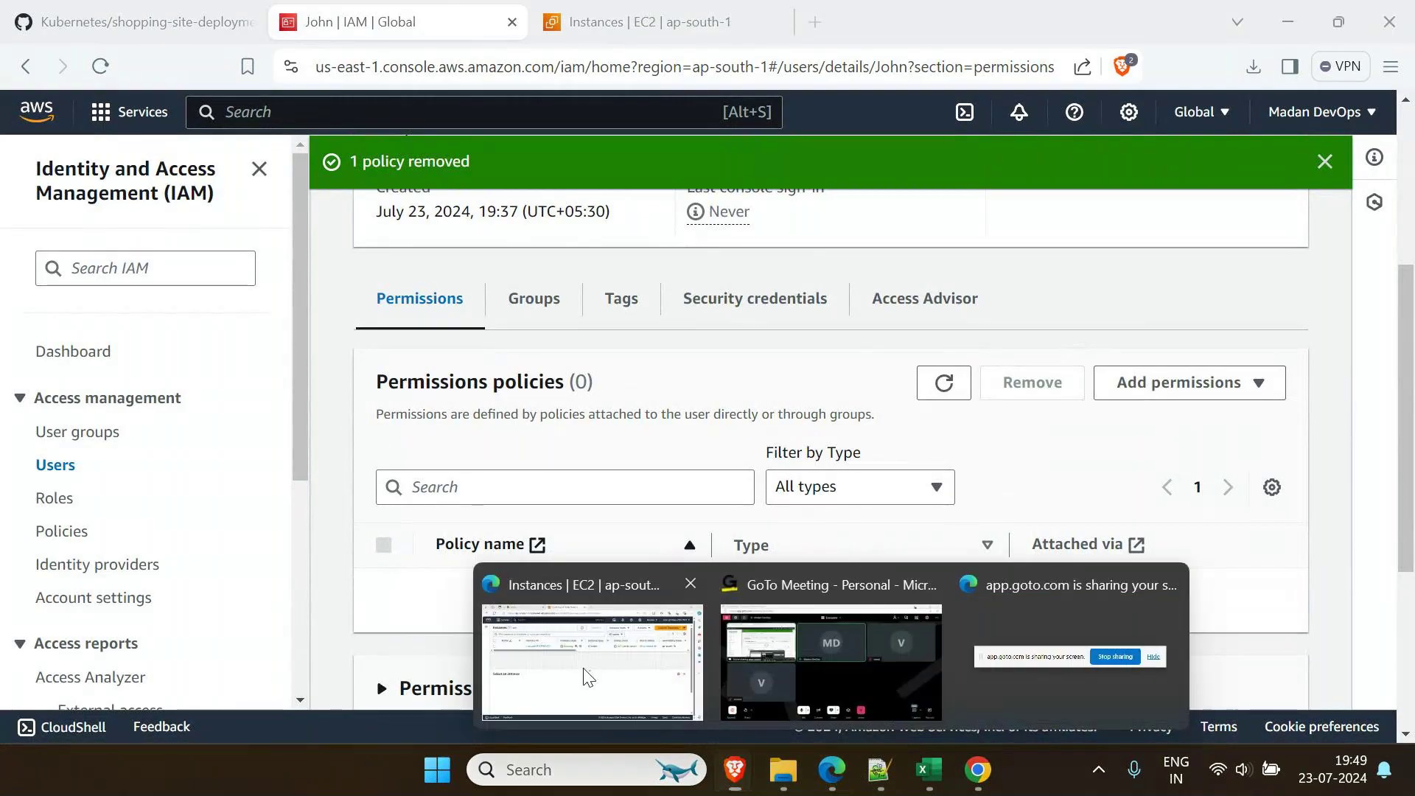
Switch to that user's EC2 console in Edge, refresh the instances list to check access, and return to the IAM console
click(583, 672)
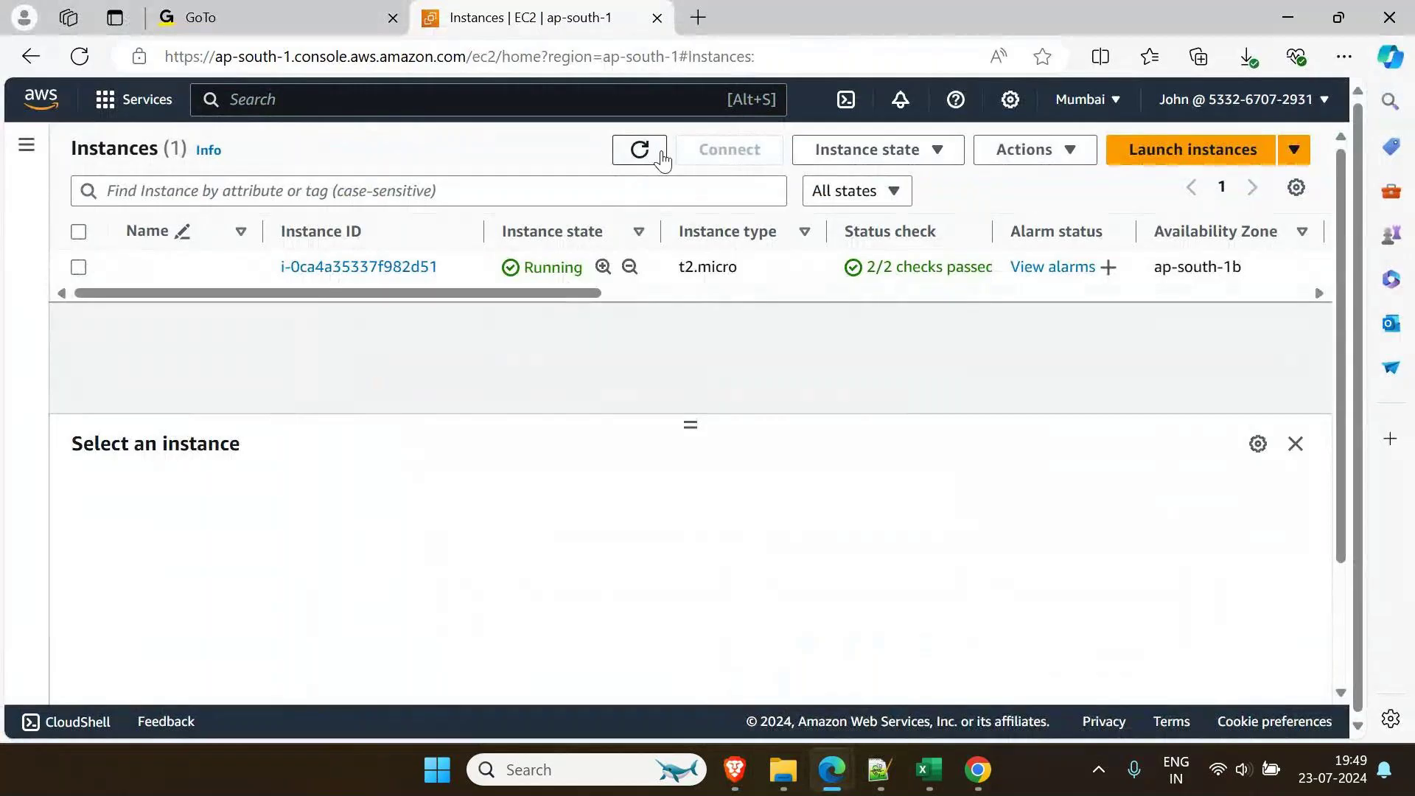
click(640, 154)
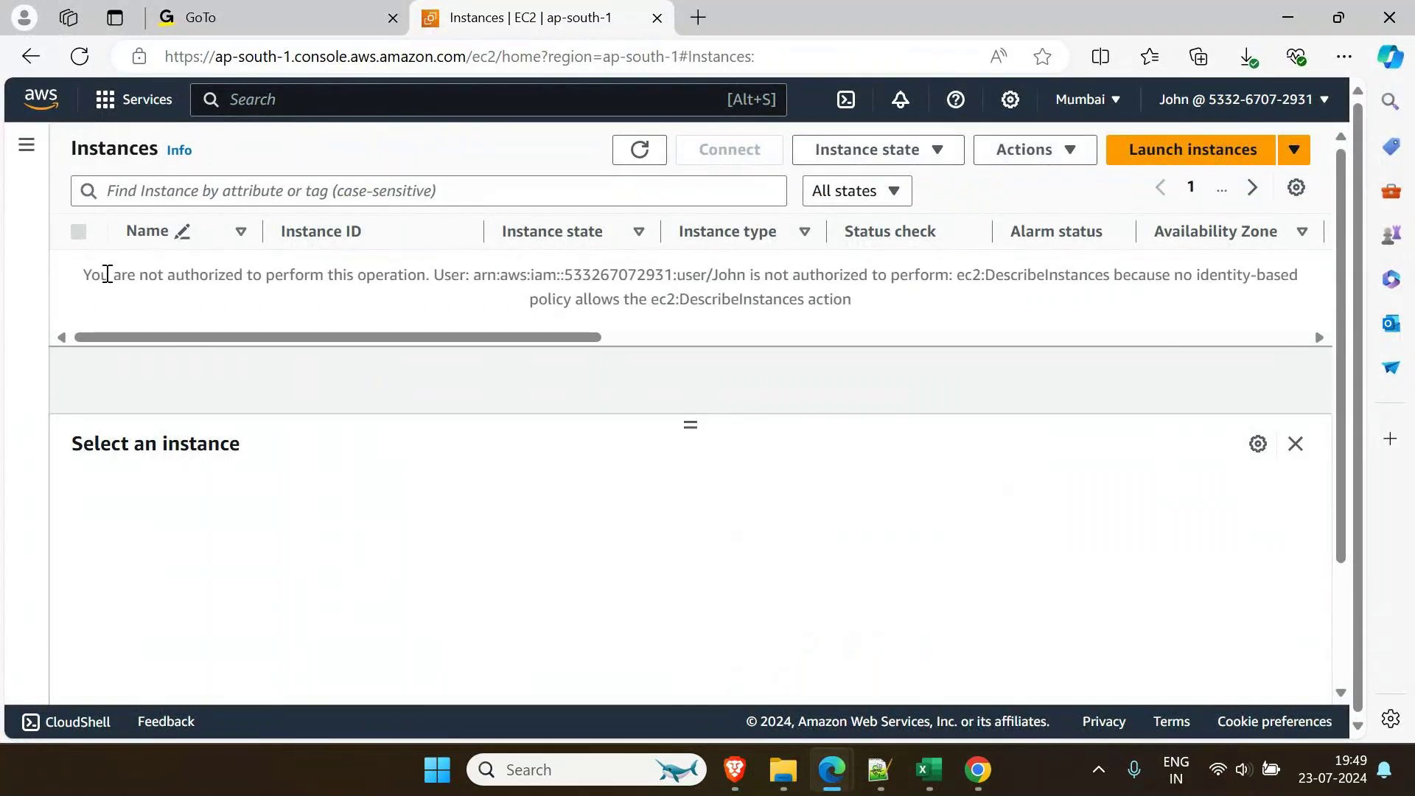
drag(84, 278, 465, 276)
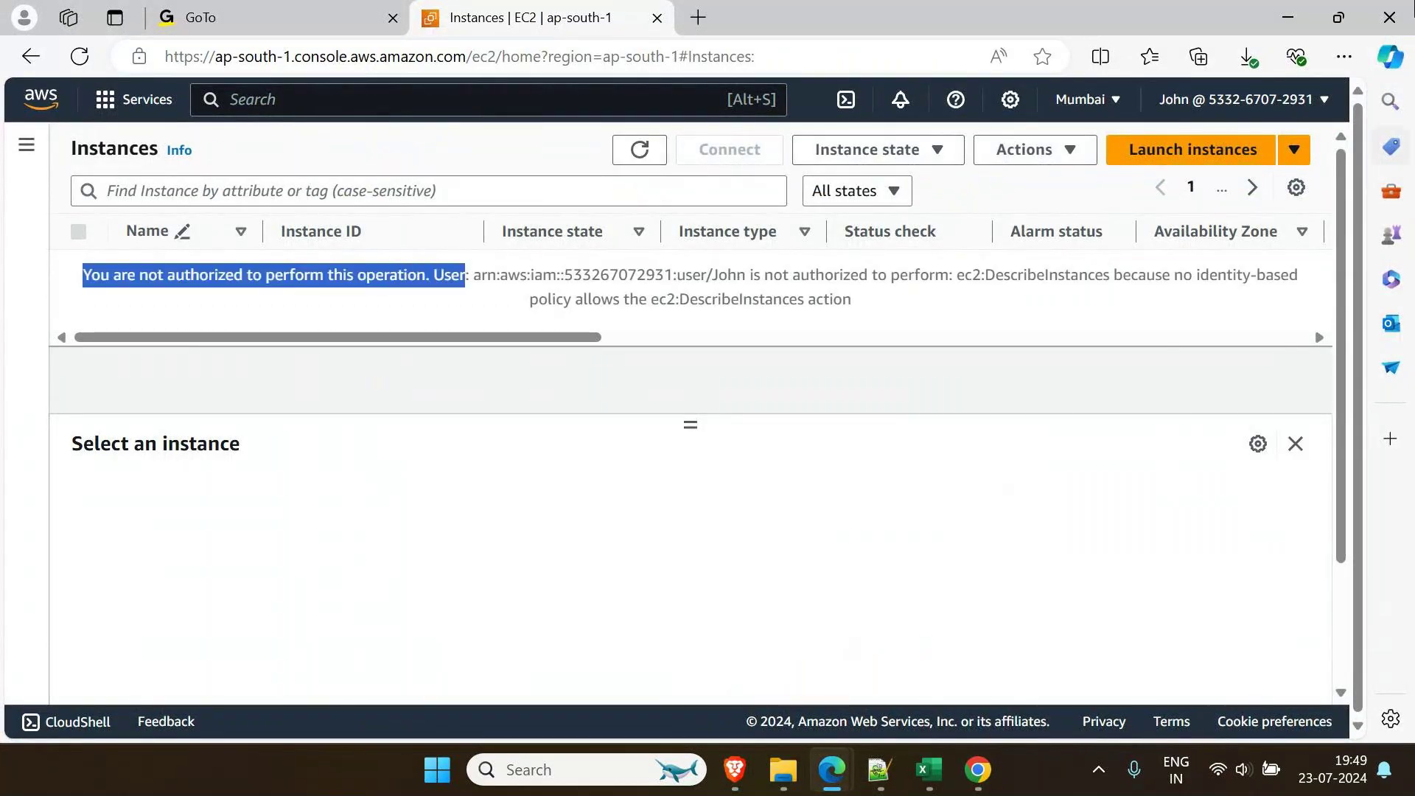
click(1288, 16)
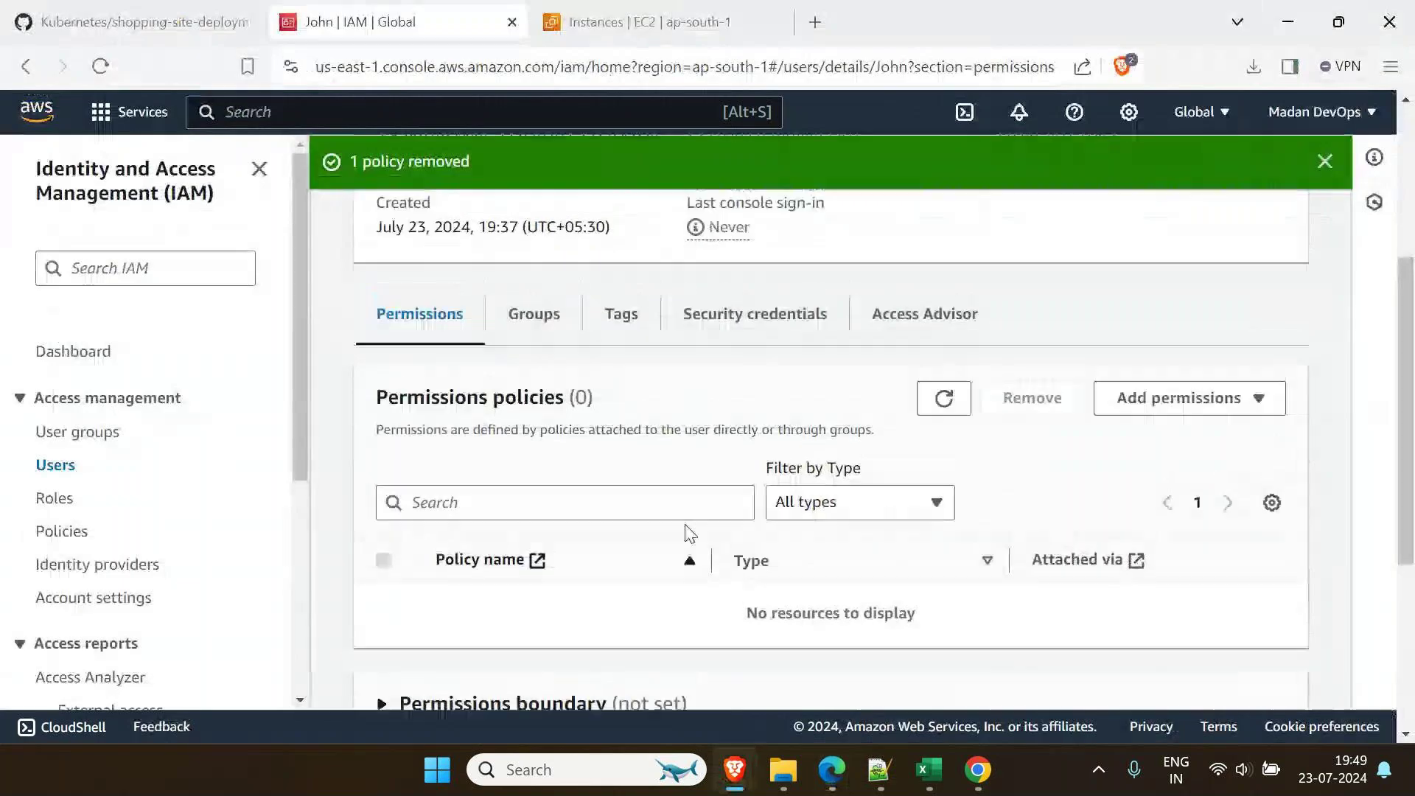
Remove the directly attached AmazonS3ReadOnlyAccess policy from the first IAM user in the list
scroll(445, 319, up, 5)
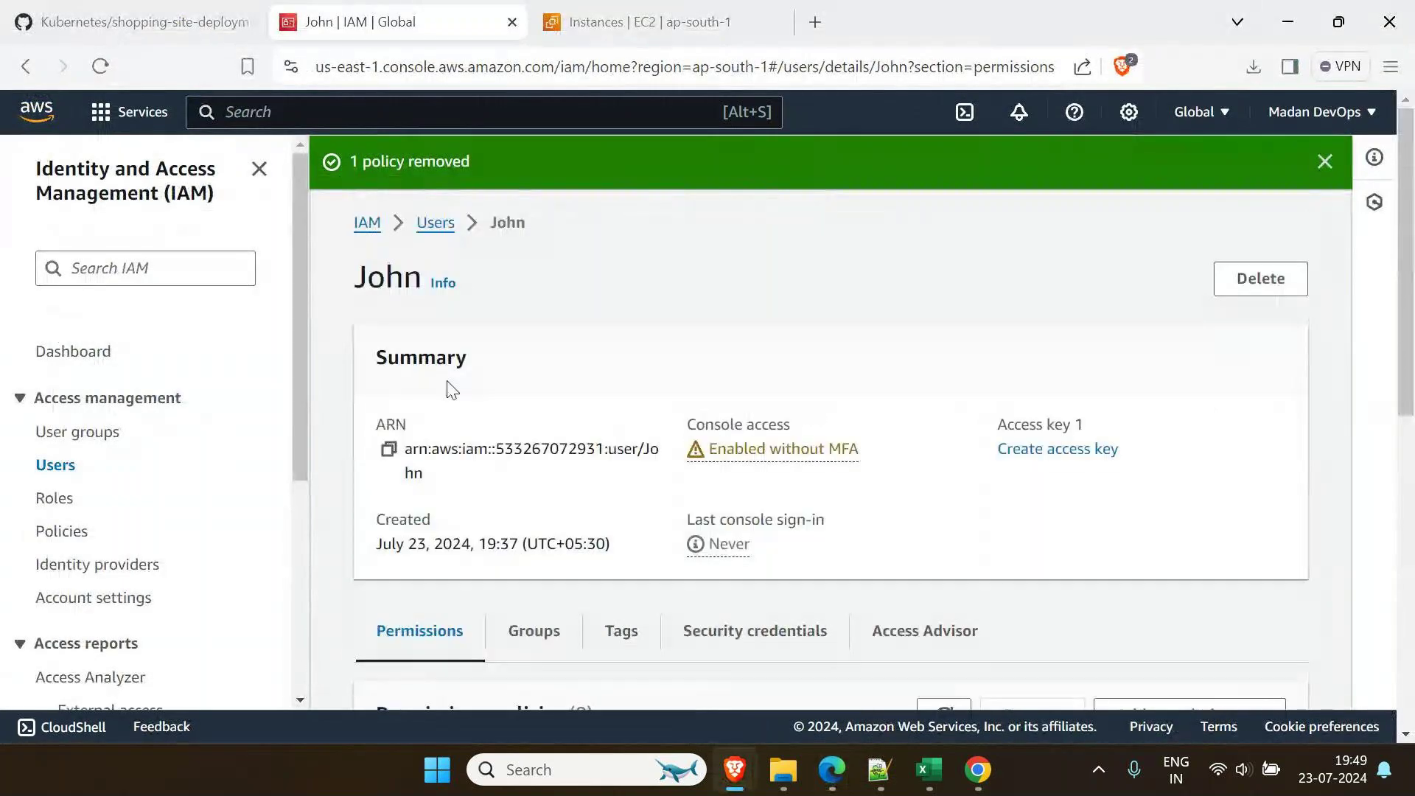
click(436, 223)
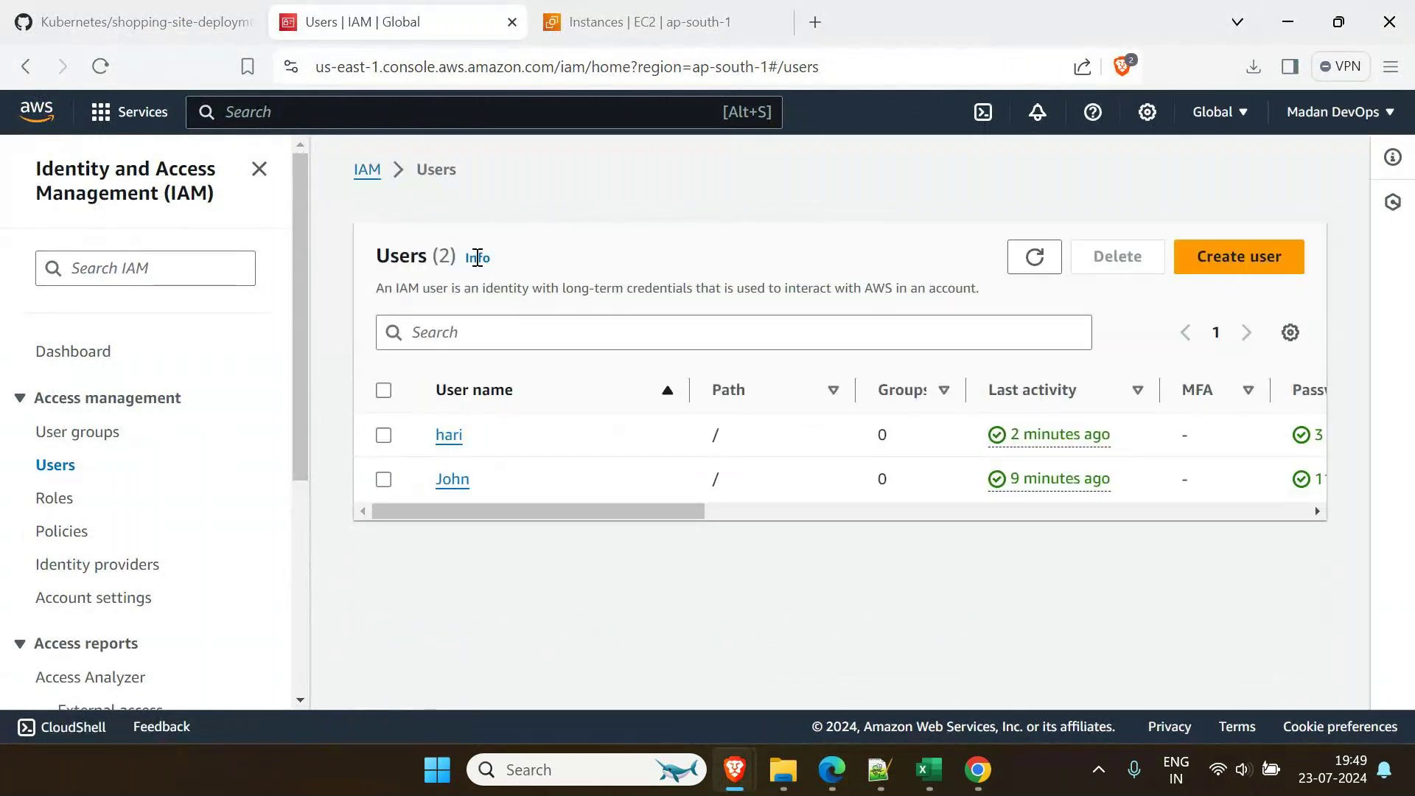
click(449, 442)
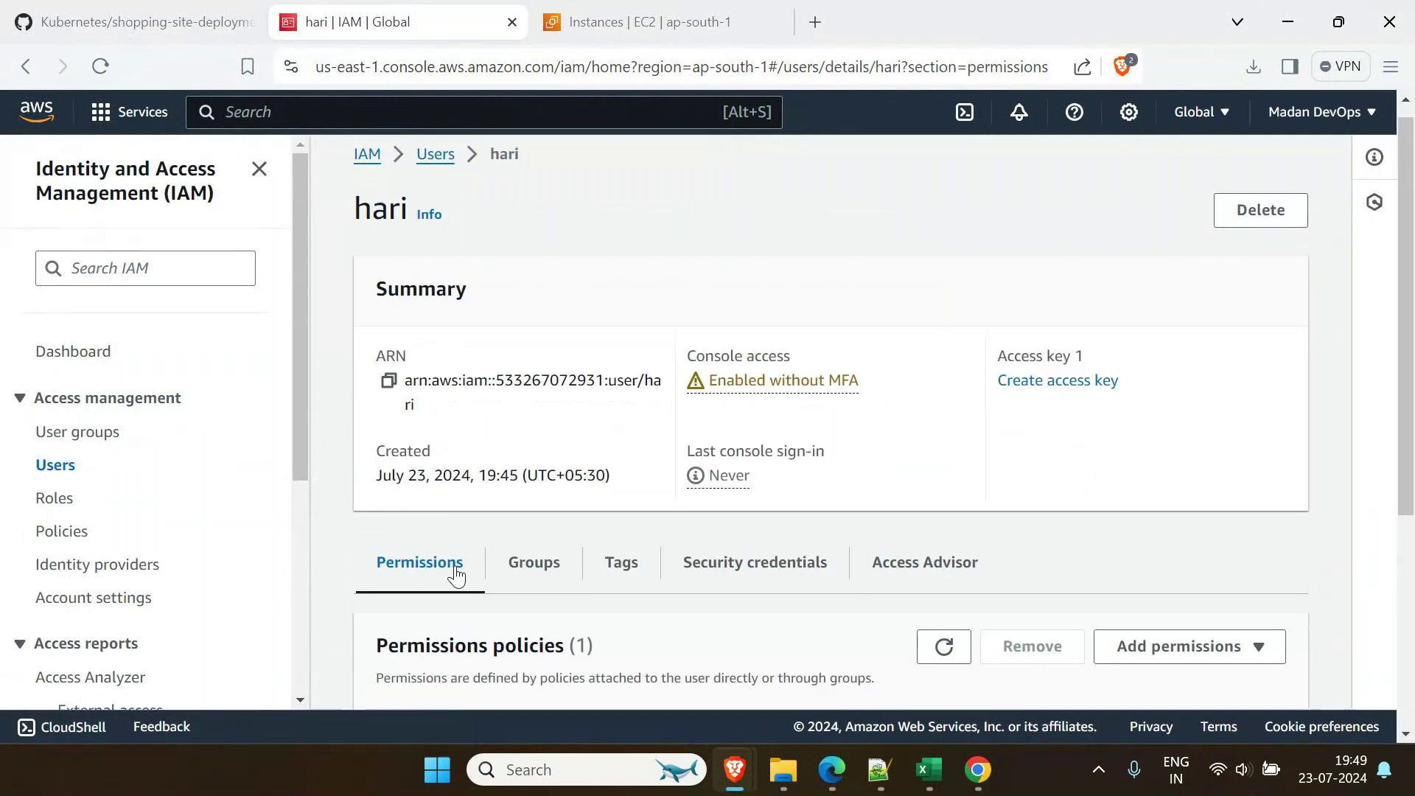
scroll(457, 575, down, 3)
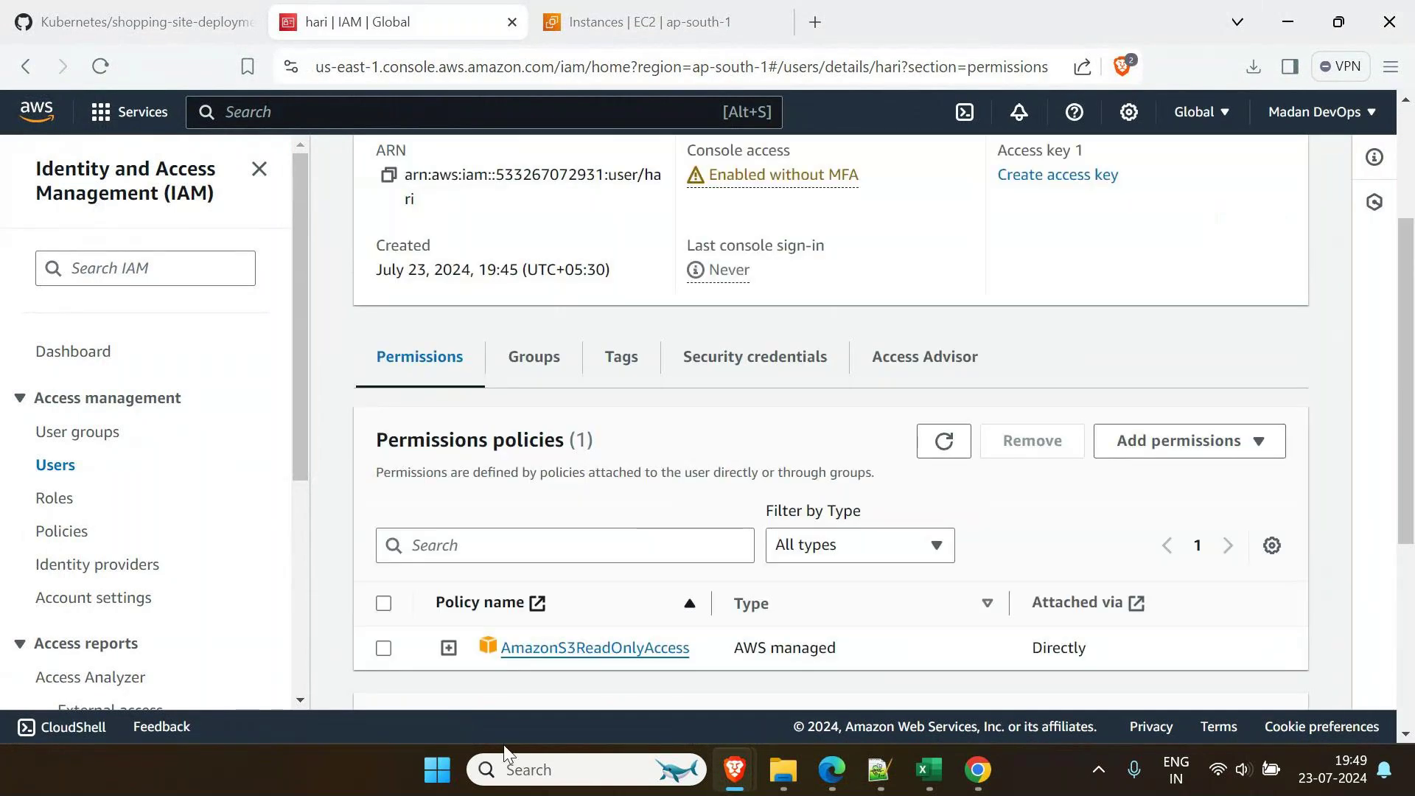
click(383, 647)
click(1031, 441)
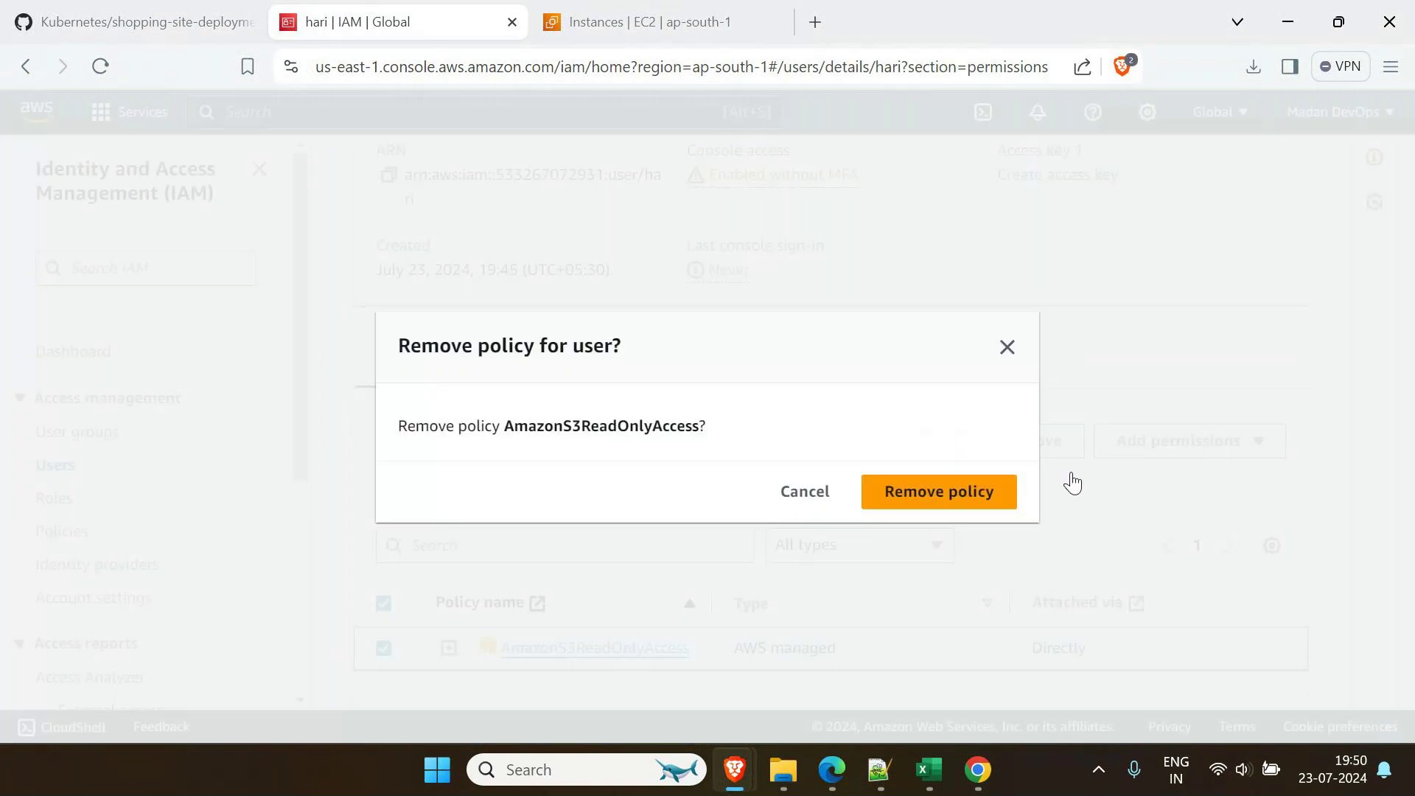
click(996, 490)
scroll(1042, 578, down, 5)
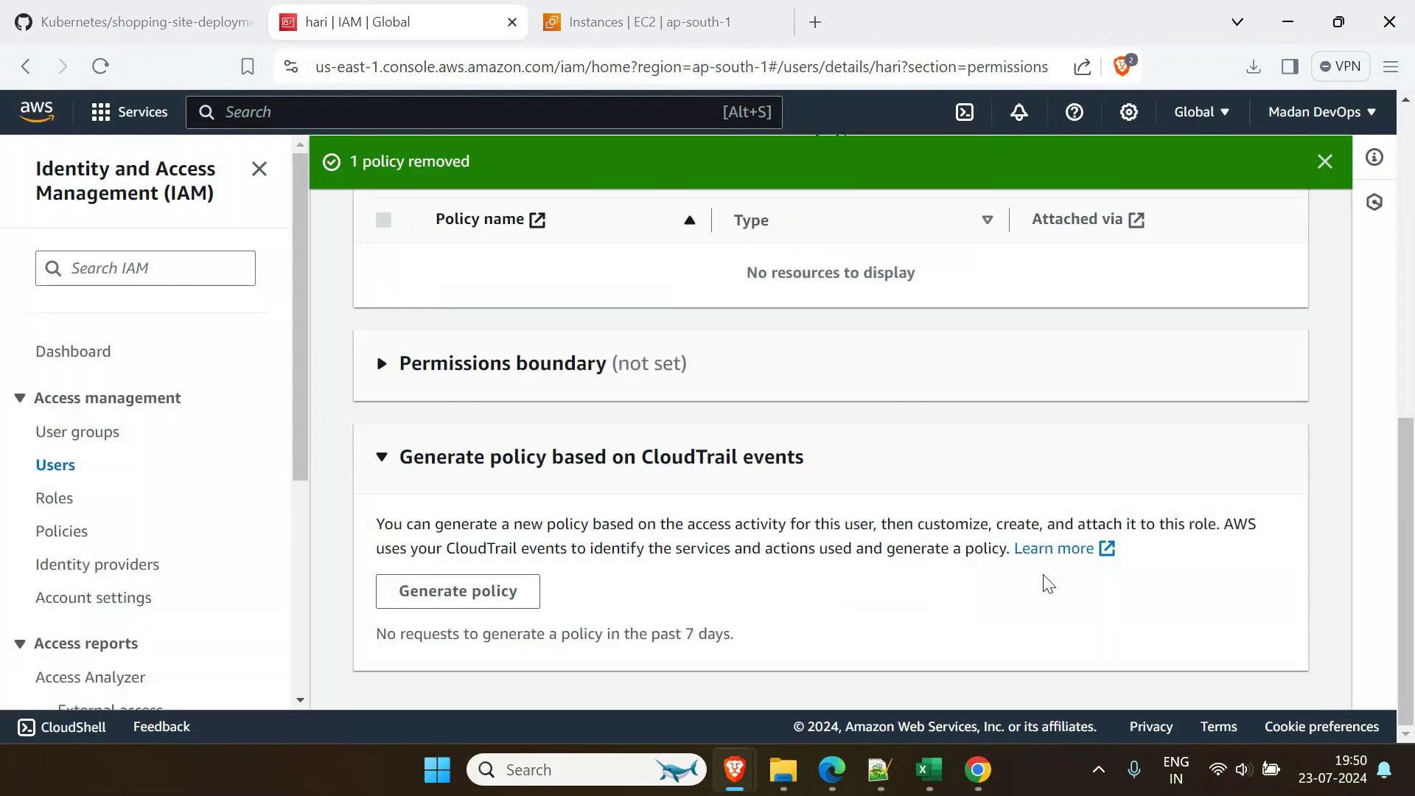
scroll(1059, 571, up, 3)
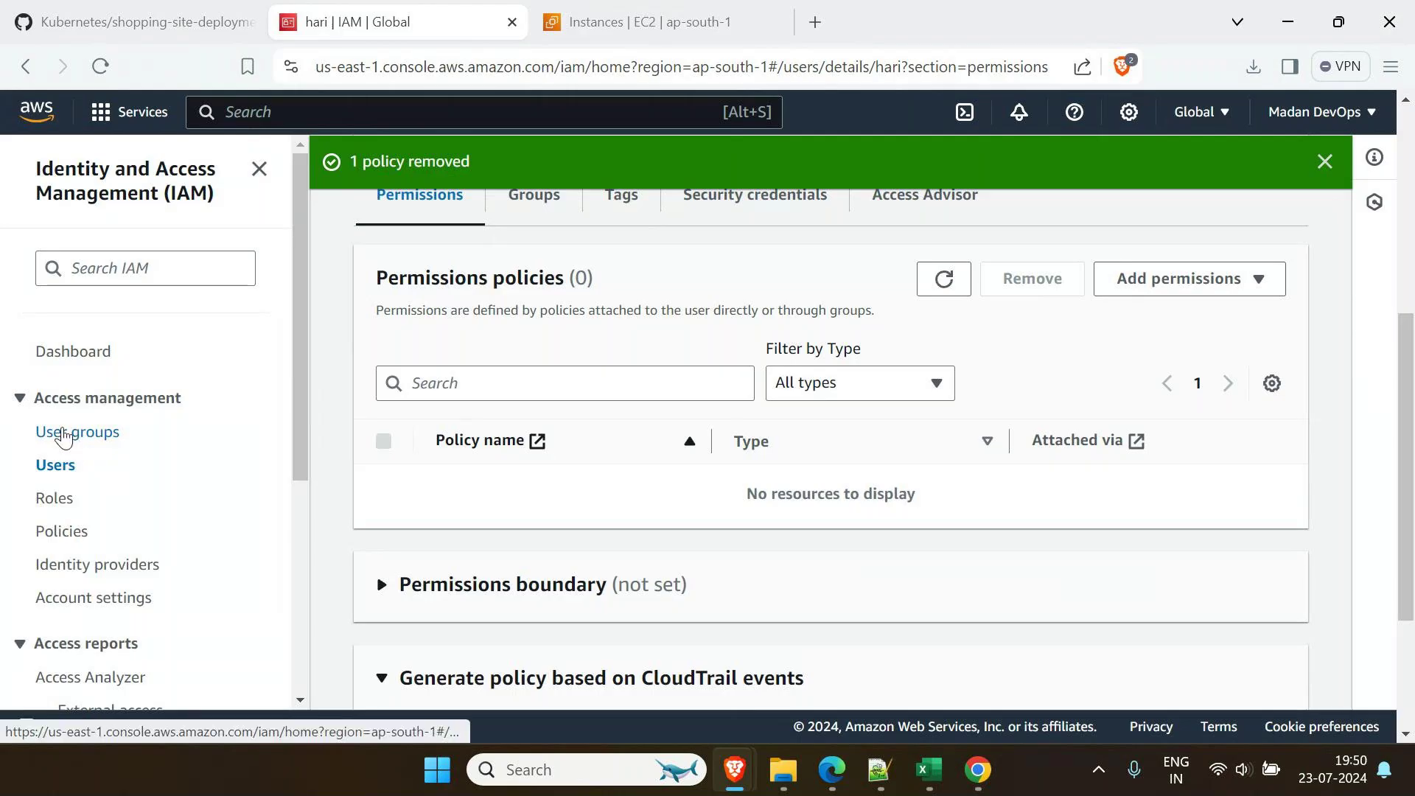
Start creating an IAM user group and name it S3ReadOnlyAccessGroup
click(64, 434)
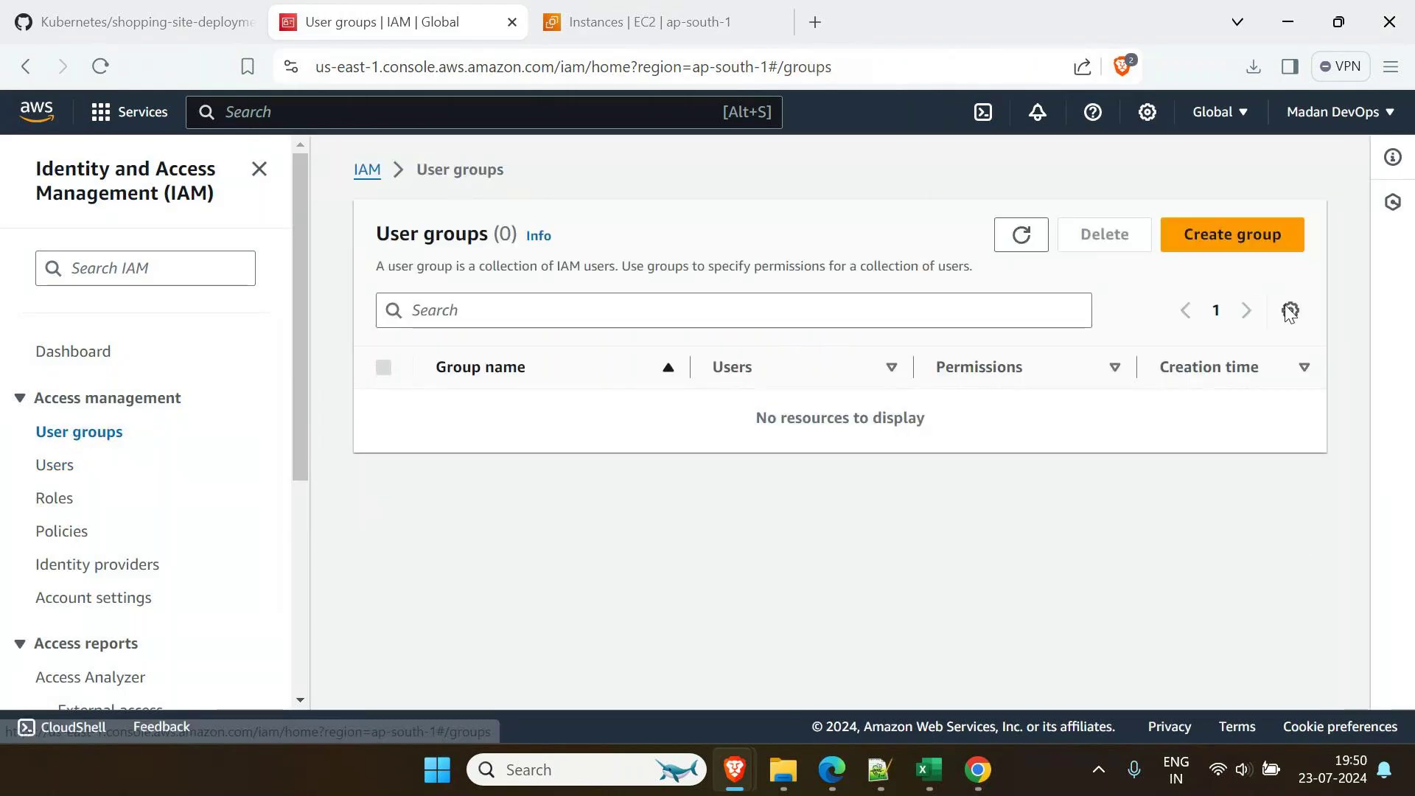
click(1186, 243)
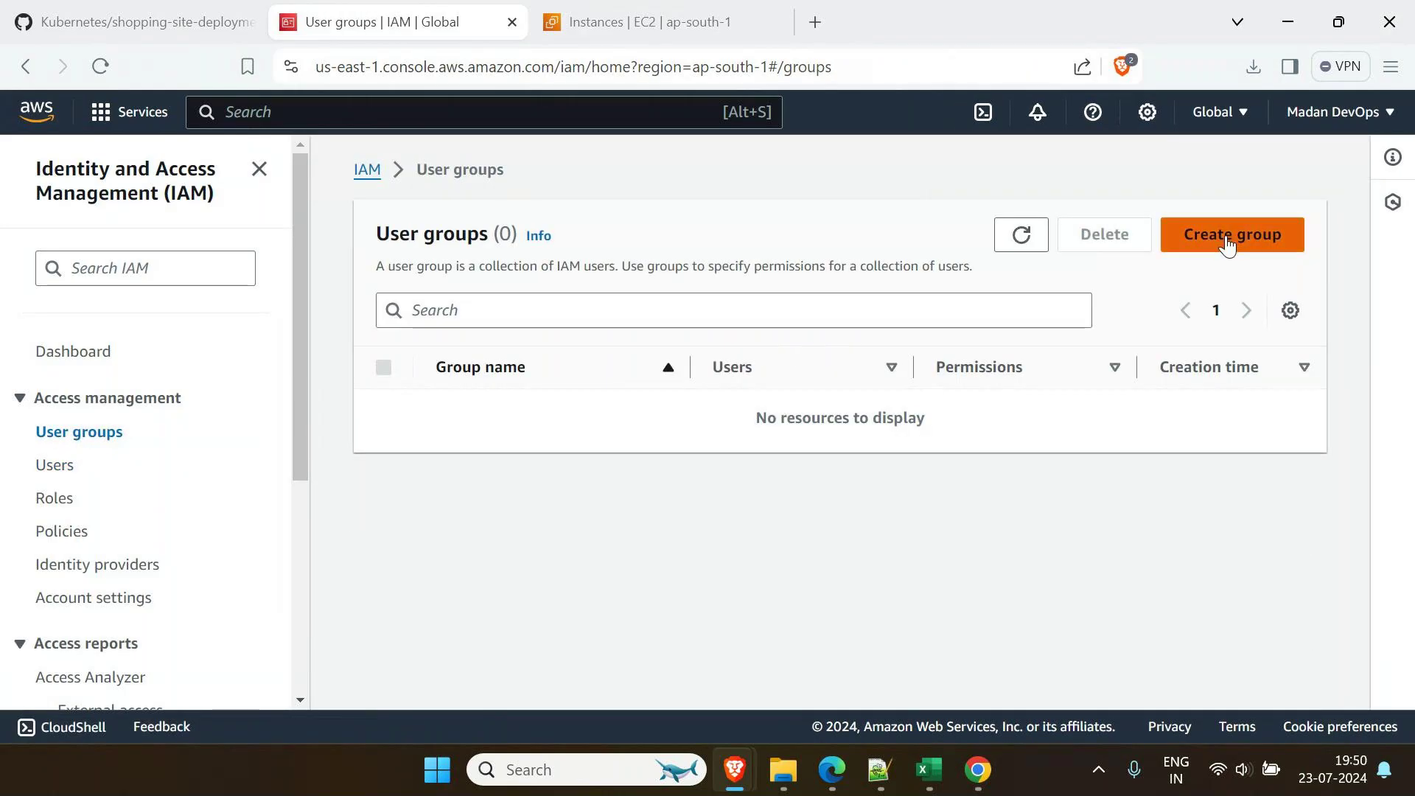
click(541, 418)
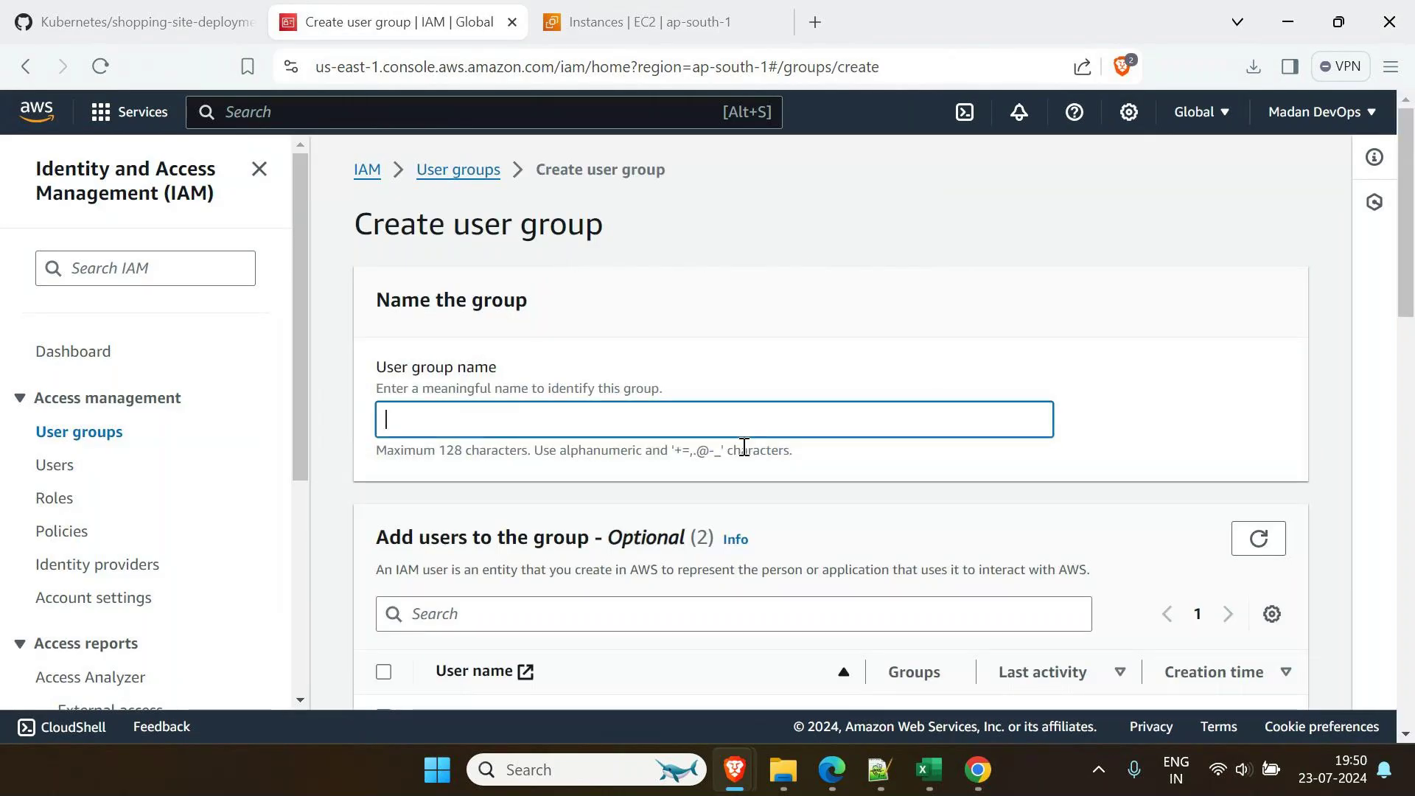
text(S3)
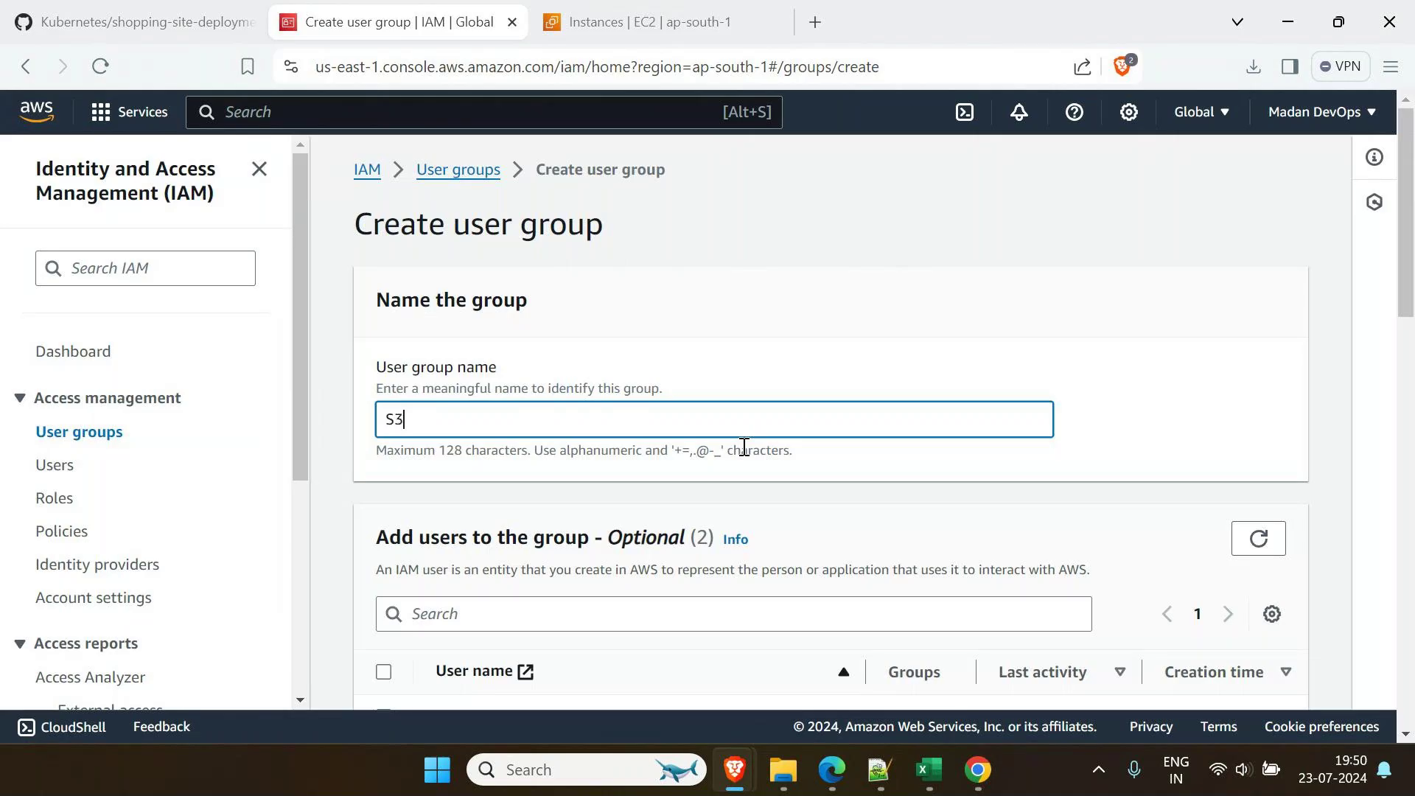
text(ReadOnlyAccessGroup)
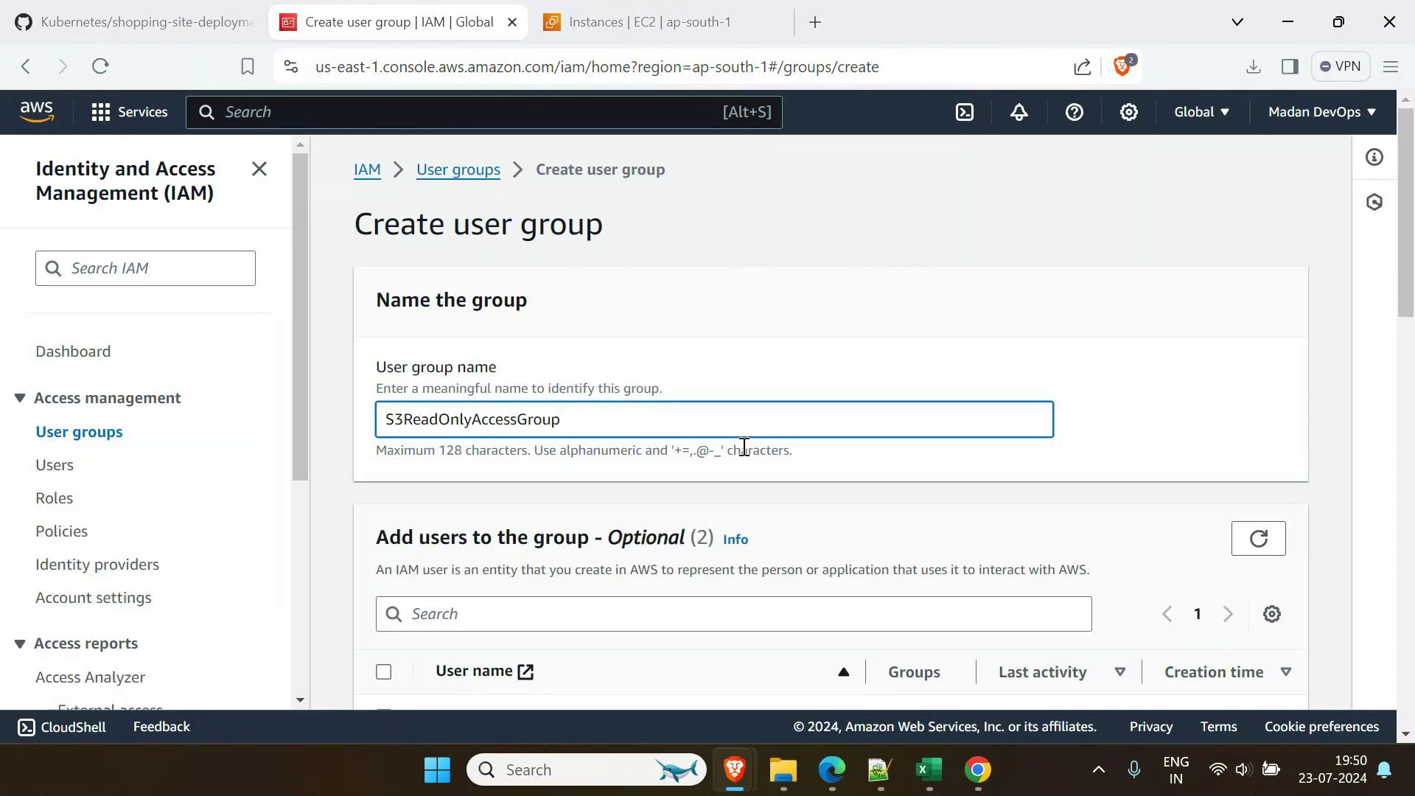
Select the first listed user as a member of the new group
scroll(745, 429, down, 2)
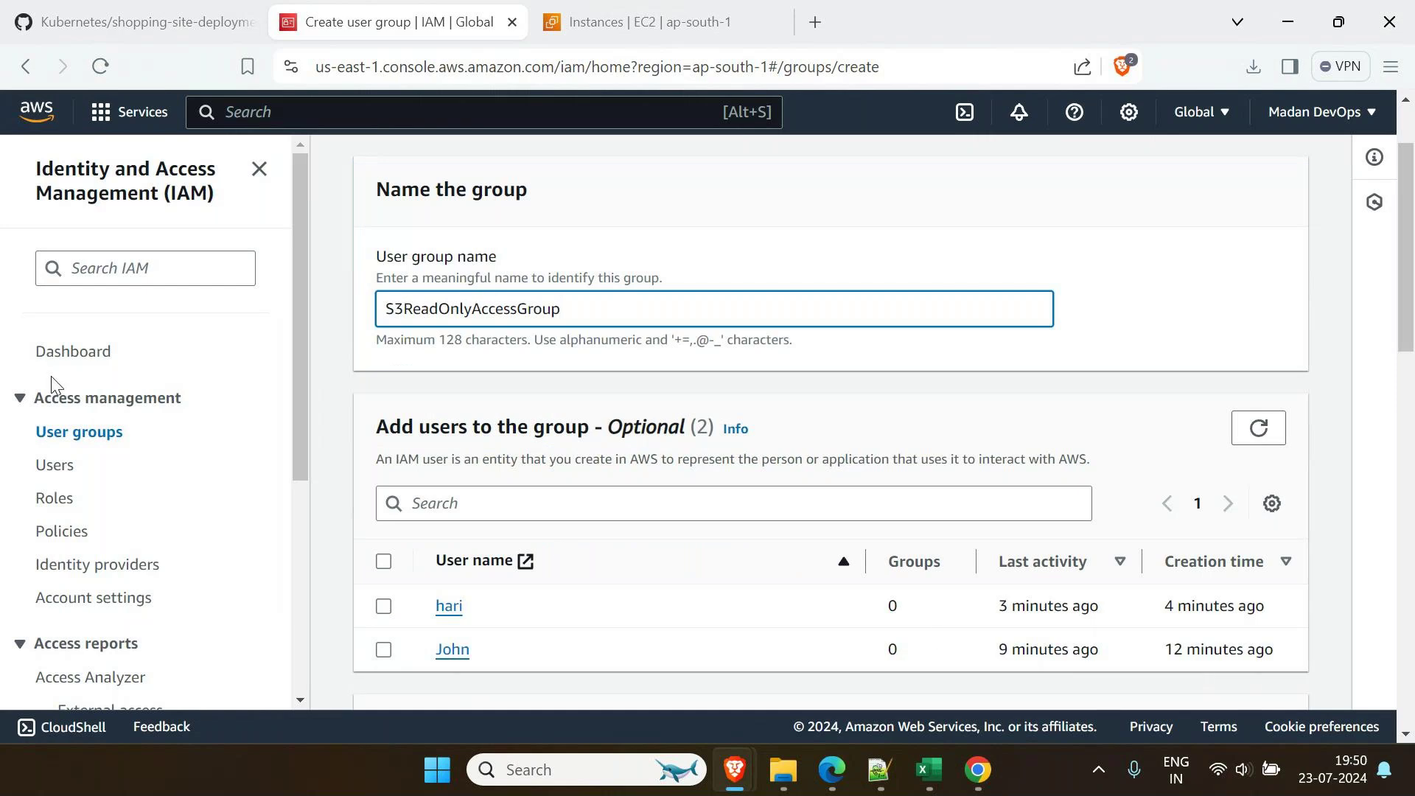
click(384, 607)
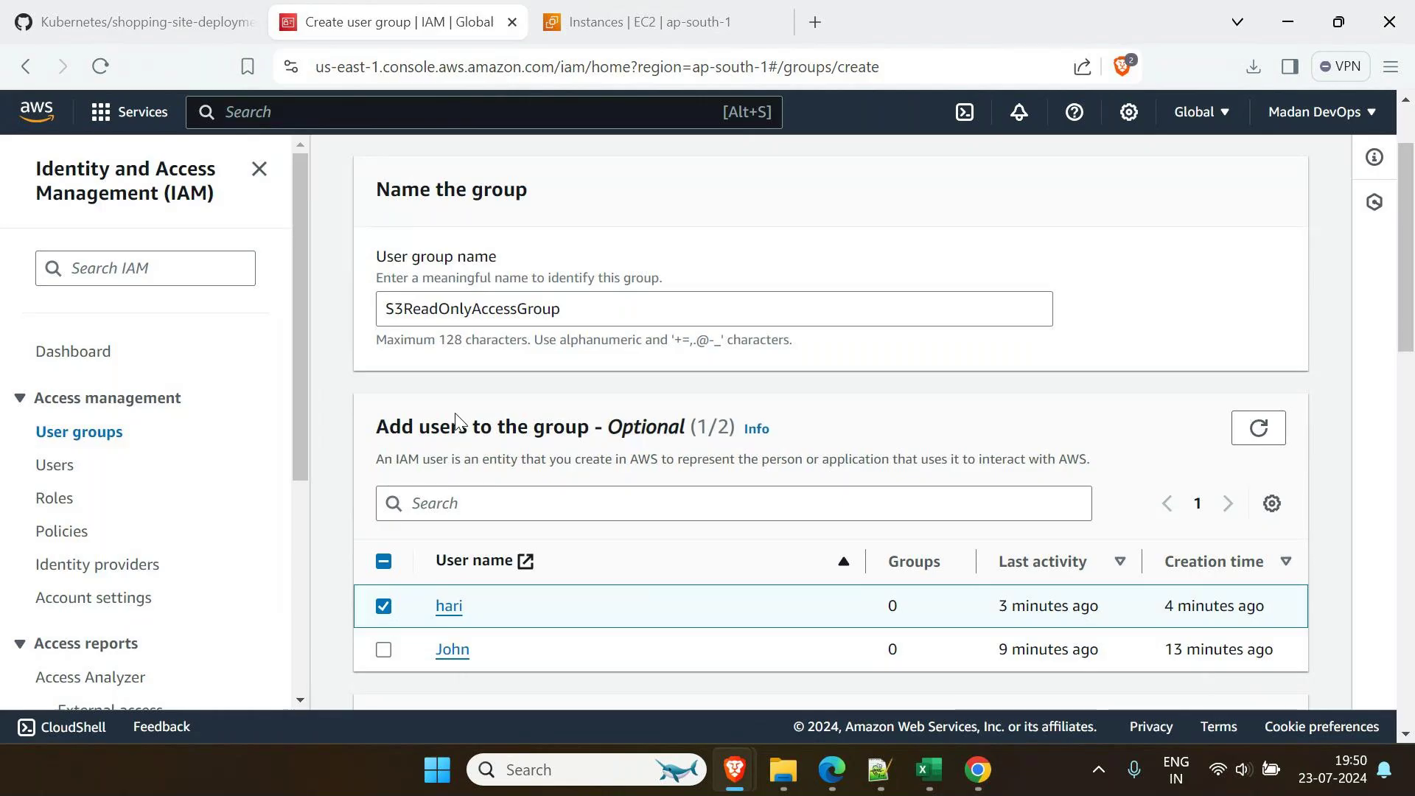
scroll(425, 628, down, 5)
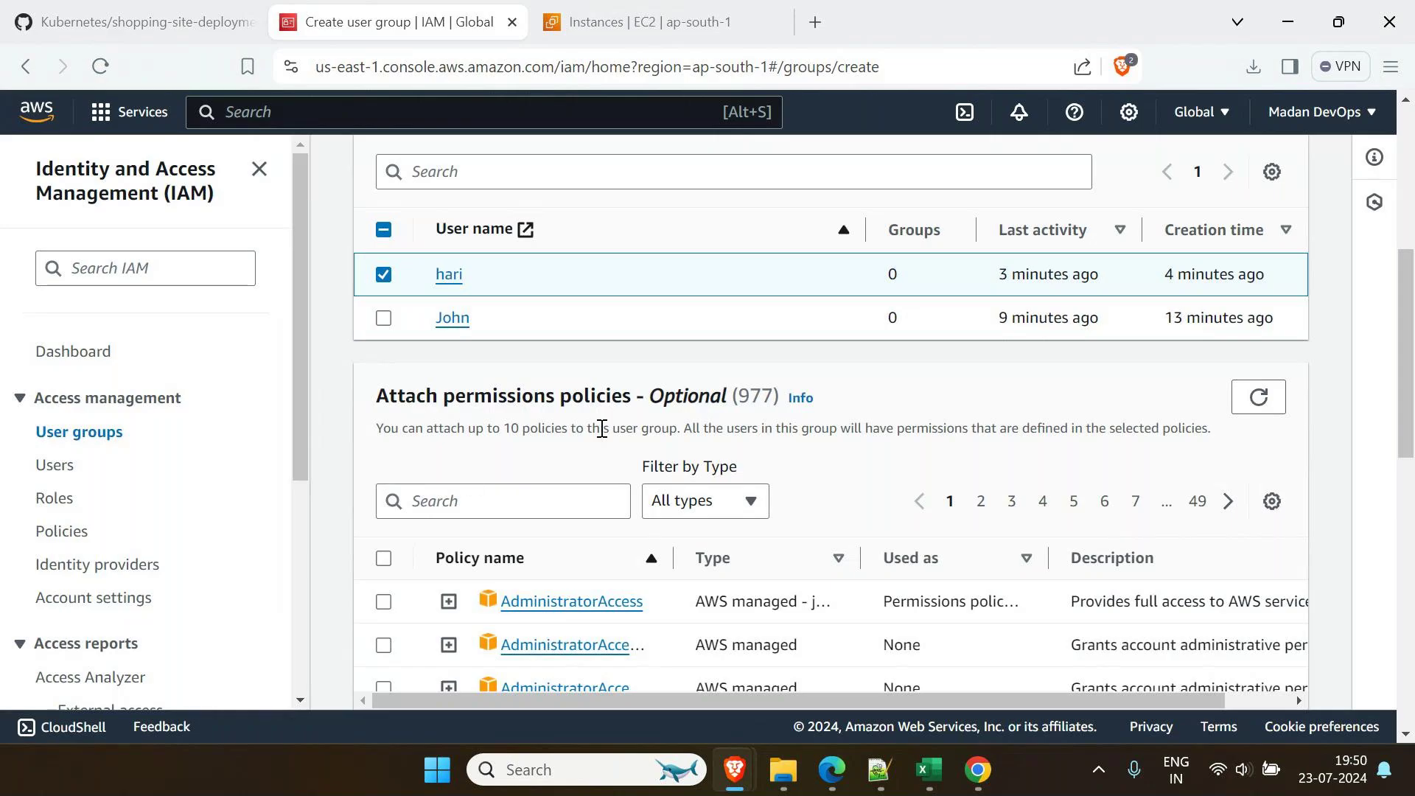
scroll(524, 496, up, 6)
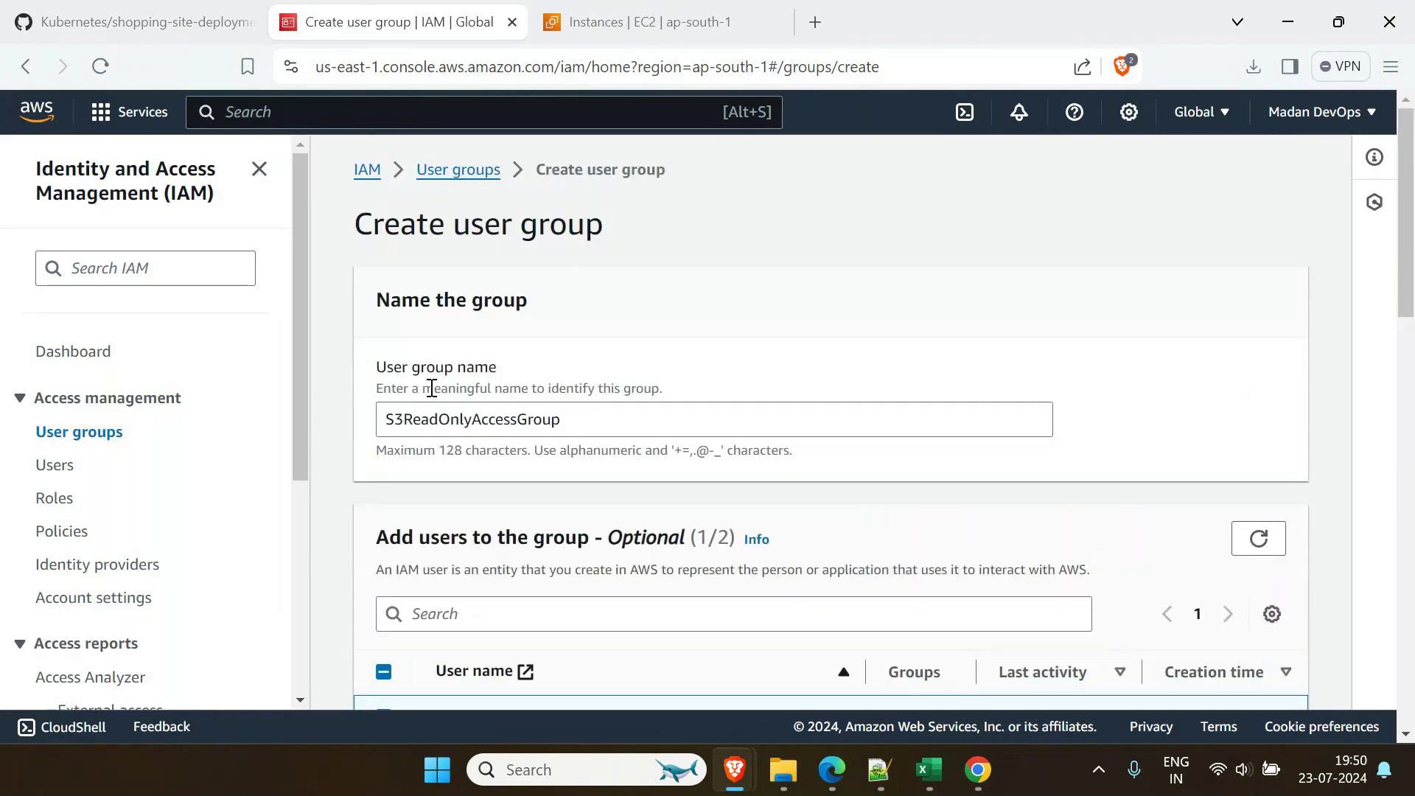
Filter the permissions policies by "s3rea", widen the policy name column, and select AmazonS3ReadOnlyAccess for the group
scroll(496, 608, down, 5)
click(485, 605)
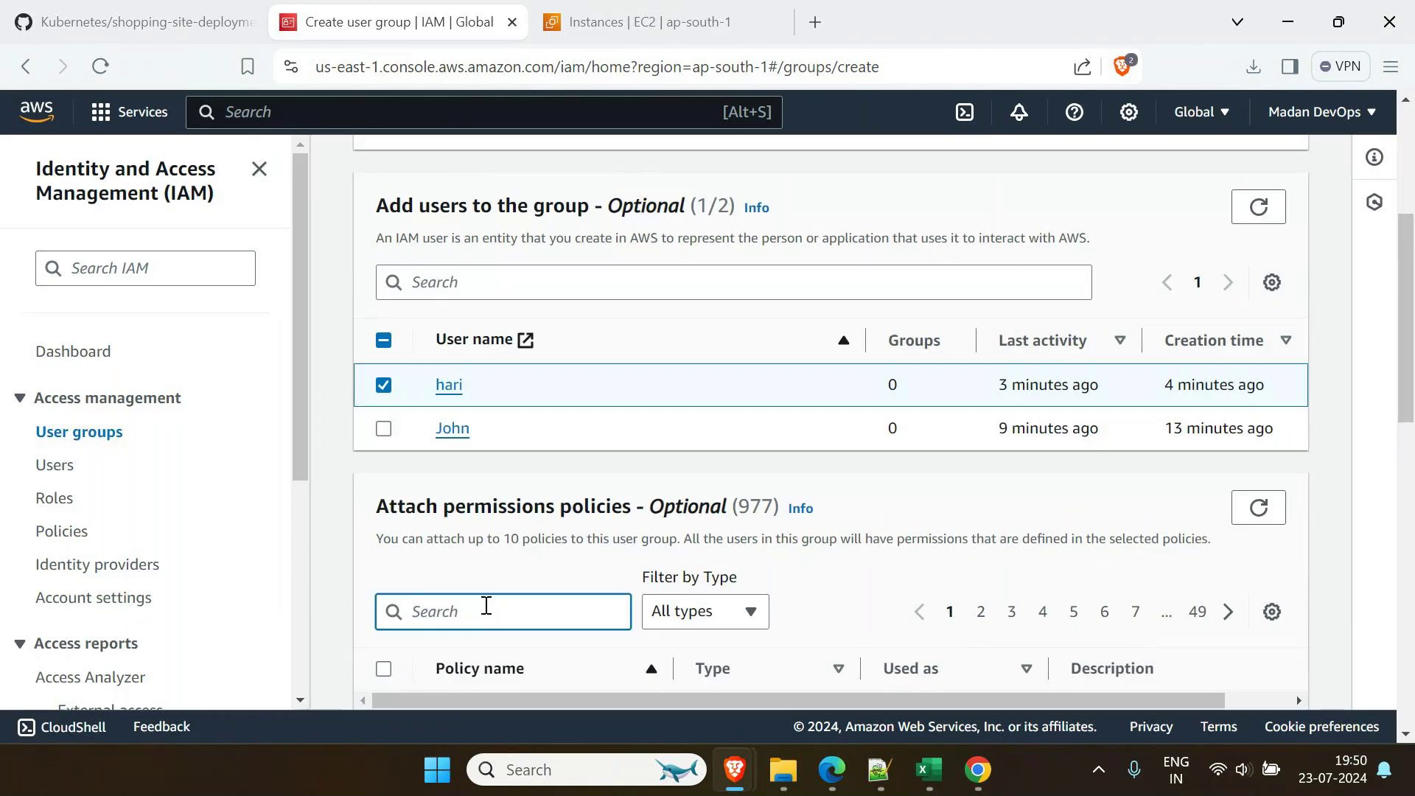
text(s3rea)
scroll(489, 607, down, 2)
key(BackSpace)
key(BackSpace)
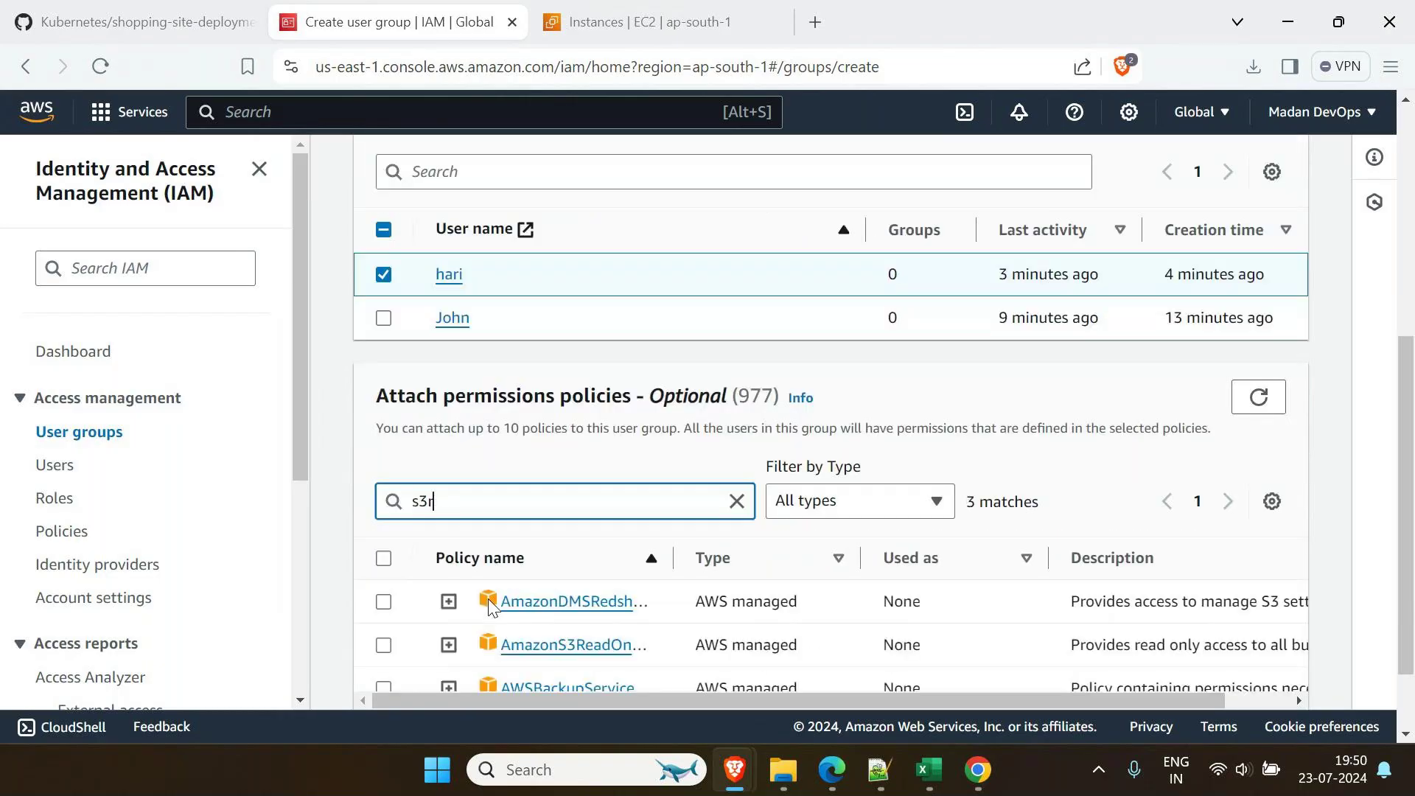
text(ea)
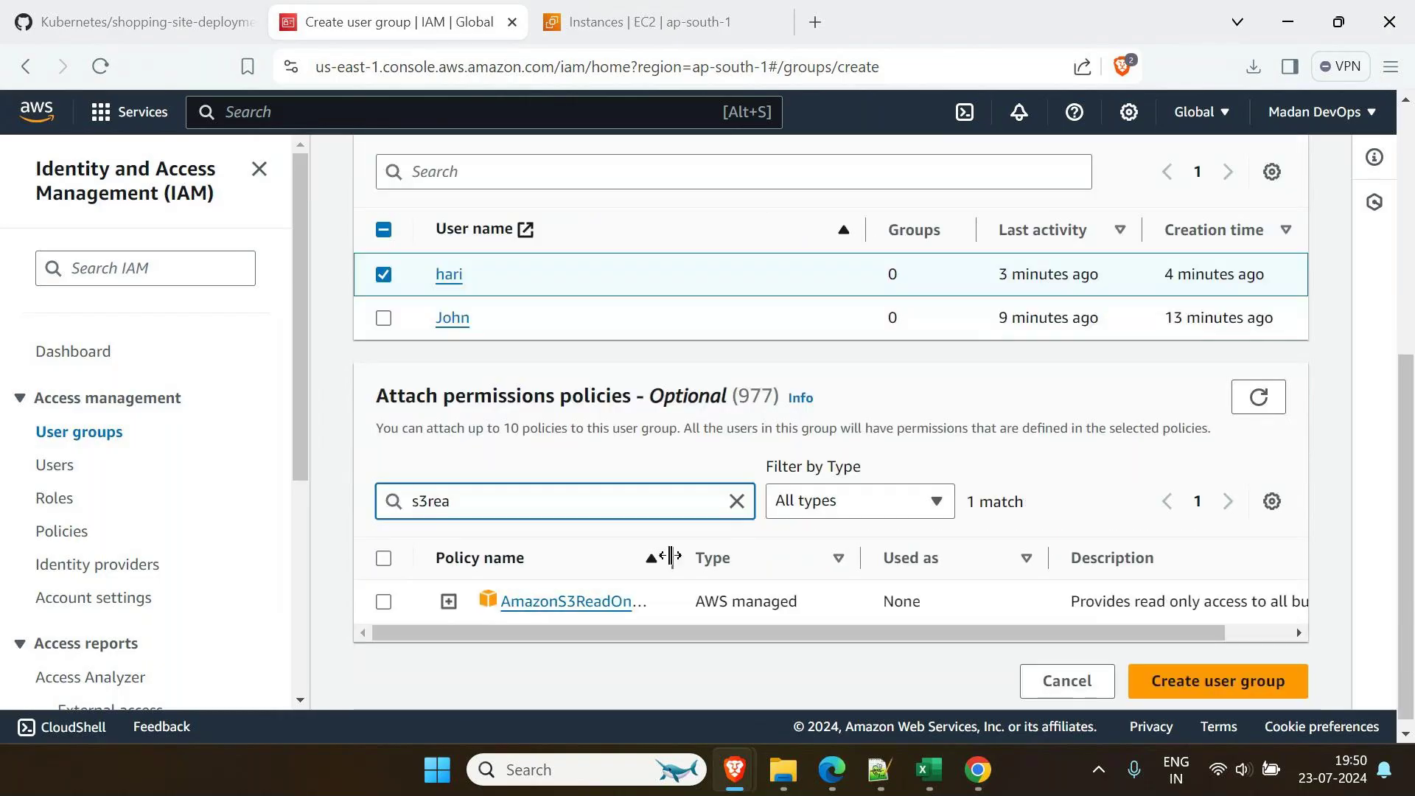
drag(672, 557, 834, 554)
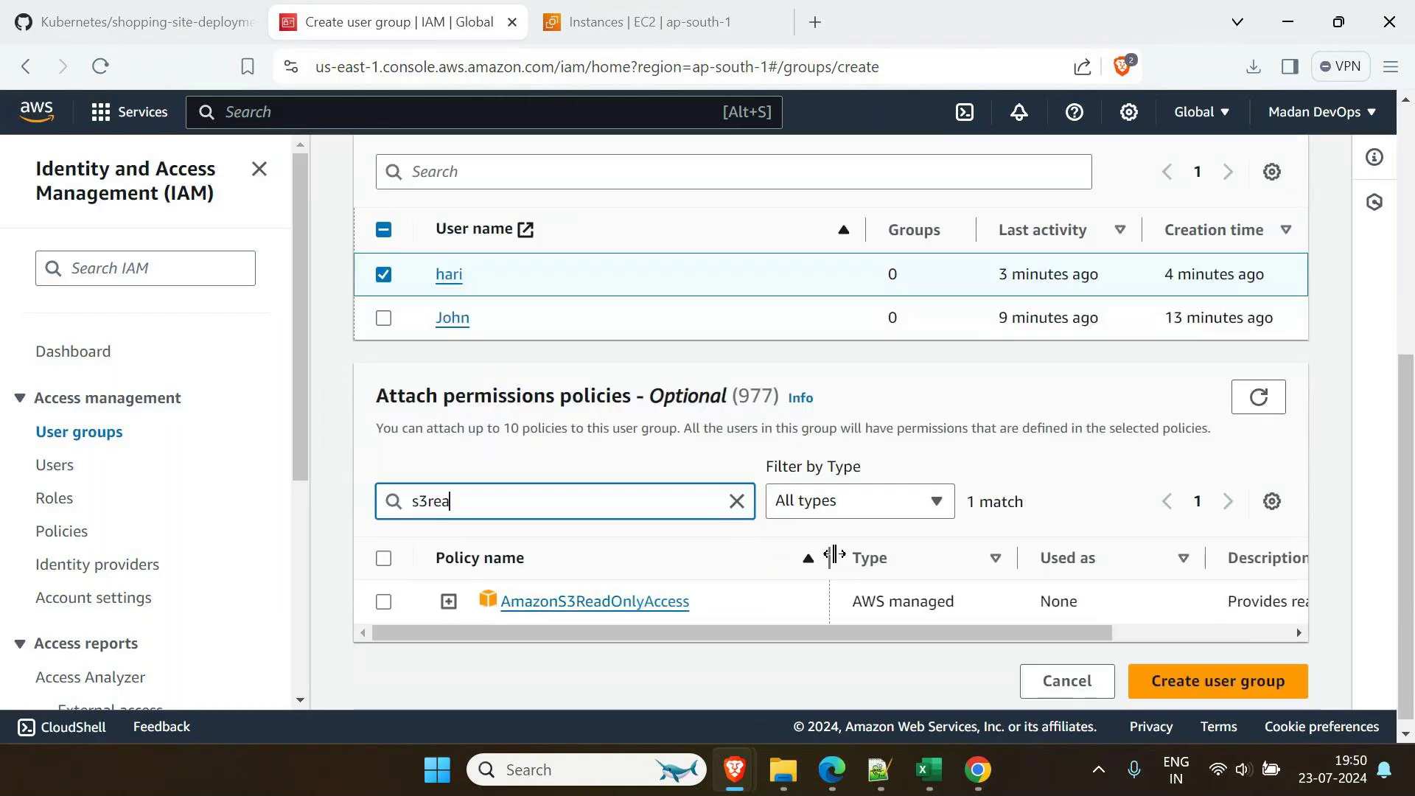
click(383, 601)
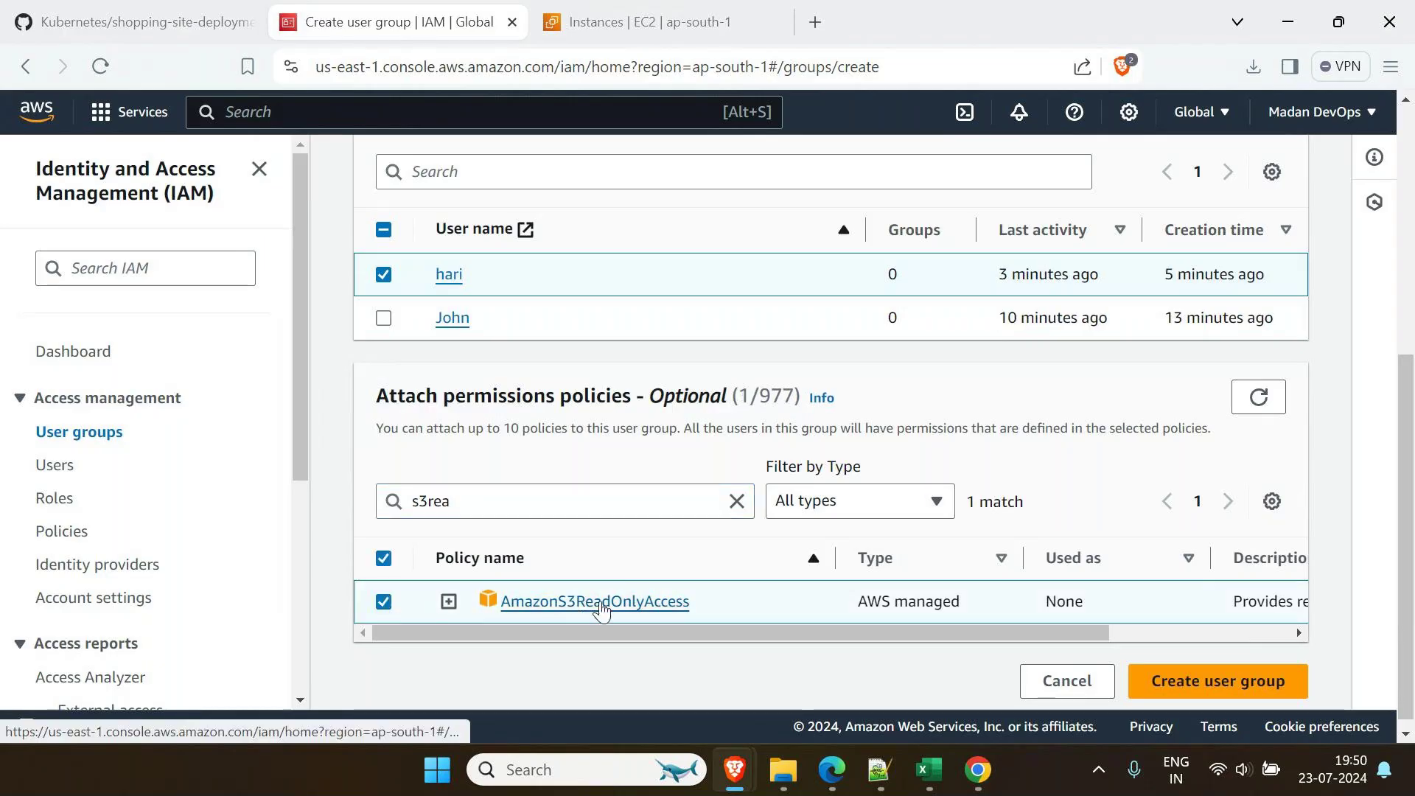
Review the group name, selected member and chosen permissions policy in the user group form
scroll(511, 330, up, 4)
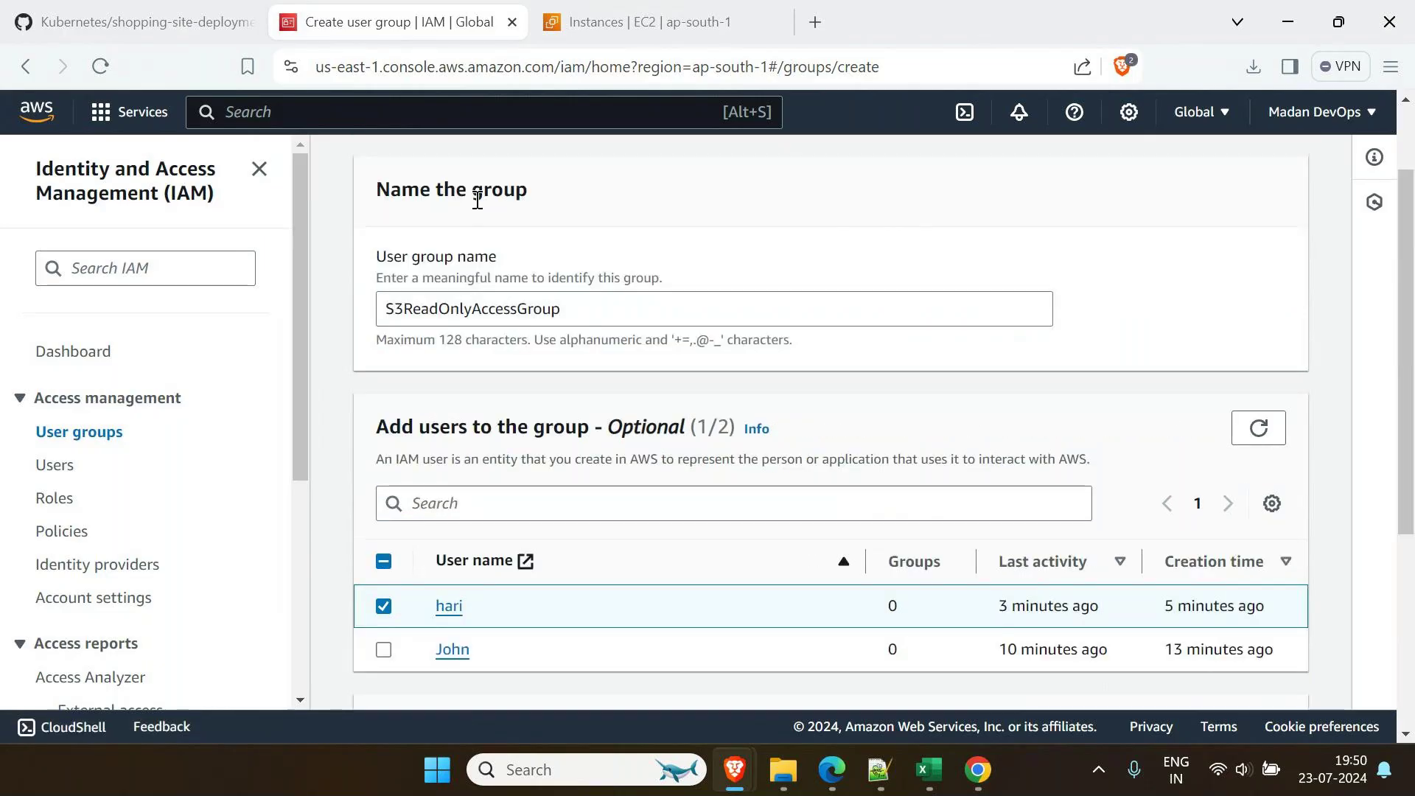
scroll(477, 201, up, 2)
scroll(580, 353, down, 3)
scroll(505, 515, up, 3)
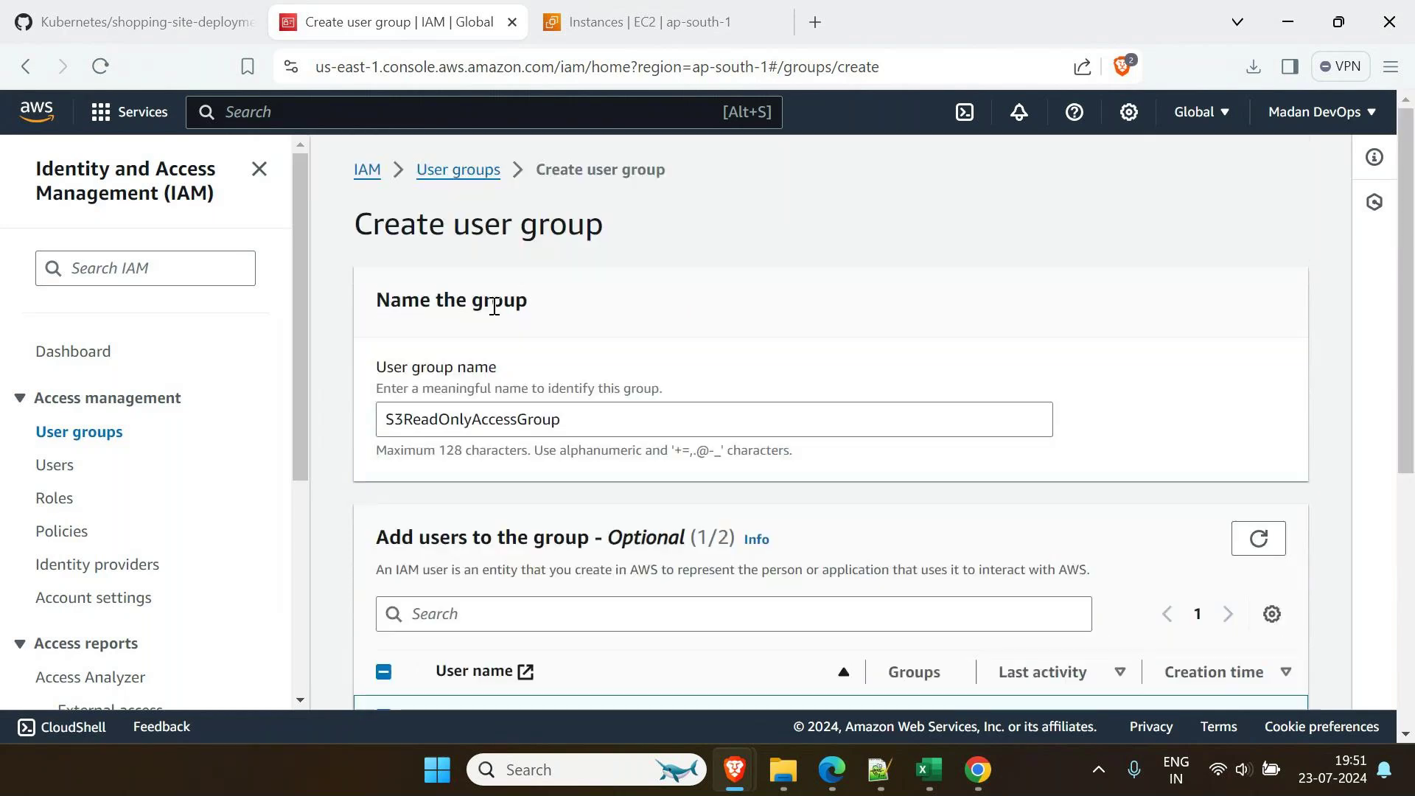
scroll(538, 368, down, 2)
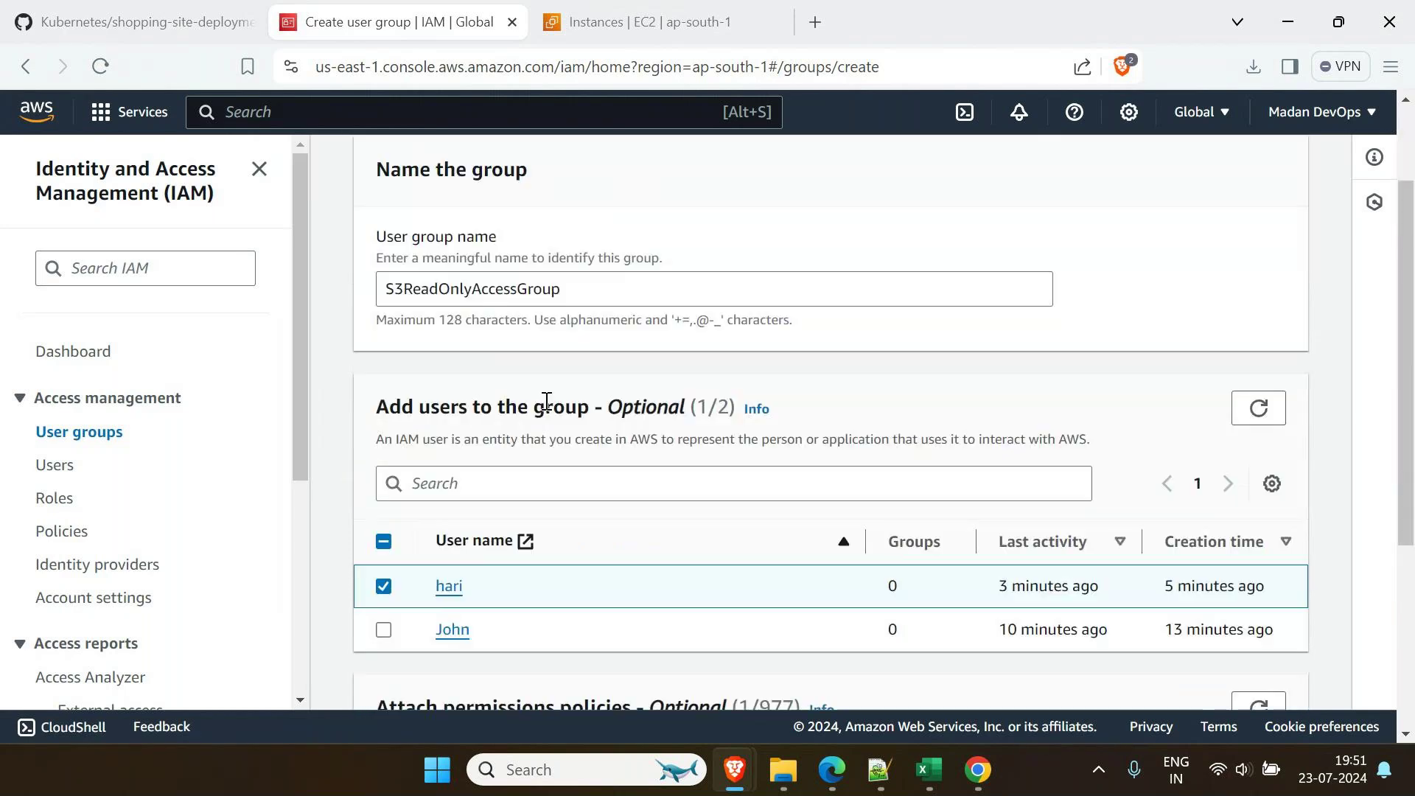
scroll(546, 402, down, 3)
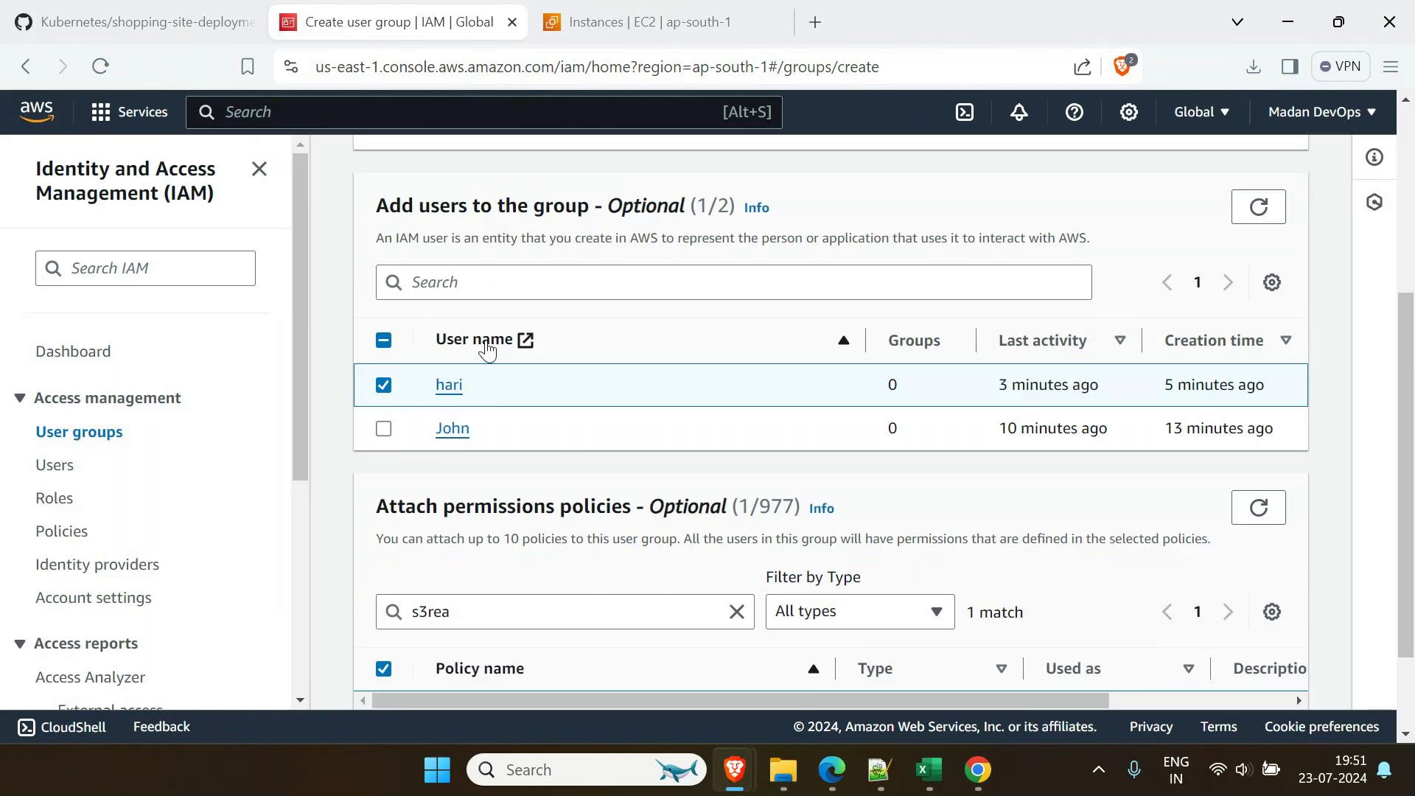
scroll(508, 444, up, 5)
scroll(508, 444, down, 3)
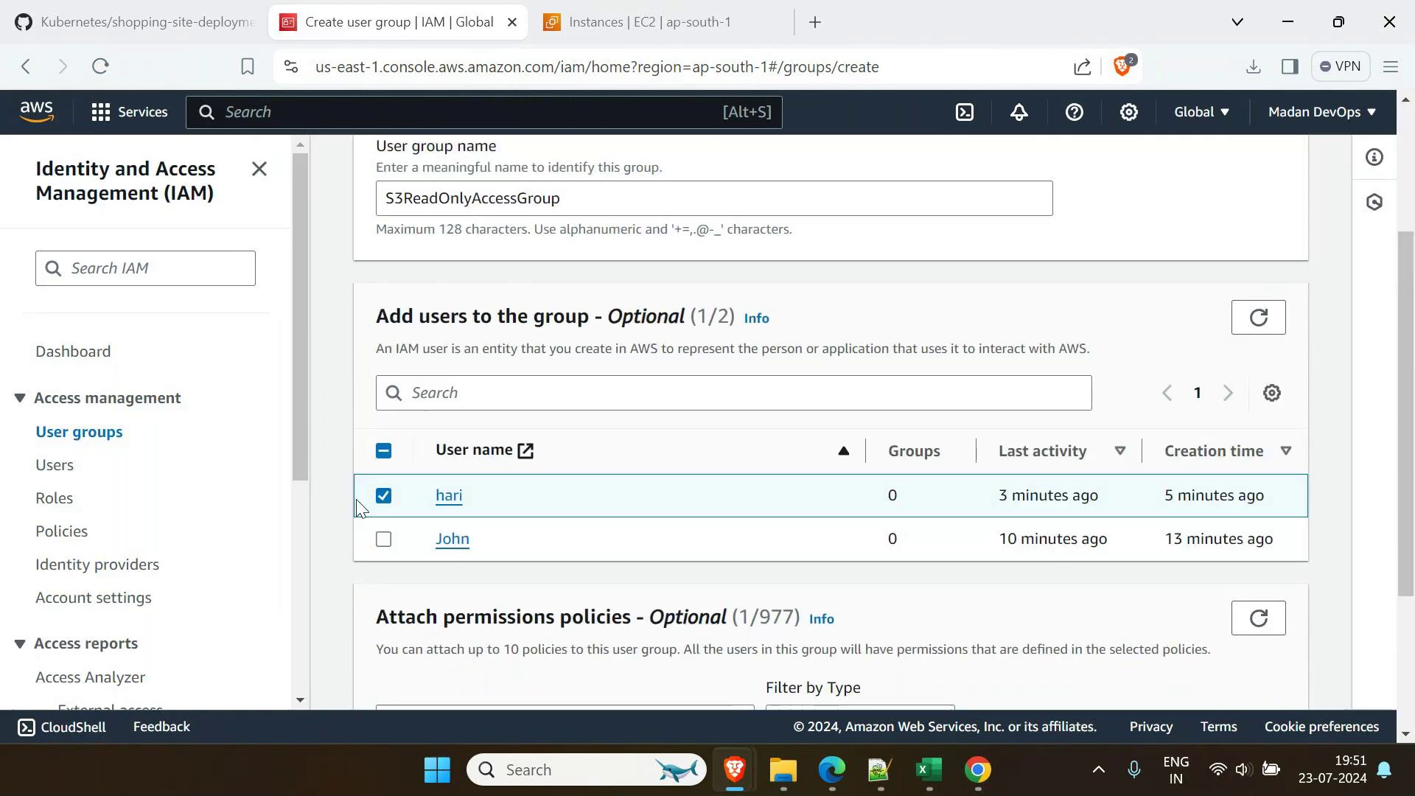
Create the S3ReadOnlyAccessGroup user group with the selected member and the AmazonS3ReadOnlyAccess policy
scroll(409, 497, down, 3)
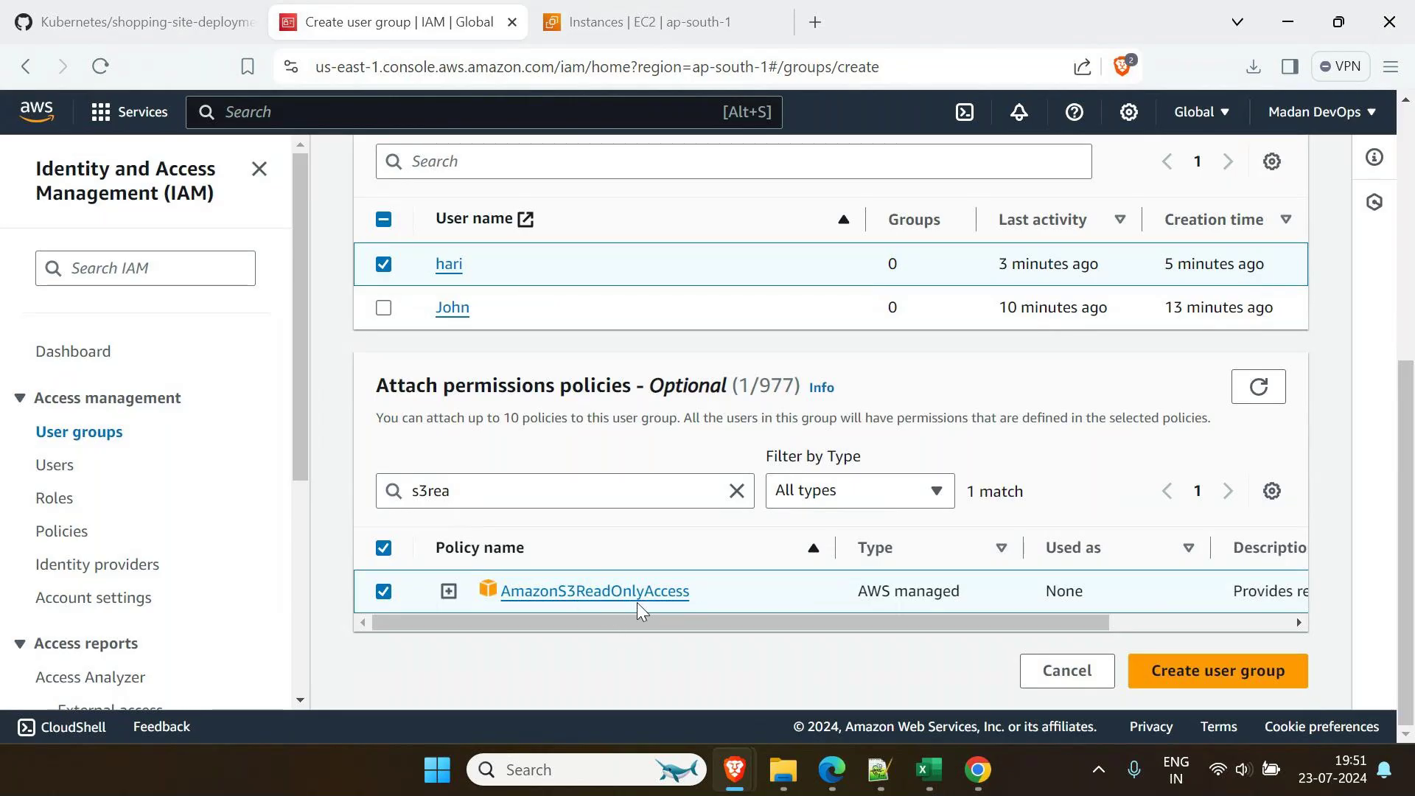
click(1259, 680)
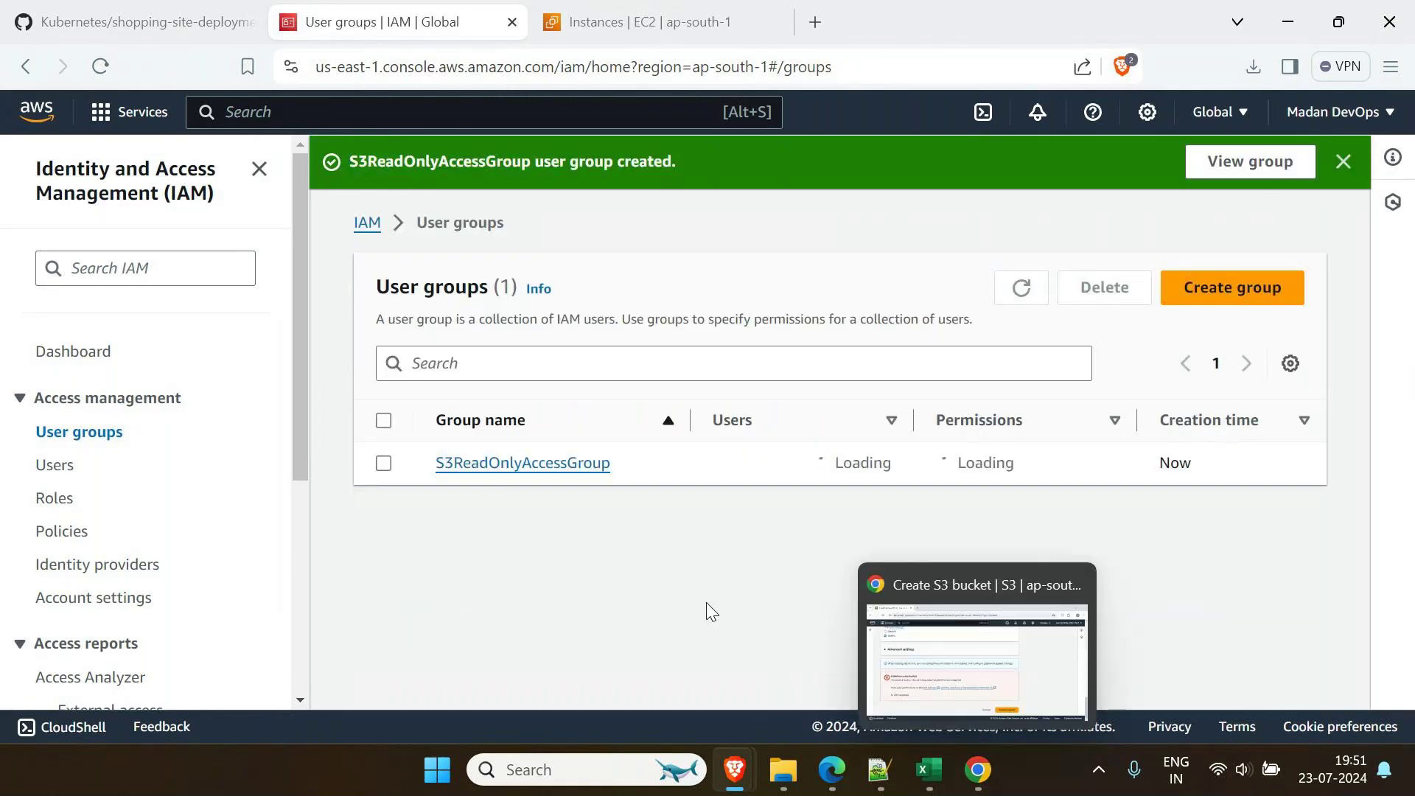
Start creating another IAM user group and name it EC2ReadOnlyAccessGroup
click(1235, 286)
click(721, 477)
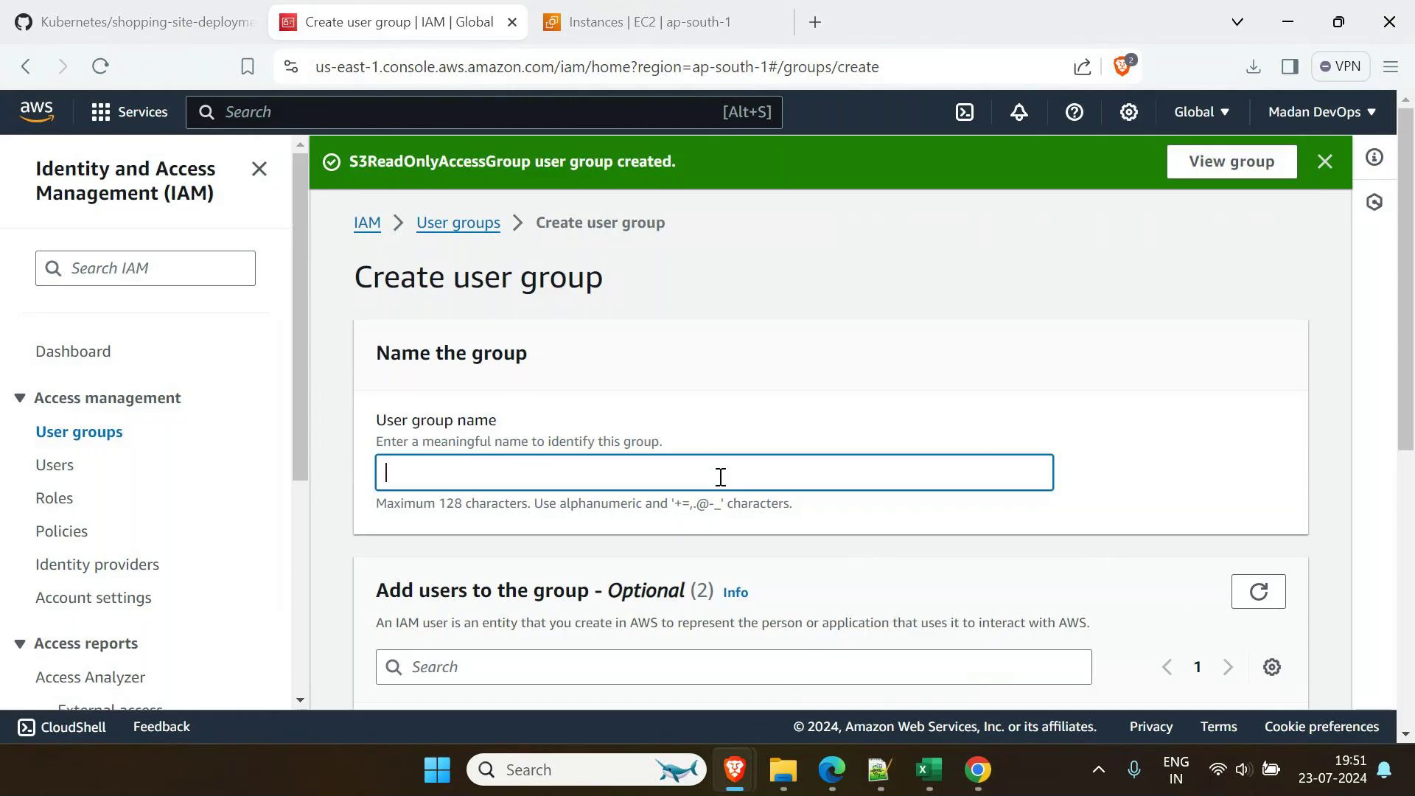
text(EC)
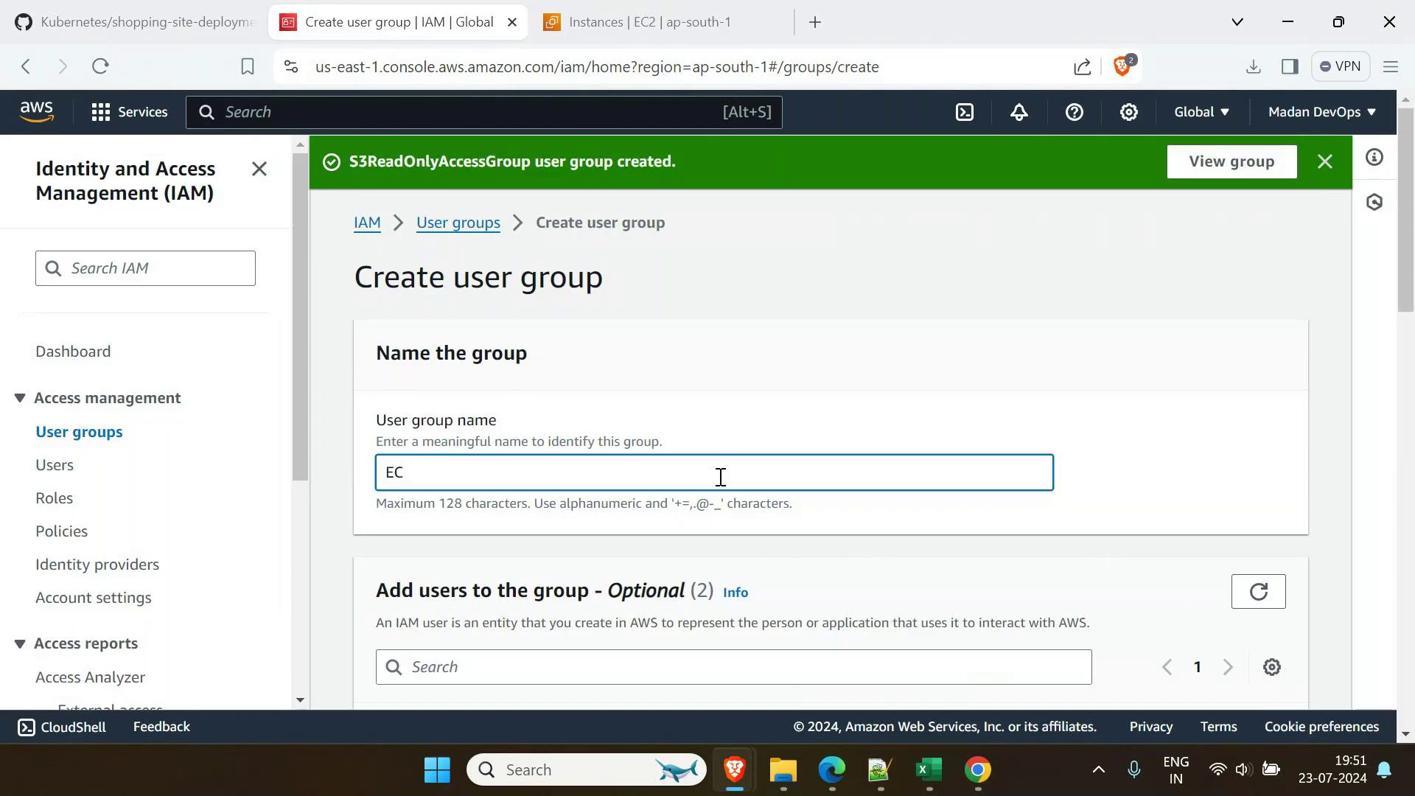
text(2ReadOnlyAccess)
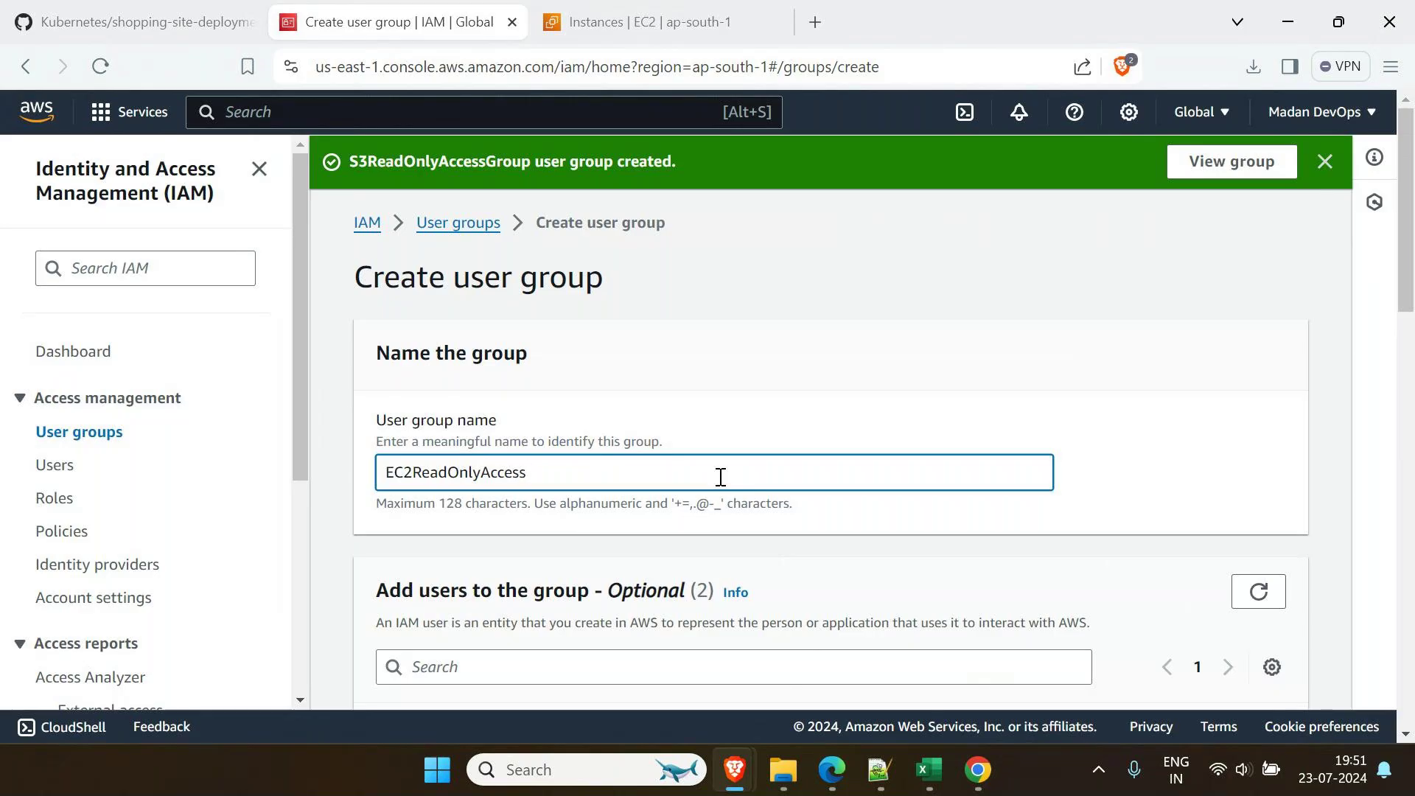
text(Group)
scroll(777, 483, down, 1)
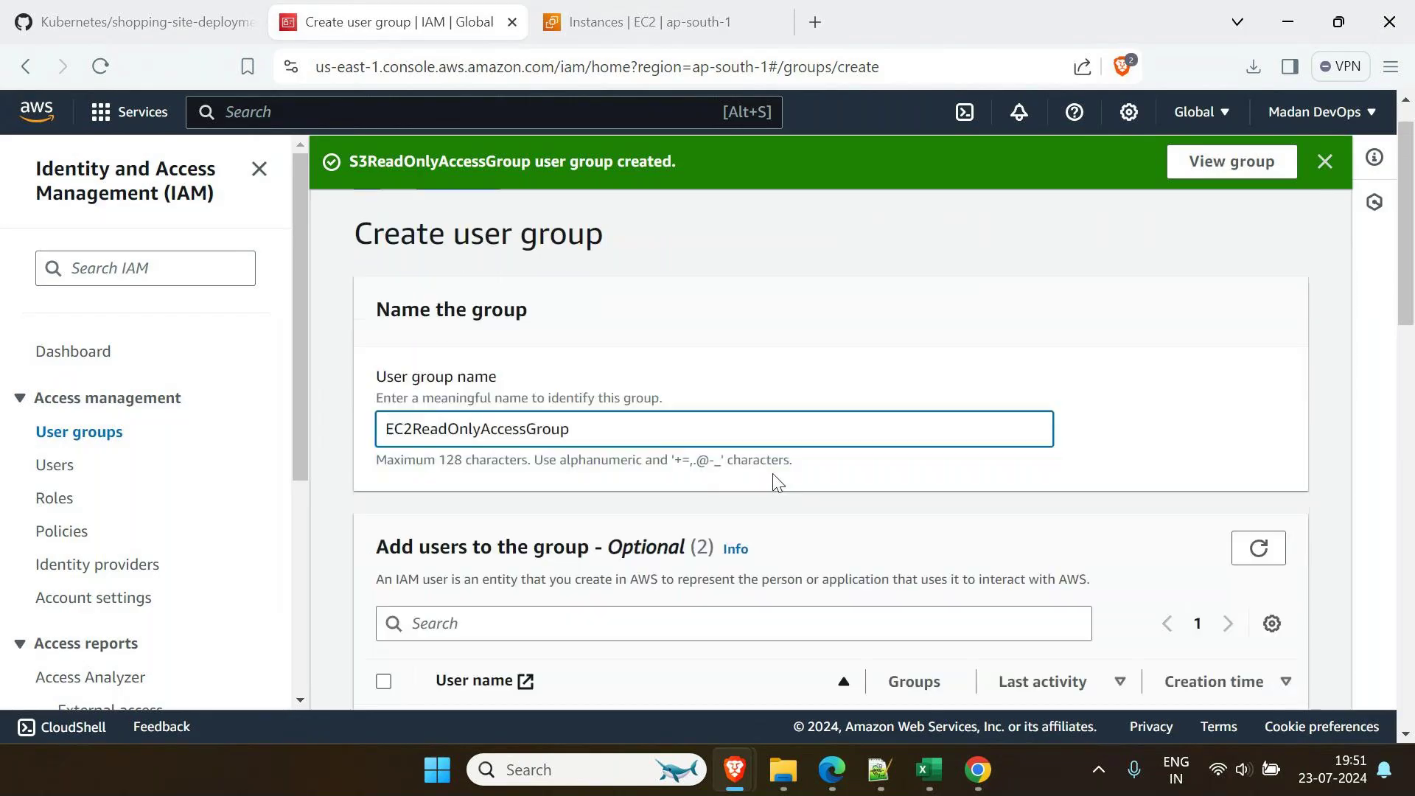
Select both listed users as members of the EC2ReadOnlyAccessGroup
scroll(777, 482, down, 3)
click(383, 592)
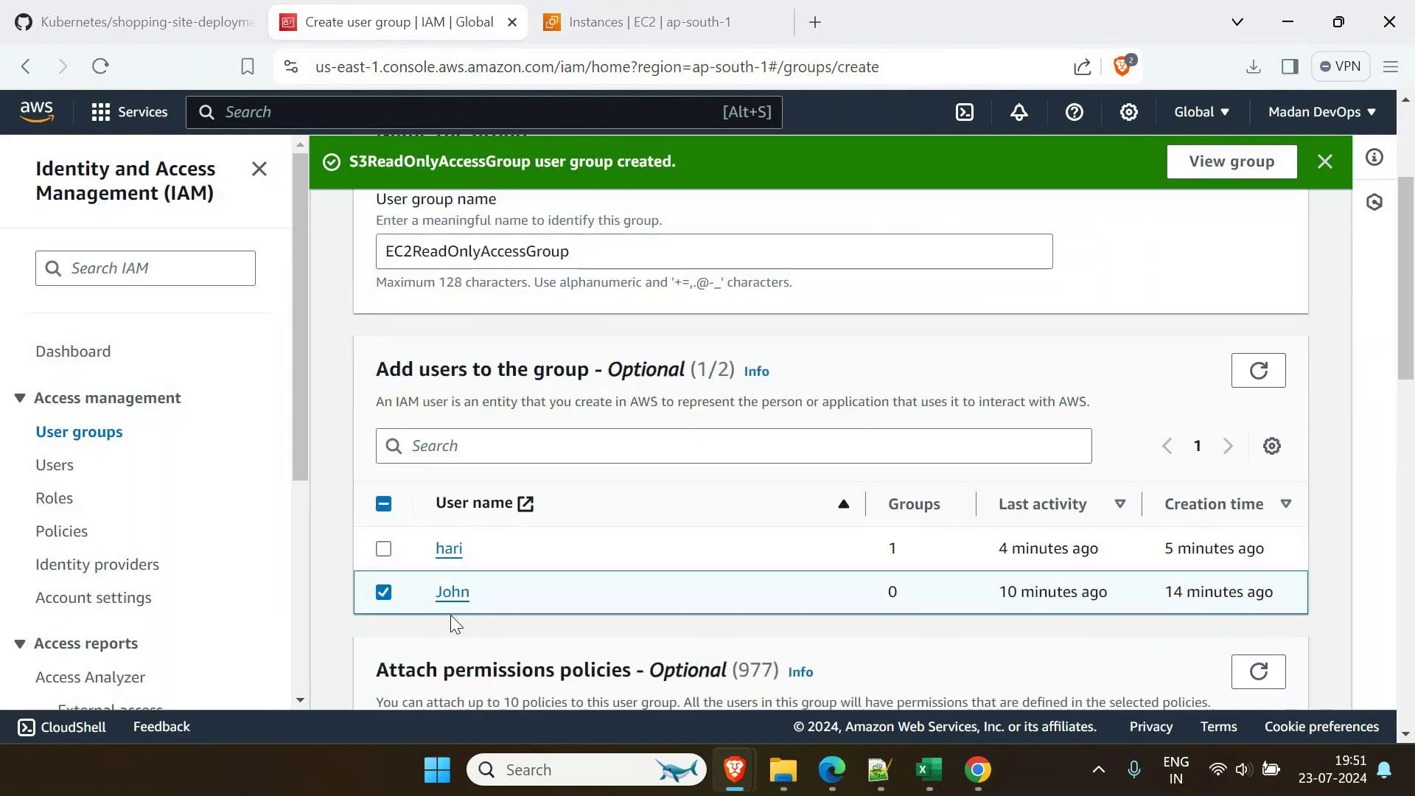
scroll(466, 551, up, 4)
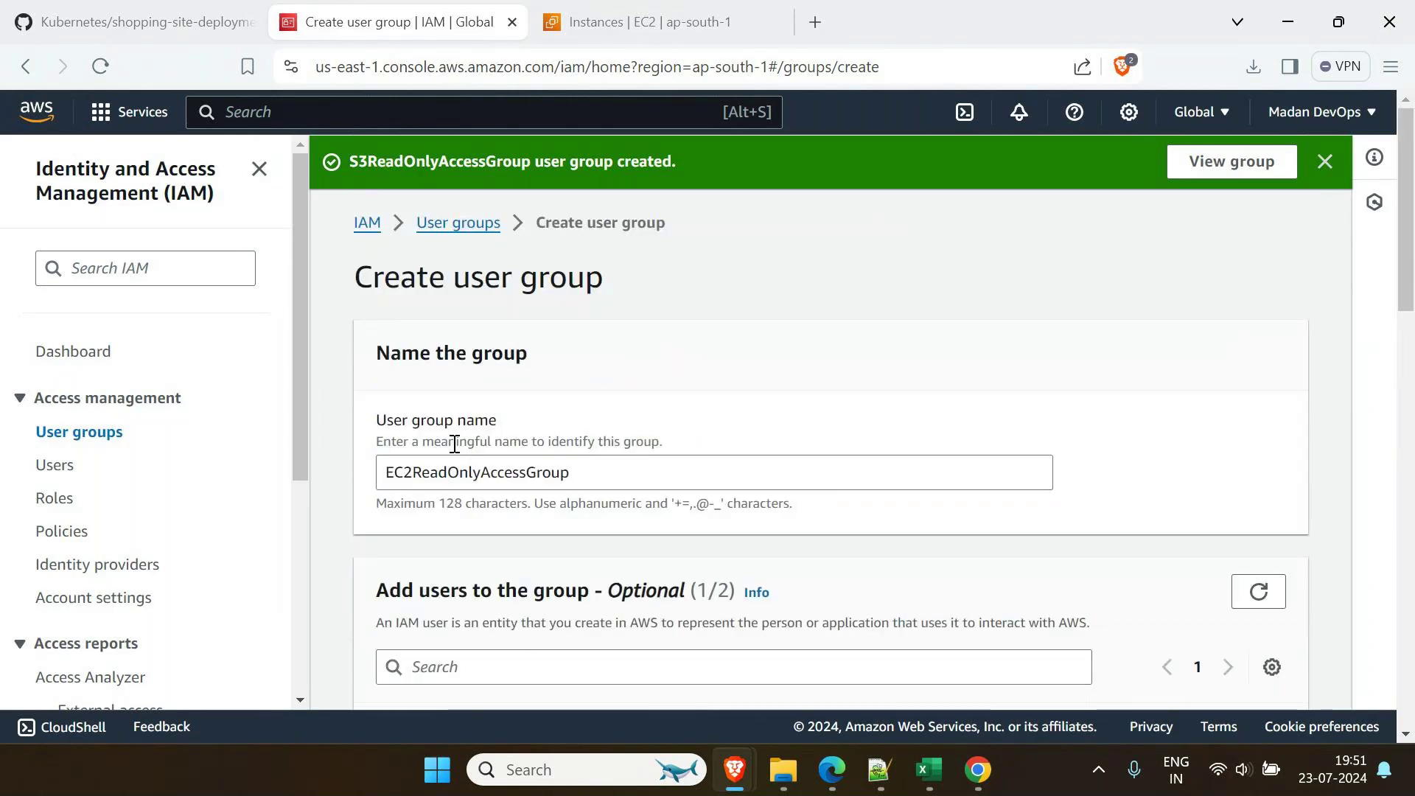
scroll(464, 445, down, 5)
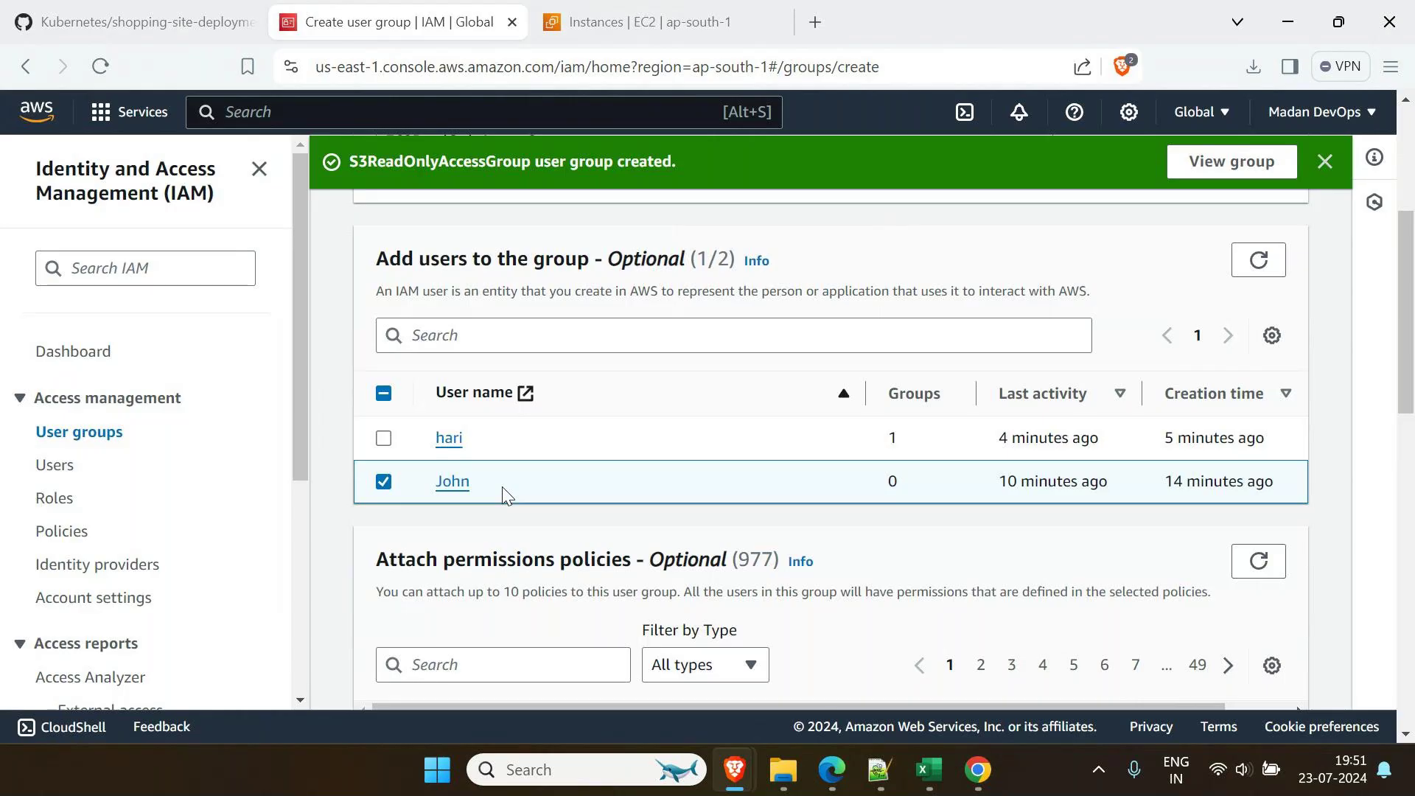
scroll(498, 481, up, 3)
scroll(462, 624, down, 7)
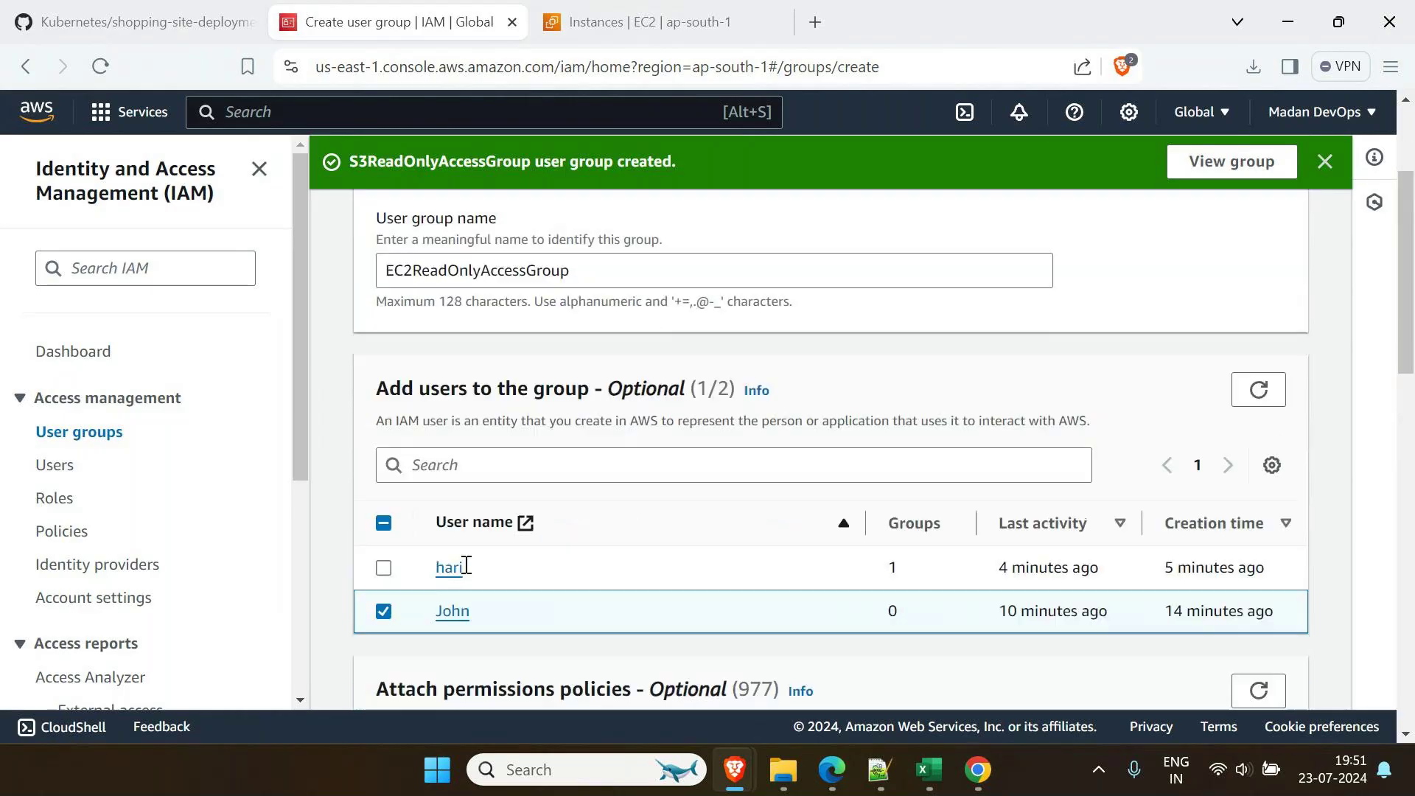
scroll(432, 390, up, 2)
click(383, 328)
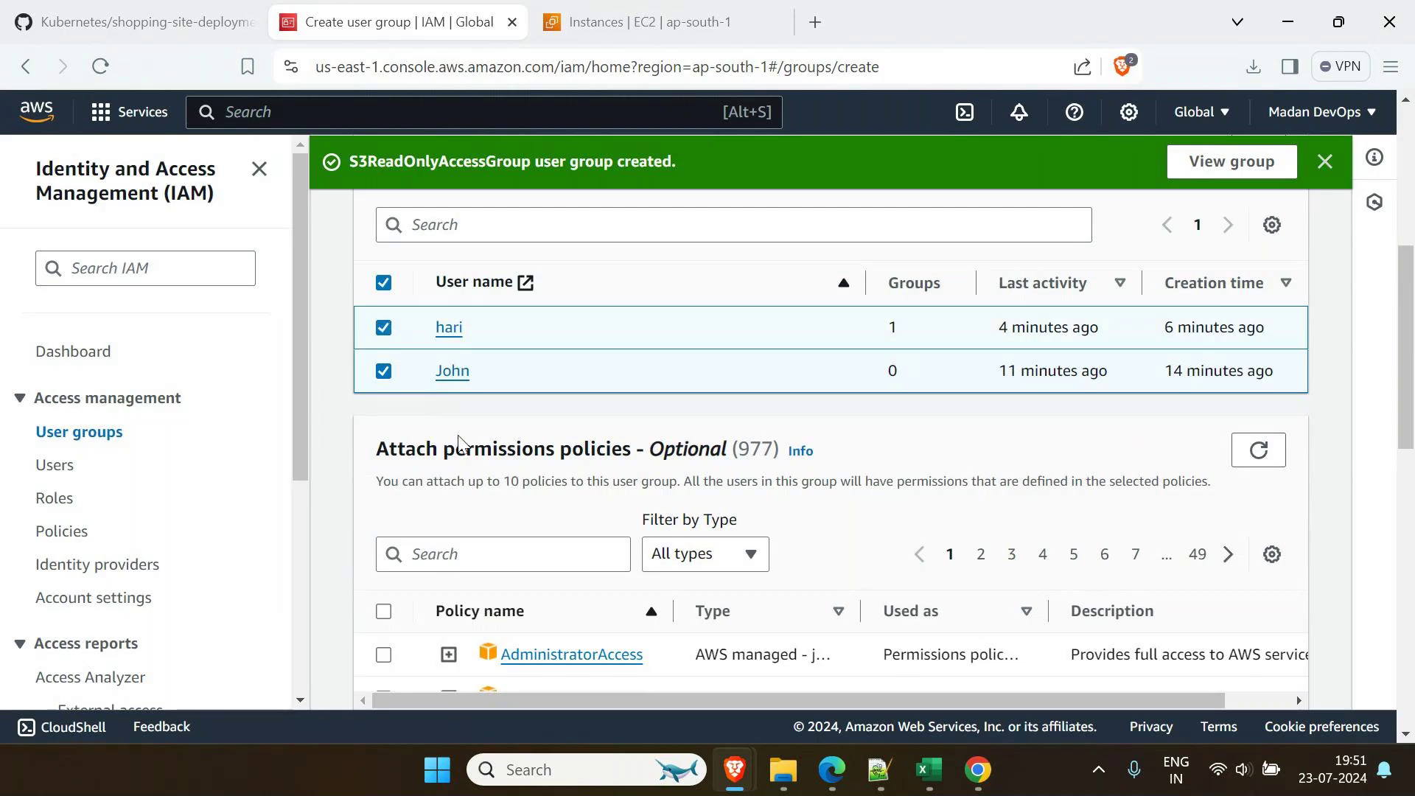
Filter the permissions policies by "ec2rea", select the Amazon EC2 read-only policy, and create the user group
scroll(527, 527, down, 4)
click(493, 222)
text(ec2r)
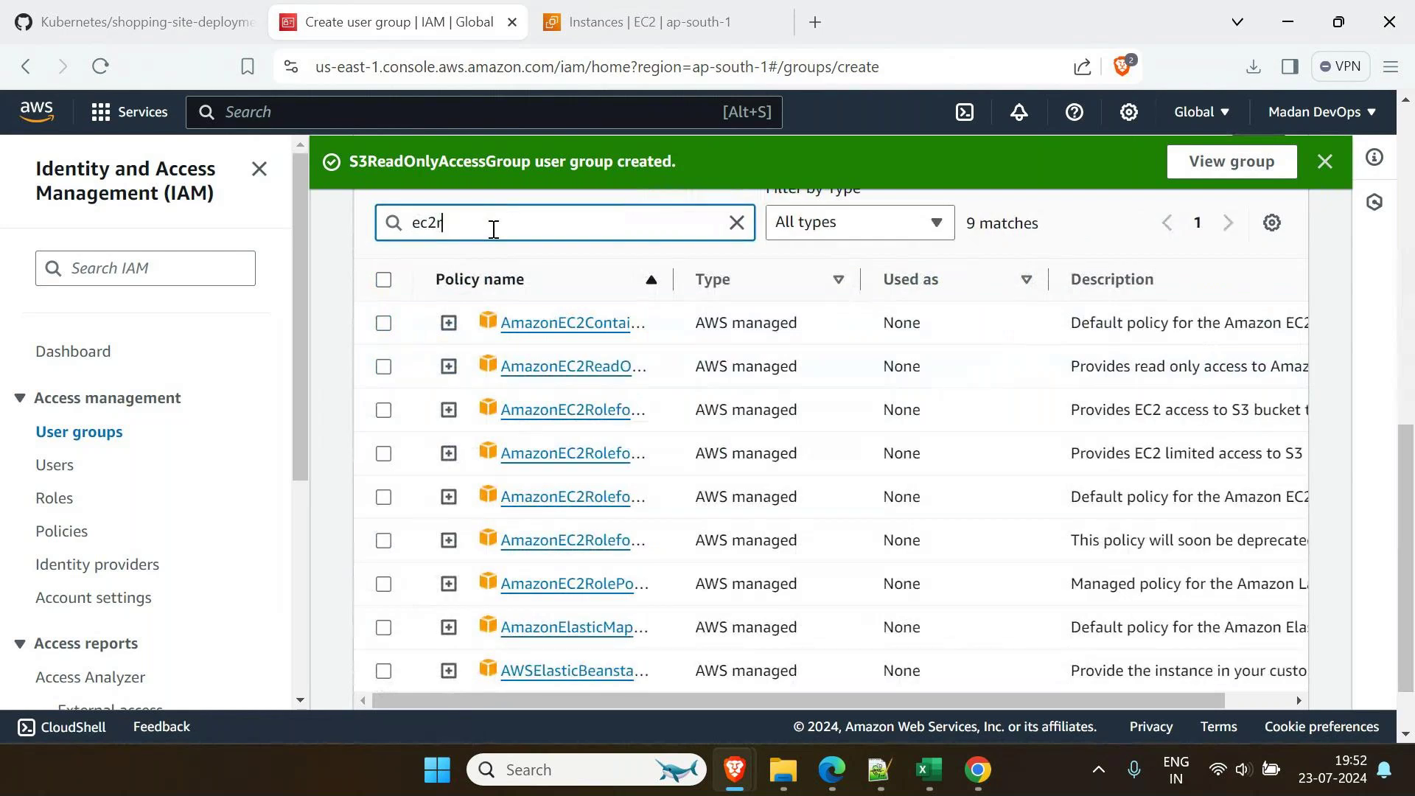
text(ea)
click(383, 591)
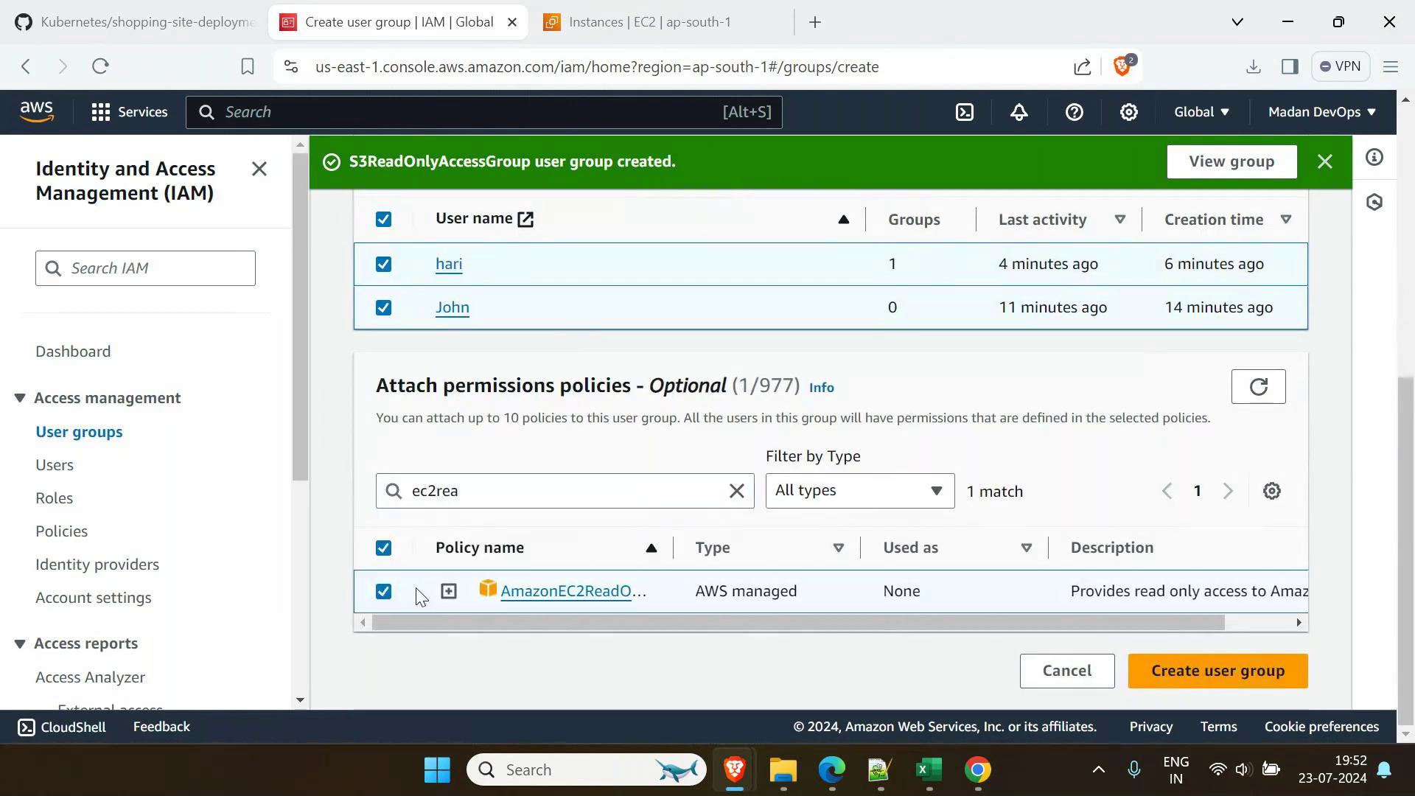
click(1212, 673)
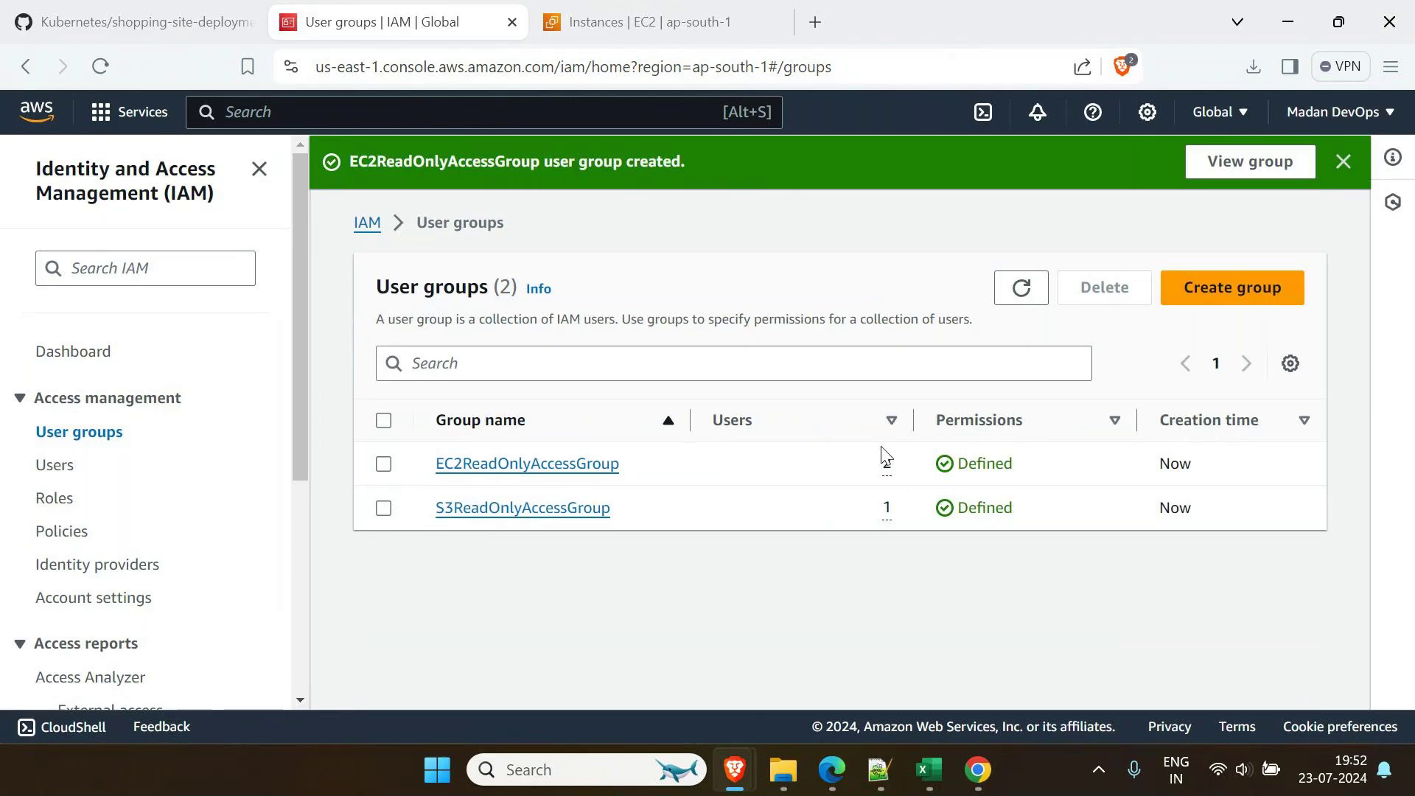
Check the users in both new groups and consult the employee access list in Notepad++
click(887, 464)
click(887, 516)
click(1159, 633)
click(882, 773)
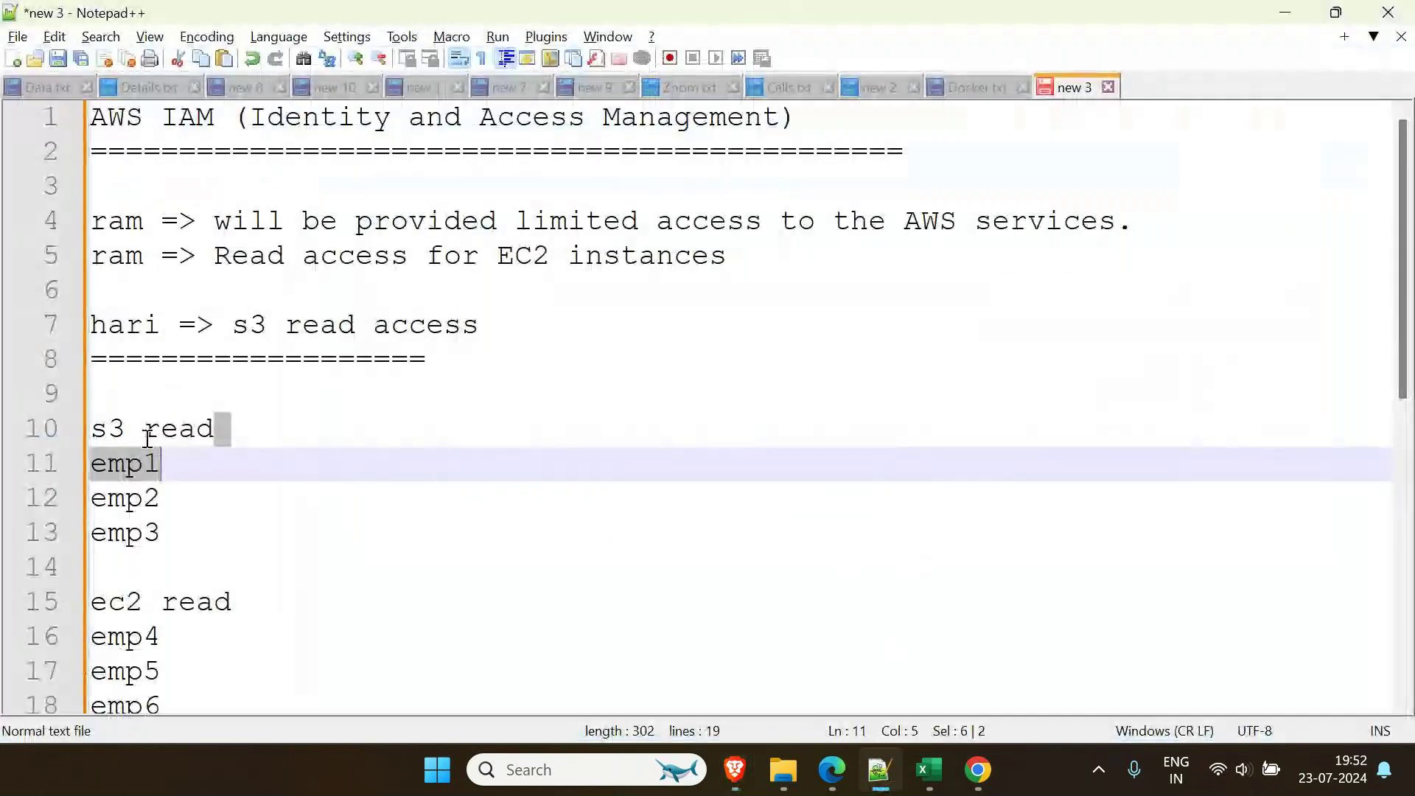
click(1284, 12)
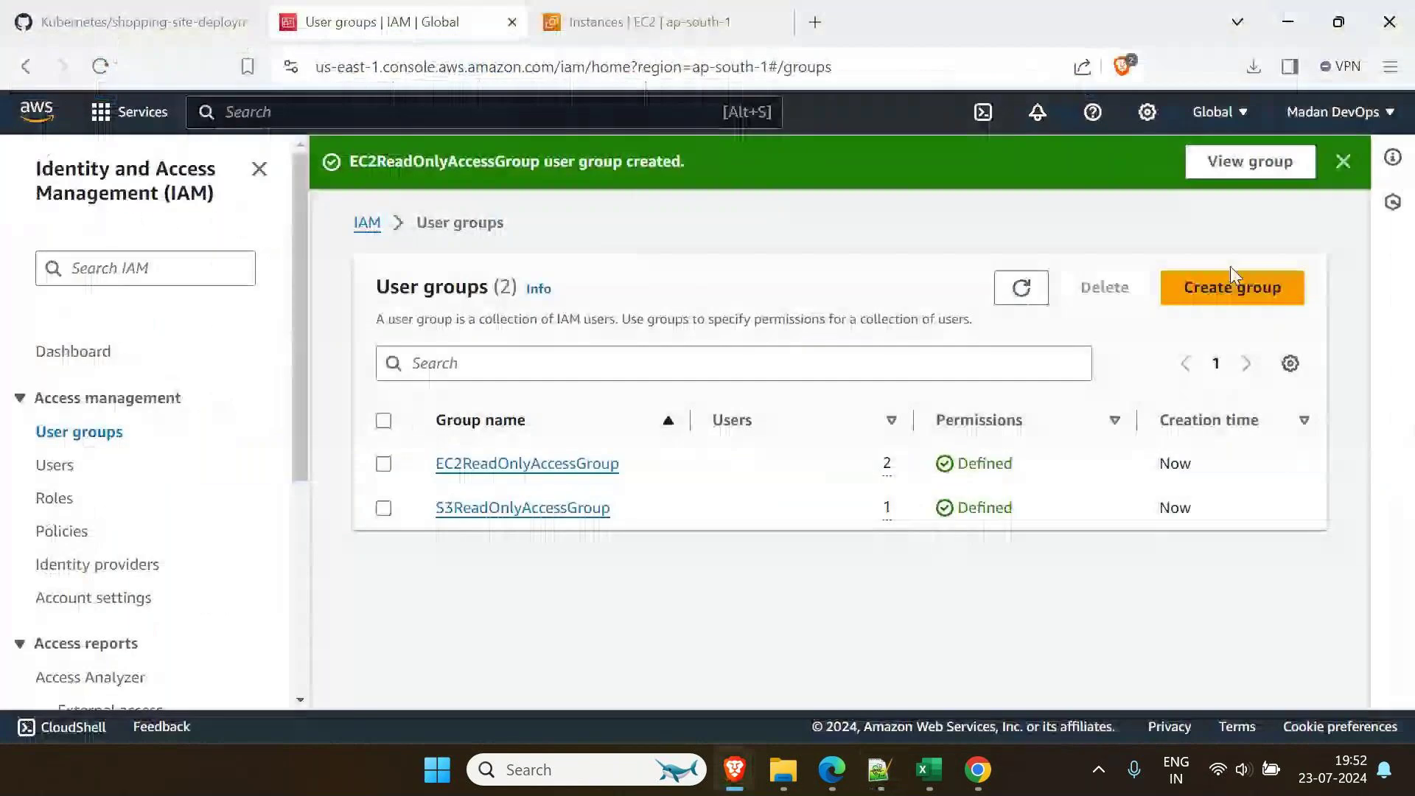
Start creating an IAM user named Emp1 without console access and continue to its permissions
click(49, 465)
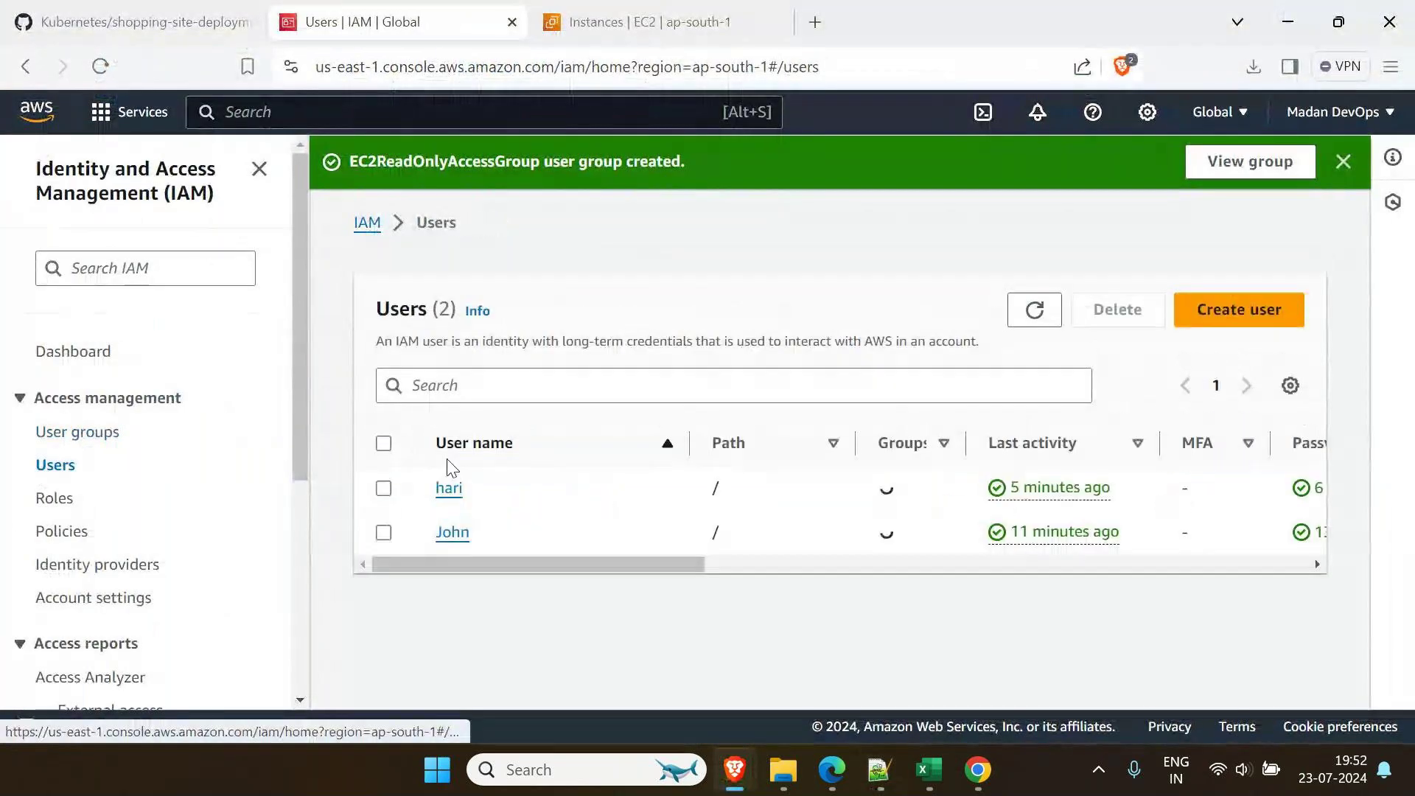
click(1219, 322)
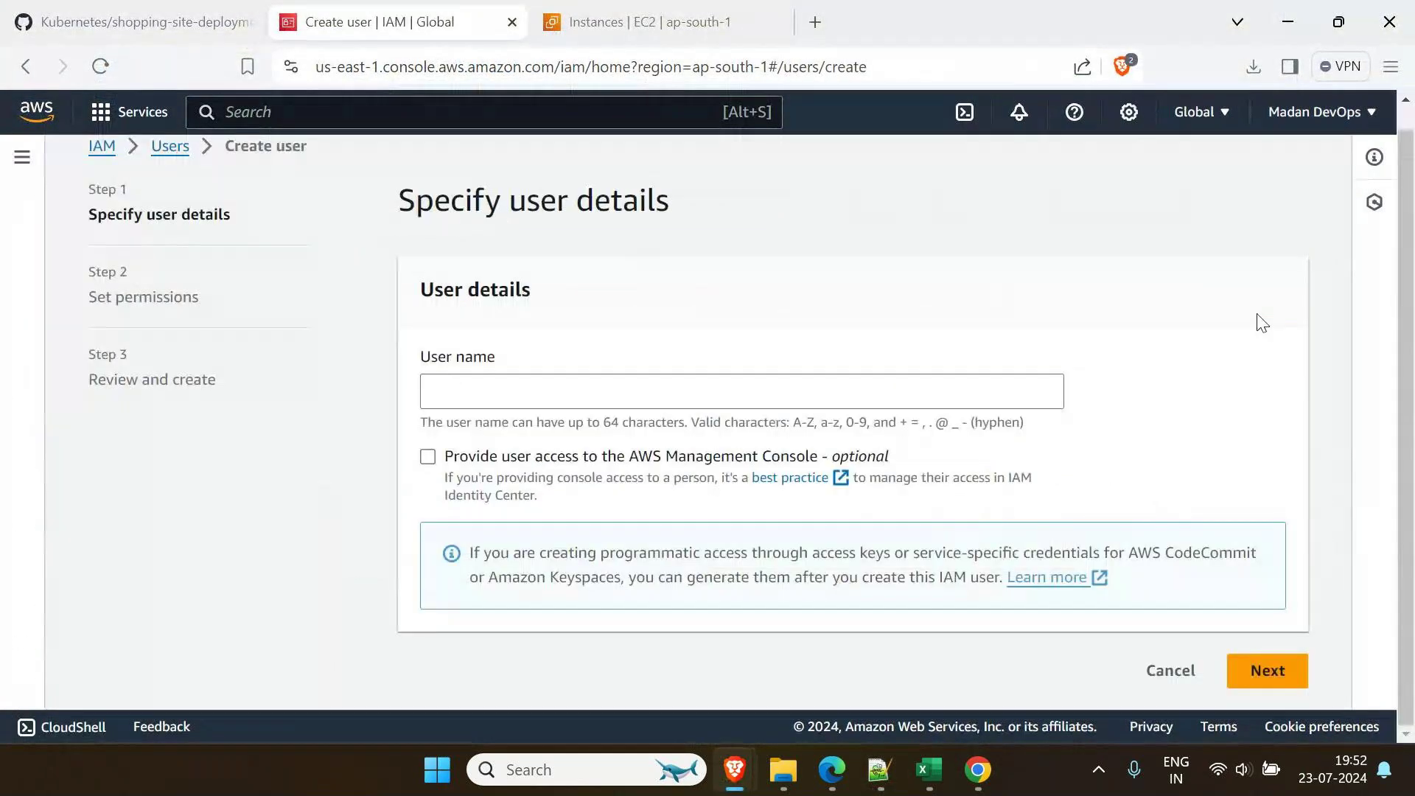
click(512, 399)
text(Emp1)
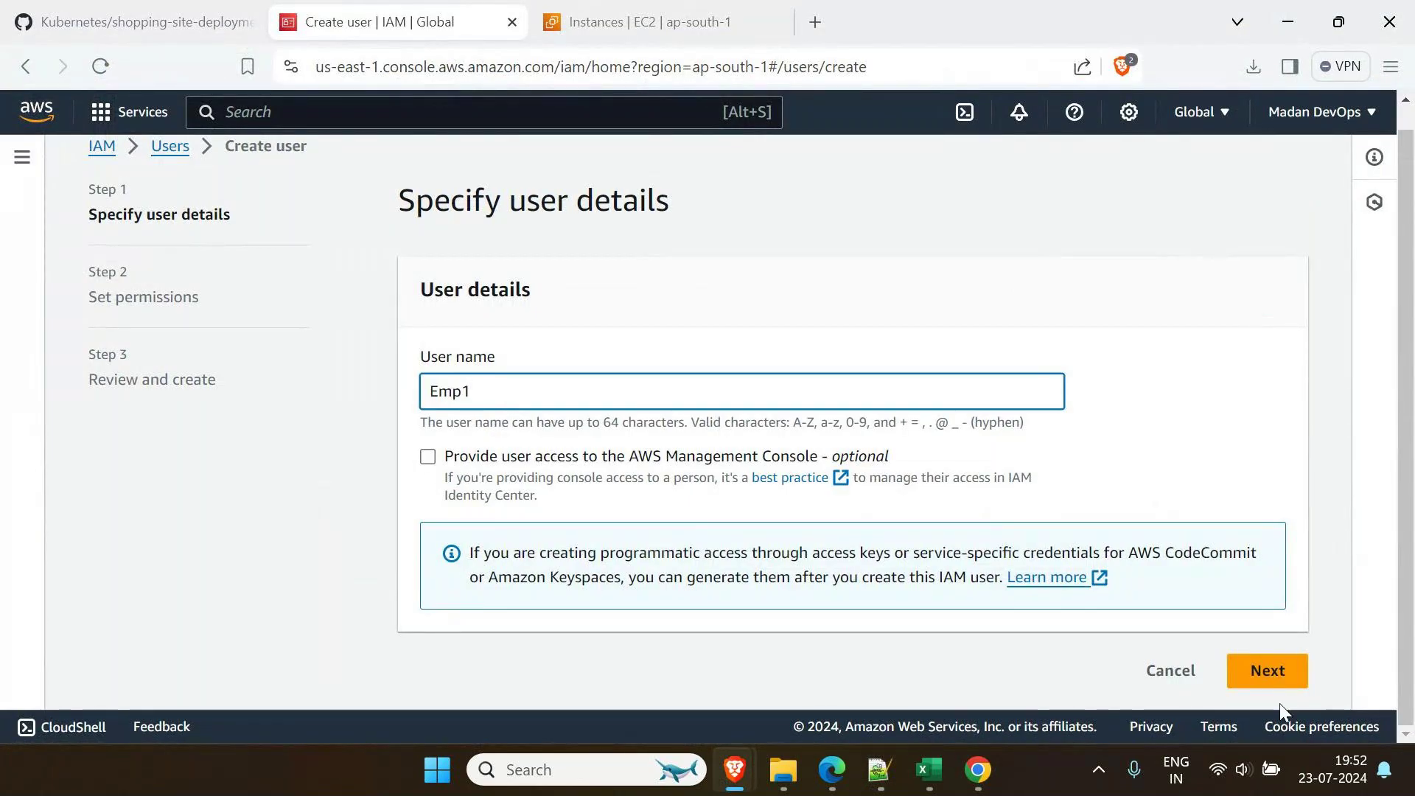
click(1265, 672)
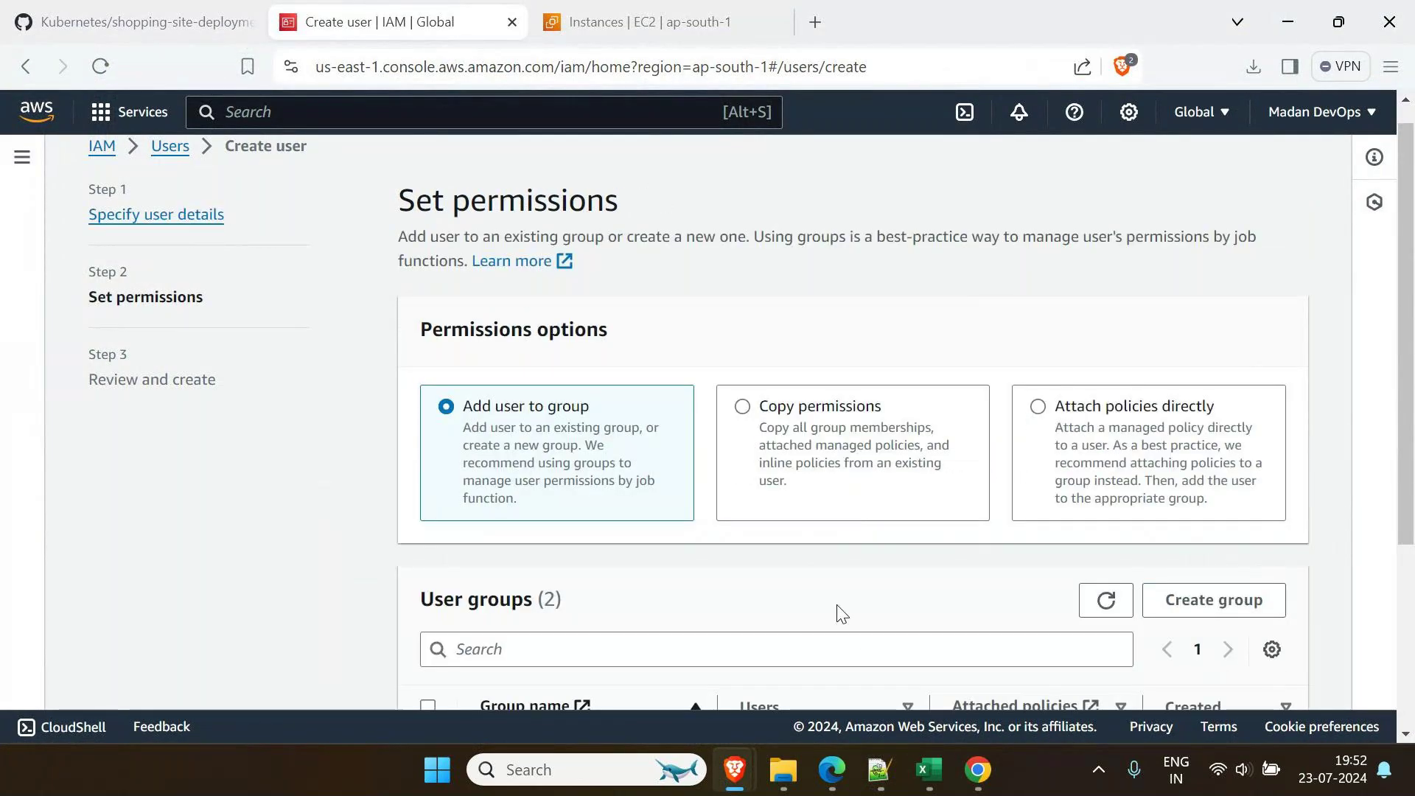
Set Emp1's permissions to be given through a group and select S3ReadOnlyAccessGroup, checking the employee list in Notepad++
click(1099, 423)
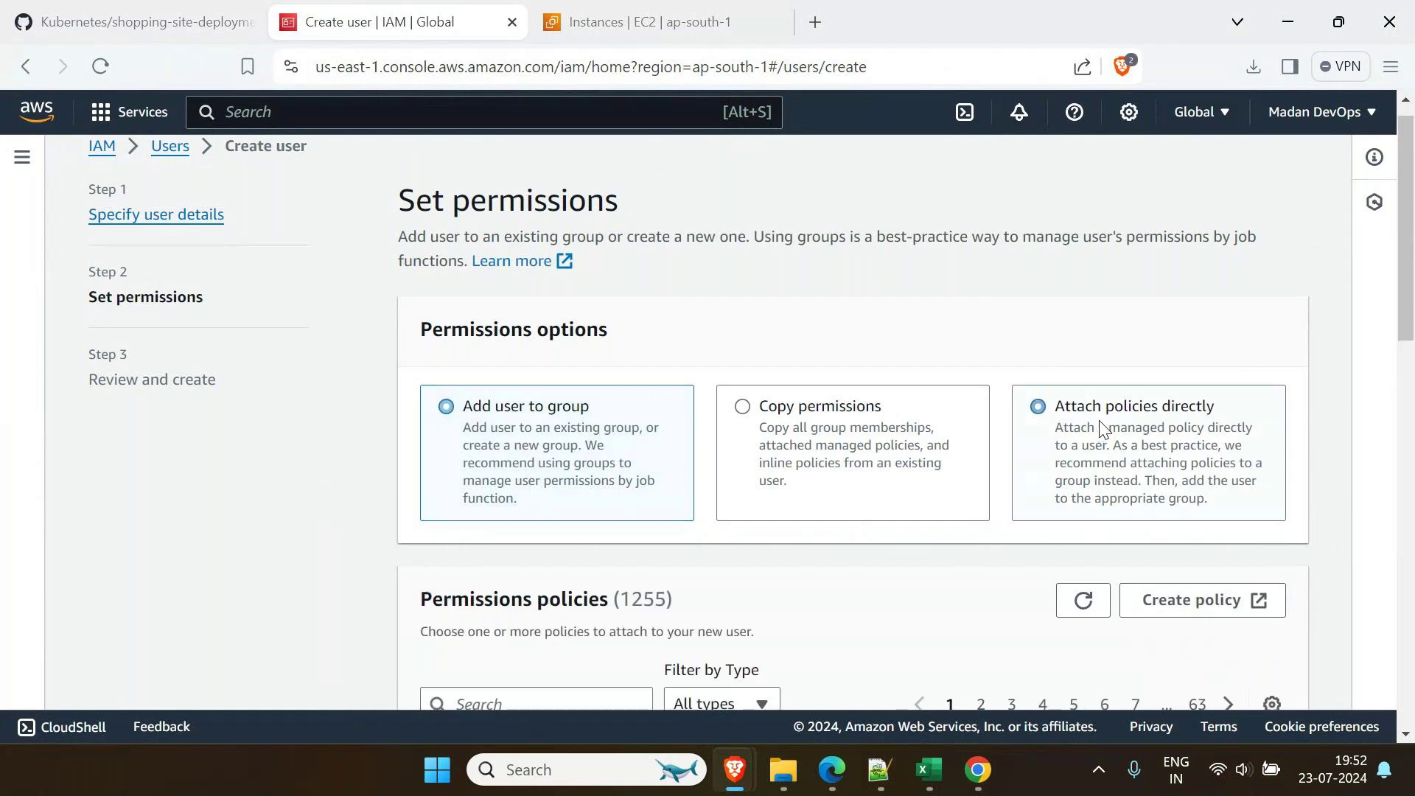
click(445, 407)
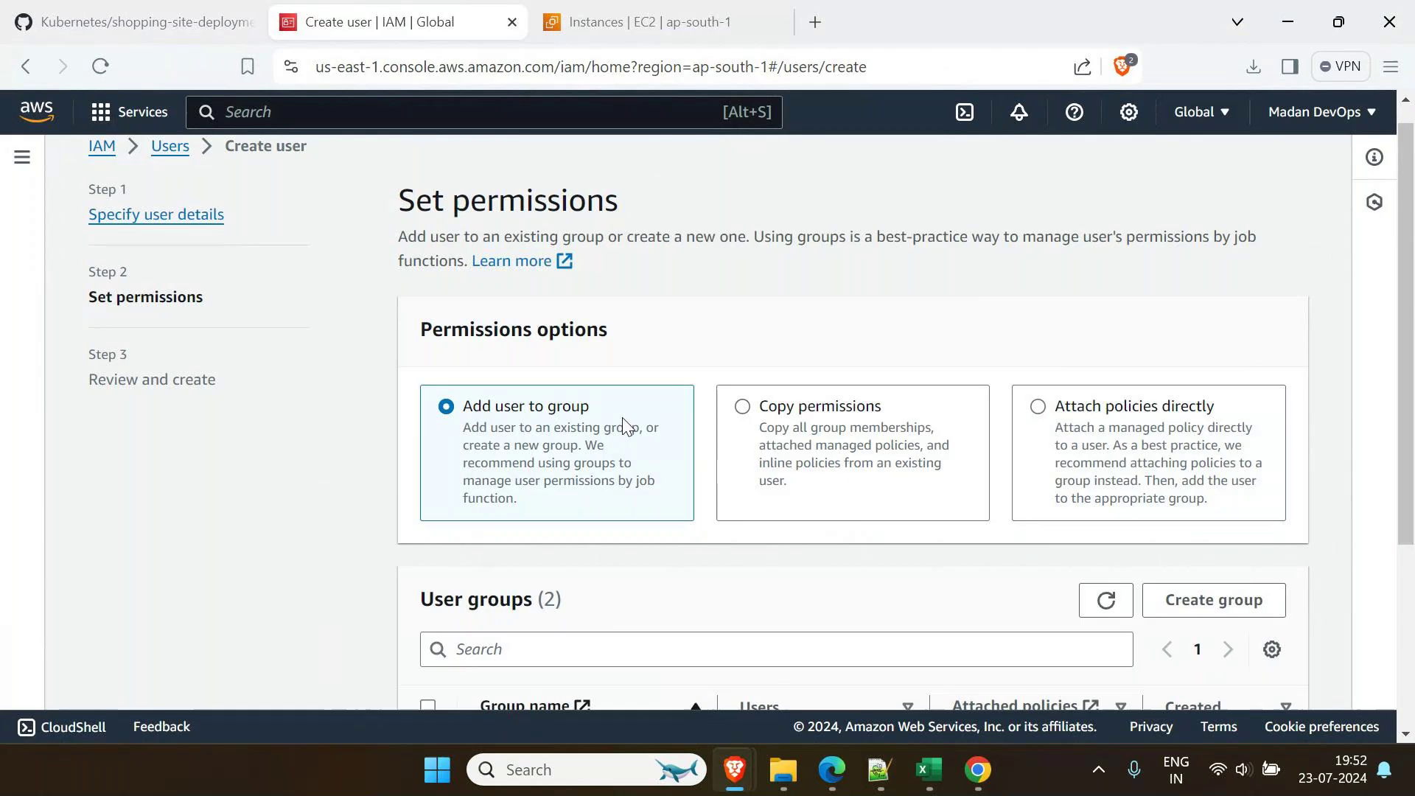
scroll(645, 577, down, 4)
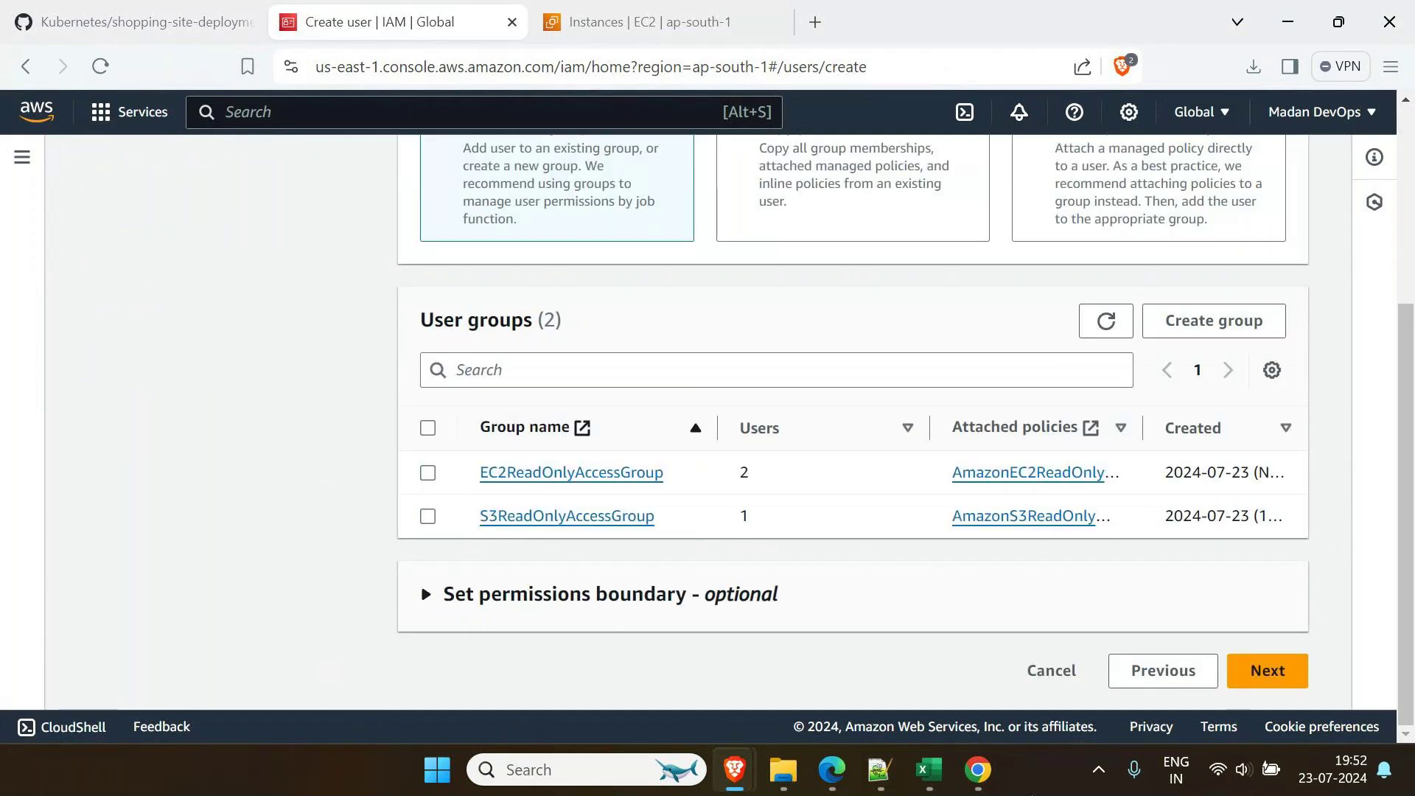
click(879, 770)
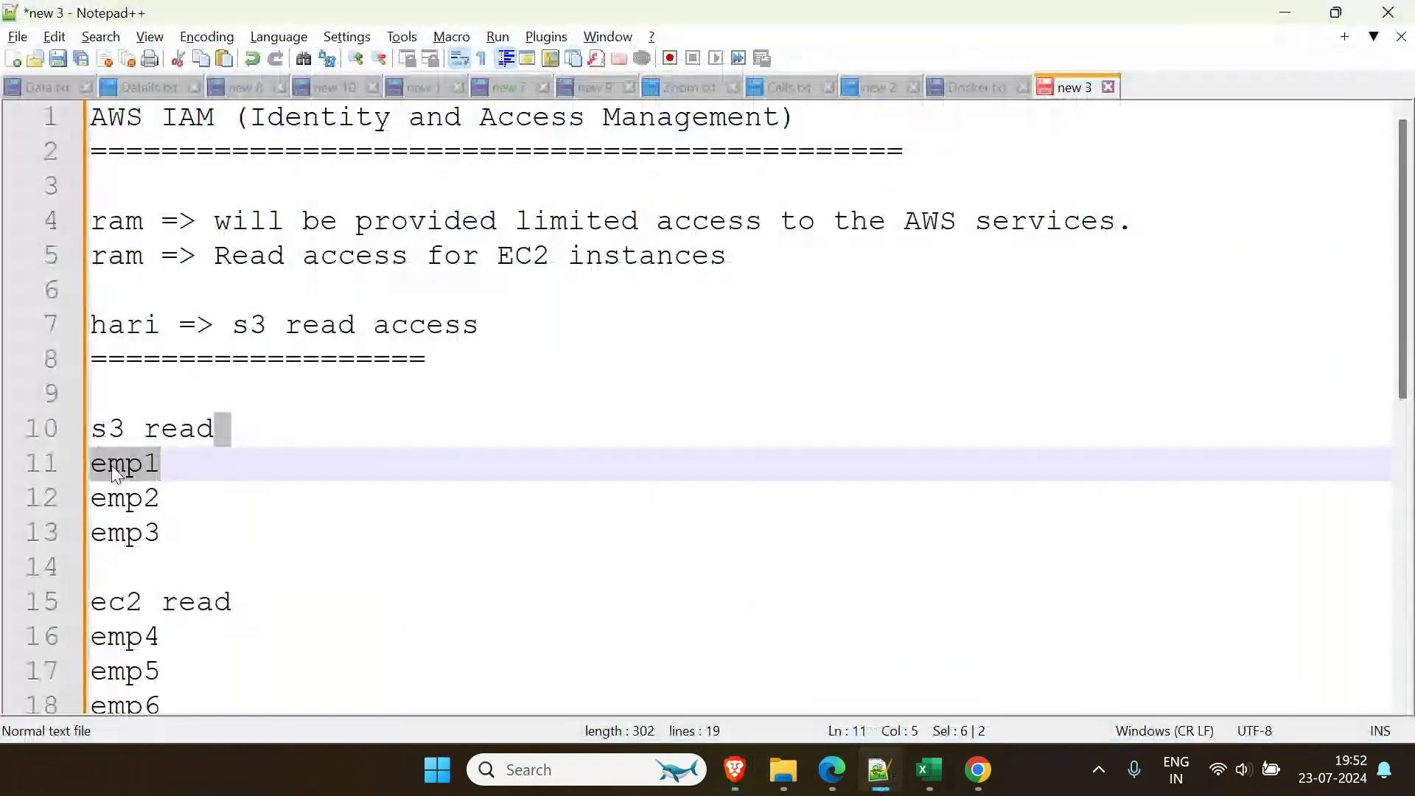
key(alt+Tab)
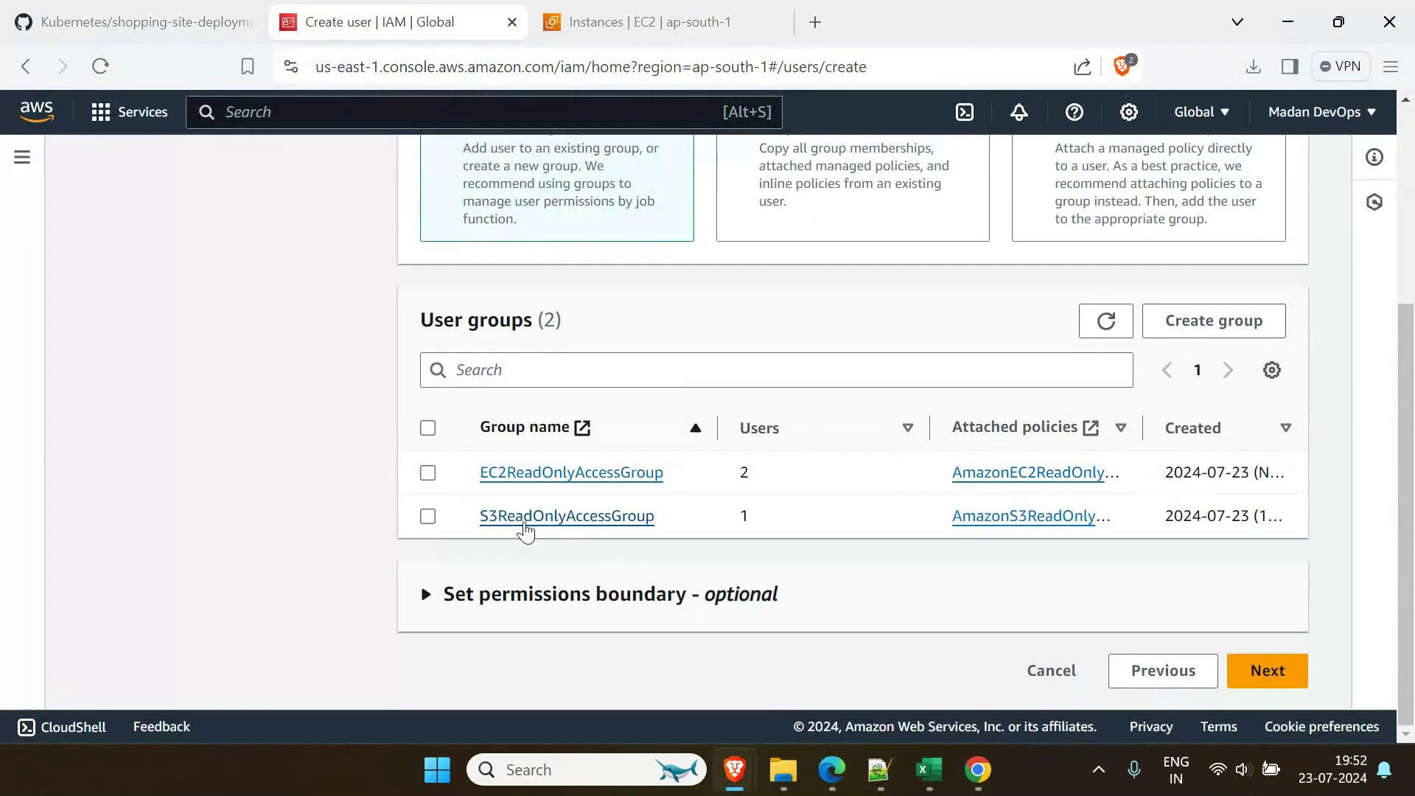
click(429, 517)
scroll(520, 475, up, 5)
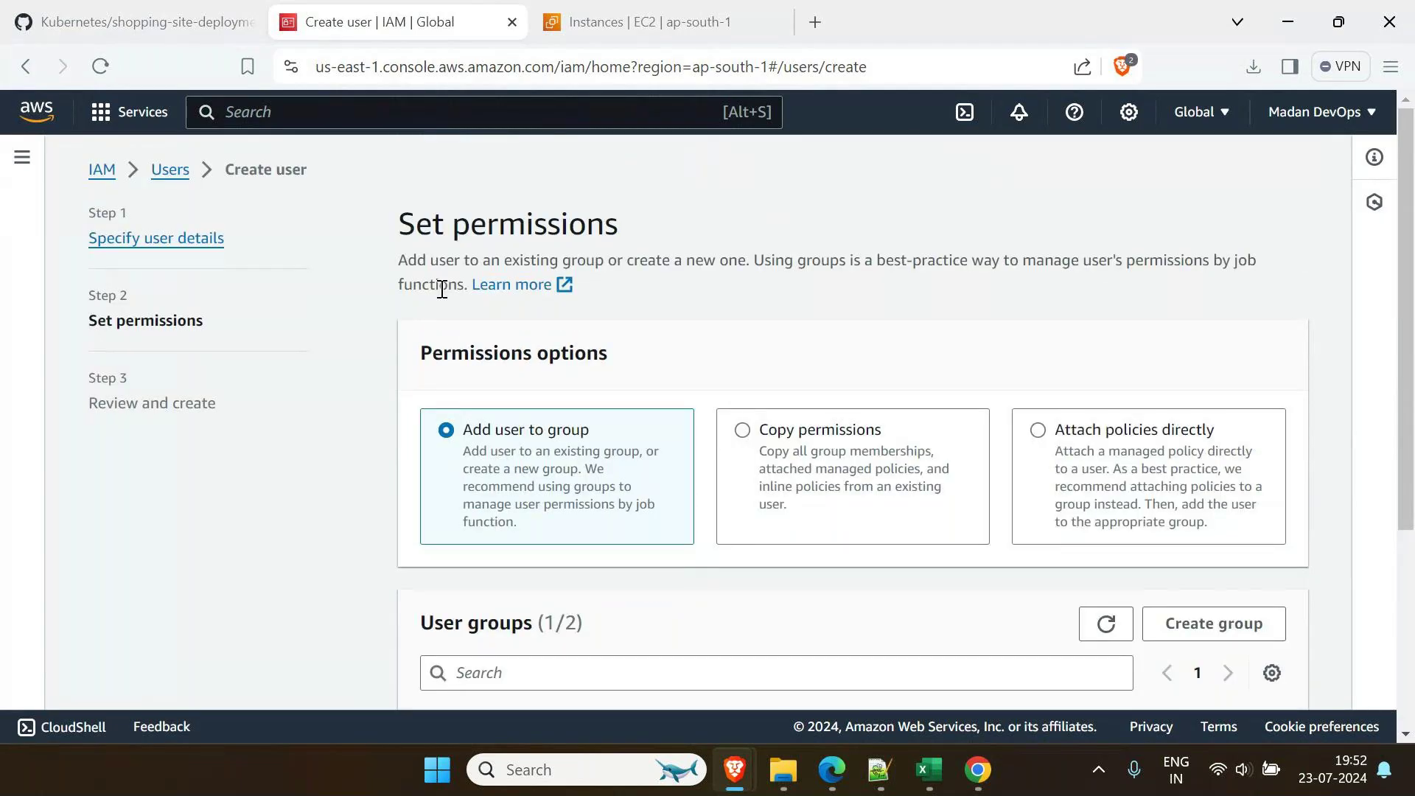
scroll(641, 457, down, 4)
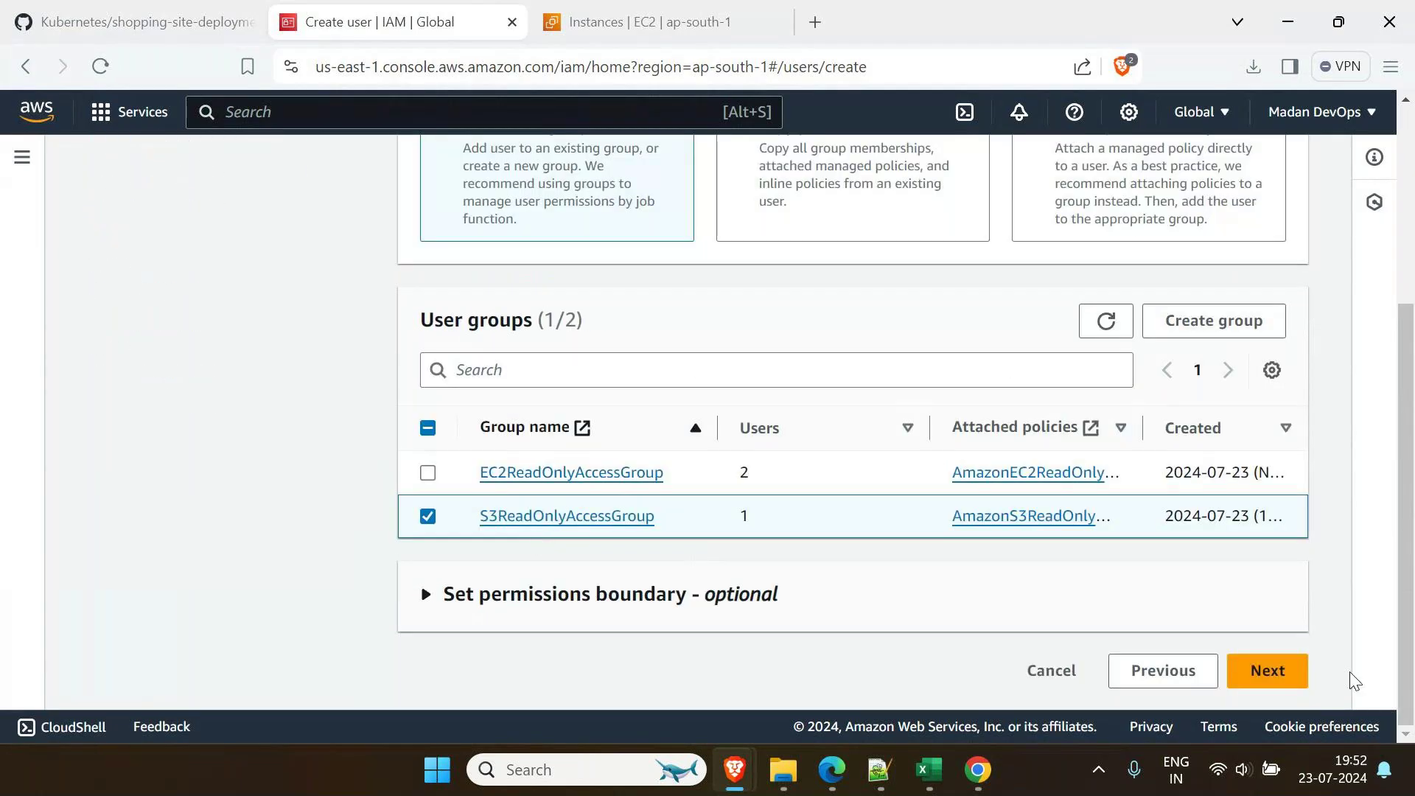
Review the user details and permissions summary, and create the Emp1 user
click(1266, 678)
scroll(1245, 671, down, 4)
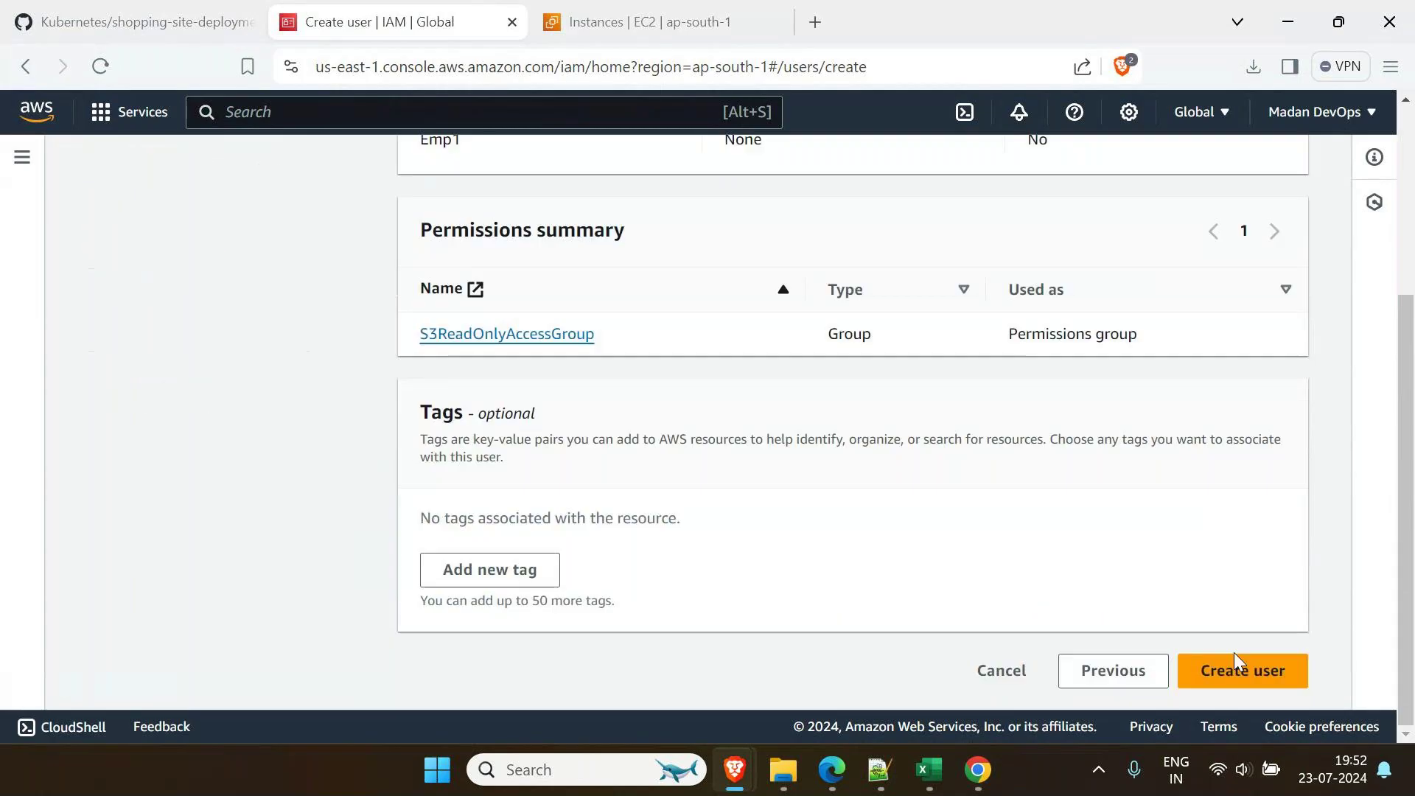
click(1253, 674)
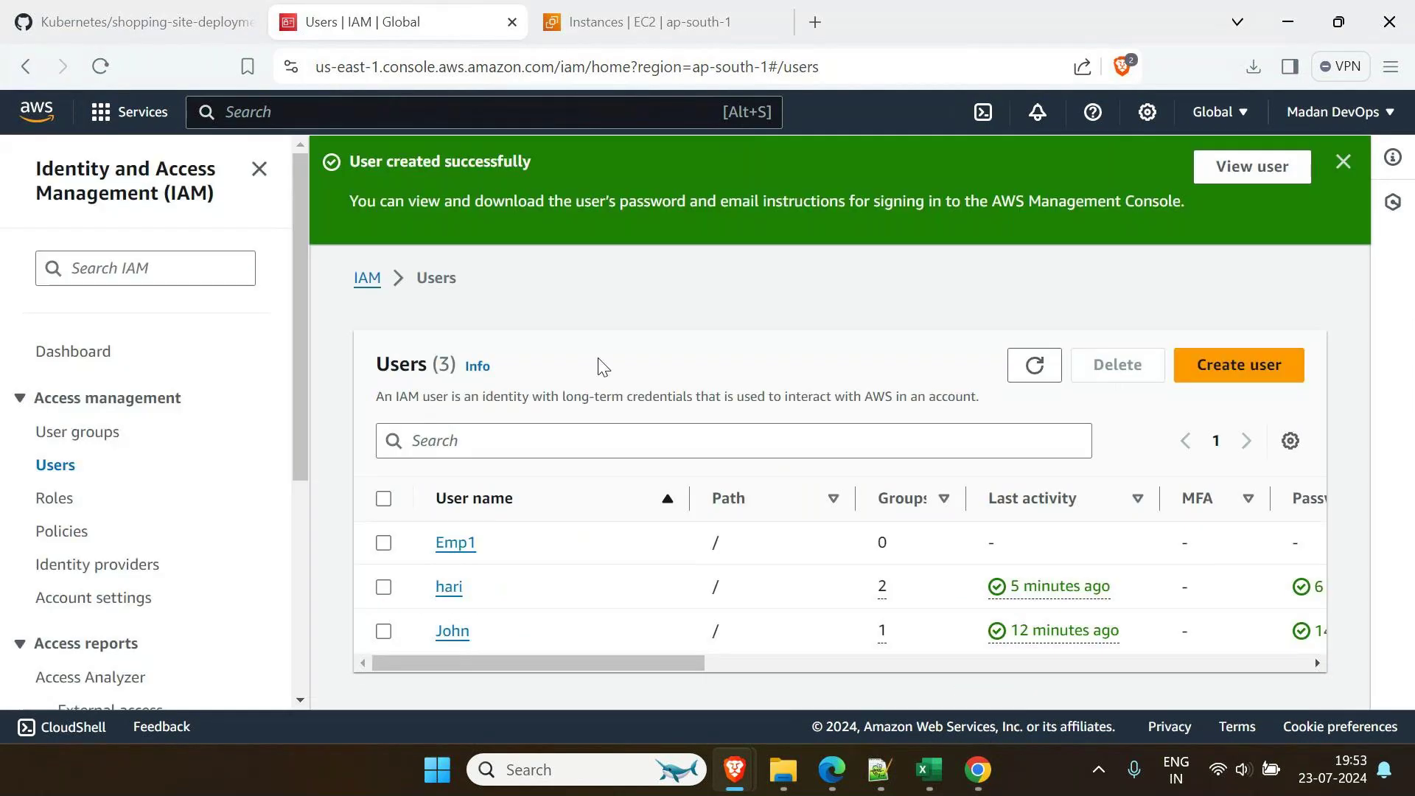
View the users in S3ReadOnlyAccessGroup and highlight emp6 in the Notepad++ employee list
click(80, 442)
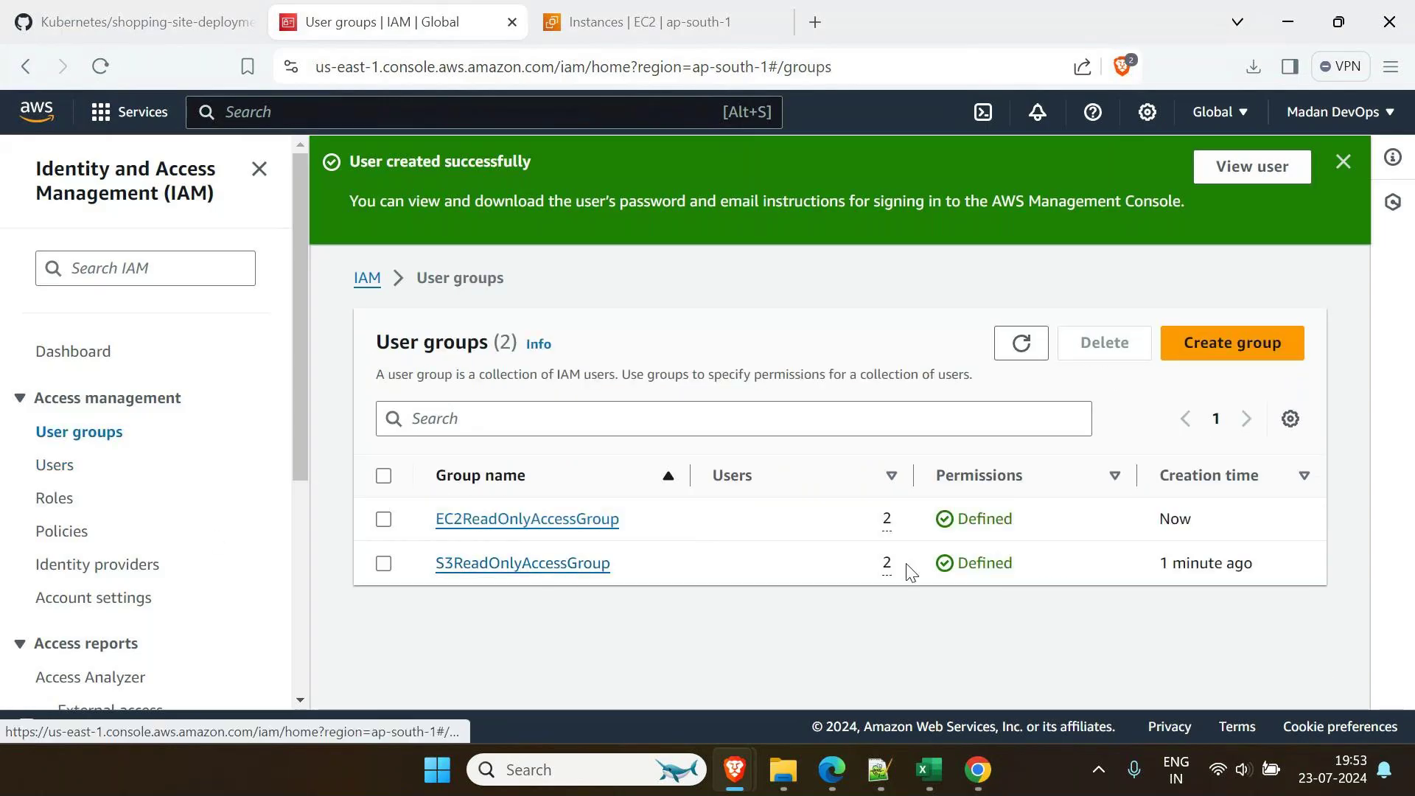
click(886, 565)
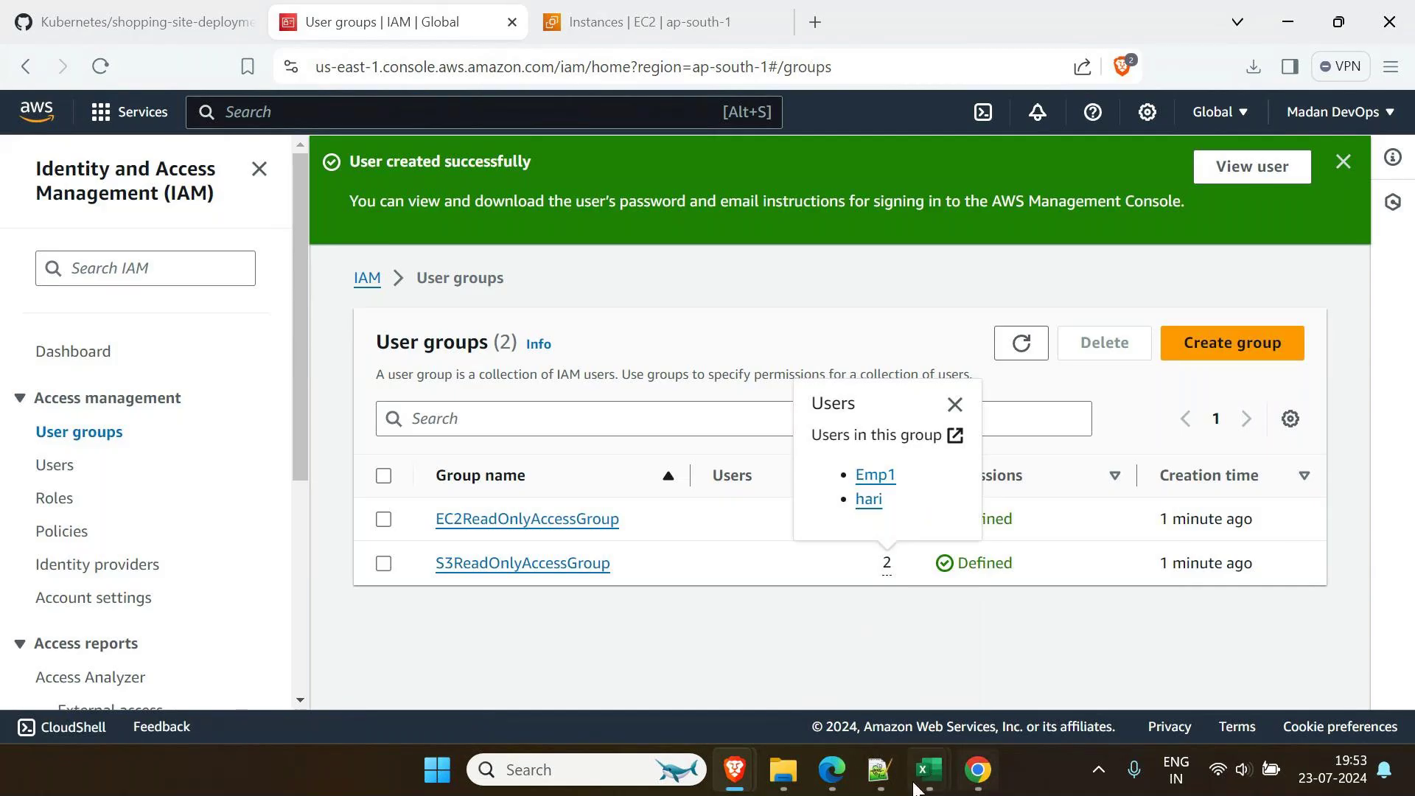
click(879, 770)
scroll(540, 616, down, 2)
drag(161, 499, 28, 500)
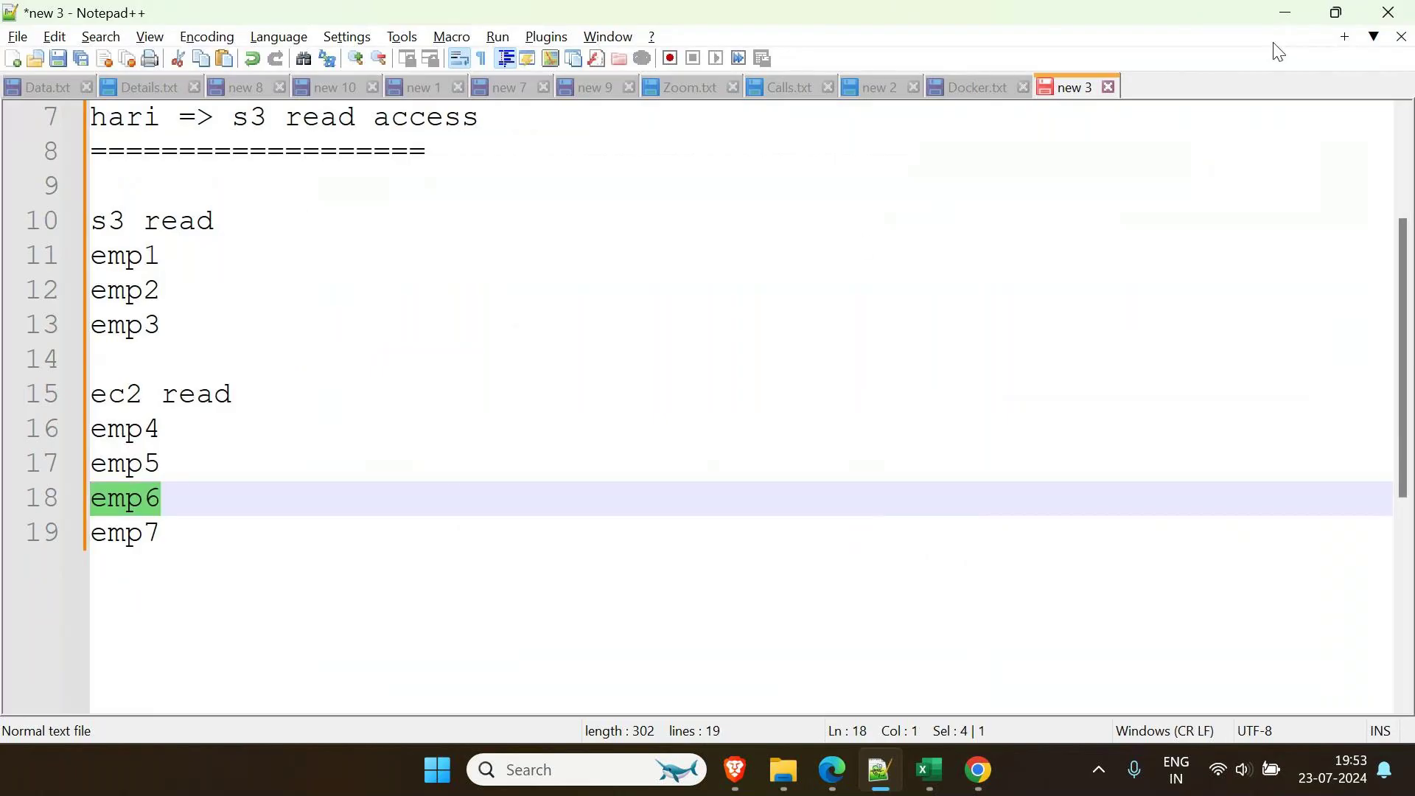
click(1285, 13)
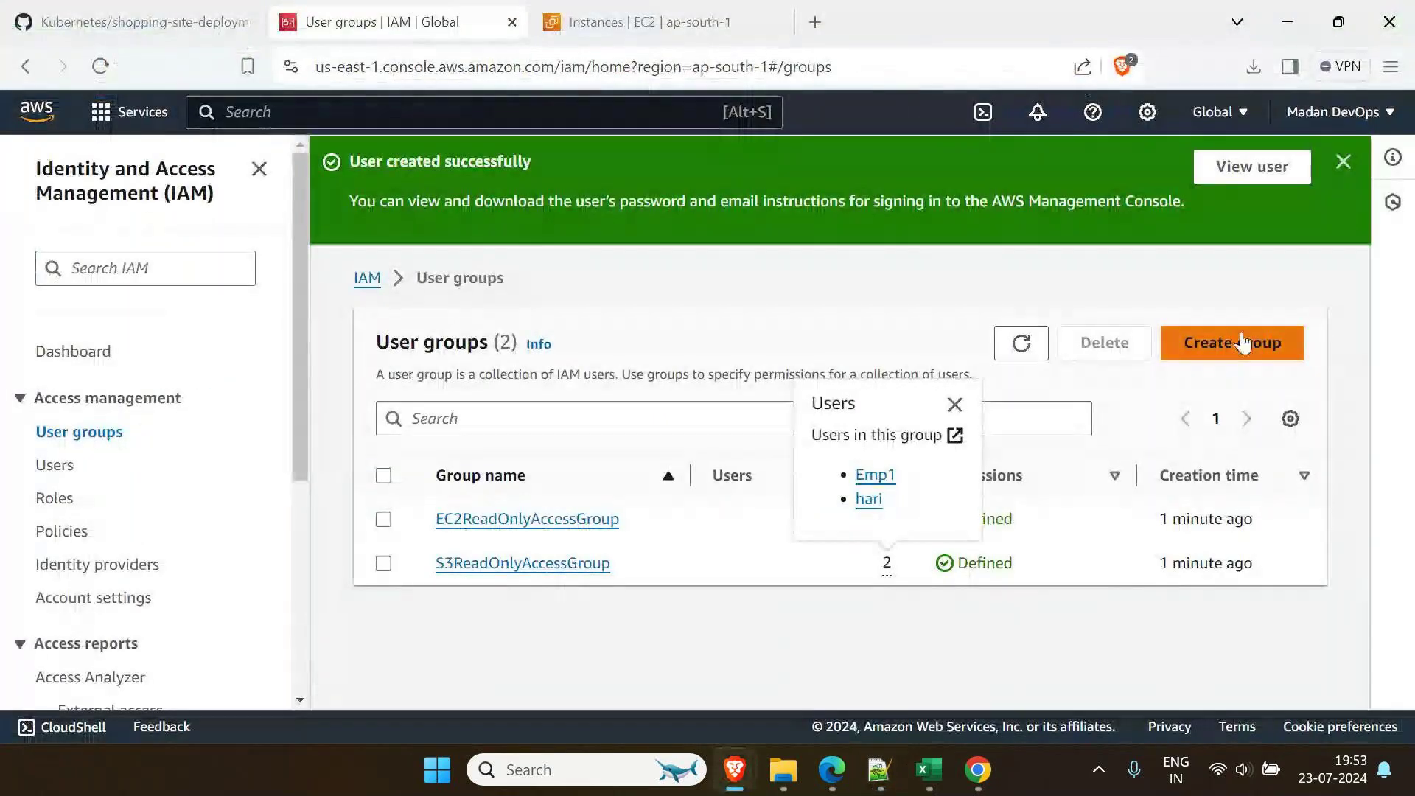
Start creating an IAM user named Emp6 without console access and continue to its permissions
click(50, 465)
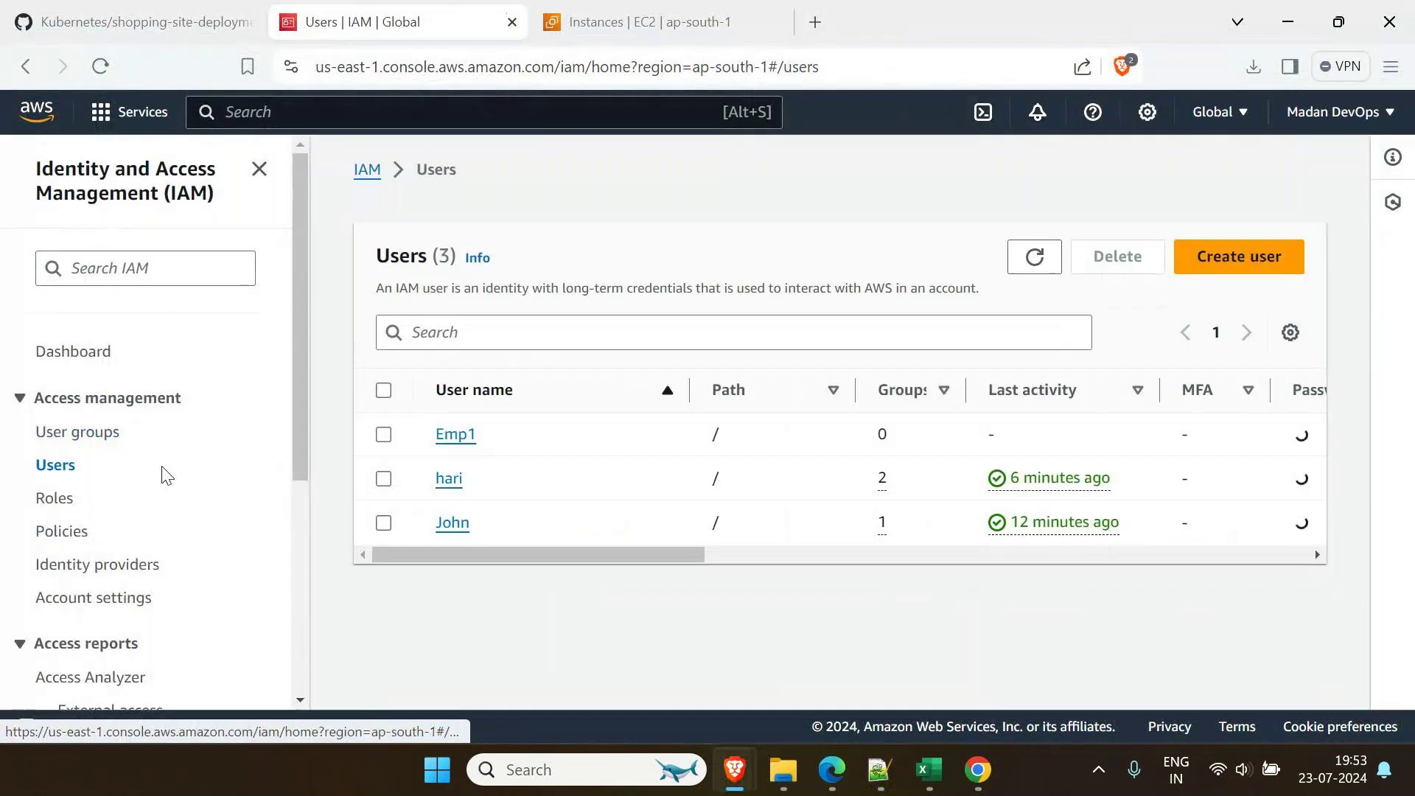
click(1229, 266)
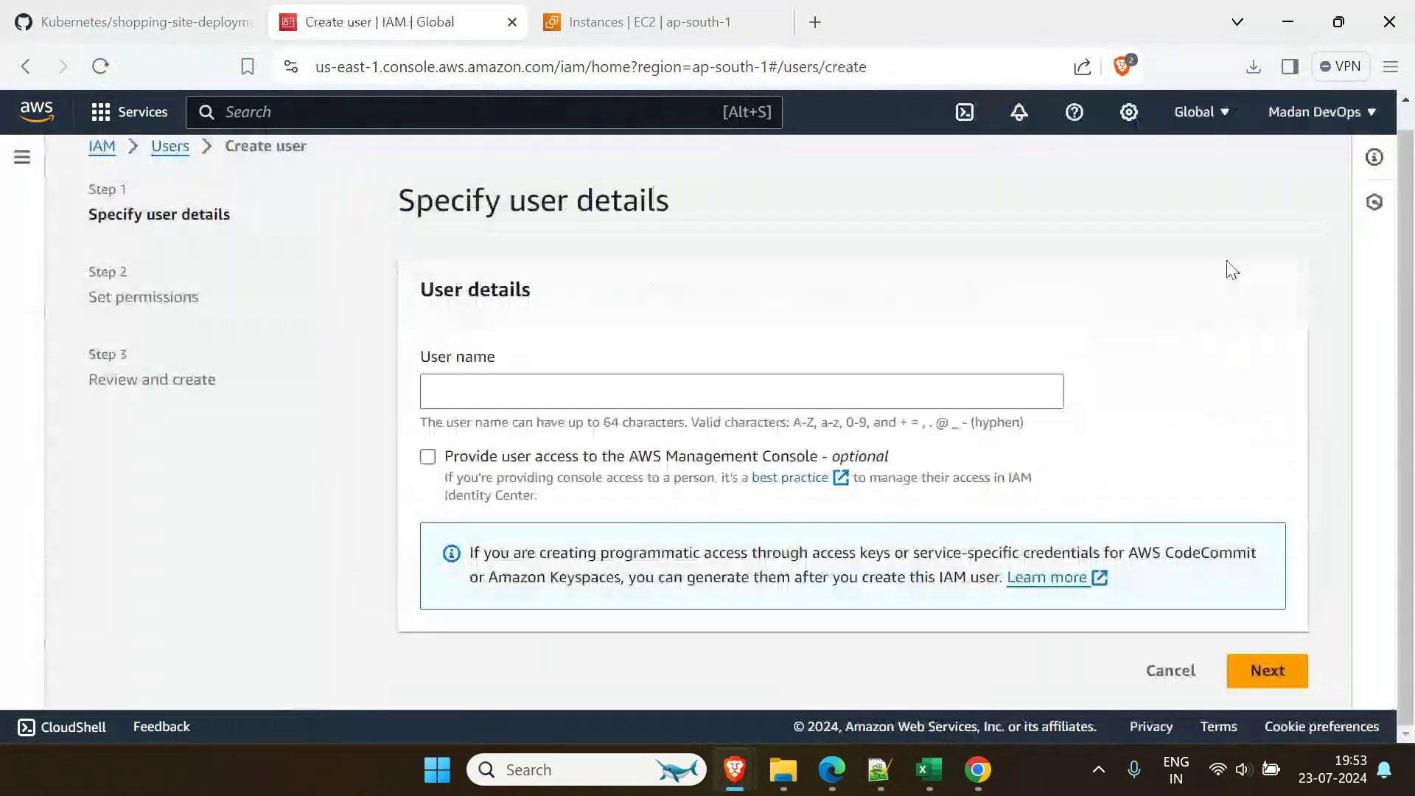
click(1015, 377)
text(Emp6)
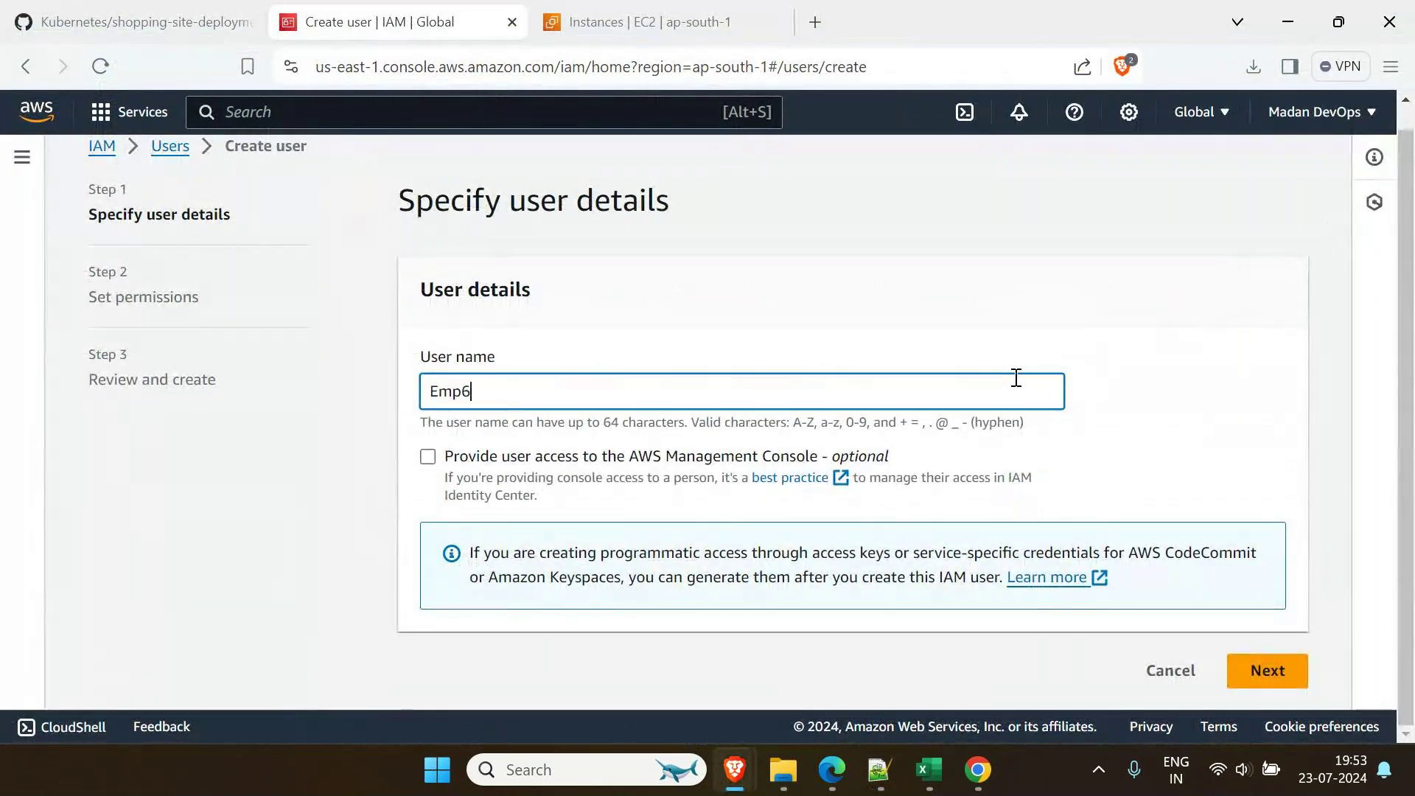
click(1267, 667)
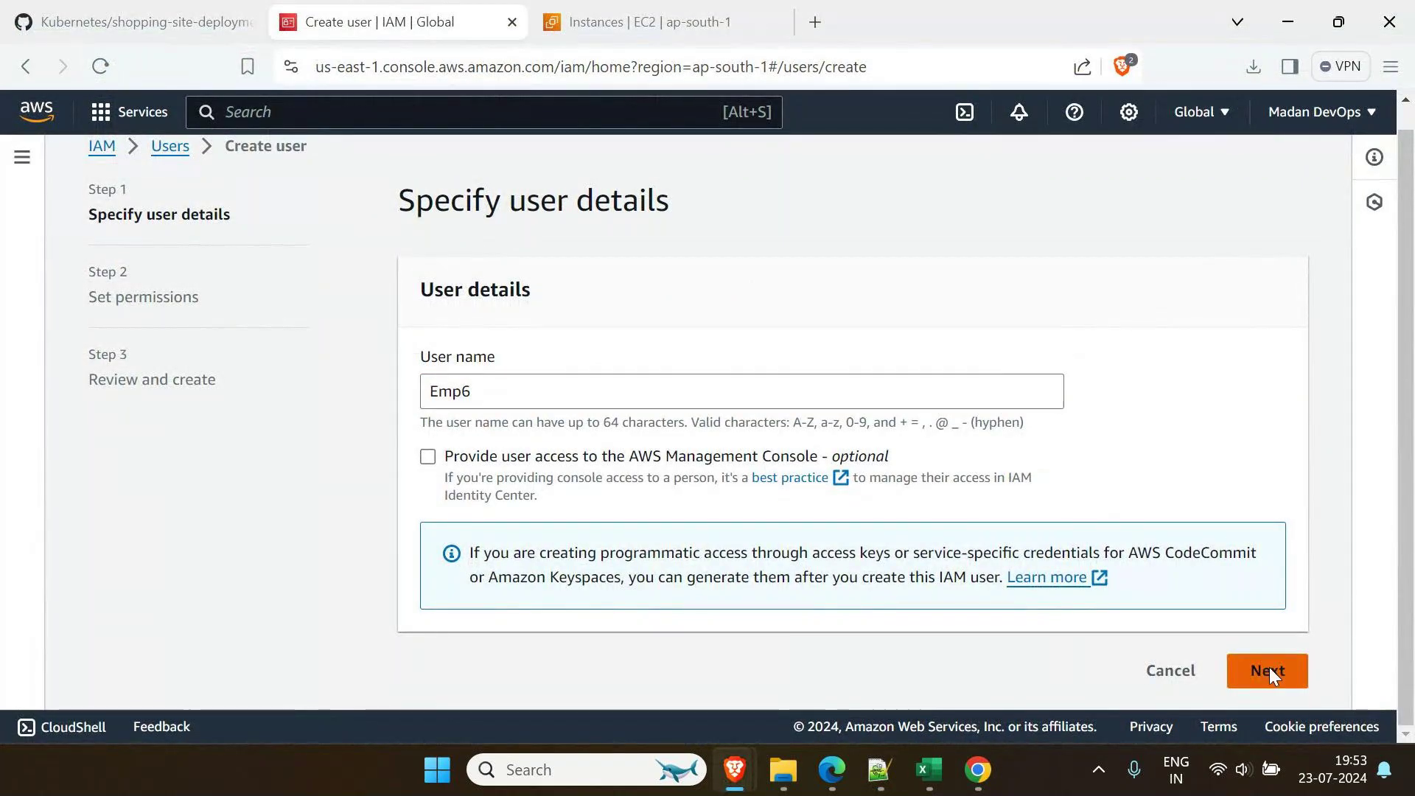
Check emp6's required access in the Notepad++ list, add Emp6 to EC2ReadOnlyAccessGroup, and create the user
click(879, 769)
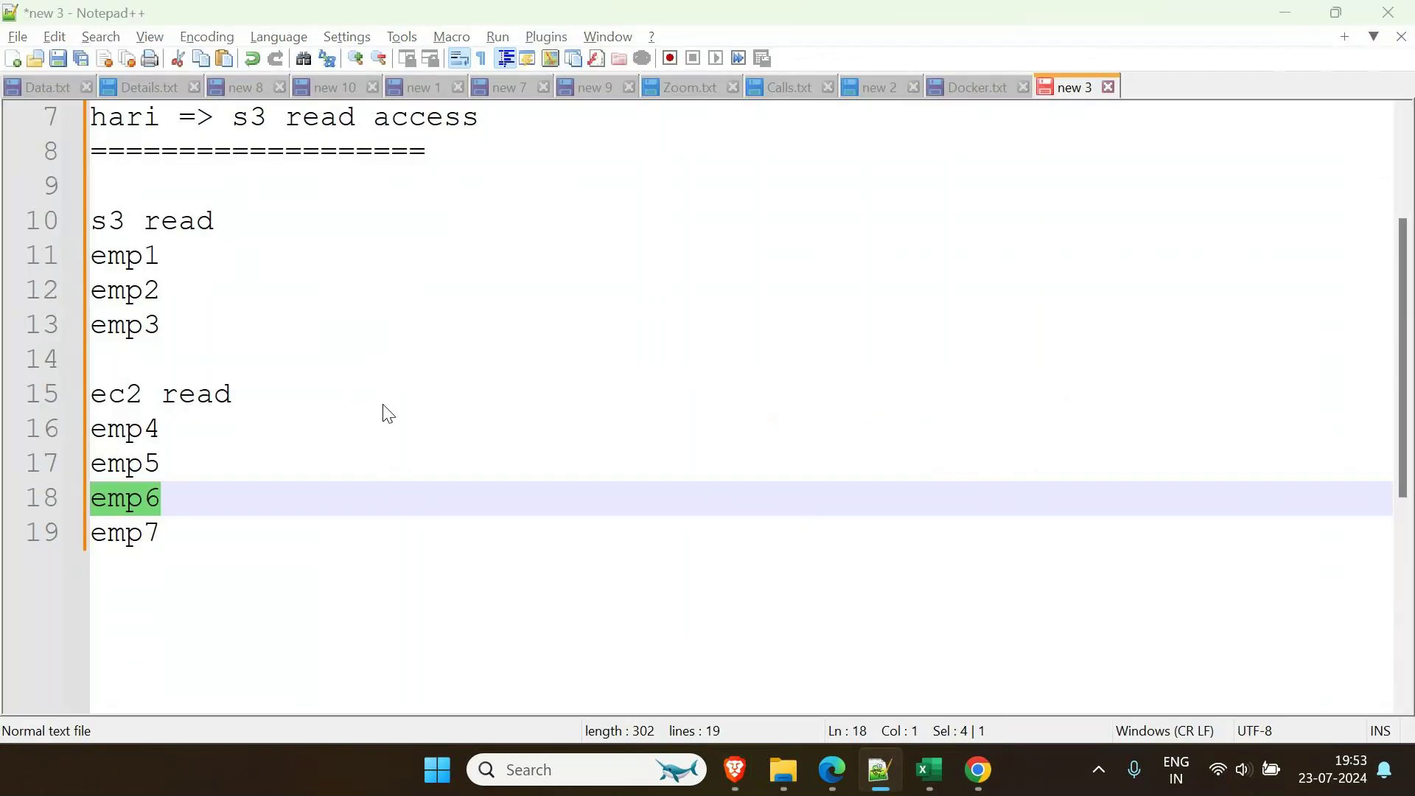
key(alt+Tab)
scroll(679, 675, down, 3)
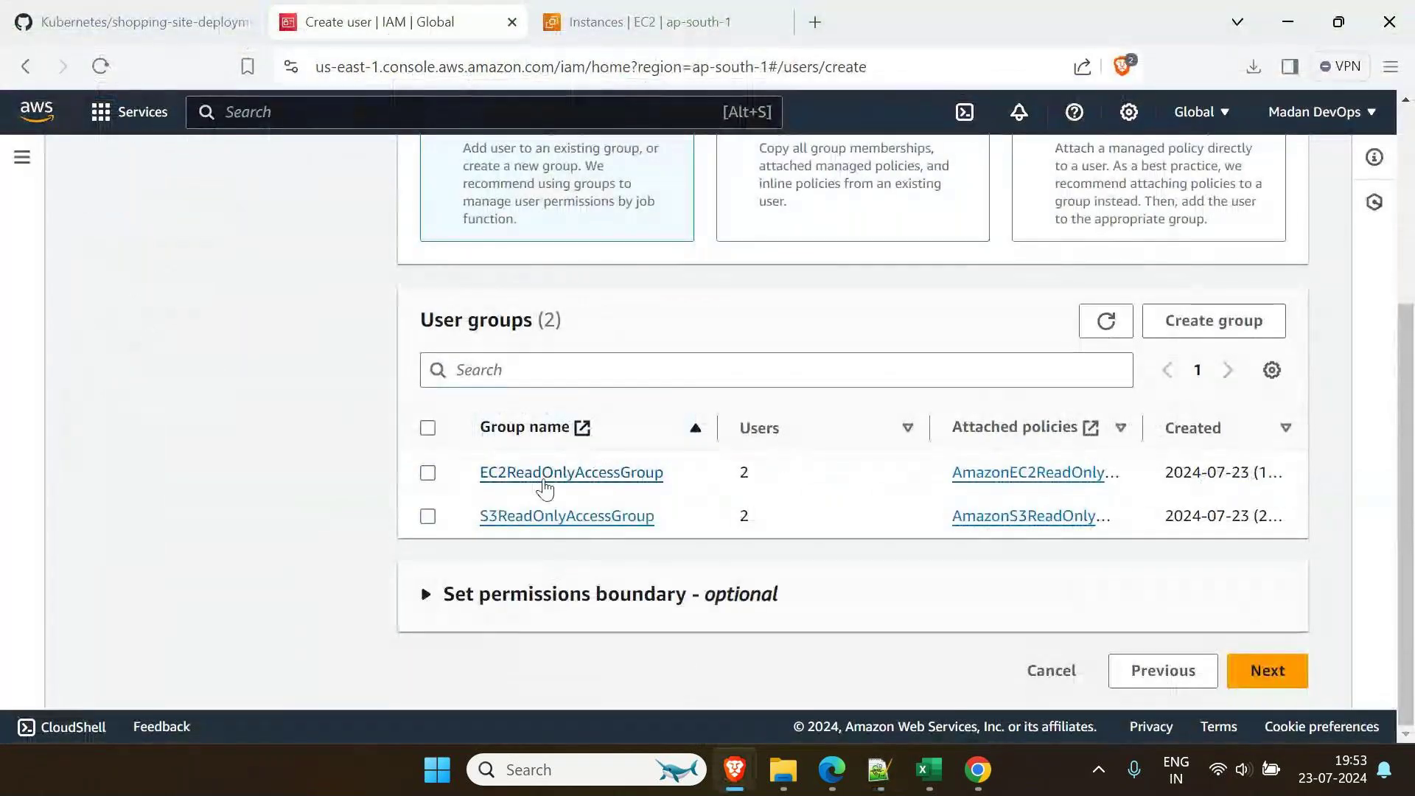
click(428, 472)
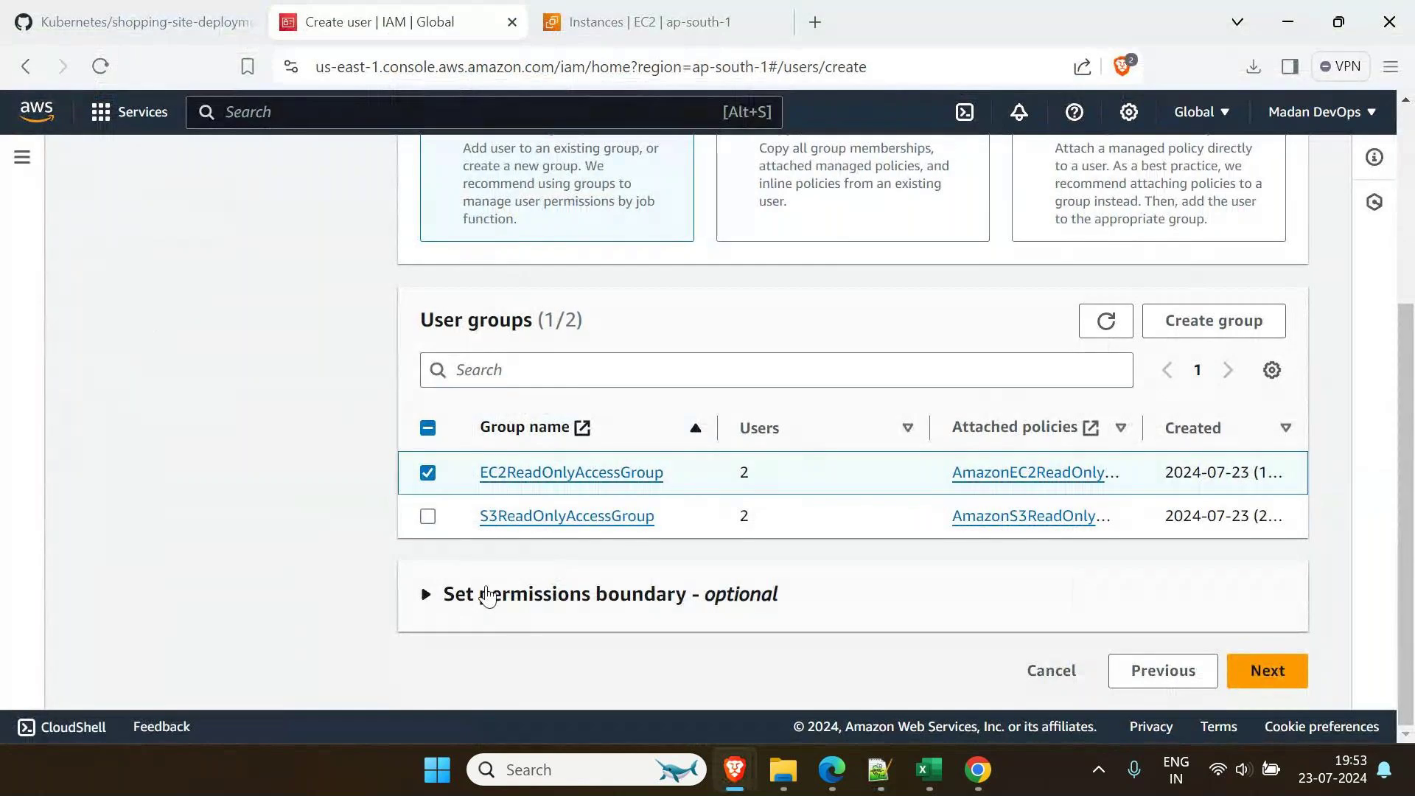
click(1264, 670)
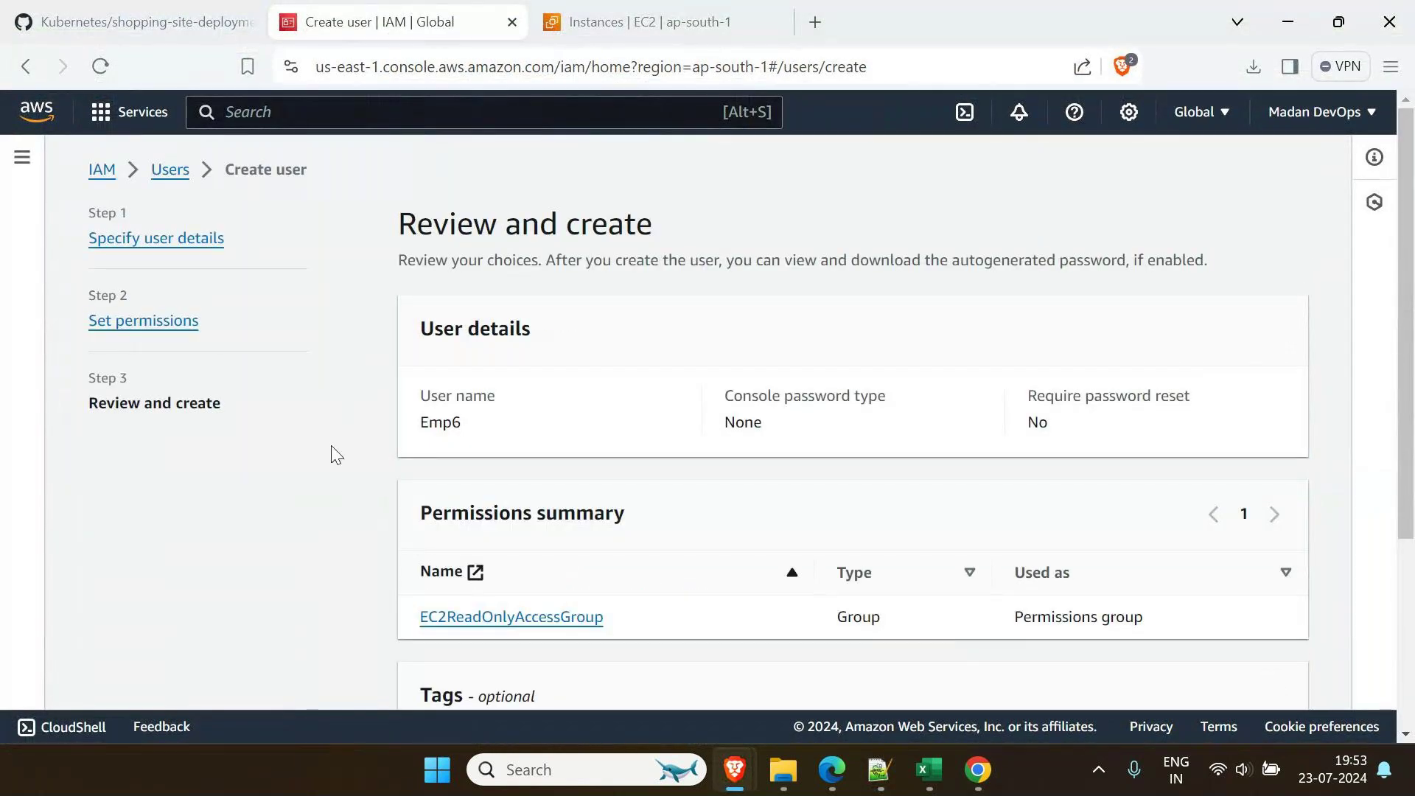
scroll(1176, 640, down, 3)
click(1268, 679)
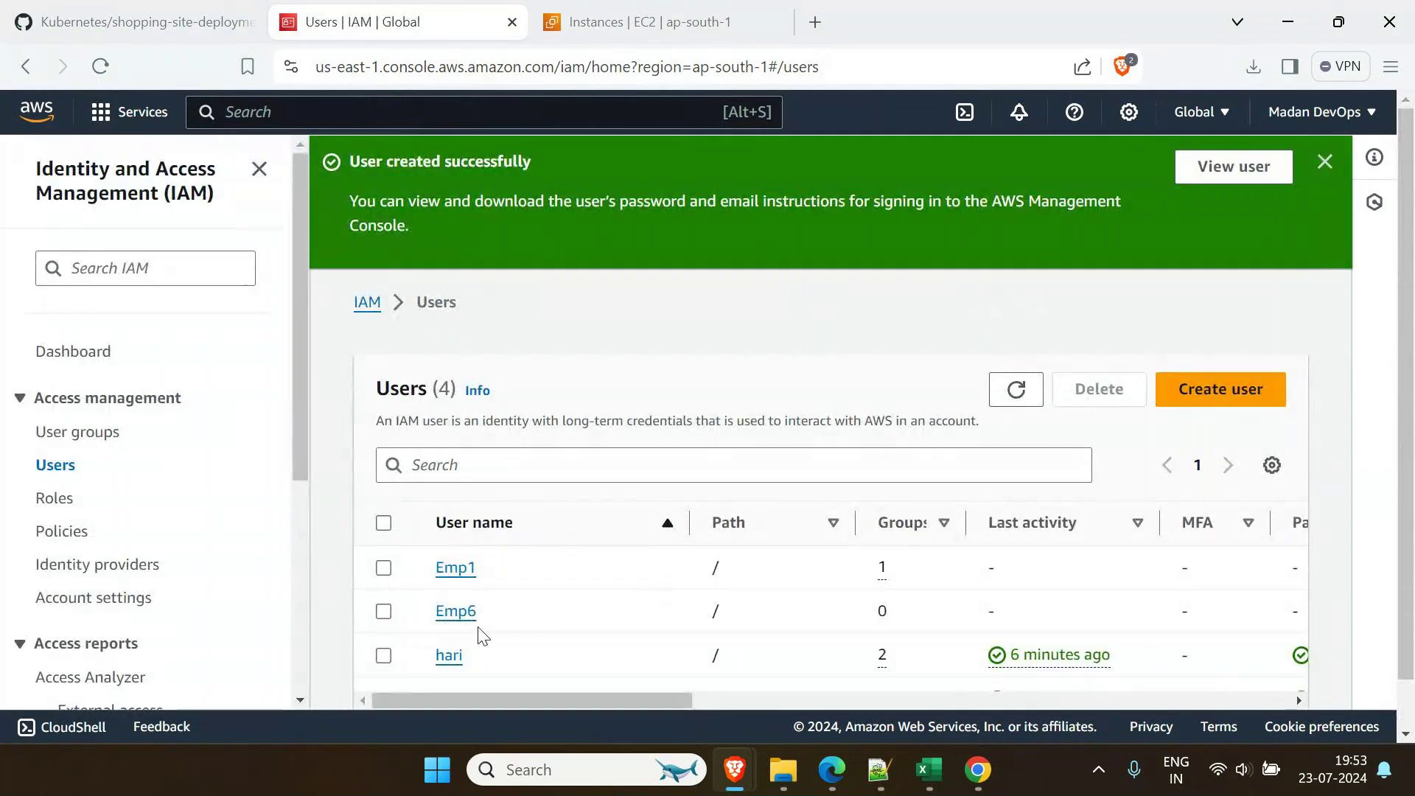
Refresh the user list, dismiss the creation notice, and view the users in EC2ReadOnlyAccessGroup
click(1008, 393)
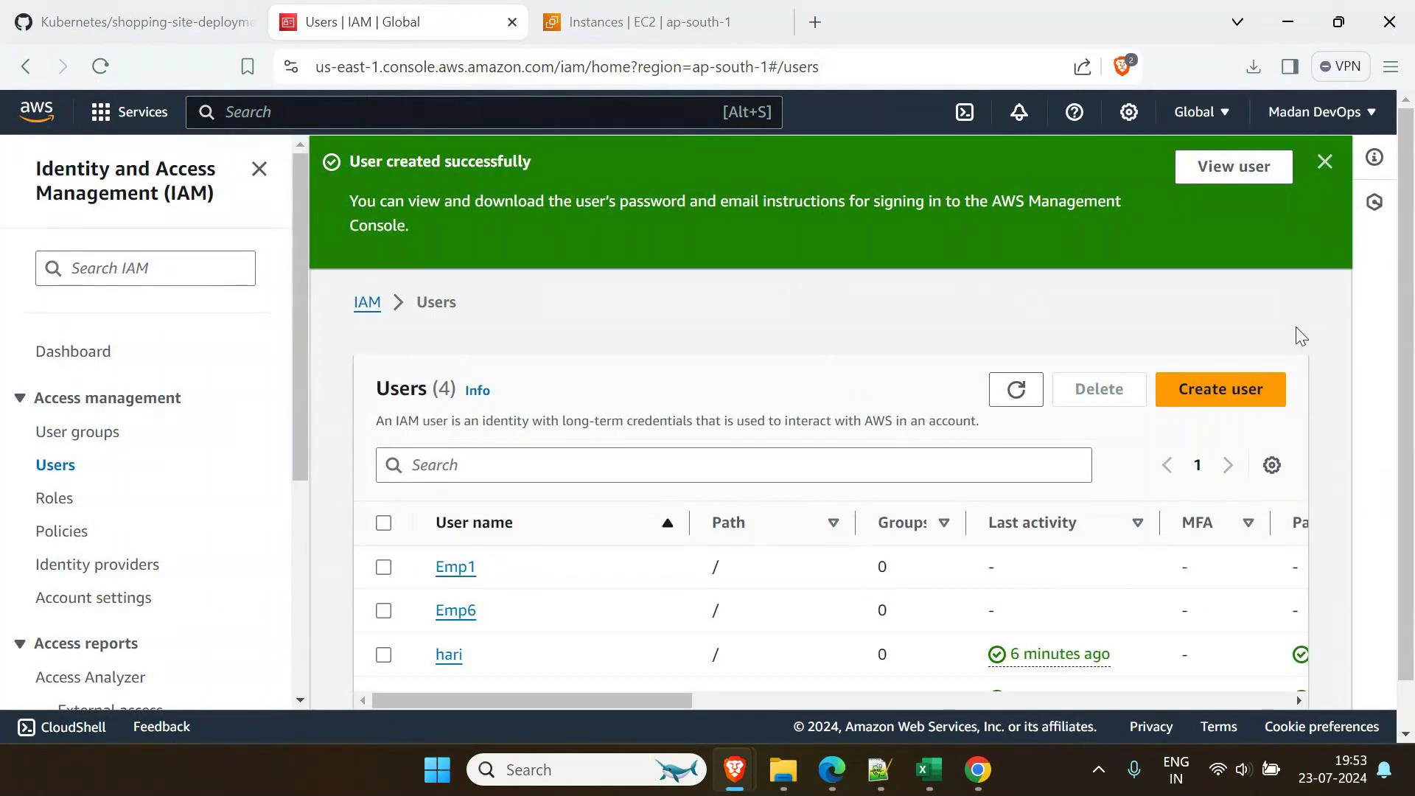
click(1324, 161)
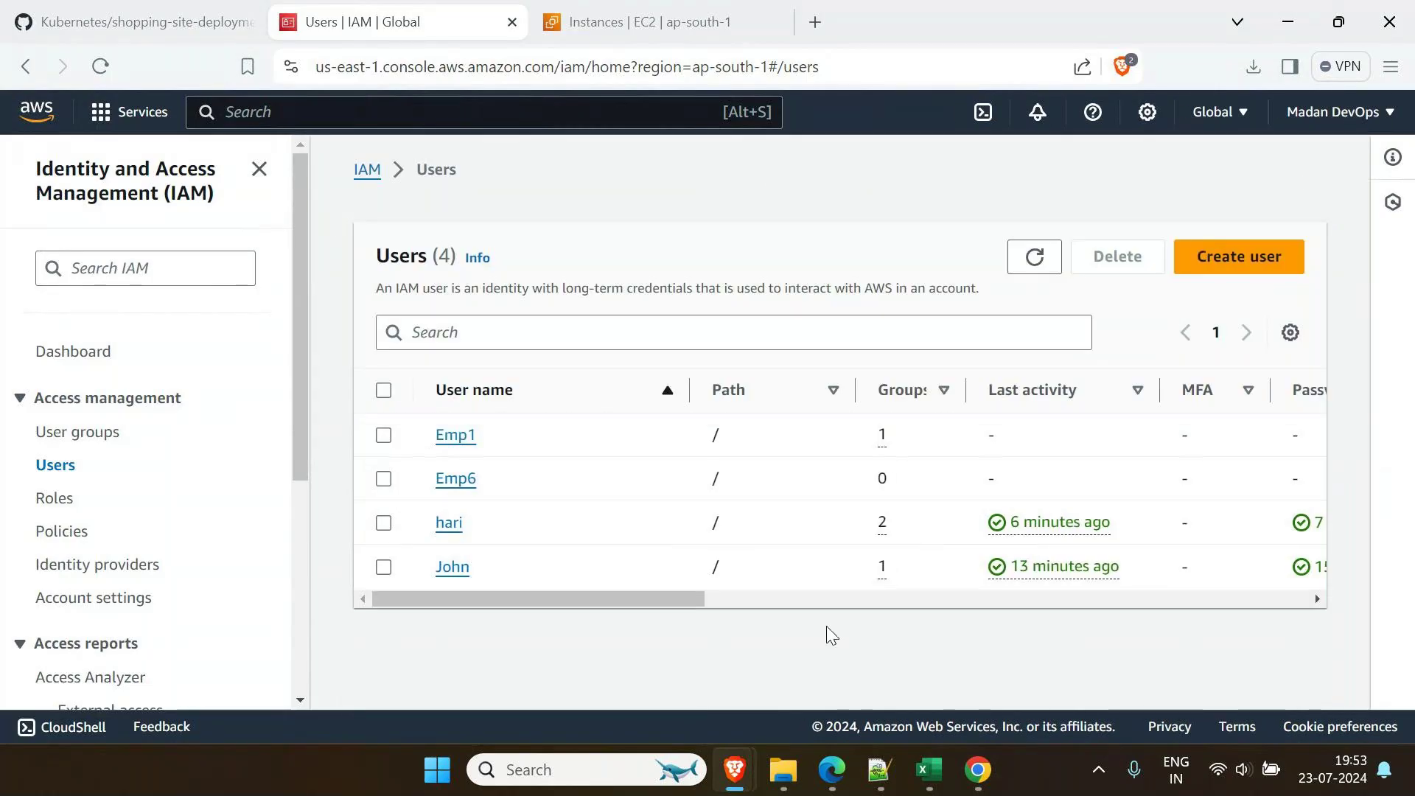
click(80, 433)
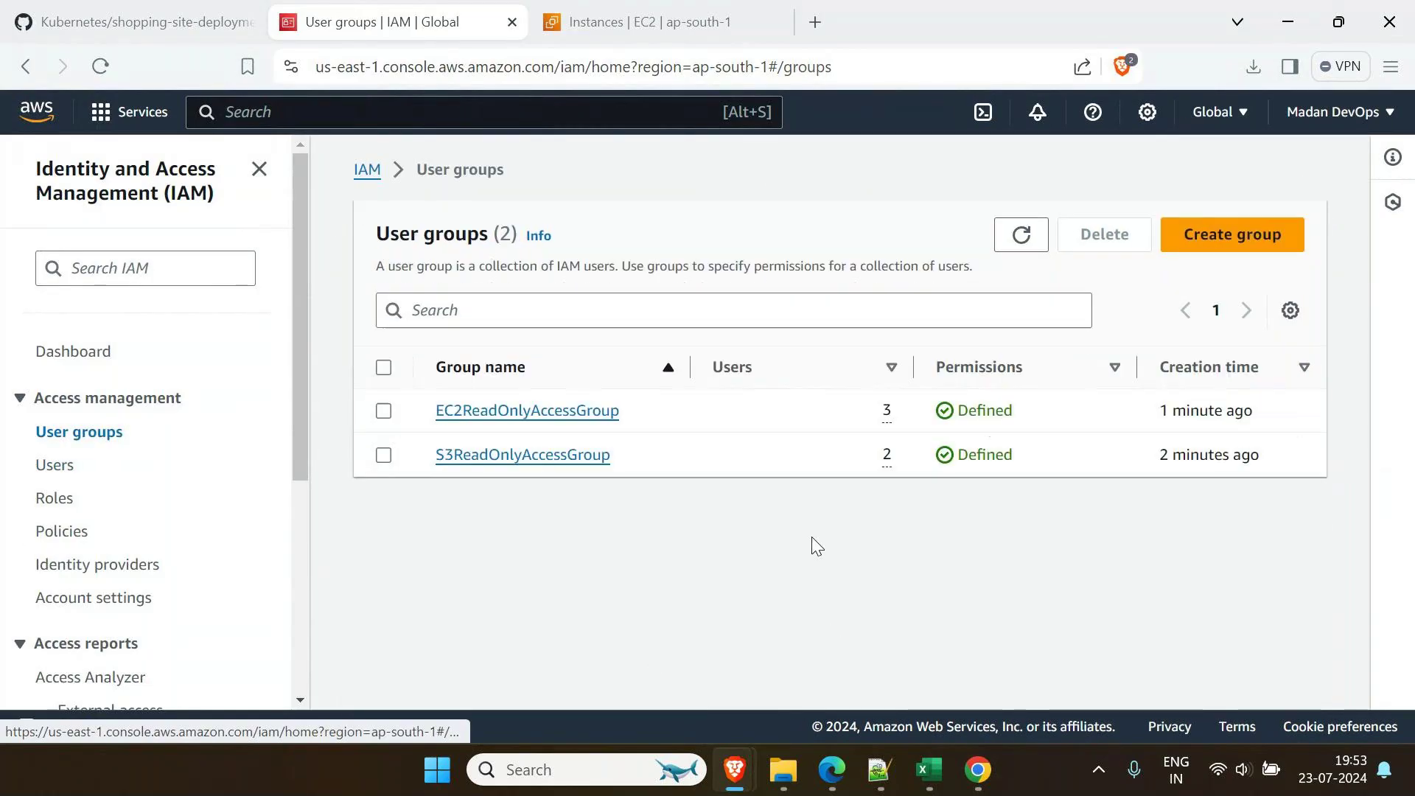
click(886, 410)
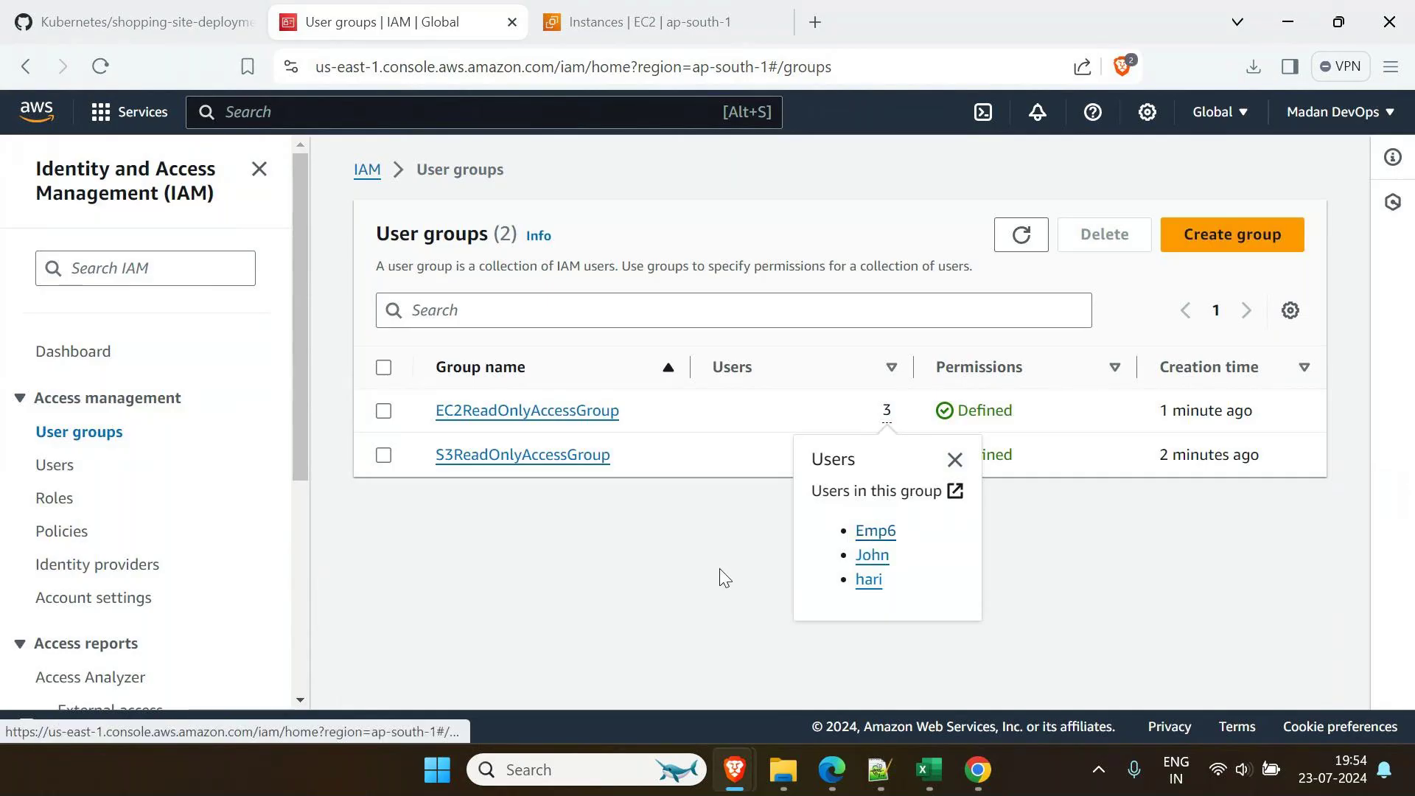
Open the Emp6 user and examine its attached permissions policies, widening the policy name column
click(53, 465)
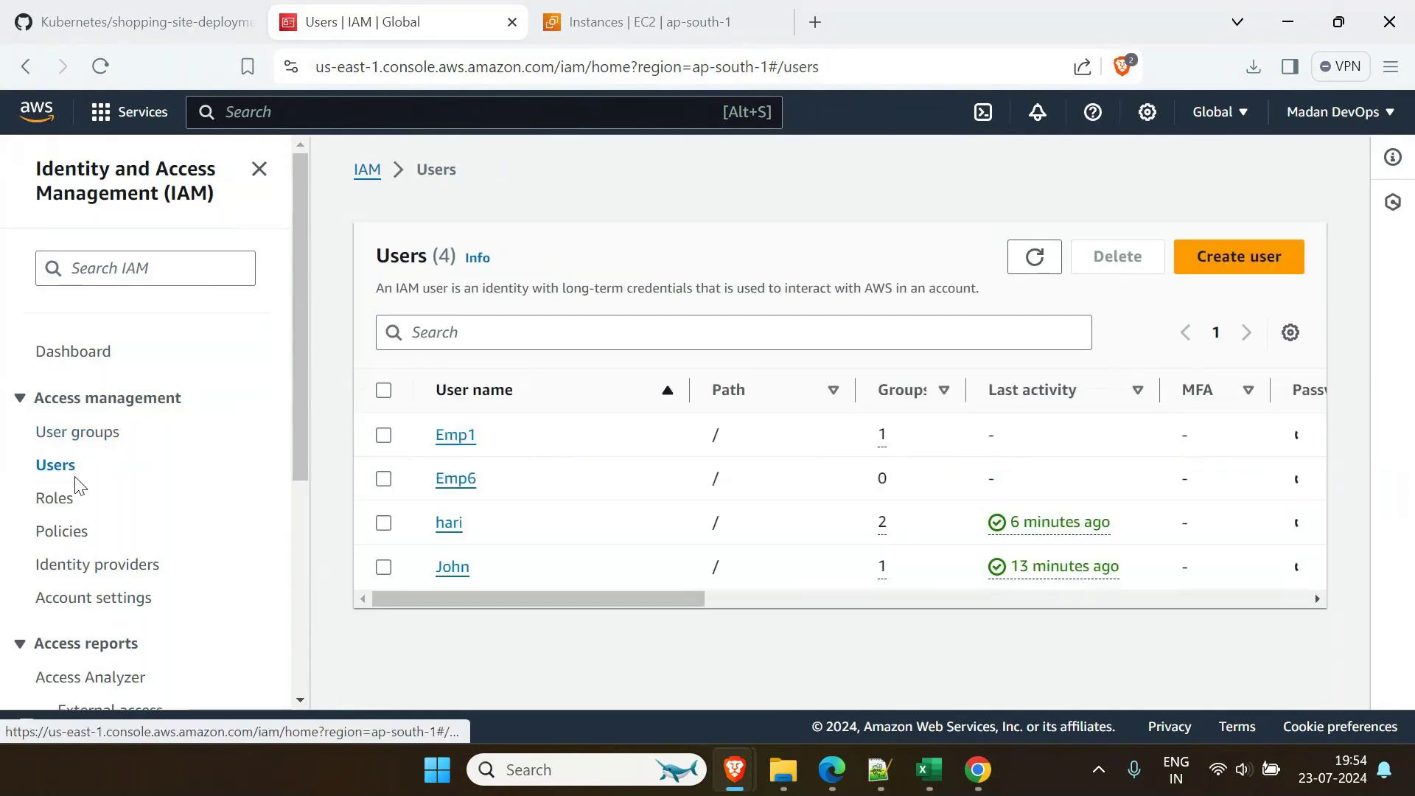
click(442, 482)
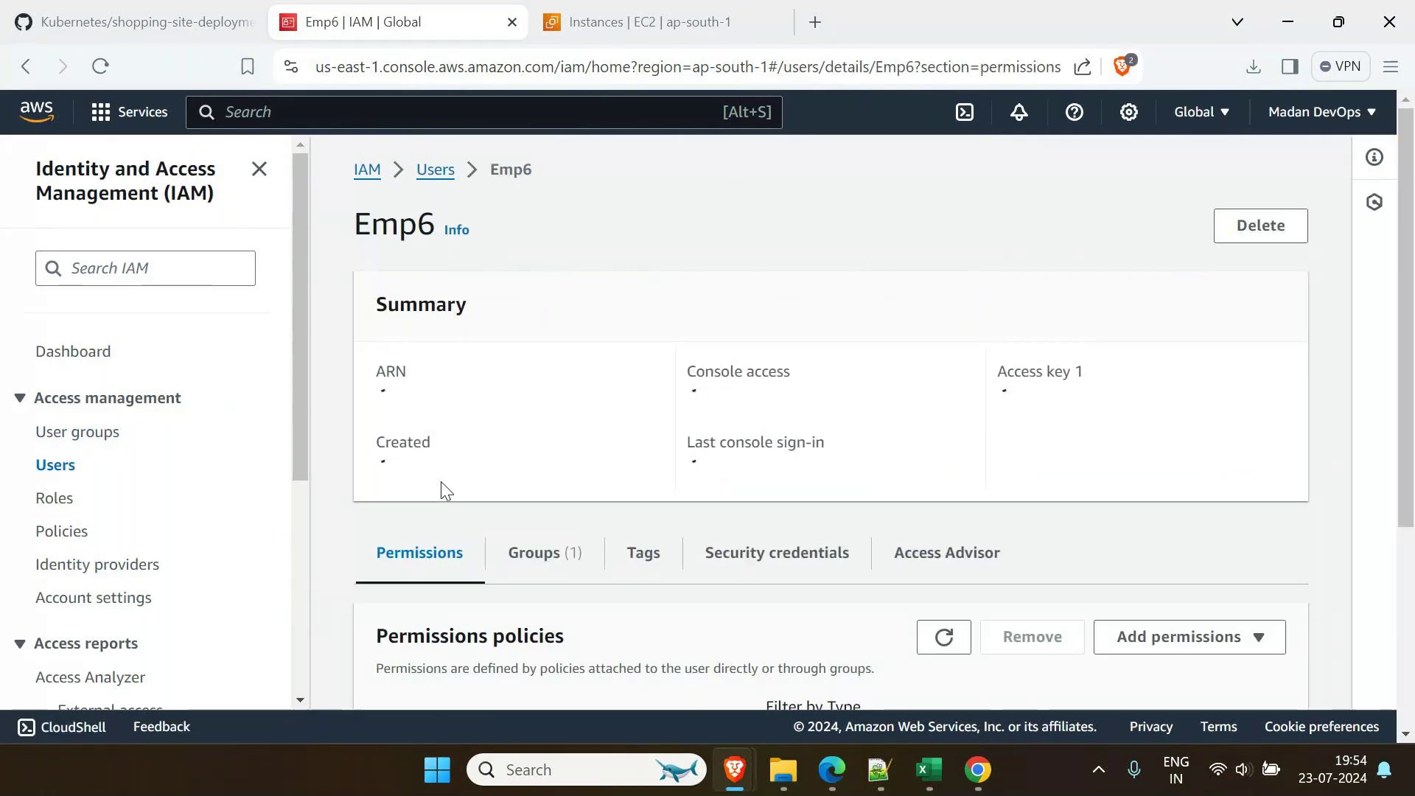
scroll(782, 537, down, 4)
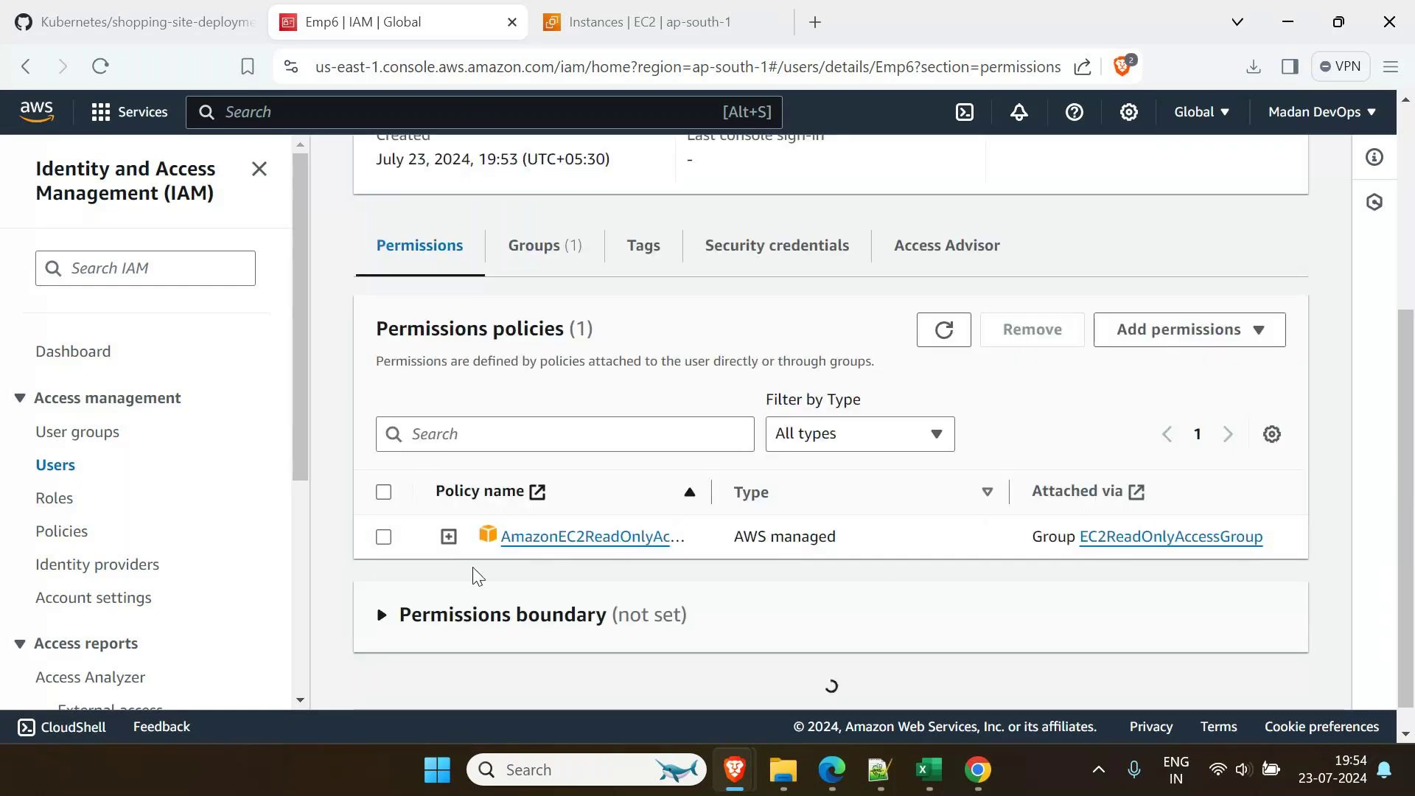
drag(711, 492, 961, 492)
scroll(573, 447, up, 5)
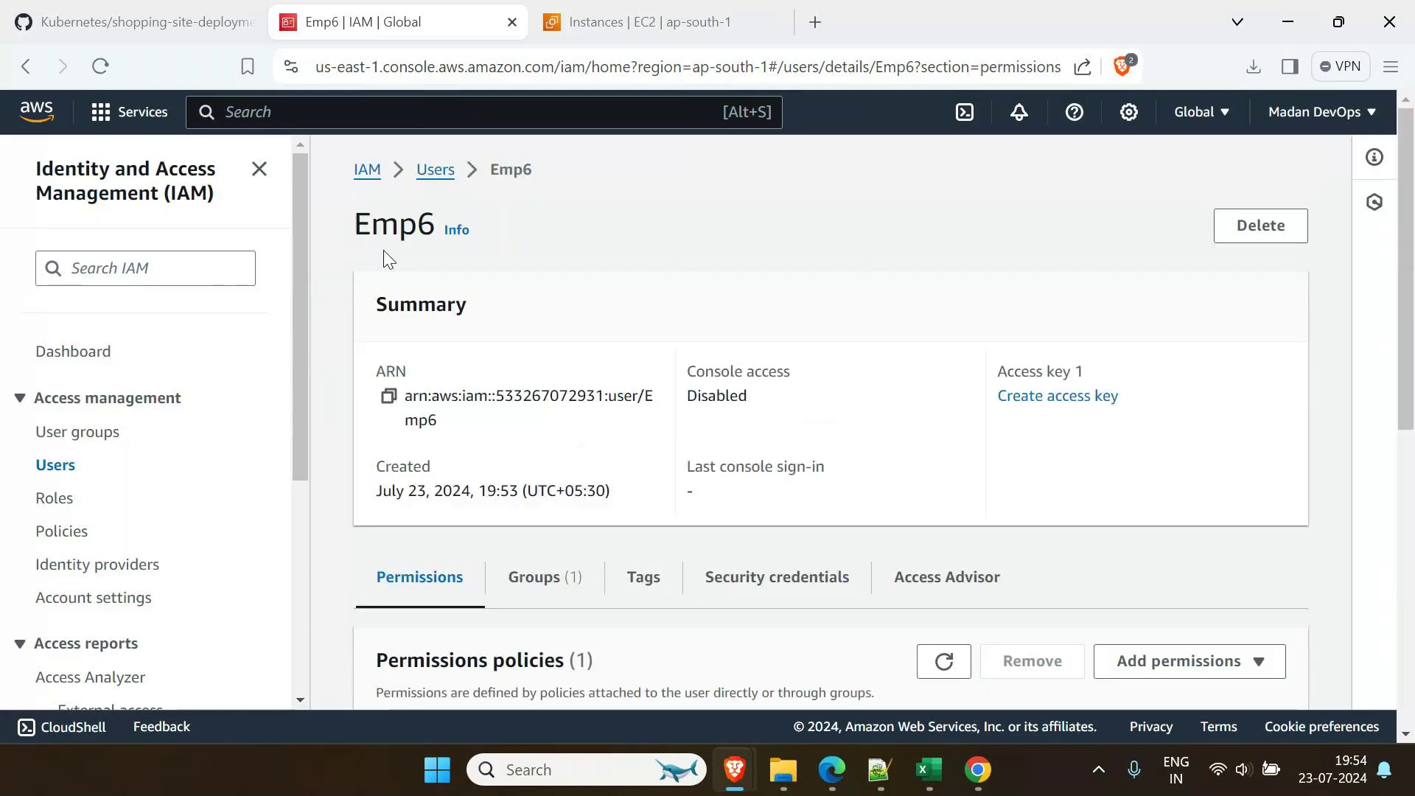
scroll(621, 400, down, 1)
scroll(621, 401, down, 4)
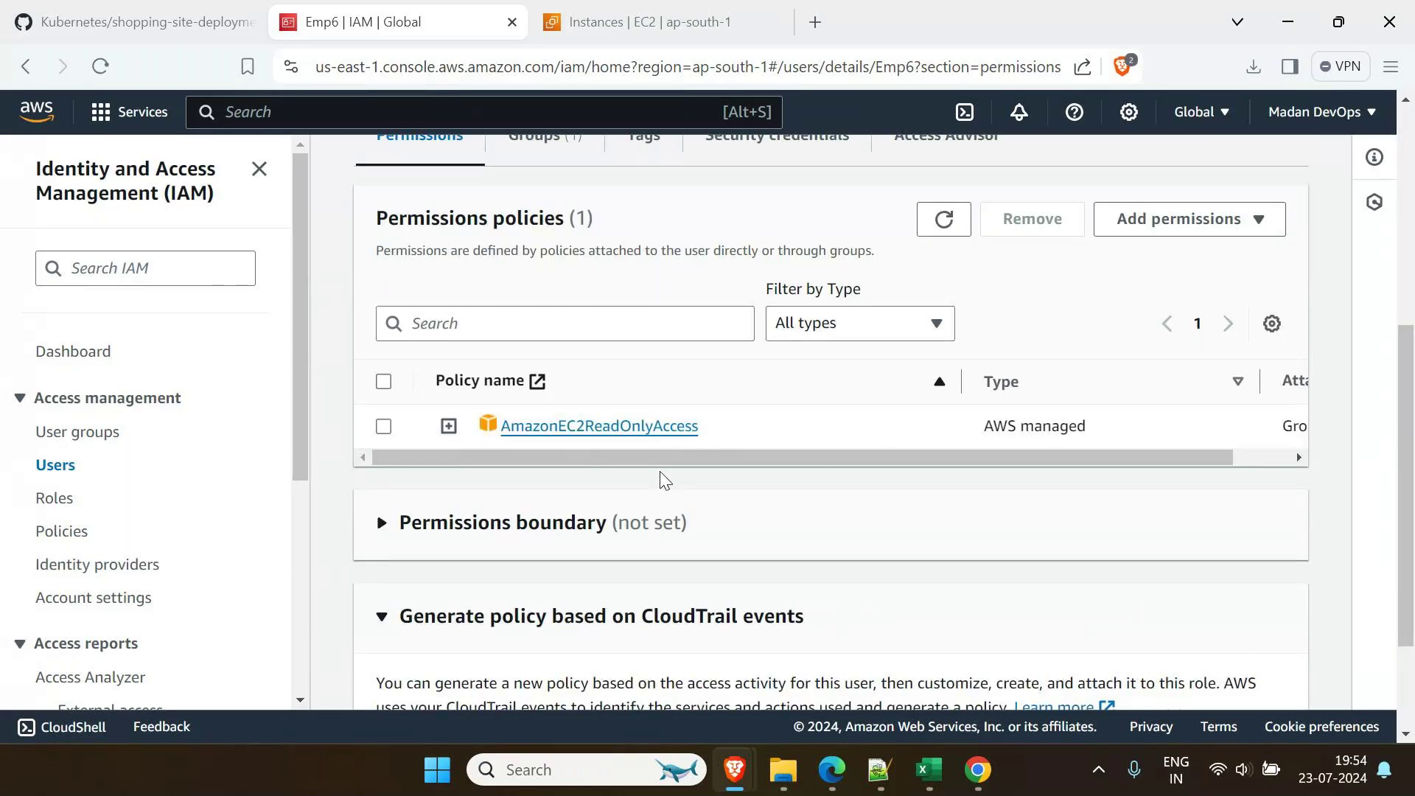
Return to the user groups overview and copy the name emp7 from the Notepad++ employee list
click(83, 435)
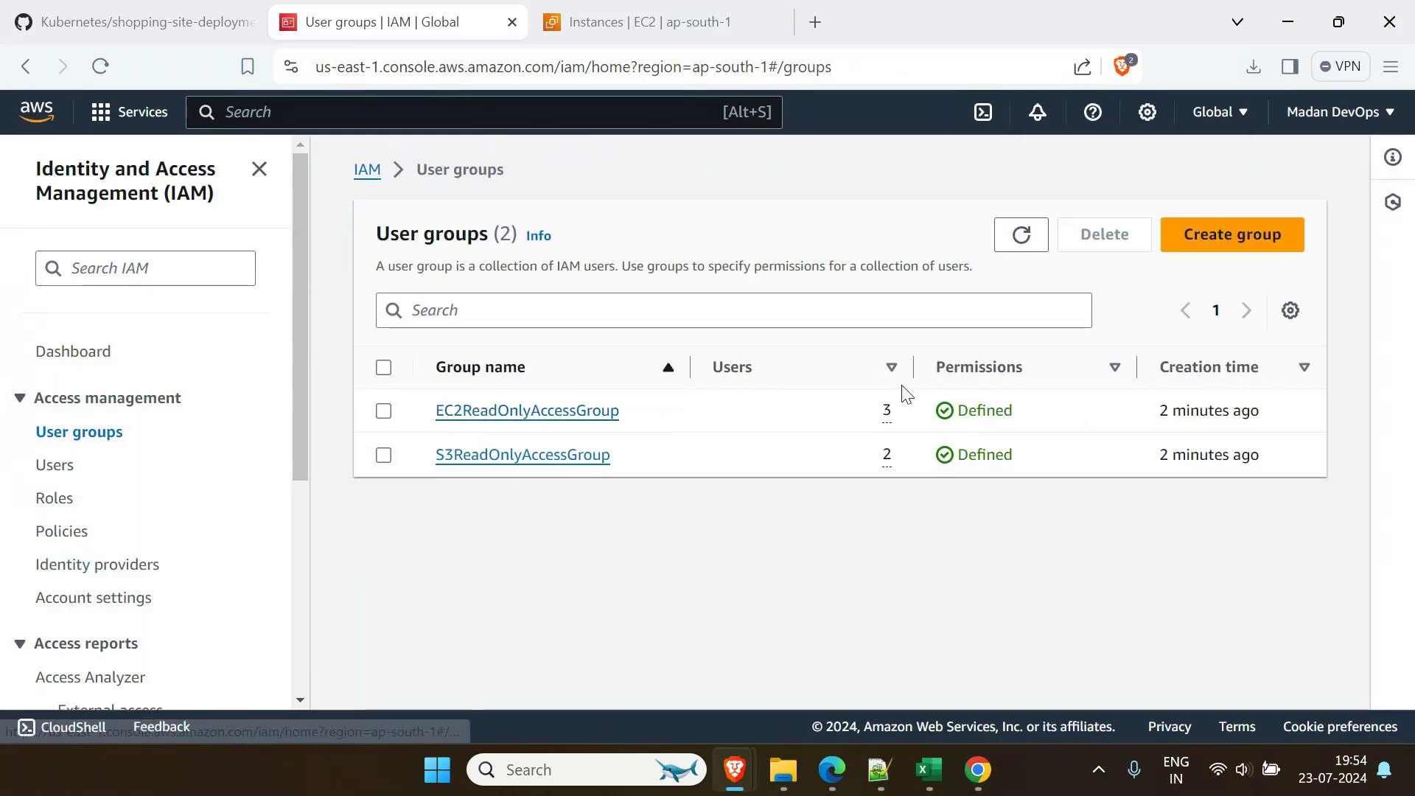
click(882, 779)
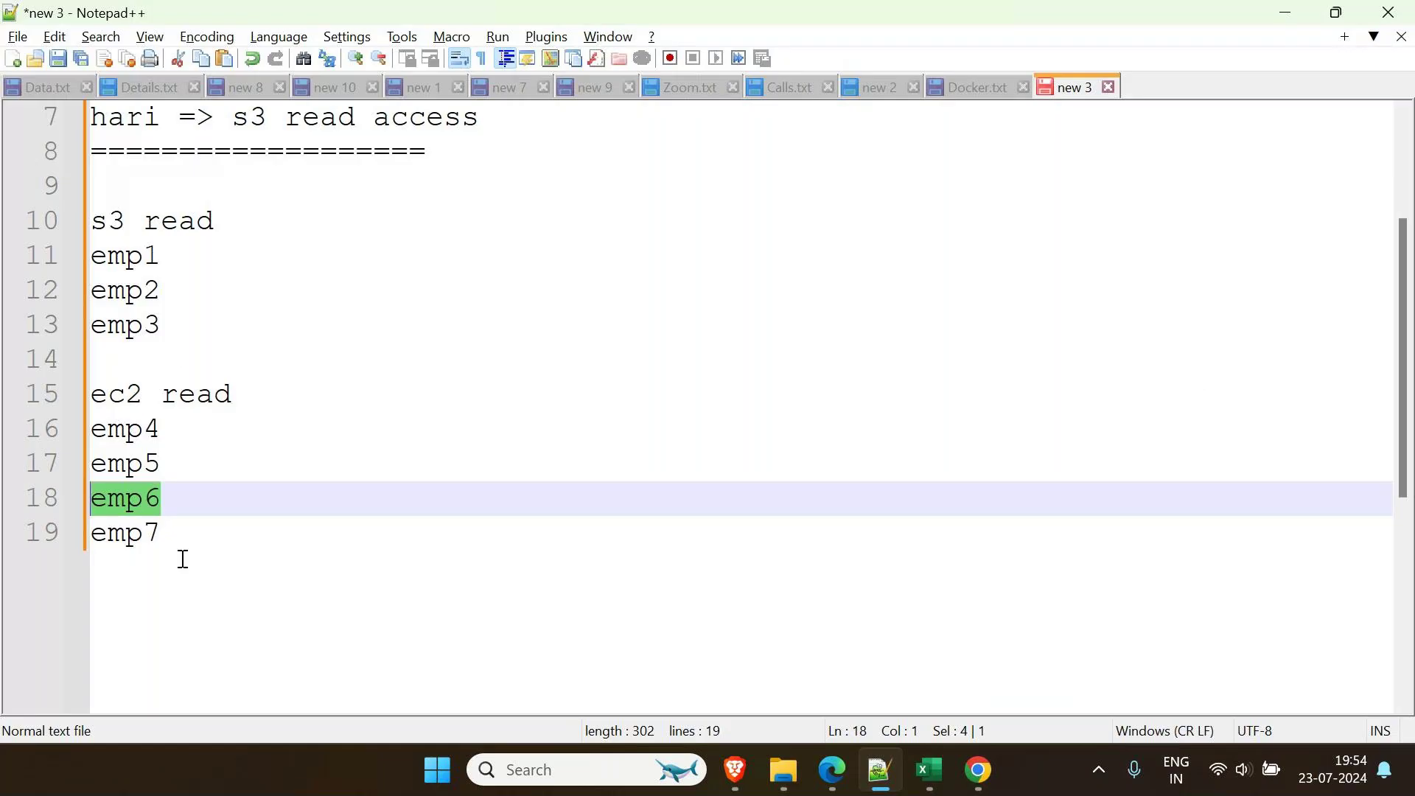
click(110, 534)
drag(189, 532, 60, 532)
key(ctrl+c)
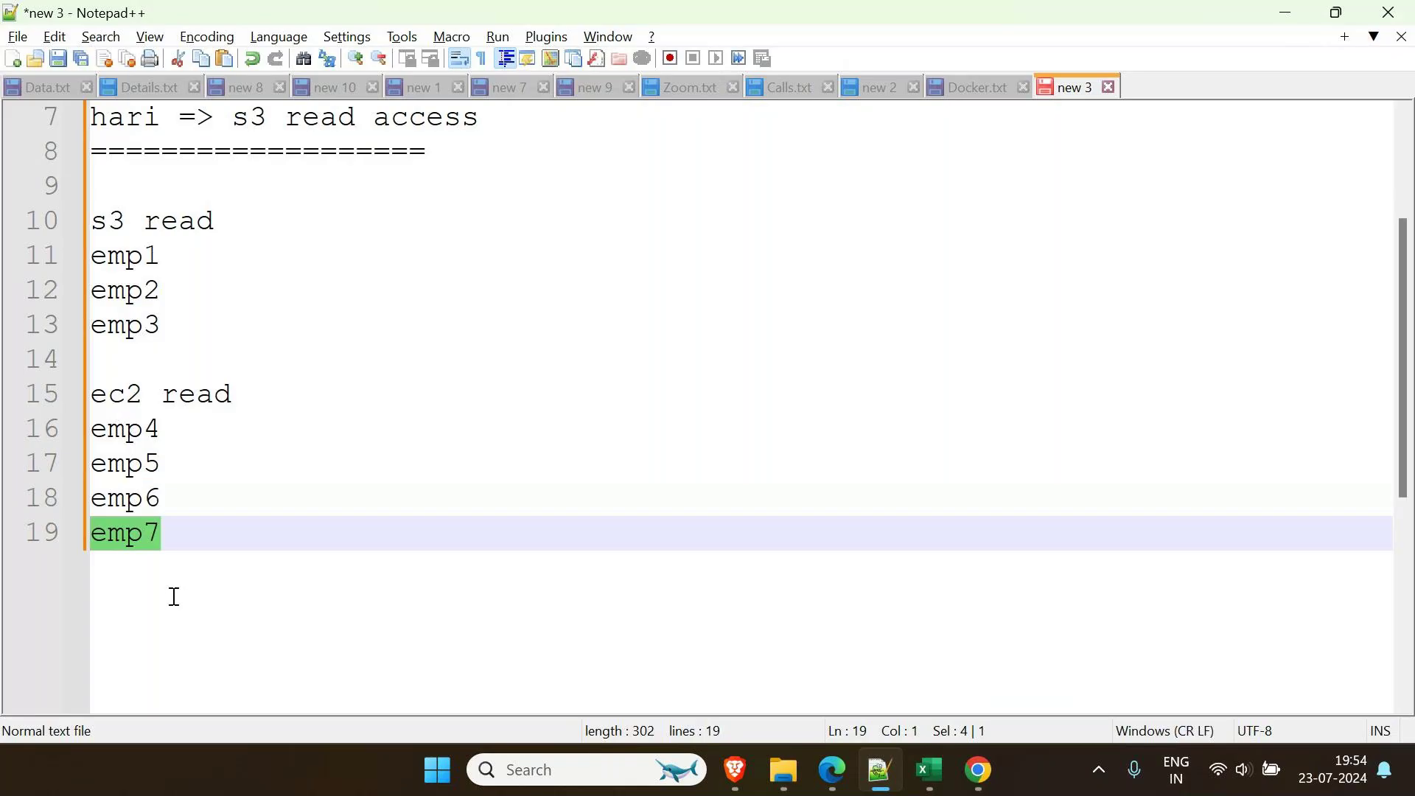
key(alt+Tab)
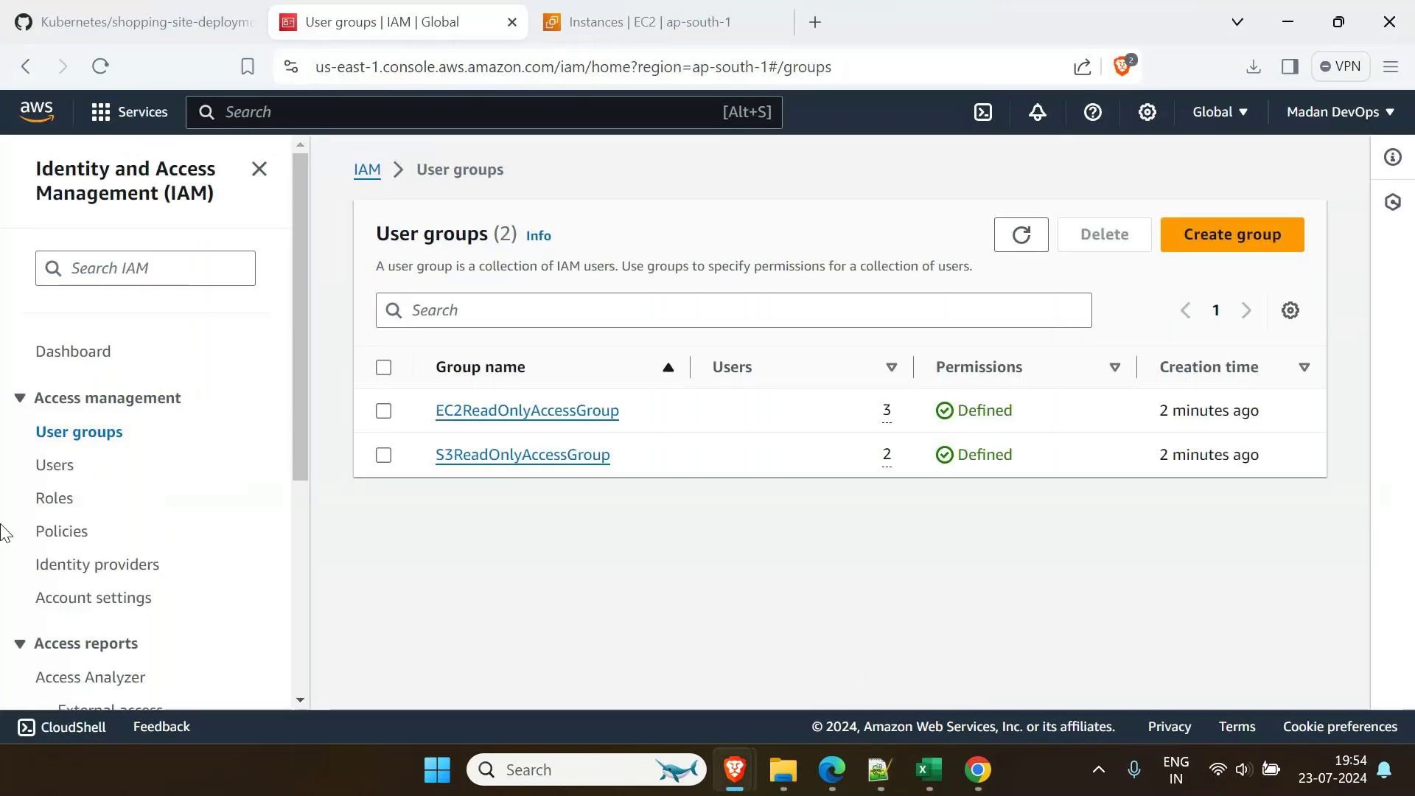
Start creating an IAM user with the copied name emp7, without console access, and continue to its permissions
click(56, 465)
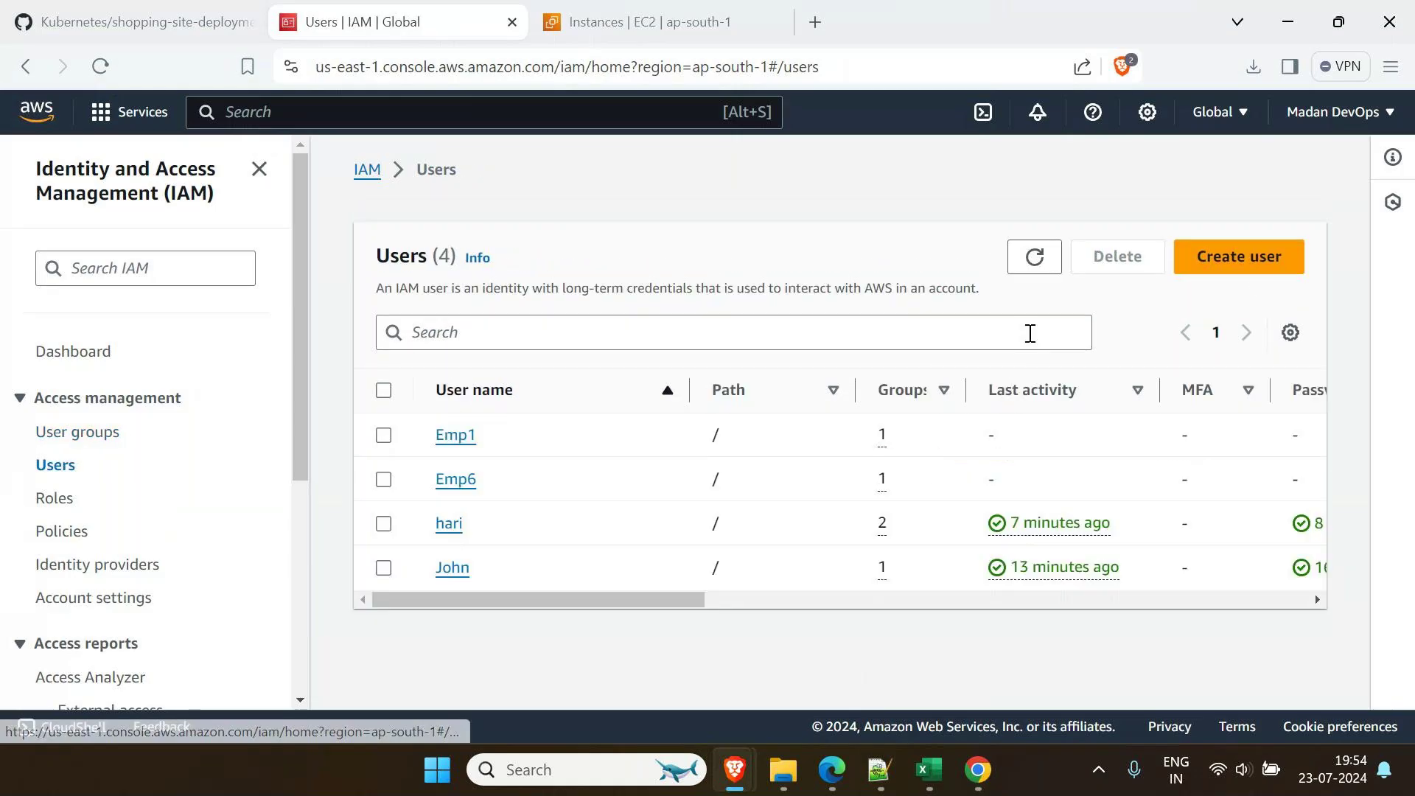
click(1253, 265)
key(ctrl+v)
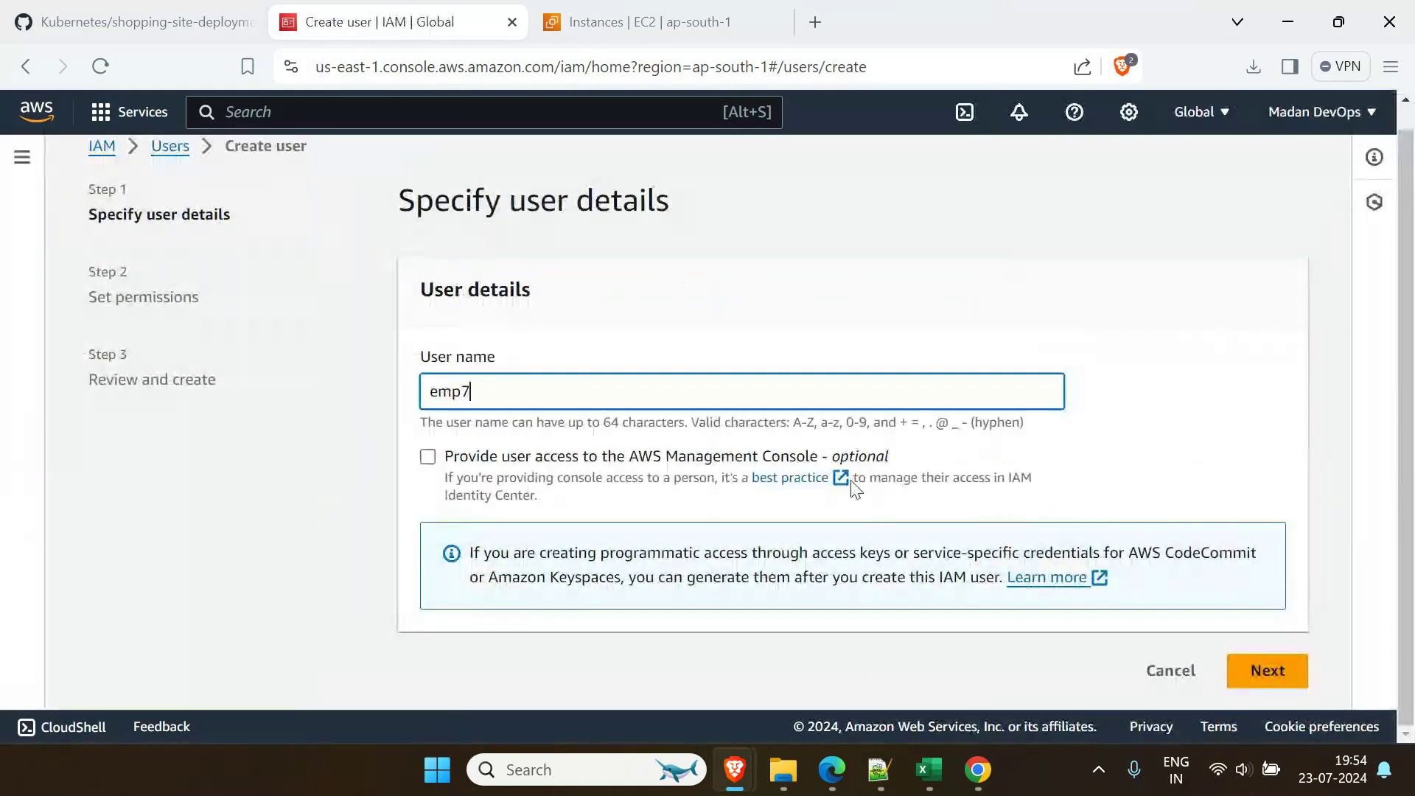
click(1260, 672)
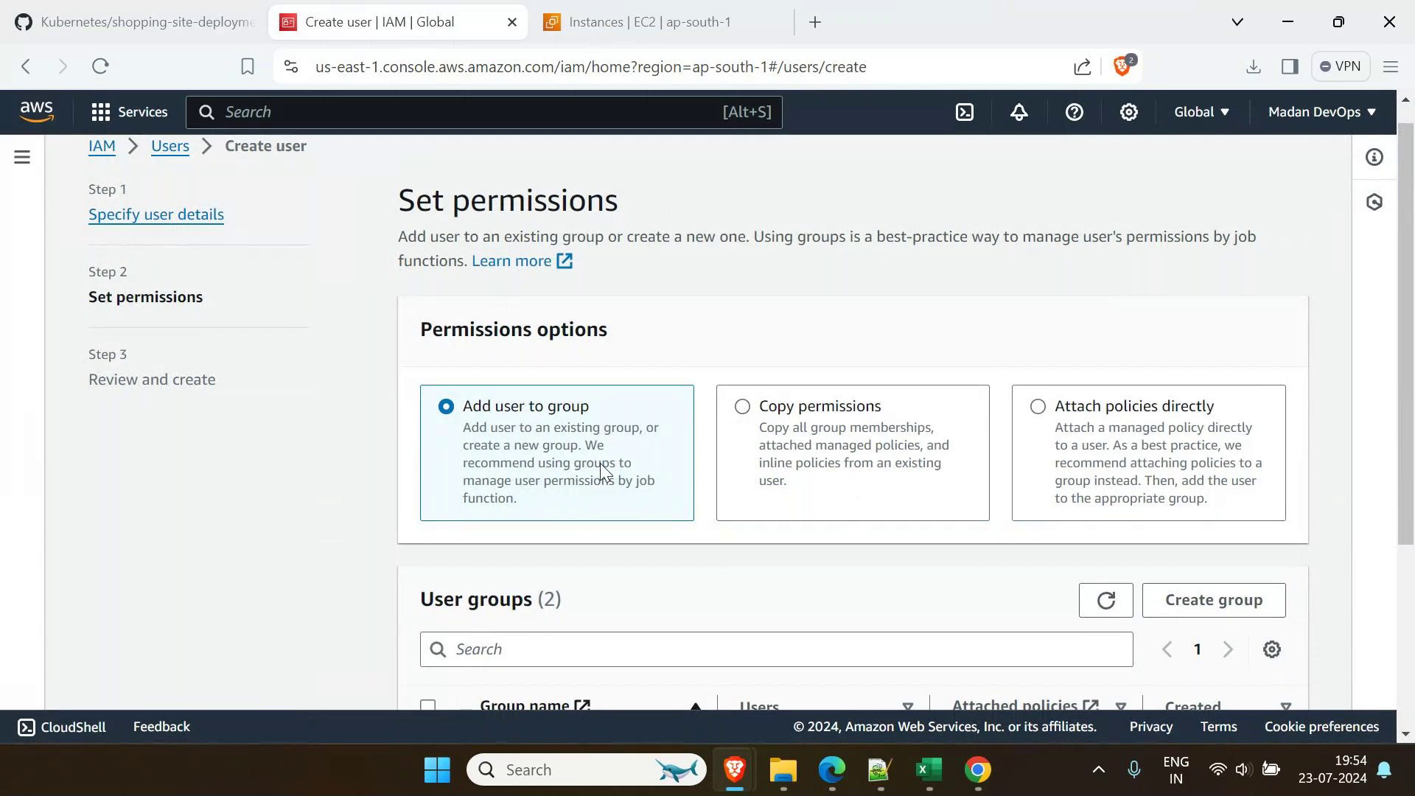
Add emp7 to both EC2ReadOnlyAccessGroup and S3ReadOnlyAccessGroup, and create the user
scroll(600, 471, down, 4)
click(428, 472)
click(427, 518)
click(1290, 672)
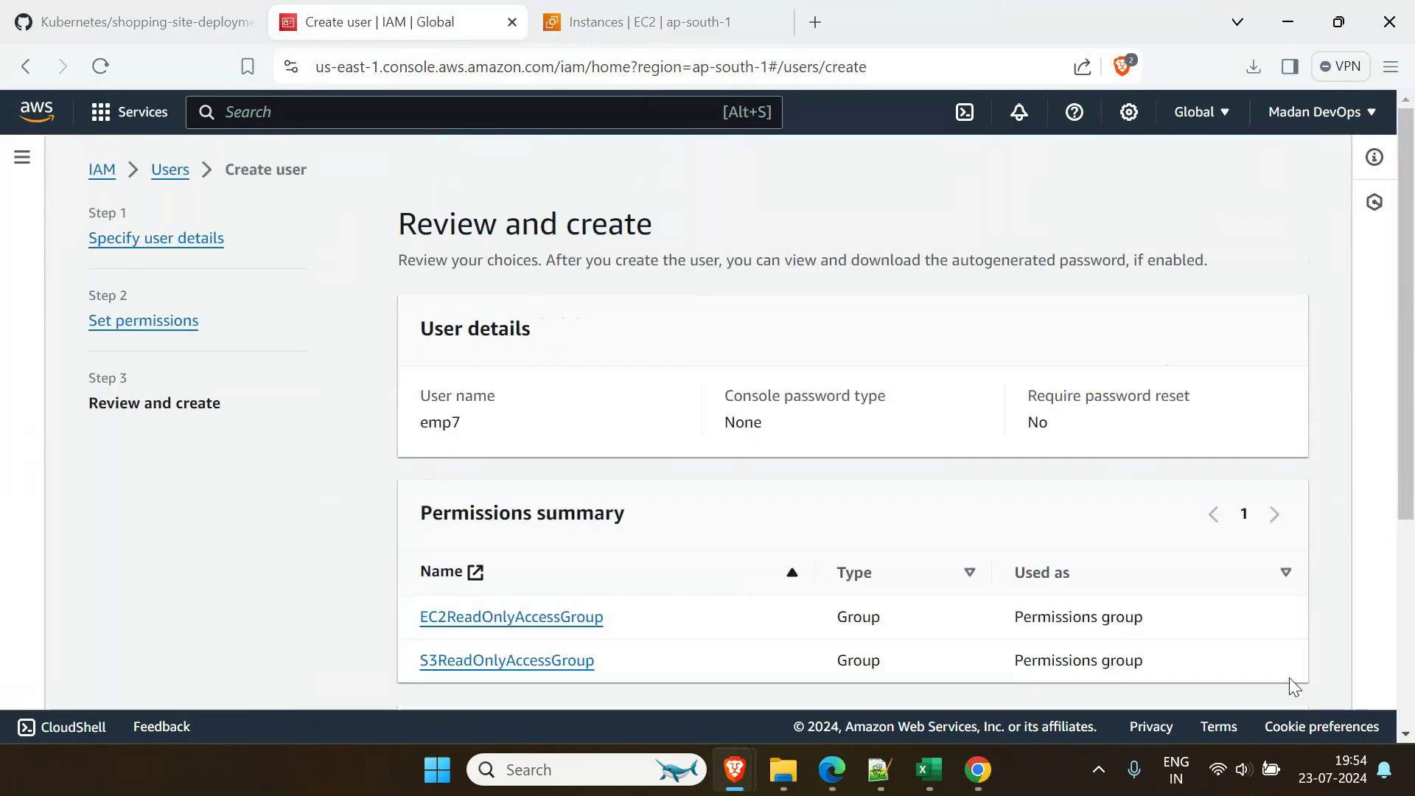
scroll(1276, 679, down, 5)
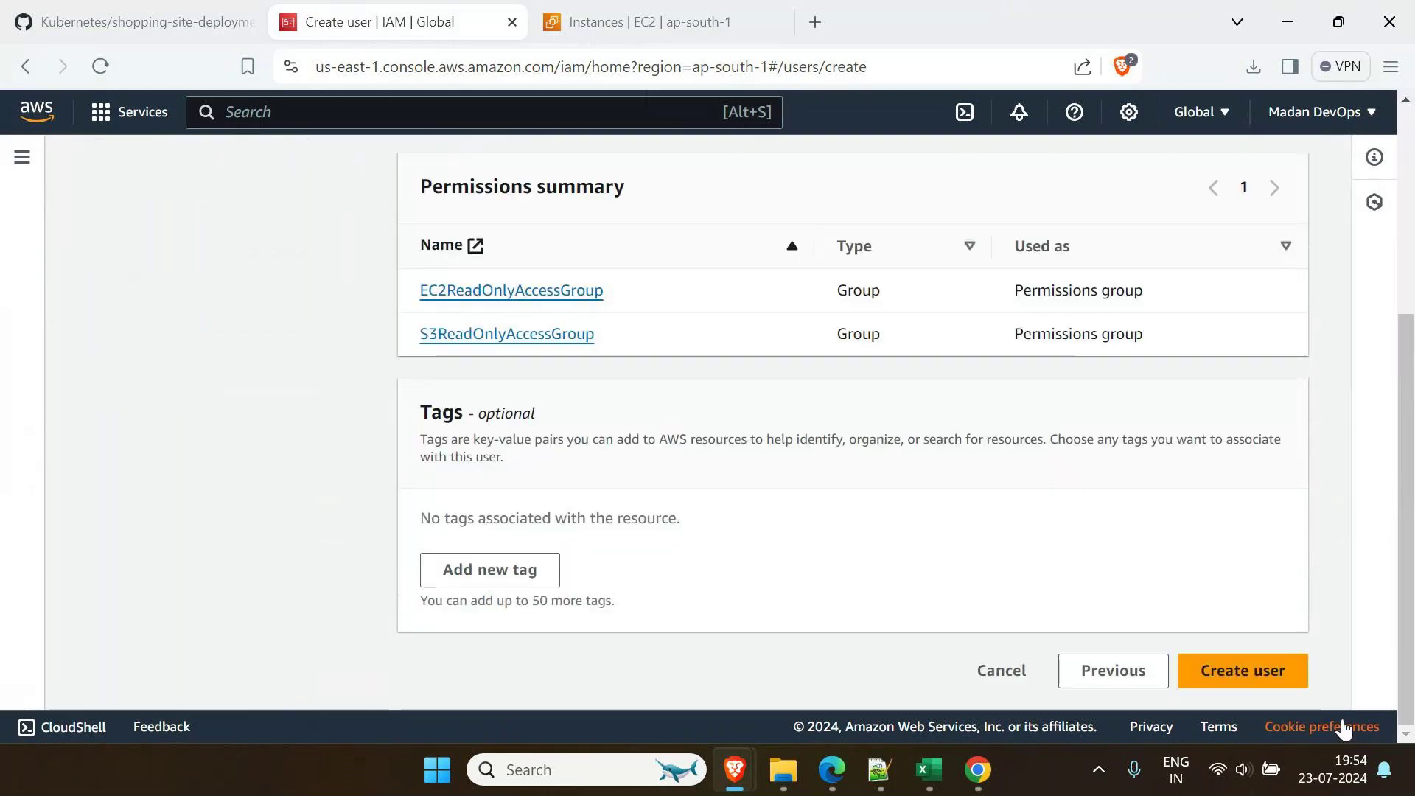
click(1235, 676)
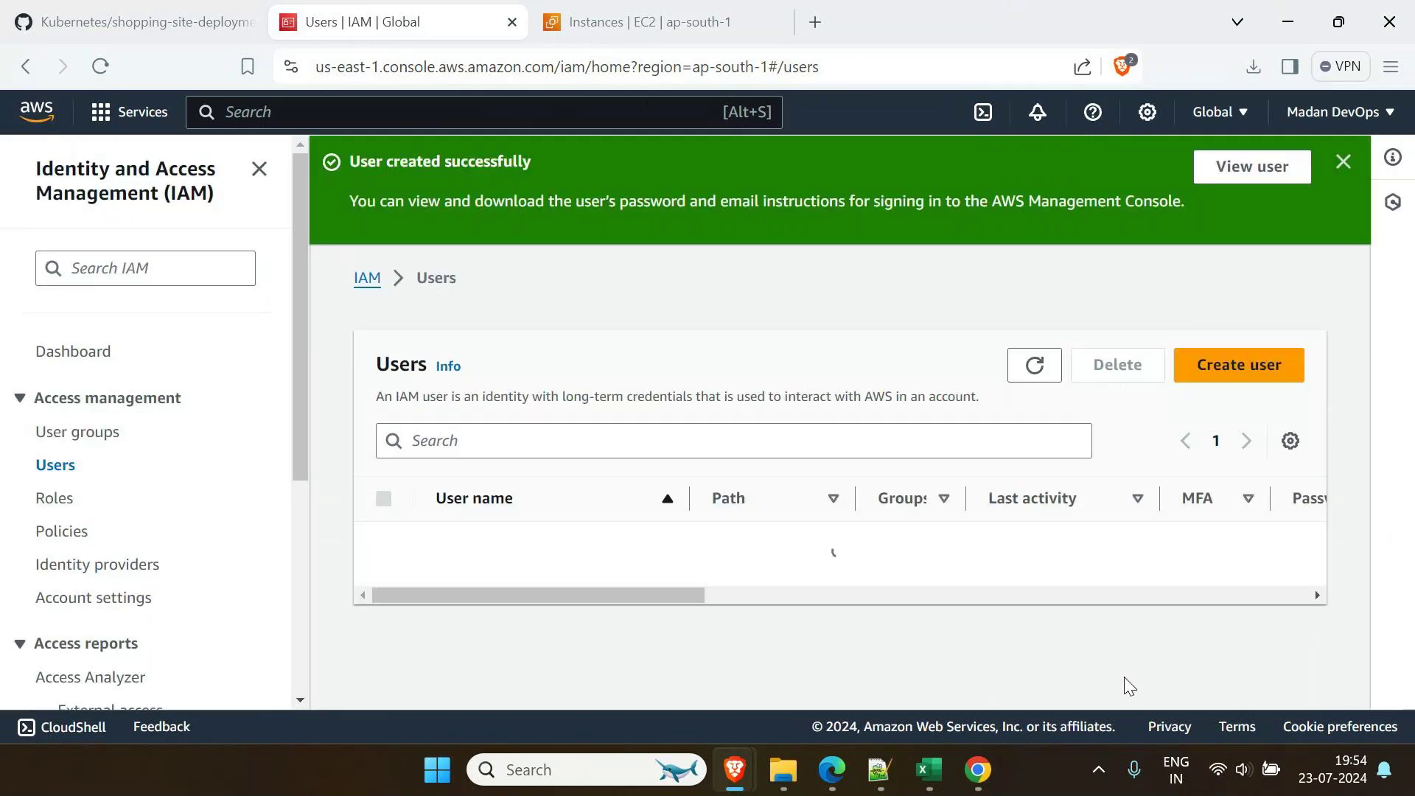
Open the emp7 user, dismiss the creation notice, and examine its permissions policies with a wider policy name column
scroll(509, 574, down, 1)
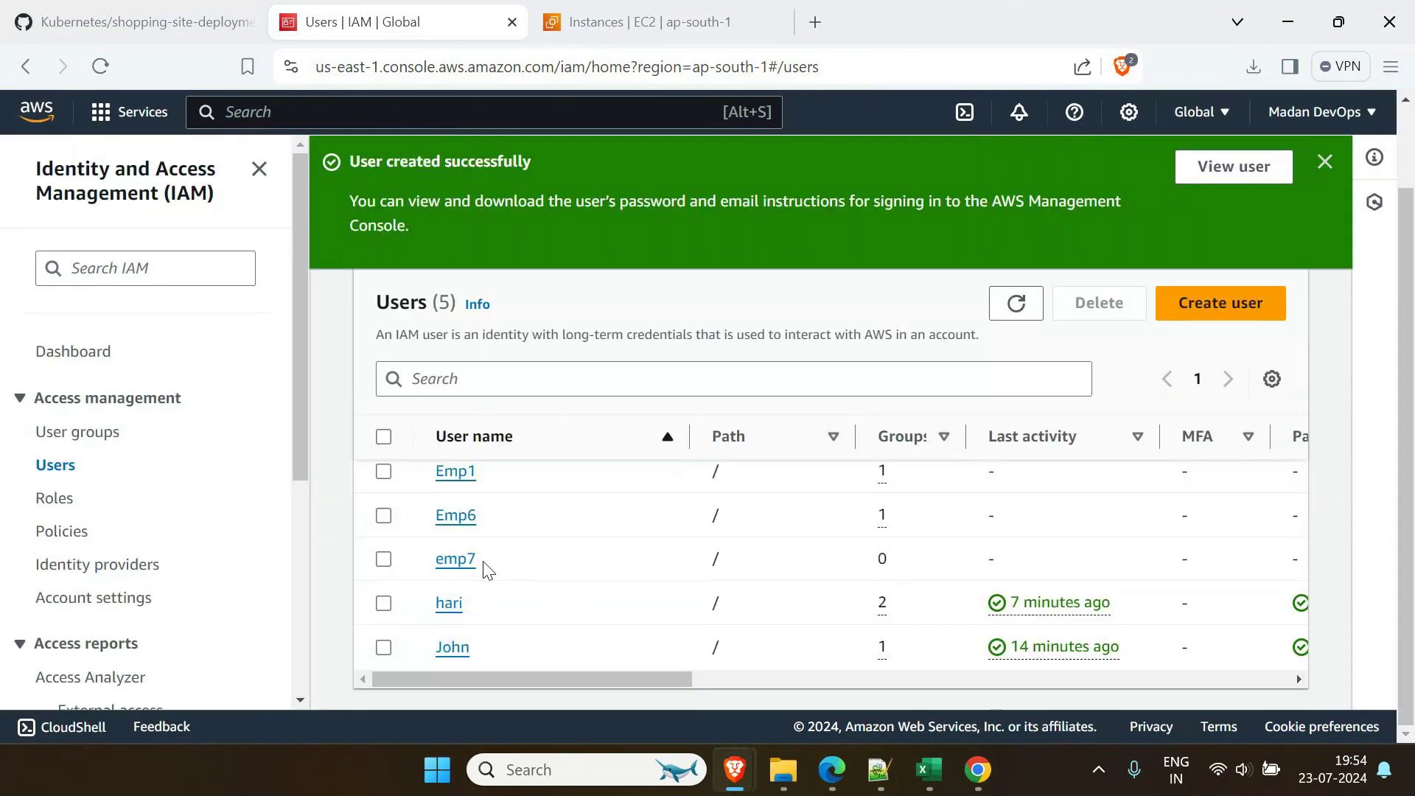
click(453, 560)
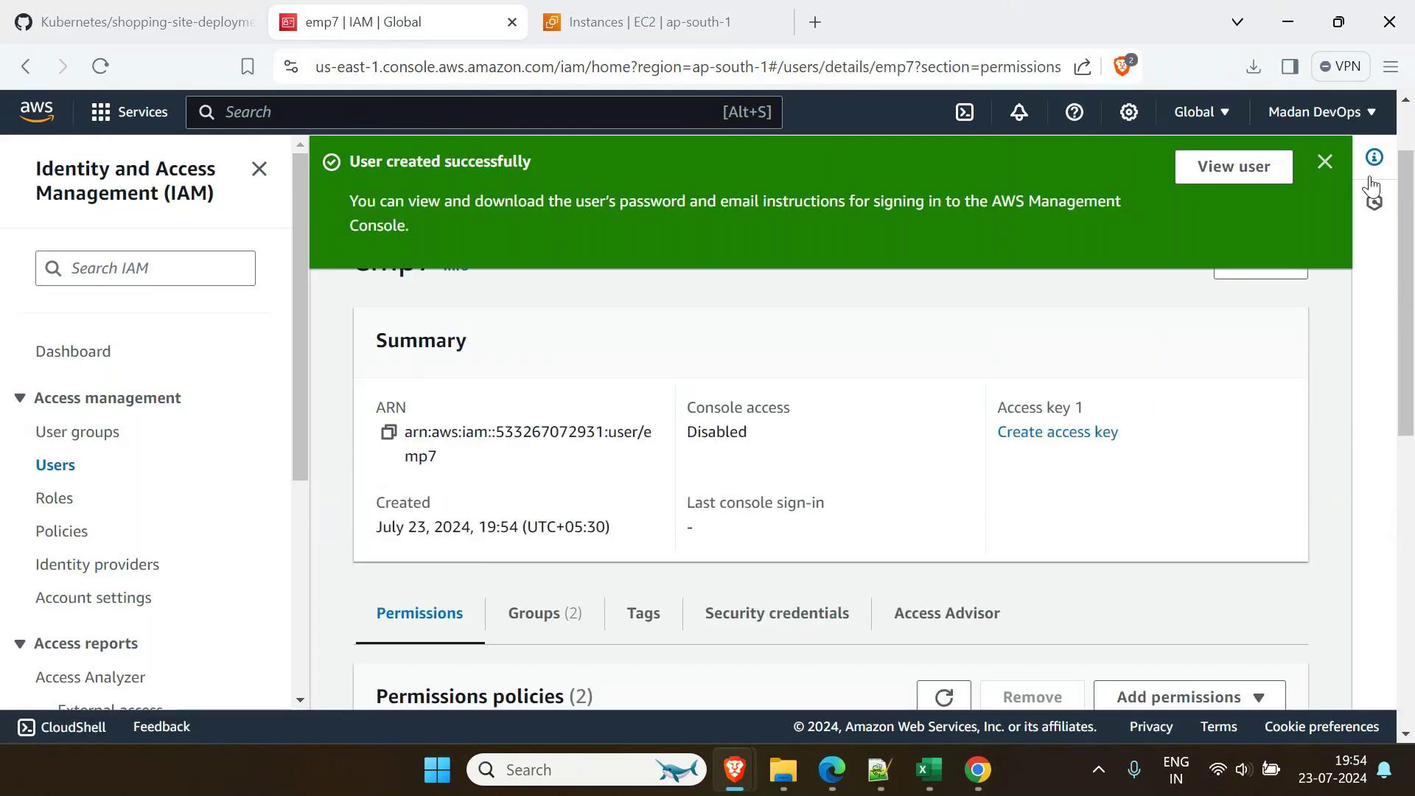
click(1324, 162)
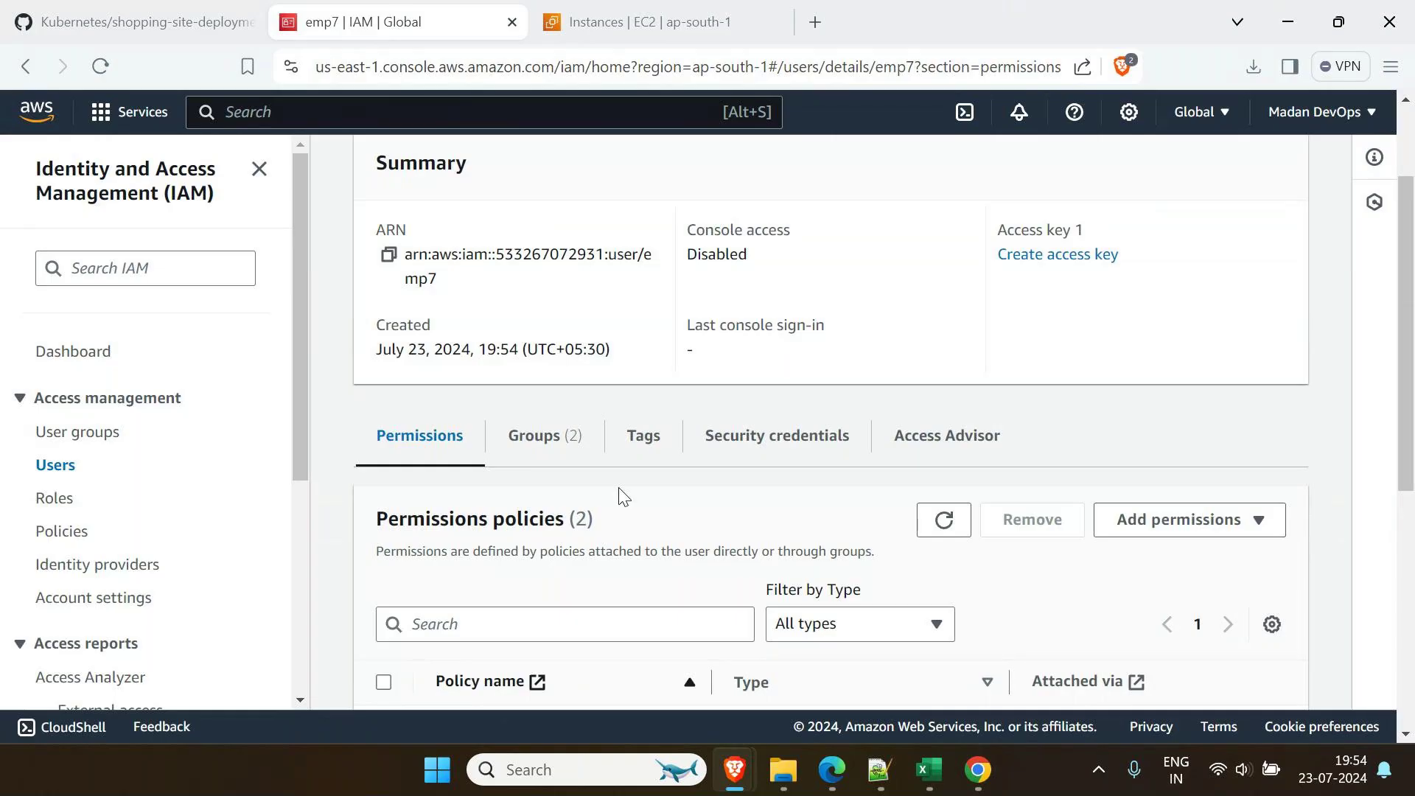
scroll(619, 496, down, 3)
drag(713, 461, 888, 459)
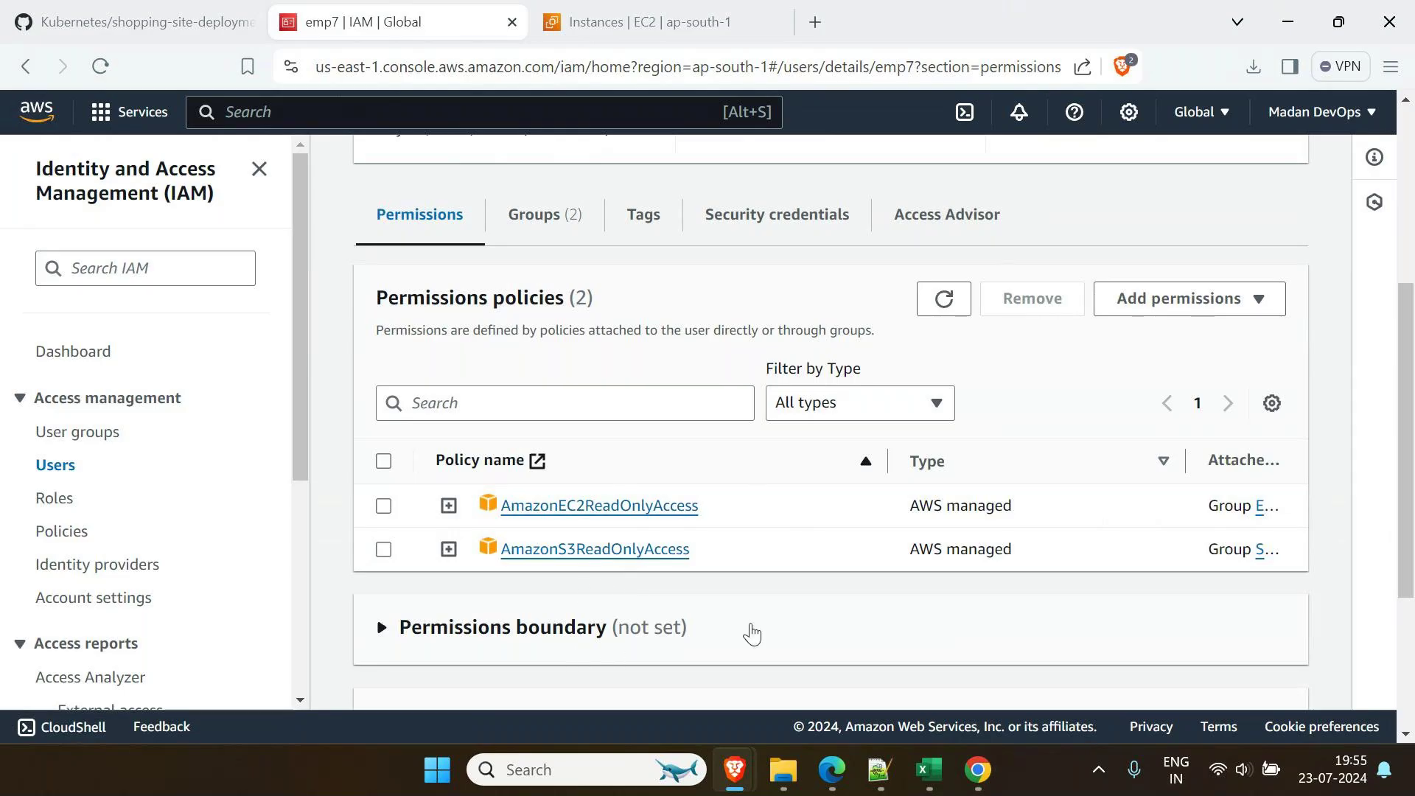
scroll(752, 630, up, 5)
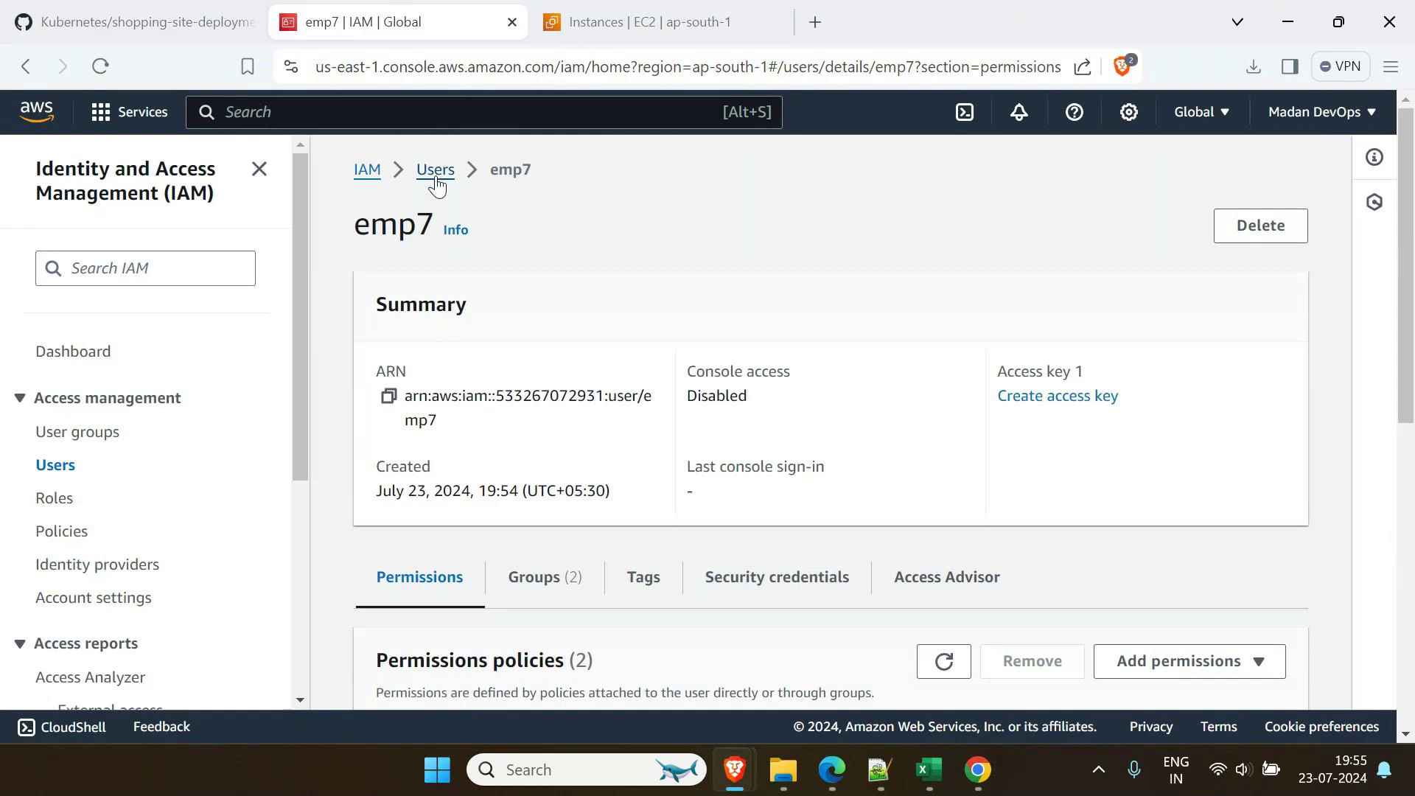
scroll(526, 368, down, 2)
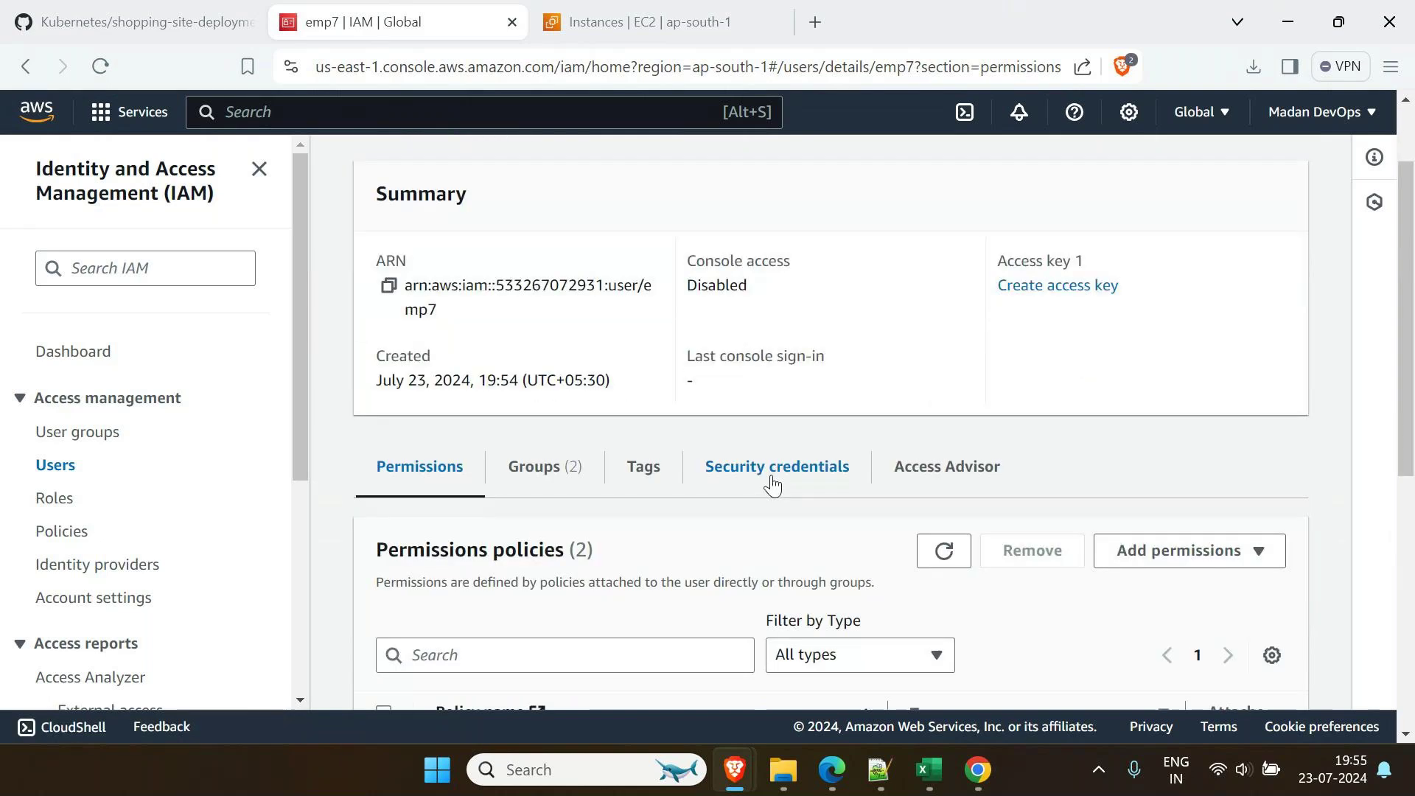
Enable AWS console access for emp7 from its security credentials
click(772, 486)
click(1195, 557)
click(948, 584)
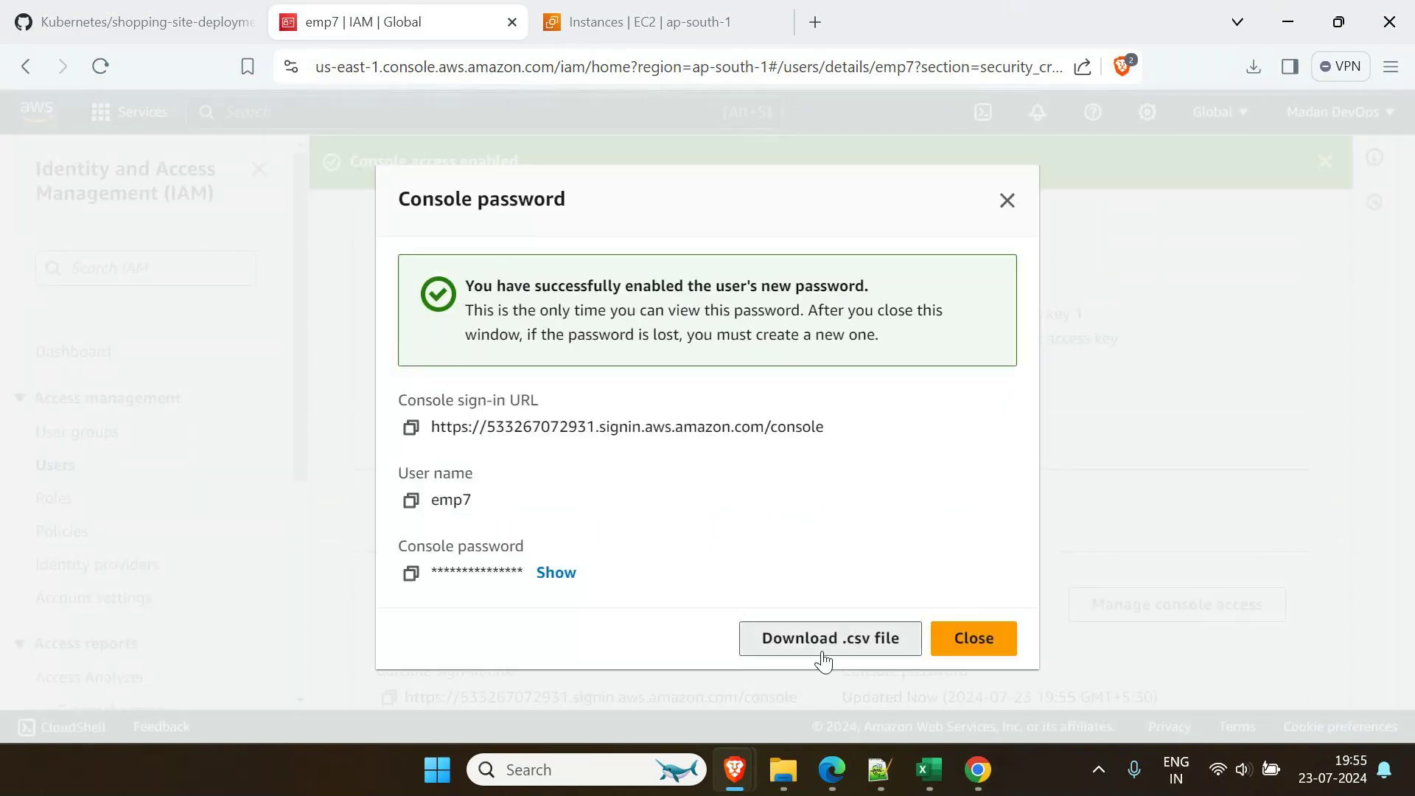
Download emp7's console credentials as a CSV file, open emp7_credentials.csv in Excel, and widen its Password column
click(827, 638)
click(1223, 706)
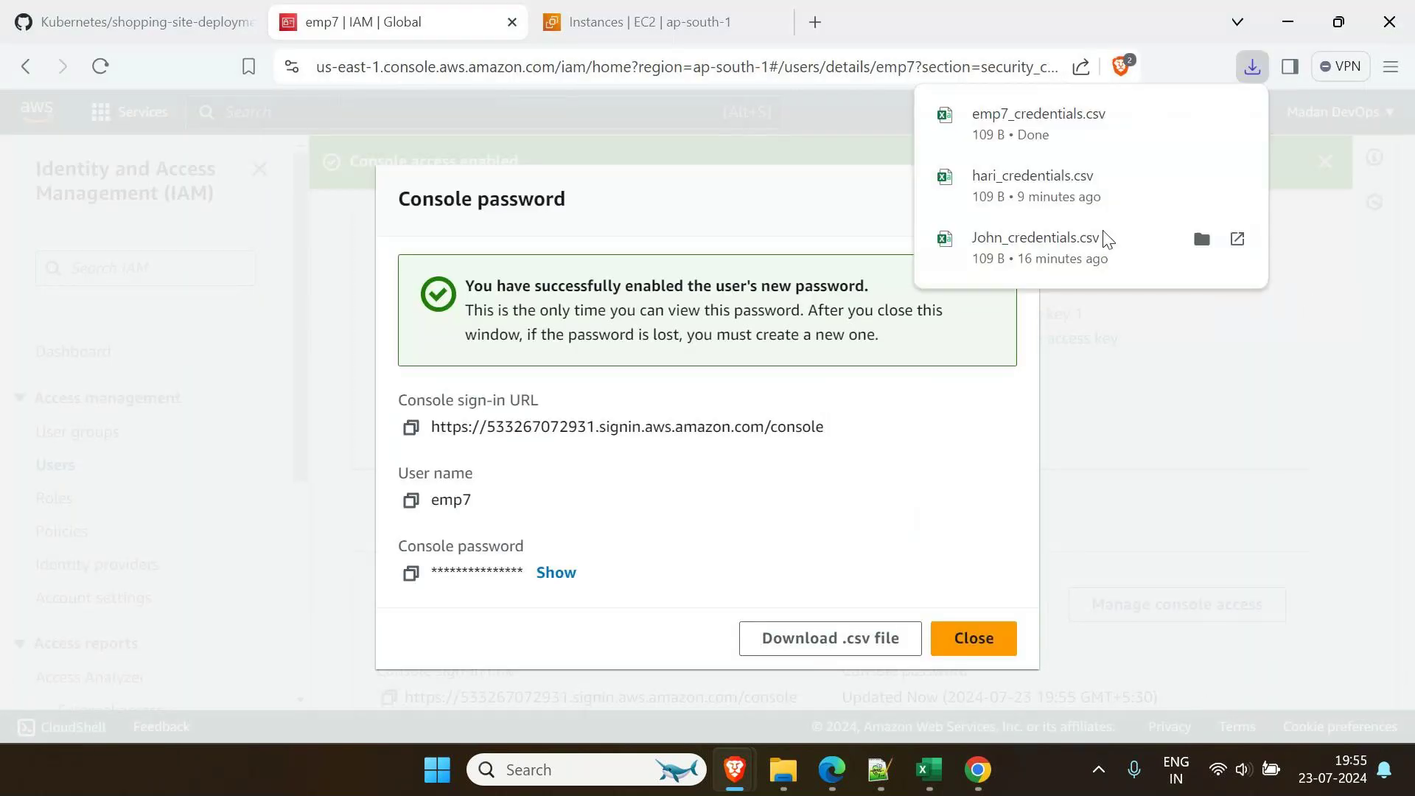
key(alt+Tab)
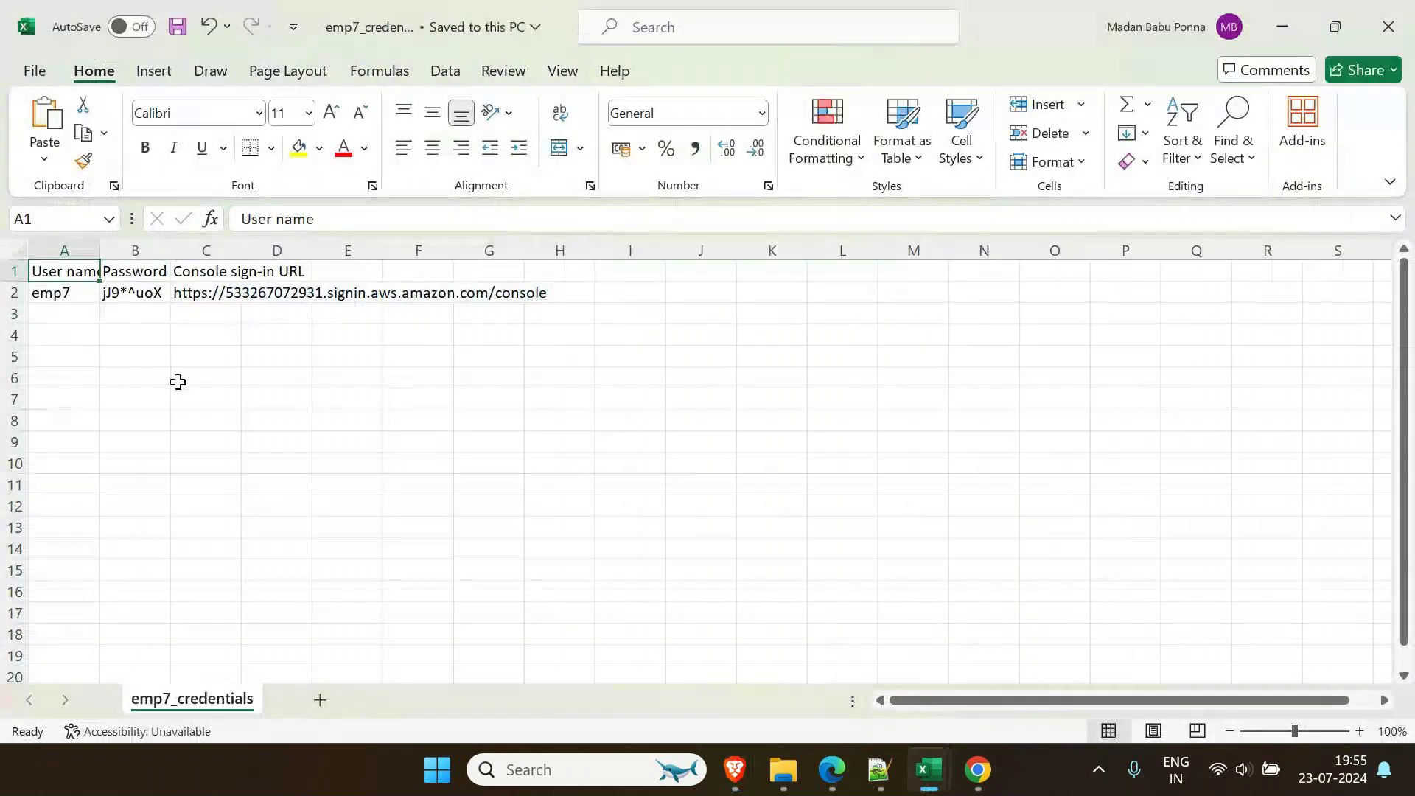
drag(171, 251, 280, 251)
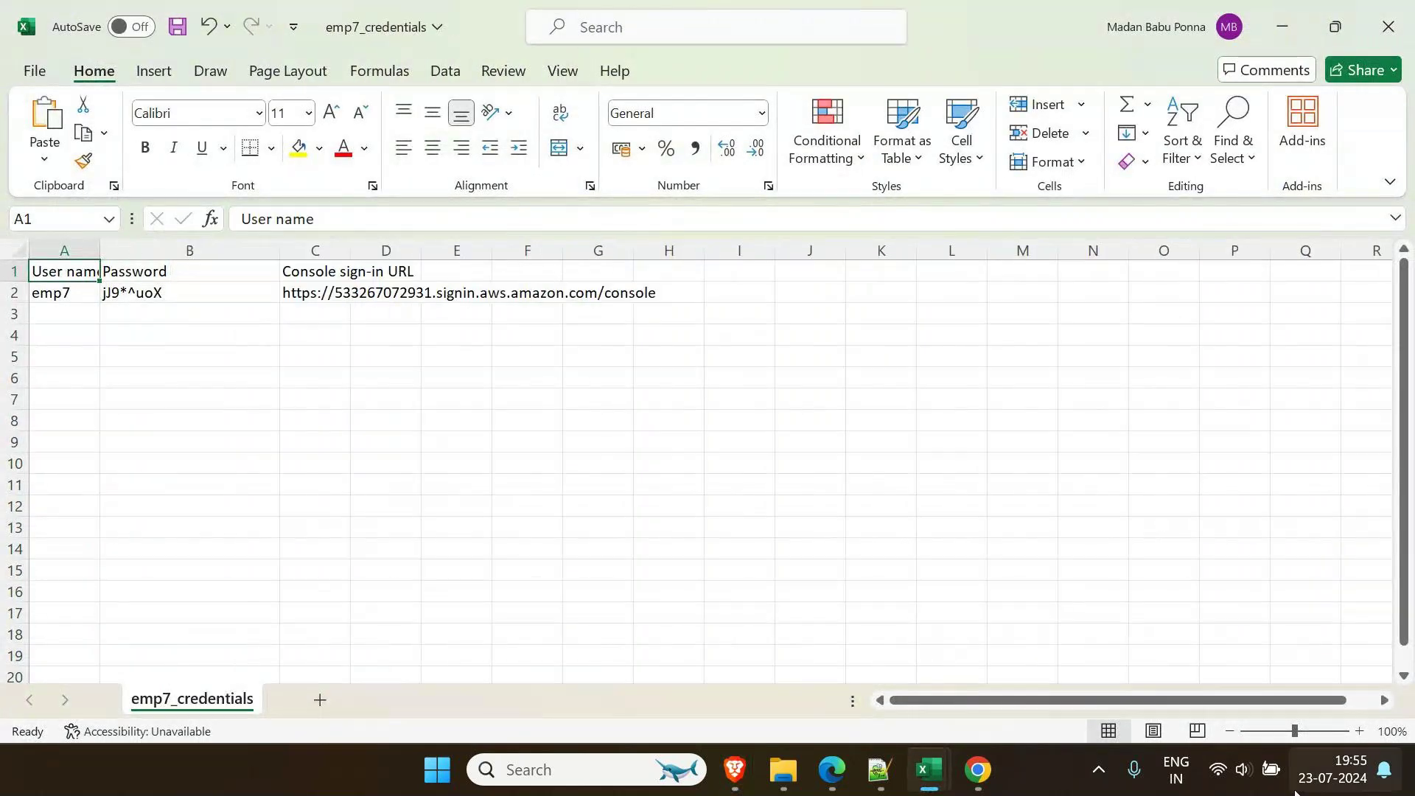
Close the two other users' credentials workbooks without saving their changes, keeping emp7_credentials open
mouse_move(935, 779)
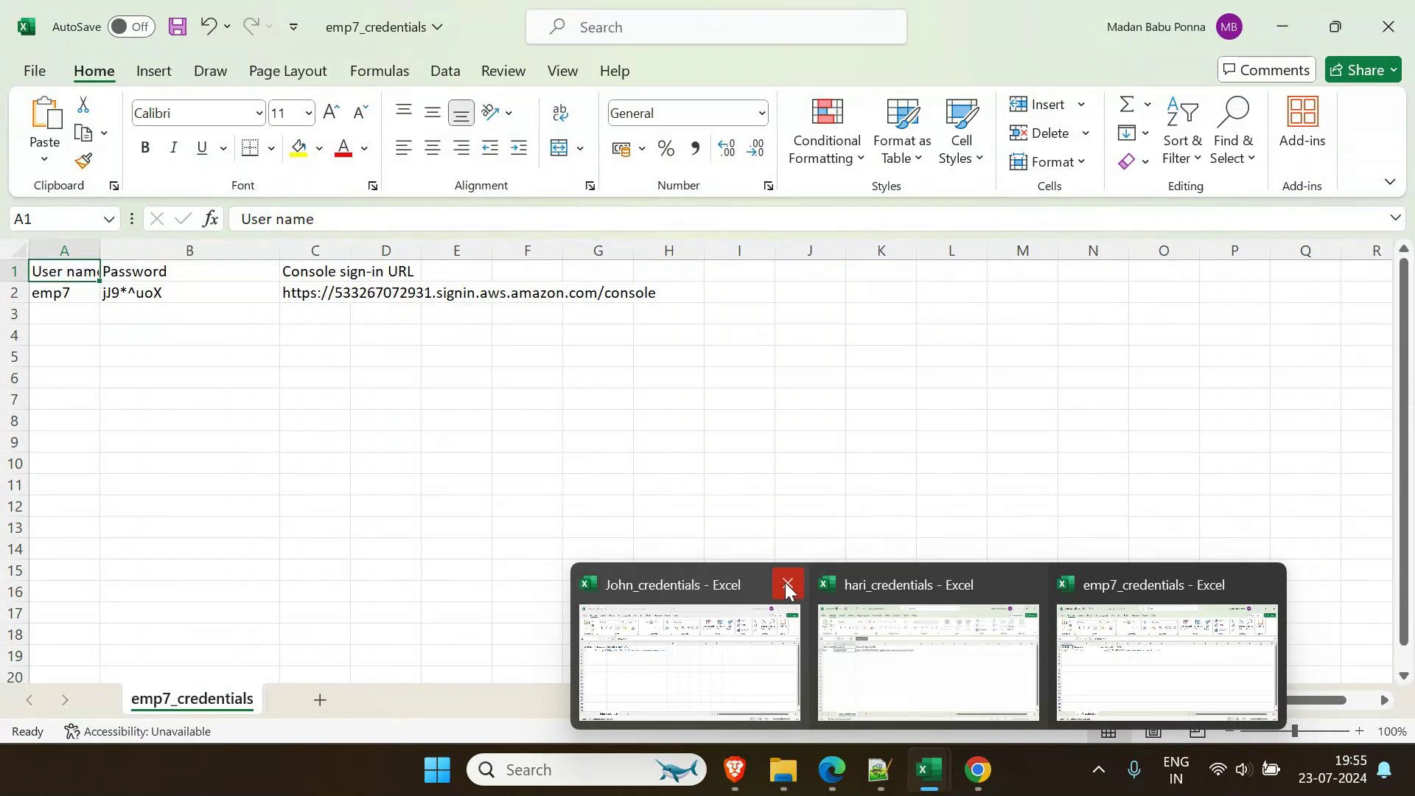
click(787, 588)
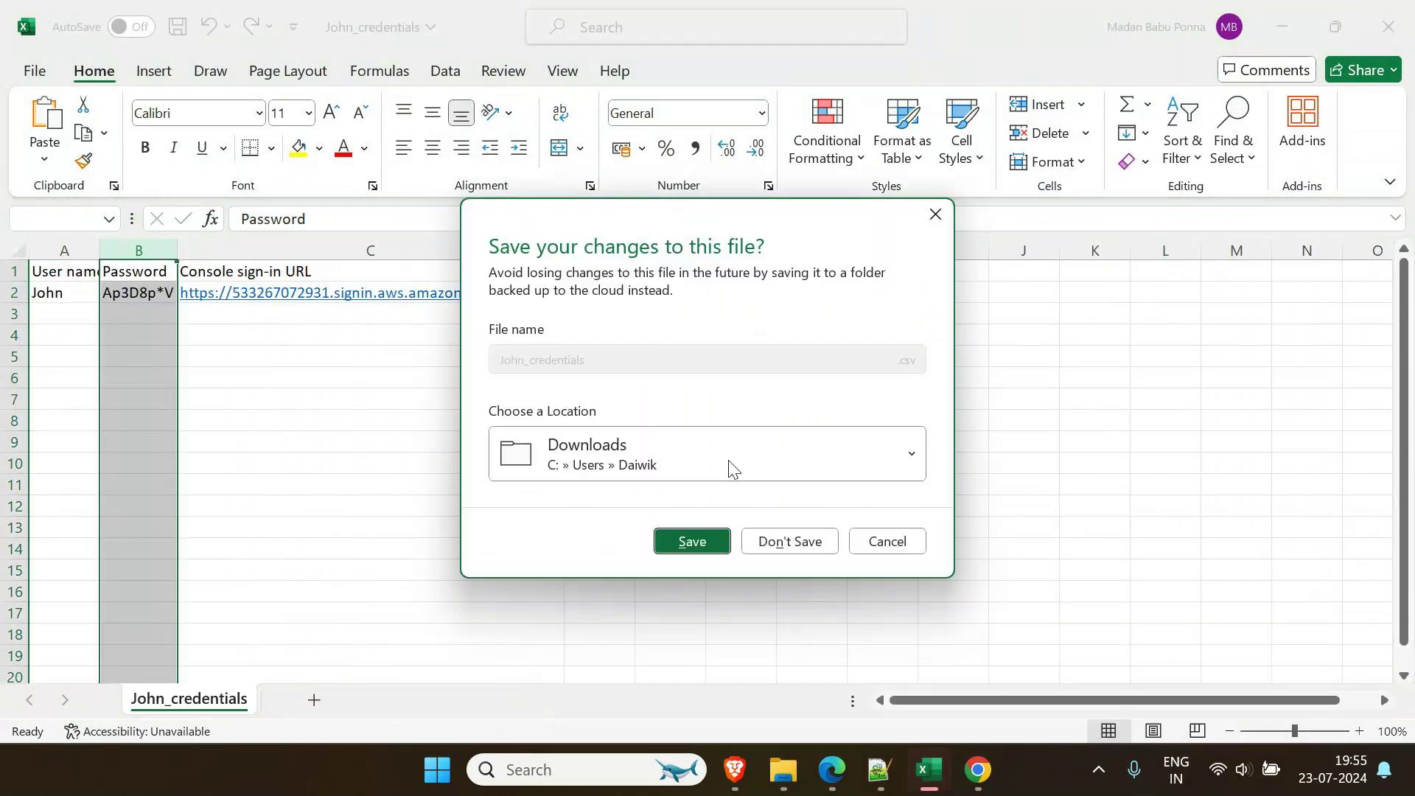
click(781, 544)
mouse_move(935, 780)
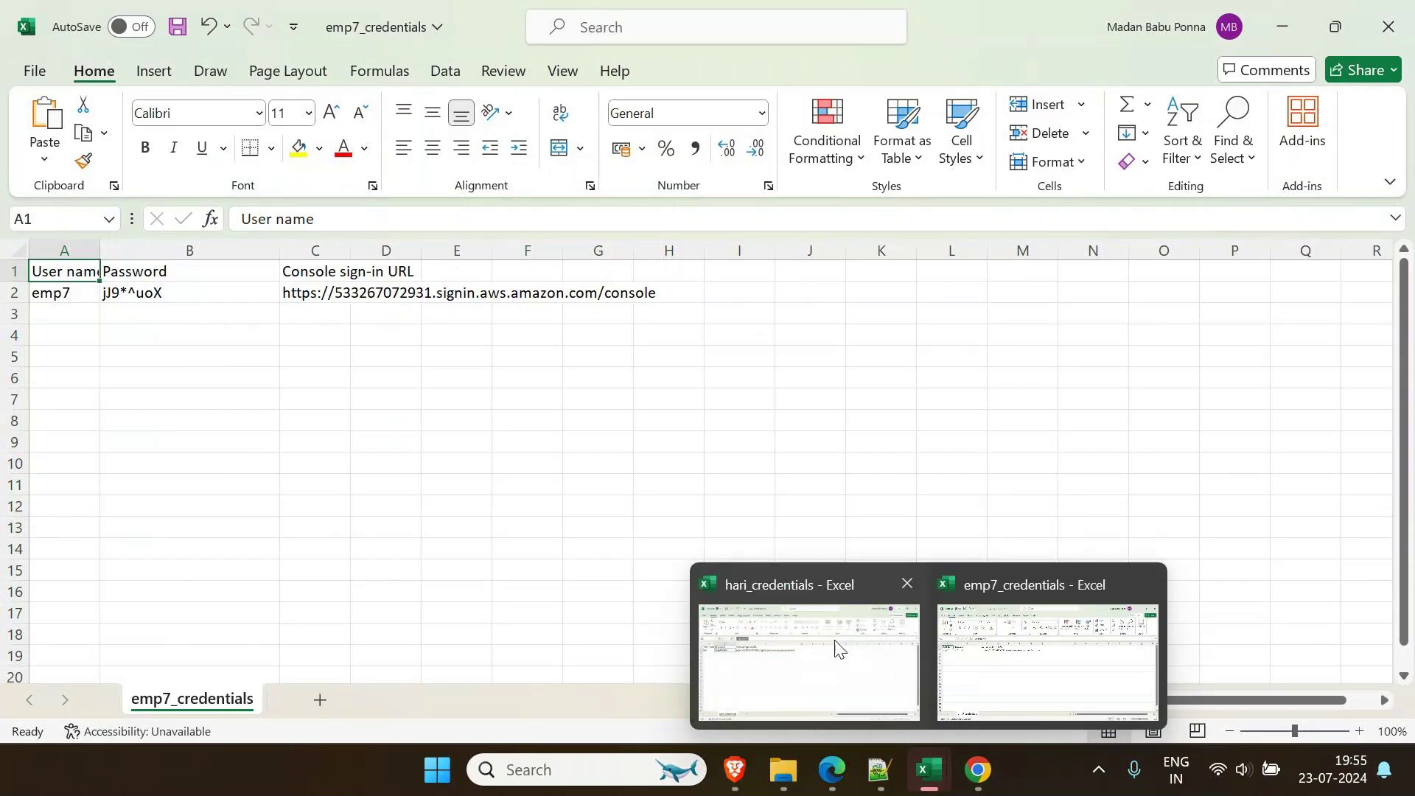
click(907, 582)
click(786, 540)
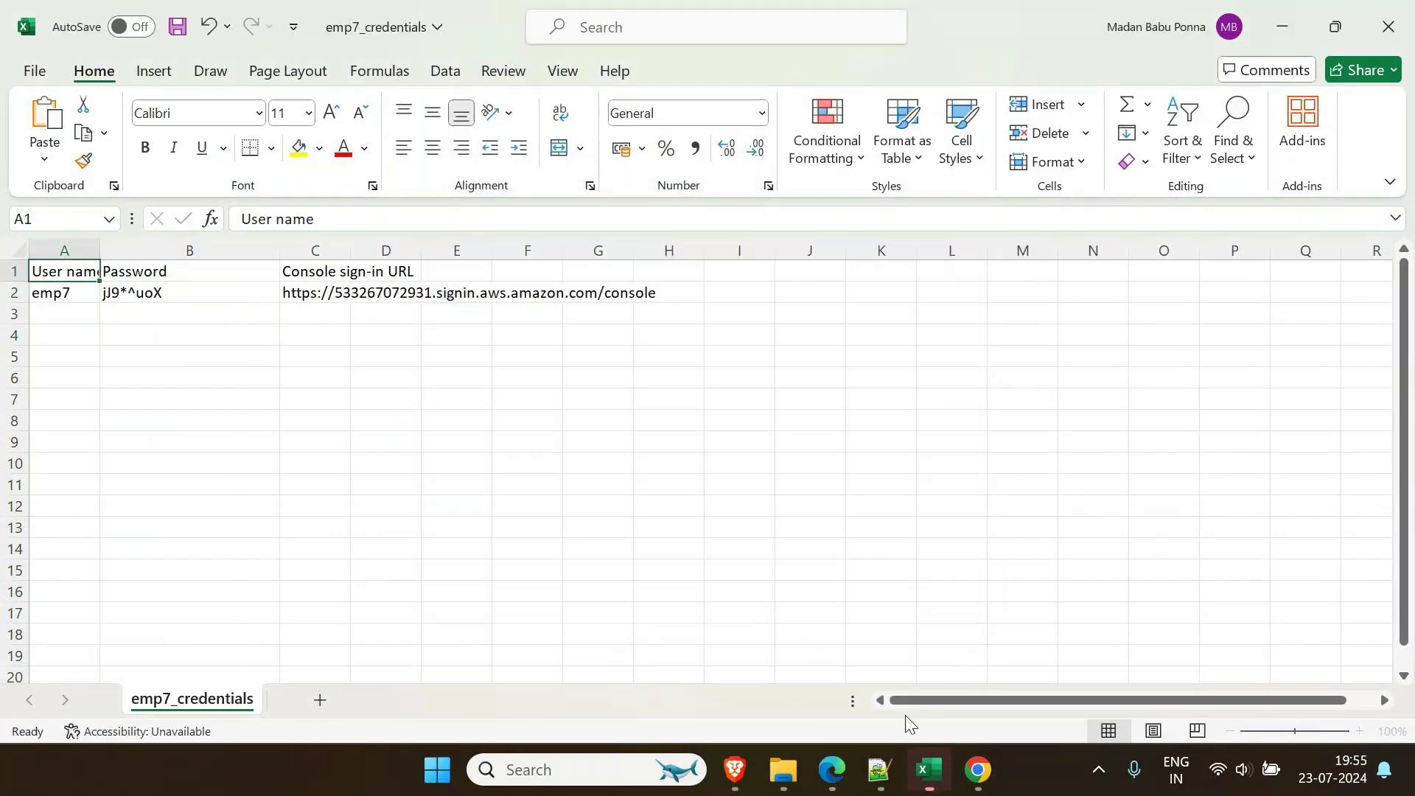
Fit the Console sign-in URL column to its contents and select emp7's password text in cell B2 for copying
click(177, 287)
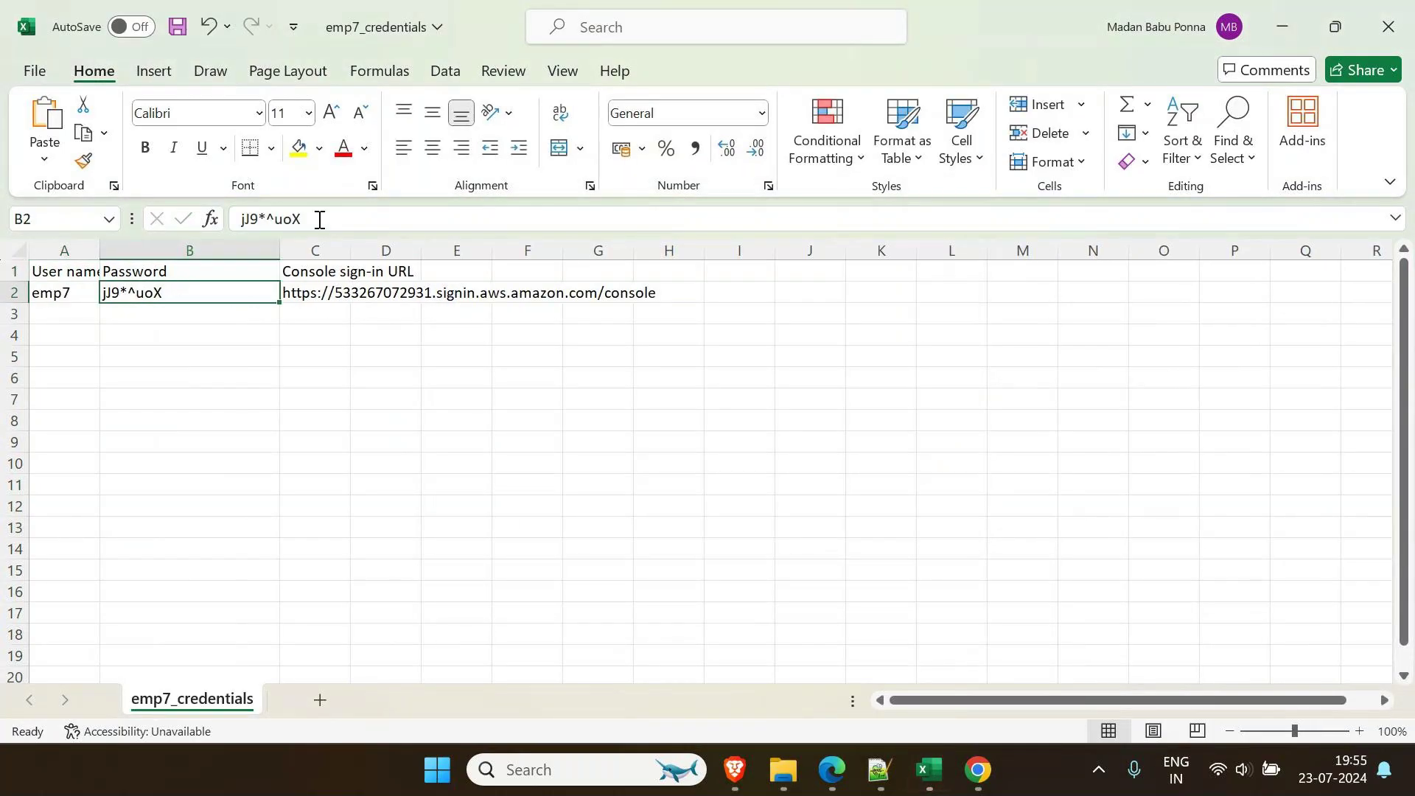
drag(302, 219, 139, 218)
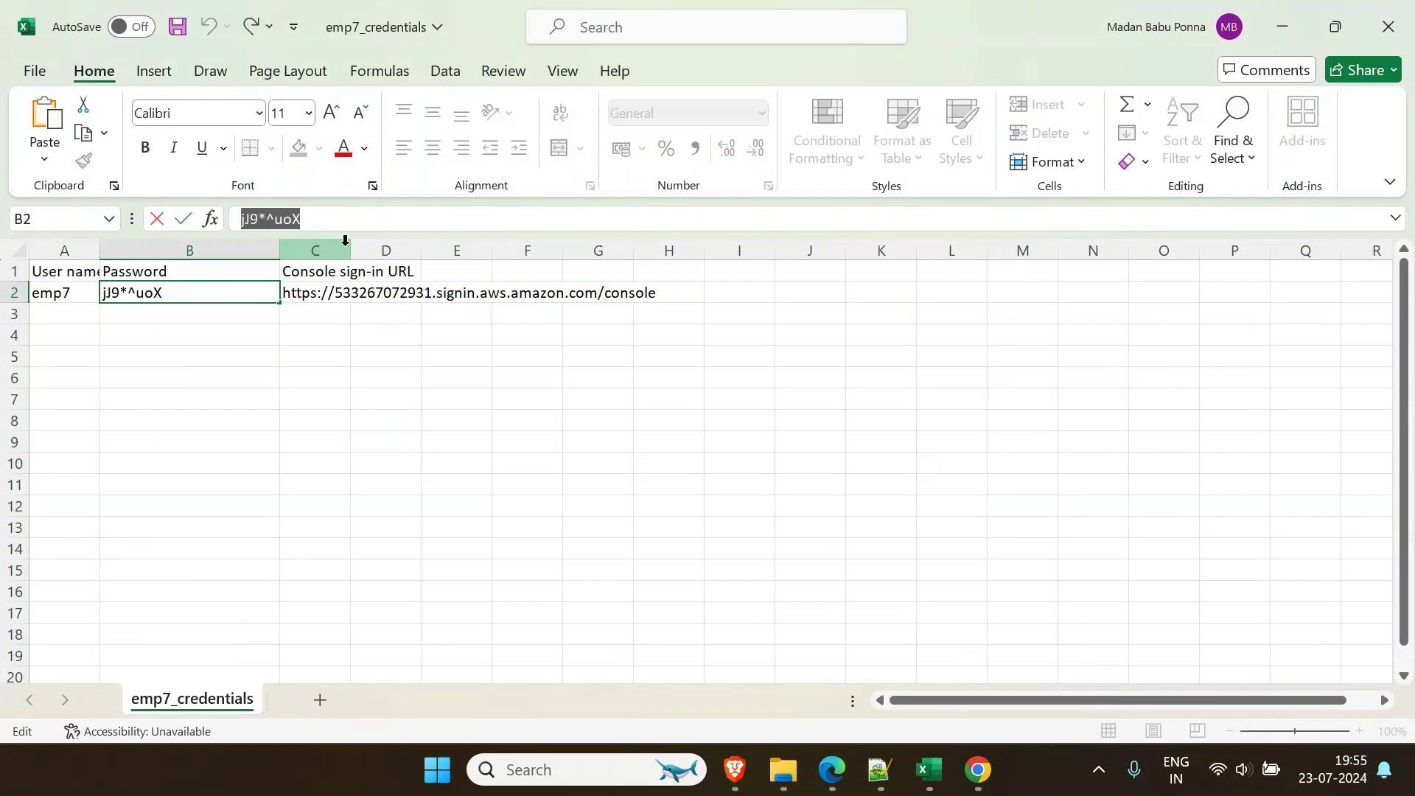
click(345, 240)
double_click(350, 250)
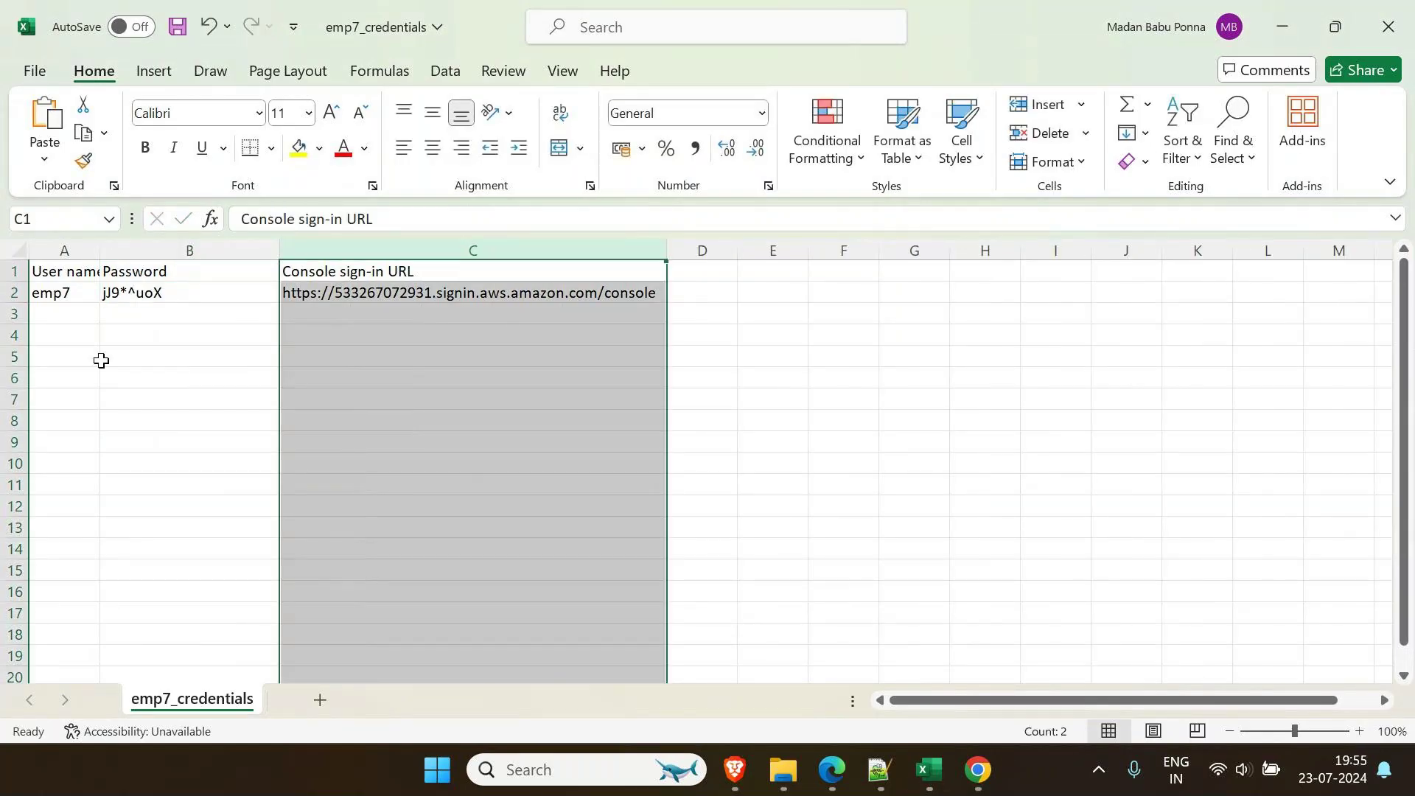
click(169, 292)
triple_click(278, 218)
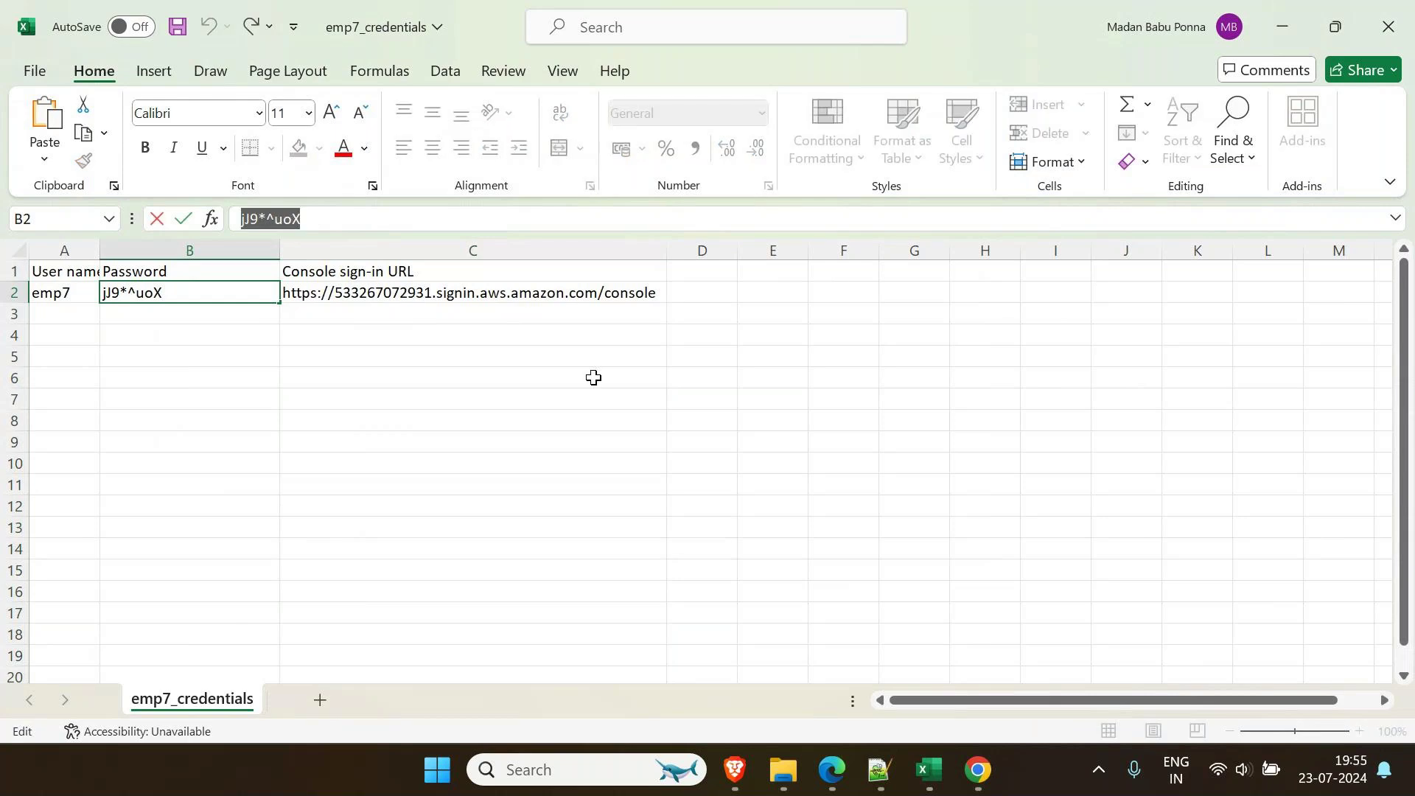
Switch to the EC2 Instances page in Edge, refresh the instance list, and check the signed-in account's menu
mouse_move(734, 769)
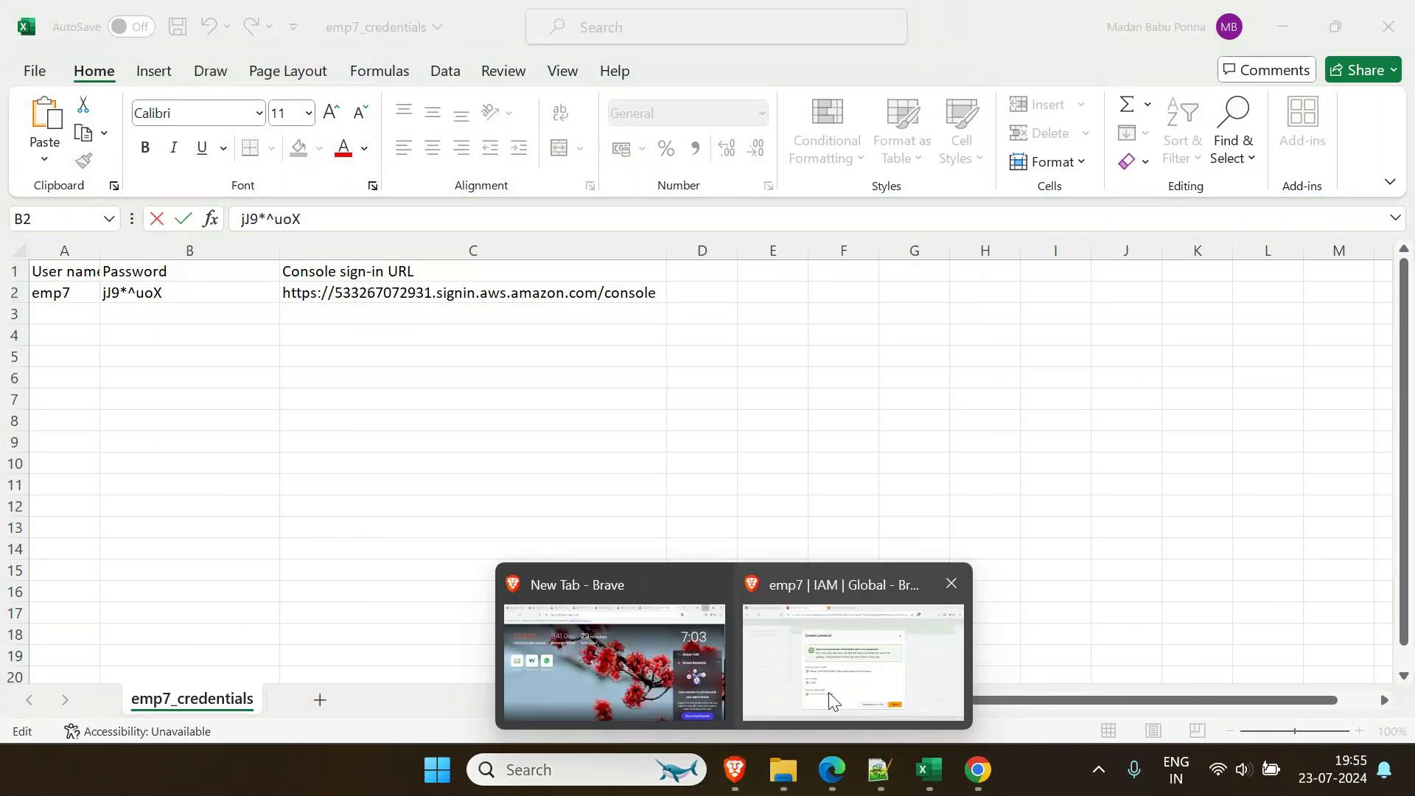
click(862, 695)
mouse_move(799, 779)
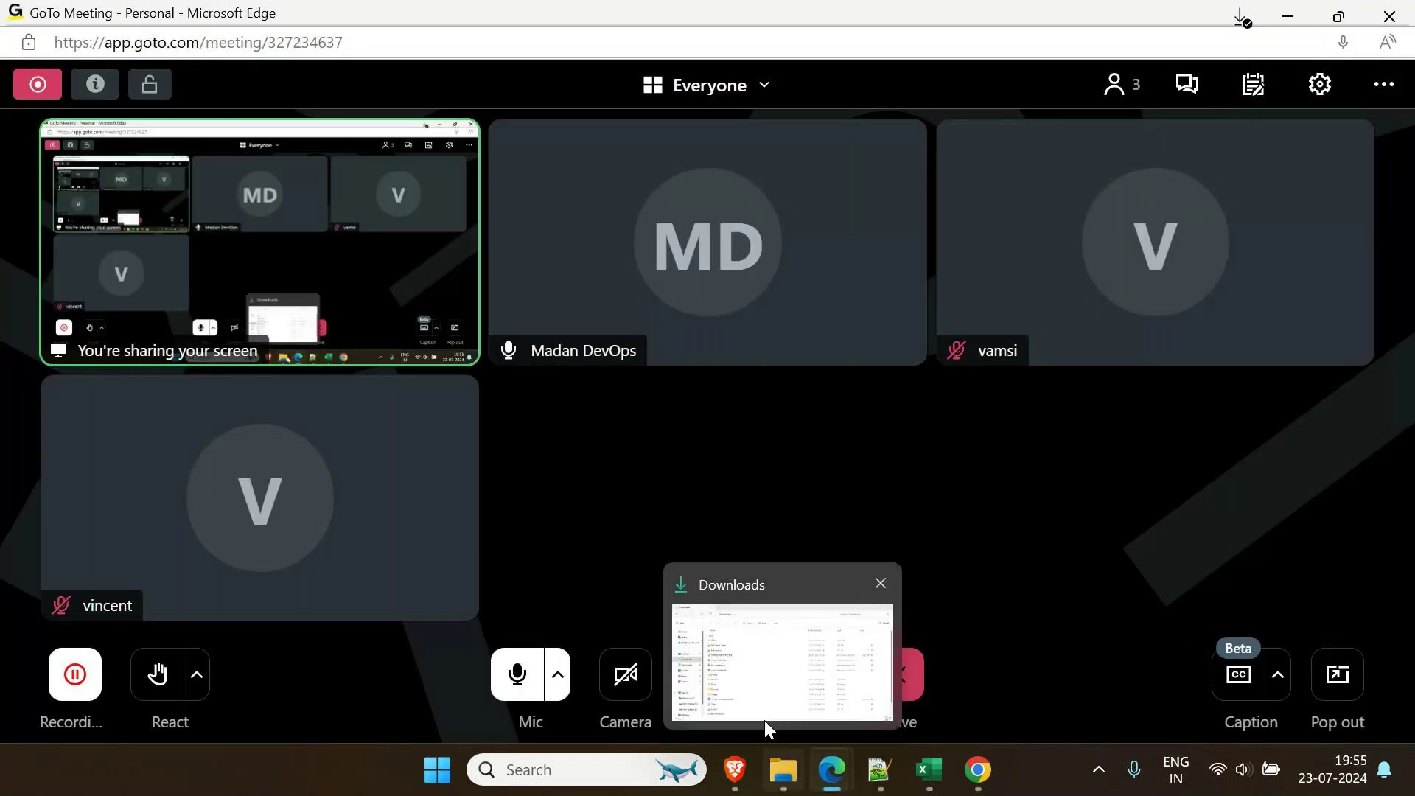
click(647, 673)
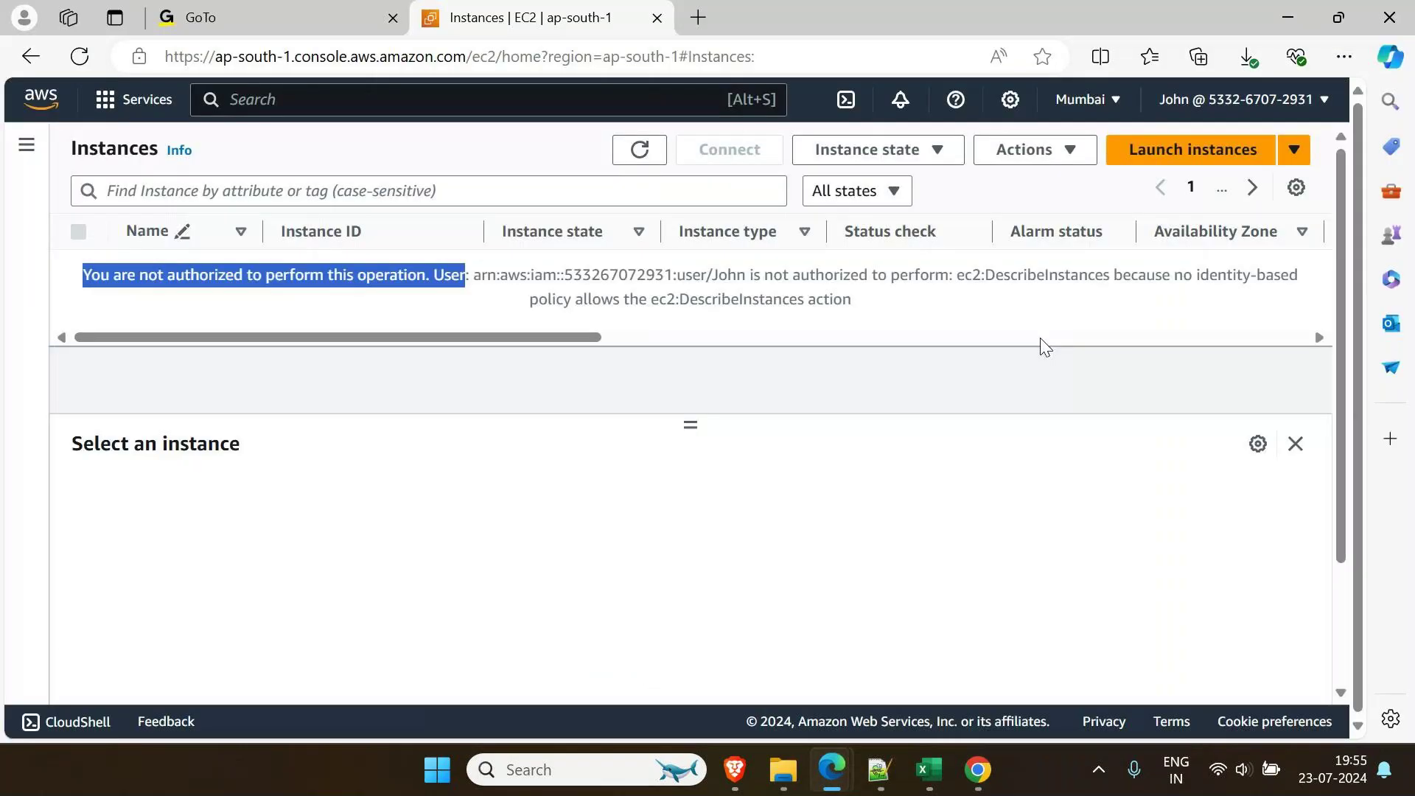
click(1238, 99)
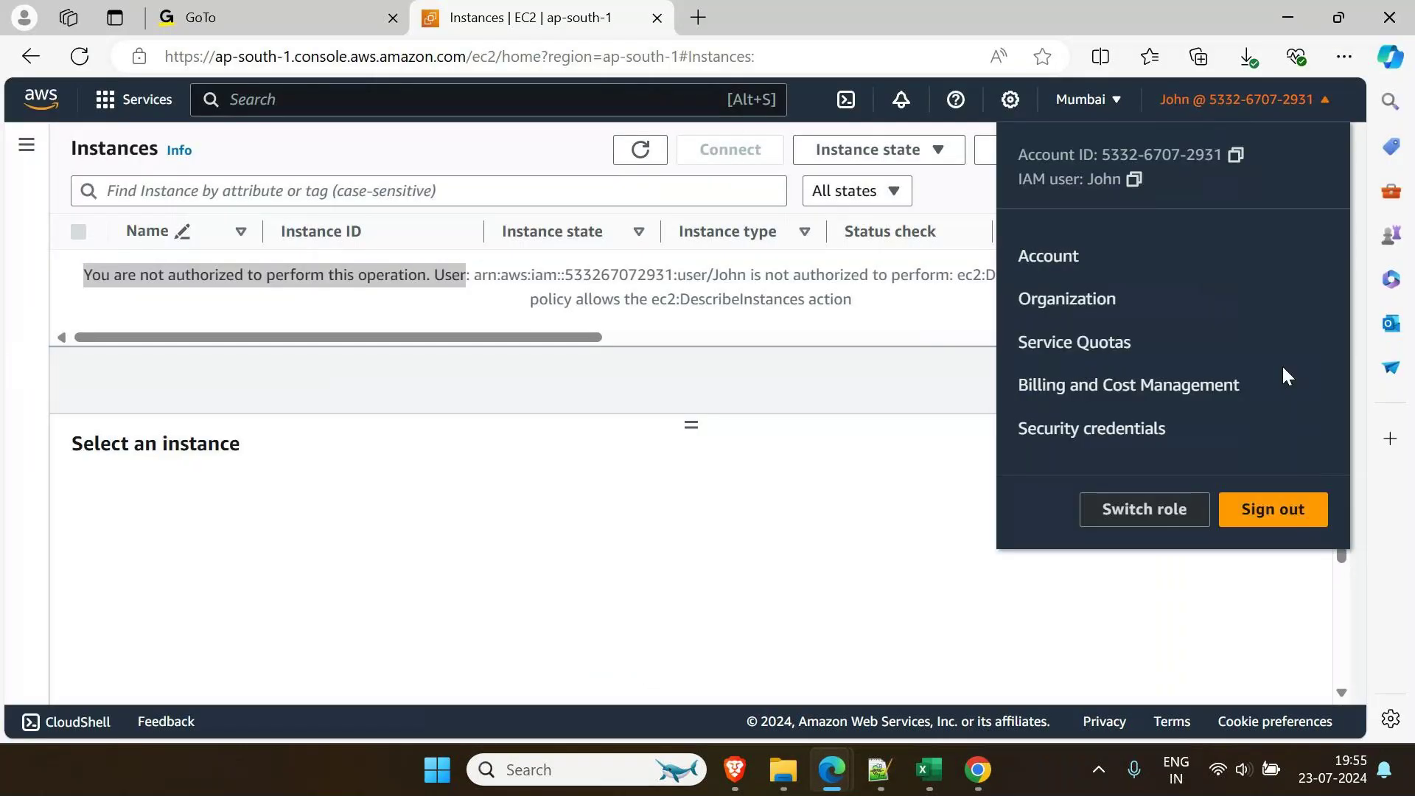
click(574, 519)
click(648, 157)
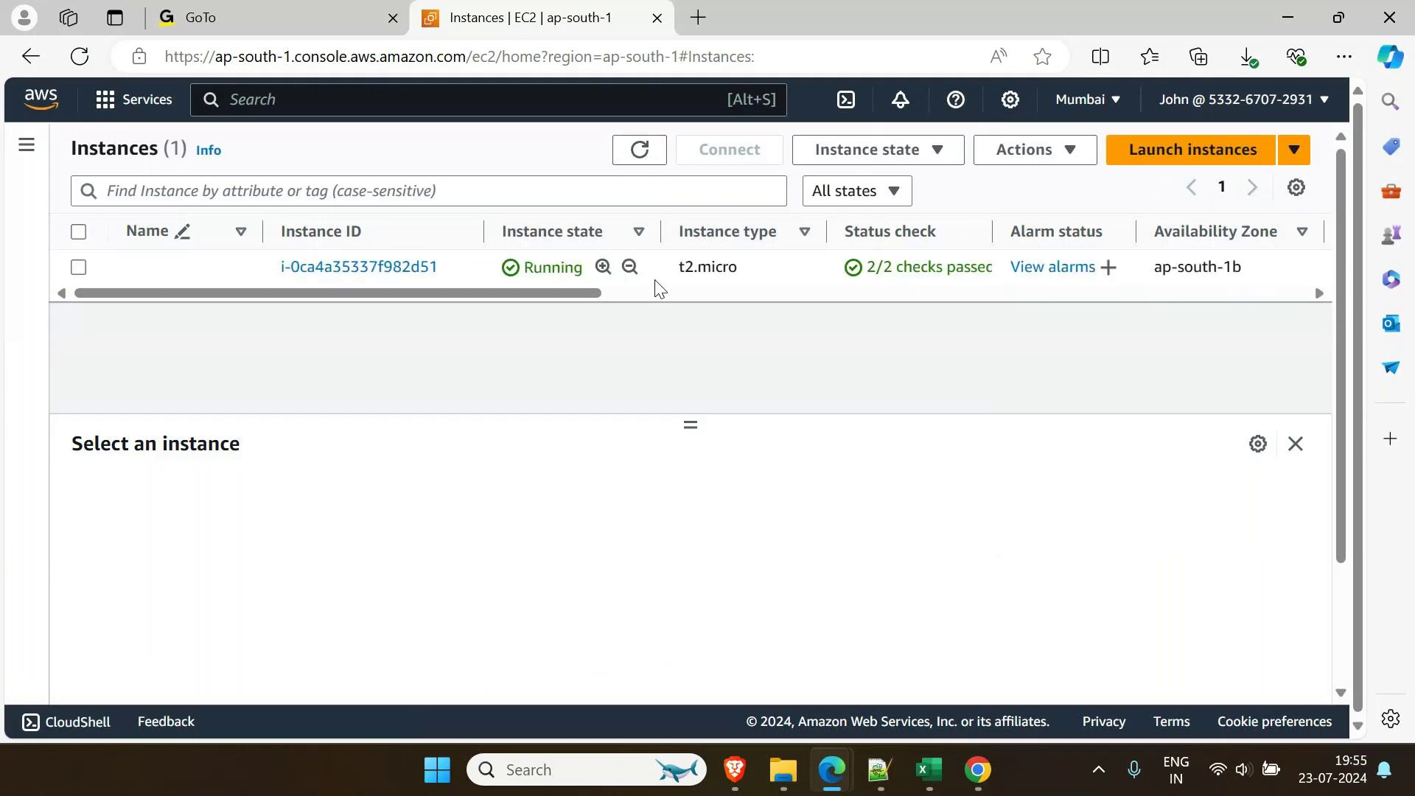
click(1260, 118)
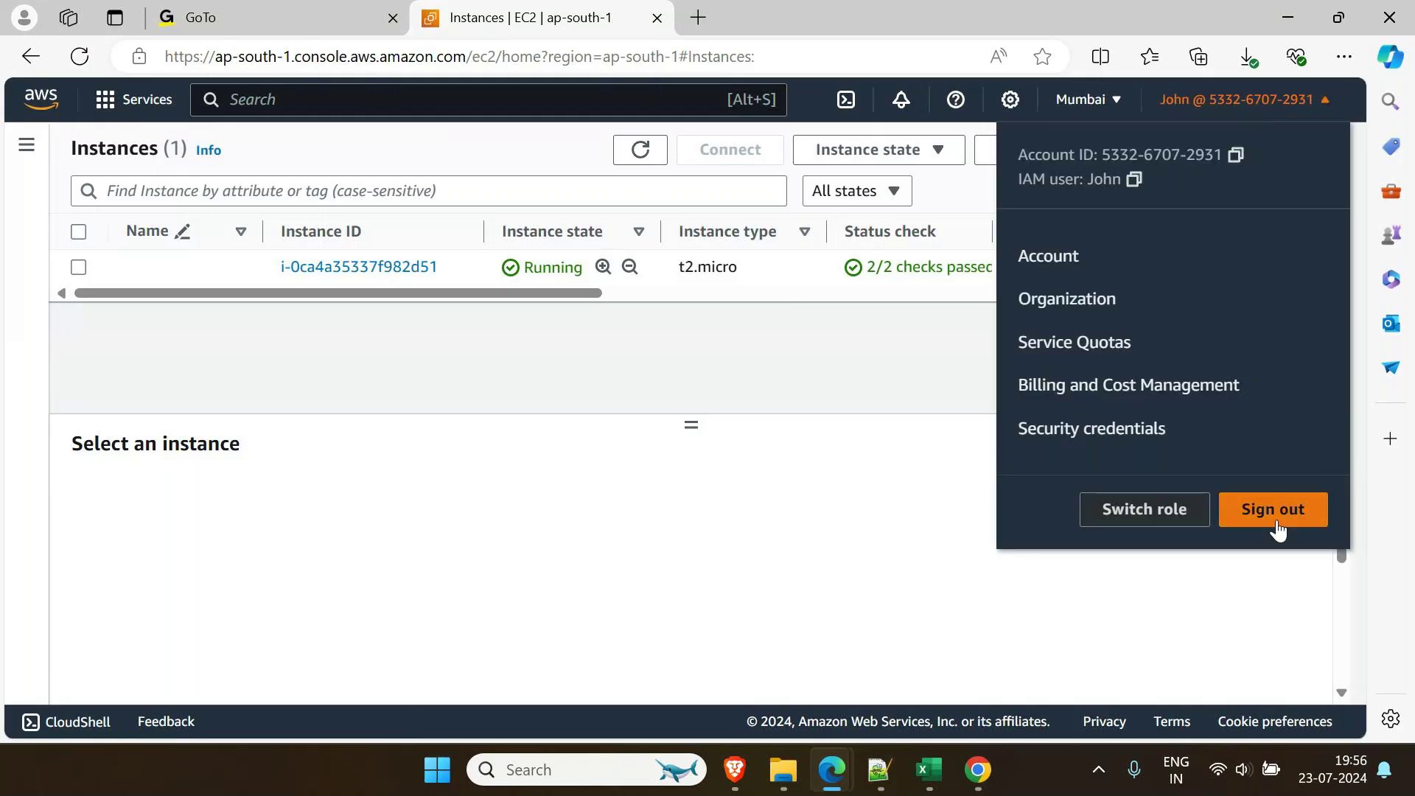
Copy the console sign-in URL from cell C2 of emp7_credentials and load it in a new Edge tab
click(698, 17)
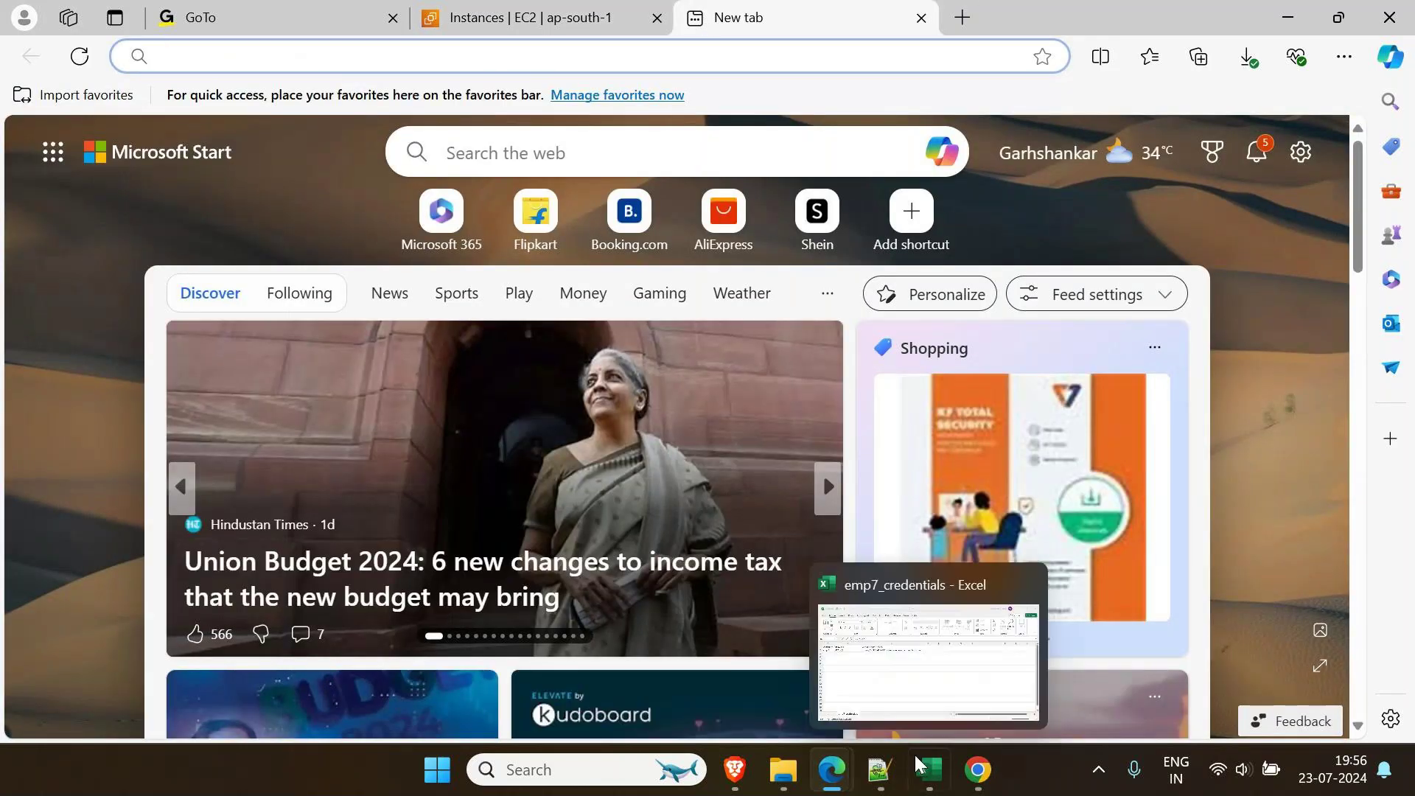
click(927, 769)
click(360, 291)
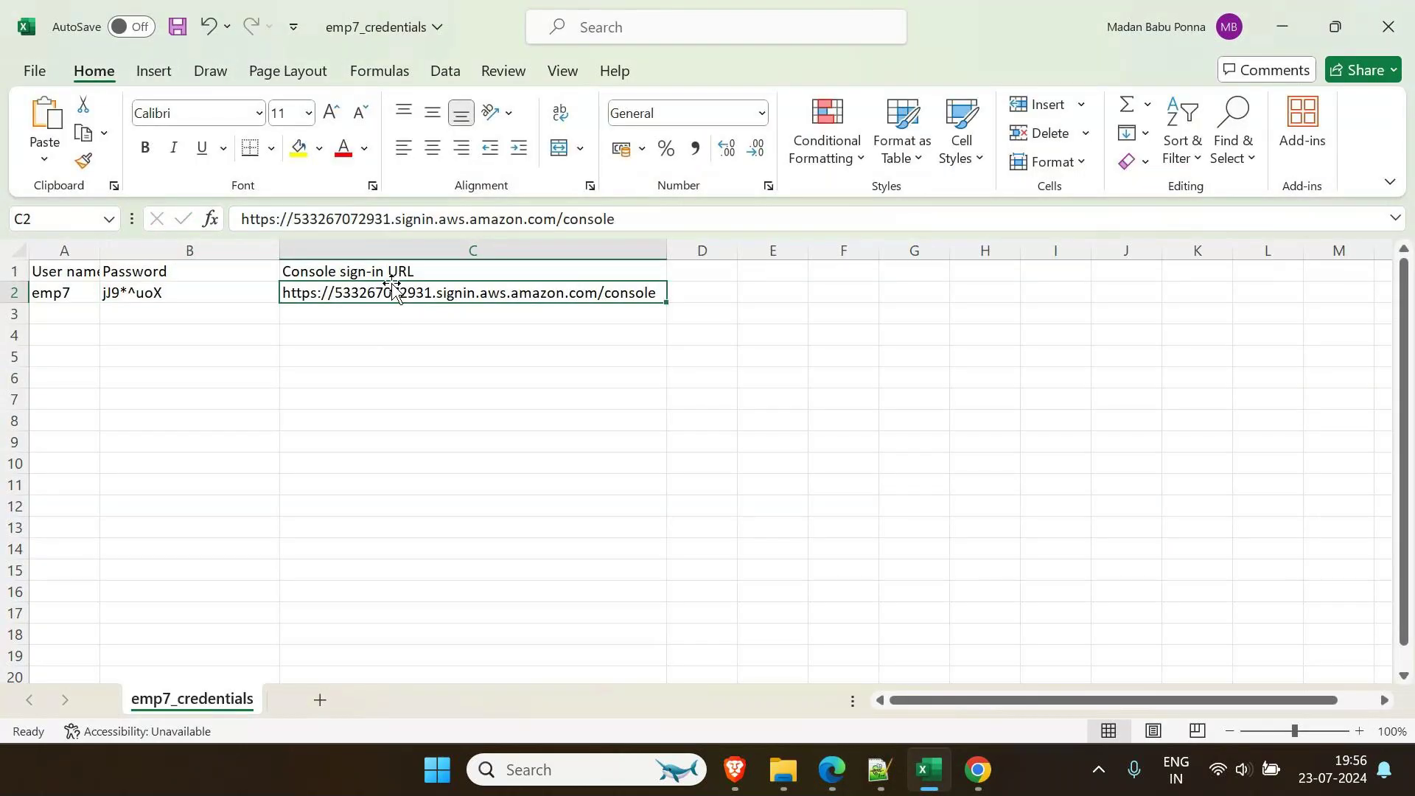
drag(648, 218, 63, 221)
key(ctrl+c)
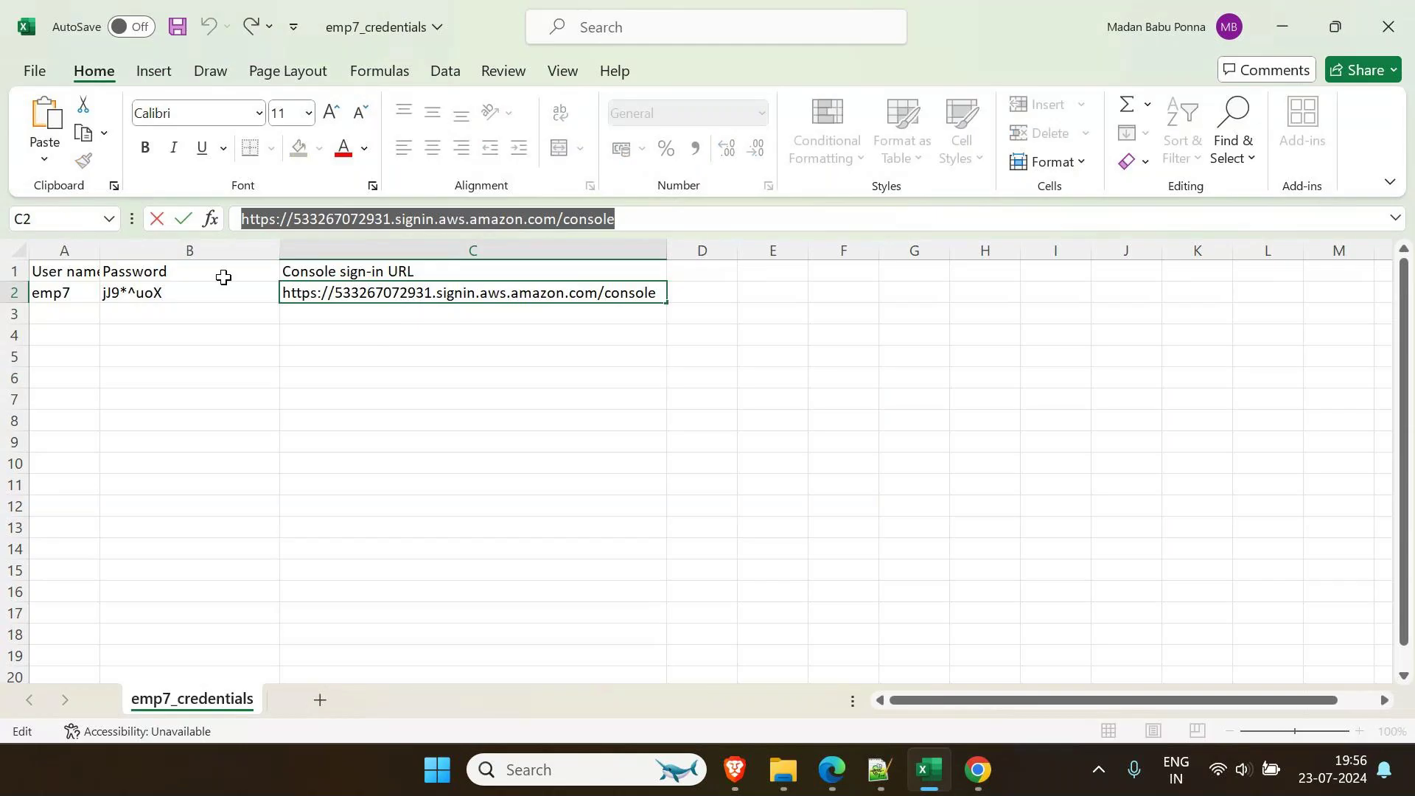
key(alt+Tab)
key(ctrl+v)
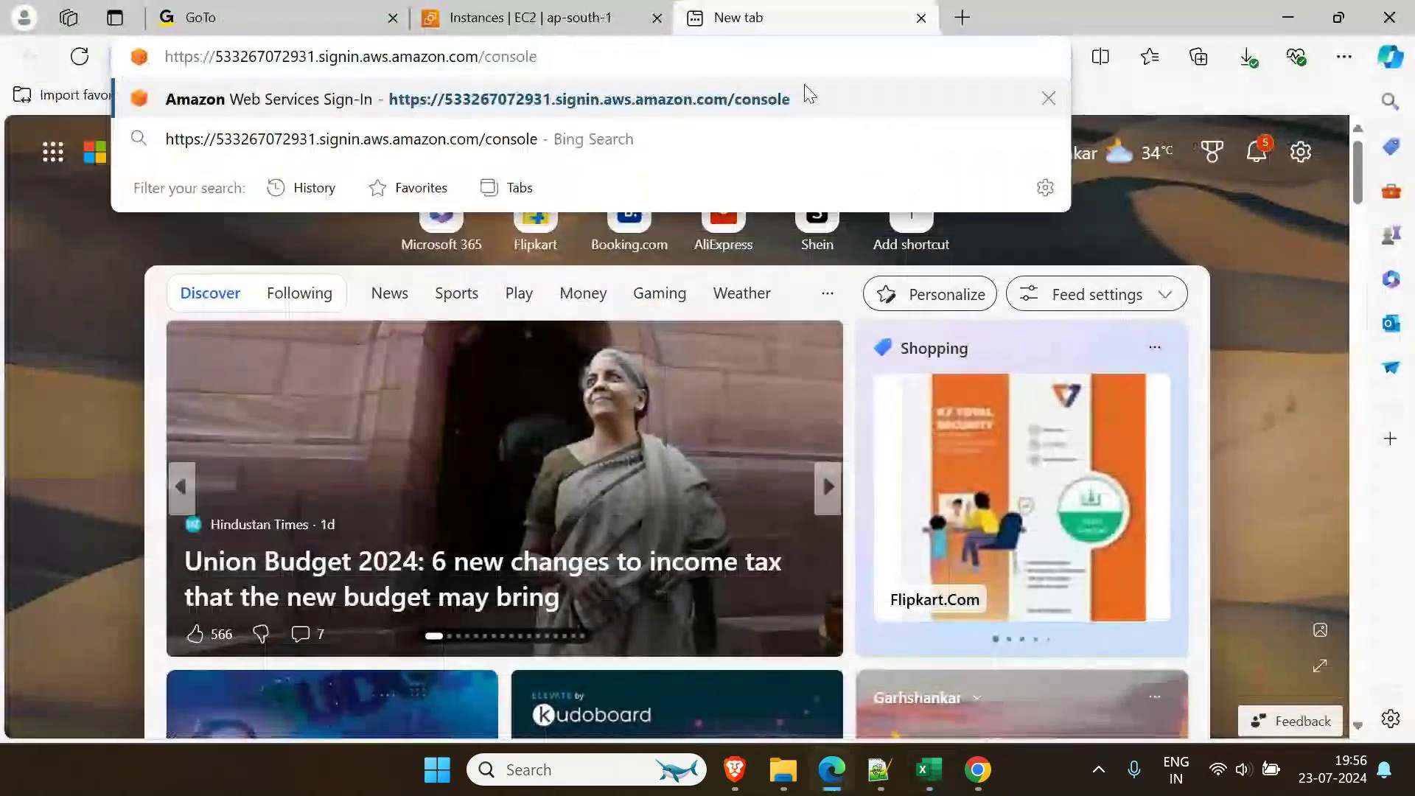
key(Return)
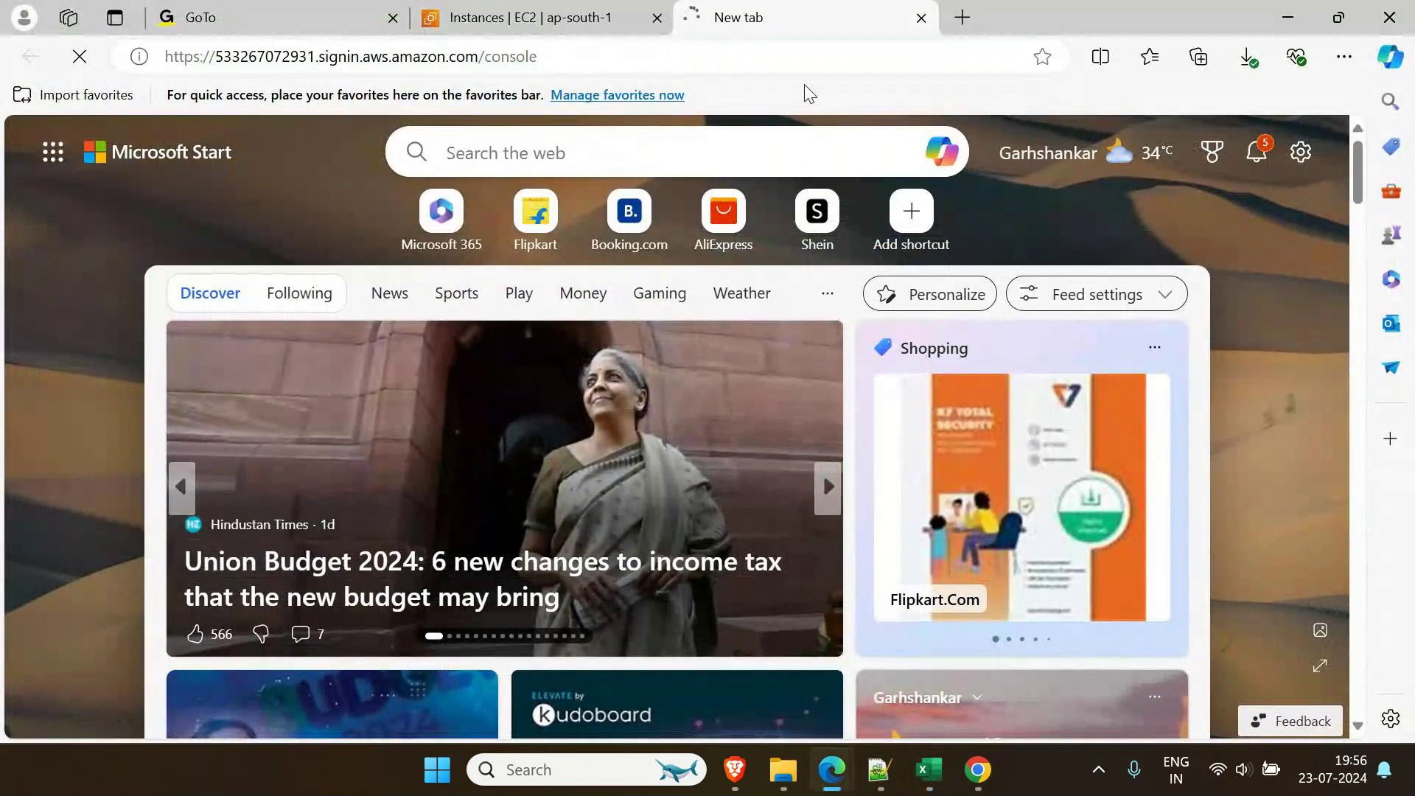
Sign in as IAM user emp7 with the password copied from the credentials file, and close the old EC2 Instances tab
key(alt+Tab)
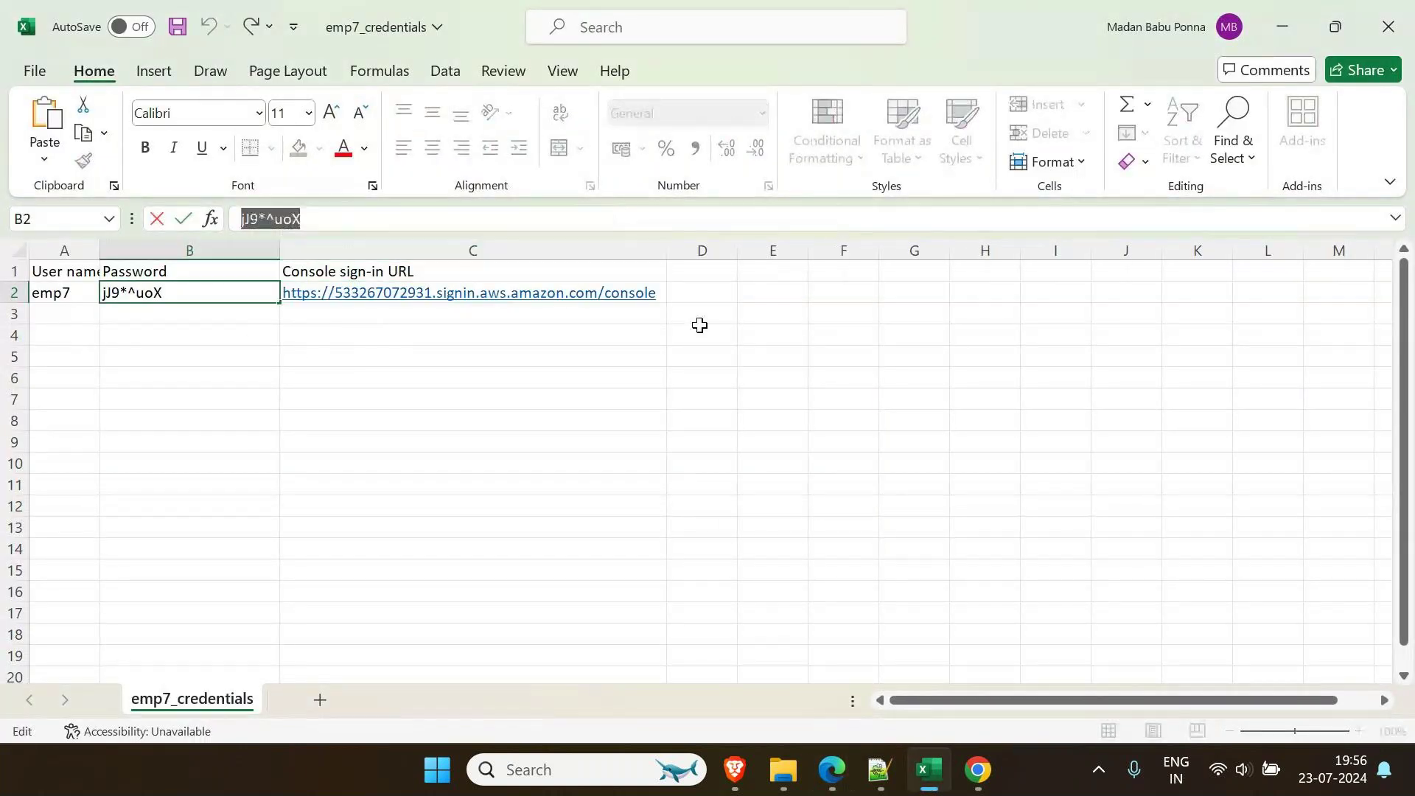
key(alt+Tab)
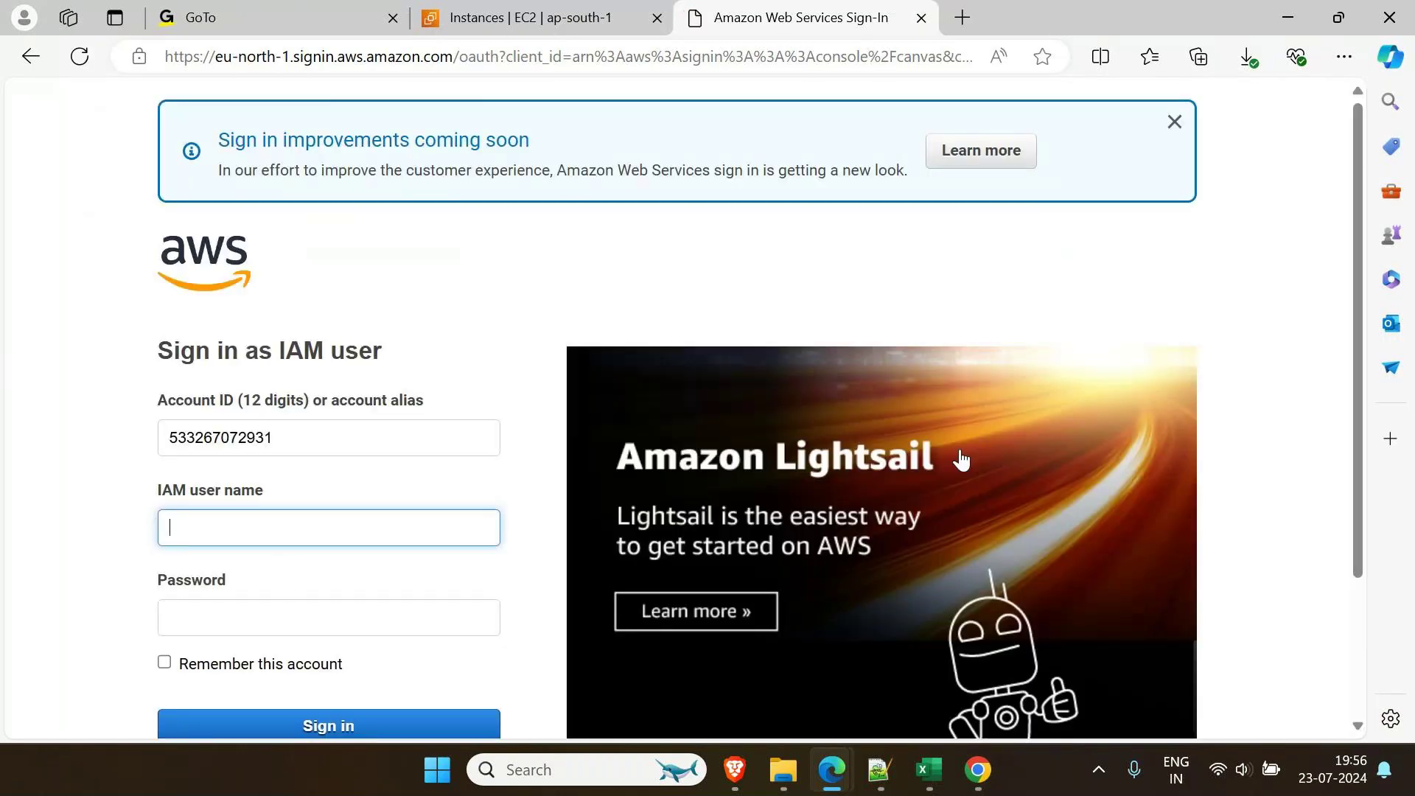
text(emp7)
click(250, 623)
key(ctrl+v)
click(300, 723)
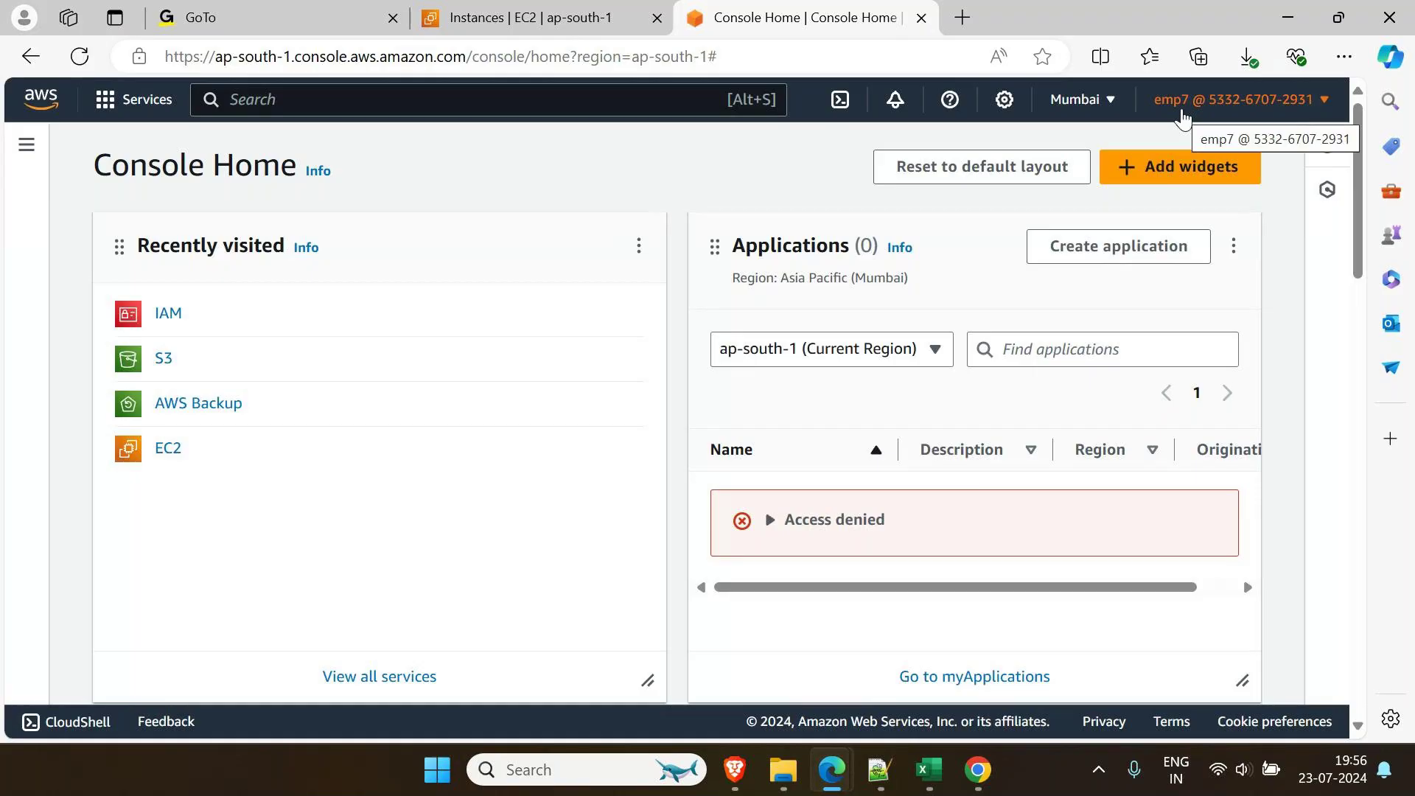
click(485, 18)
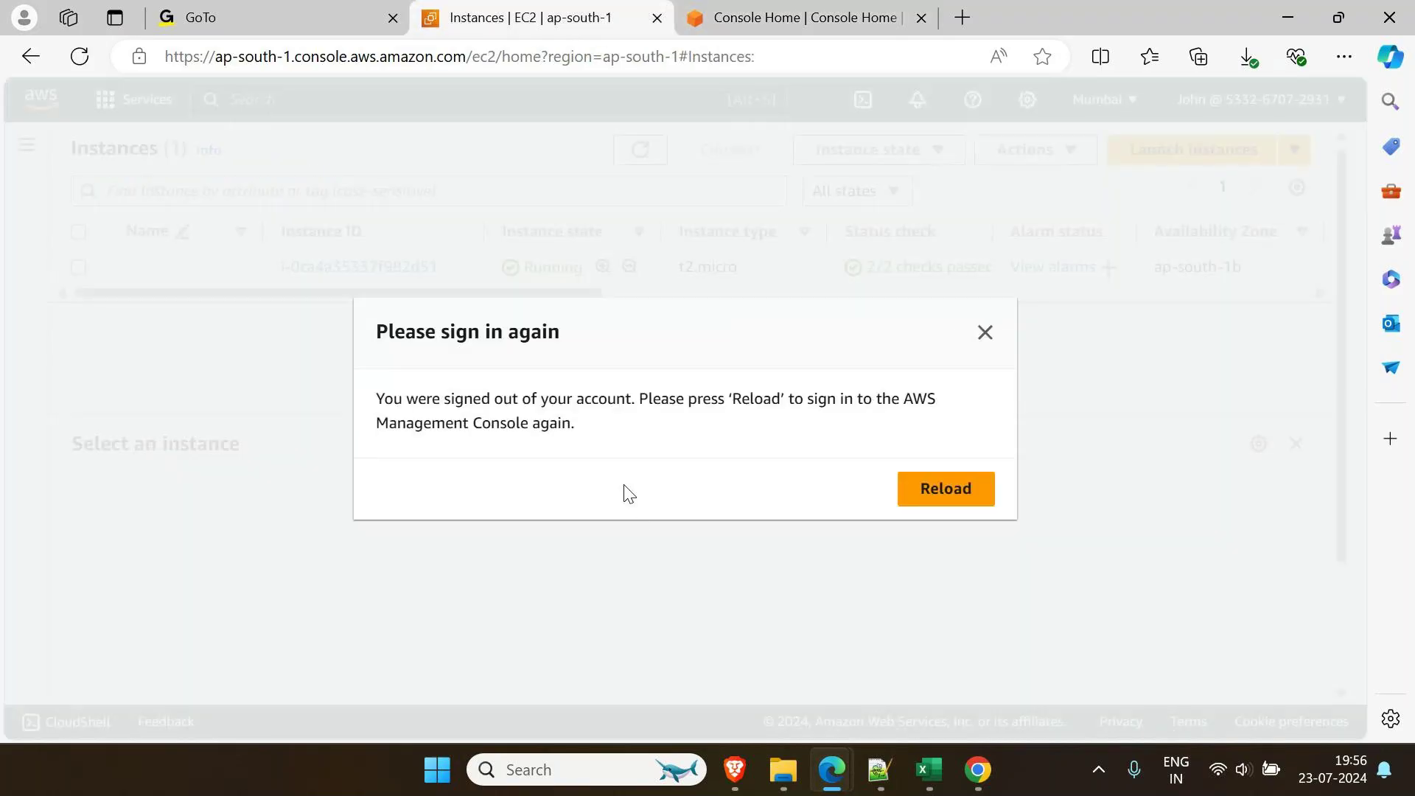
click(657, 17)
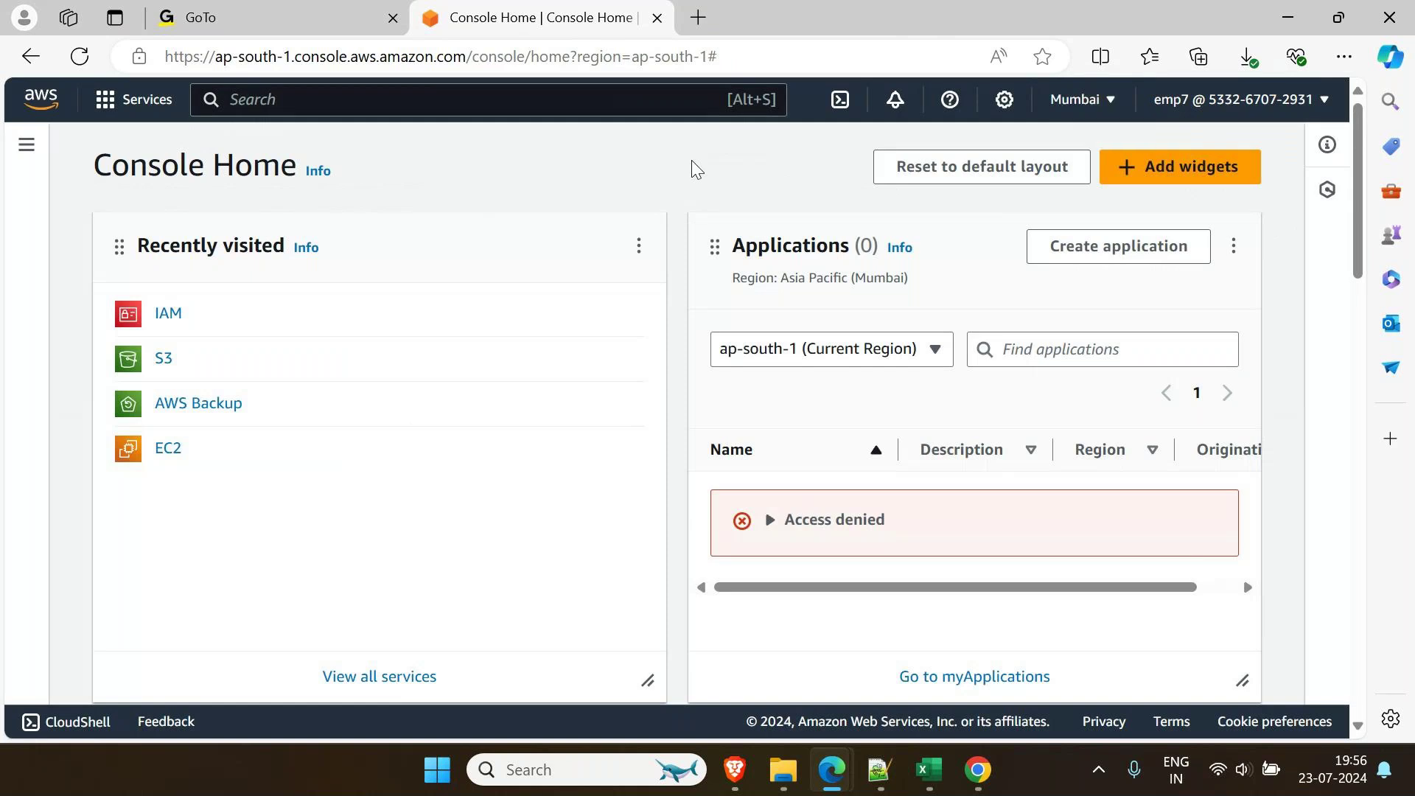
Switch back to the IAM console in Brave and close emp7's console password dialog
mouse_move(941, 781)
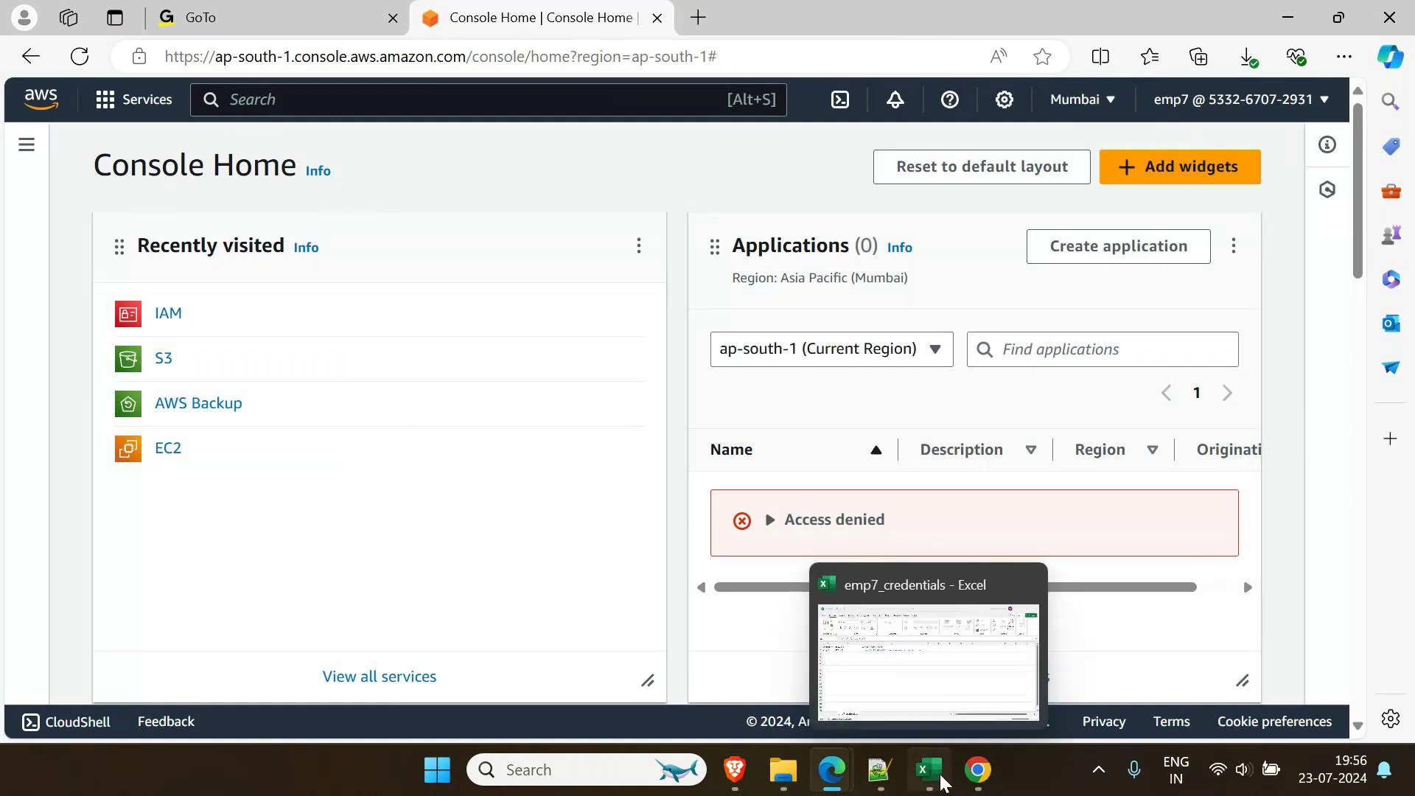
mouse_move(733, 769)
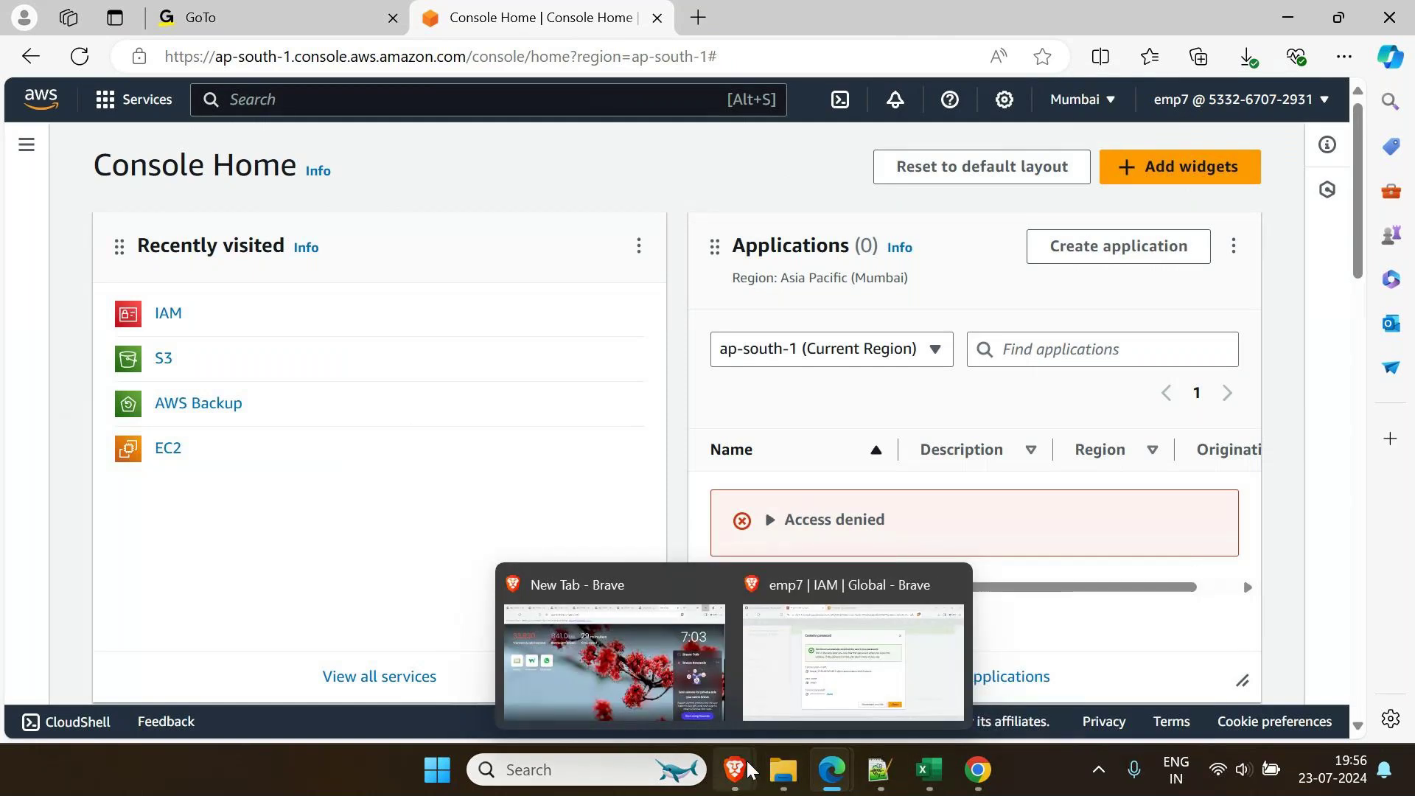
click(780, 701)
click(974, 640)
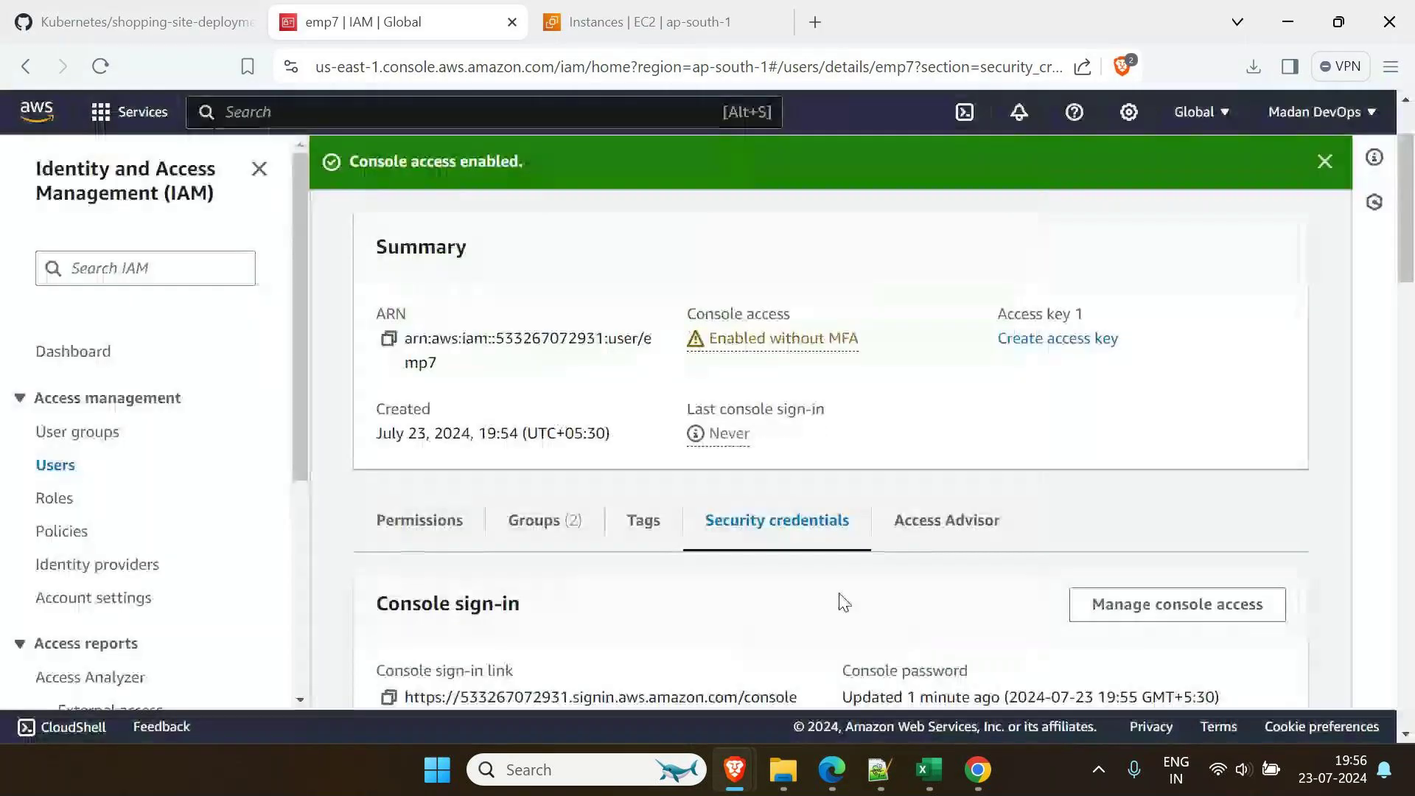
scroll(562, 621, down, 1)
scroll(477, 333, up, 3)
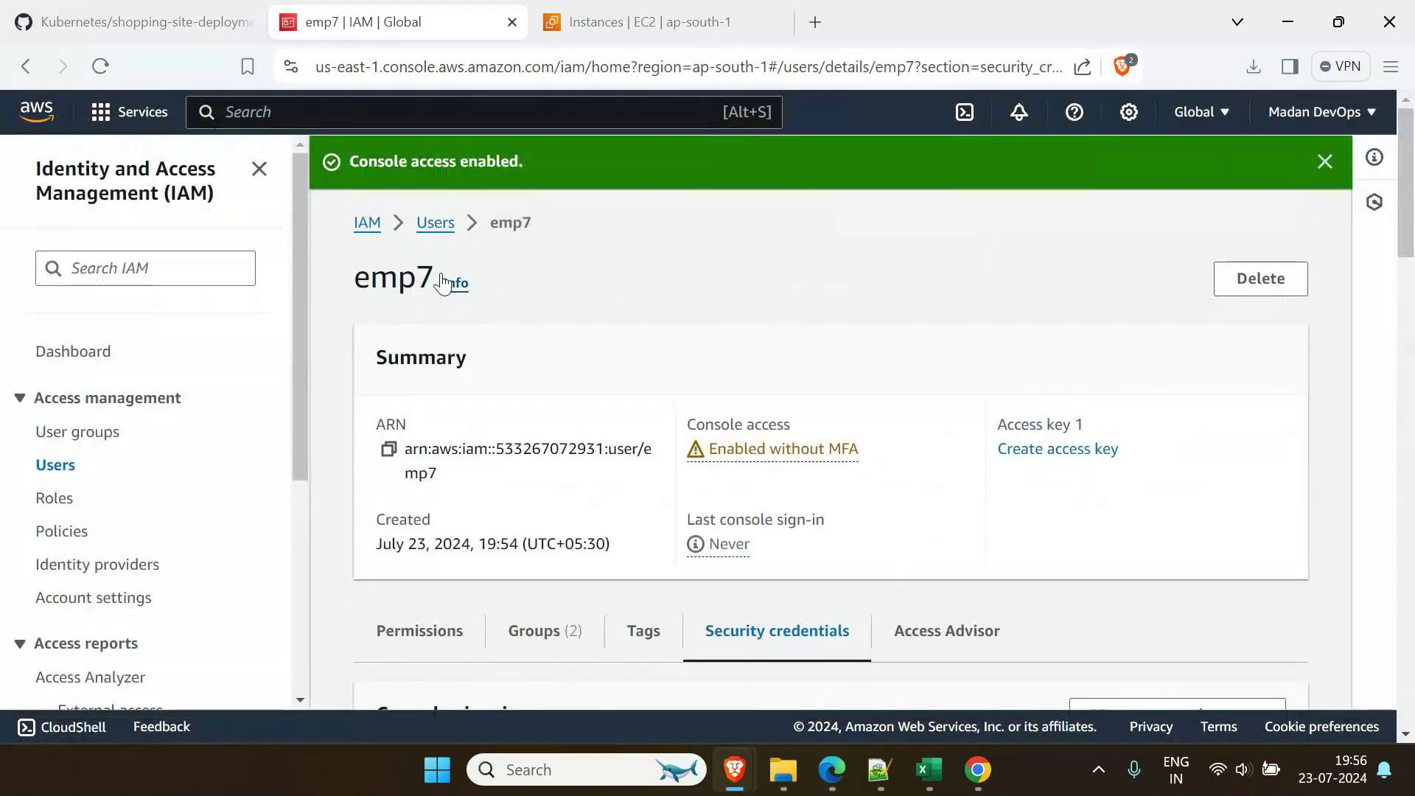
Open the IAM user groups list, refresh it, and check which users belong to EC2ReadOnlyAccessGroup
click(94, 439)
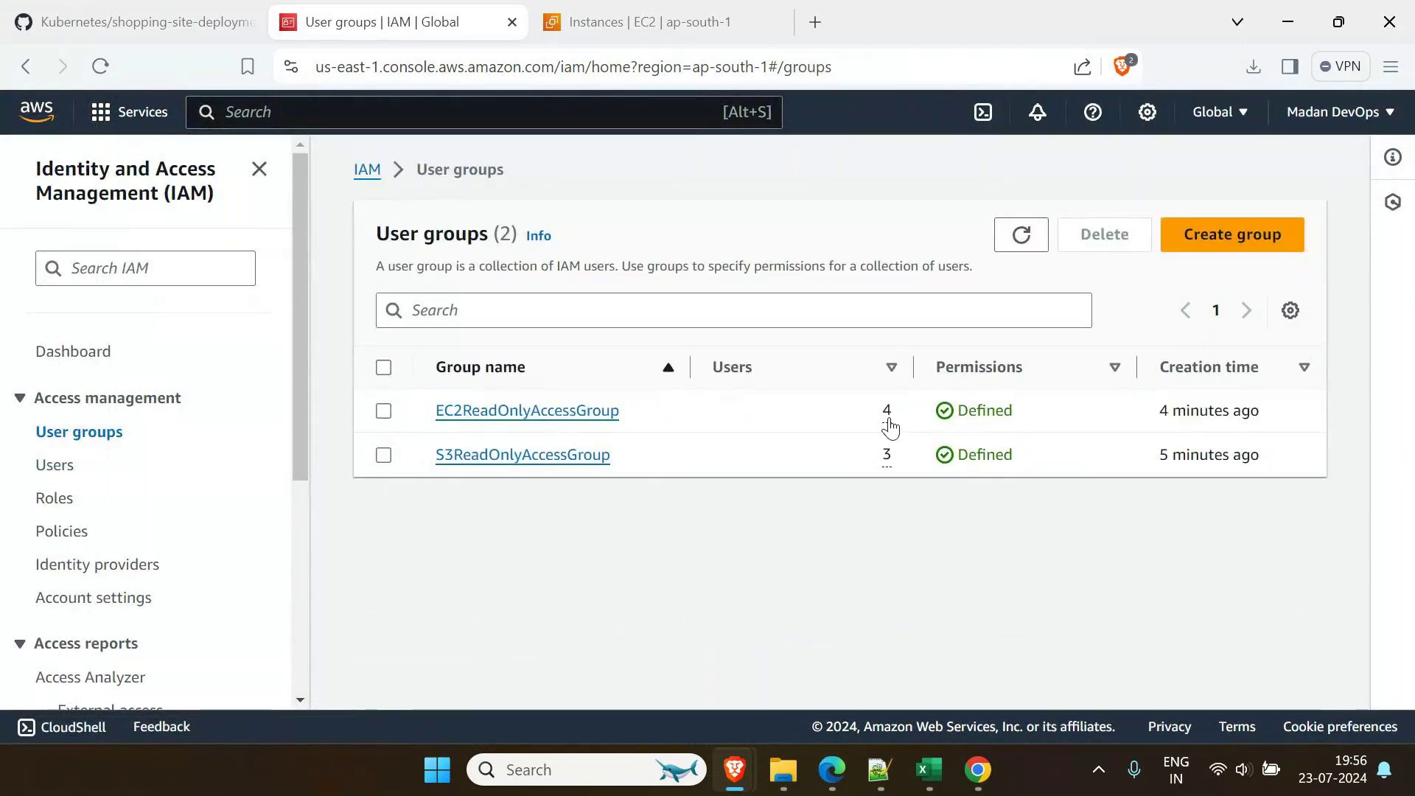
click(887, 417)
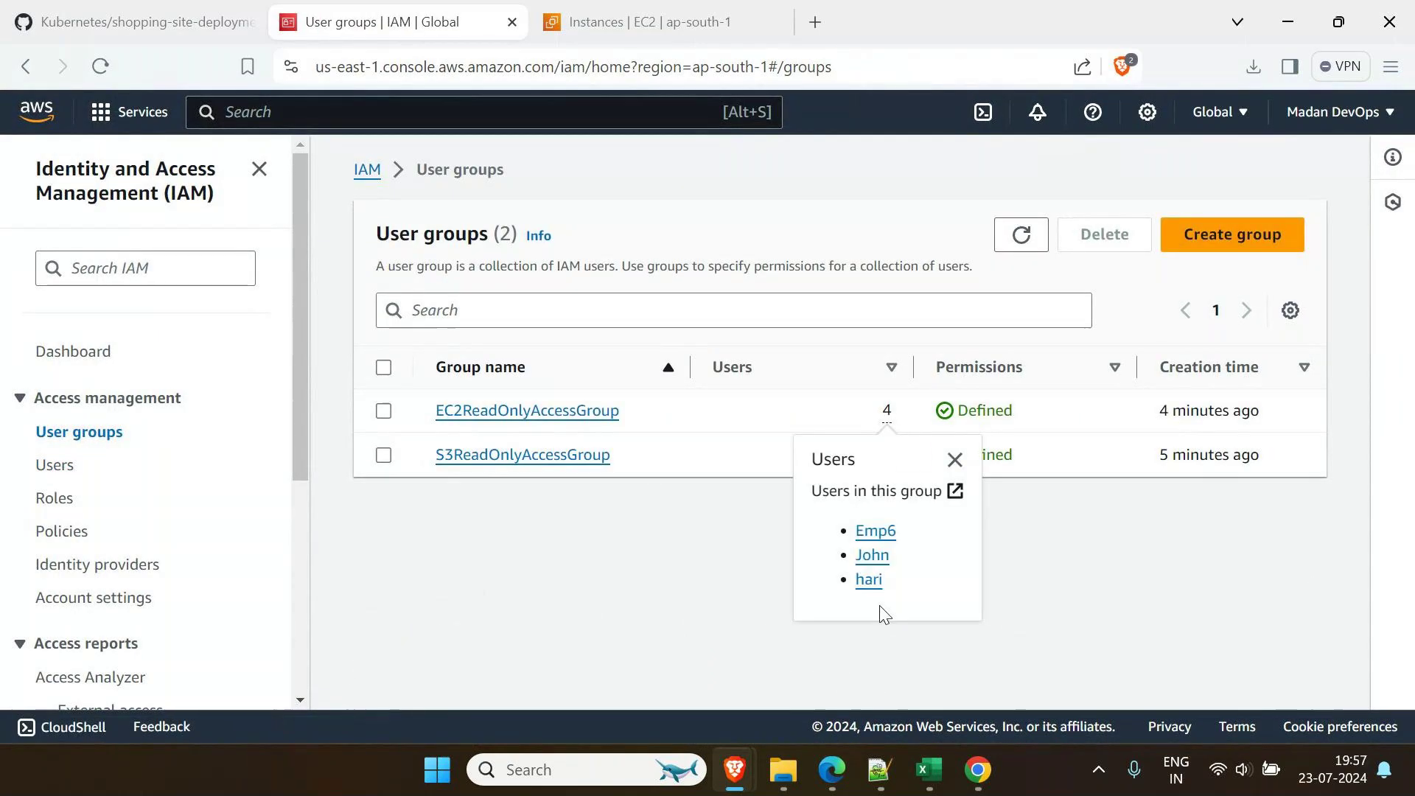
click(1108, 565)
click(1021, 242)
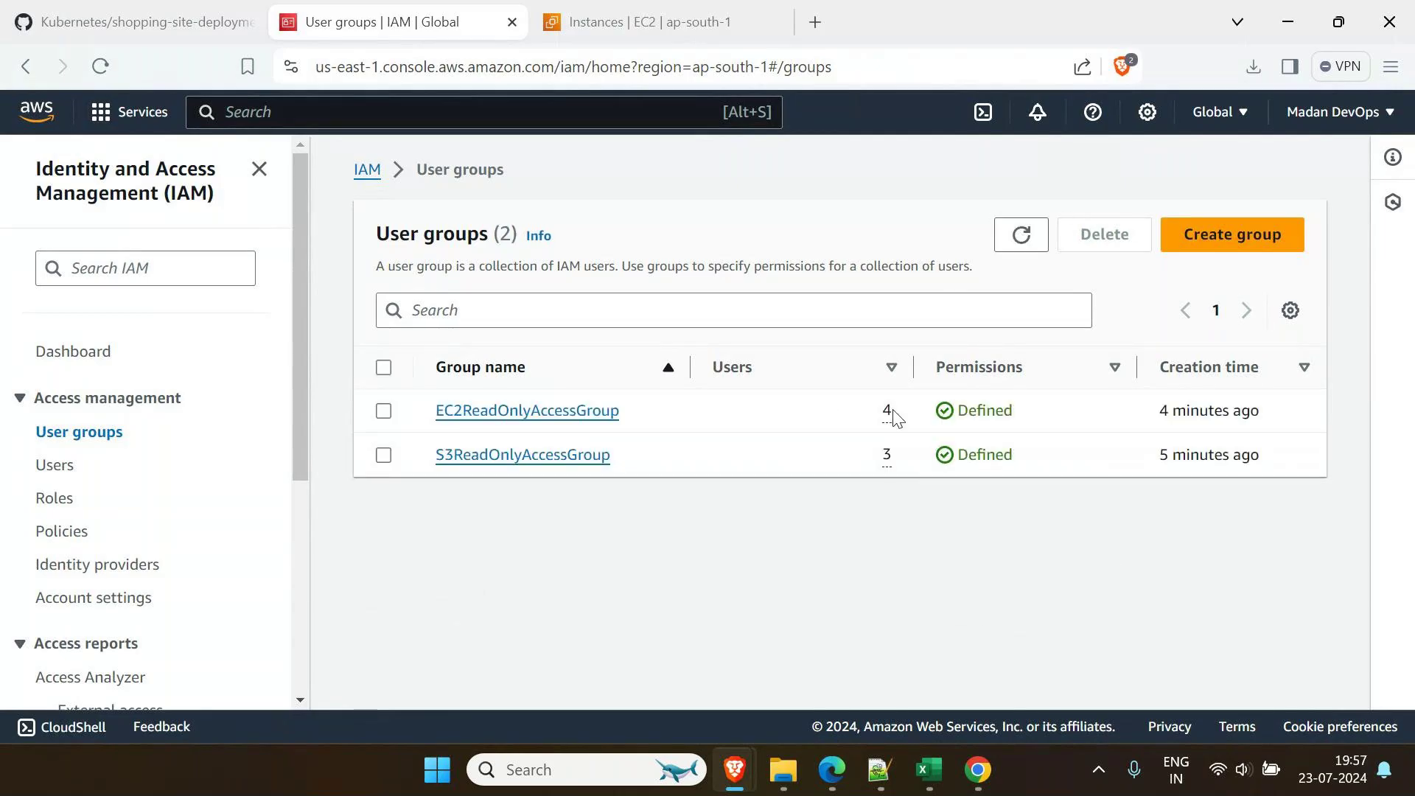
click(890, 415)
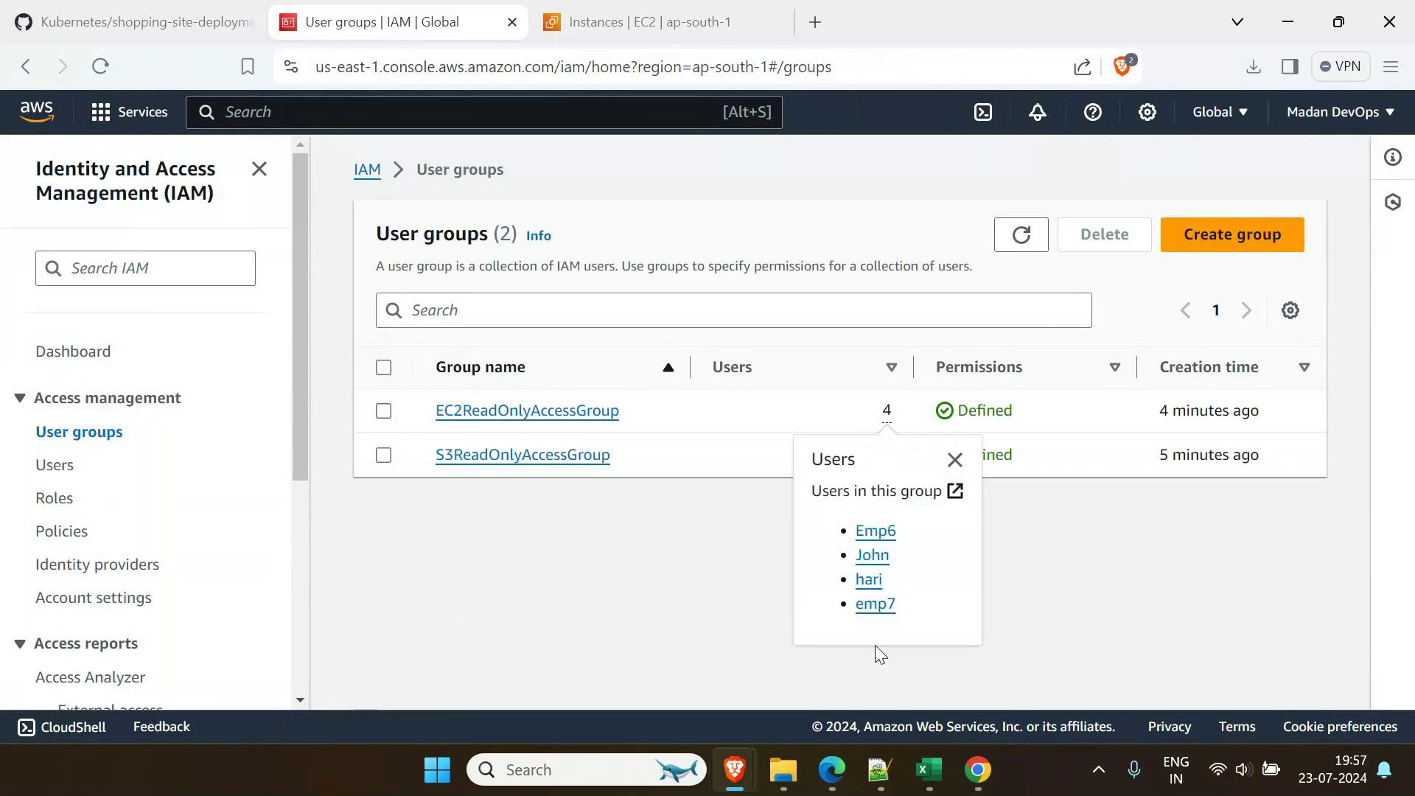
Close the EC2ReadOnlyAccessGroup user list and check which users belong to S3ReadOnlyAccessGroup
click(1121, 603)
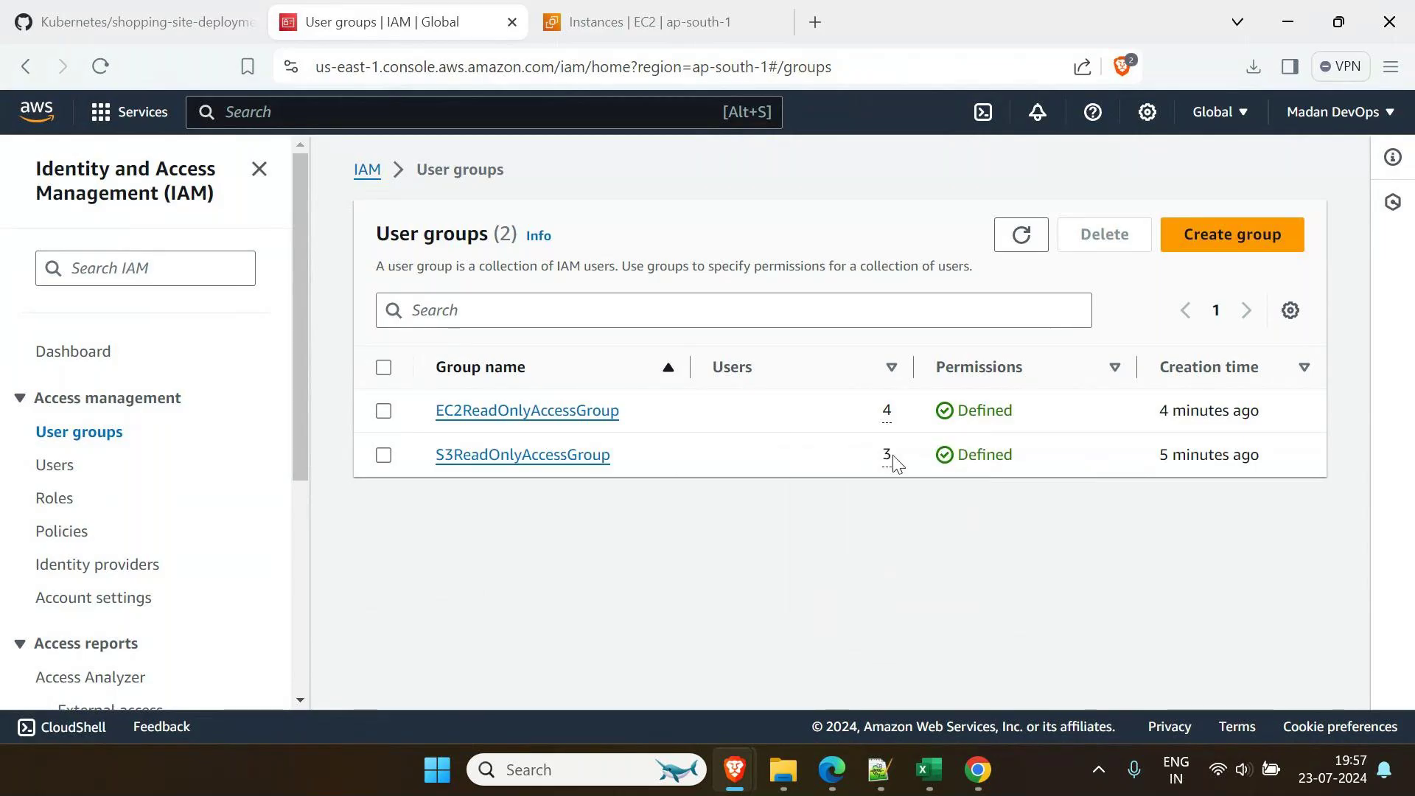
click(888, 459)
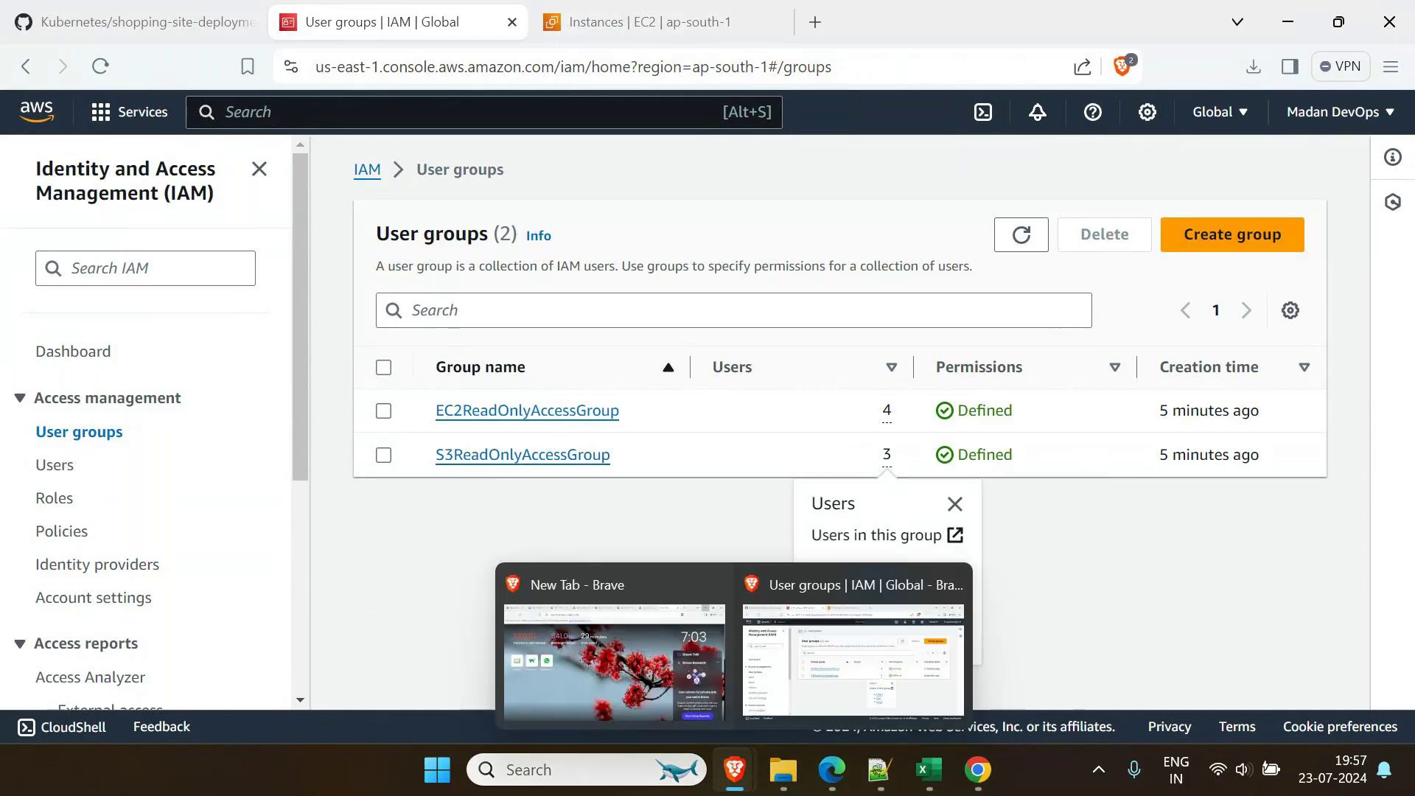
Switch to emp7's AWS console in Edge and view the running EC2 instances in the Mumbai region
mouse_move(833, 778)
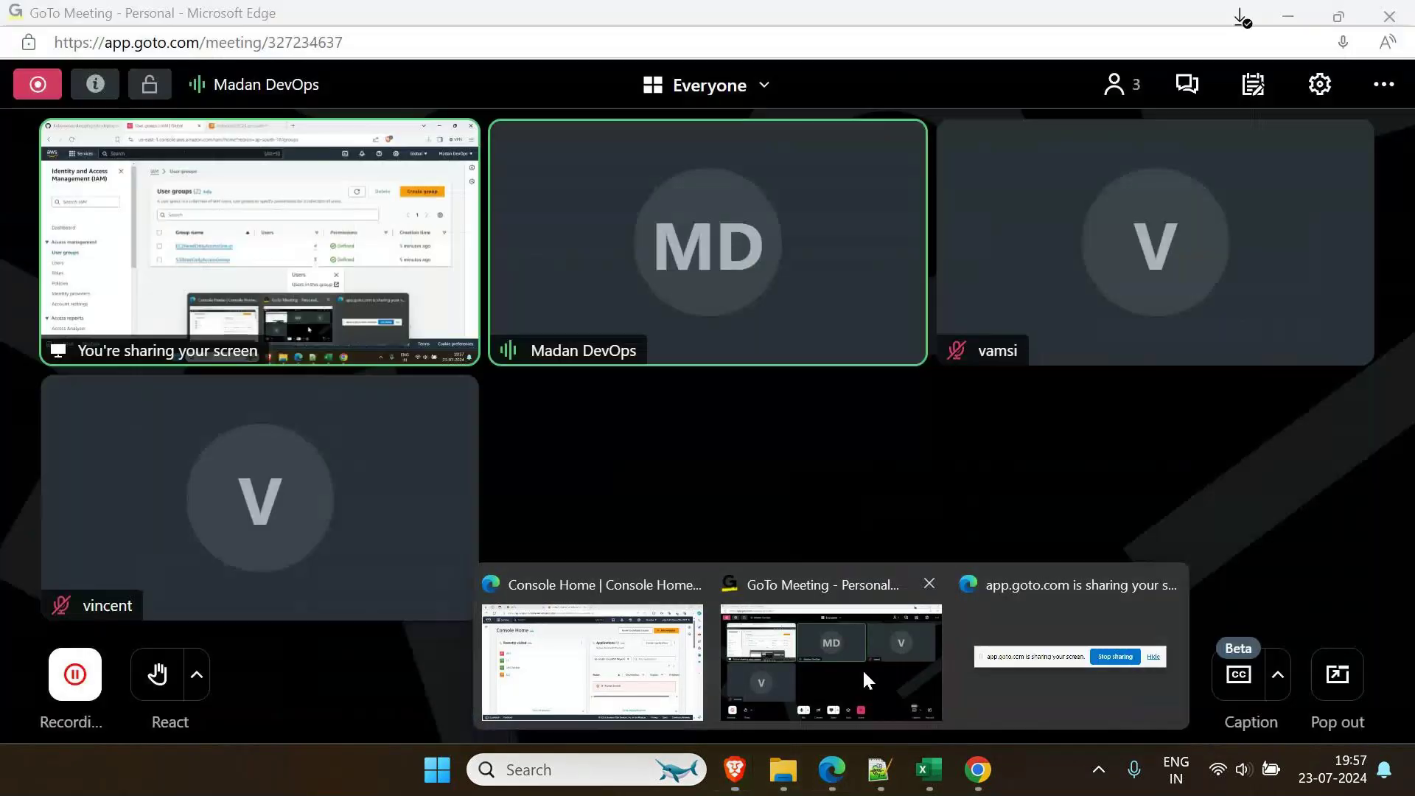
click(862, 669)
mouse_move(833, 771)
click(611, 662)
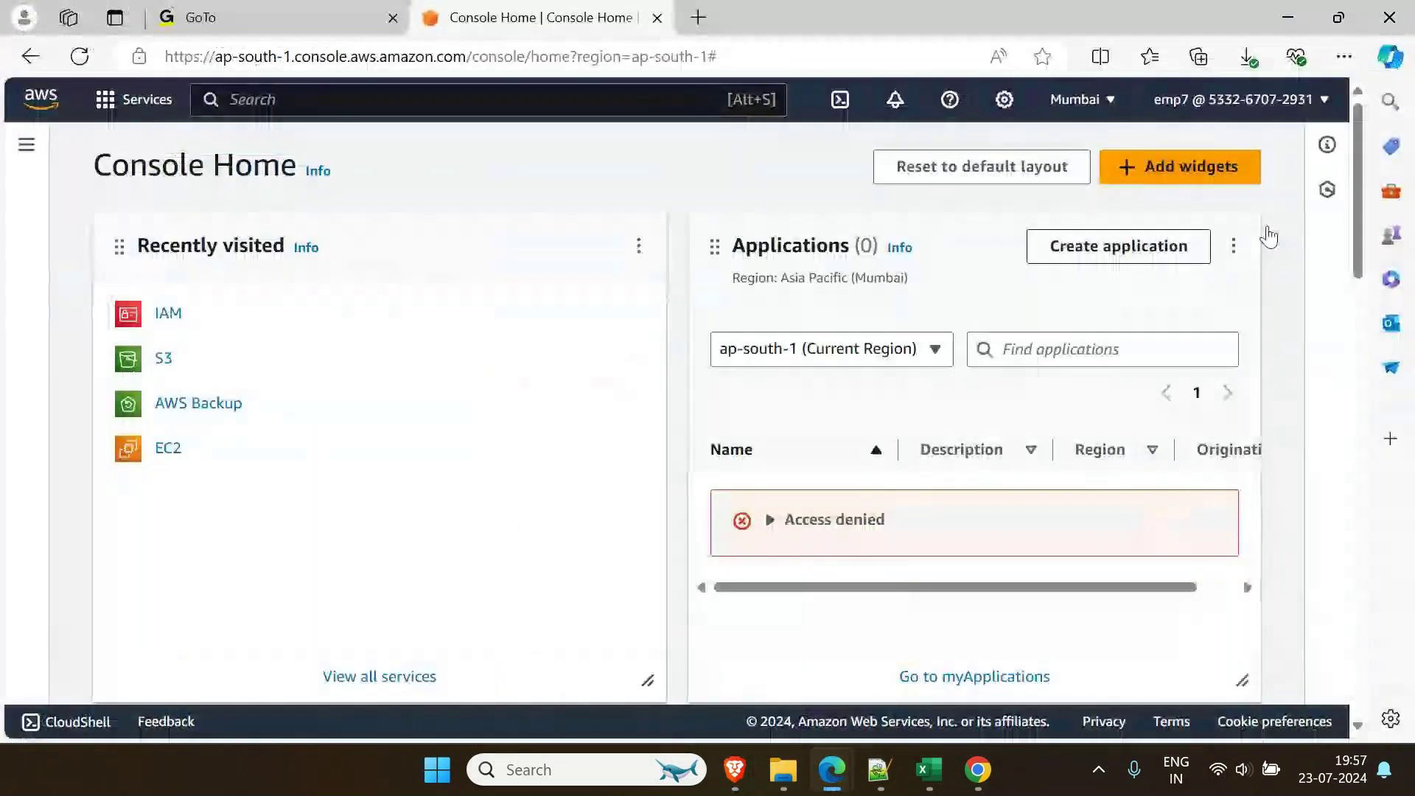
click(166, 451)
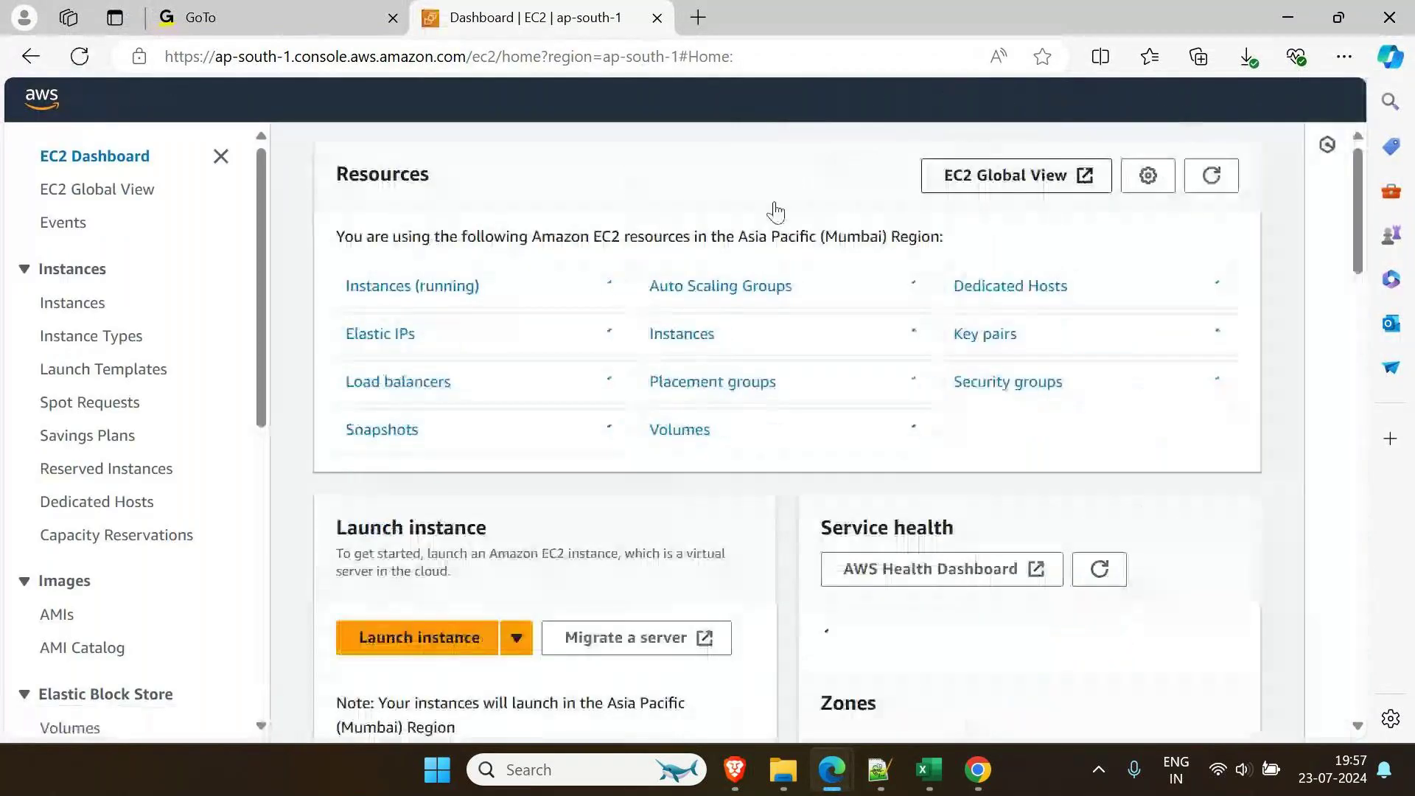
click(442, 289)
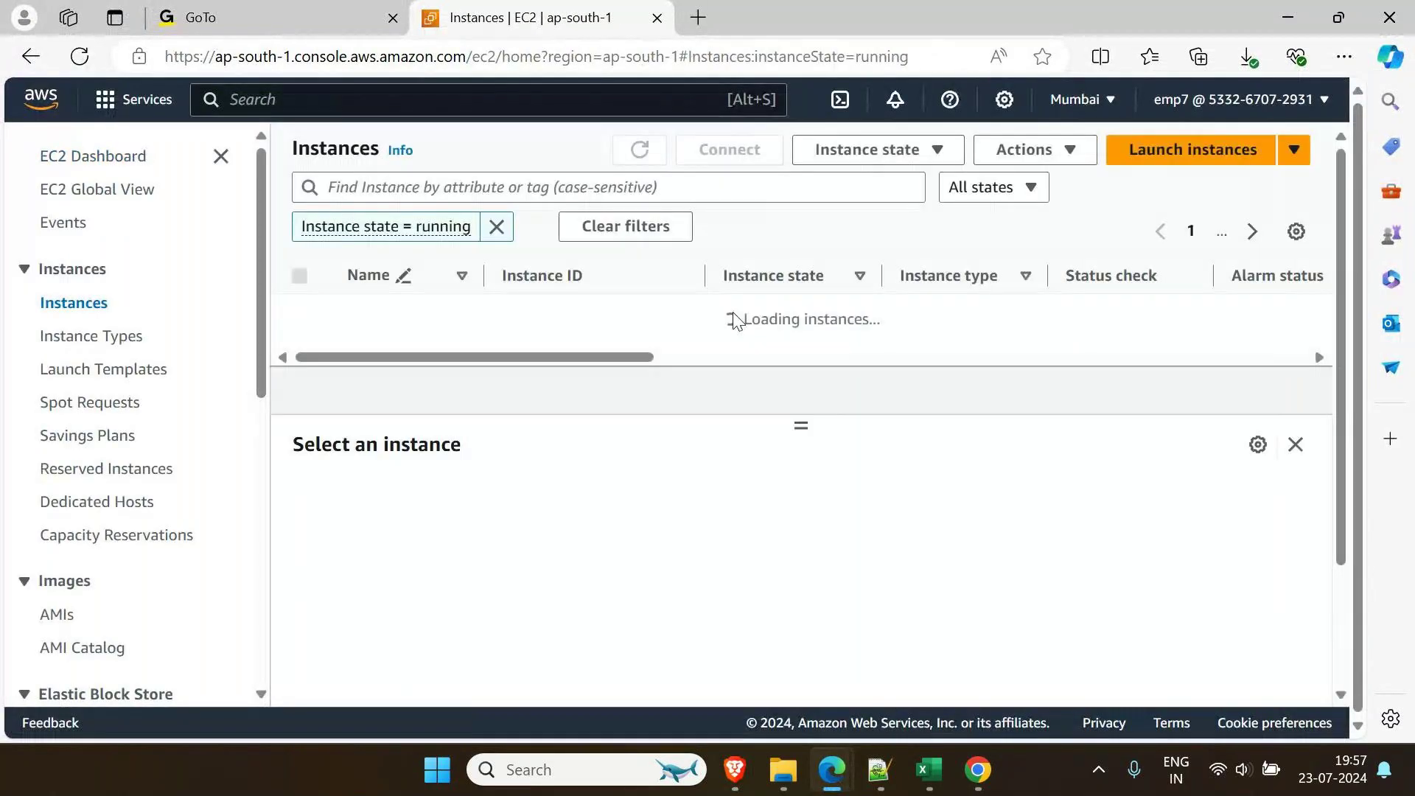
Search the AWS services for s3 and view emp7's list of general purpose buckets
click(630, 91)
text(s3)
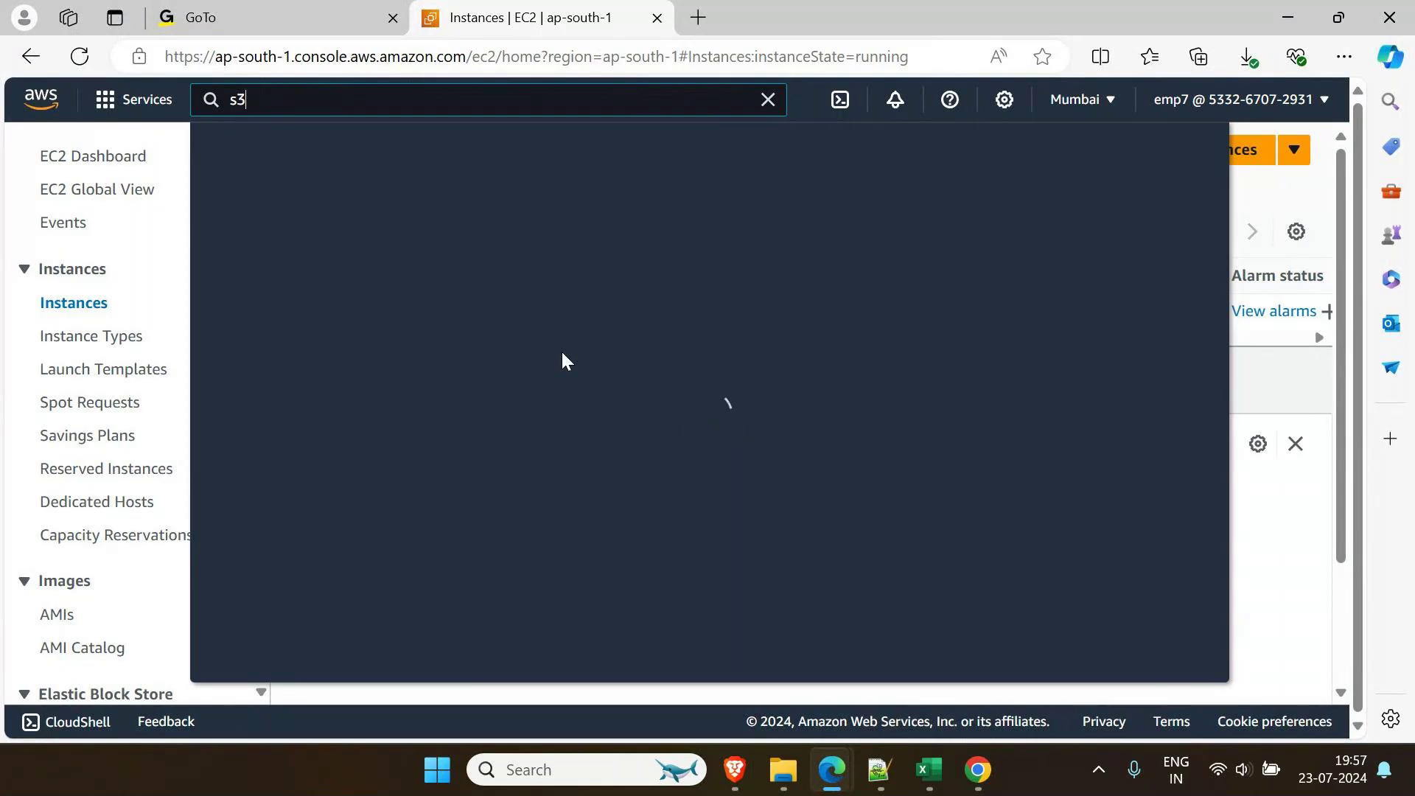
click(544, 281)
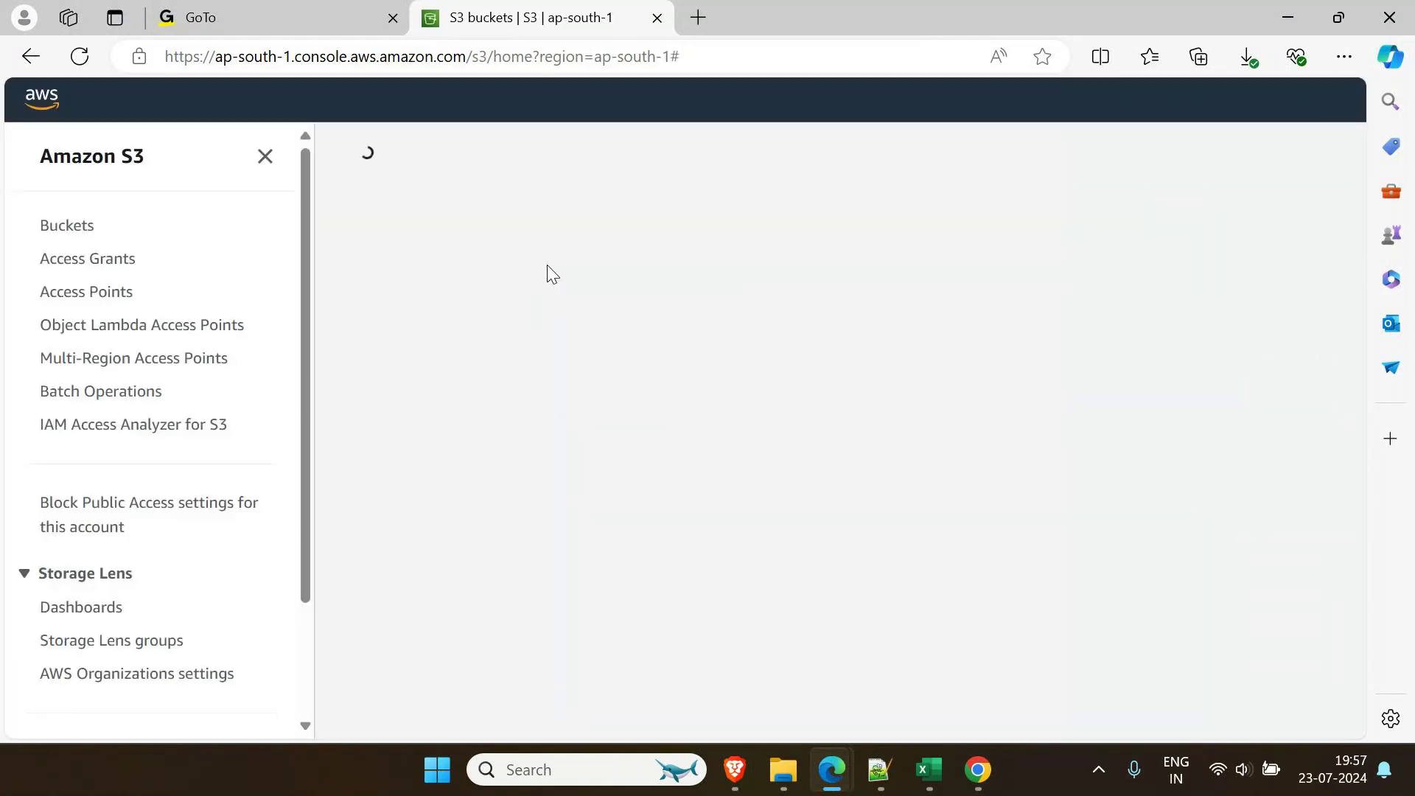
scroll(870, 465, down, 1)
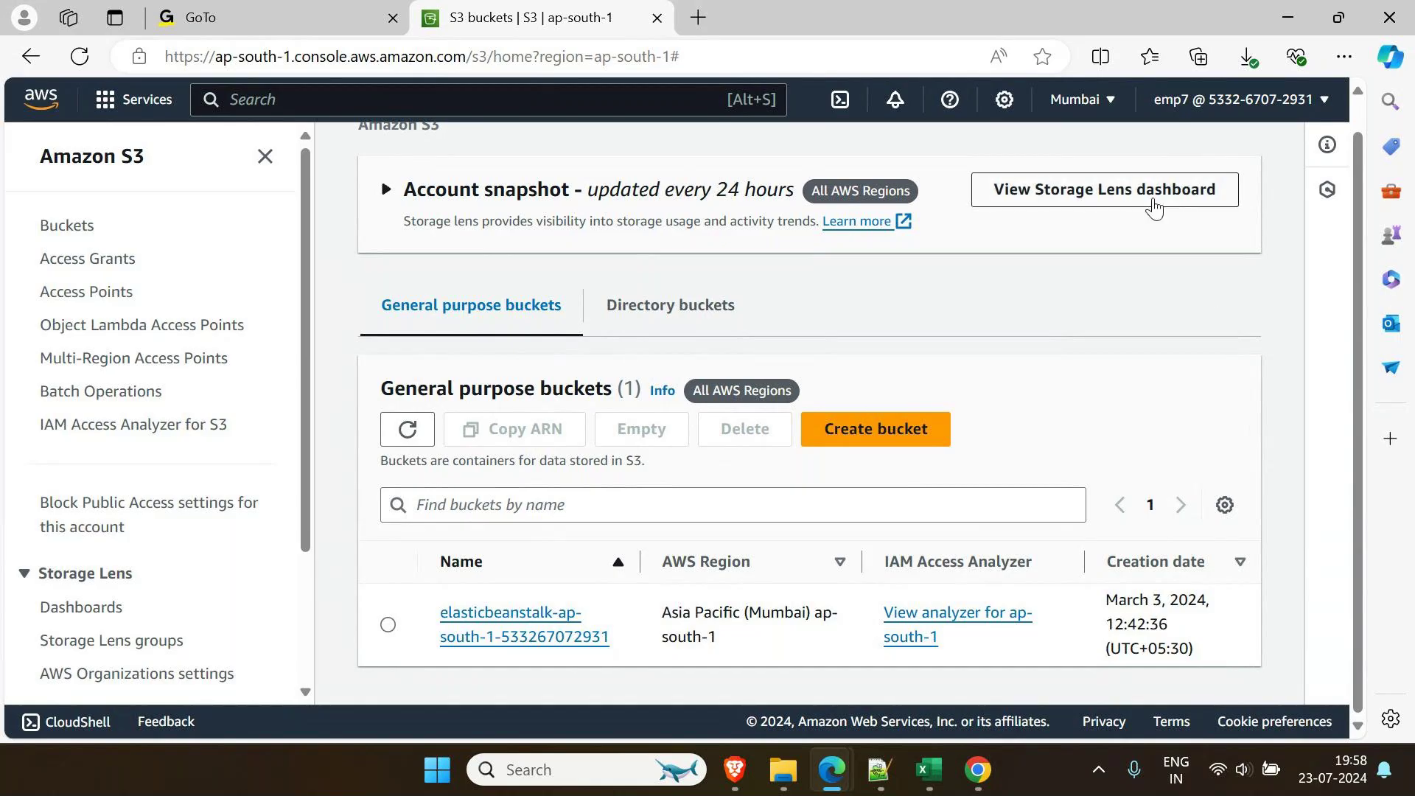
Return to the IAM user groups page in Brave, and switch to the GoTo Meeting window in Edge
mouse_move(734, 770)
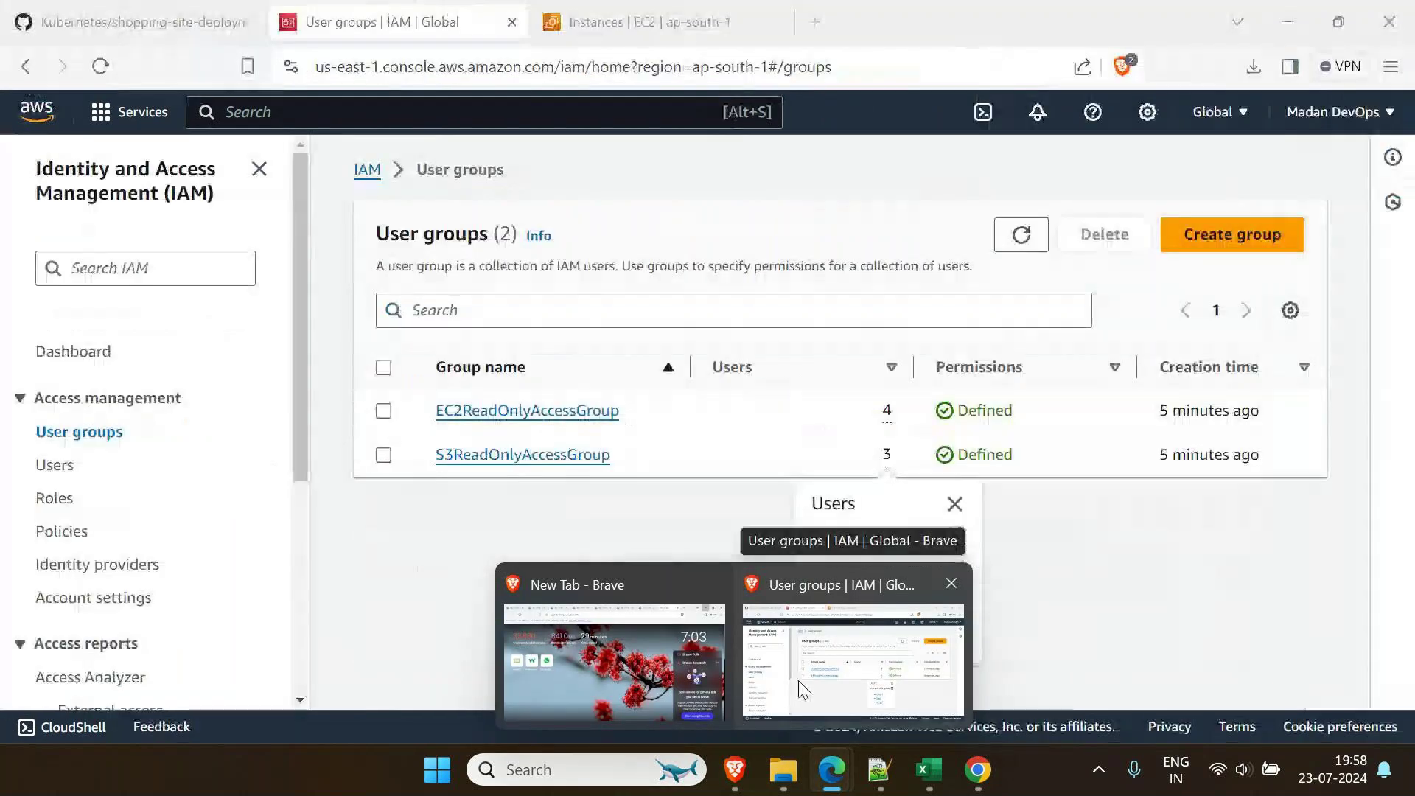
click(785, 711)
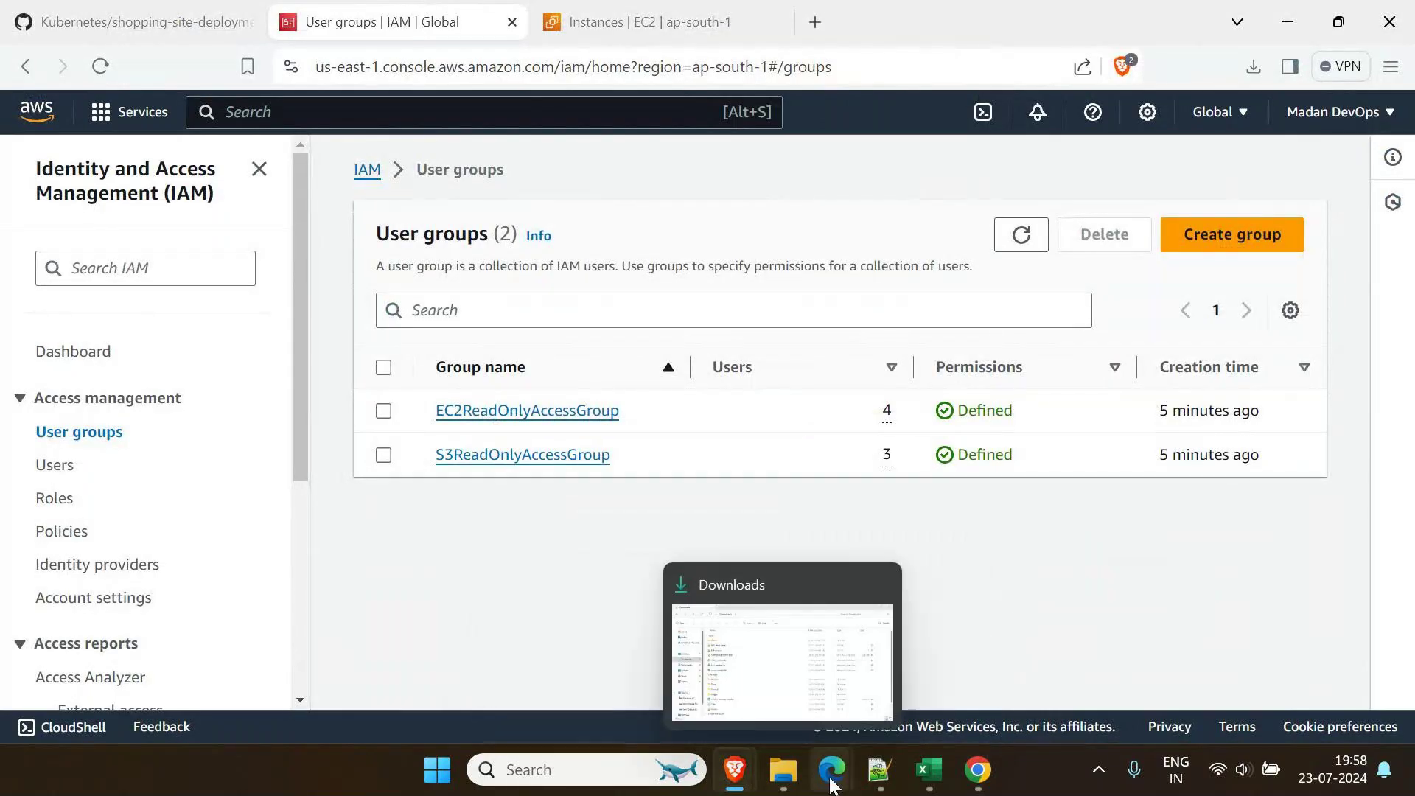
mouse_move(835, 772)
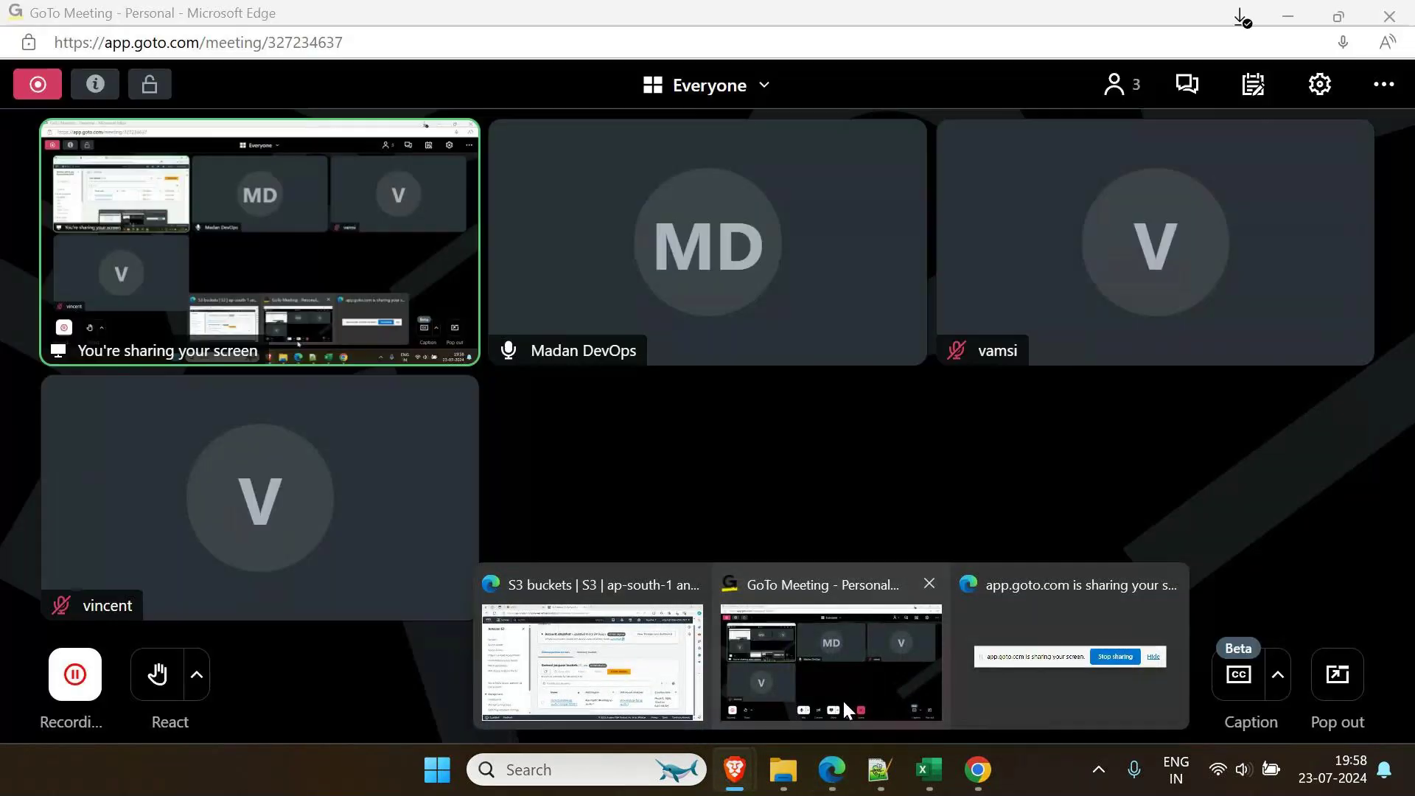
click(842, 699)
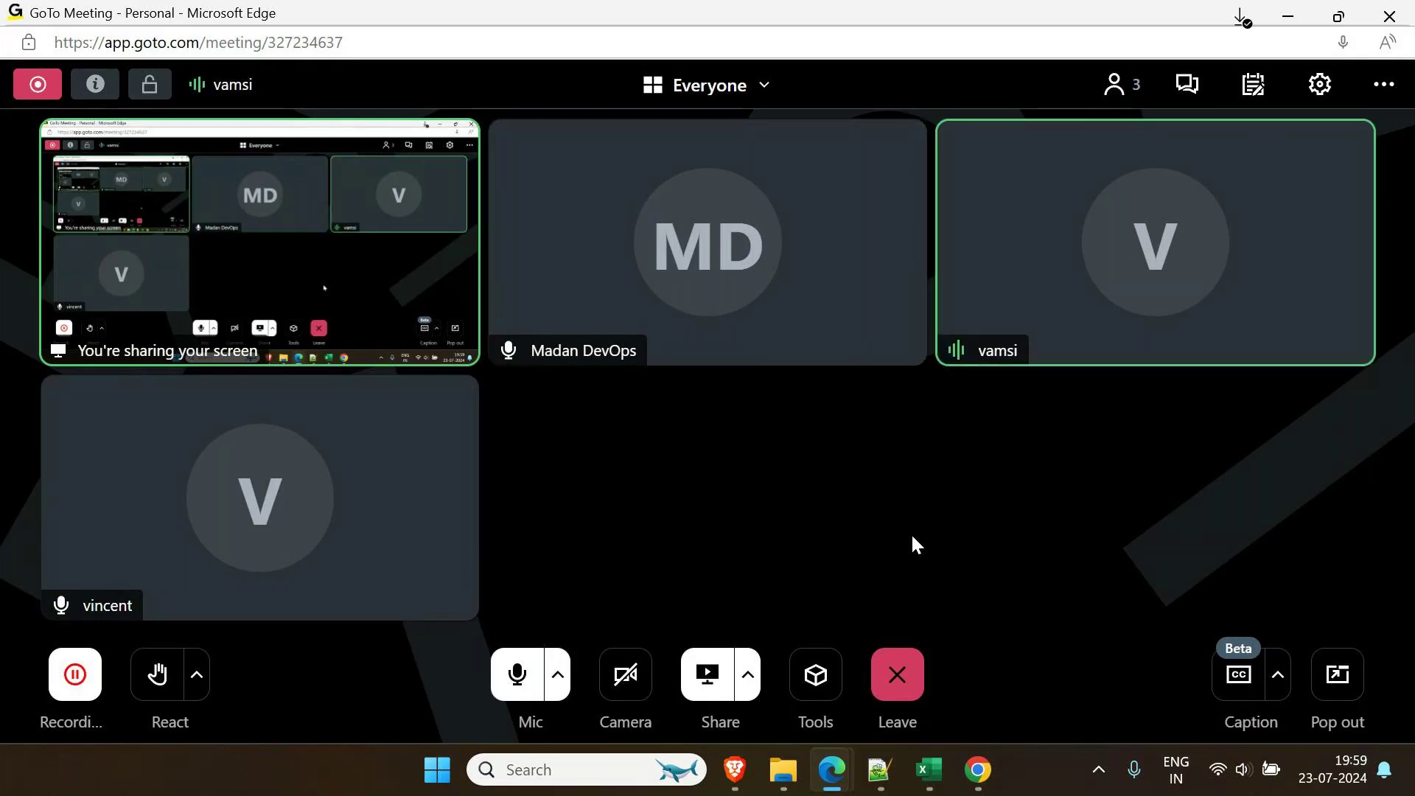
mouse_move(696, 770)
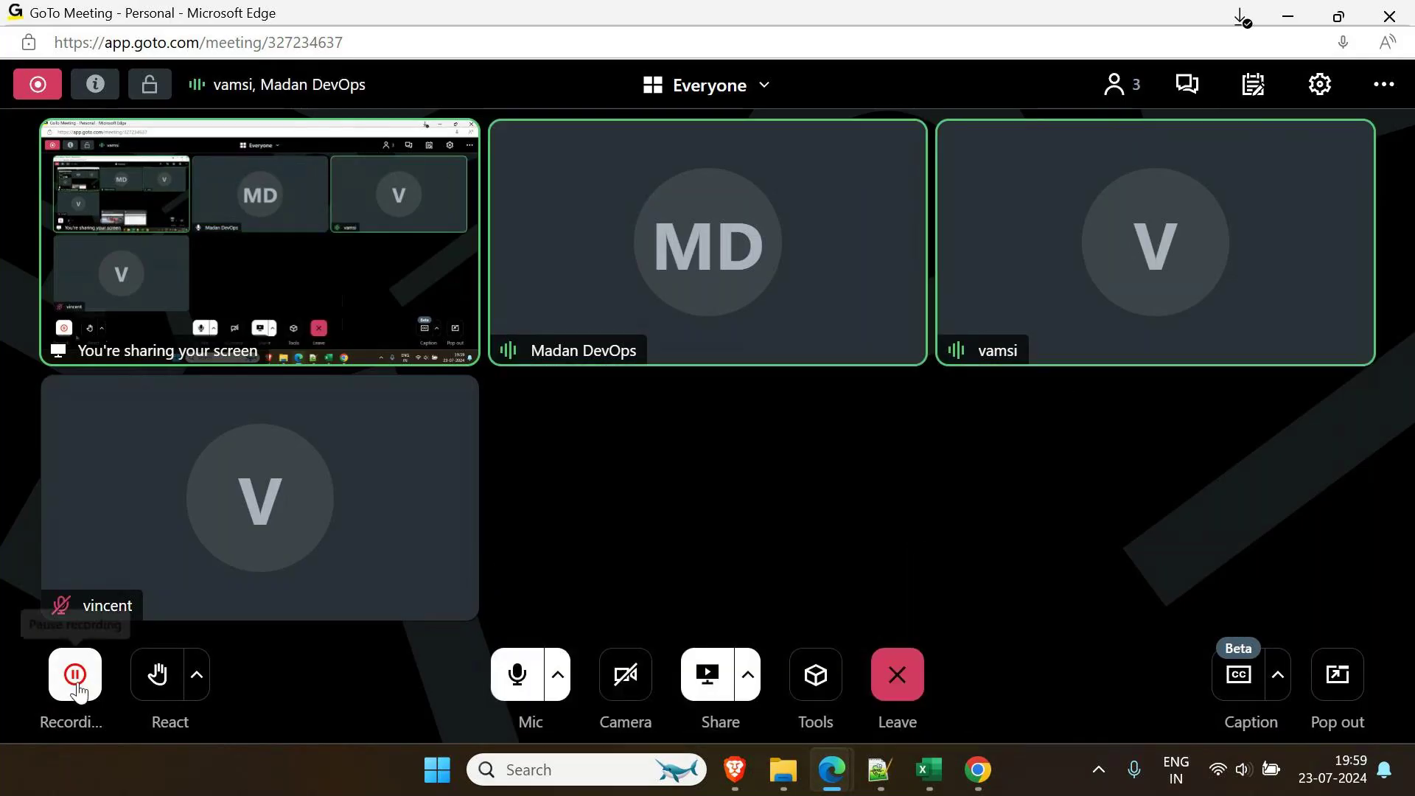